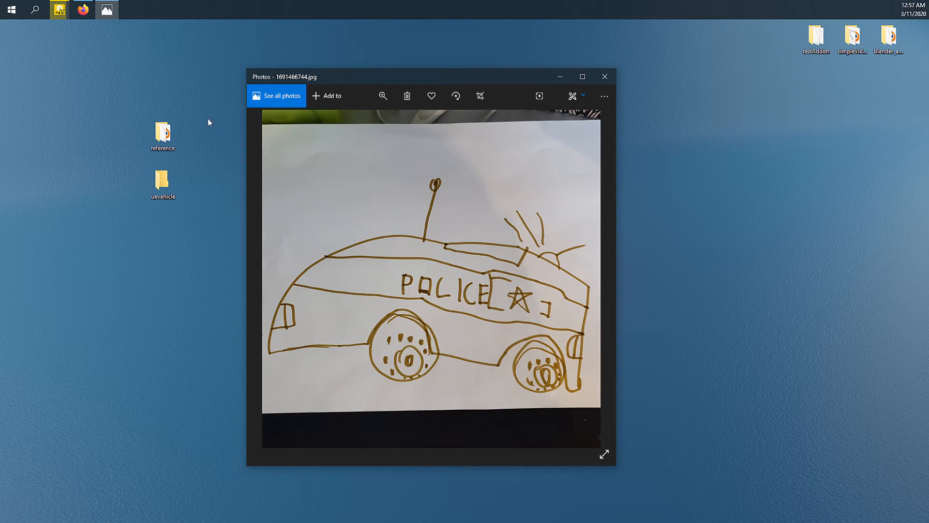
Examine the police car drawing, the finished vehicle model in Blender, and the drivable car in Unreal Engine
left_click_drag(350, 77, 557, 80)
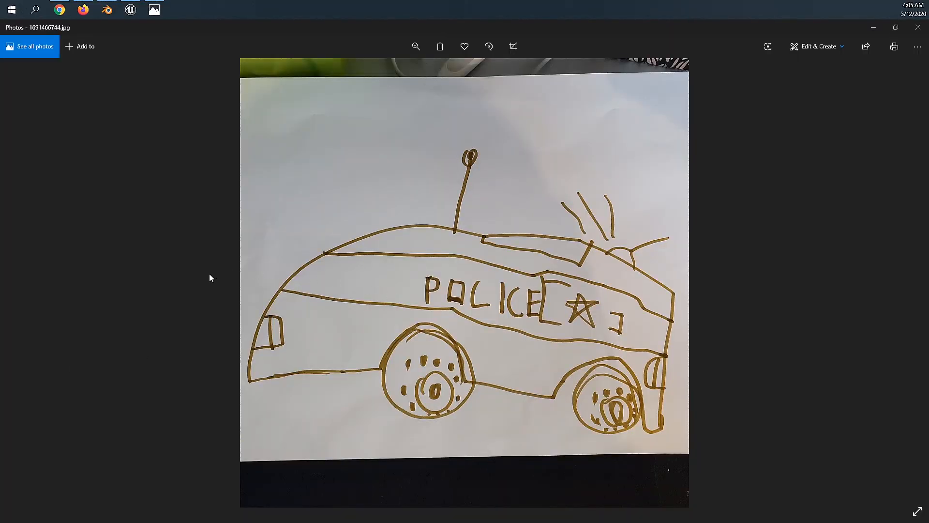
left_click(224, 237)
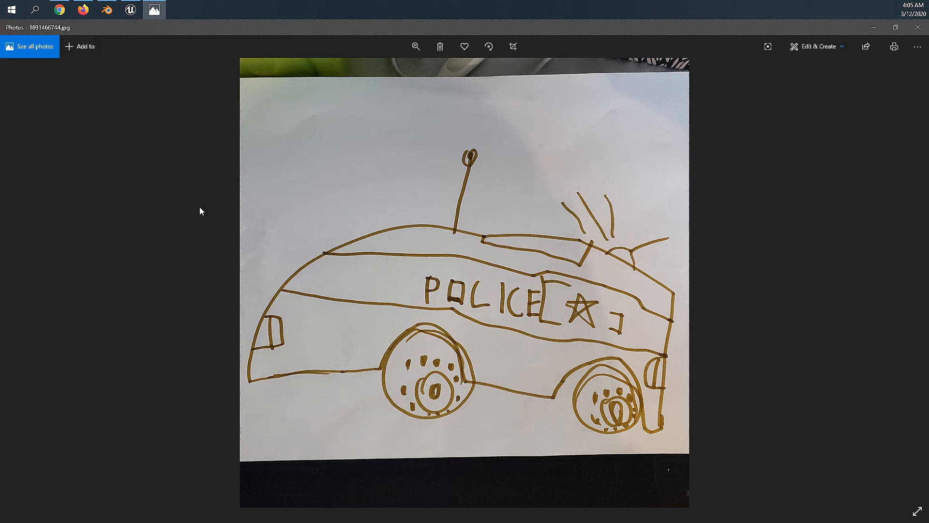
left_click(107, 10)
middle_click_drag(632, 181, 555, 180)
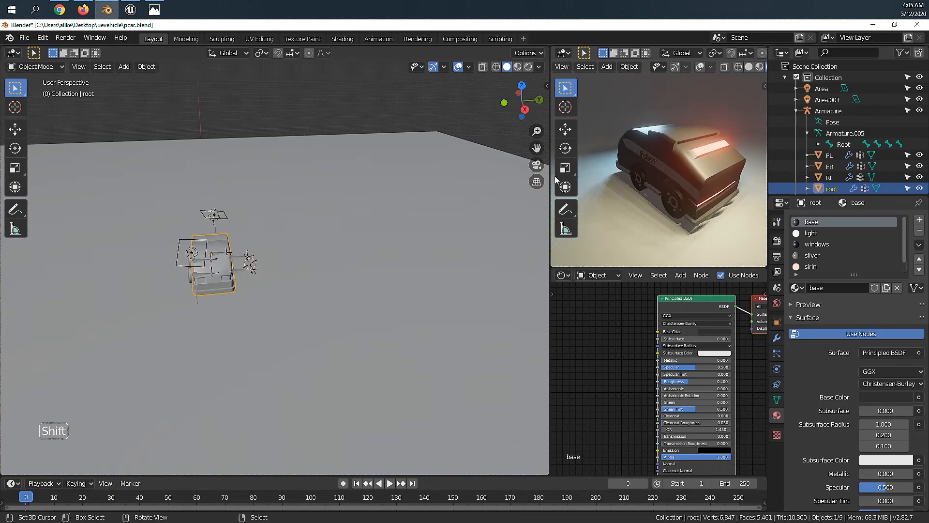
left_click(130, 9)
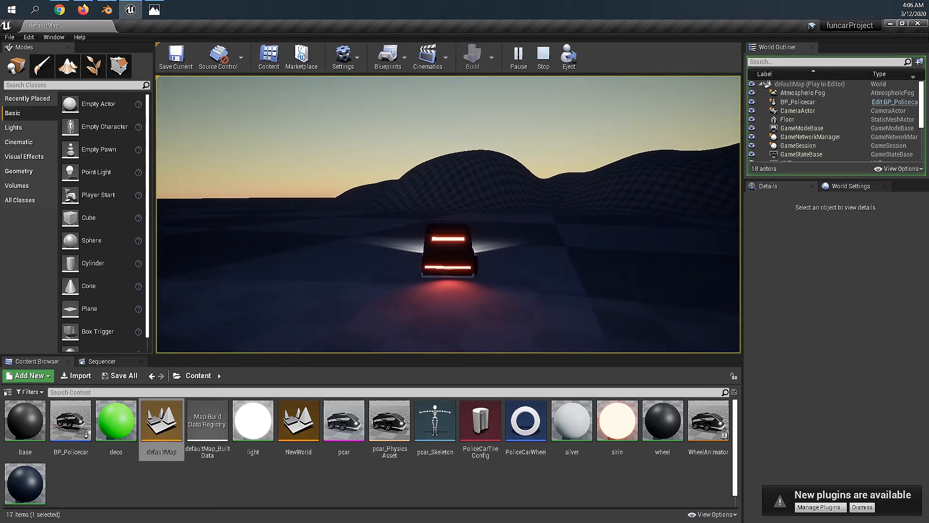
key("w")
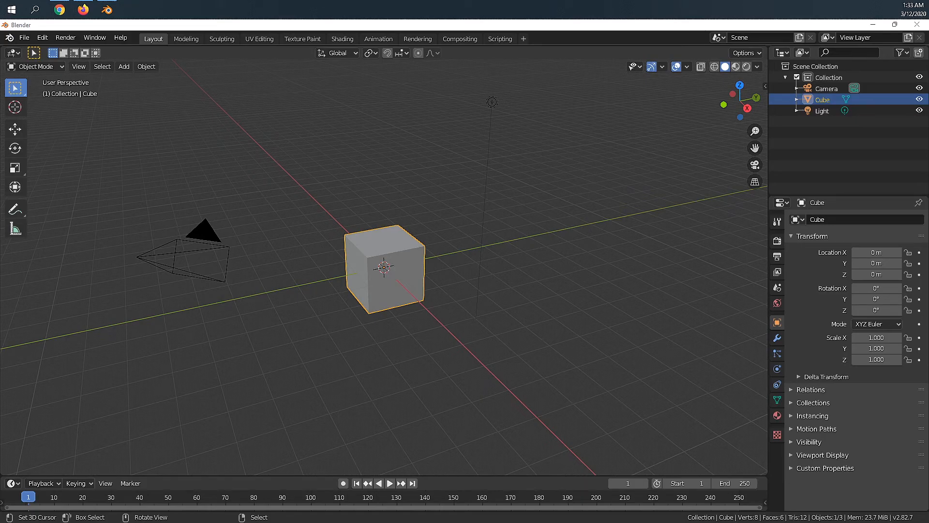
Set the scene's unit scale to 0.01 in a new Blender file
middle_click_drag(344, 291, 357, 297)
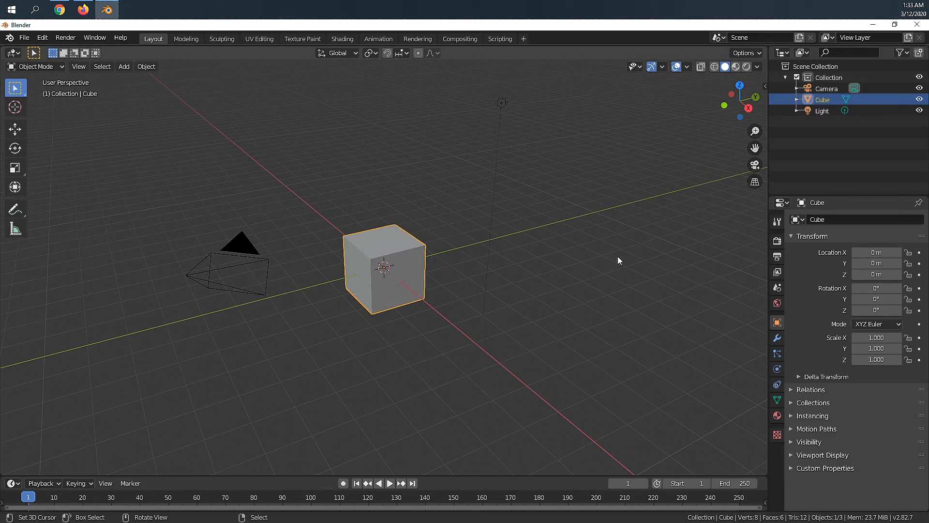
left_click(777, 272)
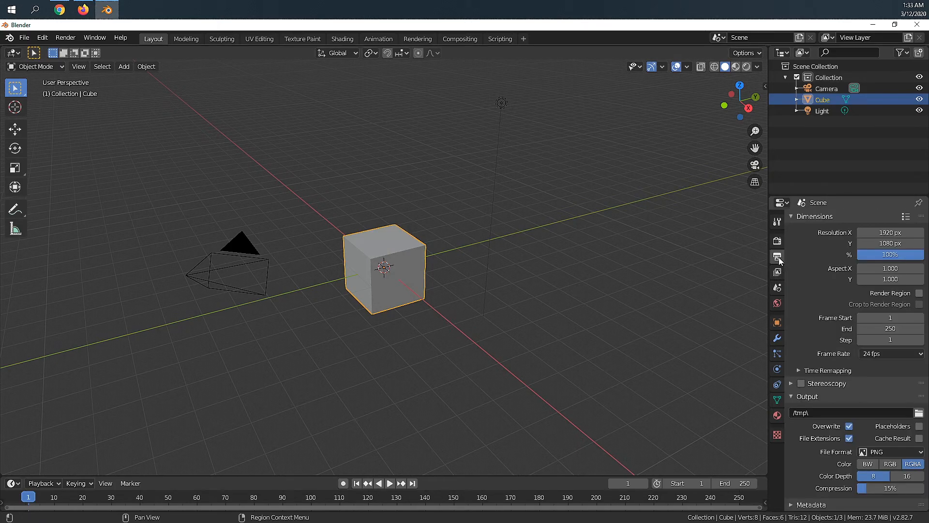
left_click(778, 287)
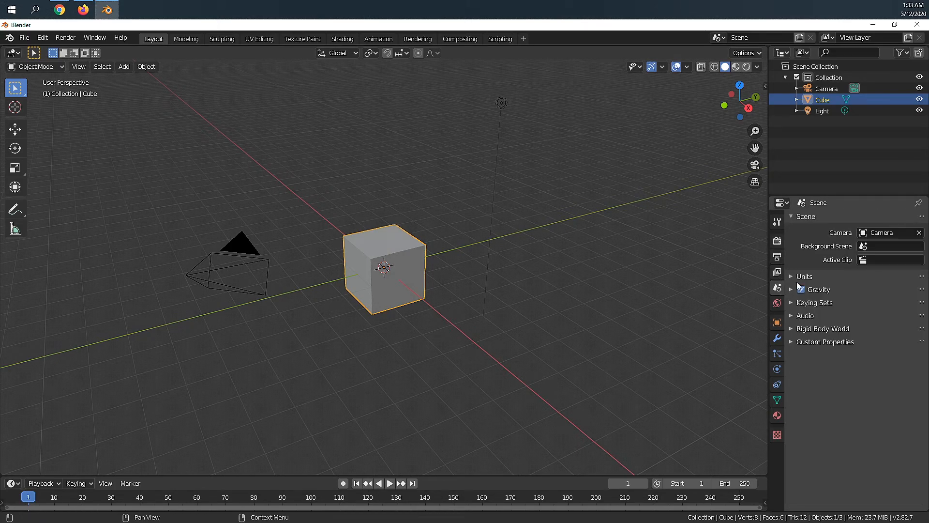
left_click(799, 277)
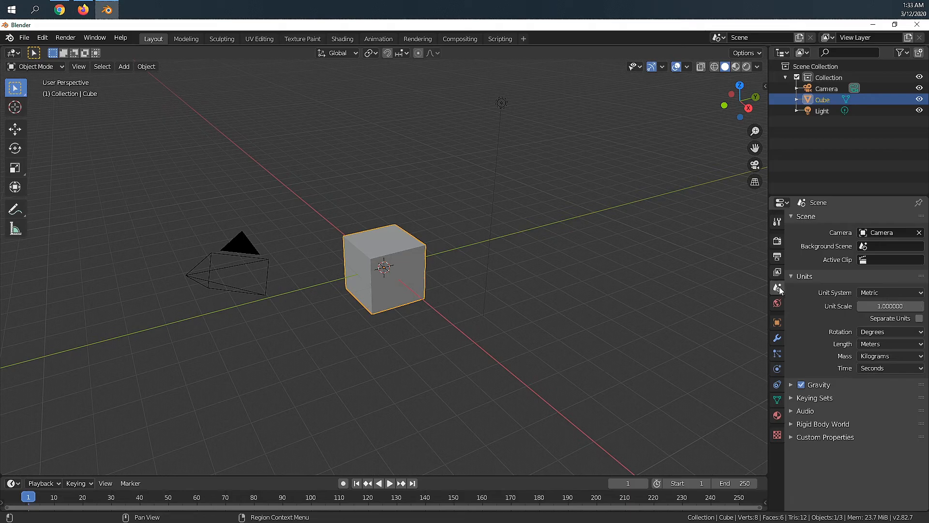
left_click(891, 306)
type("1.0")
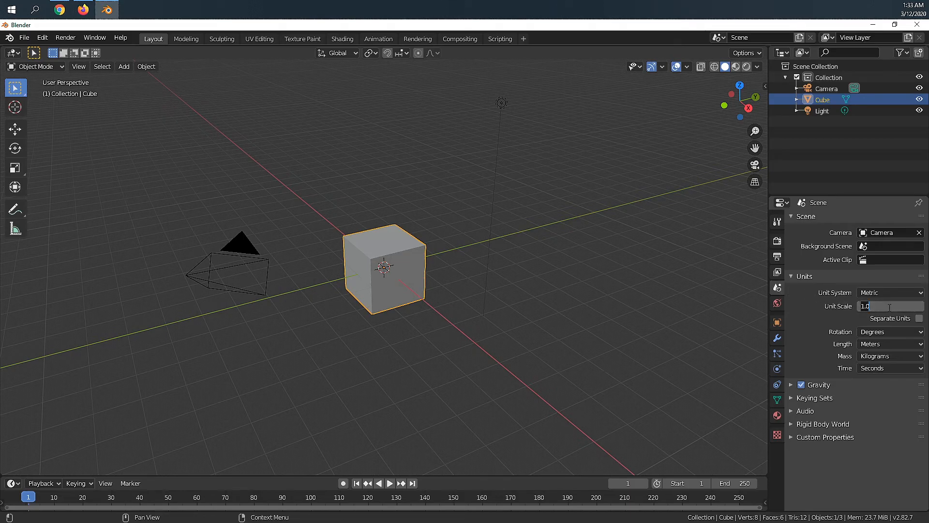
key("BackSpace")
key("BackSpace")
key("BackSpace")
type("0")
key("Return")
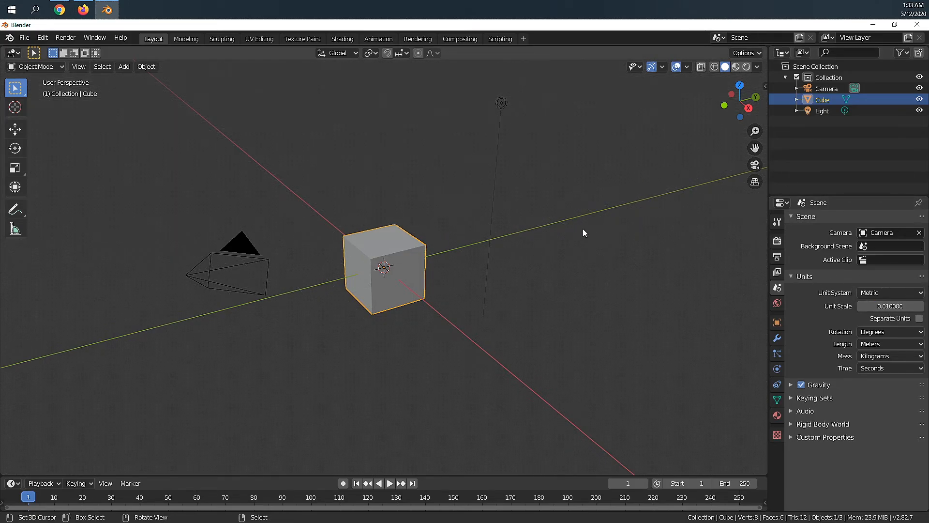
Set the viewport's clip end distance to 1000 m
key("n")
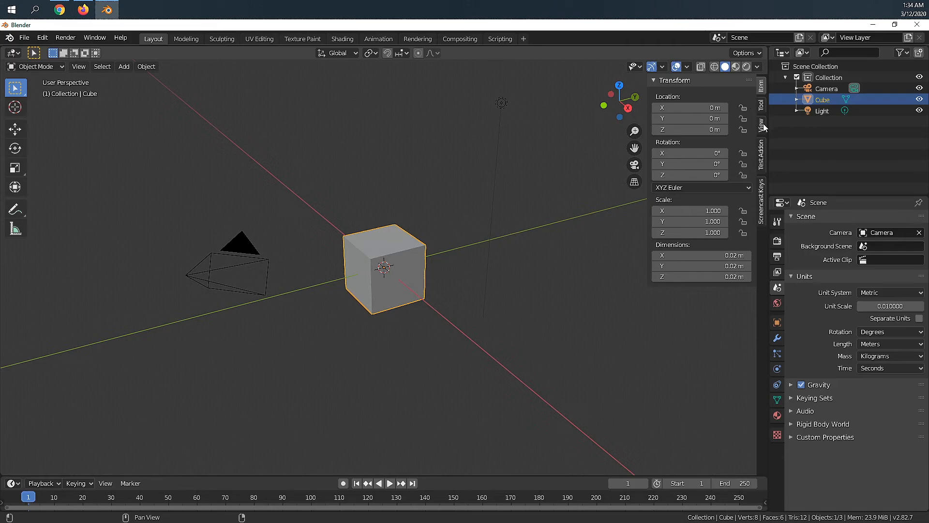
left_click(761, 125)
left_click(732, 120)
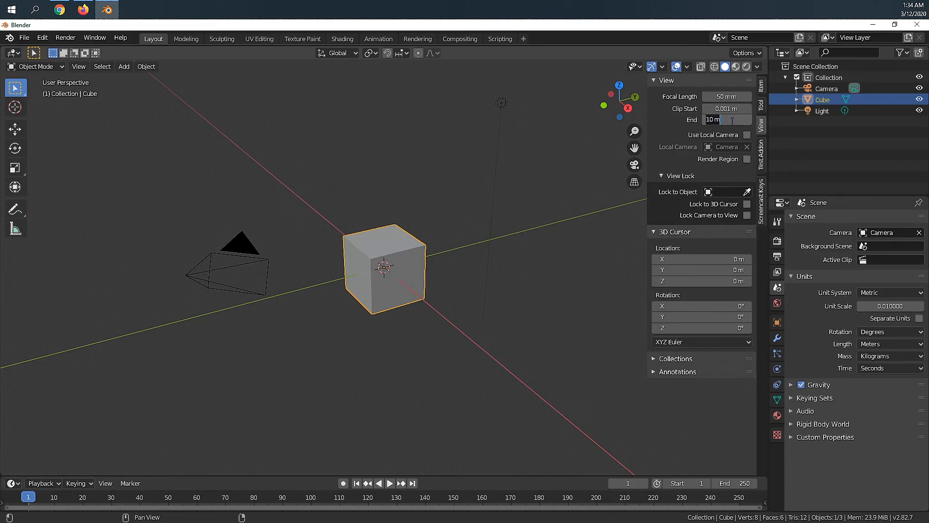
type("1000")
key("Return")
scroll(458, 252, "down", 3)
scroll(430, 292, "down", 6)
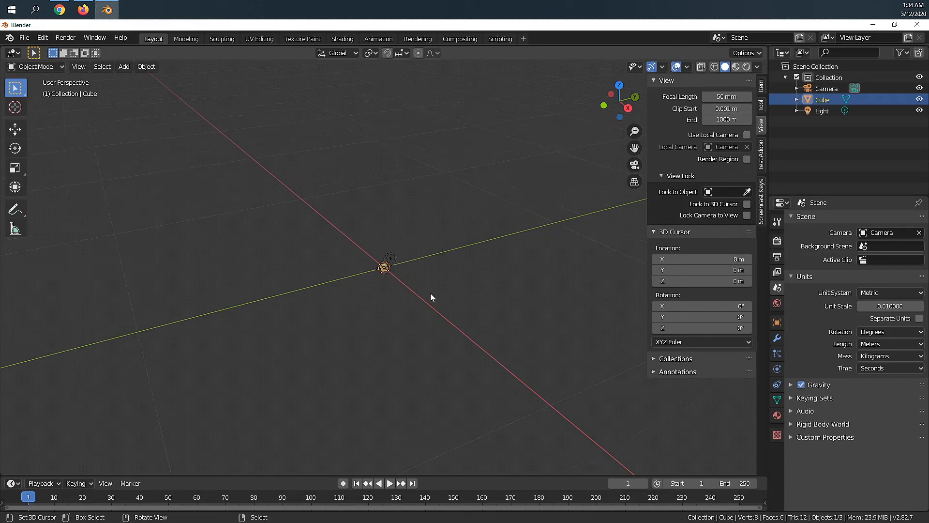
left_click(727, 119)
type("10 m")
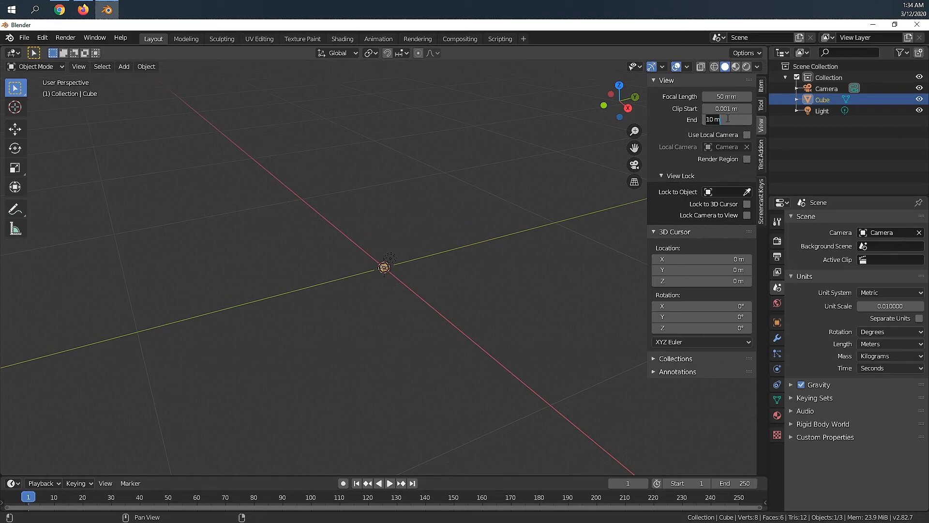
type("1000")
key("Return")
scroll(423, 311, "up", 20)
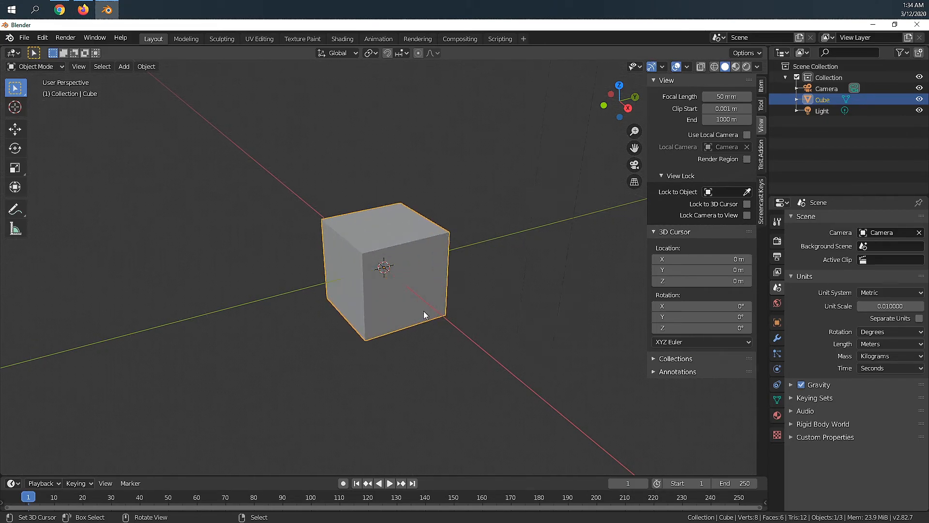
scroll(422, 310, "down", 15)
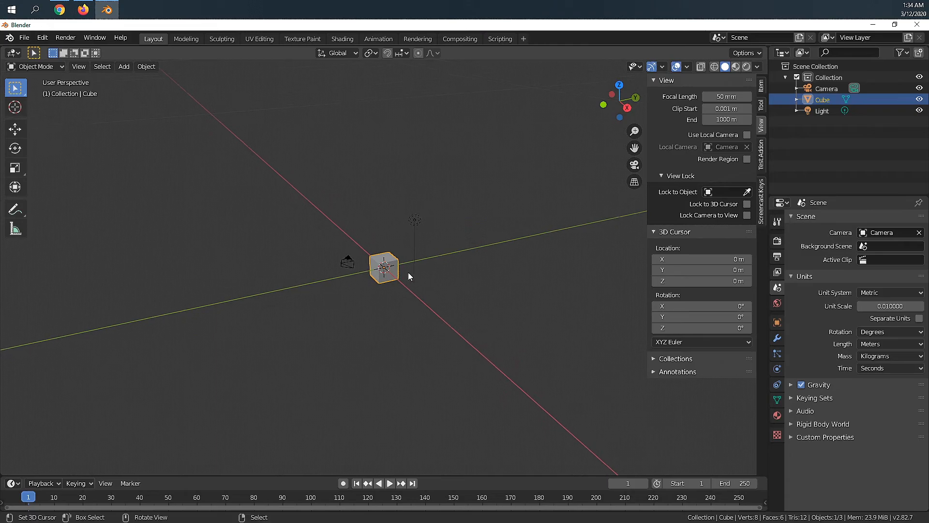
Delete the default light and camera from the scene
left_click(410, 225)
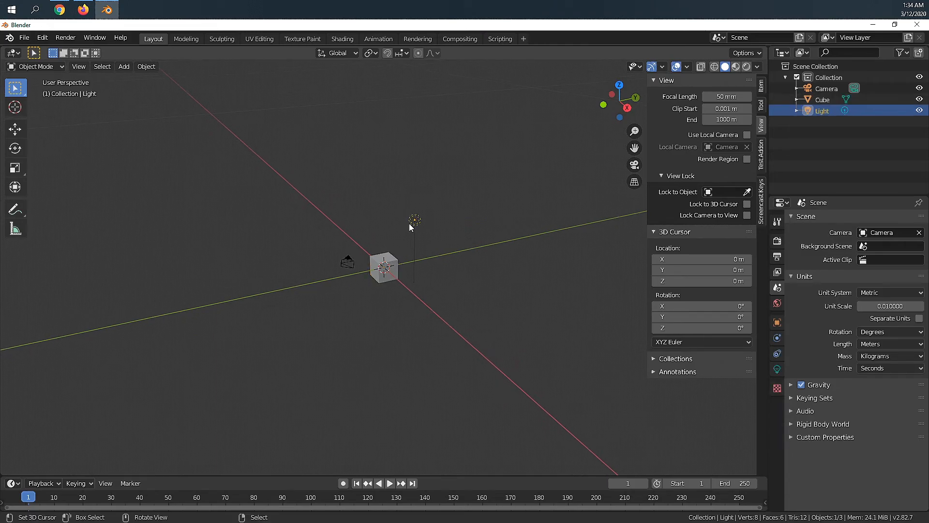
left_click(343, 260, "shift")
key("x")
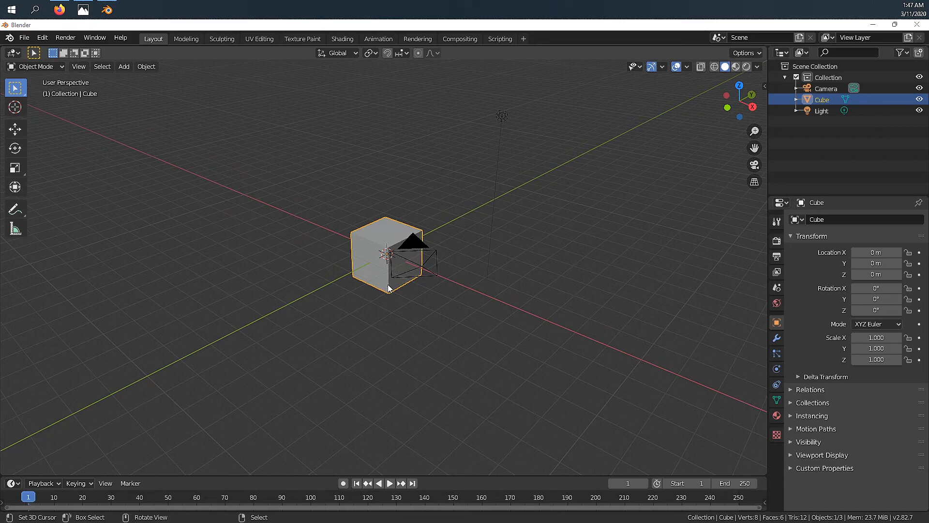
Add the police car drawing 1691466744.jpg as a reference image aligned to the right orthographic view
middle_click_drag(401, 295, 411, 299)
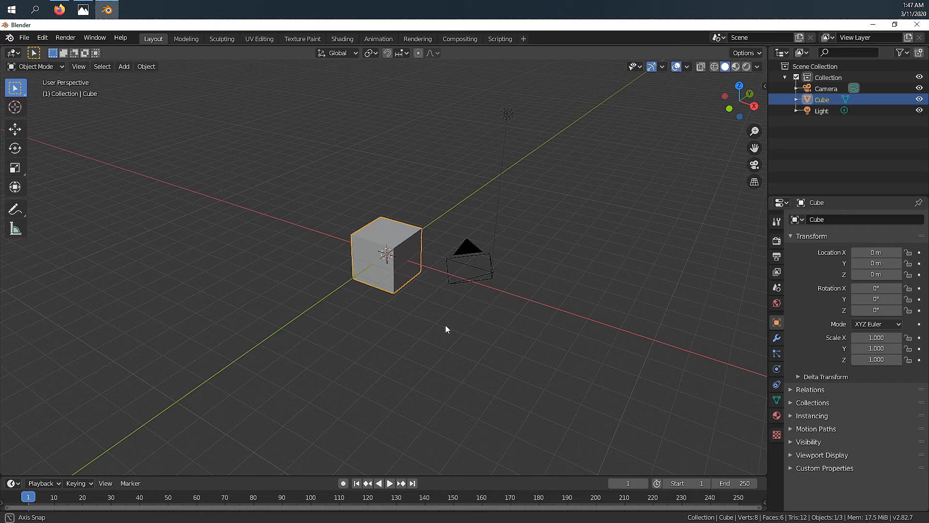
key("KP_3")
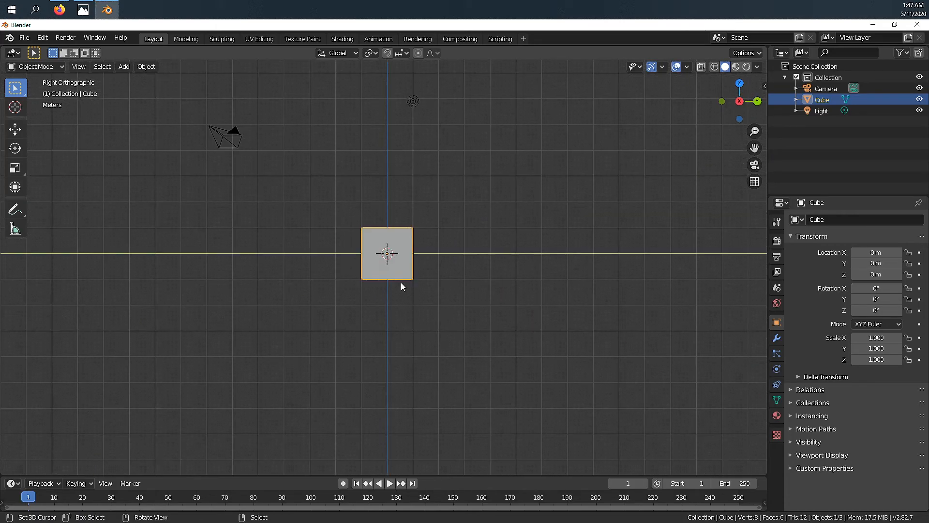
key("shift+a")
mouse_move(400, 283)
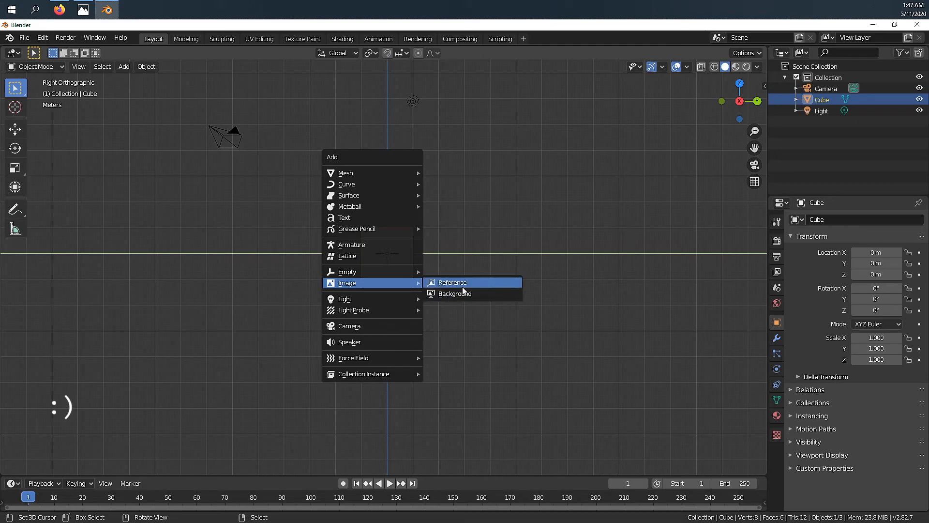
key("Escape")
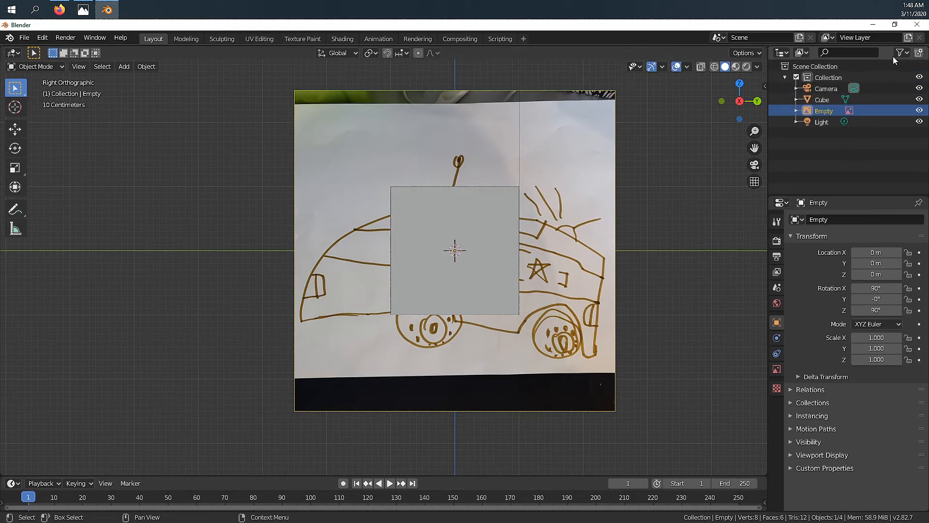
Show the selectability toggles in the outliner and make the reference image unselectable
middle_click_drag(565, 275, 534, 281, "shift")
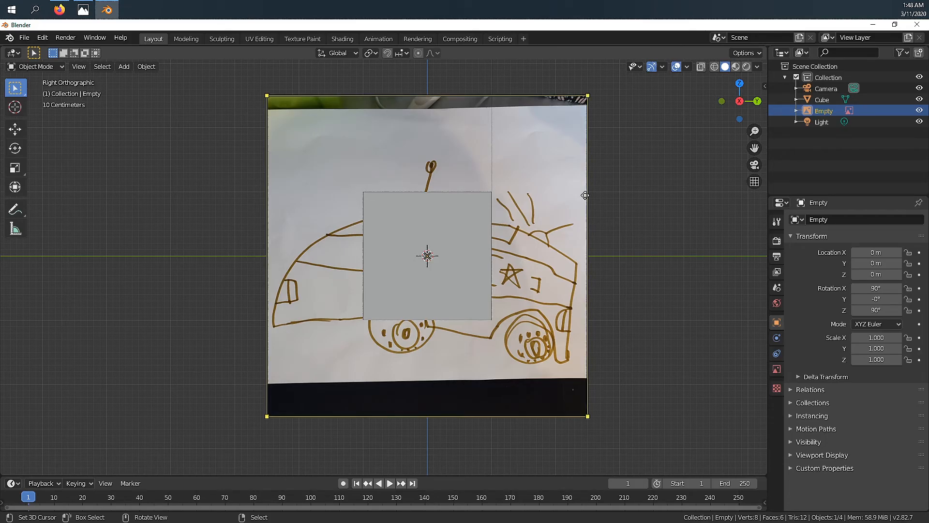
left_click(895, 53)
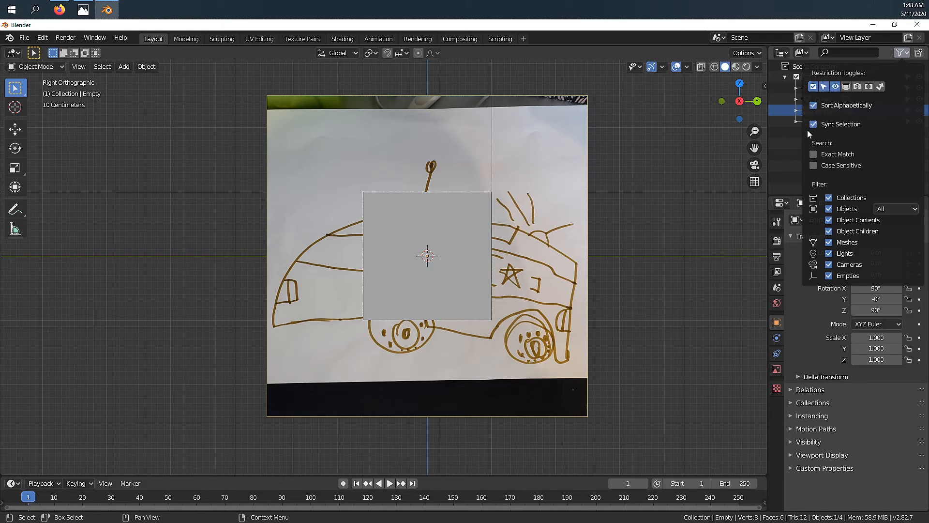
left_click(909, 112)
scroll(516, 255, "down", 2)
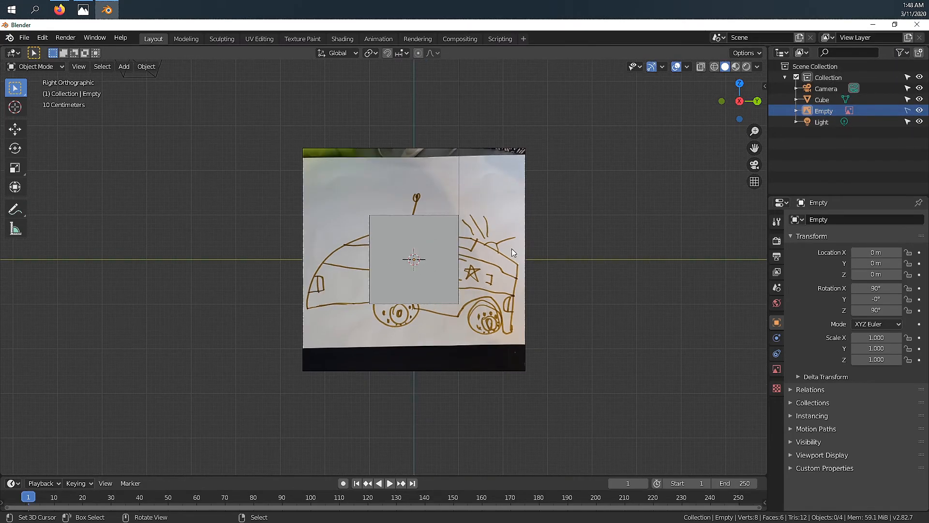
Rename the reference image object to referenceIMage
left_click(838, 218)
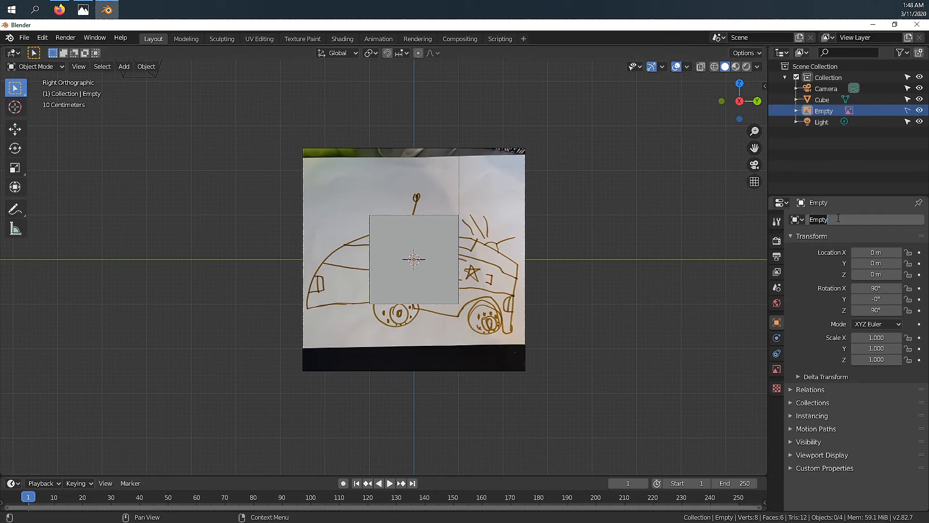
type("referenceImage")
key("Return")
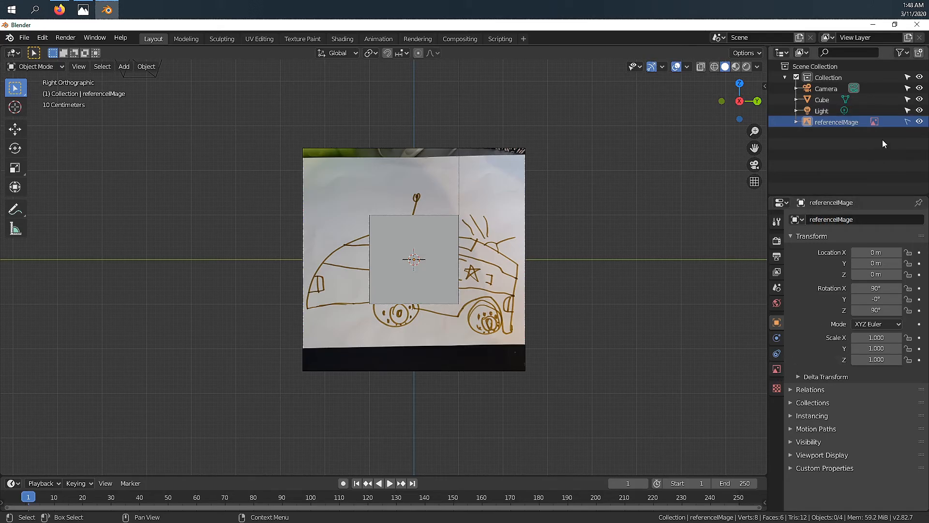
Enable alpha for the reference image and lower its opacity to about 0.2
left_click(777, 370)
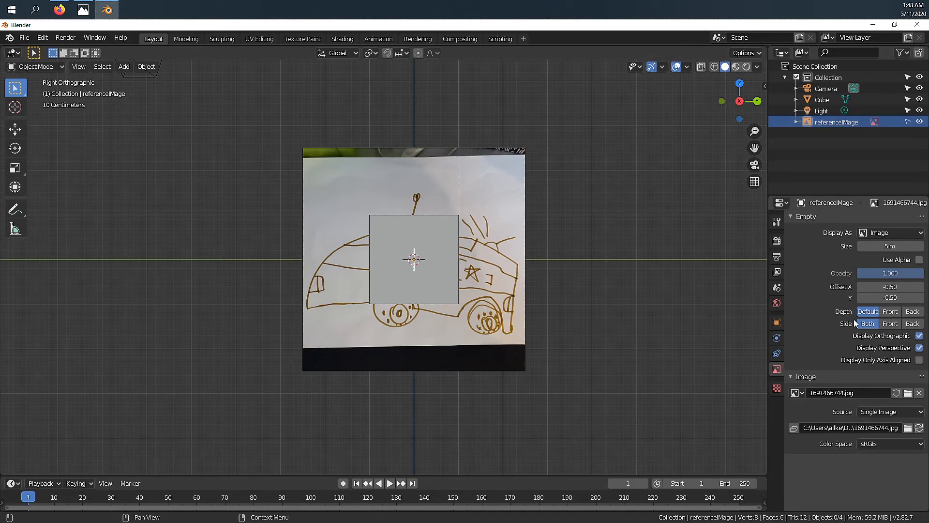
left_click(918, 260)
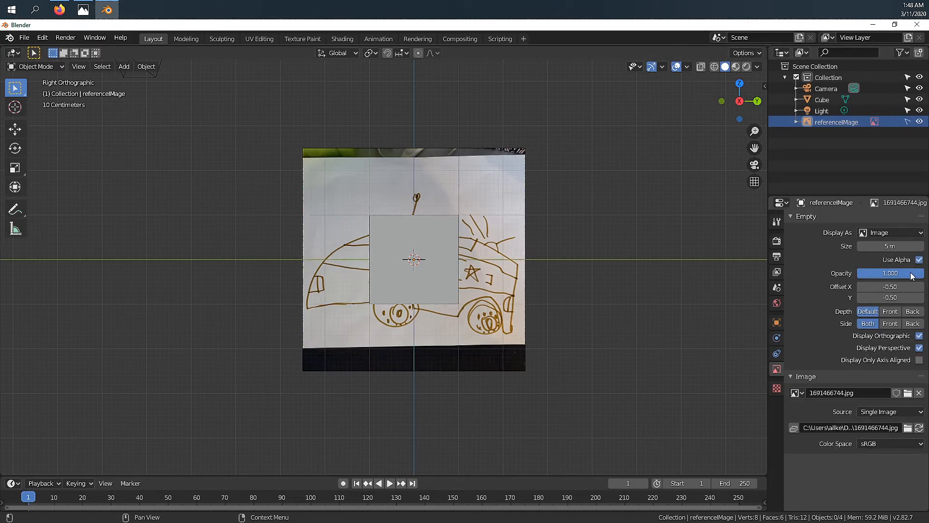
left_click_drag(910, 273, 873, 273)
Split the cube lengthwise with a centred loop cut and delete one half in Edit Mode
middle_click_drag(386, 242, 402, 230)
left_click(402, 231)
key("Tab")
key("ctrl+r")
left_click(344, 146)
right_click(344, 145)
middle_click_drag(343, 143, 249, 117)
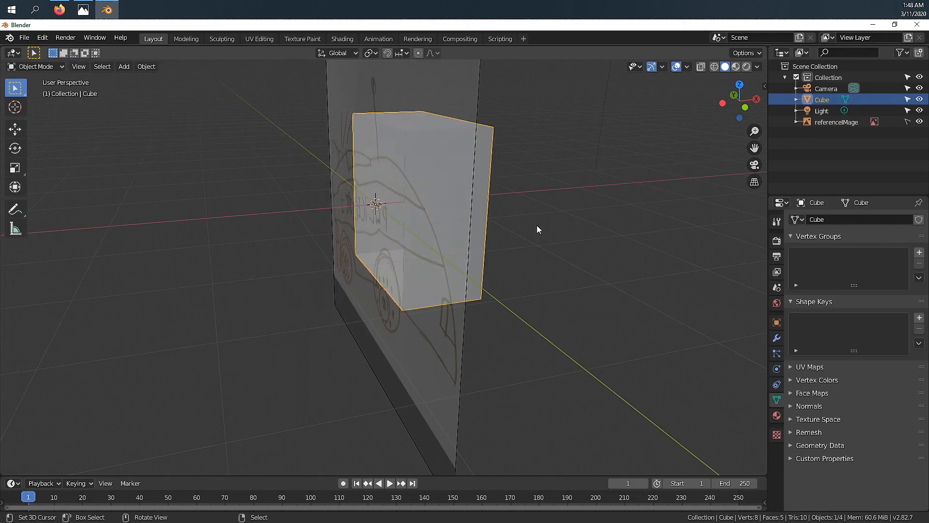
Add a Mirror modifier on the X axis to the halved cube
left_click(777, 338)
left_click(847, 220)
left_click(697, 313)
scroll(570, 253, "up", 4)
middle_click_drag(571, 253, 525, 247)
key("KP_3")
scroll(525, 247, "down", 5)
middle_click_drag(423, 320, 420, 319)
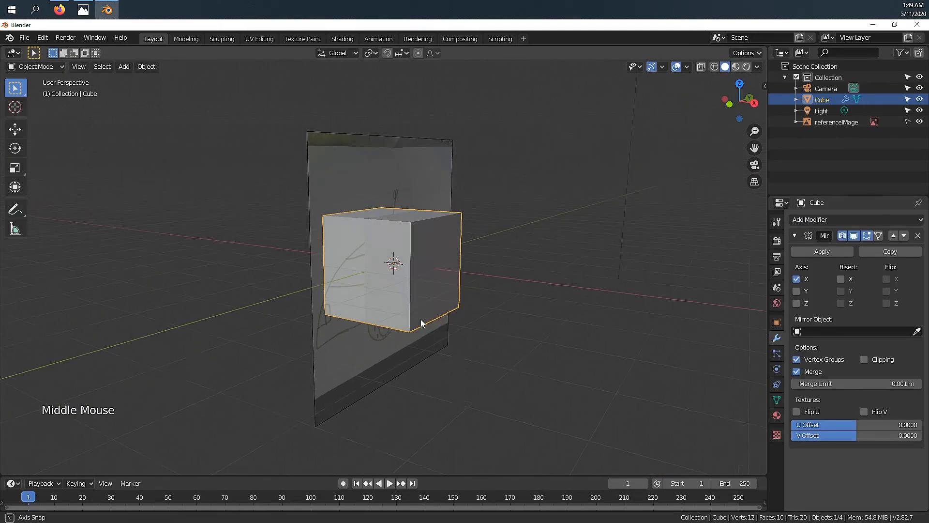
Display the cube in wireframe from the right orthographic view
key("KP_3")
scroll(417, 296, "up", 3)
key("z")
scroll(417, 297, "up", 2)
scroll(417, 296, "down", 3)
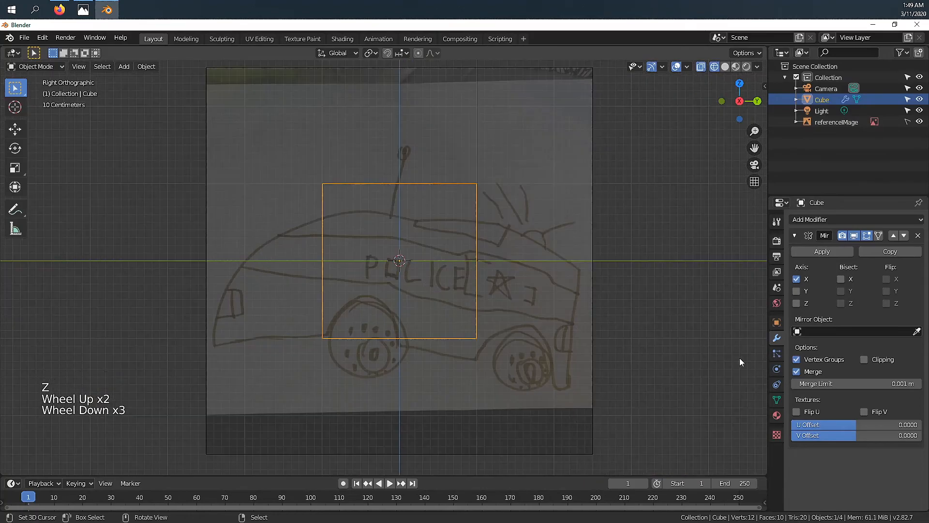
Raise the reference image by setting its Y offset to about -0.19
left_click(833, 122)
left_click(776, 369)
left_click(868, 286)
scroll(524, 190, "down", 2)
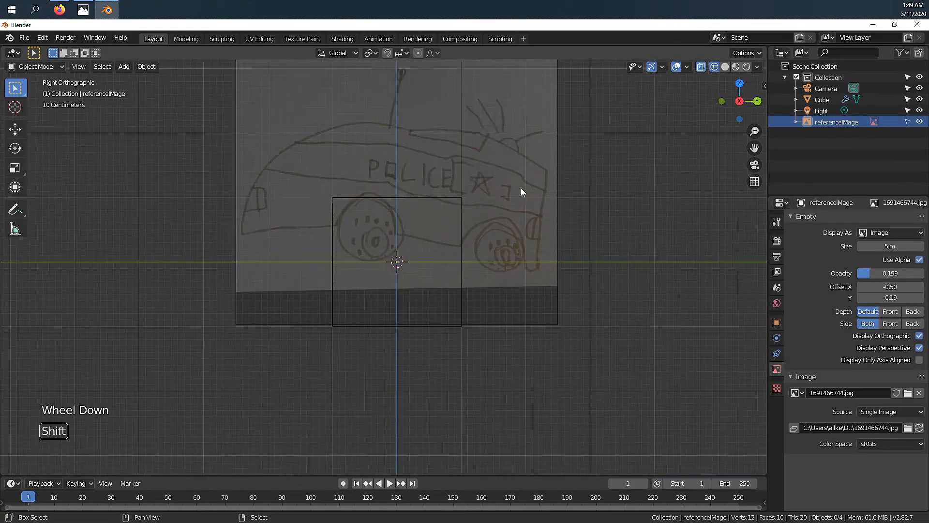
Move the cube over the car drawing and scale it along Y to roughly the car body's length
middle_click_drag(523, 189, 481, 290, "shift")
scroll(481, 291, "up", 2)
right_click(481, 301)
key("g")
left_click(414, 330)
key("s")
key("y")
left_click(537, 227)
Move the vertices at the cube's front end along Y to fit the nose of the drawn car
key("Tab")
key("Tab")
key("Tab")
key("Tab")
left_click_drag(580, 172, 635, 435)
key("g")
key("y")
left_click(624, 454)
Add six evenly spaced vertical loop cuts along the length of the car body
scroll(353, 235, "up", 1)
middle_click_drag(352, 234, 345, 233, "shift")
key("ctrl+r")
scroll(345, 233, "up", 5)
left_click(345, 233)
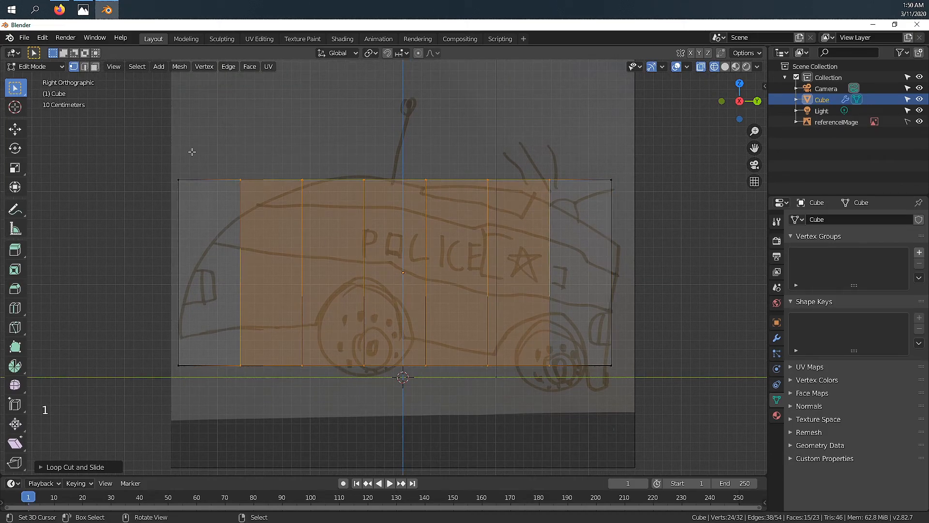
Move the two frontmost vertical edge loops along Y toward the middle of the car
key("1")
key("Tab")
key("Tab")
key("a")
key("a")
key("a")
key("b")
left_click_drag(191, 128, 332, 388)
key("g")
key("y")
left_click(349, 377)
Lower the roof vertices of the two loops behind the drawn antenna to follow the sketched roofline
key("a")
key("a")
key("a")
key("b")
left_click_drag(415, 148, 483, 201)
key("g")
left_click(483, 207)
Lower the top vertices of the last two columns to match the sloping rear of the drawn car
key("a")
key("a")
key("a")
key("b")
left_click_drag(522, 134, 657, 219)
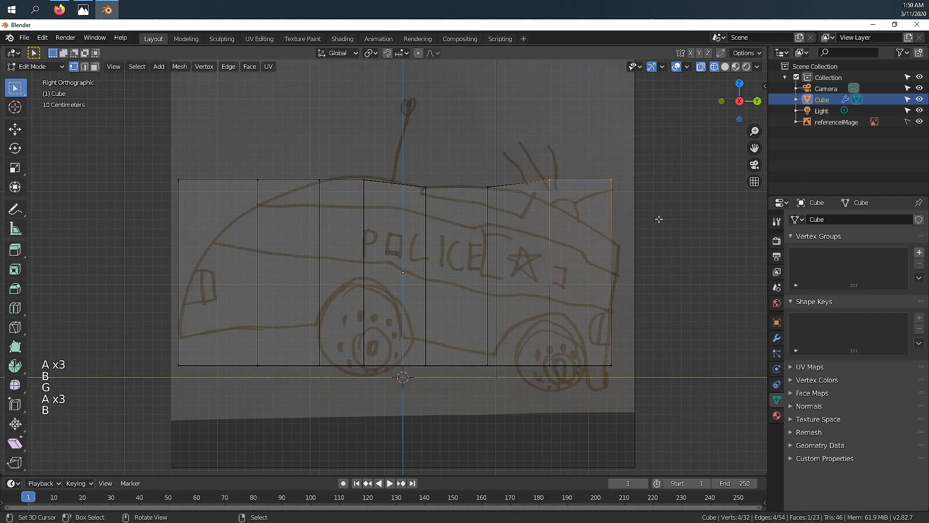
key("g")
key("a")
key("a")
key("b")
key("g")
key("g")
left_click(677, 299)
Move the frontmost vertical edge loop about 0.35 m along Y toward the middle of the car
key("a")
key("a")
key("a")
key("a")
key("a")
key("b")
left_click_drag(244, 165, 271, 382)
key("g")
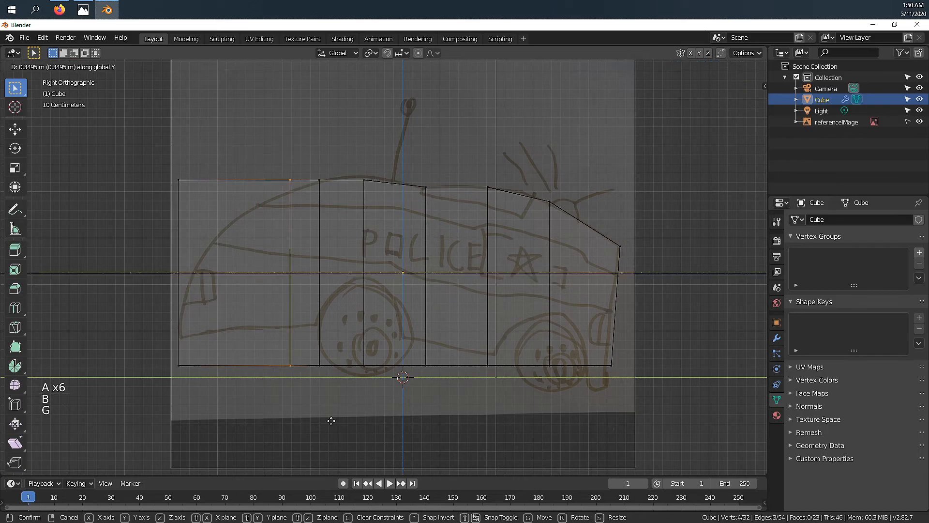
left_click(304, 382)
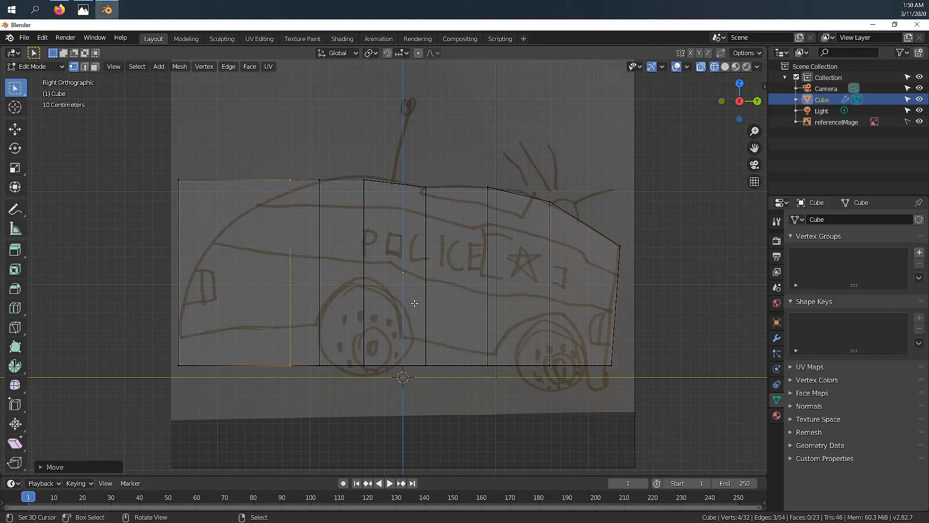
Lower the top vertices of the frontmost loop along Z onto the drawn roofline
key("a")
key("a")
key("a")
key("b")
left_click_drag(242, 146, 311, 217)
key("g")
key("z")
left_click(311, 228)
Move the body's front top edge in side view to fit the drawn slope of the nose
key("a")
key("a")
key("a")
key("b")
key("Tab")
middle_click_drag(199, 229, 286, 257)
key("2")
key("1")
key("Tab")
key("2")
right_click(267, 255)
key("KP_3")
key("g")
left_click(339, 264)
Bevel the front top edge with several segments and shift the result onto the drawn nose curve
scroll(329, 259, "up", 3)
key("ctrl+b")
scroll(350, 320, "up", 3)
left_click(351, 320)
key("g")
left_click(341, 326)
Move the bottom front corner vertices up to the lower end of the drawn nose
key("a")
key("a")
key("a")
key("1")
key("a")
key("a")
key("a")
key("b")
left_click_drag(140, 358, 194, 402)
key("g")
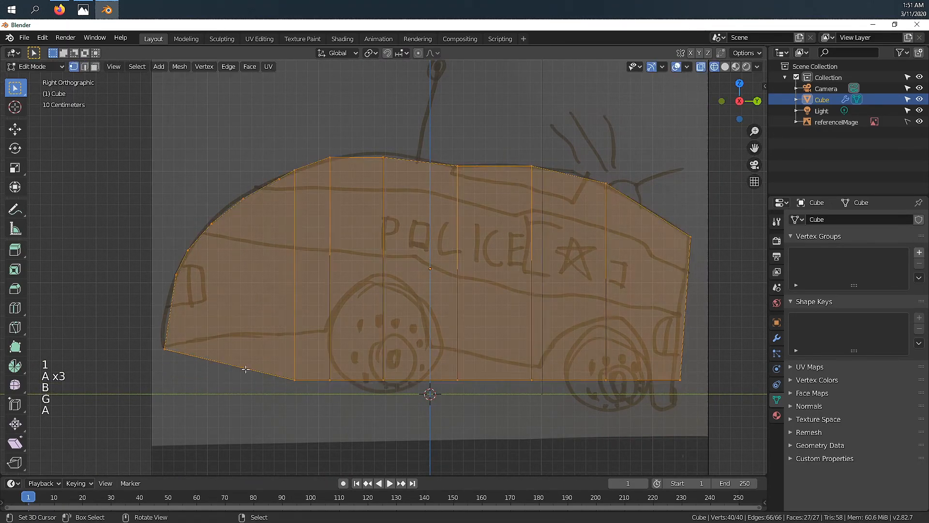
Raise the bottom vertices from the front wheel to just before the rear wheel toward the drawn sill line
left_click_drag(309, 362, 557, 414)
key("g")
left_click(558, 394)
Lower the bottom vertices of the nose section, including the front corner and the first loop behind it
key("a")
key("a")
key("a")
key("a")
key("a")
key("a")
key("a")
key("a")
key("a")
key("a")
key("b")
left_click_drag(137, 318, 313, 393)
key("g")
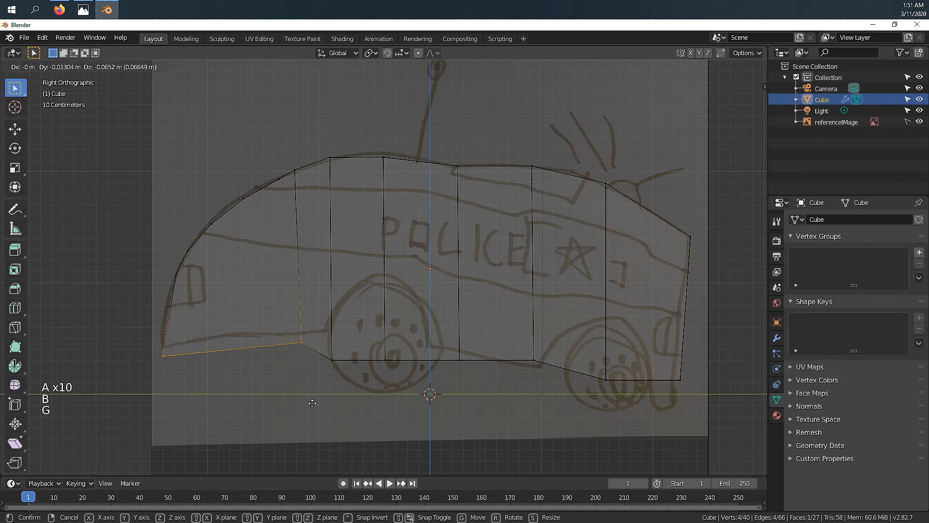
left_click(313, 419)
Check the body shape against the drawing and adjust the lower vertices just ahead of the rear wheel
key("Tab")
scroll(338, 261, "down", 4)
middle_click_drag(334, 256, 431, 297)
key("KP_3")
key("KP_3")
scroll(460, 305, "up", 4)
key("KP_3")
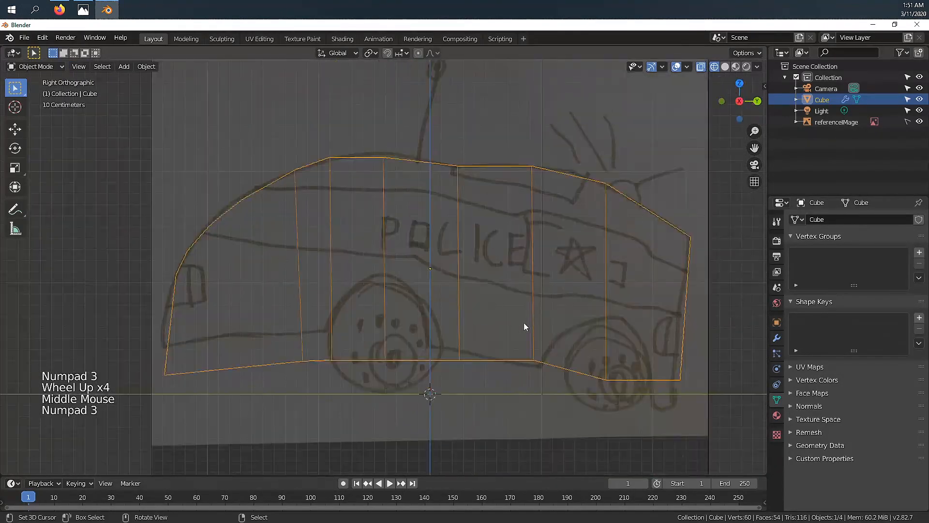
middle_click_drag(525, 326, 497, 323, "shift")
key("Tab")
key("1")
key("a")
key("a")
key("a")
key("b")
left_click_drag(473, 275, 520, 339)
key("g")
key("Tab")
scroll(305, 180, "down", 2)
key("Tab")
key("Tab")
key("Tab")
key("Tab")
middle_click_drag(305, 218, 397, 242)
key("2")
right_click(314, 277, "alt+shift")
right_click(332, 263, "alt+shift")
scroll(349, 262, "up", 3)
right_click(233, 352, "shift")
middle_click_drag(271, 315, 310, 295)
key("ctrl+b")
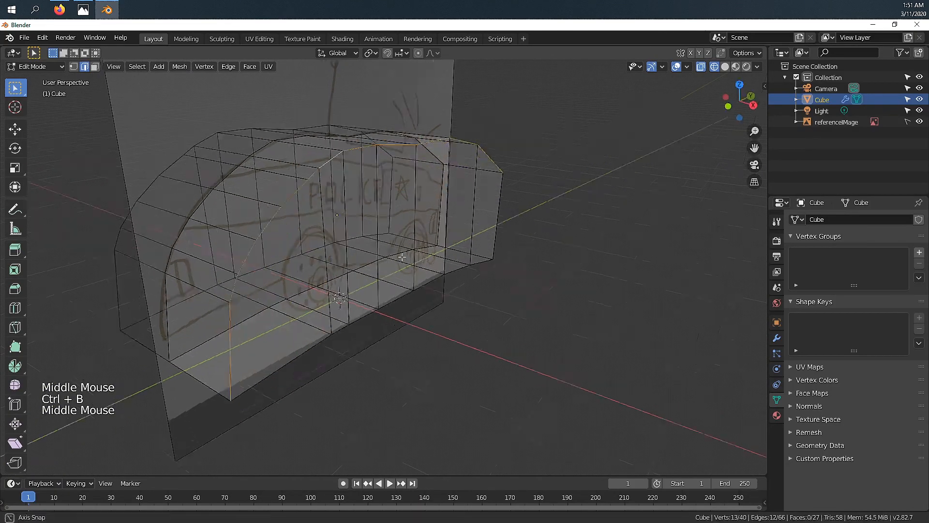
scroll(351, 256, "up", 2)
key("ctrl+b")
key("Escape")
Delete one horizontal edge across the rounded nose of the car body
middle_click_drag(358, 256, 334, 286)
key("2")
right_click(338, 208)
scroll(339, 209, "down", 3)
mouse_move(368, 204)
middle_mouse_down()
mouse_move(322, 191)
mouse_move(326, 219)
middle_mouse_up()
right_click(287, 199)
key("x")
left_click(285, 212)
Show the mesh in solid shading and fill the nose gap with a face between its upper and lower edges
key("z")
scroll(325, 220, "up", 3)
right_click(290, 162)
right_click(292, 259, "shift")
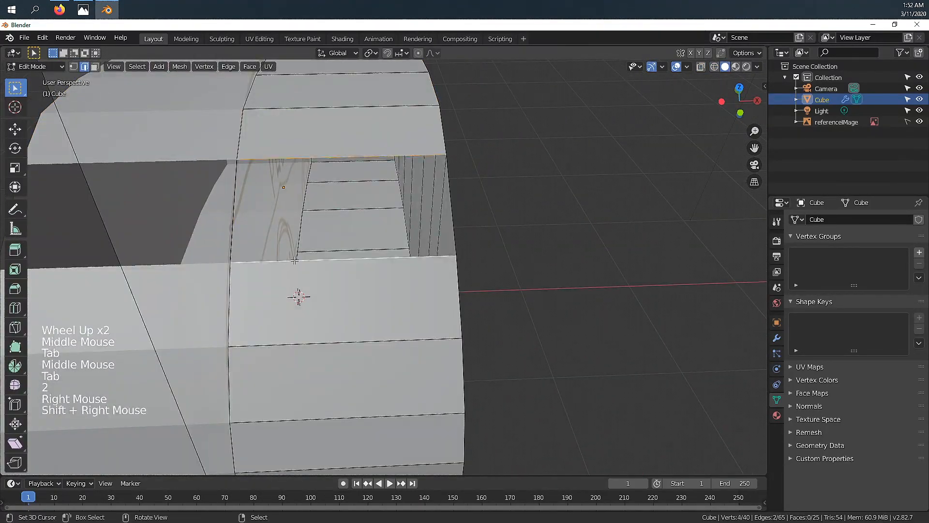
key("f")
Enable Clipping on the car body's Mirror modifier and move the whole body mesh
key("Tab")
left_click(777, 338)
left_click(863, 359)
key("Tab")
key("a")
key("g")
left_click(647, 332)
scroll(533, 291, "down", 2)
middle_click_drag(533, 290, 442, 254)
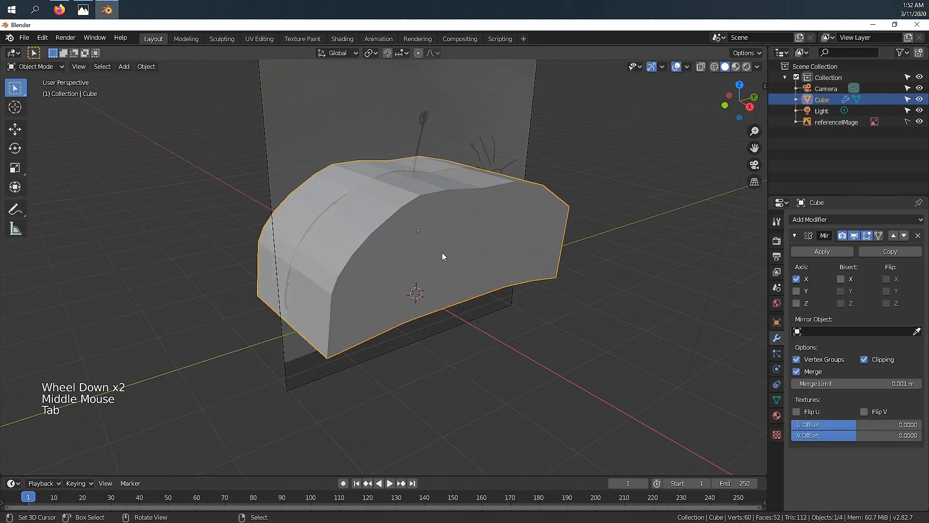
Select edges along the body's side outline and try to bevel them
scroll(375, 267, "up", 2)
right_click(339, 281, "shift")
scroll(426, 261, "down", 2)
mouse_move(503, 261)
middle_mouse_down()
mouse_move(426, 271)
mouse_move(513, 251)
middle_mouse_up()
right_click(605, 194, "shift")
key("ctrl+b")
key("ctrl+b")
right_click(565, 218)
Undo the trial edits to the body and remove a surplus vertex from its side outline
key("Tab")
key("1")
right_click(338, 222)
right_click(400, 170, "shift")
key("x")
key("Tab")
key("Tab")
key("ctrl+z")
key("ctrl+z")
key("ctrl+z")
key("ctrl+z")
key("ctrl+z")
key("x")
Select the side outline edges from nose to rear and try a bevel on them
right_click(530, 131, "shift")
right_click(586, 127, "shift")
right_click(638, 128, "shift")
right_click(676, 149, "shift")
middle_click_drag(682, 145, 658, 255)
key("ctrl+b")
scroll(292, 285, "up", 4)
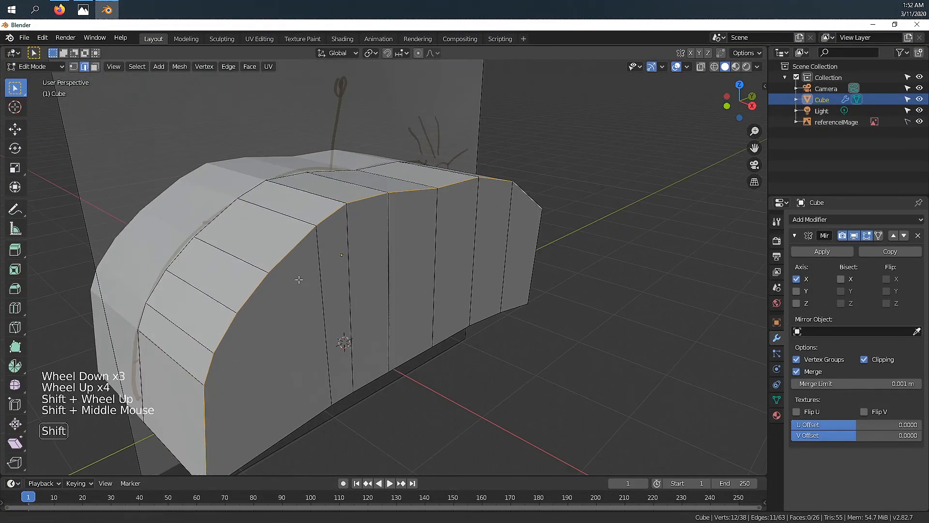
Dissolve one cross edge on the curved nose of the car body
scroll(292, 285, "up", 1, "shift")
middle_click_drag(292, 285, 347, 206, "shift")
scroll(347, 205, "up", 1, "shift")
scroll(347, 205, "up", 3)
key("2")
right_click(323, 198)
scroll(380, 233, "down", 4)
key("x")
middle_click_drag(379, 233, 365, 253)
left_click(359, 284)
Bevel the side outline edges over the nose, roof and rear into a rounded strip with four segments
key("1")
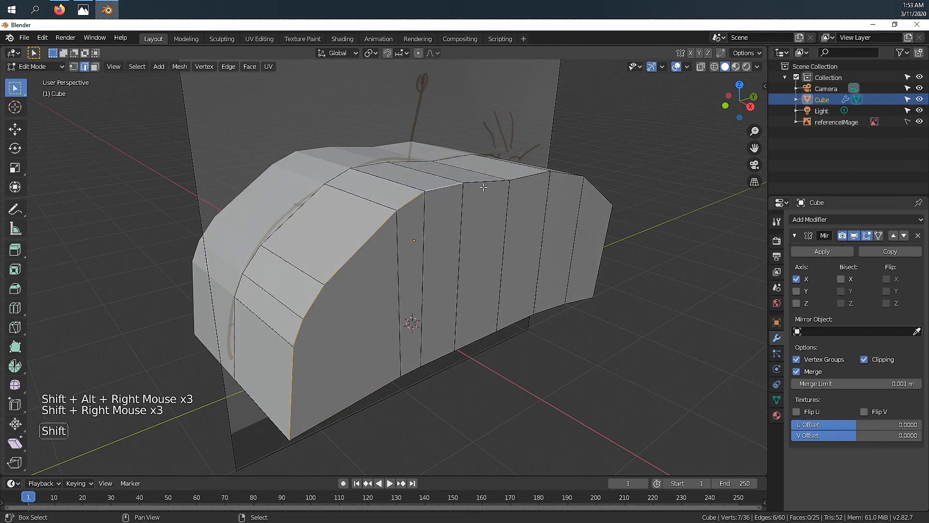
right_click(483, 188, "ctrl+shift")
right_click(509, 180, "ctrl+shift")
middle_click_drag(509, 180, 556, 188, "shift")
middle_click_drag(557, 189, 599, 191)
left_click(470, 319)
key("Tab")
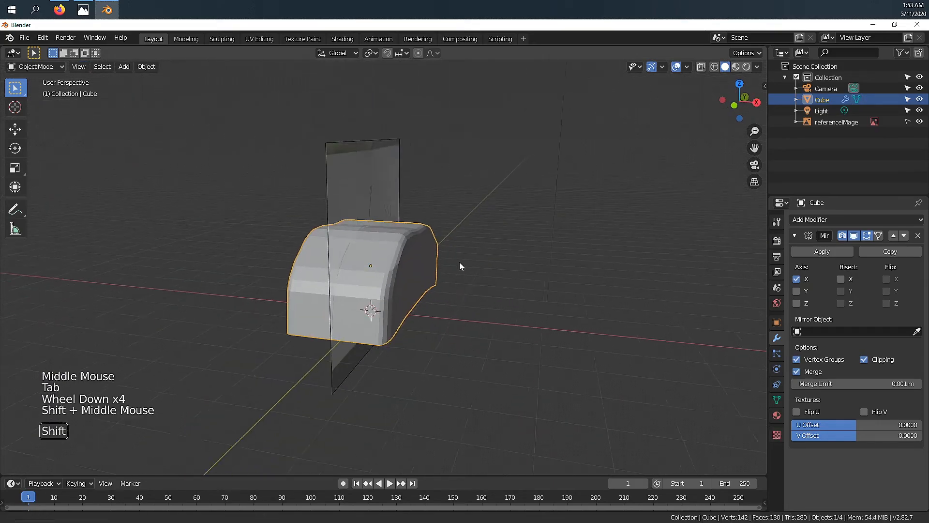
Enable Auto Smooth at 30° for the car body and shade it smooth
scroll(462, 276, "up", 2)
left_click(776, 400)
left_click(809, 406)
left_click(809, 419)
key("w")
left_click(445, 299)
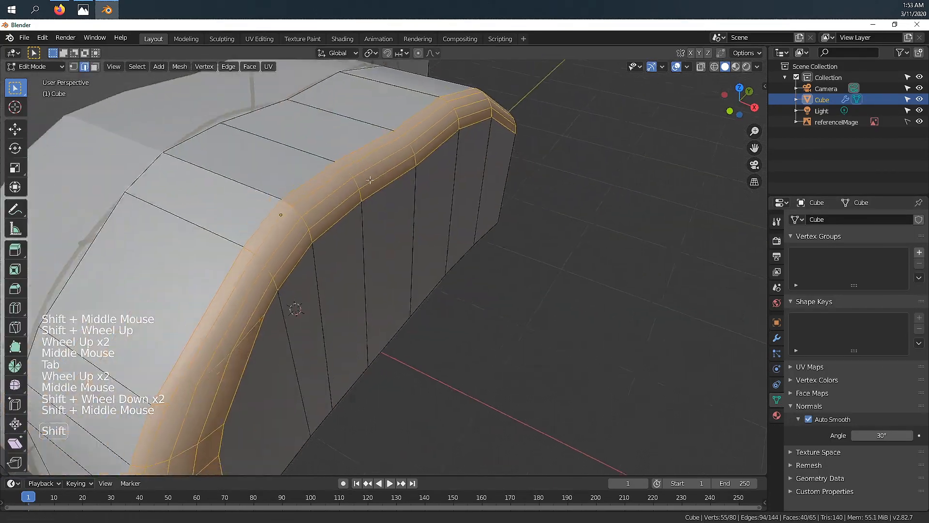
Show the mesh as wireframe in the right orthographic view over the drawing
scroll(397, 244, "down", 2)
middle_click_drag(397, 244, 387, 233)
middle_click_drag(387, 233, 396, 244, "shift")
key("z")
key("z")
key("z")
left_click(470, 299)
key("z")
key("KP_3")
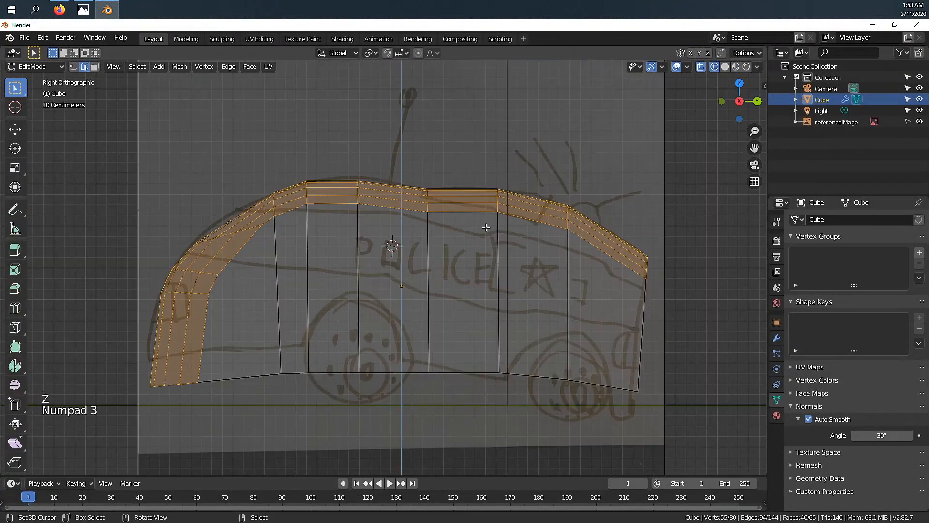
scroll(481, 223, "up", 4)
middle_click_drag(481, 223, 378, 228, "shift")
Select the beveled faces along the rear half of the roof
key("Tab")
key("Tab")
key("Tab")
key("Tab")
scroll(352, 203, "up", 4)
key("Tab")
key("2")
right_click(323, 172)
right_click(503, 200, "shift")
middle_click_drag(496, 190, 537, 213)
right_click(382, 167, "shift")
right_click(484, 178, "shift")
Add a loop cut across the sloping rear roof section above the star in the drawing
key("KP_3")
scroll(547, 225, "down", 2)
key("ctrl+r")
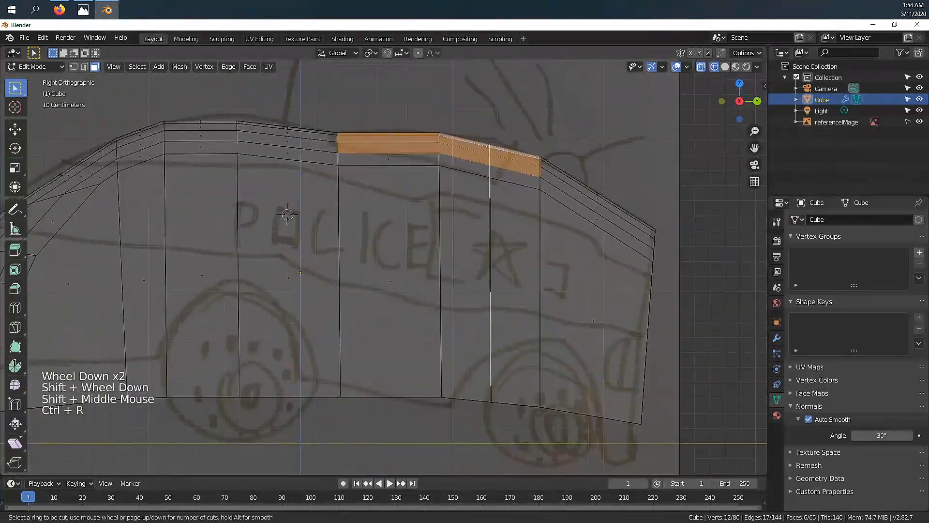
left_click(496, 158)
scroll(496, 157, "up", 4)
middle_click_drag(496, 158, 465, 232, "shift")
Move the new cut's bevel vertices onto the slanted rear end of the roof outline in the drawing
key("1")
key("a")
key("a")
key("a")
key("b")
left_click_drag(423, 133, 460, 228)
key("g")
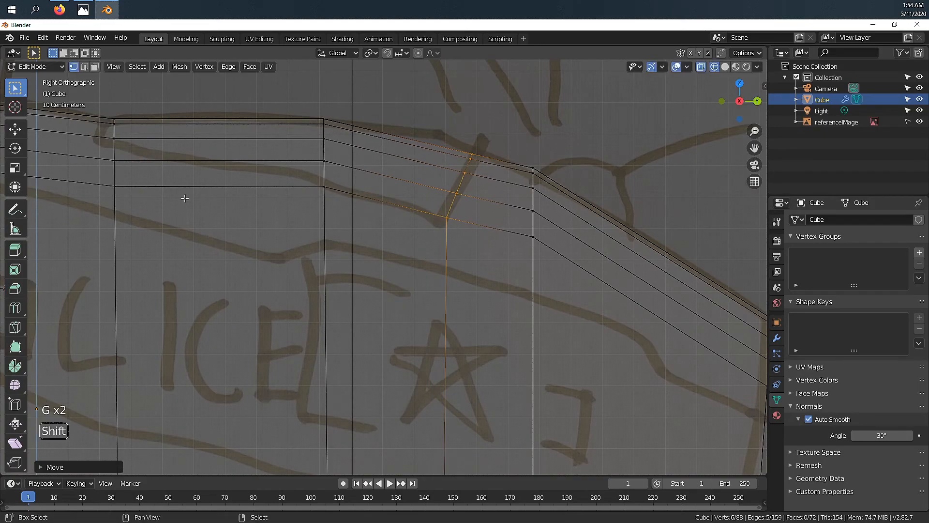
Move the vertex column in the middle of the body onto the front end of the drawn roof outline
middle_click_drag(217, 174, 350, 217, "shift")
key("Tab")
key("Tab")
key("Tab")
key("a")
key("b")
left_click_drag(228, 126, 271, 242)
scroll(330, 261, "down", 8)
key("a")
key("a")
key("a")
key("b")
left_click_drag(314, 73, 400, 419)
key("g")
scroll(383, 328, "up", 2)
scroll(383, 329, "up", 2)
middle_click_drag(382, 328, 474, 299, "shift")
Knife-cut the beveled strip along the lower line of the drawn roof outline
key("k")
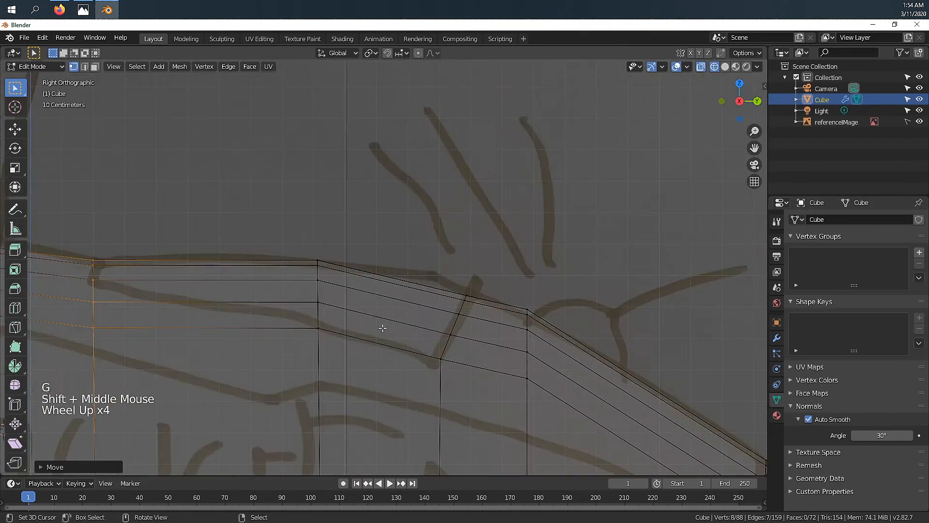
left_click(199, 252)
key("Return")
scroll(339, 271, "down", 2)
middle_click_drag(339, 271, 394, 281)
Select the faces enclosed by the drawn roof outline and extrude them outward
key("3")
right_click(387, 283)
right_click(450, 290, "shift")
key("KP_3")
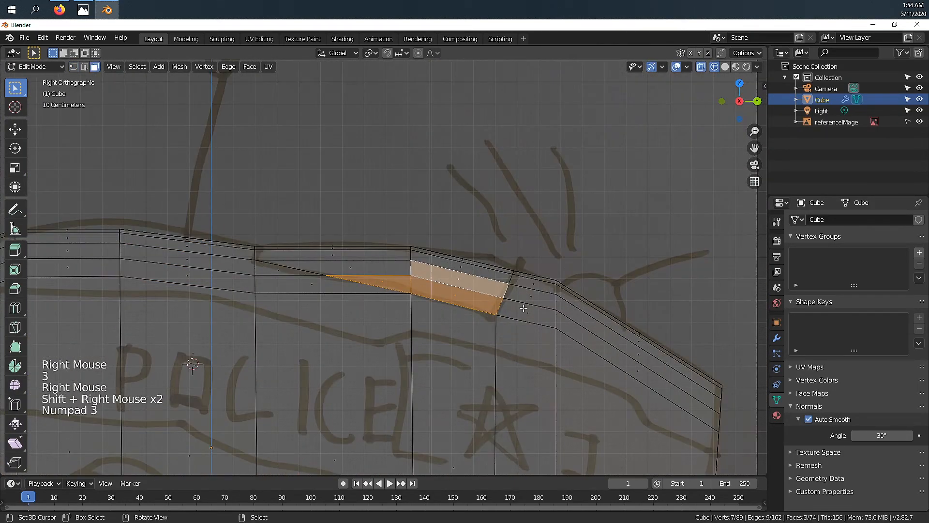
scroll(440, 261, "down", 4)
mouse_move(339, 252)
middle_mouse_down()
mouse_move(426, 285)
mouse_move(358, 261)
mouse_move(403, 323)
mouse_move(440, 322)
middle_mouse_up()
right_click(387, 263, "shift")
key("KP_3")
key("e")
left_click(339, 290)
Inspect the extruded roof section in solid shading from several angles
key("z")
scroll(446, 328, "up", 2)
scroll(440, 322, "down", 2)
middle_click_drag(440, 322, 437, 319)
scroll(438, 319, "down", 2)
mouse_move(438, 319)
middle_mouse_down()
mouse_move(446, 314)
mouse_move(338, 281)
mouse_move(436, 275)
mouse_move(481, 260)
mouse_move(440, 221)
mouse_move(382, 206)
mouse_move(365, 218)
middle_mouse_up()
left_click(430, 299)
scroll(430, 300, "up", 7)
scroll(445, 300, "down", 2)
key("Tab")
key("KP_3")
key("Tab")
scroll(426, 217, "up", 4)
key("Tab")
scroll(353, 217, "down", 2)
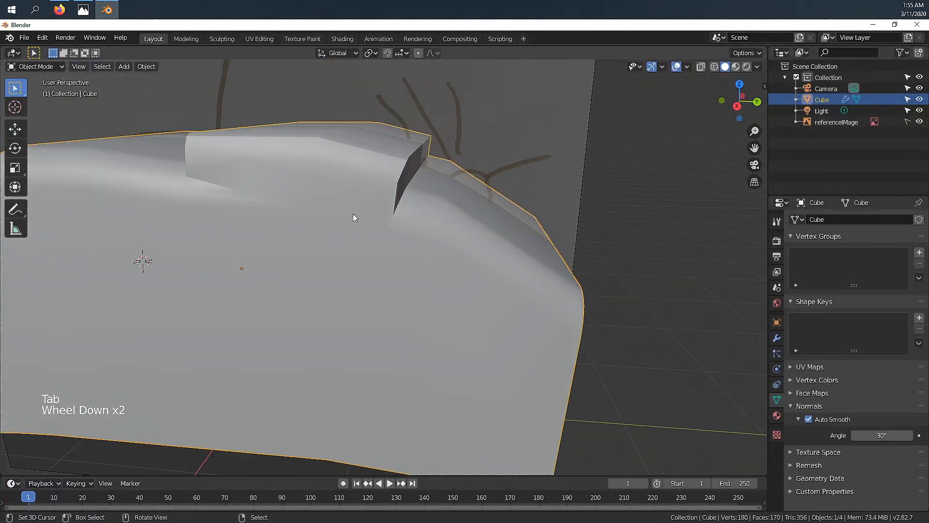
Add a loop cut across the nose at the bottom of the drawn headlight, working in wireframe side view
key("KP_3")
key("z")
middle_click_drag(303, 187, 536, 150, "shift")
key("Tab")
key("ctrl+r")
left_click(167, 237)
left_click(150, 271)
scroll(148, 275, "up", 2)
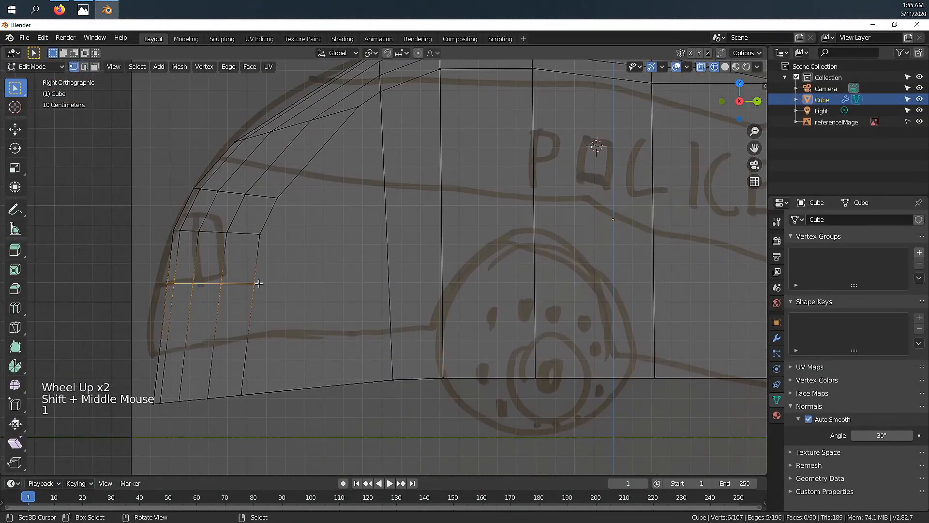
Move the nose vertices along the headlight's lower edge to match the drawn headlight outline in side view
key("z")
left_click(303, 286)
key("a")
key("a")
key("a")
middle_click_drag(235, 253, 306, 249, "shift")
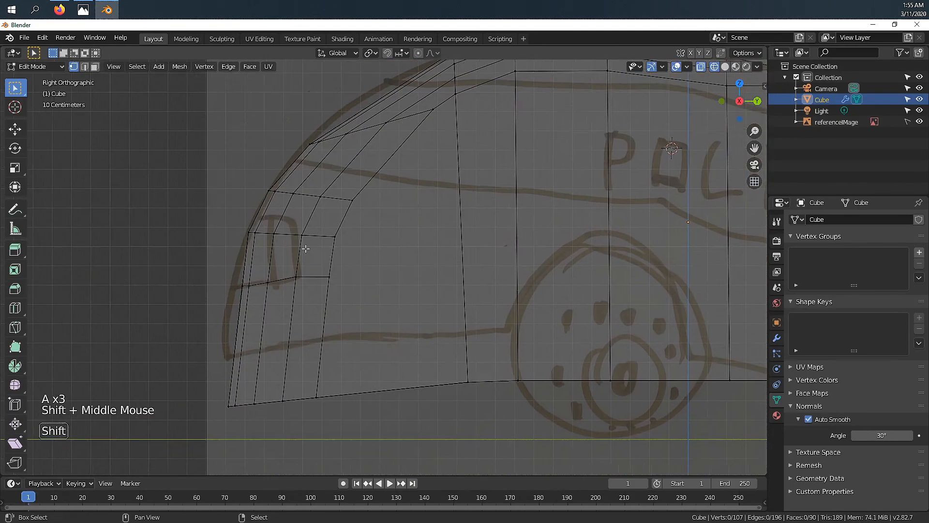
scroll(307, 248, "up", 2)
middle_click_drag(257, 215, 332, 236, "shift")
key("a")
key("a")
key("a")
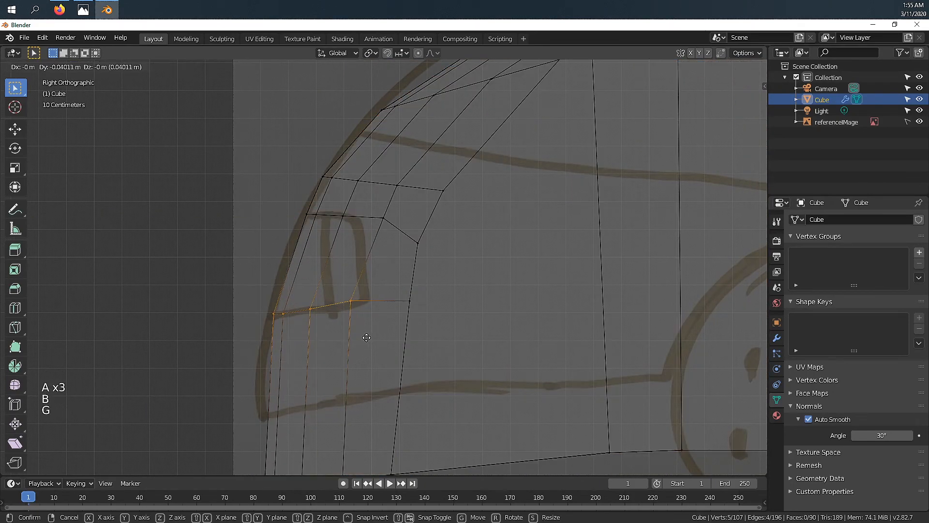
left_click(367, 340)
Select the headlight faces in solid shading and check their shape from several angles
scroll(368, 344, "down", 4)
key("z")
middle_click_drag(290, 291, 355, 265)
key("3")
right_click(334, 332)
right_click(424, 323, "shift")
middle_click_drag(542, 320, 415, 327)
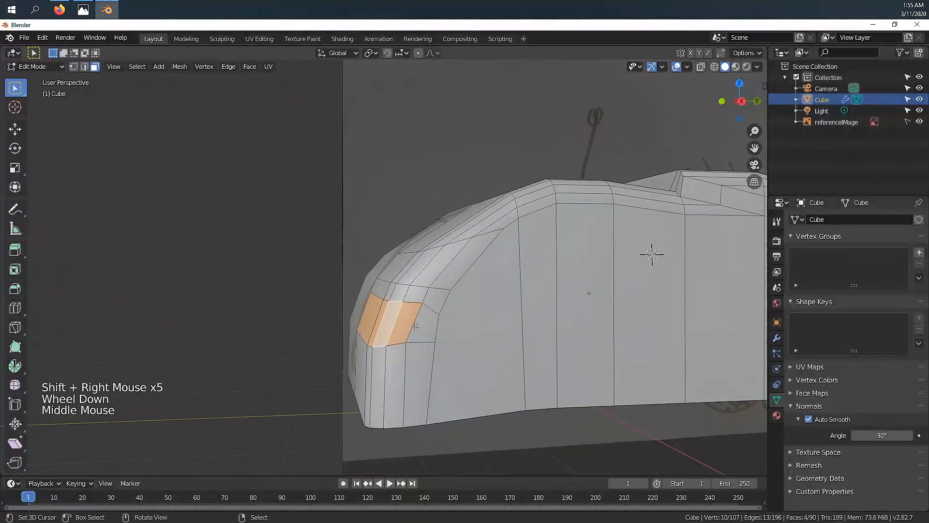
Move the vertices at and below the headlight's rear lower corner onto the drawn rear edge in side view
key("KP_3")
key("z")
left_click(411, 264)
scroll(411, 271, "up", 4)
middle_click_drag(411, 271, 373, 242, "shift")
key("Tab")
key("Tab")
key("1")
key("a")
key("a")
key("a")
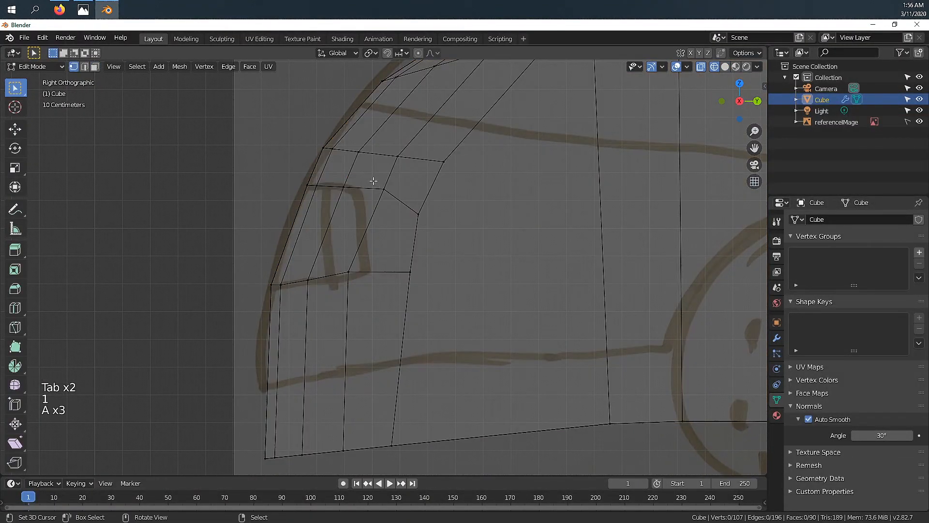
right_click(350, 272)
scroll(350, 272, "down", 3)
key("2")
right_click(369, 263, "alt+shift")
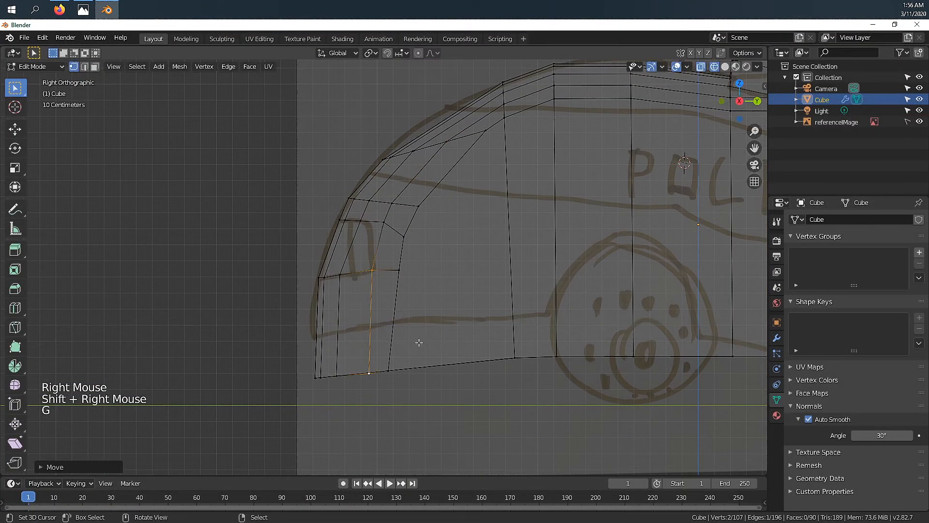
Knife-cut the mesh along the headlight's rear edge and select the faces enclosed by the drawn headlight
scroll(383, 268, "up", 4)
key("k")
key("3")
right_click(349, 250)
right_click(312, 227, "shift")
right_click(383, 222, "shift")
scroll(367, 251, "down", 2)
middle_click_drag(368, 252, 406, 261)
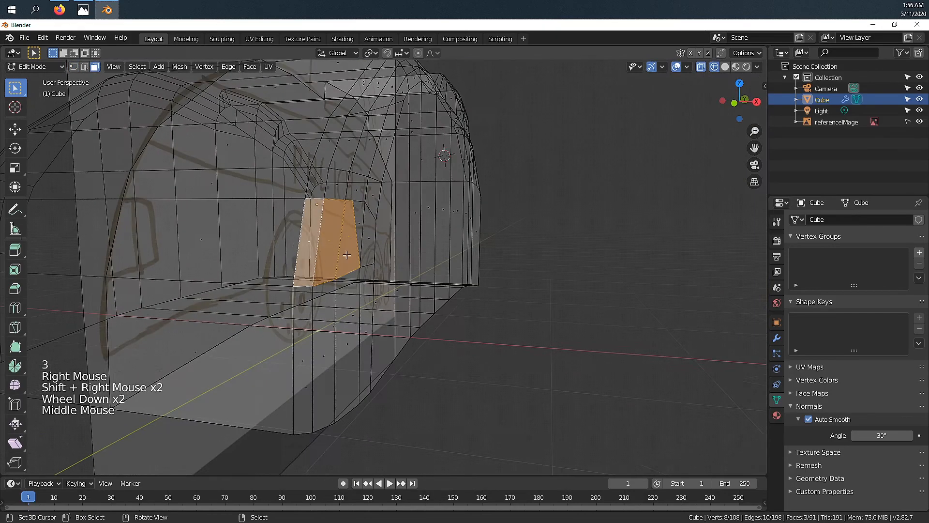
Try to extrude the selected headlight faces across the nose, and undo the extrusion
left_click(300, 247)
scroll(300, 246, "down", 2)
mouse_move(300, 246)
middle_mouse_down()
mouse_move(418, 319)
mouse_move(321, 261)
mouse_move(342, 255)
middle_mouse_up()
left_click(395, 307)
key("e")
left_click(315, 249)
scroll(343, 255, "down", 4)
key("Tab")
key("Tab")
middle_click_drag(425, 230, 346, 276, "shift")
key("ctrl+z")
key("ctrl+z")
key("ctrl+z")
key("ctrl+z")
key("ctrl+z")
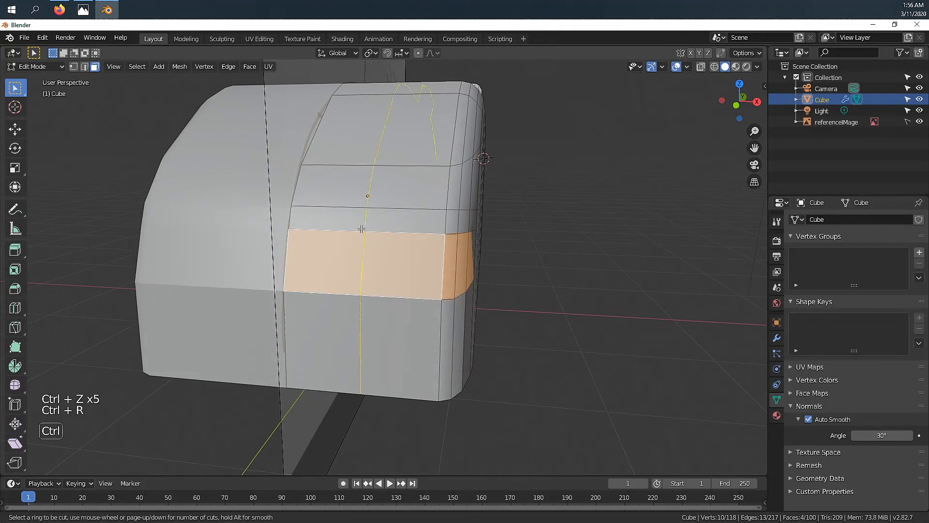
Loop-cut the nose lengthwise, then extrude the headlight faces outside the cut and scale them inward to about 0.89
scroll(369, 229, "down", 3)
middle_click_drag(369, 229, 300, 242)
key("3")
right_click(321, 285)
right_click(361, 290, "shift")
middle_click_drag(383, 293, 358, 303)
key("e")
key("s")
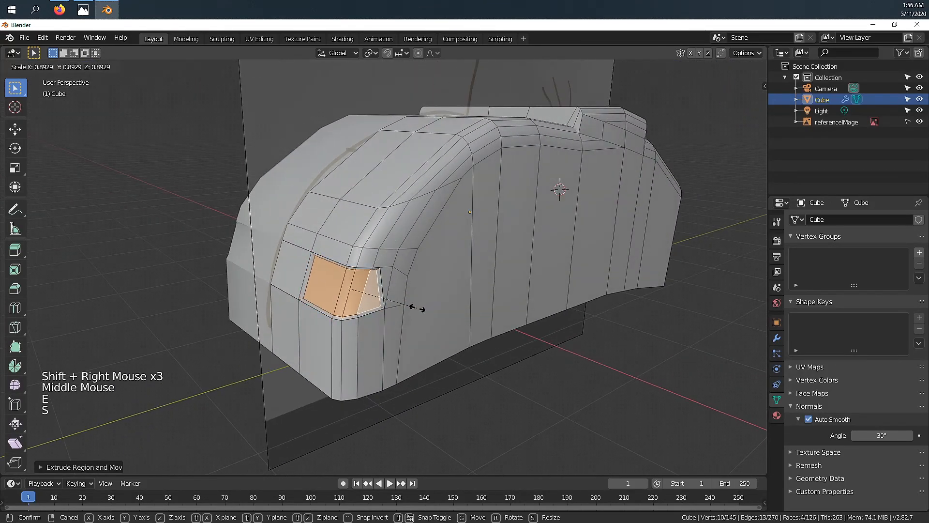
scroll(411, 323, "up", 3)
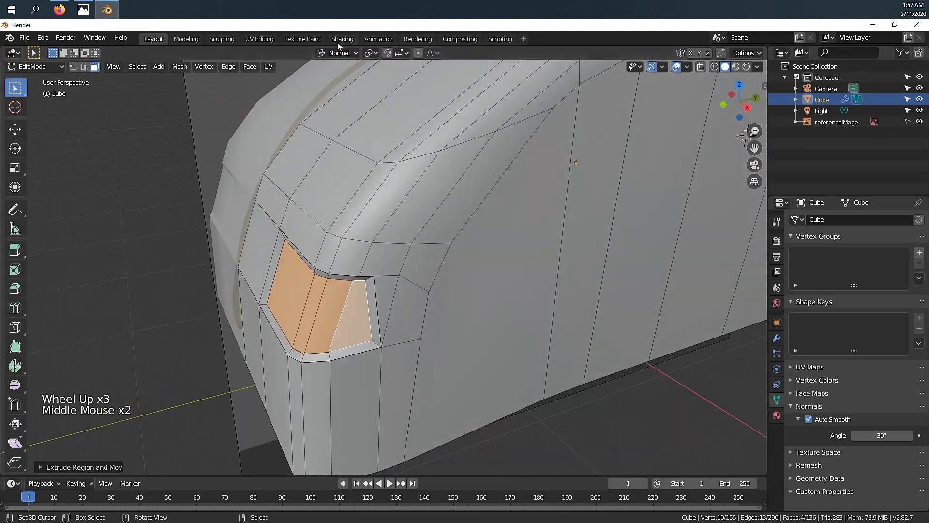
Set the transform orientation to Global, extrude the headlight faces inward about 0.08 m and scale them
left_click(338, 53)
left_click(329, 80)
key("Tab")
scroll(405, 262, "down", 4)
key("Tab")
scroll(405, 261, "up", 5)
middle_click_drag(464, 277, 526, 325)
key("e")
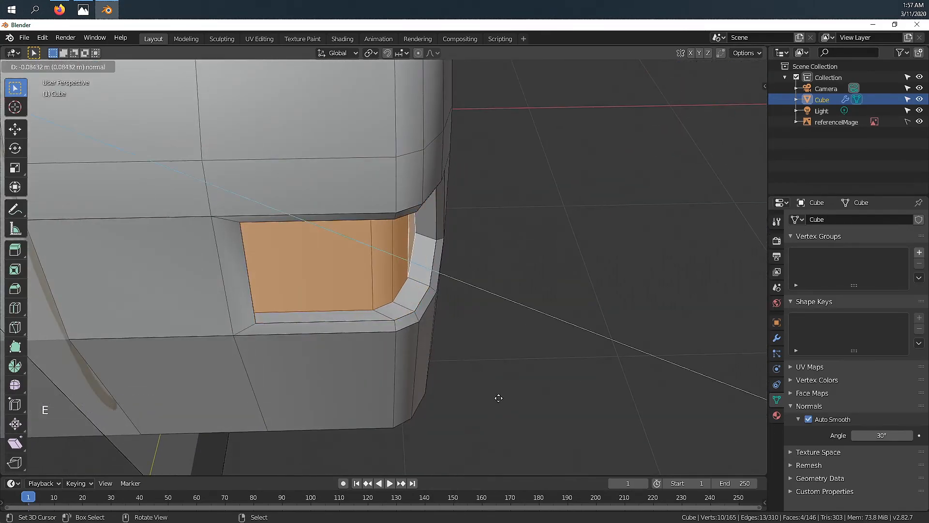
left_click(498, 398)
middle_click_drag(498, 398, 409, 303)
key("s")
Select several edge loops on the body and move them along the X axis
key("Tab")
scroll(411, 290, "down", 4)
scroll(436, 291, "down", 3)
middle_click_drag(605, 290, 549, 306)
key("Tab")
scroll(465, 278, "up", 4)
middle_click_drag(460, 271, 414, 279, "shift")
key("2")
right_click(426, 252)
right_click(428, 232, "alt+shift")
right_click(401, 340, "alt+shift")
right_click(414, 201, "alt+shift")
scroll(416, 208, "down", 4)
scroll(368, 217, "down", 2, "alt")
scroll(368, 217, "down", 5)
mouse_move(425, 218)
middle_mouse_down("alt")
mouse_move(368, 218)
mouse_move(520, 234)
mouse_move(494, 264)
mouse_move(367, 197)
mouse_move(466, 212)
mouse_move(517, 248)
mouse_move(513, 255)
mouse_move(466, 257)
mouse_move(459, 195)
mouse_move(468, 172)
middle_mouse_up("alt")
key("g")
key("x")
key("g")
key("x")
left_click(501, 265)
Add a horizontal loop cut along the body side in wireframe side view and flatten it along the Z axis
key("Tab")
scroll(466, 211, "up", 4)
key("KP_3")
key("z")
scroll(465, 247, "up", 2)
scroll(193, 206, "up", 1)
key("Tab")
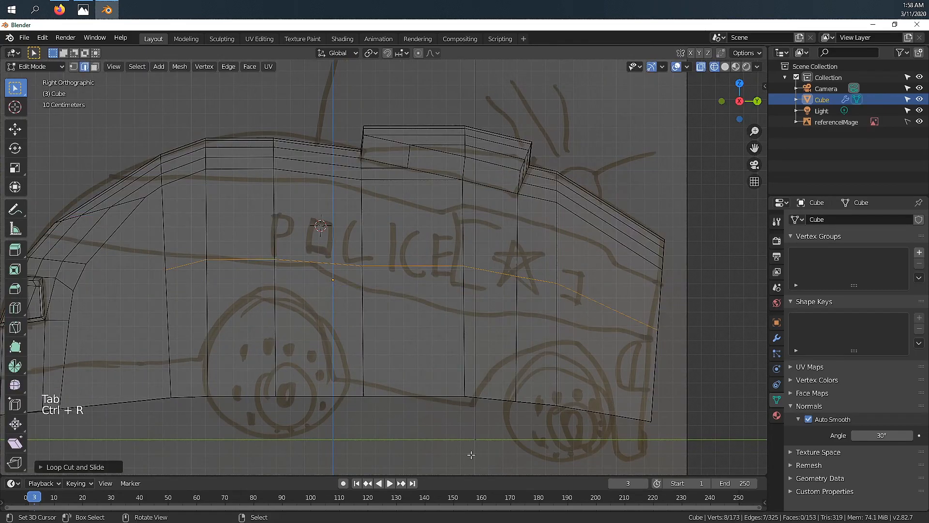
scroll(471, 455, "down", 1)
key("s")
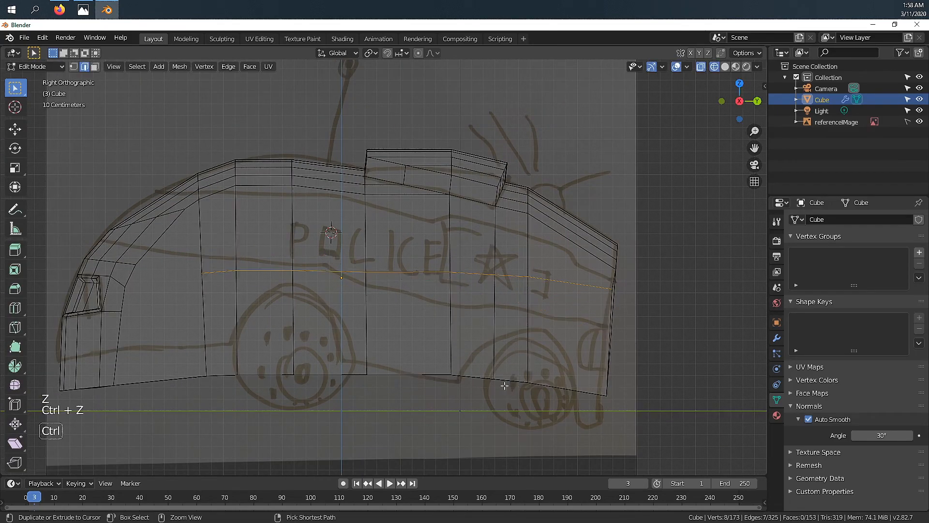
Add a second horizontal loop cut along the body side, above the first one, in solid shading
scroll(504, 386, "down", 6)
key("Tab")
middle_click_drag(504, 385, 445, 320)
key("z")
scroll(475, 321, "up", 4)
key("Tab")
key("ctrl+r")
left_click(321, 265)
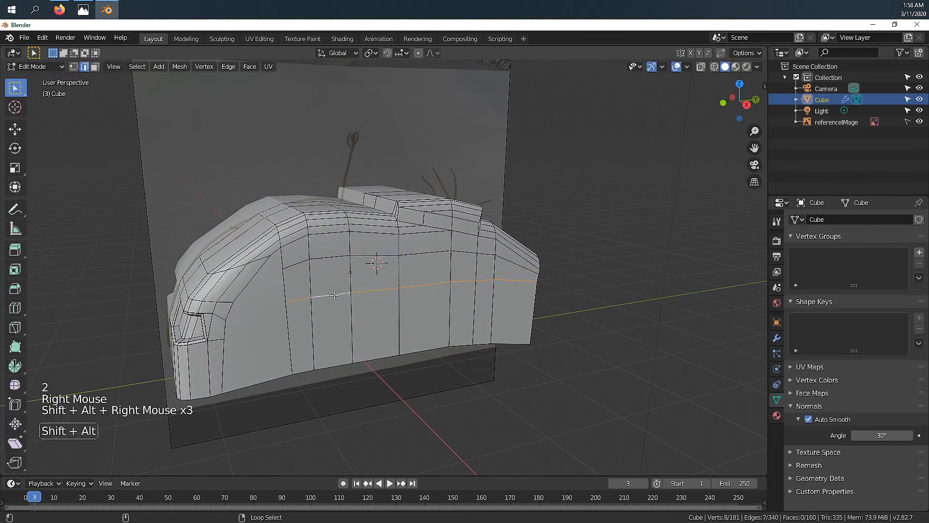
Rotate the lower side loop about the X axis, and scale both side loops along Z to about 0.77
middle_click_drag(334, 294, 418, 331)
key("r")
key("x")
left_click(496, 362)
mouse_move(496, 362)
middle_mouse_down()
mouse_move(395, 276)
mouse_move(416, 257)
middle_mouse_up()
key("z")
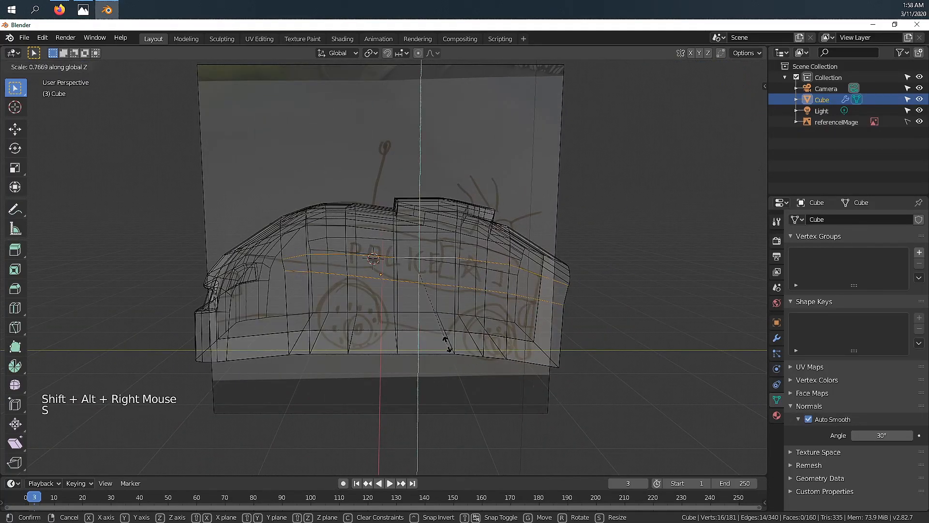
middle_click_drag(477, 289, 356, 297)
Add one connecting edge to the body mesh with the Knife tool and check the body shape
key("z")
scroll(373, 294, "down", 3)
key("Tab")
key("Tab")
scroll(416, 296, "up", 4)
key("2")
scroll(458, 296, "up", 3)
key("1")
key("Return")
scroll(455, 280, "down", 4)
key("Tab")
key("Tab")
key("Tab")
key("Tab")
Extrude and scale in the windshield faces at the front of the roof block, and extrude them about 0.03 m inward
key("2")
right_click(299, 254)
key("3")
right_click(283, 246)
right_click(247, 226, "shift")
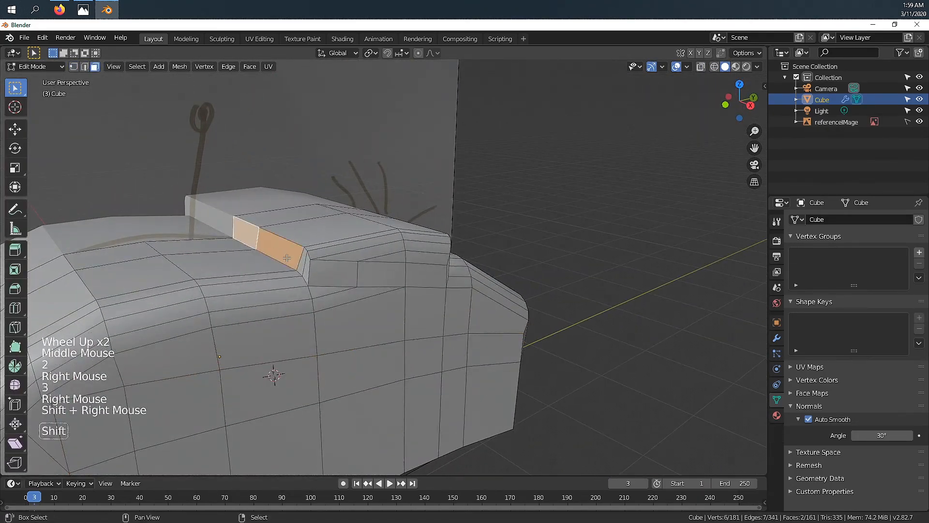
middle_click_drag(303, 261, 329, 259)
right_click(333, 262, "shift")
scroll(376, 300, "up", 2)
key("e")
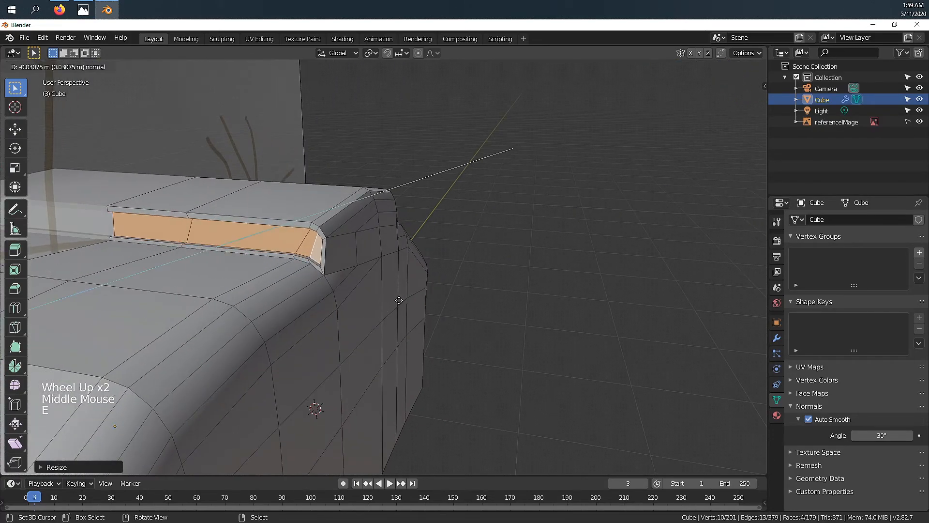
Extrude and scale in the three rear-window faces of the roof block, and extrude them inward as a recess
key("Tab")
scroll(378, 298, "down", 3)
key("Tab")
key("Tab")
key("Tab")
right_click(332, 292)
right_click(382, 294, "shift")
right_click(265, 292, "shift")
key("e")
key("s")
middle_click_drag(375, 342, 328, 326)
key("s")
key("e")
Compare the roof outline with the reference drawing in right wireframe view, and box-select the roof vertices
key("Tab")
scroll(408, 342, "down", 3)
key("KP_3")
scroll(367, 330, "up", 4)
key("z")
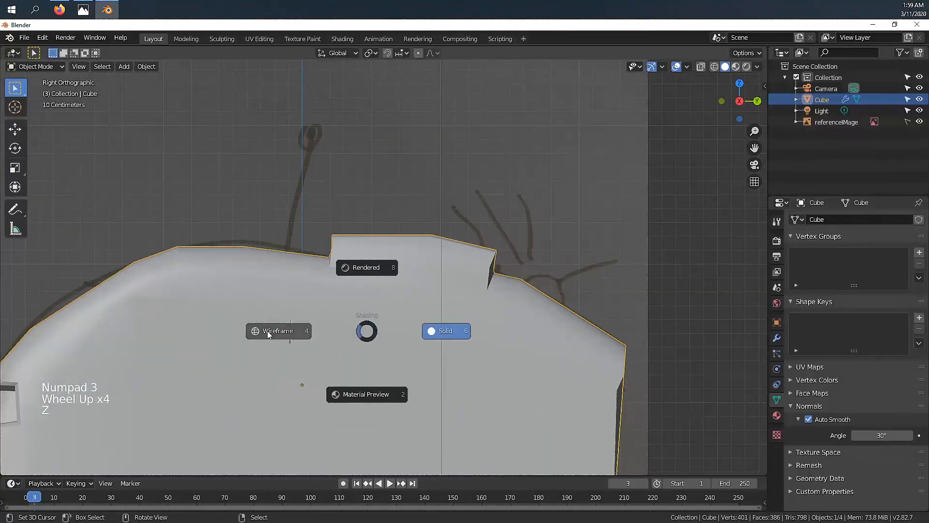
left_click(266, 332)
middle_click_drag(305, 209, 310, 106, "shift")
key("Tab")
key("Tab")
key("Tab")
key("Tab")
key("Tab")
key("Tab")
key("1")
key("Tab")
key("1")
key("a")
key("a")
key("a")
key("a")
key("a")
key("a")
key("b")
left_click_drag(309, 101, 495, 145)
Add two horizontal loop cuts across the lower body side in wireframe side view, one of them close to the bottom edge
key("Tab")
scroll(372, 240, "down", 3)
scroll(371, 241, "up", 1)
middle_click_drag(479, 121, 556, 301, "shift")
key("Tab")
scroll(467, 154, "up", 2)
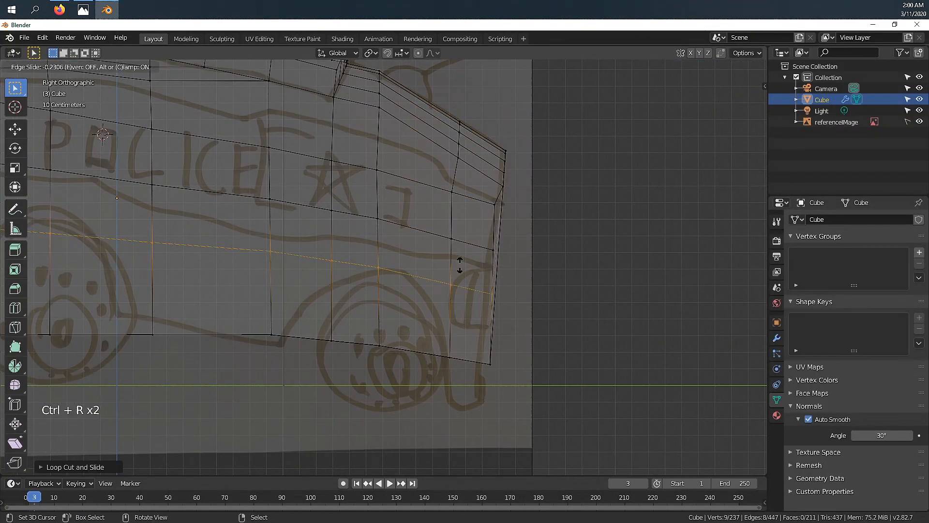
scroll(453, 327, "down", 5)
middle_click_drag(453, 327, 491, 316, "shift")
key("ctrl+r")
left_click(445, 277)
left_click(445, 286)
key("z")
scroll(157, 248, "up", 4)
middle_click_drag(157, 249, 373, 274, "shift")
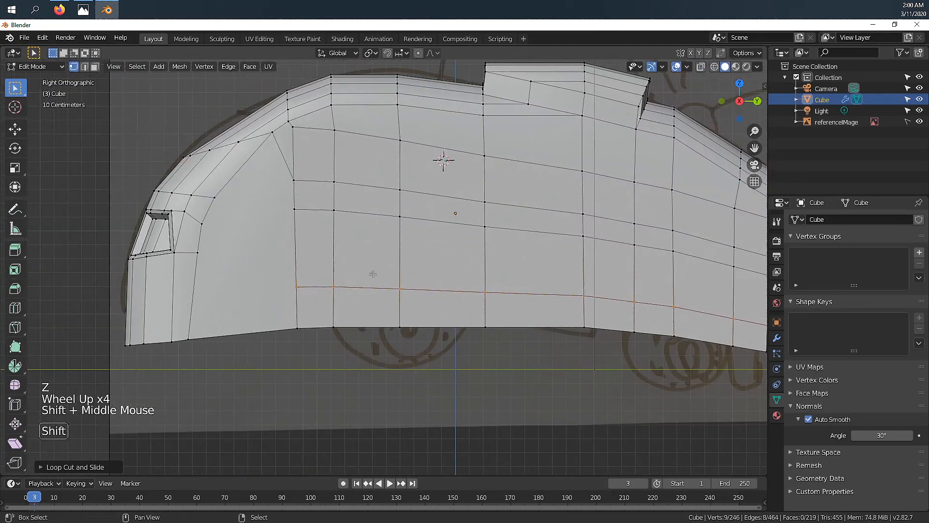
Add another horizontal loop cut along the lower side, and connect vertices behind the headlight to the side loops with Knife cuts
left_click(198, 252)
key("Return")
scroll(311, 249, "down", 2)
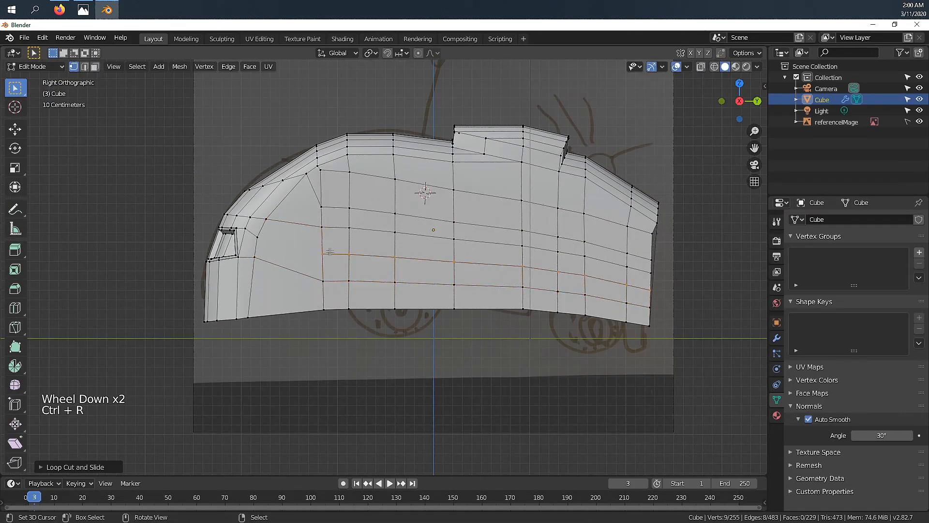
left_click(258, 238)
key("Return")
Select the two faces at the lower rear corner of the body side and inspect that corner in solid shading
scroll(291, 241, "down", 3)
key("Tab")
middle_click_drag(409, 235, 390, 237, "shift")
key("Tab")
key("Tab")
key("Tab")
key("Tab")
key("Tab")
key("z")
scroll(450, 268, "up", 5)
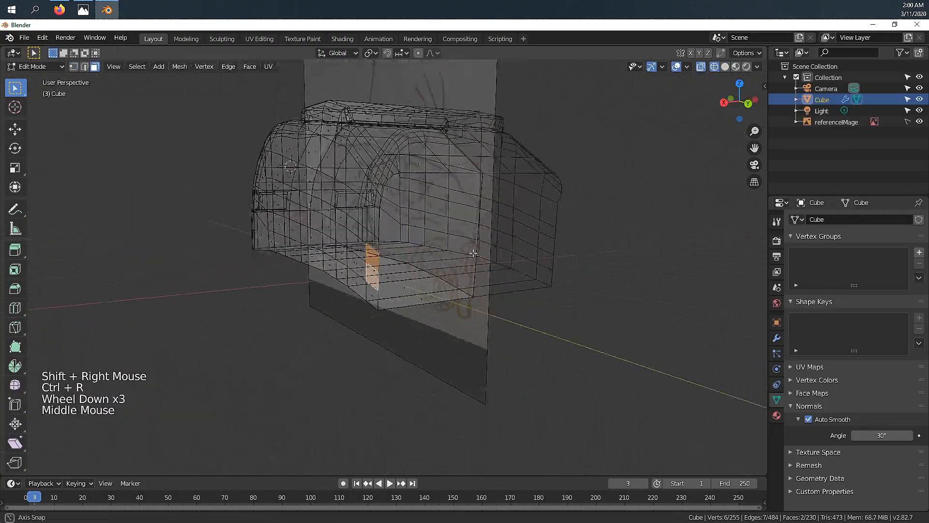
key("z")
scroll(379, 238, "up", 4)
middle_click_drag(367, 242, 379, 238)
key("1")
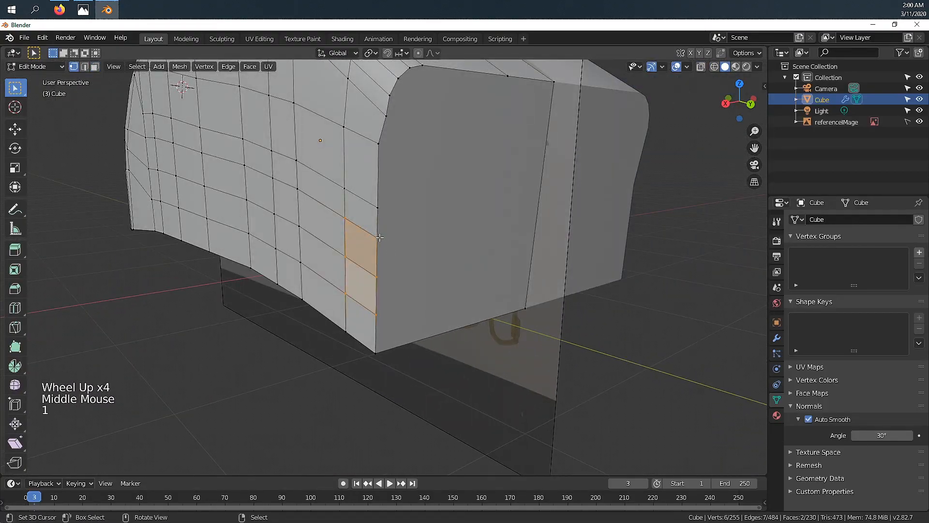
Check the body from the front, right, top and other preset views
key("KP_1")
key("KP_3")
key("KP_4")
key("KP_5")
key("KP_6")
key("KP_9")
scroll(456, 268, "down", 3)
key("KP_7")
key("KP_8")
key("KP_3")
key("KP_1")
key("KP_2")
key("KP_1")
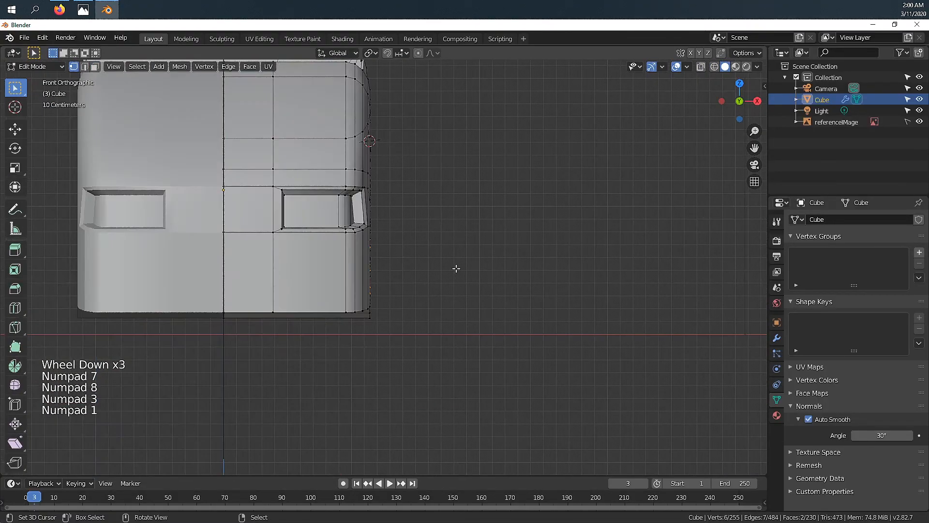
Cut an edge across the rear face with the Knife tool, from a side-loop vertex at the corner to the centre line
key("z")
scroll(390, 266, "up", 1)
middle_click_drag(390, 266, 378, 250)
key("k")
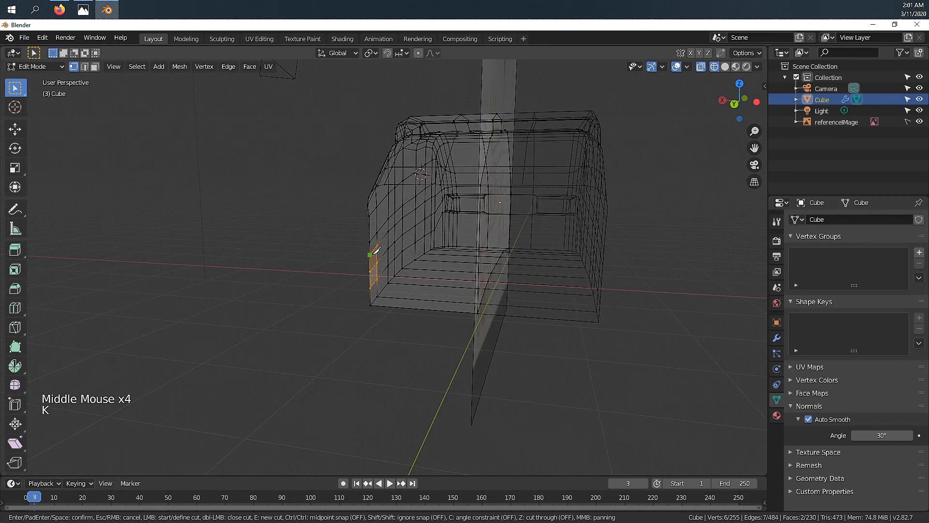
left_click(478, 260)
key("Return")
Cut a second horizontal edge across the rear face to the centre line with the Knife tool, below the first one
scroll(478, 261, "down", 1)
middle_click_drag(478, 262, 446, 280)
scroll(445, 280, "up", 5)
key("KP_5")
scroll(387, 272, "up", 1)
key("k")
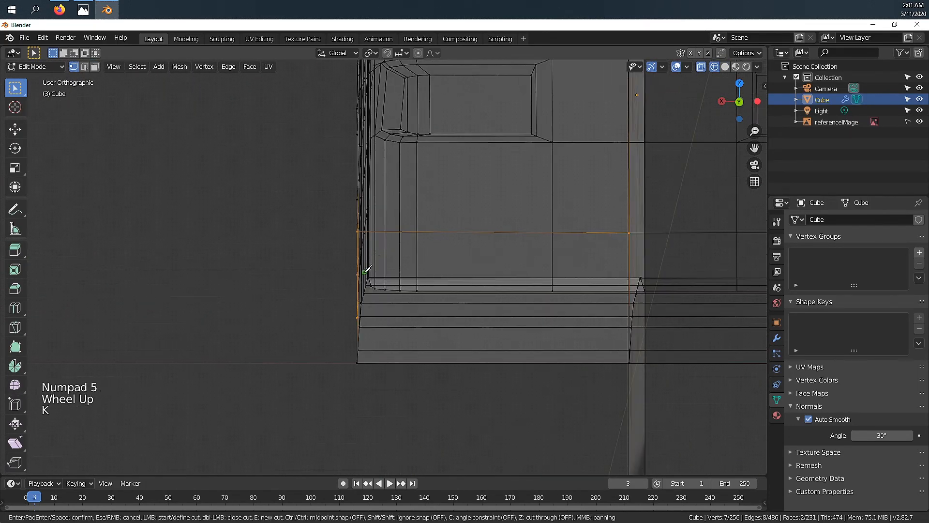
left_click(630, 281)
key("Return")
Extrude the two stacked faces at the lower rear corner of the body side, shrink them and push them inward as a recessed taillight
scroll(624, 281, "down", 3)
key("z")
key("3")
right_click(393, 263)
right_click(394, 284, "shift")
mouse_move(394, 286)
middle_mouse_down()
mouse_move(453, 302)
mouse_move(416, 317)
middle_mouse_up()
key("e")
right_click(407, 291)
right_click(407, 269, "shift")
key("e")
key("s")
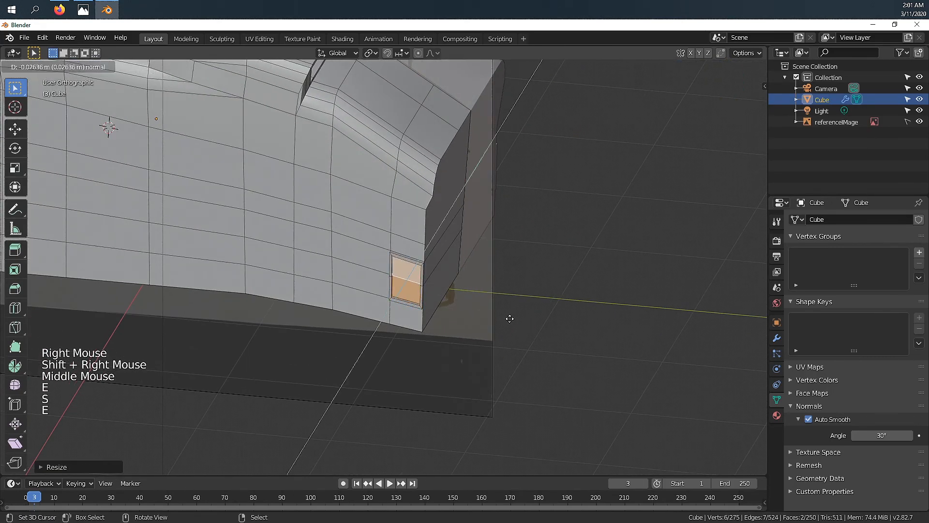
Extrude the narrow strip across the rear face beside the taillight and bevel its edges
key("Tab")
key("Tab")
right_click(407, 237)
key("e")
mouse_move(463, 286)
middle_mouse_down()
mouse_move(450, 271)
mouse_move(435, 291)
mouse_move(479, 282)
mouse_move(388, 252)
mouse_move(387, 227)
mouse_move(401, 218)
middle_mouse_up()
scroll(455, 285, "up", 3)
key("ctrl+b")
left_click(401, 343)
key("Tab")
scroll(450, 295, "down", 5)
scroll(435, 271, "up", 4)
key("Tab")
right_click(378, 245)
key("Tab")
scroll(464, 300, "down", 6)
scroll(406, 252, "up", 4)
scroll(401, 218, "down", 6)
Add a loop cut across the rear deck in the right wireframe view
key("Tab")
key("z")
key("KP_3")
scroll(334, 221, "up", 4)
key("ctrl+r")
mouse_move(387, 271)
middle_mouse_down("shift")
mouse_move(358, 261)
mouse_move(412, 271)
mouse_move(411, 259)
middle_mouse_up("shift")
left_click(372, 300)
Extrude the two rear-deck faces behind the rear window upward and scale them down into a raised, tapered bar
right_click(384, 236)
right_click(386, 222, "shift")
key("z")
key("e")
key("s")
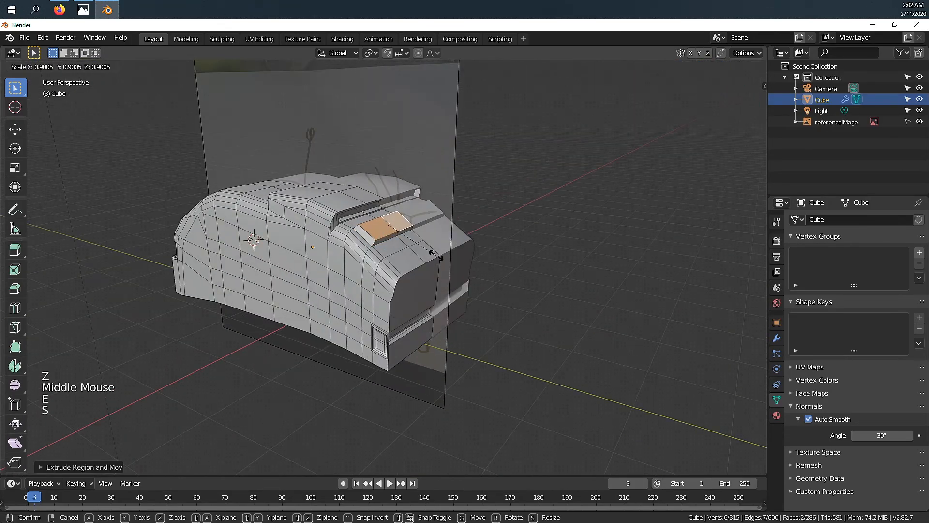
scroll(426, 242, "up", 7)
key("s")
key("g")
key("e")
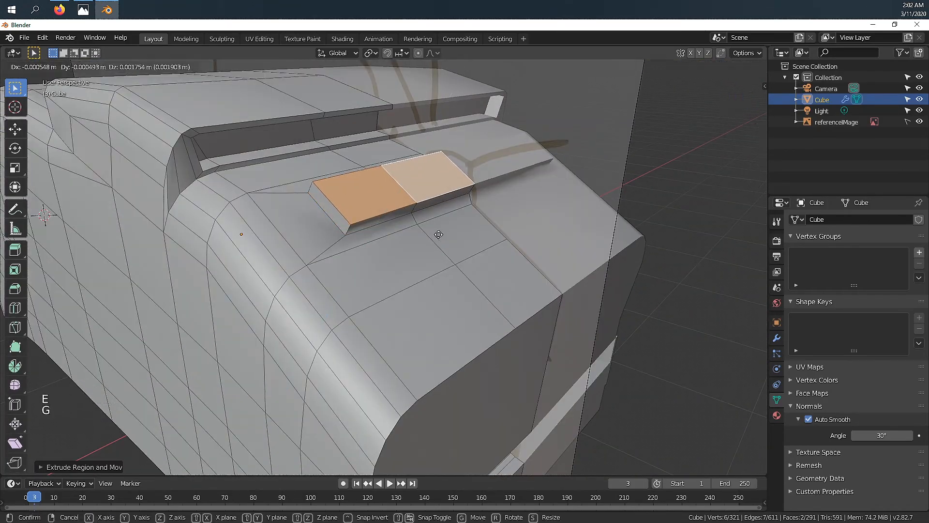
left_click(451, 270)
Bevel the top of the raised rear-deck bar and adjust an edge of the bar
key("ctrl+b")
middle_click_drag(451, 269, 416, 245)
left_click(471, 254)
key("Tab")
scroll(460, 252, "down", 3)
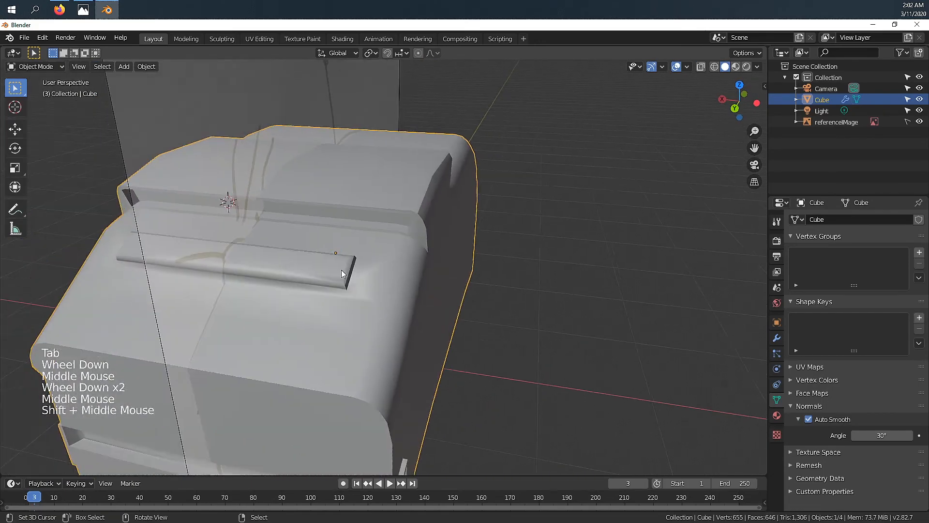
key("Tab")
scroll(440, 276, "up", 7)
key("2")
right_click(332, 224)
left_click(471, 285)
key("Tab")
Check the whole body from the front, side and angled views in solid shading and save the file
scroll(472, 285, "down", 8)
middle_click_drag(472, 284, 493, 275)
scroll(436, 257, "down", 3)
middle_click_drag(435, 257, 309, 236)
key("Tab")
key("Tab")
scroll(397, 291, "down", 4)
middle_click_drag(397, 290, 382, 281)
key("ctrl+s")
scroll(394, 290, "up", 3)
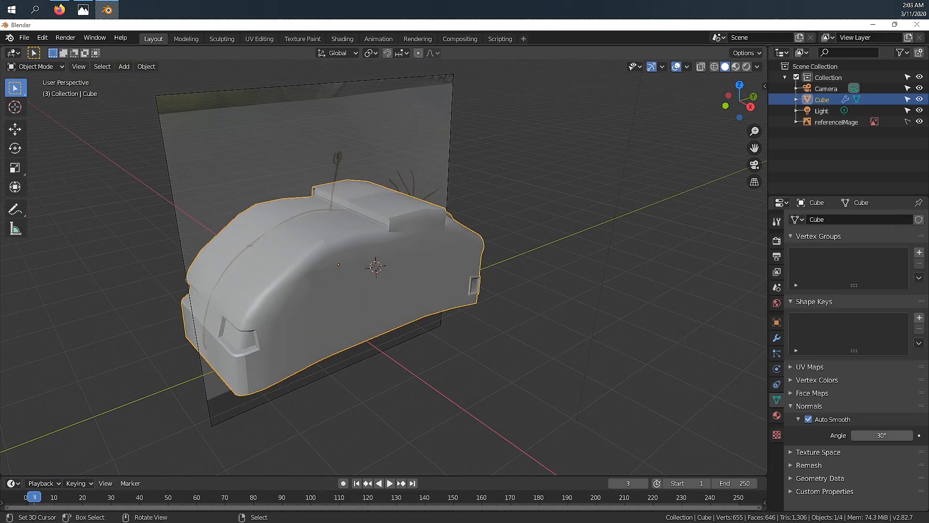
key("KP_1")
key("KP_3")
middle_click_drag(443, 314, 462, 323)
key("Tab")
key("Tab")
Add a cylinder at the drawn front wheel in the right wireframe view and rotate it about the Y axis to face sideways
key("z")
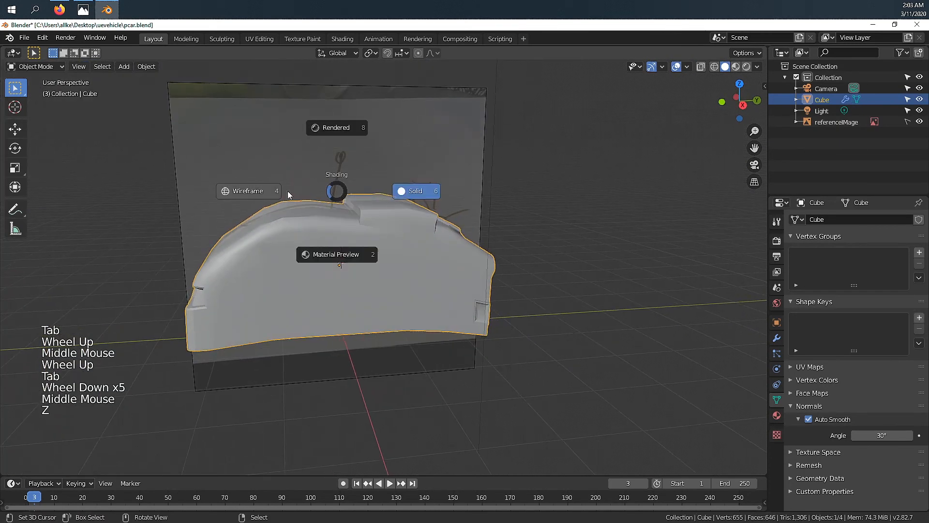
left_click(248, 191)
scroll(333, 283, "up", 4)
key("KP_3")
scroll(334, 286, "down", 4)
middle_click_drag(334, 286, 355, 330, "shift")
left_click(356, 330)
key("shift+a")
left_click(393, 305)
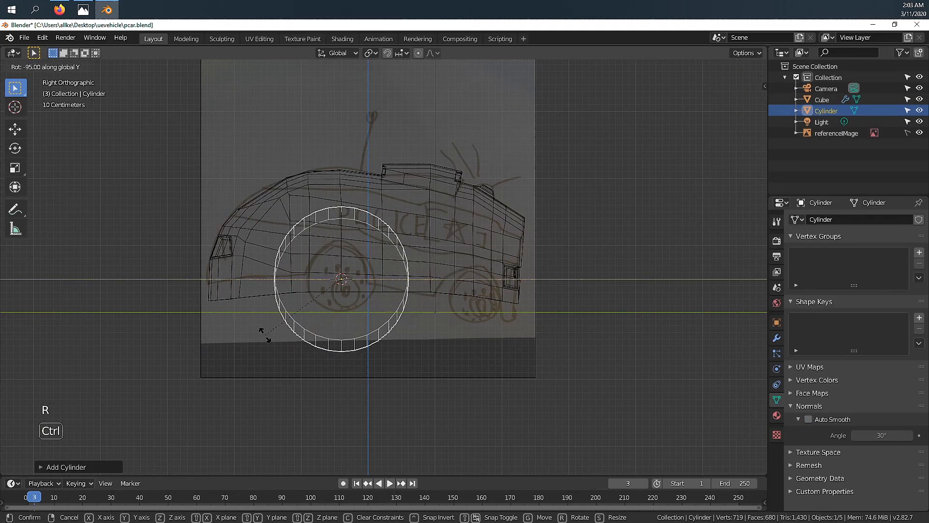
left_click(454, 357)
Scale the wheel cylinder along the X axis to narrow it
key("Tab")
middle_click_drag(454, 357, 454, 307)
key("s")
key("x")
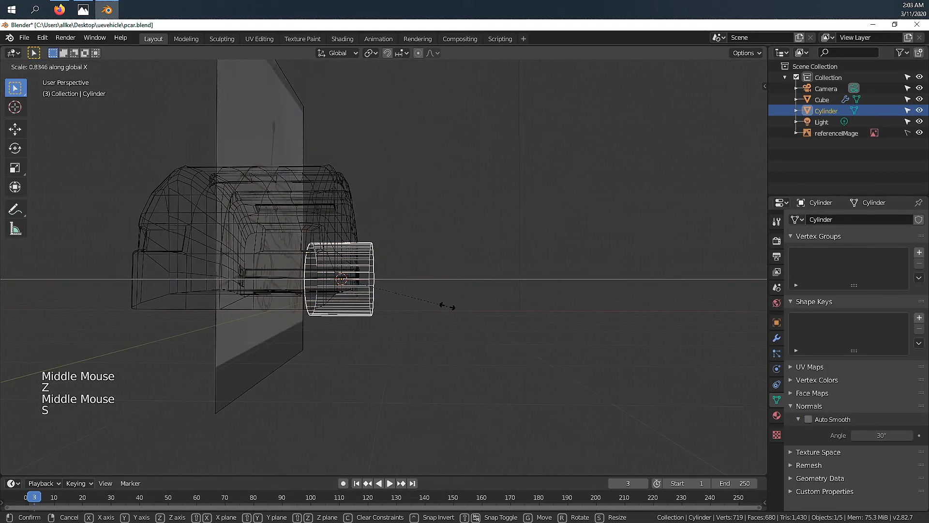
left_click(416, 304)
Delete the vertices of the cylinder's lower half to leave a wheel-arch shape
key("KP_3")
scroll(416, 304, "up", 4)
key("Tab")
middle_click_drag(417, 271, 447, 281)
key("1")
key("a")
key("a")
key("a")
key("b")
left_click_drag(223, 242, 248, 283)
key("KP_3")
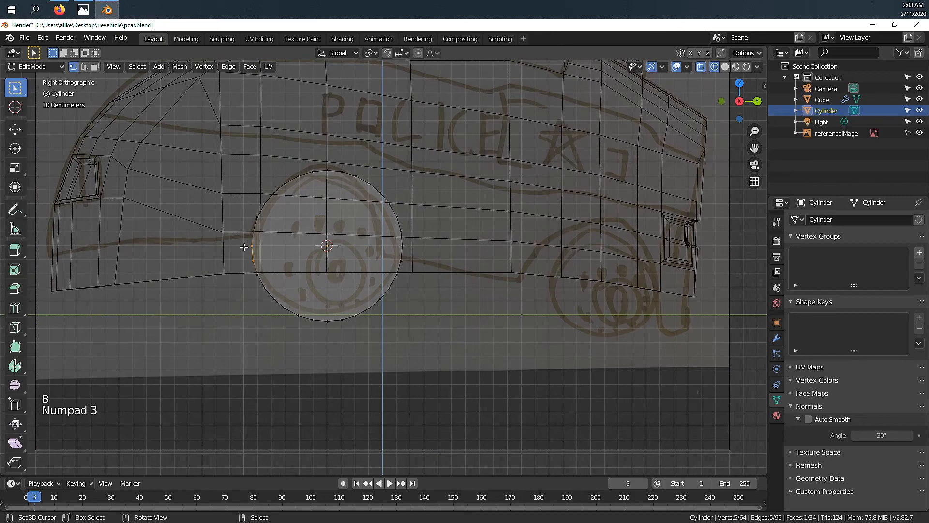
left_click_drag(450, 329, 458, 331)
key("x")
left_click(465, 320)
Select the open edges around the underside of the cut cylinder and fill them with faces
scroll(450, 309, "down", 2)
middle_click_drag(397, 290, 431, 296)
middle_click_drag(339, 271, 361, 271)
middle_click_drag(273, 252, 297, 249)
key("Tab")
key("Tab")
key("2")
left_click(397, 308)
mouse_move(397, 308)
middle_mouse_down()
mouse_move(365, 301)
mouse_move(402, 295)
middle_mouse_up()
key("f")
right_click(394, 317)
right_click(419, 280, "alt+shift")
key("f")
Move the wheel-arch block out from the body and fill its remaining open side with a face
key("Tab")
key("z")
key("g")
key("2")
key("Tab")
right_click(504, 289, "alt+shift")
key("f")
key("Tab")
Position the wheel-arch block over the drawn front wheel and scale it along the Z axis to match the arch
scroll(513, 288, "down", 3)
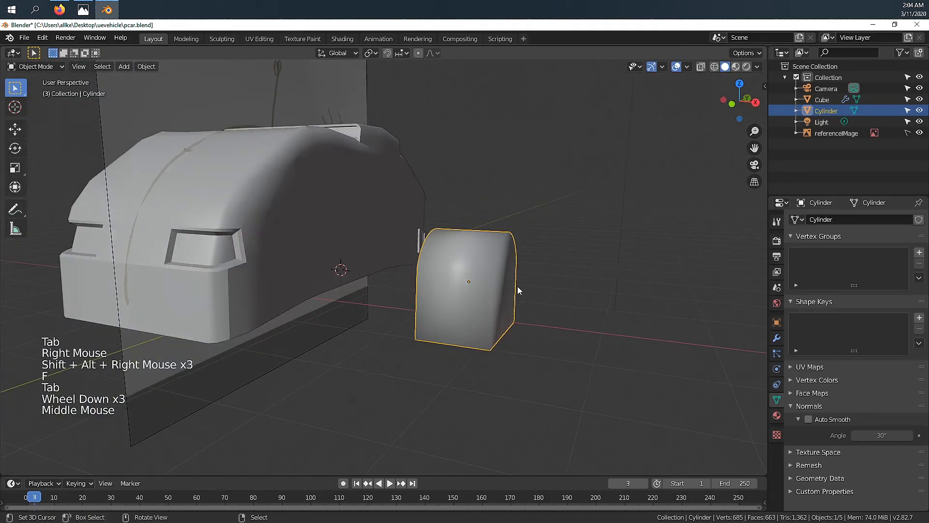
key("g")
key("KP_3")
key("z")
scroll(321, 273, "up", 2)
scroll(403, 283, "down", 2)
mouse_move(388, 334)
middle_mouse_down("shift")
mouse_move(402, 284)
mouse_move(529, 239)
mouse_move(409, 330)
middle_mouse_up("shift")
key("z")
key("s")
key("z")
left_click(287, 331)
key("KP_3")
middle_click_drag(463, 272, 353, 312, "shift")
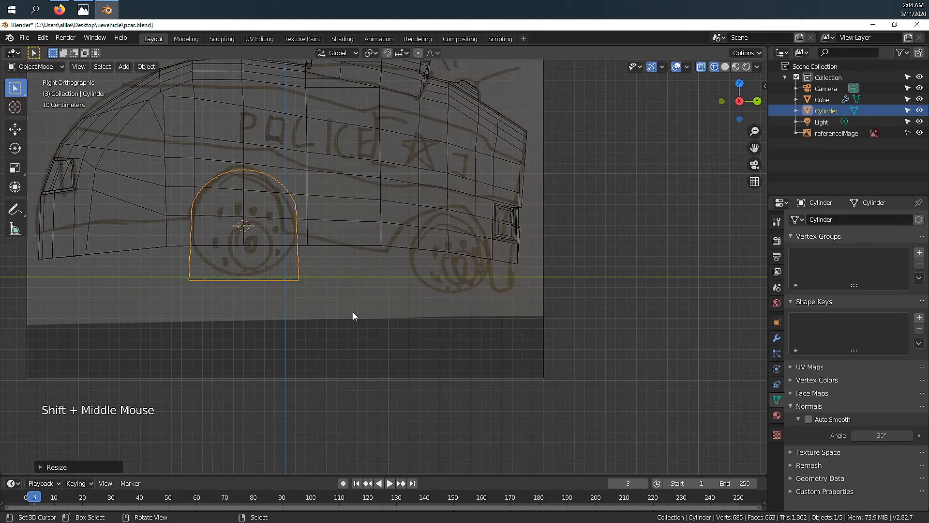
Duplicate the front wheel-arch block and place the copy over the drawn rear wheel
key("shift+d")
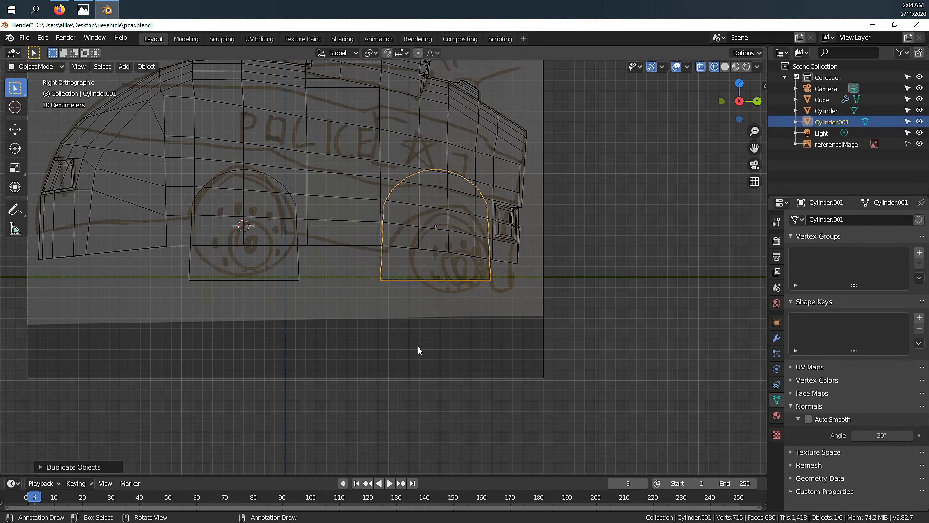
middle_click_drag(395, 288, 435, 324, "shift")
middle_click_drag(332, 357, 332, 376, "shift")
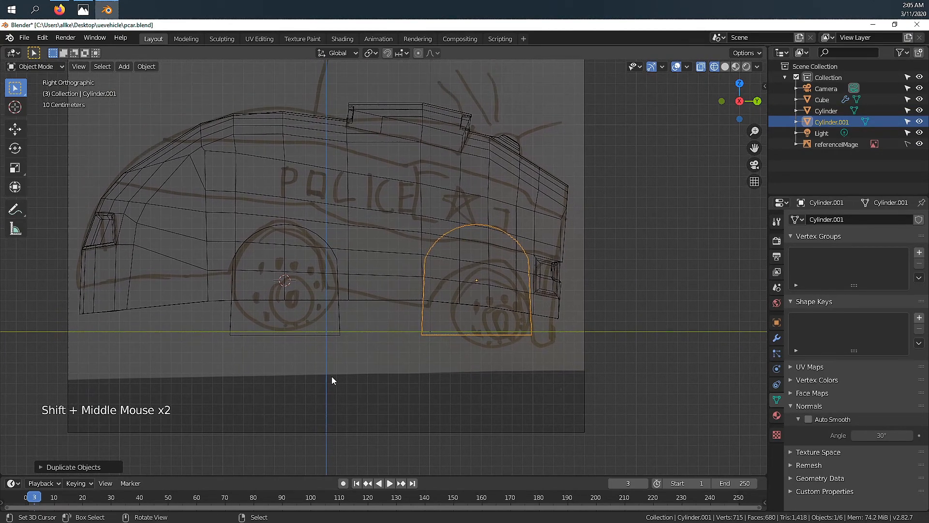
middle_click_drag(441, 343, 455, 296, "shift")
scroll(454, 296, "up", 2)
Select both wheel-arch blocks, move them along the X axis against the body side and join them into one object
right_click(317, 290, "shift")
key("z")
middle_click_drag(378, 271, 457, 237)
key("g")
key("x")
left_click(474, 301)
key("KP_3")
key("z")
key("z")
scroll(340, 290, "up", 2)
key("ctrl+j")
Add a Boolean modifier set to Difference to the car body, with the joined wheel-arch blocks as its object
right_click(383, 270)
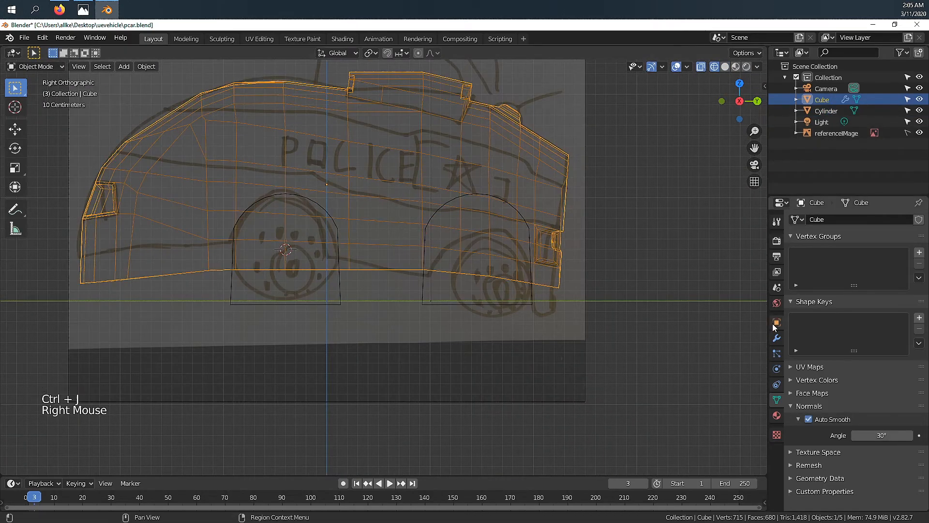
left_click(777, 338)
left_click(822, 219)
left_click(707, 269)
scroll(828, 441, "down", 13)
scroll(829, 440, "up", 3)
left_click(795, 236)
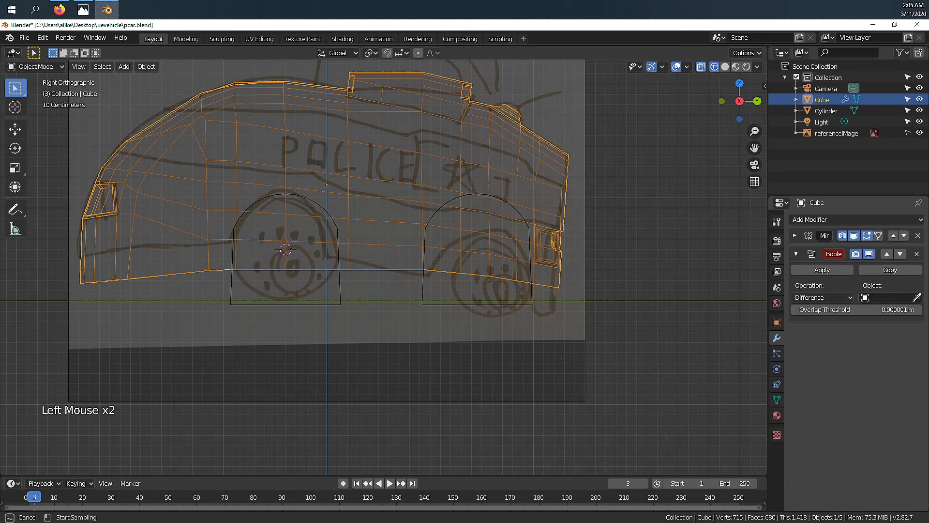
scroll(434, 298, "down", 3)
key("z")
mouse_move(434, 299)
middle_mouse_down()
mouse_move(445, 300)
mouse_move(471, 270)
mouse_move(332, 315)
mouse_move(381, 314)
mouse_move(382, 222)
middle_mouse_up()
scroll(446, 301, "down", 2)
scroll(471, 270, "up", 5)
key("z")
Add a horizontal loop cut low along the car body's side, near its bottom edge
right_click(386, 215)
key("Tab")
key("ctrl+r")
left_click(170, 296)
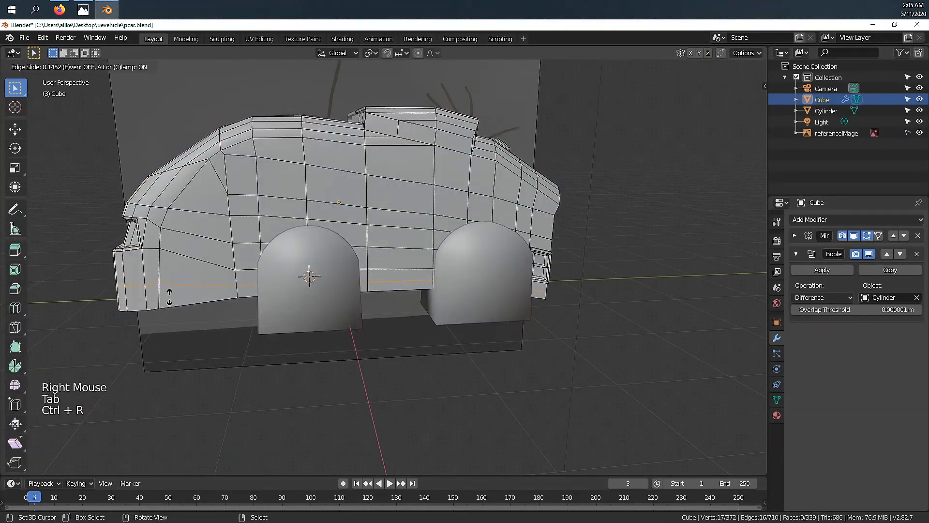
right_click(298, 304)
middle_click_drag(297, 304, 253, 315)
key("2")
scroll(271, 305, "down", 2)
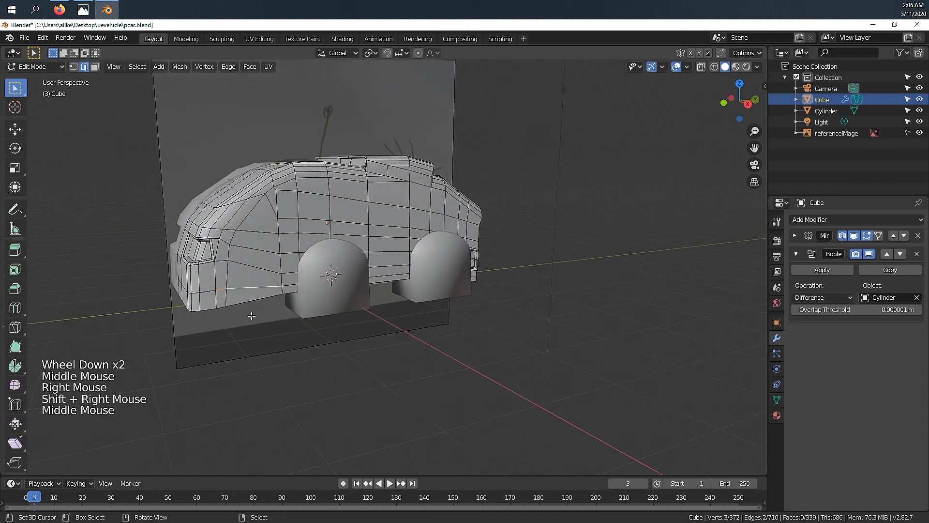
key("1")
right_click(229, 306)
left_click(220, 336)
Select the band of faces along the body's lower edge and tidy the vertices and edges around it
key("3")
right_click(322, 301)
right_click(325, 300, "alt+shift")
middle_click_drag(484, 314, 379, 312)
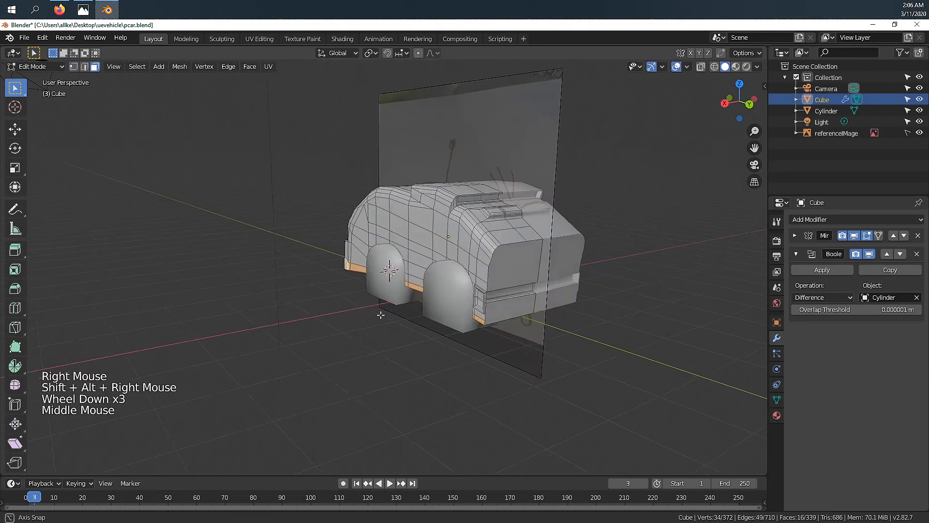
scroll(379, 309, "up", 6)
key("1")
right_click(309, 270)
key("Return")
scroll(432, 237, "down", 1)
middle_click_drag(432, 237, 339, 264)
key("1")
key("2")
right_click(308, 268)
right_click(354, 265, "shift")
Extrude the body's lower band of faces outward along their normals into a skirt and scale it along the Y axis
scroll(338, 271, "down", 4)
right_click(309, 287, "alt+shift")
right_click(300, 288)
right_click(309, 288, "alt+shift")
middle_click_drag(562, 263, 432, 334)
key("alt+e")
left_click(395, 329)
key("s")
key("y")
left_click(446, 348)
key("Tab")
Apply the body's Boolean modifier, delete the wheel-arch blocks and save the file
mouse_move(411, 300)
middle_mouse_down()
mouse_move(510, 259)
mouse_move(449, 269)
middle_mouse_up()
key("z")
key("z")
left_click(853, 220)
right_click(345, 310)
key("x")
right_click(339, 227)
middle_click_drag(339, 291, 406, 298)
key("ctrl+s")
Add a cylinder at the drawn front wheel and rotate it about the Y axis to line up with the axle
middle_click_drag(474, 250, 528, 264)
middle_click_drag(527, 263, 486, 251, "shift")
key("z")
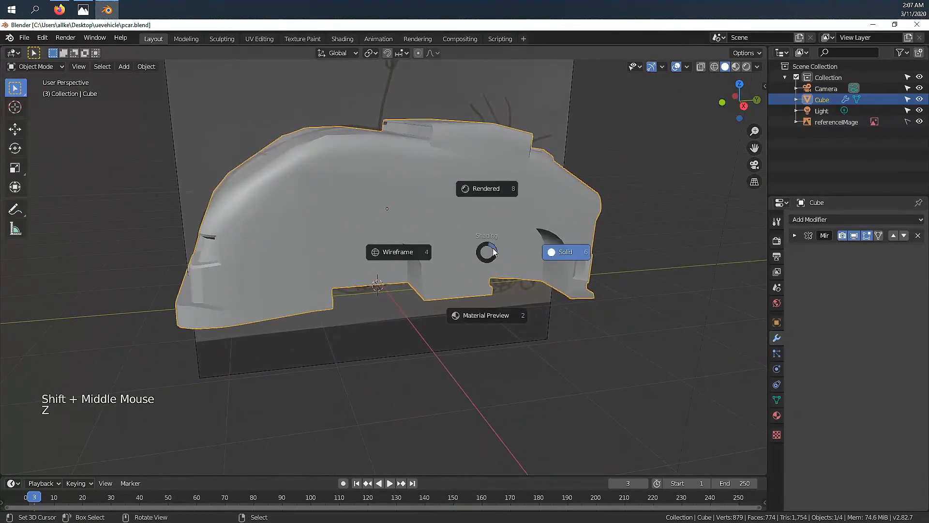
left_click(411, 253)
scroll(401, 262, "up", 2)
middle_click_drag(402, 263, 379, 274)
key("KP_3")
key("shift+a")
left_click(394, 308)
scroll(395, 308, "down", 4)
middle_click_drag(395, 309, 488, 339)
key("r")
key("y")
left_click(490, 342)
Scale the wheel cylinder to match the drawn front wheel and move it into the wheel arch
key("KP_3")
key("s")
middle_click_drag(414, 297, 470, 301)
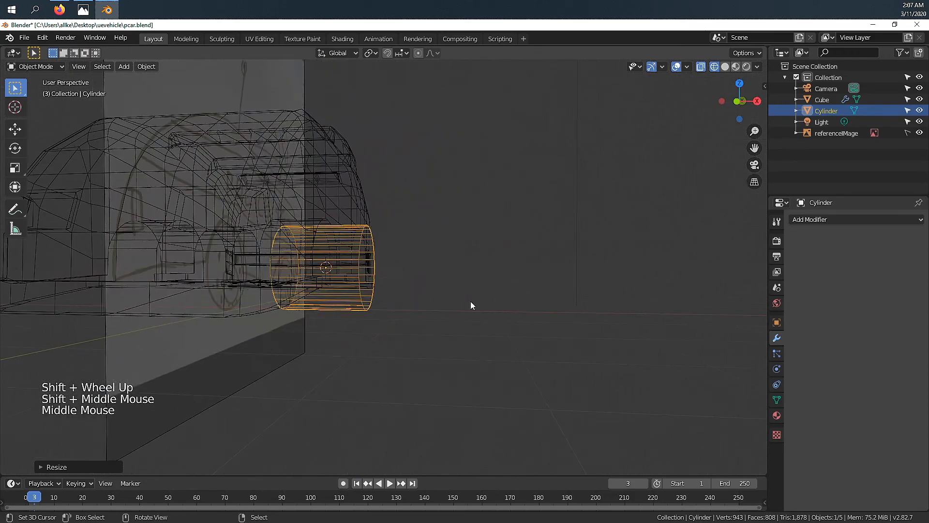
key("s")
key("g")
Extrude and scale down the wheel's outer face to form the tyre edge and a recessed rim
key("Tab")
key("z")
key("3")
key("e")
key("s")
left_click(498, 332)
middle_click_drag(499, 332, 428, 324)
scroll(428, 324, "up", 3)
mouse_move(428, 324)
middle_mouse_down("shift")
mouse_move(448, 328)
mouse_move(407, 295)
mouse_move(480, 296)
mouse_move(416, 296)
mouse_move(464, 299)
middle_mouse_up("shift")
key("KP_3")
key("z")
left_click(338, 290)
key("ctrl+z")
left_click(531, 304)
Extrude and scale the inner rim face repeatedly to form a stepped hub in the wheel's centre
key("e")
key("s")
left_click(393, 292)
key("e")
key("s")
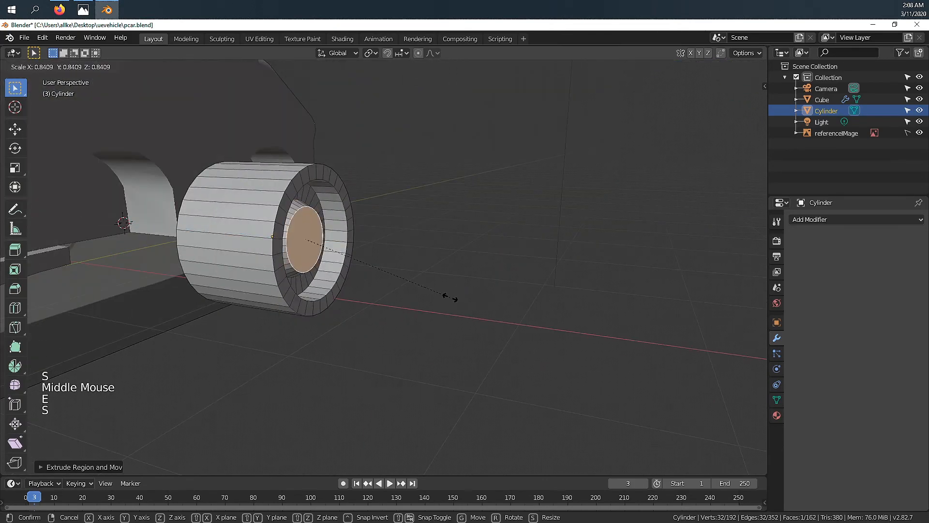
Shade the wheel smooth and enable Auto Smooth in its normals settings
key("Tab")
key("w")
left_click(777, 400)
left_click(808, 419)
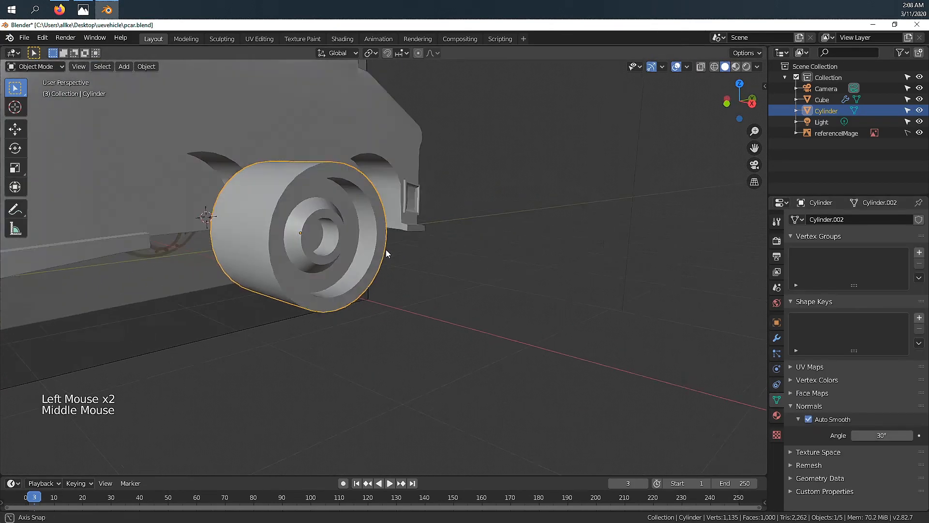
Add a loop cut around the wheel and move it into place
scroll(406, 248, "up", 3)
key("Tab")
key("ctrl+r")
key("g")
left_click(457, 274)
key("Tab")
Scale the whole wheel to fit inside the front wheel arch and save the file
scroll(477, 279, "down", 1)
middle_click_drag(478, 278, 464, 295)
key("s")
left_click(497, 325)
scroll(498, 327, "down", 4)
middle_click_drag(489, 324, 291, 271)
key("ctrl+s")
Add a separate 16-vertex cylinder centred on the front wheel's hub
scroll(300, 276, "up", 3)
middle_click_drag(300, 276, 311, 283)
key("KP_3")
key("z")
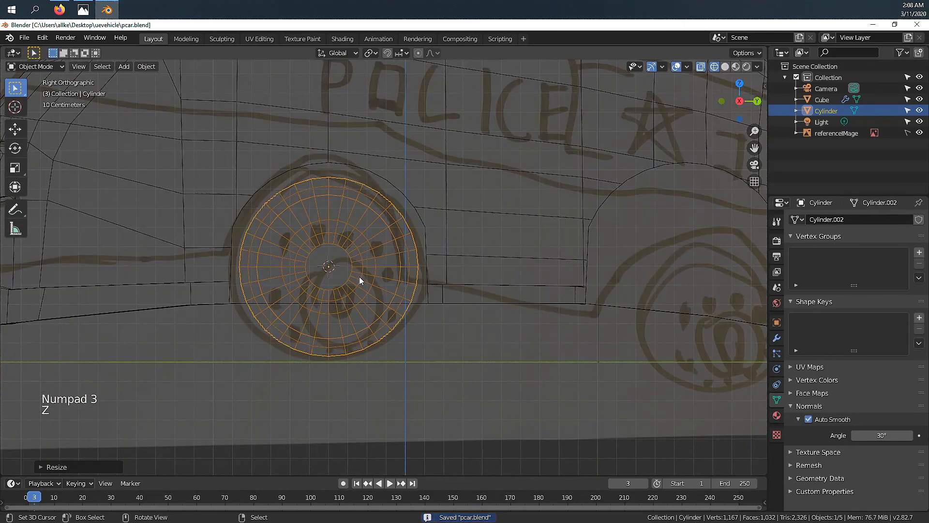
key("Tab")
key("3")
middle_click_drag(333, 237, 322, 191, "shift")
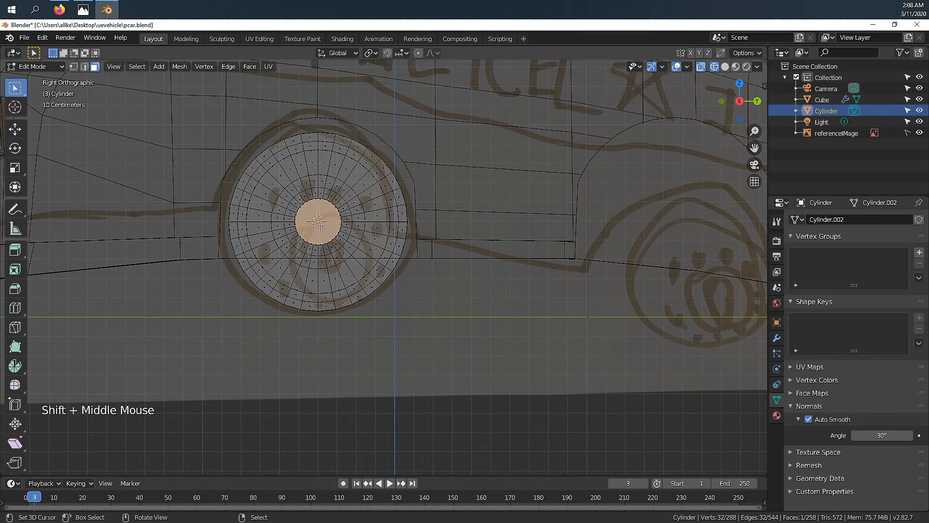
key("shift+a")
key("Tab")
key("shift+a")
left_click(362, 274)
Rotate the new cylinder so that it lies parallel to the wheel's axle
scroll(377, 290, "down", 4)
key("r")
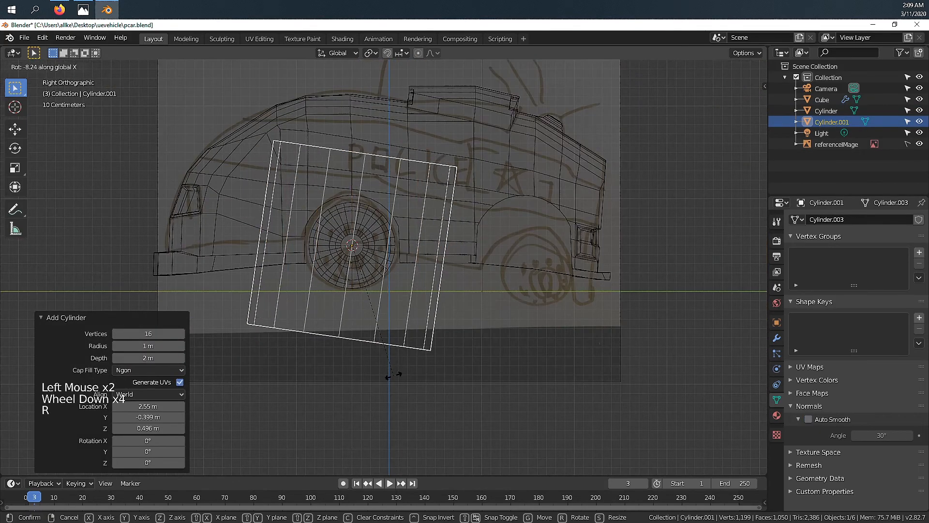
scroll(382, 358, "down", 4)
middle_click_drag(271, 334, 383, 344)
key("r")
left_click(43, 409)
middle_click_drag(532, 310, 466, 302)
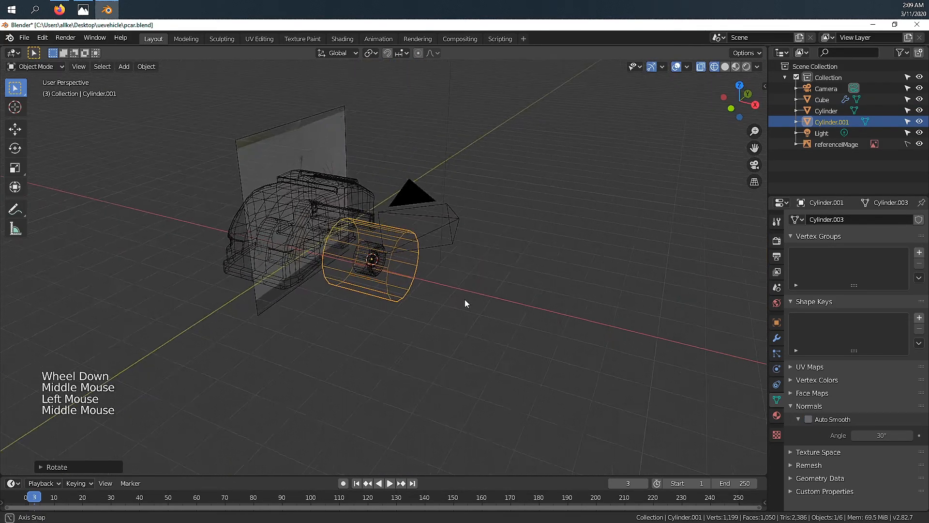
Scale the new cylinder down to bolt-hole size and move it over the upper part of the wheel rim
key("s")
key("KP_3")
scroll(411, 278, "up", 1)
scroll(412, 281, "up", 8)
key("s")
key("g")
right_click(353, 271)
Adjust the small cylinder's size and position against the wheel's recessed rim face
middle_click_drag(354, 237, 327, 281)
right_click(314, 184)
key("g")
key("s")
key("g")
key("g")
key("z")
left_click(346, 241)
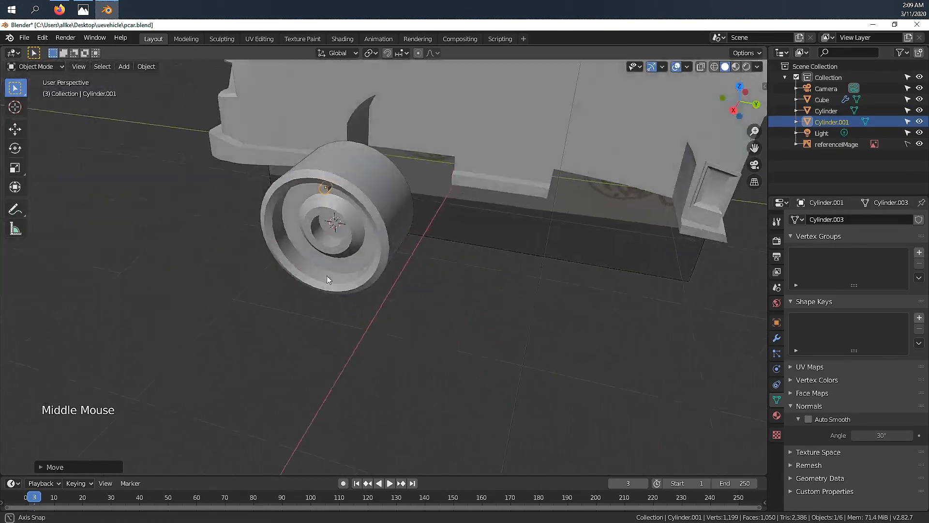
Fine-tune the scale of the bolt-hole cylinder against the upper part of the wheel rim
key("KP_3")
scroll(328, 205, "up", 2)
middle_click_drag(328, 205, 395, 222, "shift")
key("s")
middle_click_drag(394, 221, 367, 192)
Set the bolt-hole cylinder's origin to the 3D cursor at the wheel's hub
key("KP_3")
left_click(147, 66)
mouse_move(191, 88)
left_click(339, 111)
Duplicate the bolt-hole cylinder around the hub in 60° rotations until six surround it
key("r")
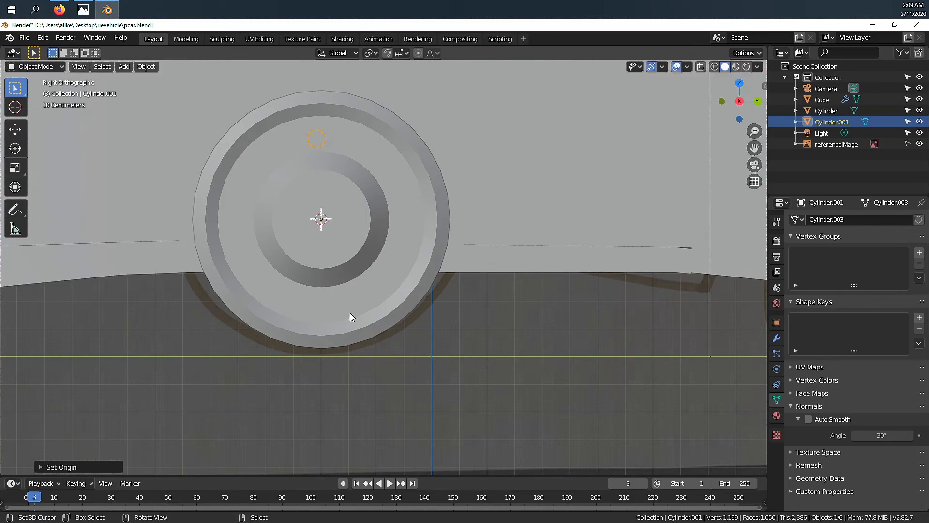
key("shift+d")
type("r60")
key("Return")
key("shift+r")
key("shift+r")
key("shift+r")
key("shift+r")
key("shift+r")
right_click(346, 297)
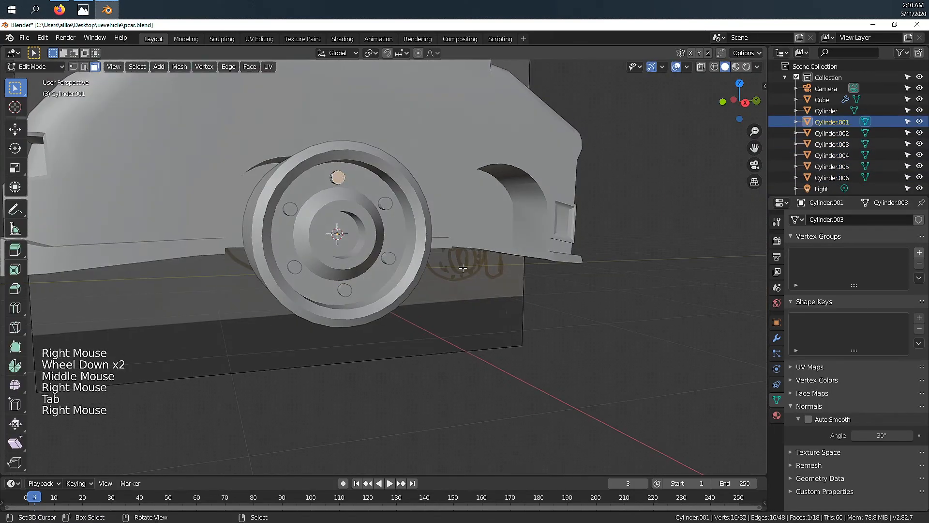
Try extruding one cylinder's face, then undo the extrusion, the rotated copies and the origin change
key("e")
key("ctrl+z")
key("ctrl+z")
key("ctrl+z")
key("ctrl+z")
key("ctrl+z")
key("ctrl+z")
key("ctrl+z")
key("ctrl+z")
key("ctrl+z")
key("ctrl+z")
key("ctrl+z")
key("ctrl+z")
key("ctrl+z")
key("ctrl+z")
key("ctrl+z")
Adjust the position and rotation of the single bolt-hole cylinder on the wheel's rim face
left_click(445, 278)
scroll(445, 279, "up", 3)
middle_click_drag(382, 227, 417, 250, "shift")
key("shift+alt+d")
key("ctrl+z")
key("g")
scroll(382, 266, "down", 2)
scroll(382, 266, "up", 1)
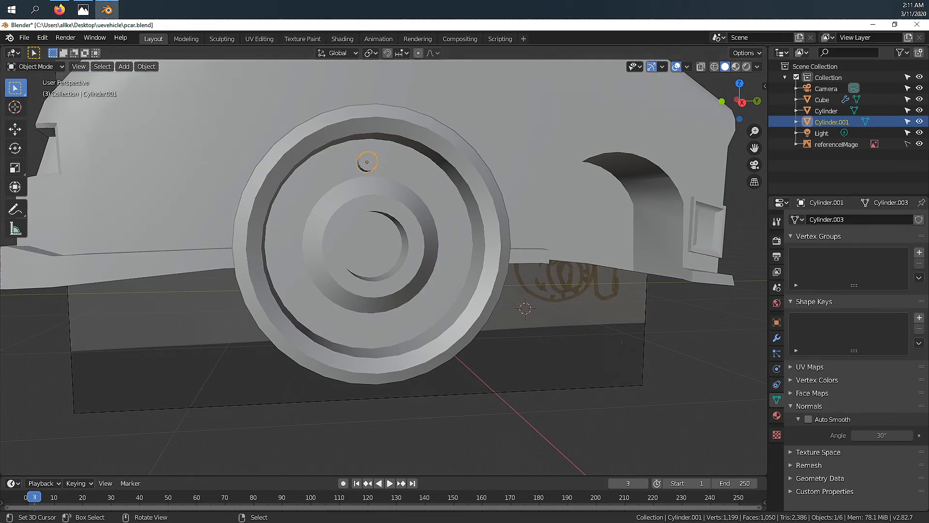
key("g")
key("r")
scroll(583, 318, "down", 2)
middle_click_drag(583, 317, 546, 314)
Snap the 3D cursor to the centre face of the wheel's hub
right_click(382, 251)
key("Tab")
right_click(382, 251)
left_click(43, 38)
left_click(180, 66)
left_click(301, 150)
key("Tab")
Set the bolt-hole cylinder's origin to the 3D cursor at the hub's centre
right_click(372, 195)
left_click(139, 68)
mouse_move(163, 91)
left_click(277, 116)
Create linked duplicates of the cylinder, each rotated 60° about X, until six surround the hub
middle_click_drag(417, 305, 448, 296)
key("alt+d")
type("rx60")
key("Return")
key("shift+r")
key("shift+r")
key("shift+r")
key("shift+r")
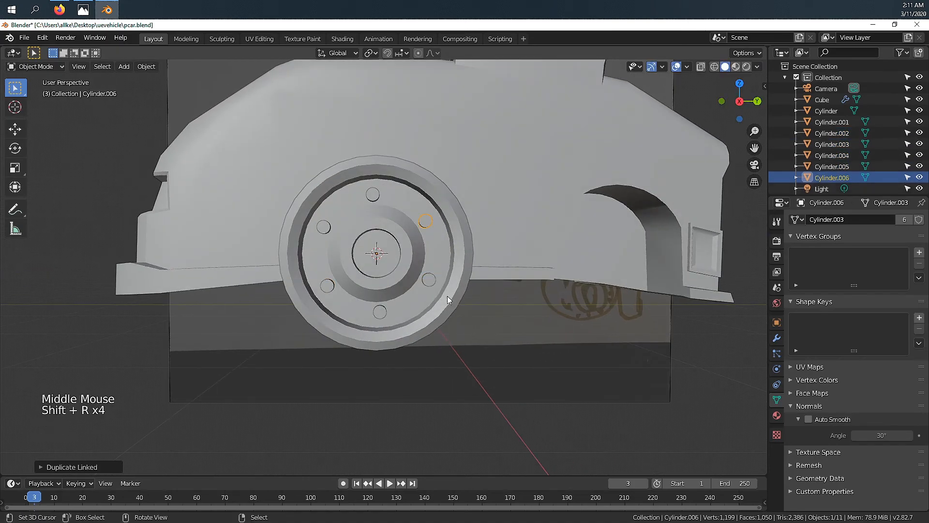
Extrude and scale the outer face of one linked cylinder to form a rim with a recessed centre
right_click(372, 195)
scroll(373, 194, "up", 3)
key("Tab")
right_click(365, 140)
key("e")
key("s")
key("e")
key("Tab")
Shade the small bolt cylinder smooth and enable Auto Smooth on its mesh
middle_click_drag(426, 252, 314, 245)
key("w")
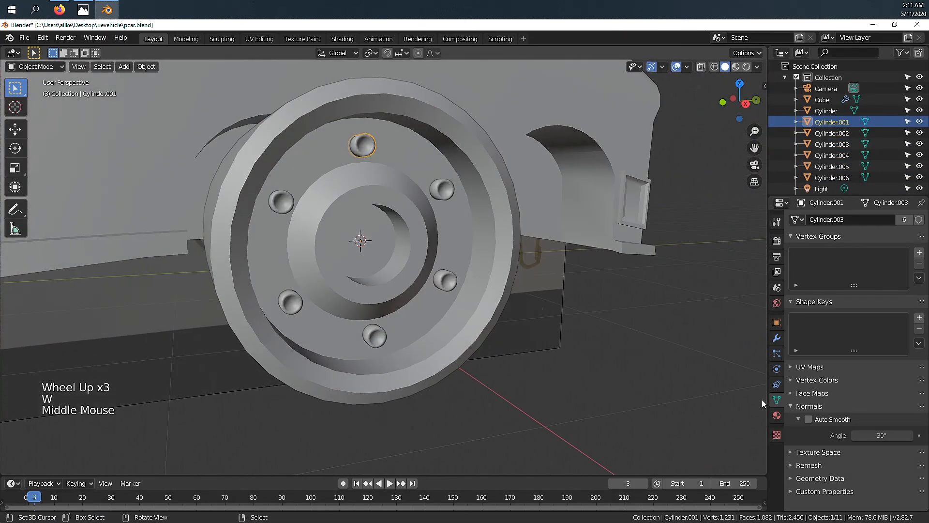
left_click(808, 419)
Rescale the selected face of the linked bolt cylinder and save the file
scroll(426, 219, "up", 3)
key("Tab")
right_click(388, 112)
key("s")
key("Tab")
key("ctrl+s")
Join the six bolt cylinders and the wheel into a single object
scroll(439, 243, "down", 4)
right_click(390, 329, "shift")
right_click(436, 298, "shift")
right_click(465, 280, "shift")
middle_click_drag(465, 281, 558, 292)
key("ctrl+j")
Duplicate the wheel along Y to the rear wheel position, using wireframe shading in the side view
scroll(385, 295, "down", 2)
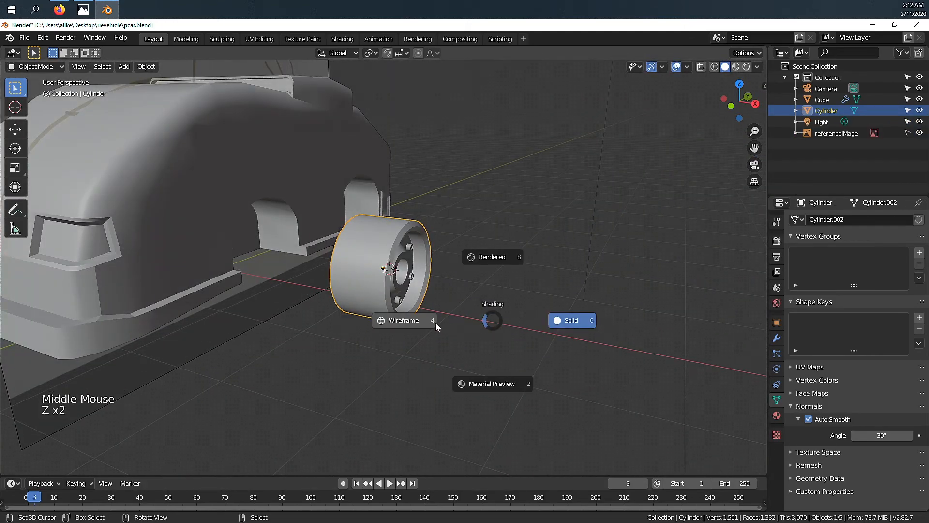
left_click(437, 324)
key("KP_3")
key("shift+d")
key("y")
left_click(647, 324)
Adjust the height of both wheels together along Z
right_click(346, 271, "shift")
key("g")
key("z")
left_click(346, 285)
Return to solid shading, move both wheels into the body's wheel arches and save the file
key("z")
left_click(382, 288)
scroll(383, 284, "down", 4)
key("g")
middle_click_drag(382, 284, 488, 230)
key("g")
key("ctrl+s")
Move a vertex on the body's side above the front wheel to even out the surface, and save the file
scroll(437, 242, "up", 2)
key("Tab")
key("Tab")
middle_click_drag(290, 242, 340, 235)
right_click(339, 235)
key("Tab")
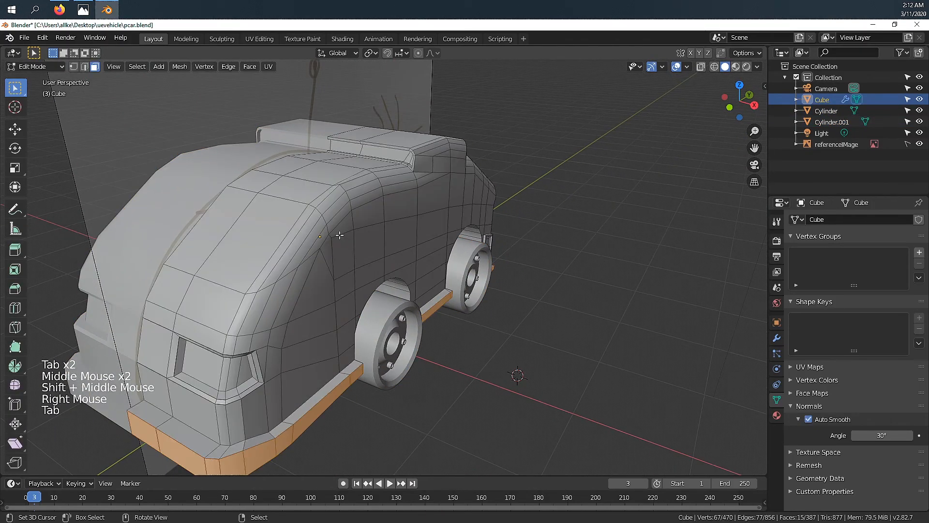
scroll(339, 235, "up", 4)
key("1")
right_click(354, 191)
key("g")
middle_click_drag(355, 191, 411, 194)
key("ctrl+s")
Reposition a second, neighbouring vertex on the body's side
right_click(310, 201)
key("g")
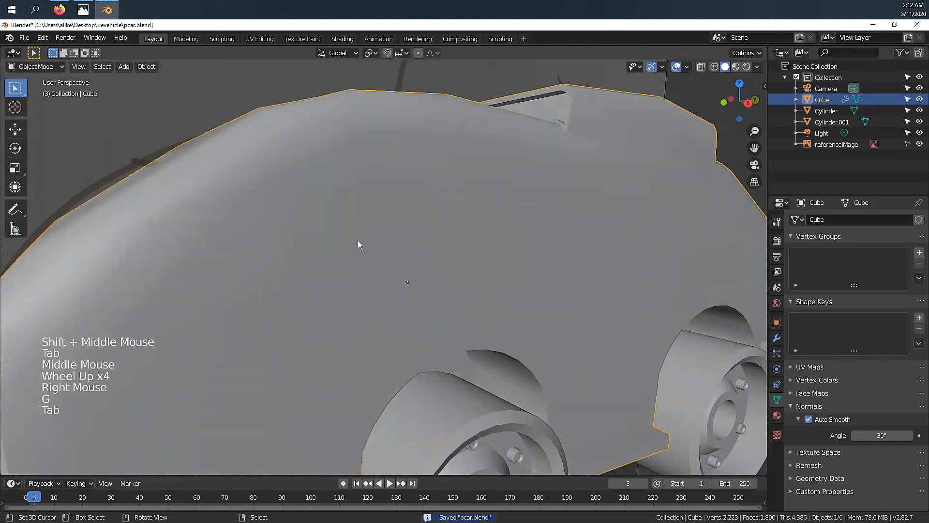
key("Tab")
Duplicate the front and rear wheels and rotate the copies 180° about Z onto the car's opposite side
scroll(340, 228, "down", 6)
right_click(483, 341, "shift")
middle_click_drag(383, 285, 483, 384, "shift")
right_click(499, 355)
right_click(504, 306, "shift")
right_click(563, 293)
right_click(486, 330)
right_click(490, 310, "shift")
key("shift+d")
key("r")
key("z")
key("1")
key("8")
key("0")
left_click(483, 384)
Save the file and rename the car body's material to "body"
right_click(479, 276)
middle_click_drag(479, 276, 392, 278)
key("ctrl+s")
key("ctrl+s")
middle_click_drag(392, 278, 425, 260, "shift")
left_click(777, 415)
scroll(484, 261, "up", 2)
middle_click_drag(484, 262, 481, 228)
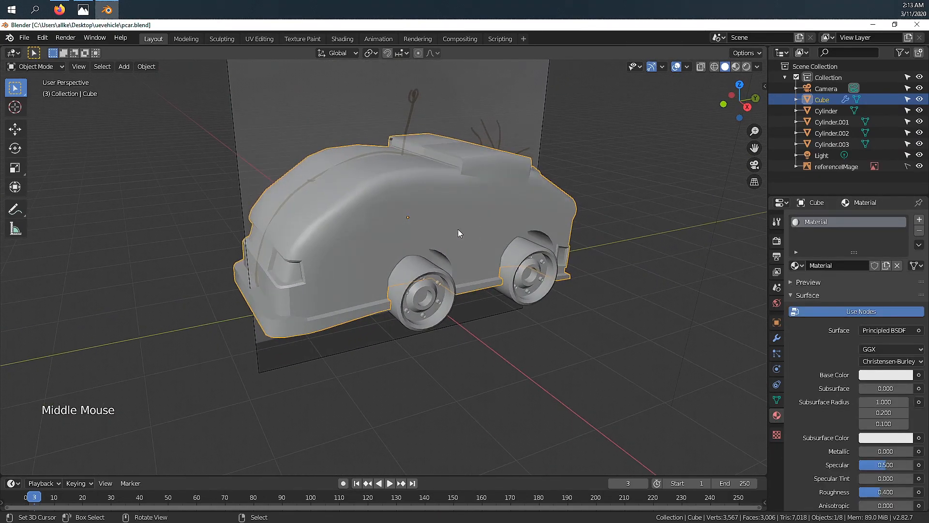
middle_click_drag(464, 266, 489, 268)
type("body")
key("Return")
Split the 3D viewport to add two stacked viewports and set the upper one to rendered shading
key("Tab")
key("Tab")
right_click(767, 121)
left_click(768, 121)
left_click(572, 242)
right_click(572, 243)
left_click(571, 254)
left_click(747, 67)
scroll(691, 167, "down", 6)
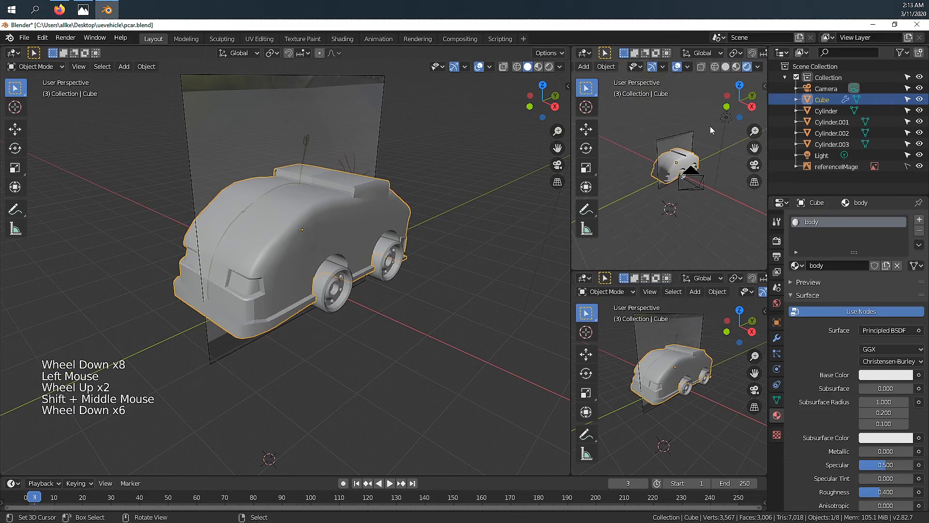
Replace the existing scene light with an area light beside the car and start rotating it to face the body
key("x")
left_click(439, 297)
key("shift+a")
left_click(480, 456)
middle_click_drag(416, 356, 462, 360)
key("r")
key("x")
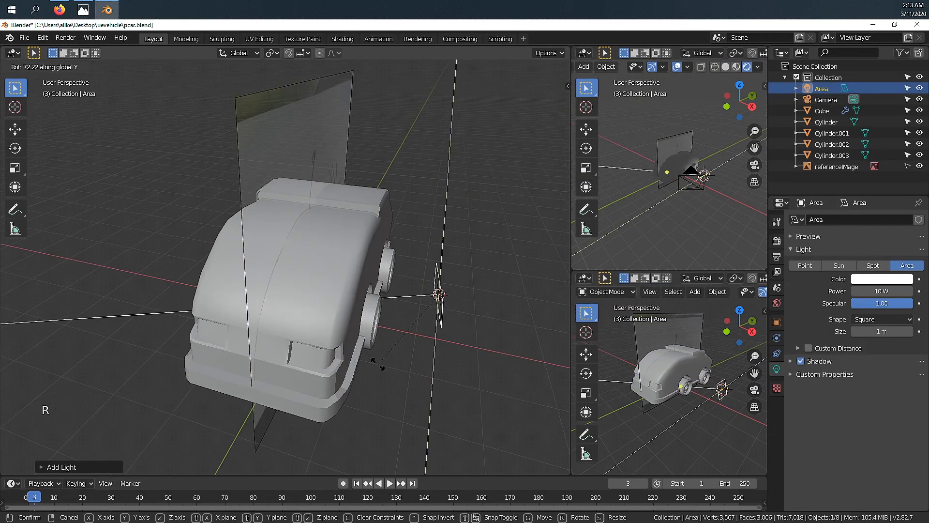
Finish aiming the area light at the car and reposition it along the Y and X axes
middle_click_drag(380, 366, 492, 423)
left_click(392, 252)
key("g")
key("y")
left_click(360, 280)
scroll(359, 280, "down", 8)
key("g")
key("x")
mouse_move(359, 280)
middle_mouse_down()
mouse_move(436, 261)
mouse_move(301, 284)
mouse_move(404, 274)
mouse_move(356, 315)
mouse_move(372, 288)
middle_mouse_up()
Duplicate the area light twice, rotating the copies about Z and placing them around the car
key("shift+d")
key("r")
key("z")
key("g")
key("g")
key("g")
right_click(220, 295, "shift")
key("shift+d")
key("r")
key("z")
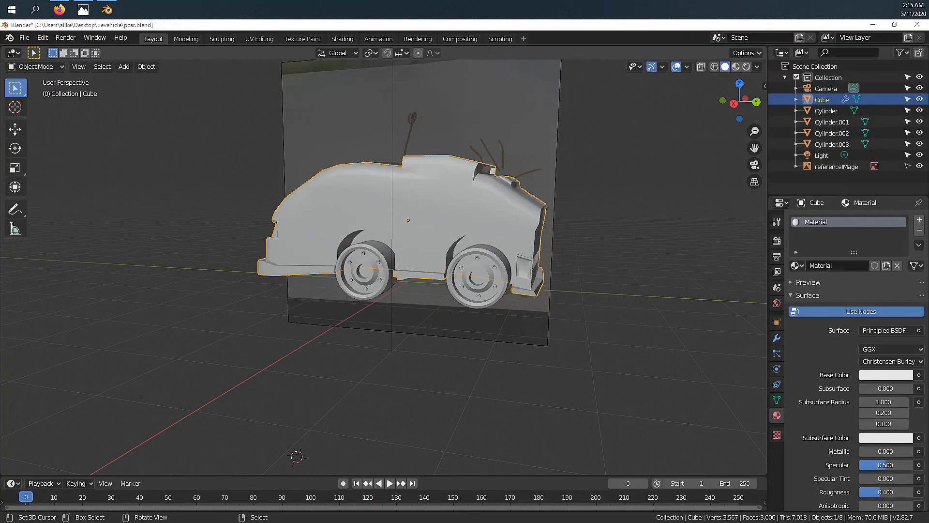
Rename the car body's material to "base" and split the 3D viewport to add two stacked viewports beside it
mouse_move(291, 339)
middle_mouse_down()
mouse_move(348, 334)
mouse_move(277, 338)
middle_mouse_up()
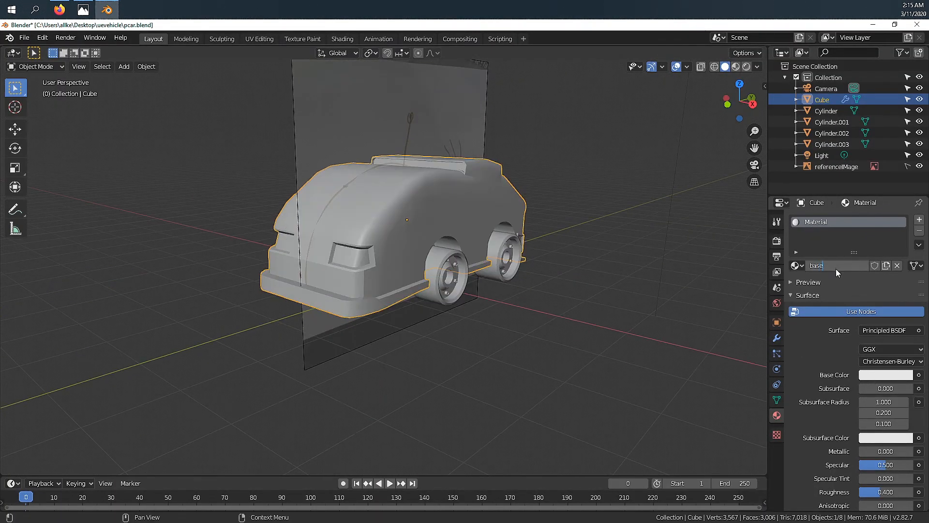
left_click_drag(765, 47, 551, 252)
right_click(552, 249)
right_click(551, 249)
left_click(553, 262)
left_click(553, 267)
Change the lower of the stacked viewports to a Shader Editor and zoom in on the material nodes
left_click(563, 275)
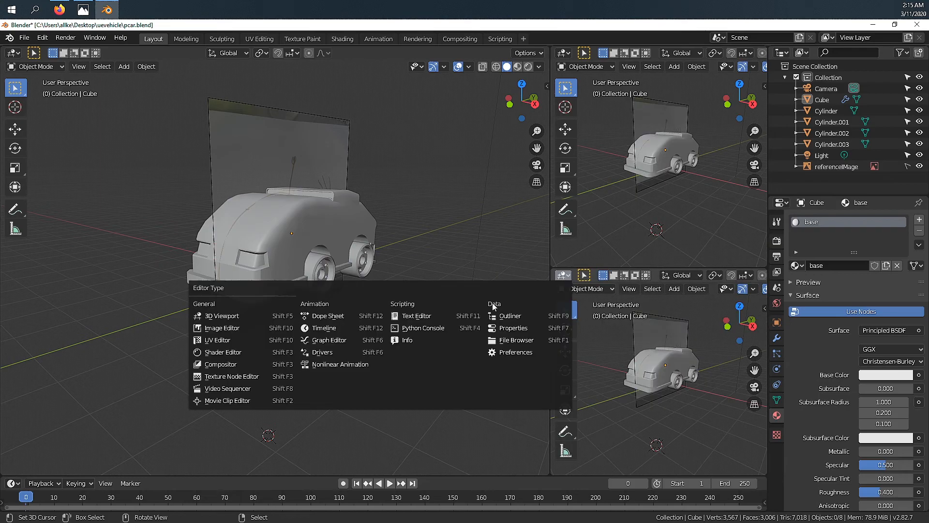
left_click(219, 352)
key("n")
scroll(630, 413, "up", 8)
Select the car body and darken the base material's Base Color to near black
left_click(665, 157)
mouse_move(702, 181)
middle_mouse_down()
mouse_move(695, 200)
mouse_move(684, 188)
middle_mouse_up()
left_click(885, 375)
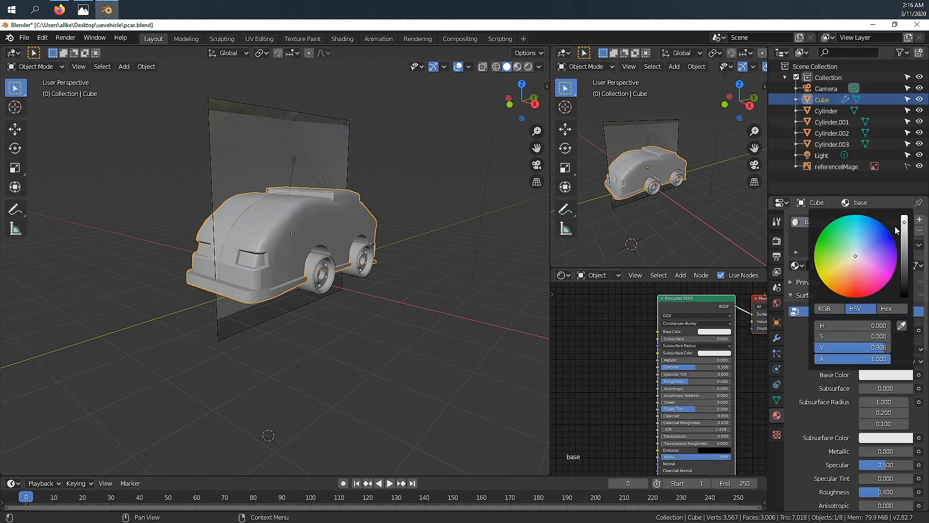
left_click(902, 280)
scroll(735, 67, "down", 5)
Set the upper small viewport to material preview shading and hide the reference image
left_click(736, 66)
middle_click_drag(622, 135, 643, 131)
scroll(642, 131, "up", 1)
left_click(671, 131)
left_click(920, 167)
middle_click_drag(696, 167, 695, 161)
left_click(695, 161)
Add a second material named "light" to the car body and assign it to the headlight faces
left_click(919, 220)
double_click(836, 287)
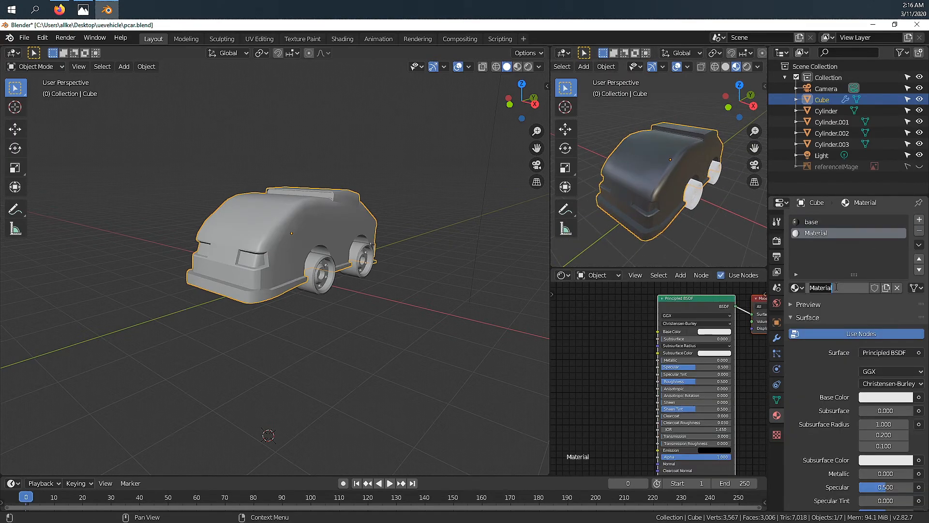
key("Tab")
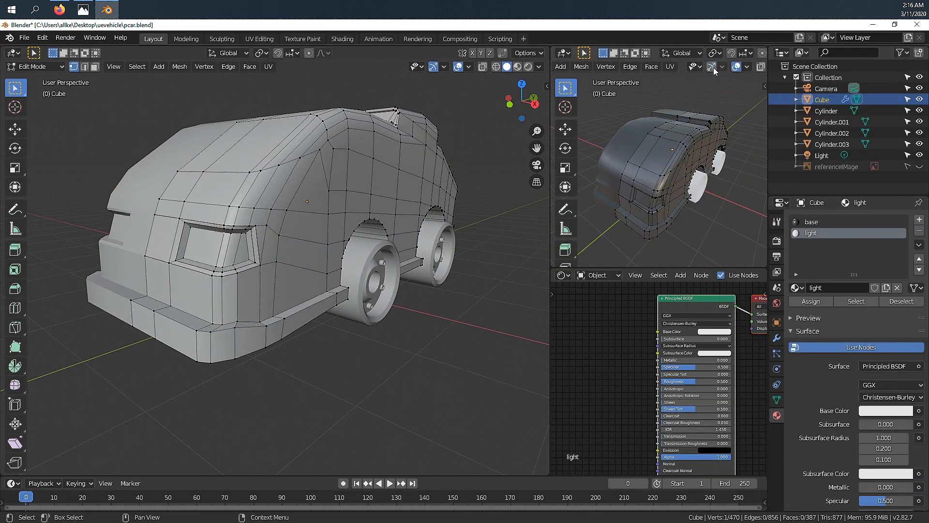
left_click(823, 222)
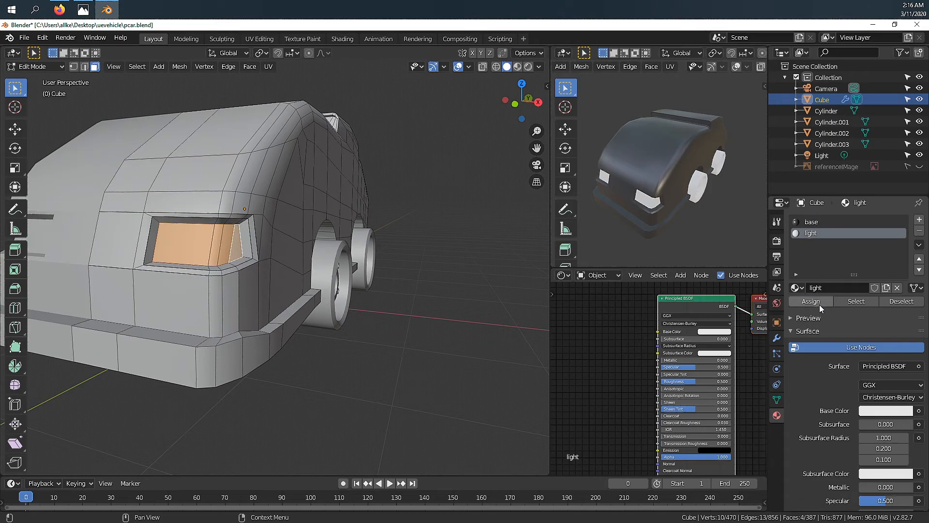
Change the light material's surface to Emission with a strength of 55
left_click(910, 366)
left_click(846, 369)
key("Return")
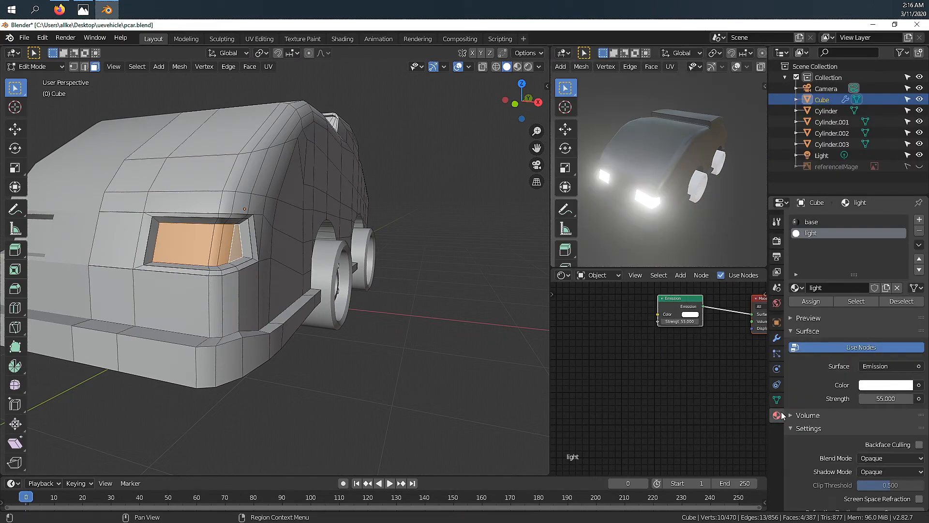
Select the strip of faces on the side of the raised roof section and add a material named "windows"
middle_click_drag(317, 211, 318, 234)
key("Tab")
mouse_move(361, 150)
middle_mouse_down()
mouse_move(375, 181)
mouse_move(356, 195)
mouse_move(292, 150)
mouse_move(377, 154)
middle_mouse_up()
key("Tab")
left_click(369, 181)
scroll(357, 195, "up", 2)
right_click(384, 174, "alt")
scroll(293, 150, "down", 2)
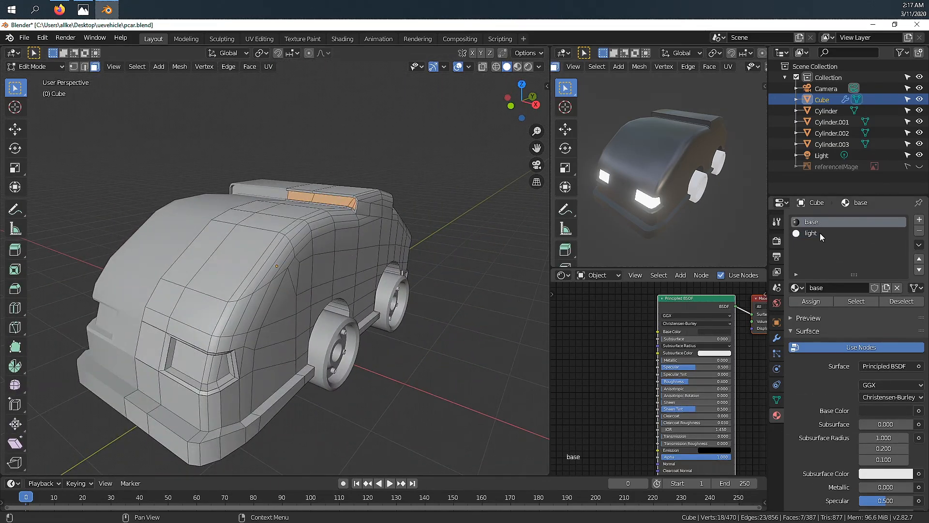
left_click(919, 220)
left_click(843, 285)
double_click(838, 287)
type("windows")
key("Return")
Give the windows material a dark blue Base Color and assign it to the selected roof-section faces
left_click(885, 411)
left_click_drag(904, 263, 904, 332)
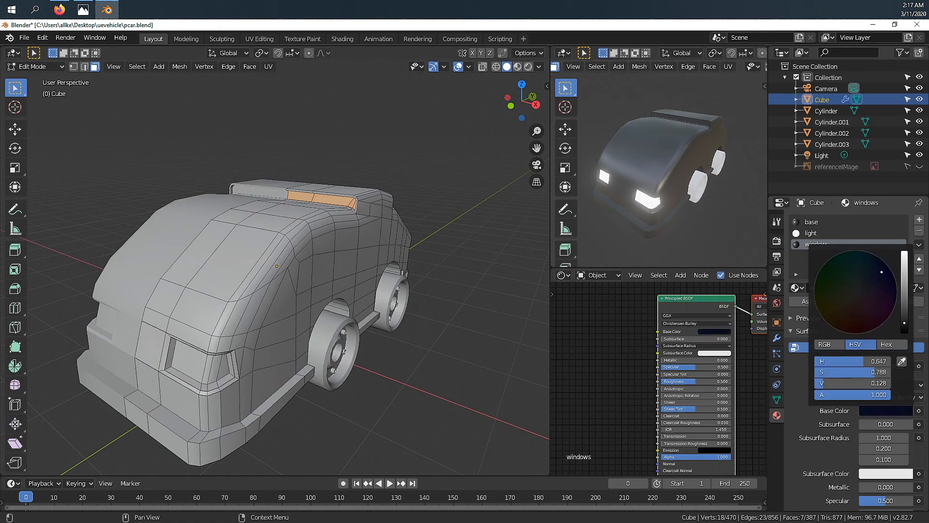
left_click_drag(881, 273, 877, 262)
left_click(810, 301)
Examine the car and its new window material from several angles
key("Tab")
middle_click_drag(721, 155, 557, 135)
middle_click_drag(360, 334, 326, 307)
left_click(332, 326)
key("Tab")
scroll(329, 330, "up", 3)
key("Tab")
scroll(301, 302, "down", 5)
middle_click_drag(672, 159, 701, 173)
Select the front bumper's faces, wrapping around the corner up to the front wheel
right_click(271, 251)
key("Tab")
middle_click_drag(281, 290, 348, 300)
right_click(300, 334, "alt")
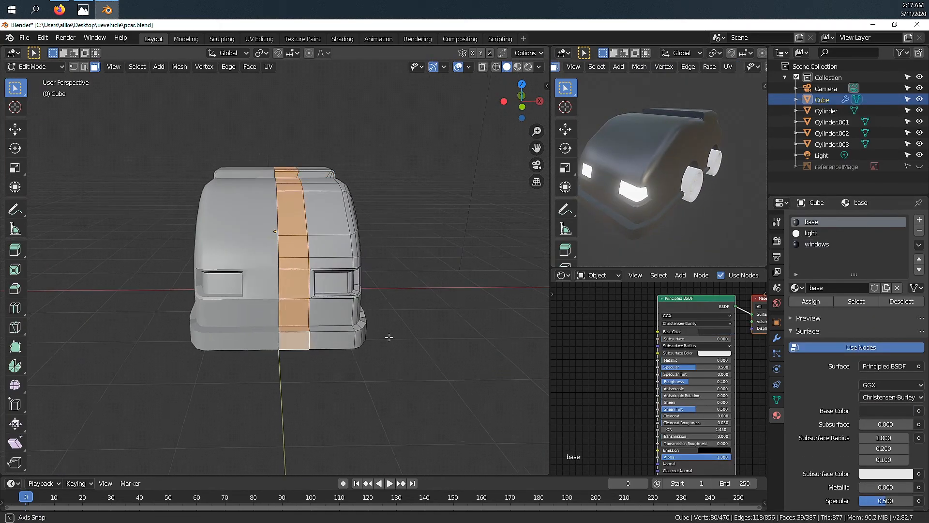
middle_click_drag(394, 338, 208, 334)
right_click(196, 329)
left_click_drag(269, 324, 292, 339)
middle_click_drag(310, 334, 237, 333)
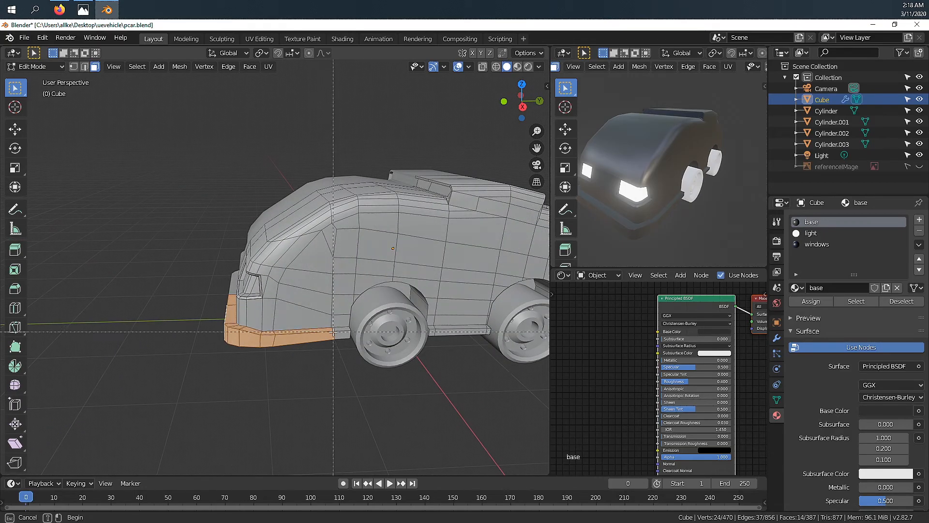
Extend the bumper selection along the side sill between the wheels and to the rear bumper
middle_click_drag(431, 318, 287, 303, "shift")
key("b")
left_click_drag(422, 301, 451, 327)
middle_click_drag(436, 323, 371, 334)
scroll(370, 334, "up", 4)
middle_click_drag(436, 358, 394, 321, "shift")
scroll(310, 329, "down", 4)
Add a grey material named "silver" and assign it to the selected bumper and sill faces
left_click(919, 220)
left_click(846, 286)
double_click(843, 288)
type("silver")
key("Return")
left_click(886, 410)
left_click_drag(903, 264, 904, 289)
left_click(811, 301)
scroll(838, 416, "down", 10)
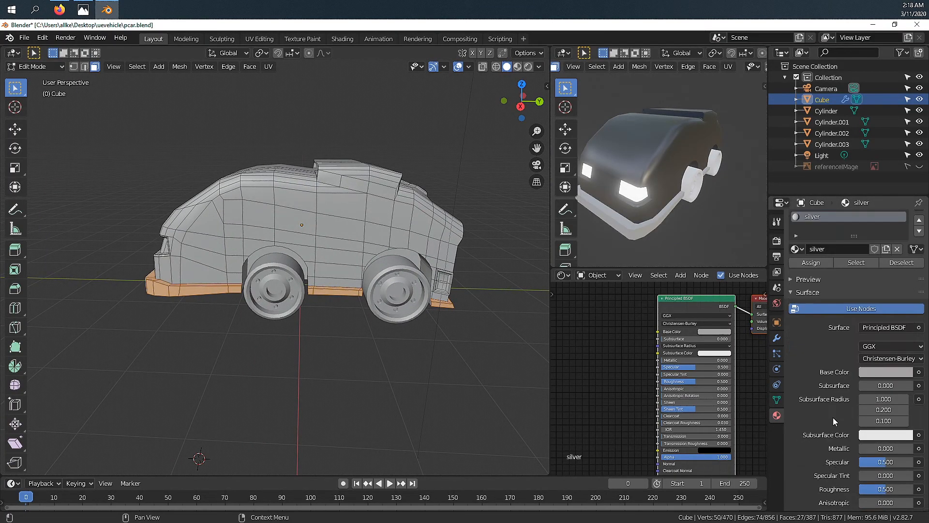
Set the silver material's Roughness to 0 and its Metallic value to 0.702
left_click_drag(886, 335, 842, 335)
middle_click_drag(670, 203, 626, 174)
left_click_drag(894, 294, 897, 293)
middle_click_drag(639, 190, 662, 205)
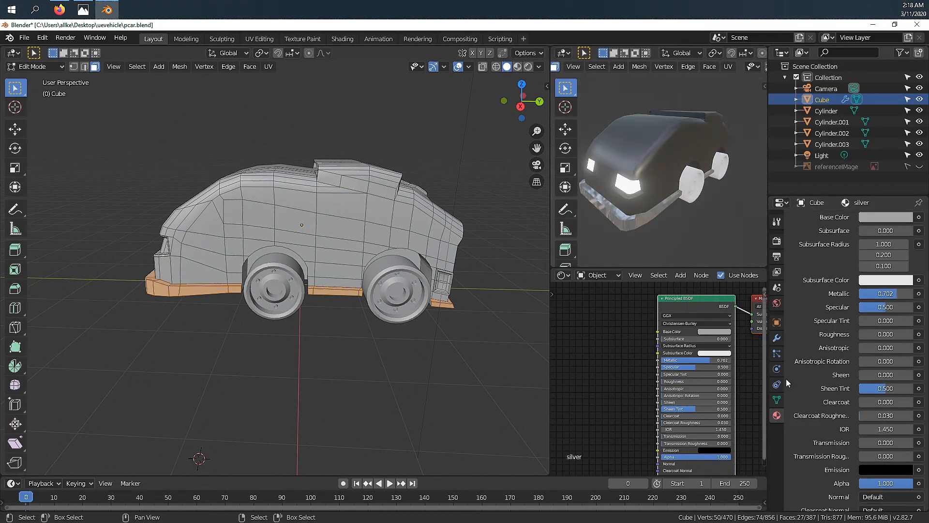
Fine-tune the silver material's Roughness and check the bumpers from the front and rear
left_click_drag(867, 335, 866, 335)
middle_click_drag(678, 186, 651, 198)
key("Tab")
middle_click_drag(309, 251, 387, 266)
middle_click_drag(620, 202, 576, 217)
middle_click_drag(387, 218, 278, 218)
Select the narrow strip of siren faces on the car's raised roof section
key("Tab")
scroll(271, 232, "up", 4)
scroll(271, 233, "up", 3)
left_click_drag(279, 212, 290, 227)
middle_click_drag(291, 227, 237, 218)
left_click_drag(317, 228, 373, 235, "shift")
middle_click_drag(373, 235, 213, 242)
left_click(295, 230, "shift")
left_click(304, 227, "shift")
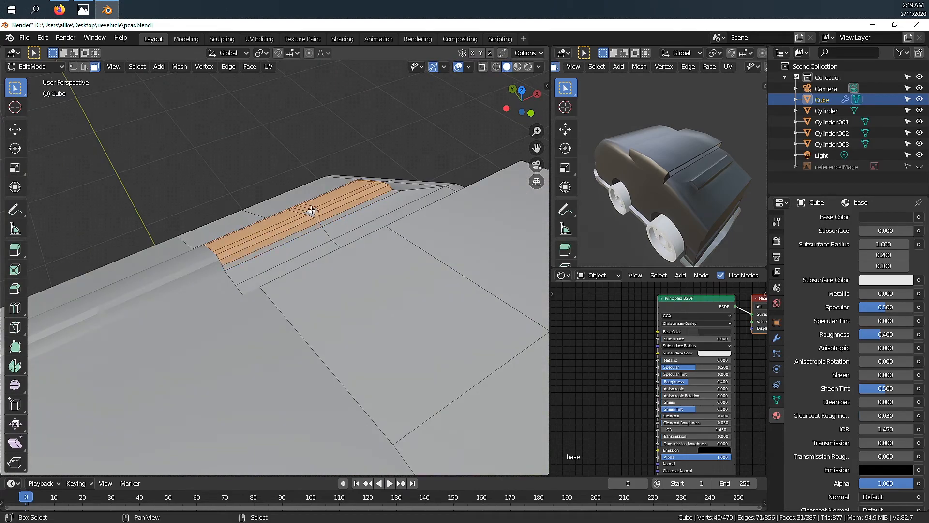
left_click(312, 211, "shift")
middle_click_drag(312, 211, 465, 237)
Add a red material named "sirin" and assign it to the selected siren faces
scroll(857, 272, "up", 10)
left_click(919, 219)
left_click(850, 289)
double_click(841, 289)
type("sirin")
key("Return")
left_click(886, 410)
left_click(855, 328)
left_click(811, 301)
Change the siren material's surface to red Emission with a strength of 25
middle_click_drag(692, 199, 681, 192)
left_click(885, 366)
left_click(803, 140)
left_click(885, 385)
left_click_drag(856, 292, 854, 301)
double_click(886, 398)
type("25")
key("Return")
mouse_move(688, 208)
middle_mouse_down()
mouse_move(720, 227)
mouse_move(678, 213)
middle_mouse_up()
Assign the siren material to another selected face of the car body
middle_click_drag(358, 397, 368, 358)
left_click(310, 347)
middle_click_drag(309, 346, 329, 333)
left_click(810, 266)
left_click(810, 301)
middle_click_drag(702, 209, 677, 215)
Give the car's front wheel a material named "wheel" and darken its base color to near black
middle_click_drag(310, 300, 344, 298)
left_click(246, 287)
key("Tab")
left_click(266, 334)
scroll(345, 298, "up", 2)
left_click(841, 265)
double_click(841, 265)
left_click(879, 376)
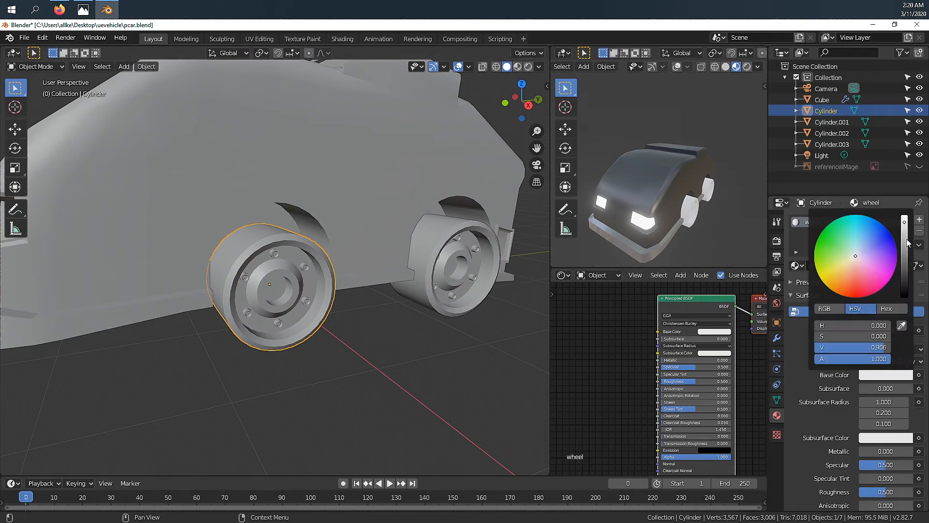
left_click_drag(904, 234, 904, 290)
Add a second material slot to the front wheel using the existing silver material, and start editing its mesh
left_click(919, 220)
left_click(797, 288)
left_click(726, 327)
scroll(276, 236, "up", 4)
key("Tab")
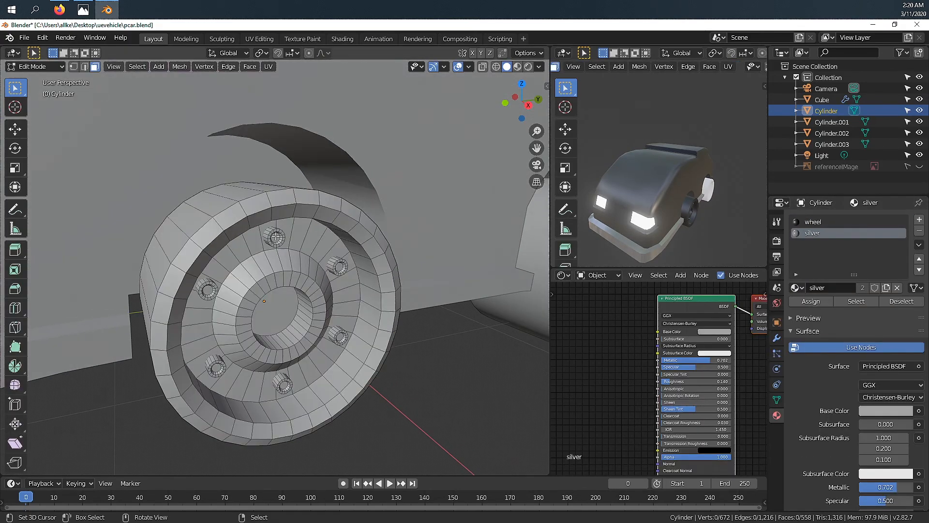
Select the bolt faces, hub center and surrounding hub ring of the wheel and assign the silver material to them
middle_click_drag(341, 285, 312, 268)
middle_click_drag(313, 300, 328, 269, "shift")
middle_click_drag(328, 269, 310, 285)
middle_click_drag(677, 169, 608, 164)
right_click(300, 286, "shift")
middle_click_drag(300, 285, 361, 311)
scroll(360, 311, "up", 2)
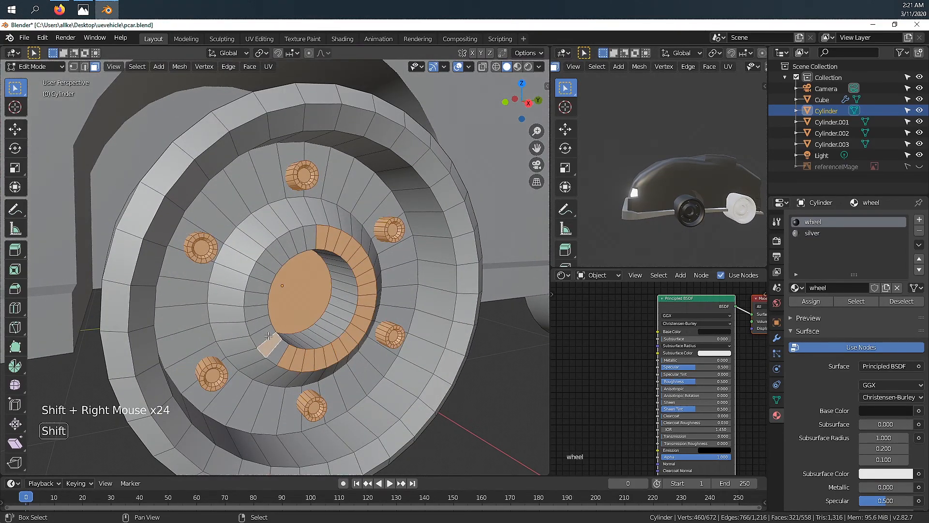
left_click_drag(305, 241, 311, 239)
middle_click_drag(338, 271, 317, 267)
left_click(813, 234)
left_click(811, 301)
Reassign the dark wheel material to a selected face at the wheel's hub
scroll(677, 169, "up", 4)
middle_click_drag(673, 145, 611, 138)
scroll(653, 145, "up", 6)
right_click(323, 294)
left_click(813, 222)
left_click(811, 301)
Finish editing the wheel mesh and delete the three other wheels that lack the new materials
scroll(663, 155, "down", 8)
scroll(407, 286, "down", 5)
key("Tab")
right_click(419, 296)
key("x")
right_click(416, 318)
right_click(416, 318)
key("x")
right_click(290, 315)
key("x")
Duplicate the finished front wheel along Y into the rear wheel arch, using the right side view in wireframe
key("KP_3")
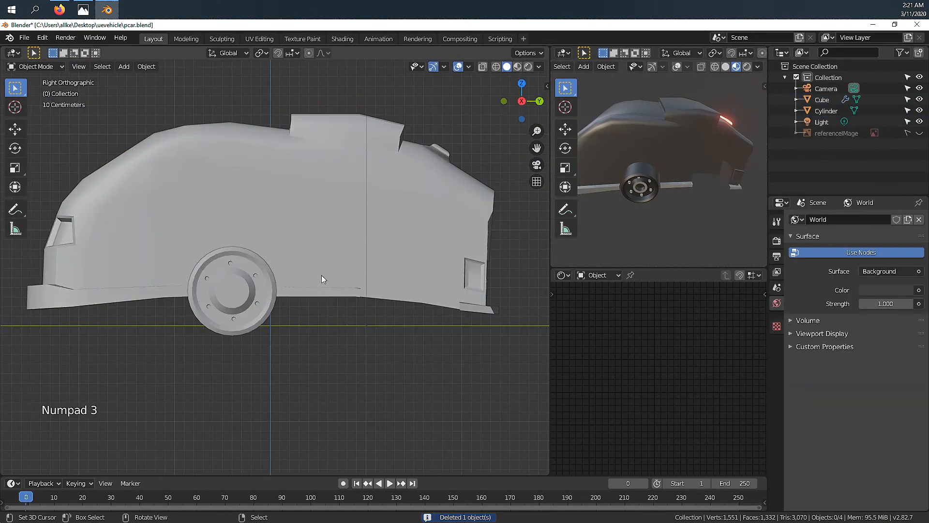
key("z")
right_click(228, 301)
key("shift+d")
key("y")
left_click(398, 307)
middle_click_drag(677, 165, 680, 141)
right_click(382, 310)
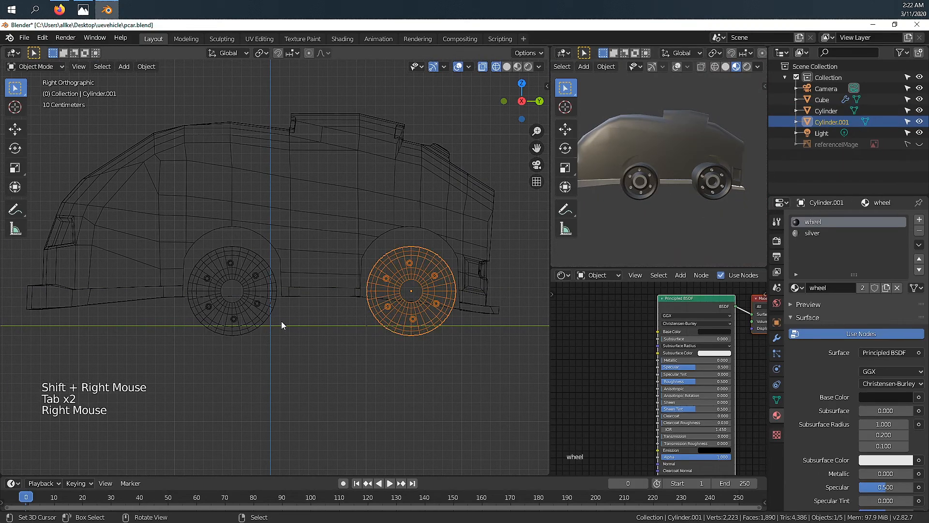
Duplicate both wheels along X to the car's opposite side, turn the copies 180 degrees, and return to solid shading
right_click(271, 314, "shift")
scroll(294, 310, "down", 5)
middle_click_drag(310, 262, 413, 309)
key("shift+d")
key("x")
key("KP_7")
key("g")
key("x")
key("1")
key("8")
key("0")
key("Return")
middle_click_drag(615, 145, 688, 186)
middle_click_drag(334, 290, 290, 167)
key("z")
left_click(369, 166)
middle_click_drag(358, 203, 358, 241)
Select the row of faces forming a stripe along the car body's side and assign the silver material to it
scroll(334, 252, "up", 3)
right_click(345, 251)
key("Tab")
right_click(353, 230)
right_click(436, 251, "shift")
right_click(456, 257, "shift")
scroll(450, 256, "down", 3)
scroll(819, 245, "down", 1)
left_click(818, 237)
left_click(813, 283)
middle_click_drag(726, 208, 707, 198)
Assign the silver material to the small pointed face at the front end of the side stripe
key("Tab")
key("Tab")
key("Tab")
key("Tab")
key("Tab")
right_click(215, 236)
scroll(216, 237, "up", 7)
middle_click_drag(193, 223, 261, 237, "shift")
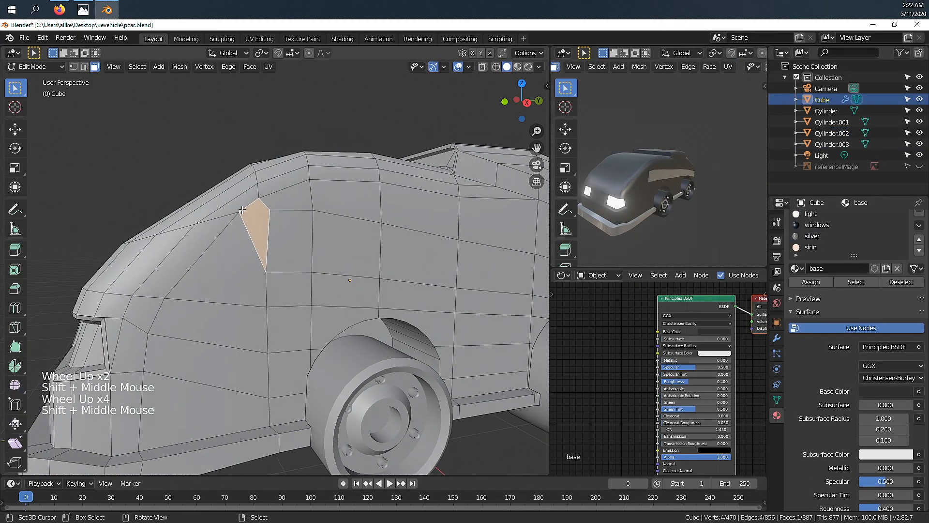
left_click(825, 249)
left_click(819, 236)
left_click(812, 282)
Merge the two neighboring vertices at the side stripe's front tip and move the merged vertex
key("Tab")
middle_click_drag(677, 193, 642, 197)
key("Tab")
middle_click_drag(228, 310, 208, 341, "shift")
middle_click_drag(209, 342, 233, 316)
key("1")
right_click(232, 316)
key("g")
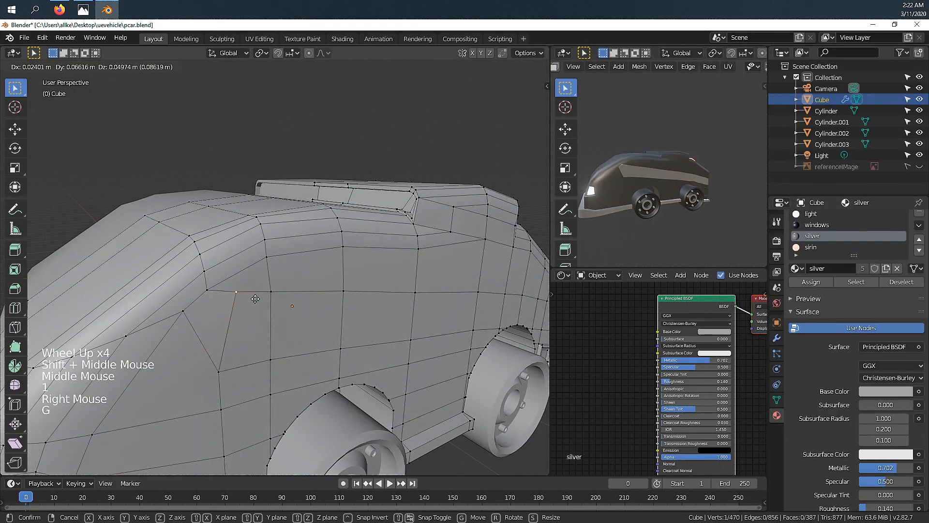
right_click(207, 290, "shift")
key("w")
left_click(261, 460)
key("g")
left_click(196, 320)
Set the transform orientation to Normal and move the stripe's front tip vertex along its normal X axis
scroll(193, 312, "down", 3)
left_click(229, 53)
middle_click_drag(184, 306, 280, 334)
left_click(219, 109)
key("g")
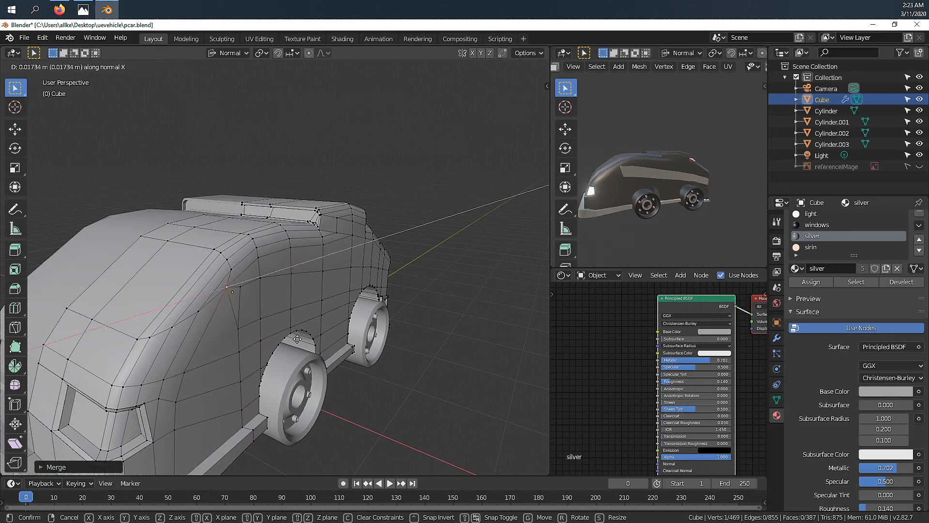
left_click(266, 318)
key("Tab")
middle_click_drag(651, 181, 706, 171)
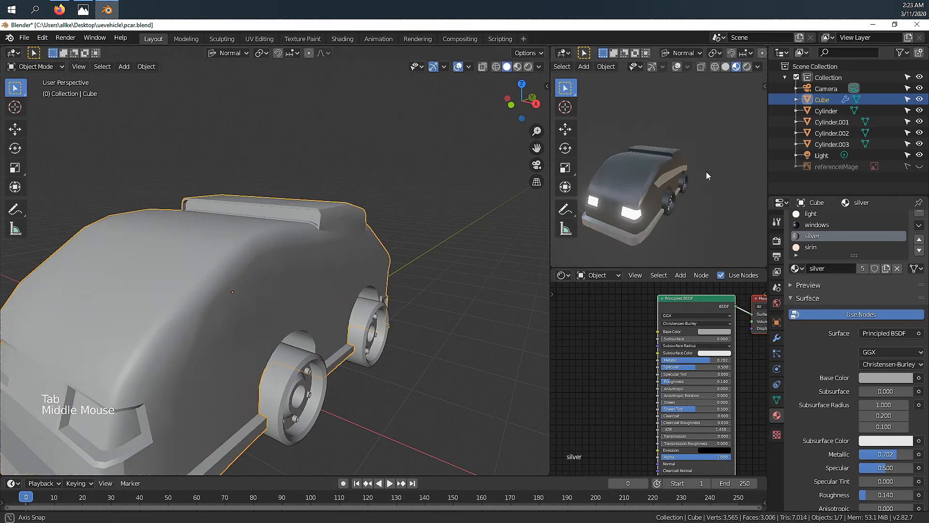
Reposition the stripe's front tip vertex once more to smooth the body surface, and leave mesh editing
scroll(677, 179, "up", 4)
key("Tab")
scroll(293, 261, "up", 3)
key("g")
middle_click_drag(334, 290, 232, 242)
left_click(252, 243)
key("Tab")
Place the 3D cursor on the side of the car body and add a text object there
scroll(290, 257, "down", 4)
left_click(237, 235)
key("shift+a")
left_click(228, 280)
Replace the new text object's default content with the word Police and leave text editing
key("Tab")
key("BackSpace")
key("BackSpace")
key("BackSpace")
key("BackSpace")
key("BackSpace")
key("BackSpace")
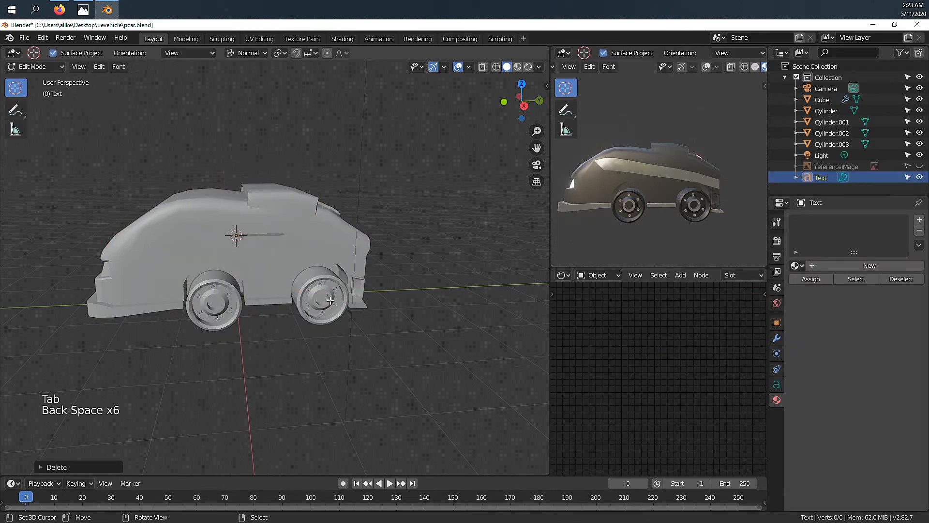
type("Police")
key("Return")
key("Tab")
key("Tab")
key("BackSpace")
key("Tab")
Set the transform orientation to Global and rotate the Police text so it stands upright facing out from the car's side
key("r")
left_click(239, 54)
left_click(217, 80)
key("r")
key("z")
left_click(425, 160, "ctrl")
scroll(427, 160, "down", 2)
middle_click_drag(427, 160, 441, 156)
Give the Police text thickness with a geometry extrusion of 0.1 m
left_click(777, 384)
scroll(817, 397, "down", 8)
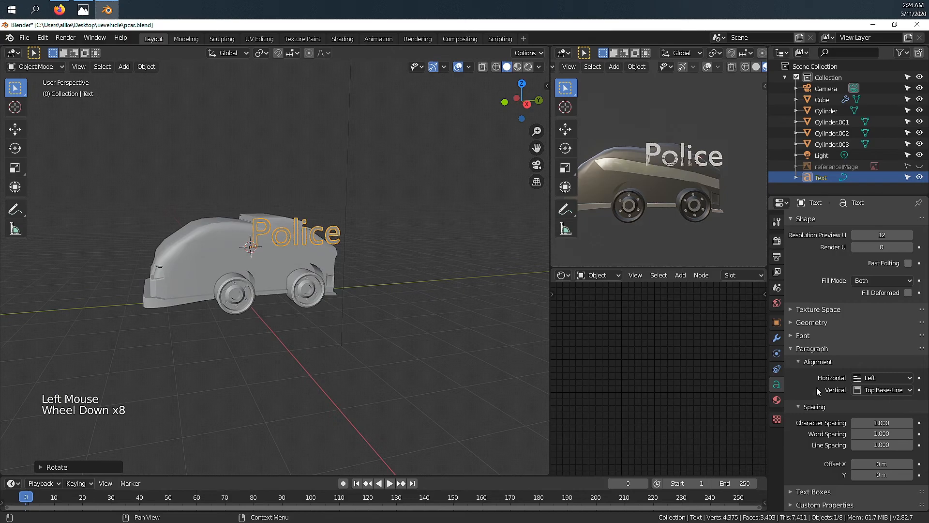
left_click(812, 323)
left_click(910, 351)
middle_click_drag(346, 232, 357, 237)
middle_click_drag(357, 237, 362, 242)
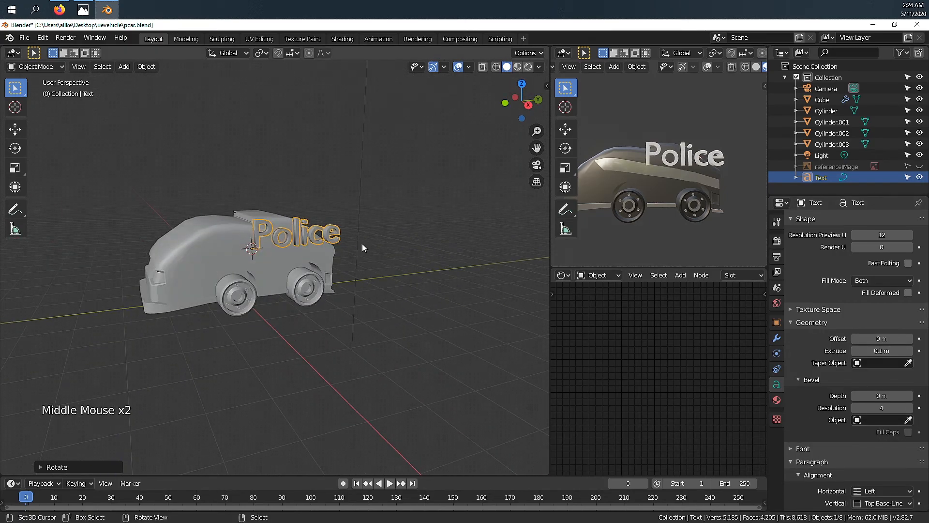
Reposition the Police text over the car's side, shifting it along the Y axis
key("g")
left_click(358, 257)
key("g")
key("y")
left_click(307, 258)
Reduce the Police text's font size to 0.41 and move it onto the side stripe
scroll(840, 352, "down", 8)
left_click(828, 349)
left_click(813, 462)
scroll(827, 455, "down", 6)
left_click_drag(883, 443, 873, 442)
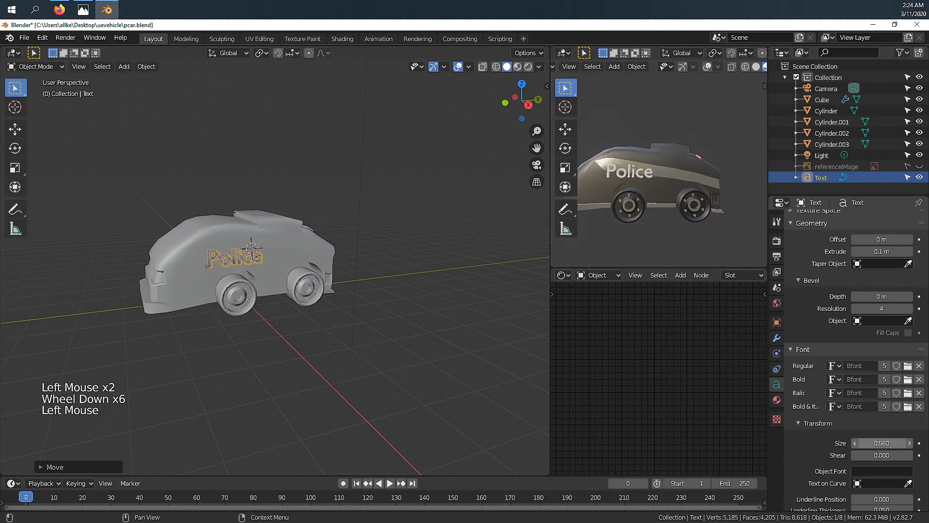
left_click(212, 279)
Set the Police text's extrusion to 0.05 m and its size to 0.38, fitting it within the side stripe
middle_click_drag(212, 280, 300, 250)
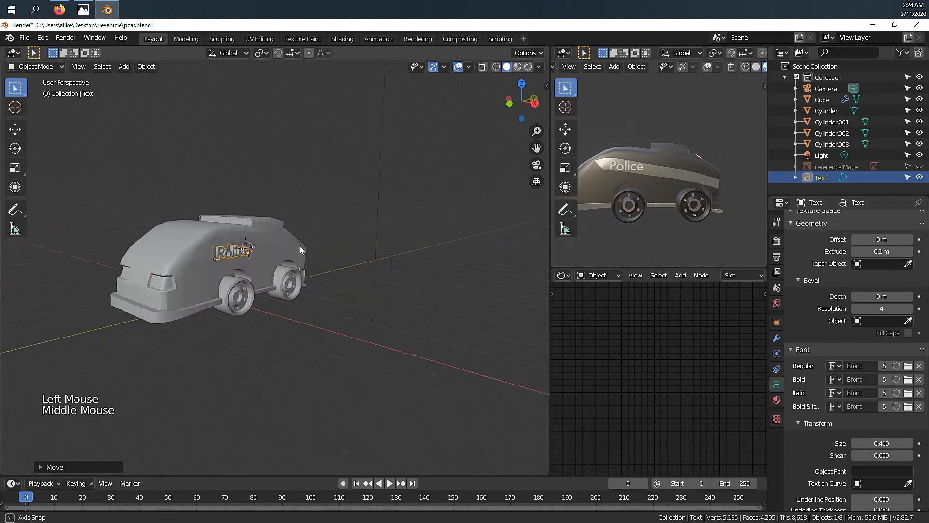
left_click(206, 315)
scroll(208, 314, "down", 2)
middle_click_drag(208, 315, 262, 305)
scroll(261, 305, "up", 8)
middle_click_drag(261, 305, 310, 299)
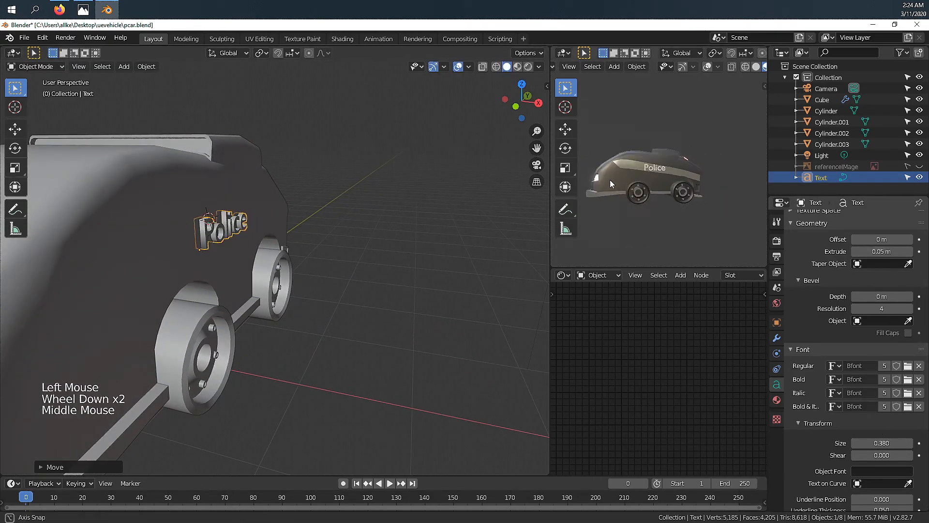
Assign the existing base material to the Police text
left_click(777, 400)
left_click(797, 265)
left_click(745, 282)
Convert the Police text object to a mesh
scroll(205, 254, "down", 3)
right_click(240, 252)
right_click(240, 252)
left_click(147, 67)
mouse_move(162, 123)
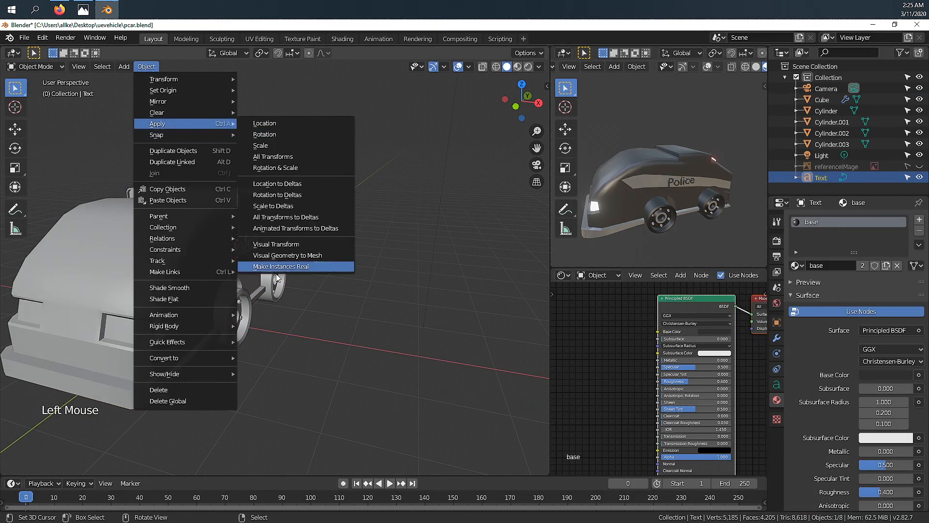
left_click(286, 321)
Duplicate the Police lettering to the car's opposite side along X and rotate the copy 180° about the Z axis
middle_click_drag(286, 320, 364, 225, "shift")
middle_click_drag(208, 243, 251, 228)
key("shift+d")
type("x")
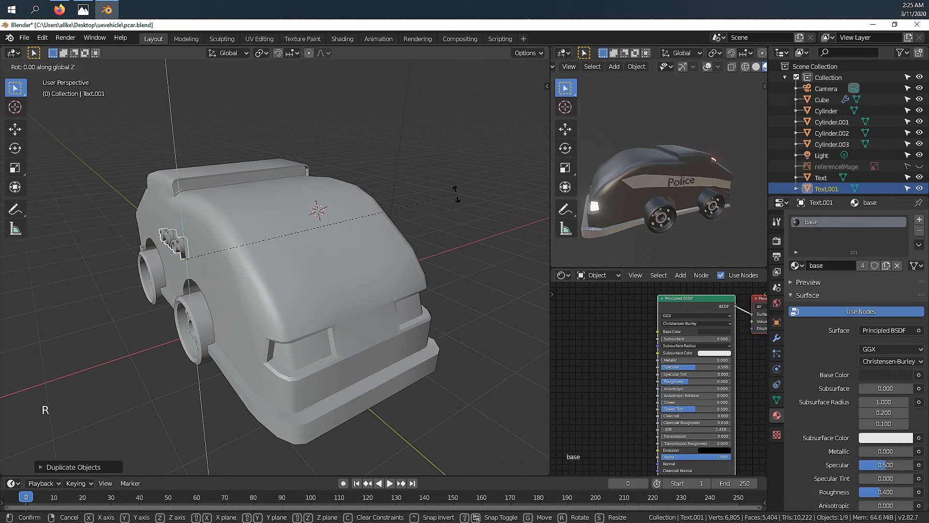
type("180")
key("Return")
Switch to wireframe in the right orthographic view and move the copied lettering into line with the original
middle_click_drag(191, 288, 255, 272)
key("z")
left_click(201, 262)
key("KP_3")
left_click(289, 300)
scroll(286, 300, "up", 7)
middle_click_drag(282, 300, 252, 280, "shift")
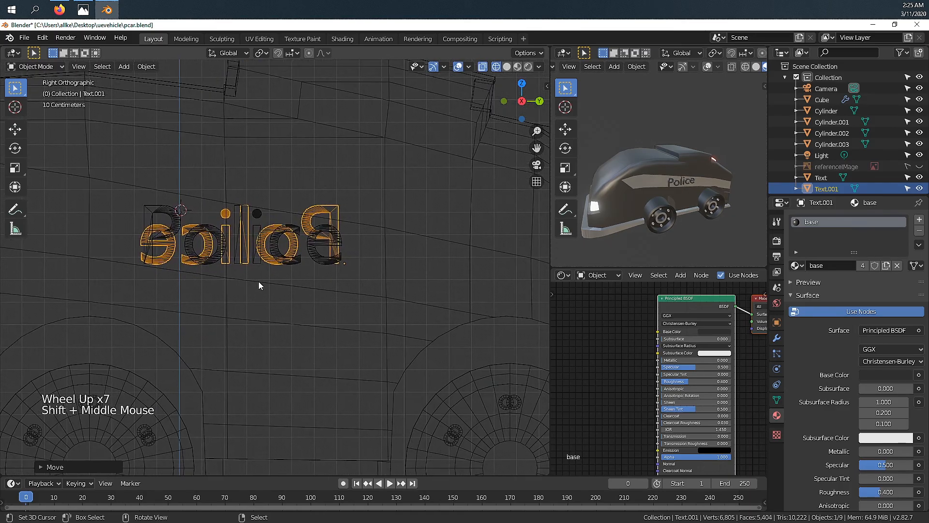
Adjust the height of the copied lettering along the Z axis on the opposite side's stripe
scroll(254, 279, "down", 9)
key("Tab")
key("Tab")
right_click(318, 262)
middle_click_drag(588, 174, 646, 167)
right_click(285, 255)
scroll(286, 255, "up", 7)
key("g")
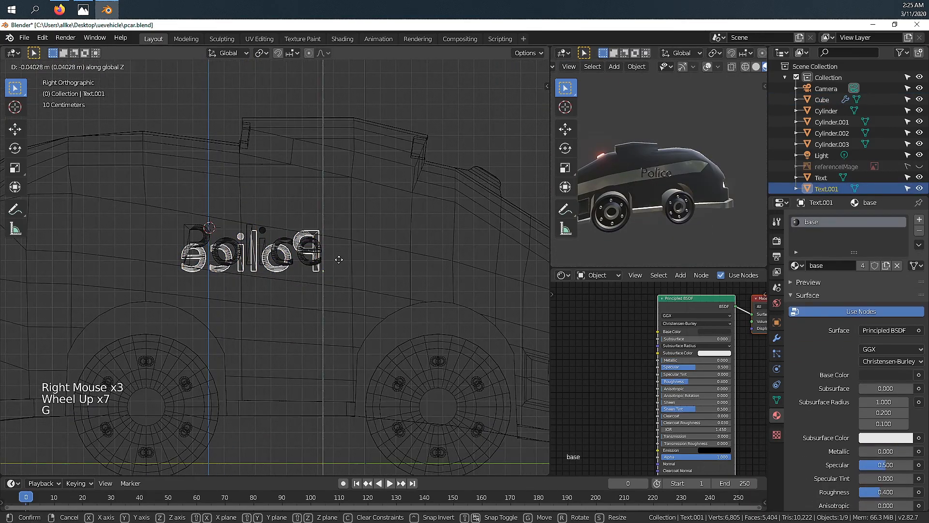
left_click(338, 257)
Rescale the copied lettering and reposition it on the stripe, then select the original lettering
key("s")
left_click(363, 271)
key("g")
left_click(318, 251)
right_click(316, 251)
middle_click_drag(610, 174, 655, 169)
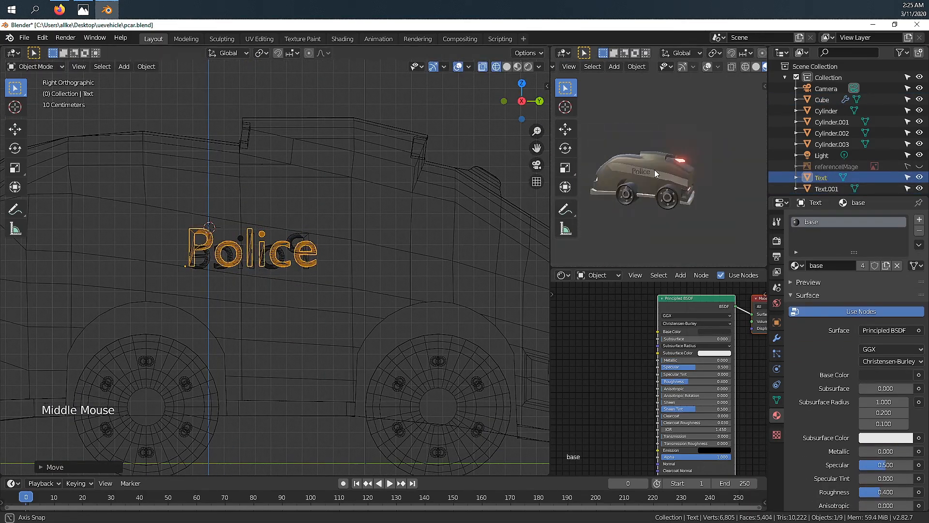
Join the two Police lettering meshes into one object
scroll(650, 171, "down", 2)
right_click(649, 170)
right_click(317, 252, "shift")
key("ctrl+j")
key("Tab")
key("Tab")
Select the car body and apply its modifiers
right_click(317, 252)
right_click(317, 251)
left_click(777, 323)
left_click(777, 337)
left_click(796, 235)
left_click(824, 250)
scroll(346, 291, "down", 6)
Join the Police lettering with the car body mesh
middle_click_drag(310, 271, 383, 300)
key("Tab")
key("Tab")
right_click(309, 264)
right_click(309, 264)
right_click(224, 219, "shift")
key("ctrl+j")
key("g")
right_click(435, 149)
Rename the Cube object as body
double_click(823, 100)
type("body")
key("Return")
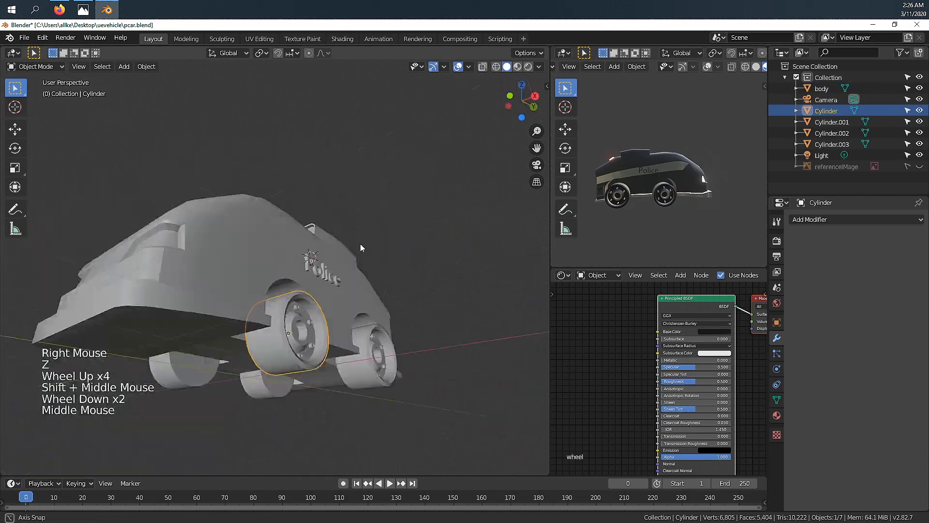
Rename the front left wheel object as FL
middle_click_drag(319, 360, 332, 350)
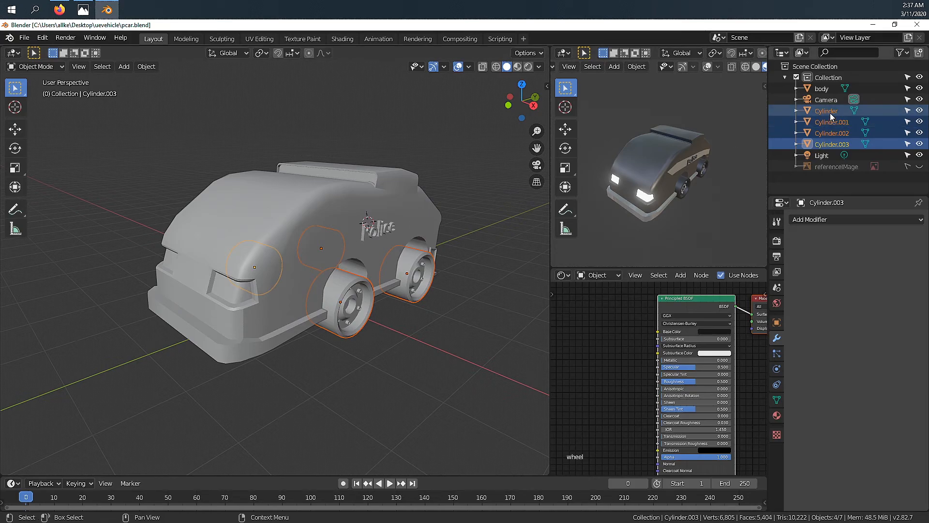
left_click(822, 89)
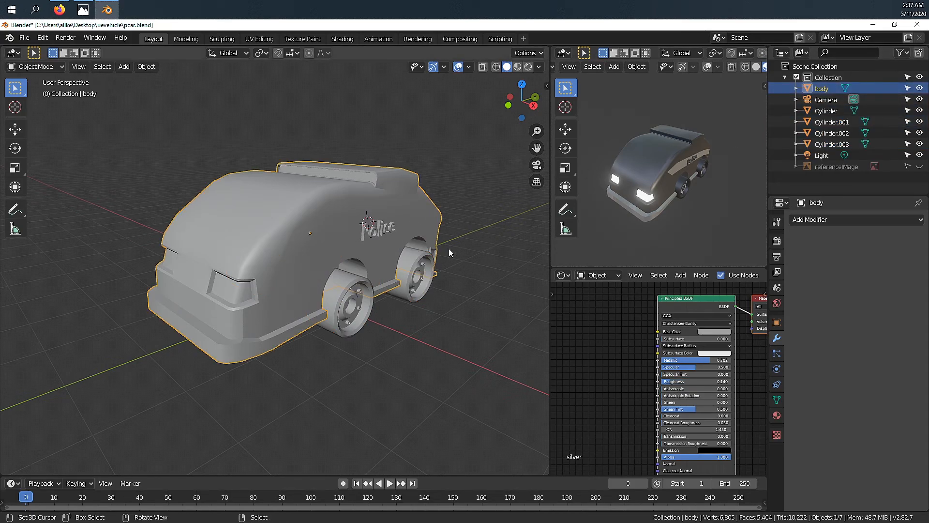
middle_click_drag(399, 323, 362, 329)
middle_click_drag(429, 309, 448, 326)
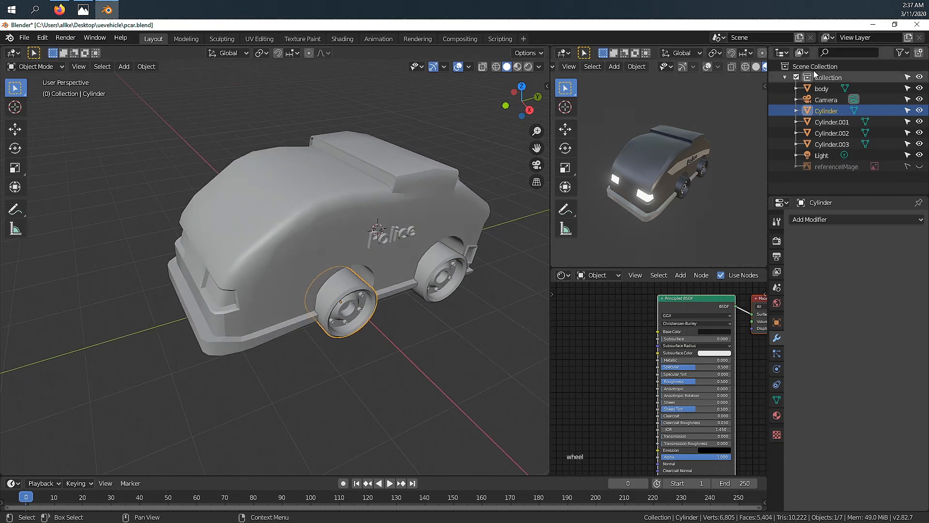
type("FL")
key("Return")
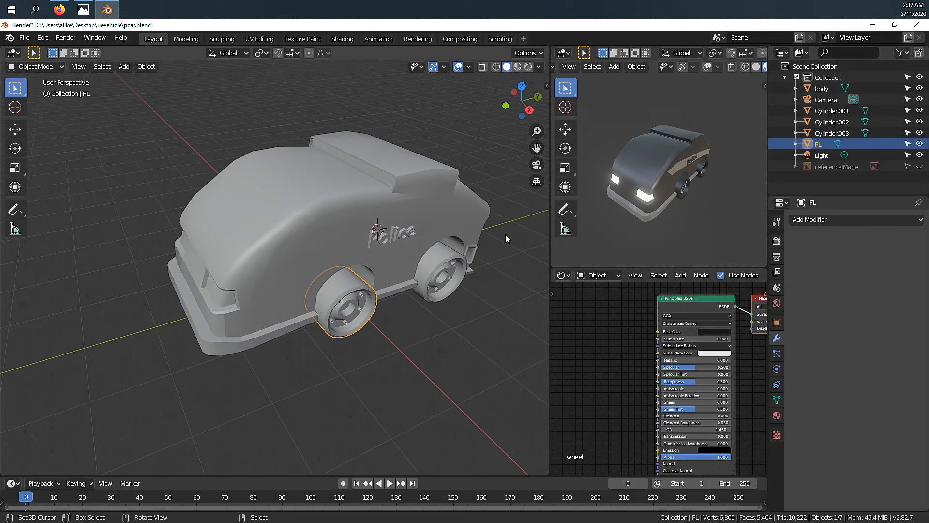
Rename the rear left wheel object as RL
left_click(460, 265)
double_click(834, 110)
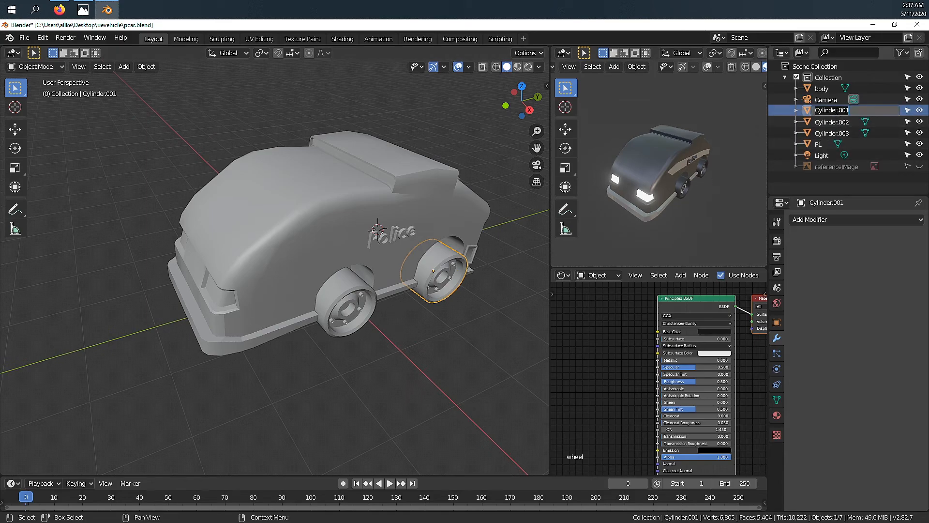
type("RL")
key("Return")
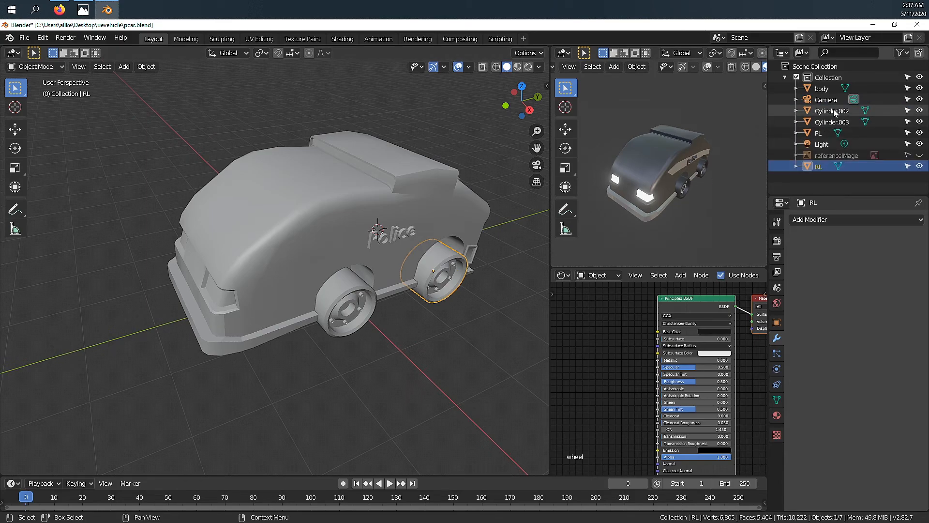
Rename the front right wheel object as FR
middle_click_drag(367, 191, 368, 271)
scroll(385, 228, "down", 3)
left_click(357, 298)
double_click(832, 122)
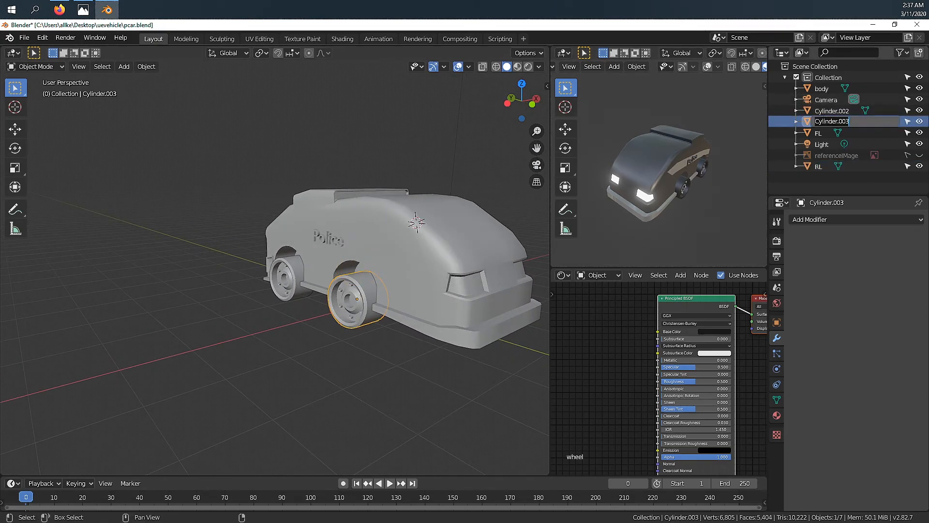
type("FR")
key("Return")
Rename the rear right wheel object as RR and save the file
left_click(286, 280)
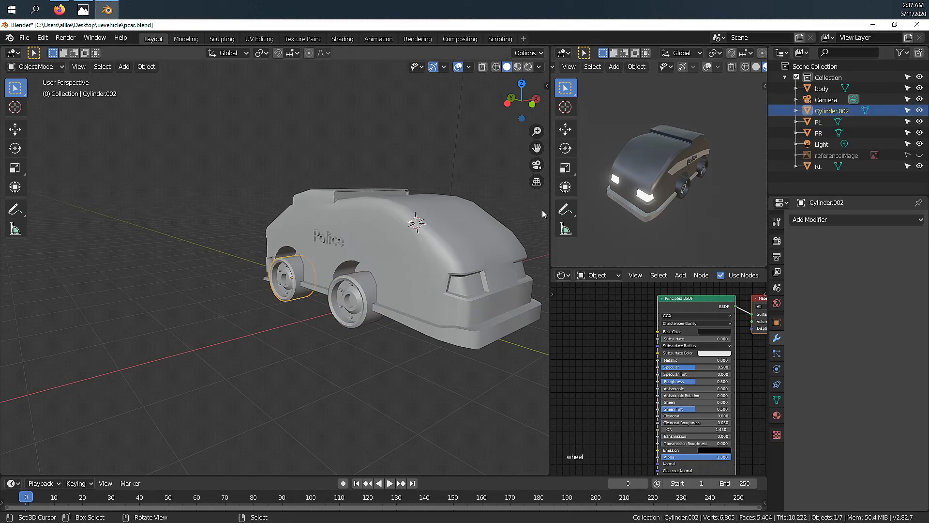
double_click(829, 110)
type("RR")
key("Return")
middle_click_drag(521, 266, 347, 239)
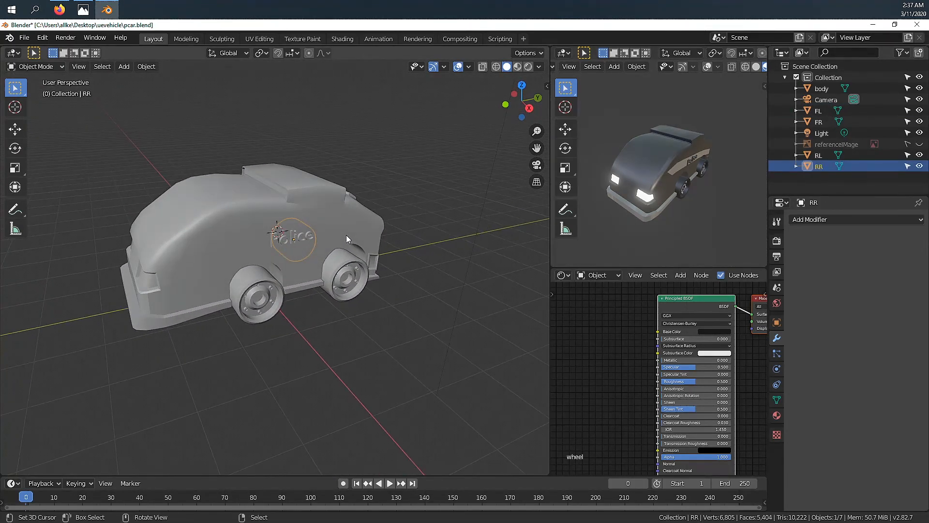
middle_click_drag(287, 272, 332, 228)
key("ctrl+s")
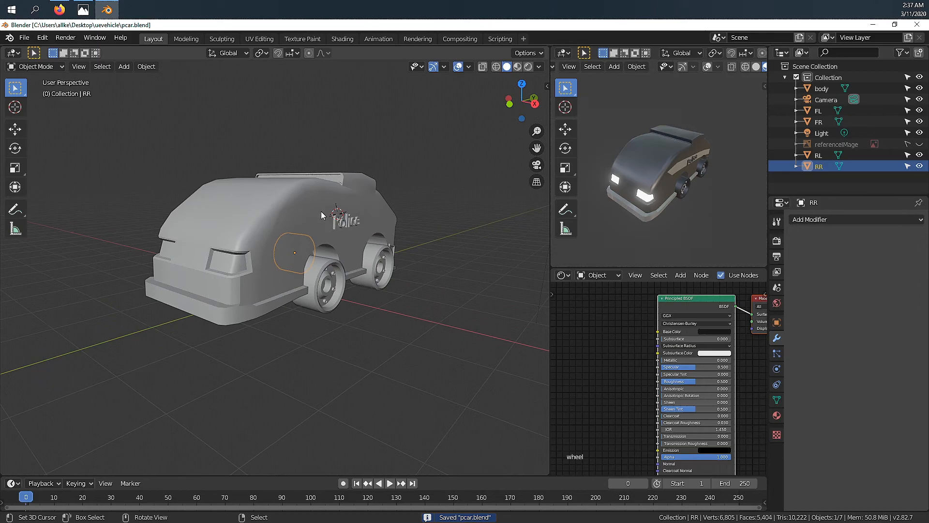
Select the car body and all four wheels and rotate them 180° about the Z axis
middle_click_drag(254, 185, 293, 268)
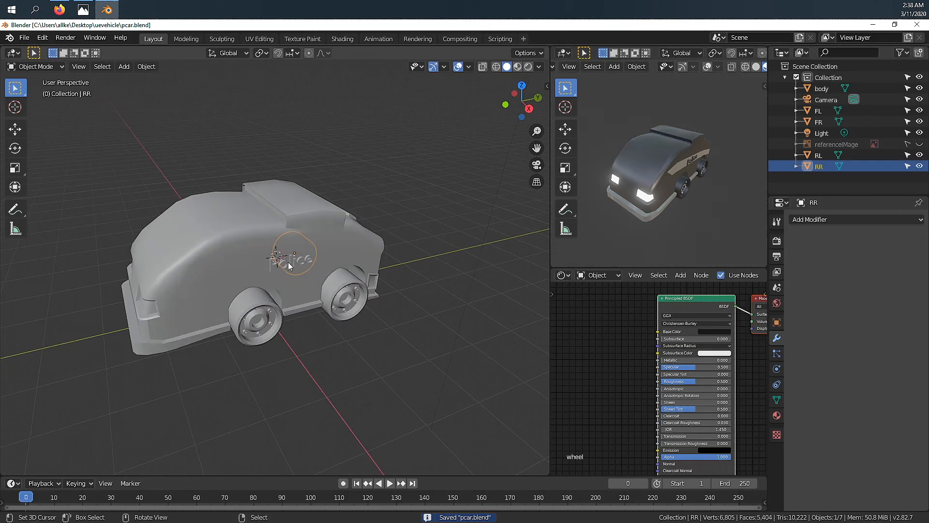
middle_click_drag(303, 207, 240, 254)
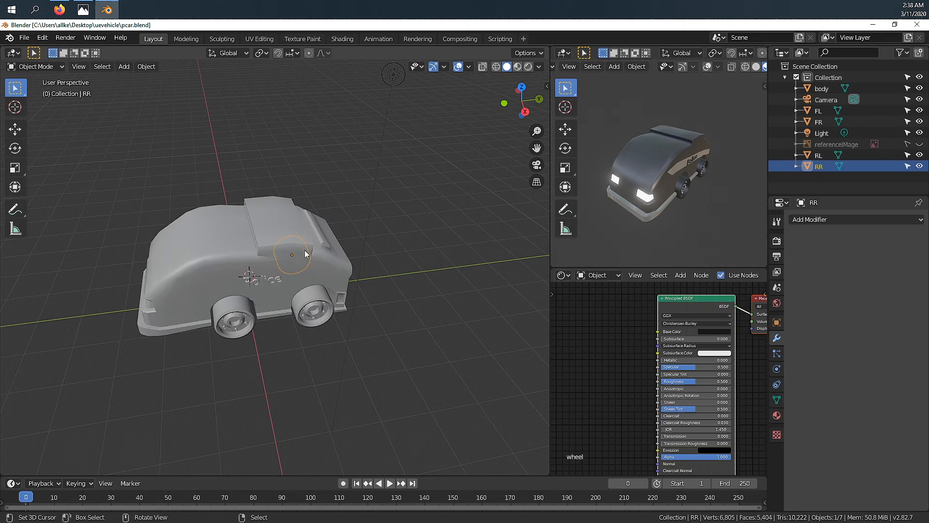
middle_click_drag(405, 275, 431, 256)
left_click(431, 256)
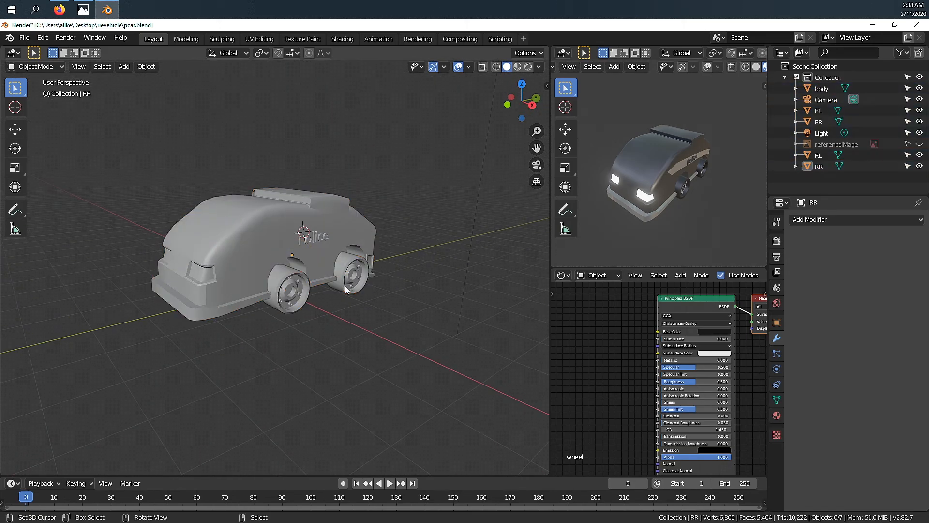
key("a")
key("alt+a")
left_click_drag(139, 159, 395, 359)
type("rz")
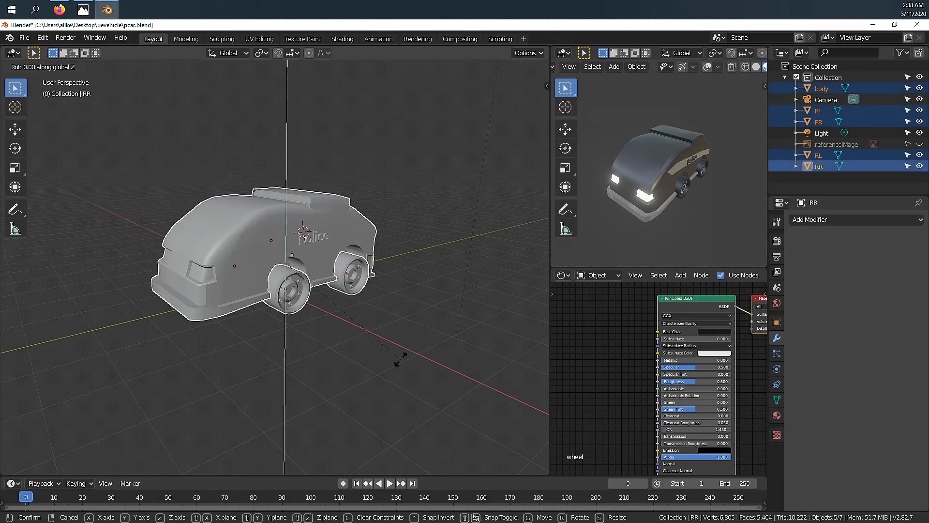
type("180")
key("Return")
scroll(379, 305, "down", 2)
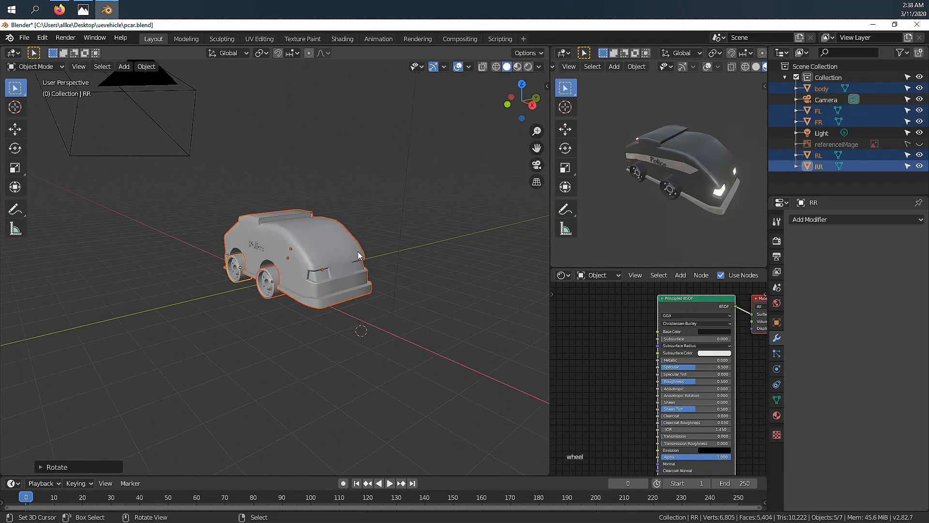
Check the car body's location, rotation, scale and dimensions
left_click(359, 252)
middle_click_drag(468, 300, 335, 298)
key("n")
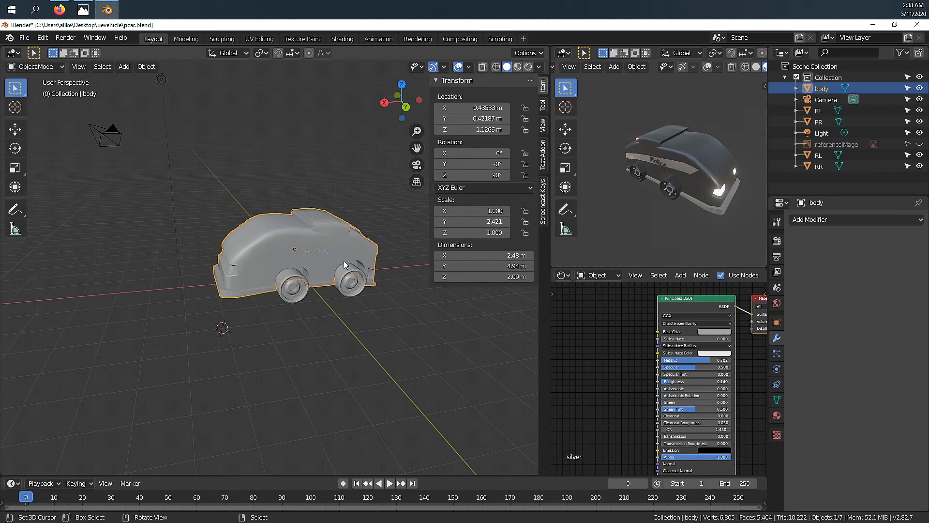
key("n")
scroll(336, 269, "up", 2)
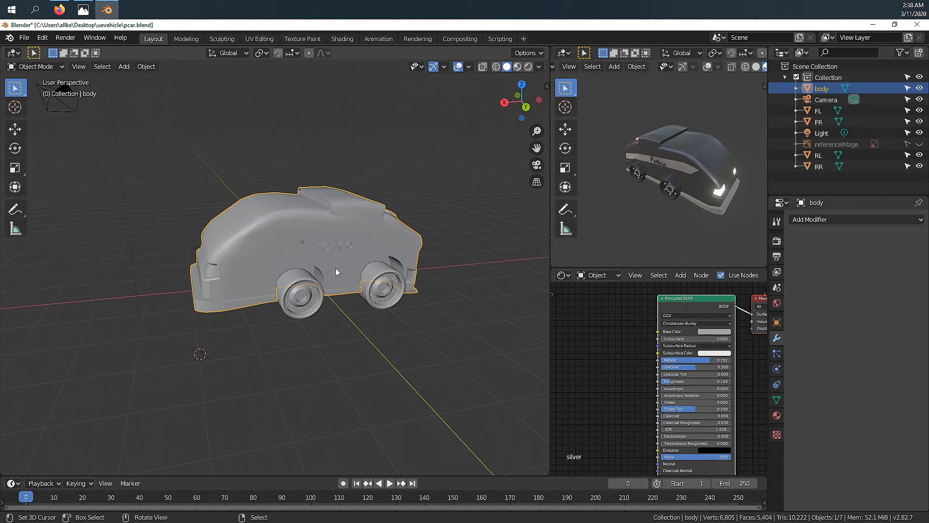
Apply the rotation and scale of the front left wheel
mouse_move(325, 263)
middle_mouse_down()
mouse_move(306, 217)
mouse_move(301, 265)
mouse_move(333, 266)
mouse_move(323, 275)
middle_mouse_up()
left_click(268, 284)
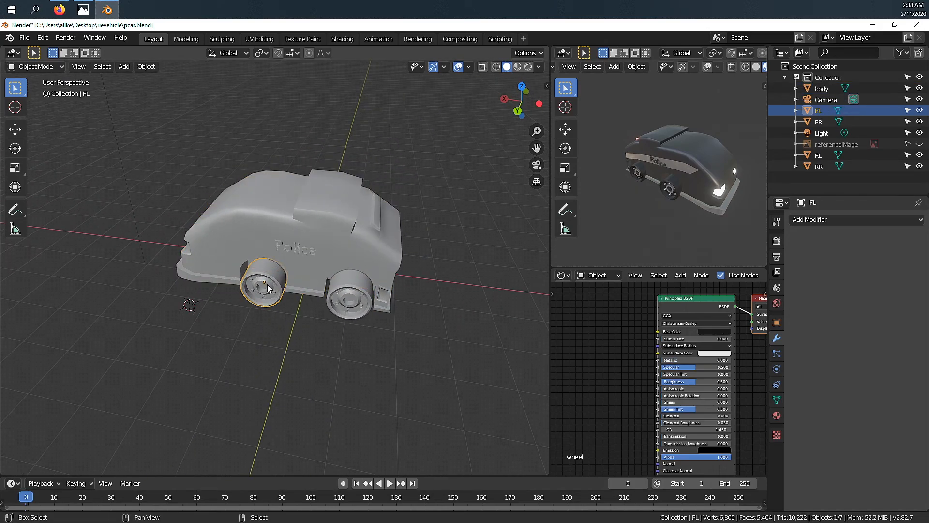
key("ctrl+a")
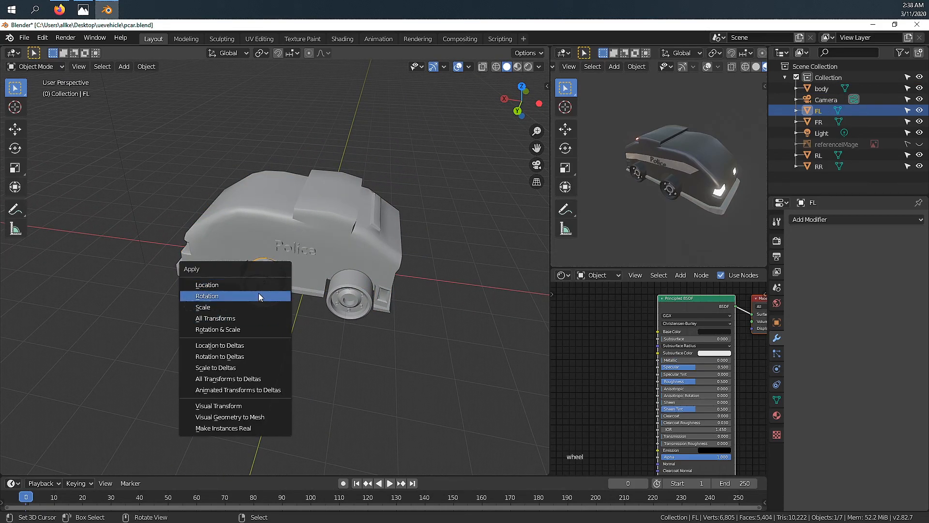
left_click(259, 286)
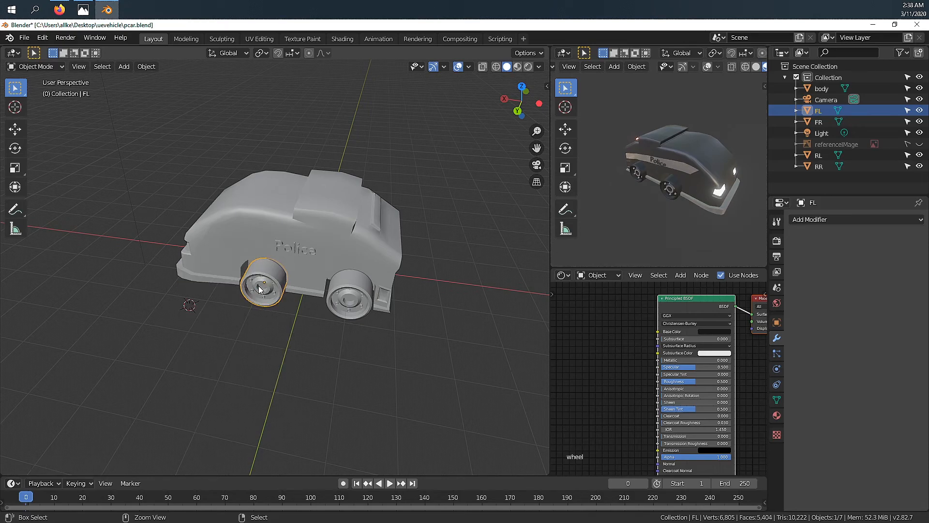
key("ctrl+a")
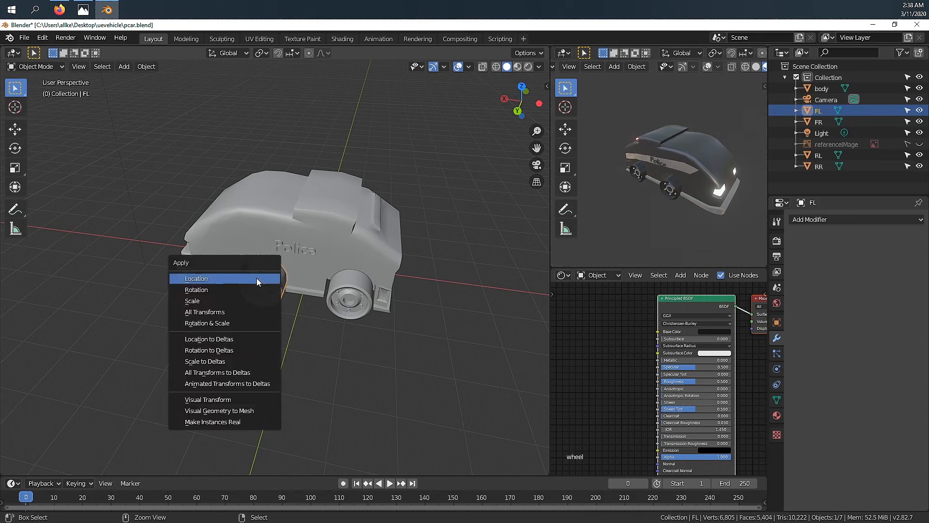
left_click(255, 290)
key("ctrl+a")
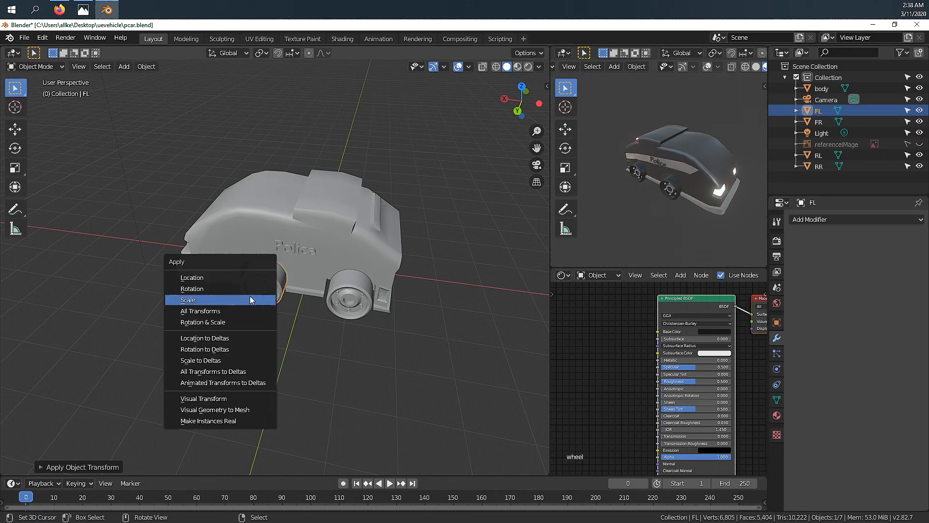
left_click(251, 299)
Apply the rotation and scale of the rear left wheel
left_click(344, 291)
key("ctrl+a")
left_click(344, 288)
key("ctrl+a")
left_click(343, 285)
Apply the rotation and scale of the car body
left_click(330, 259)
key("ctrl+a")
left_click(318, 244)
key("ctrl+a")
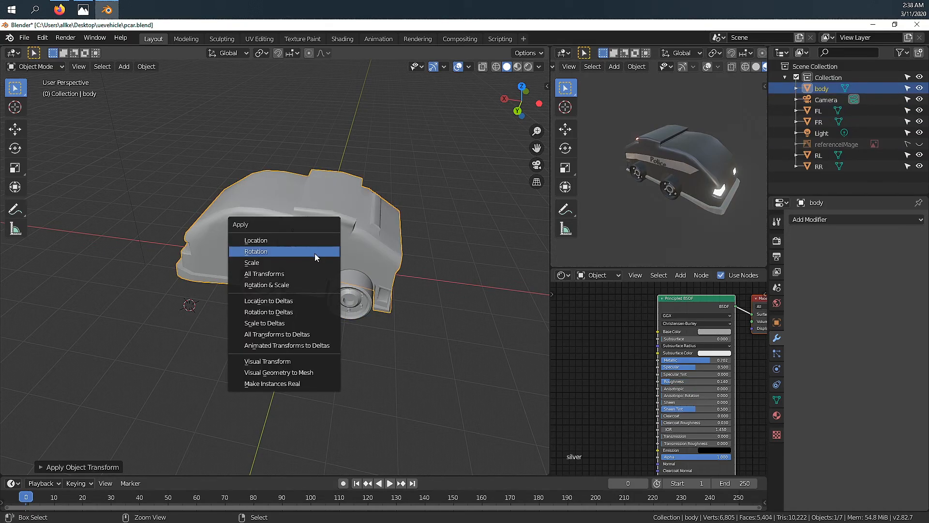
left_click(312, 261)
Apply the rotation and scale of the rear right wheel
middle_click_drag(312, 261, 220, 250)
left_click(266, 283)
key("ctrl+a")
left_click(266, 282)
key("ctrl+a")
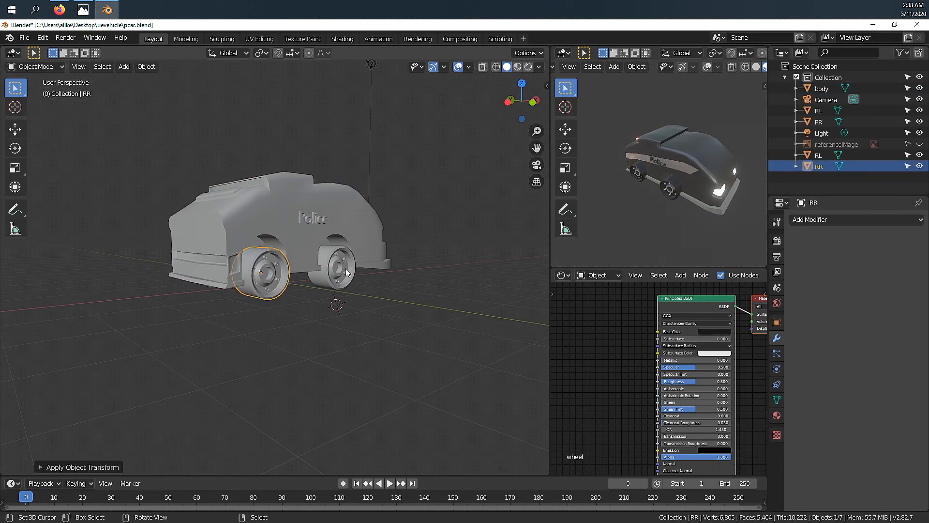
Apply the rotation and scale of the front right wheel
left_click(346, 272)
key("ctrl+a")
left_click(345, 273)
key("ctrl+a")
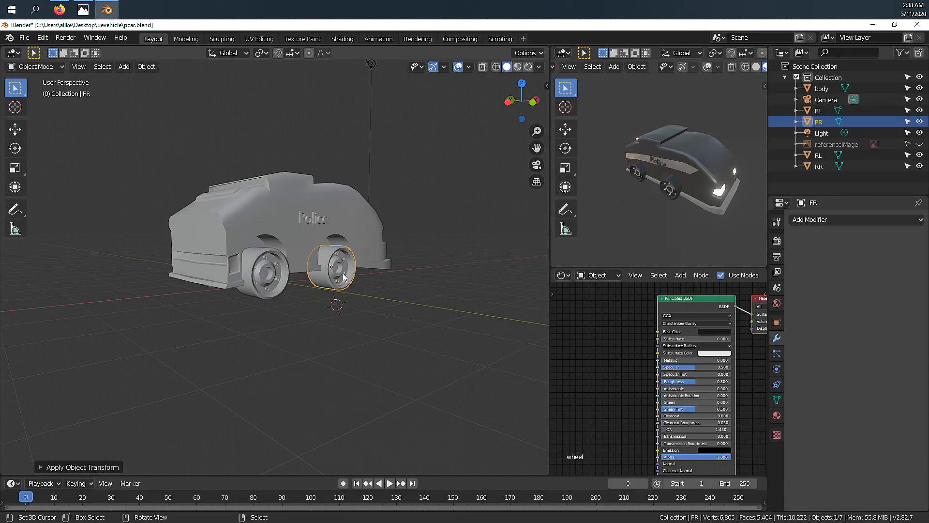
Check the transform values of the front right wheel and the car body
key("n")
key("n")
left_click(274, 234)
key("n")
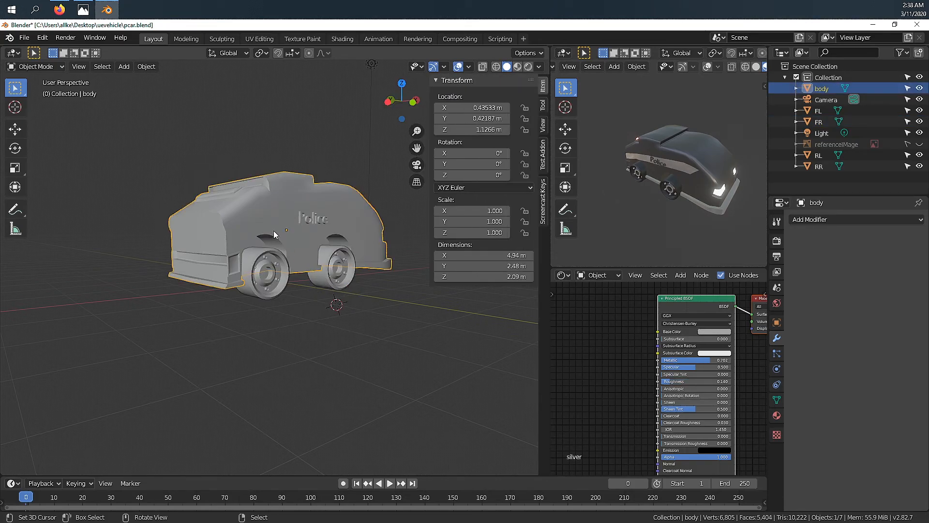
key("n")
middle_click_drag(188, 240, 385, 251)
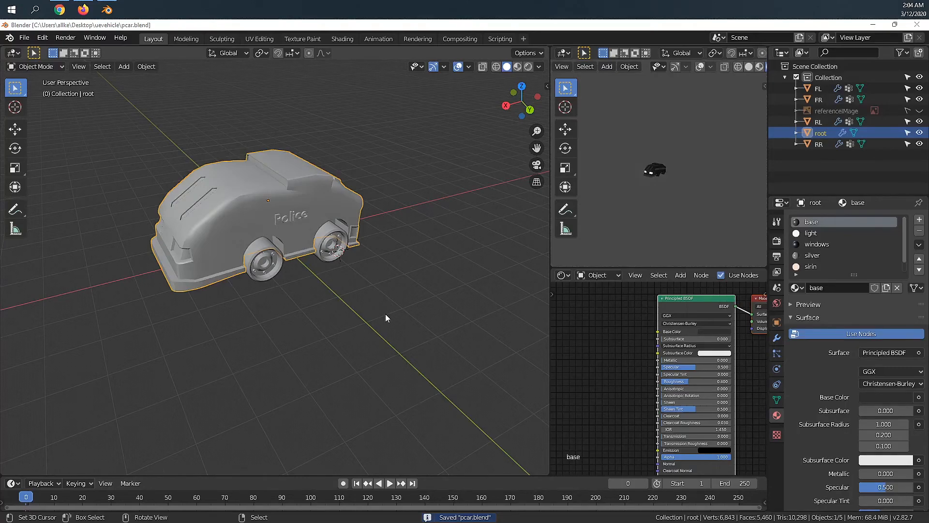
Snap the 3D cursor to the selected root car body's origin
middle_click_drag(385, 318, 388, 324)
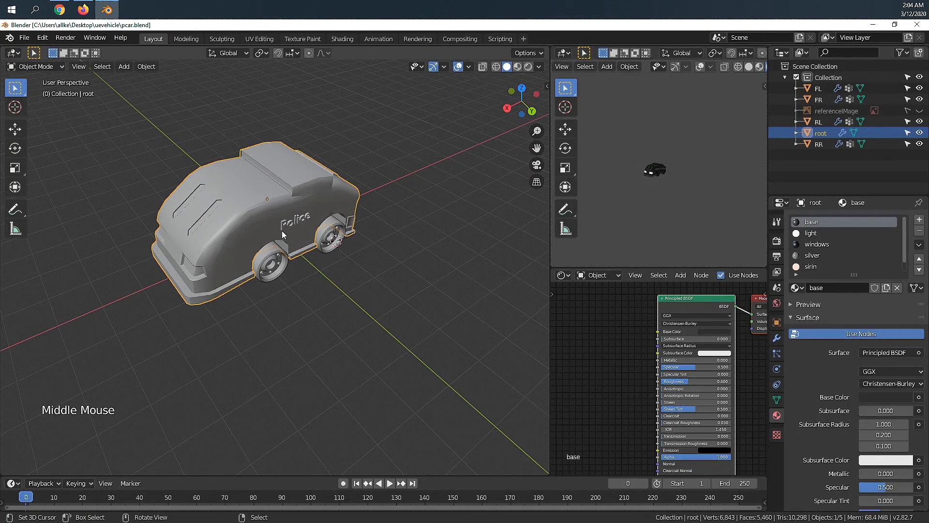
right_click(221, 168)
middle_click_drag(221, 168, 314, 215)
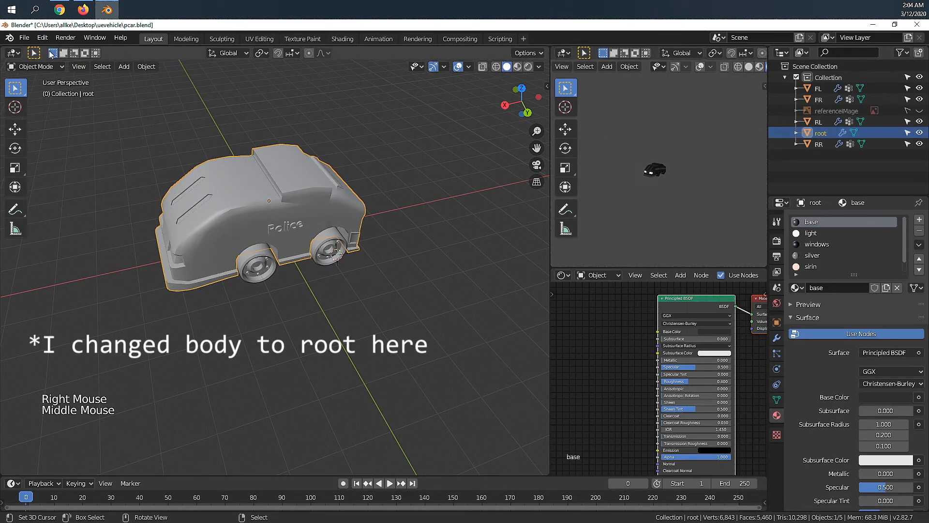
left_click(146, 66)
mouse_move(166, 136)
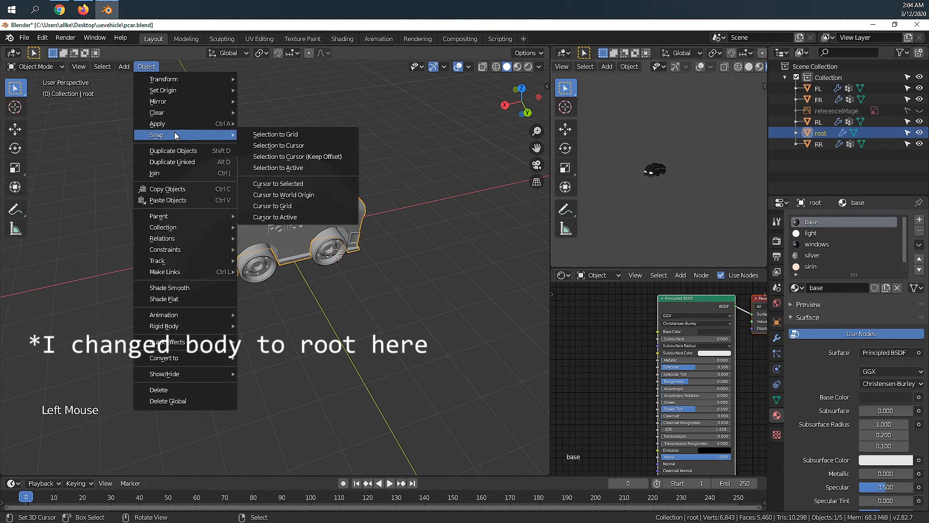
left_click(300, 184)
middle_click_drag(328, 280, 254, 163)
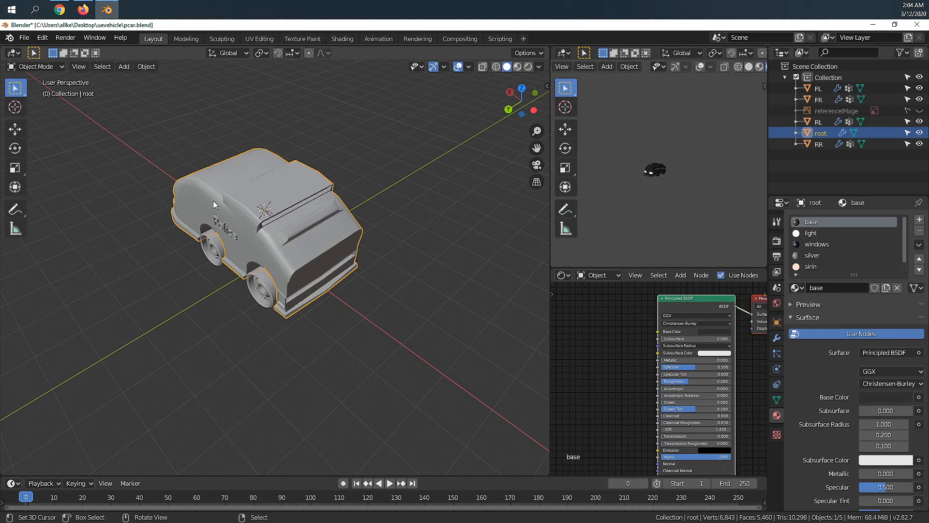
key("shift+s")
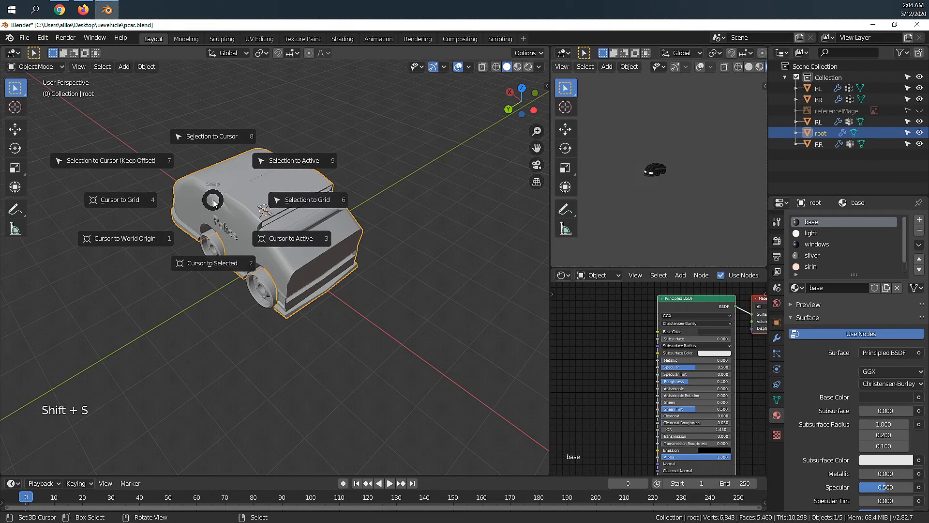
left_click(228, 201)
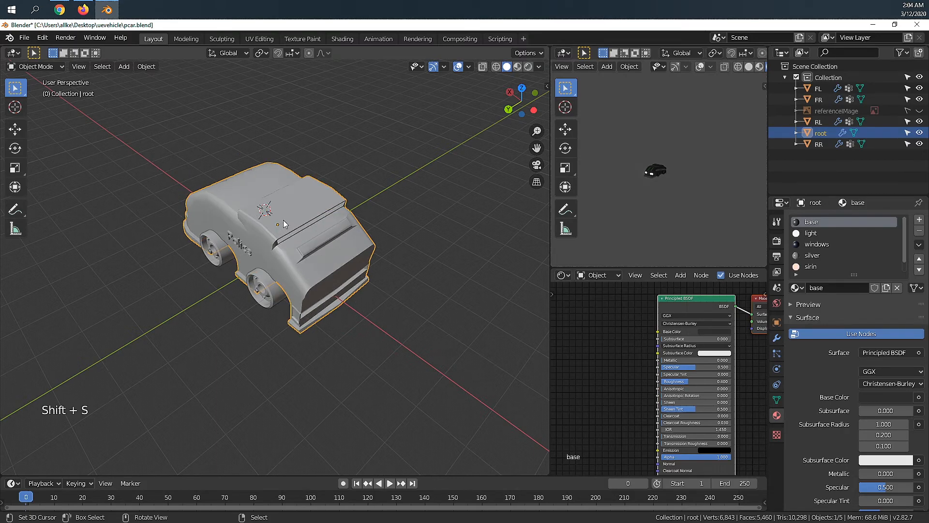
key("ctrl+z")
Add an armature at the 3D cursor and turn on its Axes and In Front viewport display
key("shift+a")
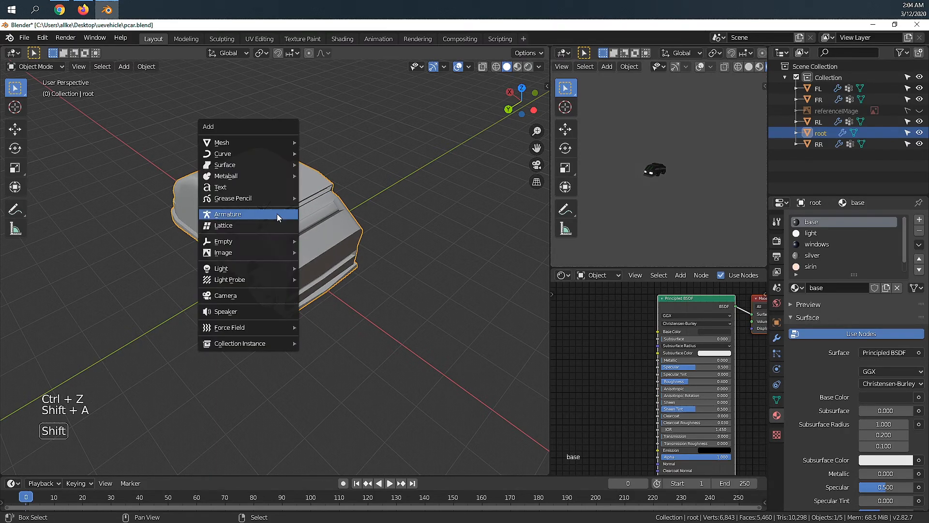
left_click(276, 213)
middle_click_drag(192, 251, 294, 246)
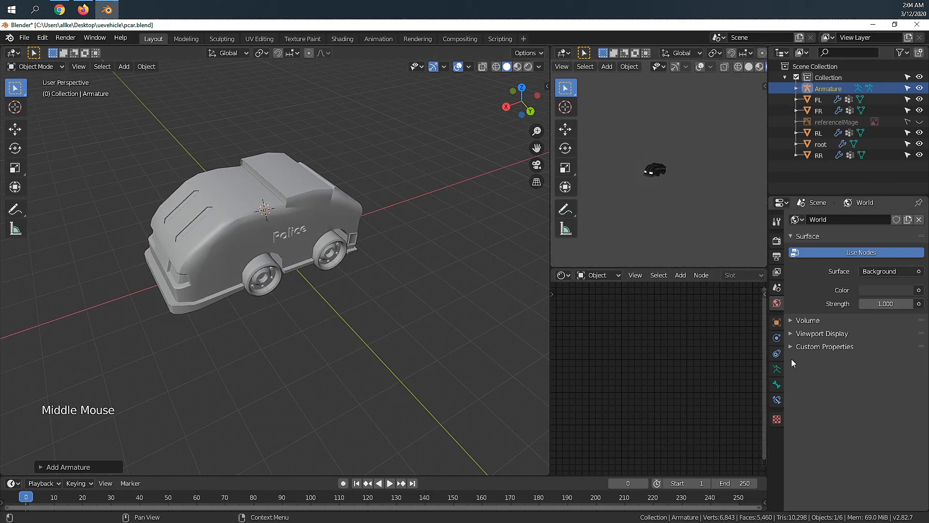
left_click(777, 369)
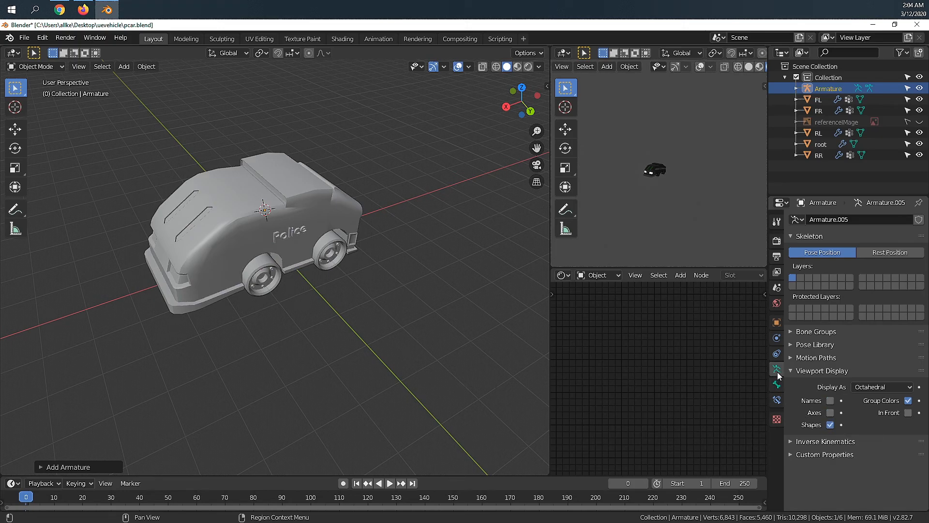
left_click(830, 413)
left_click(908, 413)
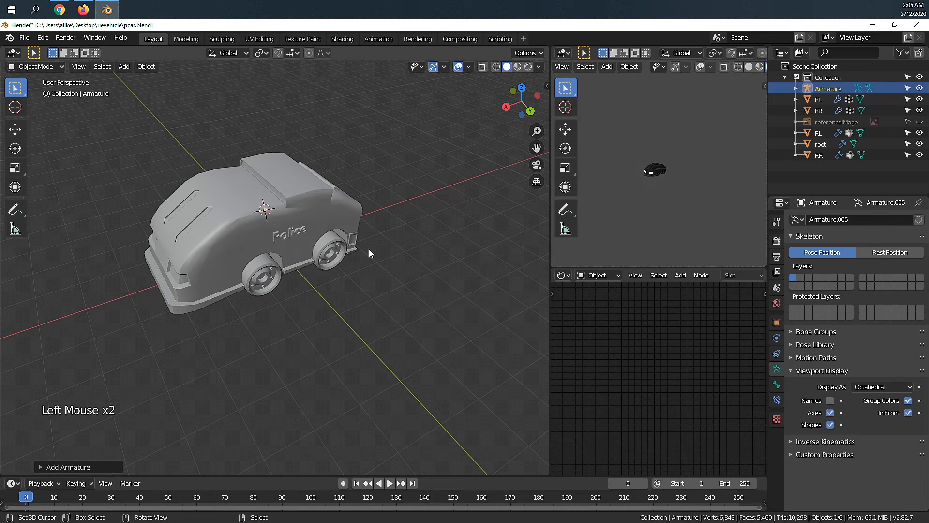
Set the armature's scale to 100 on the X, Y and Z axes
middle_click_drag(358, 257, 350, 252)
key("n")
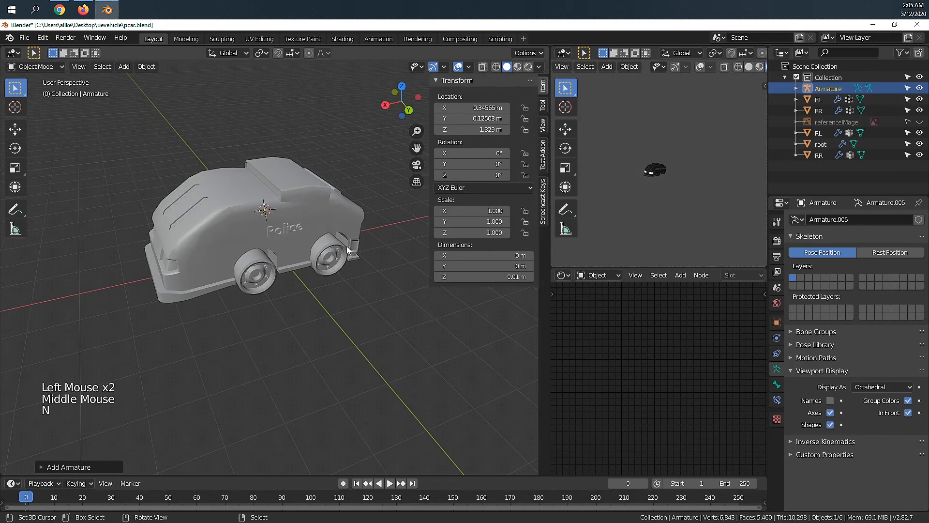
left_click(492, 212)
type("100")
left_click(492, 222)
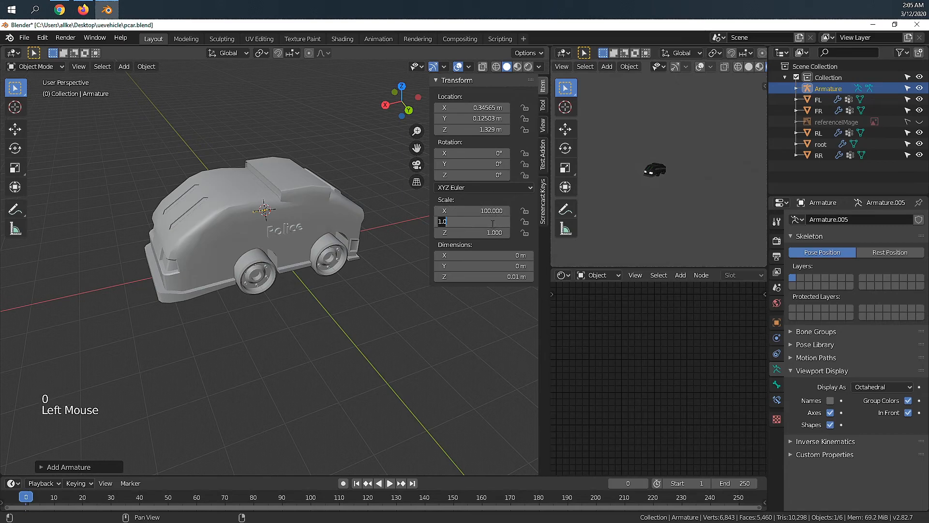
type("100")
left_click(492, 232)
type("100")
middle_click_drag(341, 218, 281, 207)
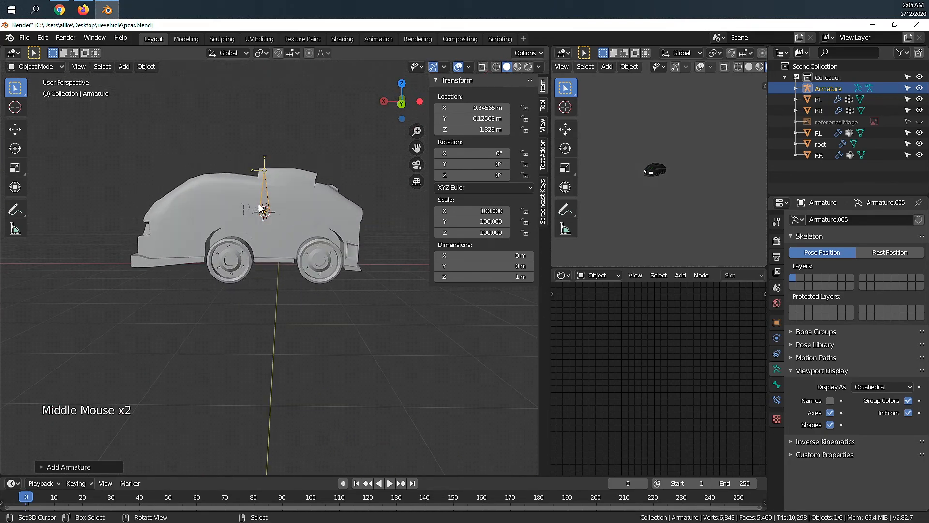
middle_click_drag(265, 212, 306, 212)
scroll(318, 209, "up", 2, "shift")
middle_click_drag(274, 167, 247, 168)
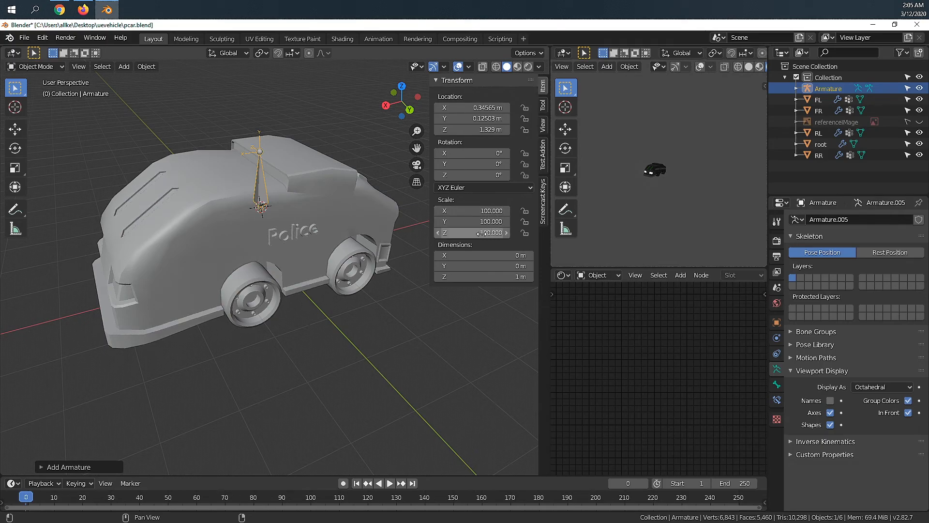
middle_click_drag(219, 209, 241, 200)
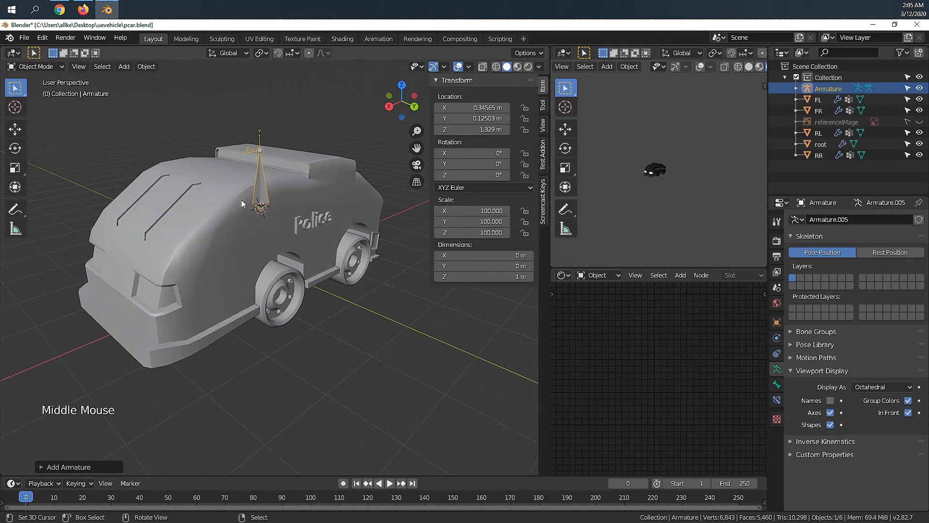
Try enlarging the root body and all four wheels together to about 2.45 times their size, and undo the resize
right_click(288, 292)
right_click(326, 283, "shift")
right_click(366, 268, "shift")
scroll(366, 268, "down", 3)
middle_click_drag(366, 268, 226, 294)
right_click(222, 300, "shift")
right_click(200, 260, "shift")
key("s")
left_click(444, 363)
scroll(435, 356, "down", 3)
middle_click_drag(435, 356, 250, 222)
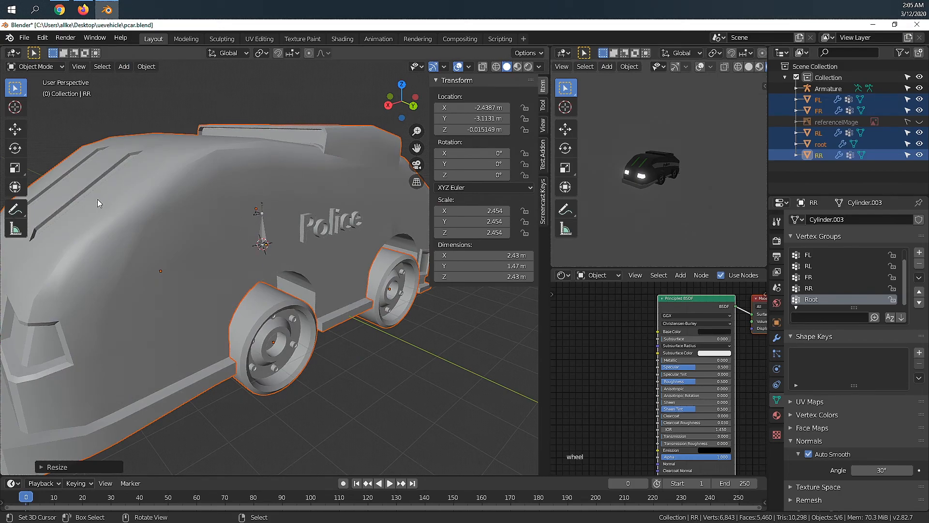
key("ctrl+z")
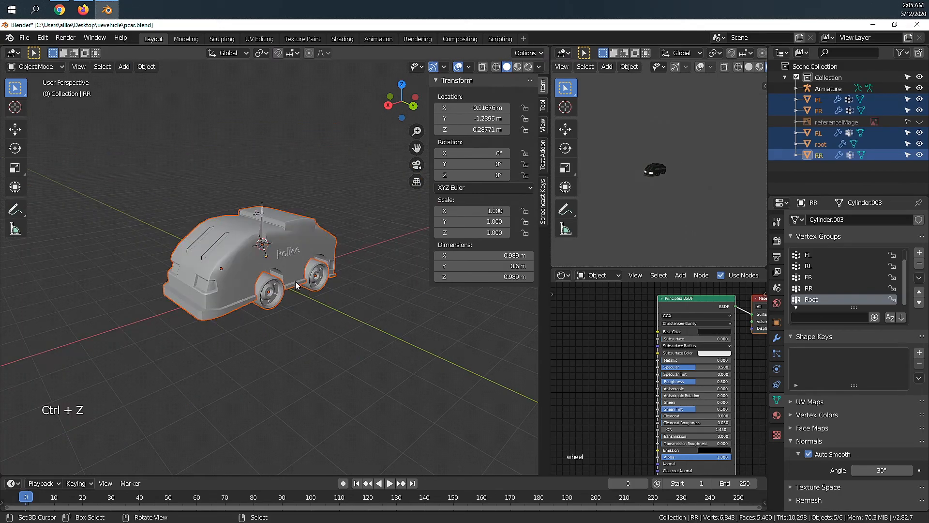
Try shrinking the root body and all four wheels to a scale of about 0.178, and undo the resize
scroll(395, 351, "up", 3)
key("s")
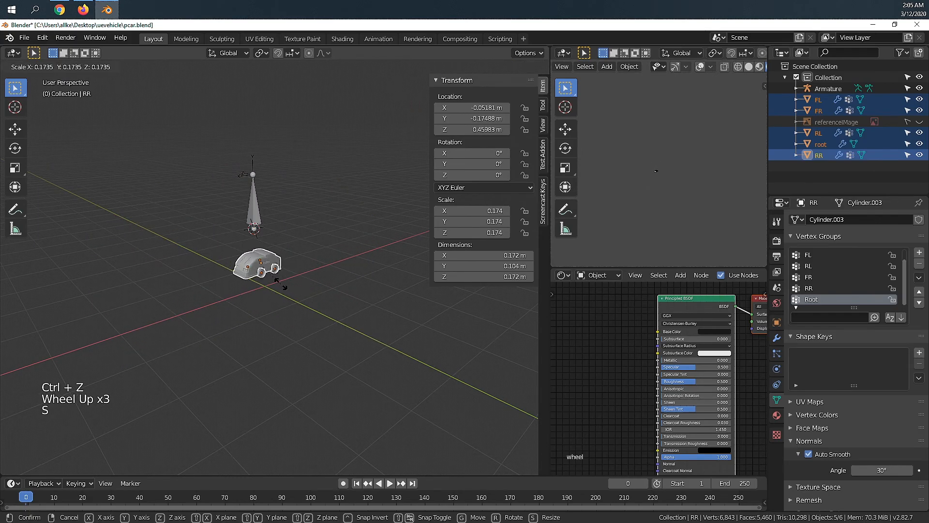
left_click(288, 284)
scroll(287, 283, "up", 4)
scroll(222, 139, "up", 2)
scroll(224, 137, "down", 3)
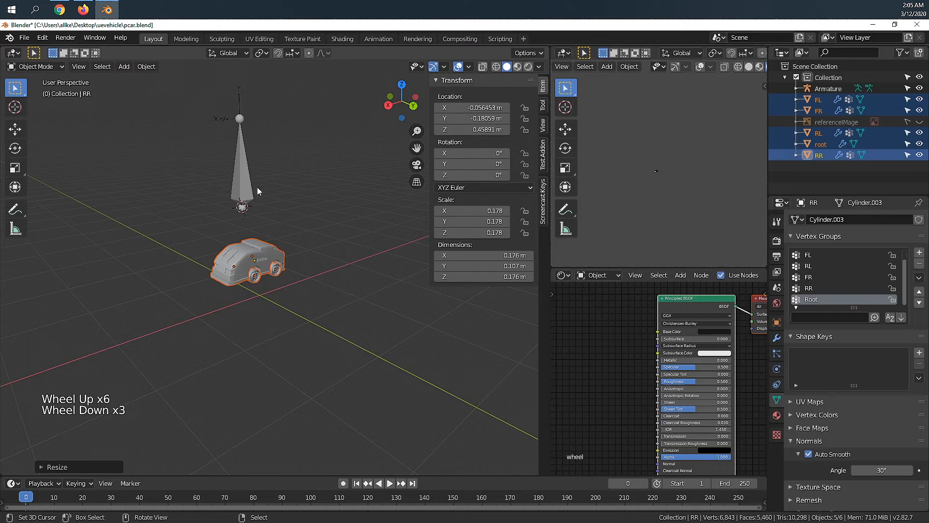
scroll(234, 209, "down", 3)
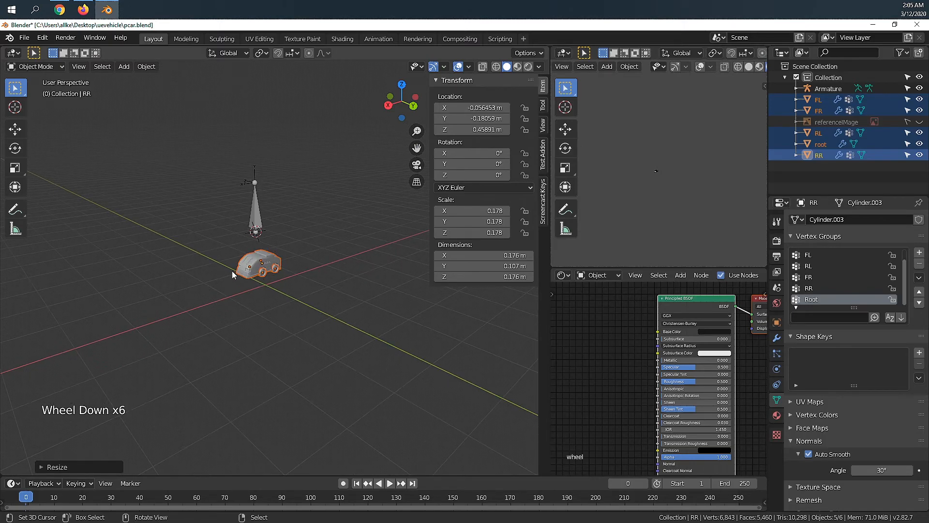
key("ctrl+z")
Select the root body and the armature in turn to compare their location and scale values
middle_click_drag(323, 238, 259, 228)
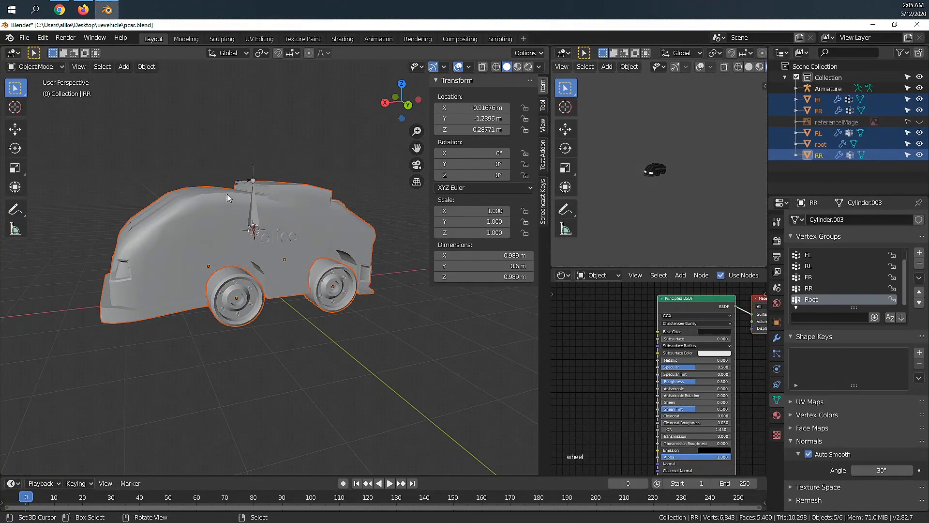
right_click(216, 228)
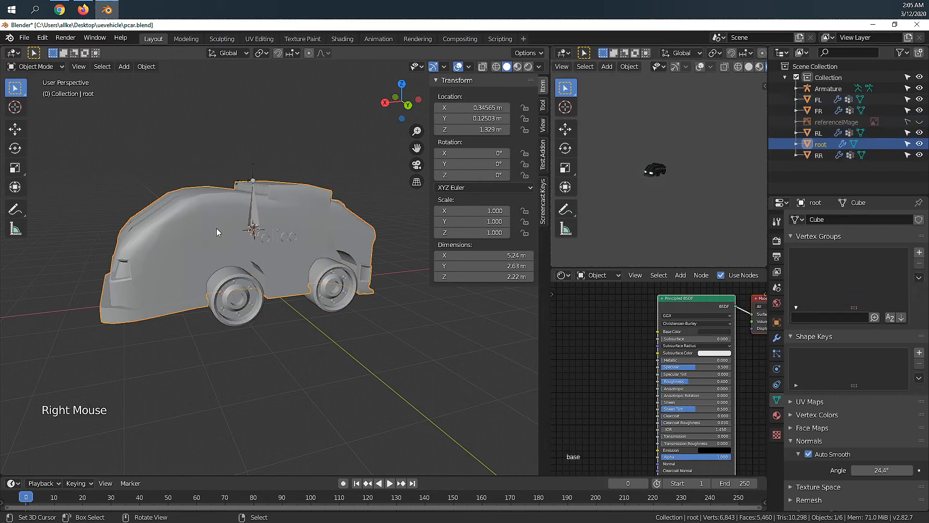
middle_click_drag(218, 211, 189, 228)
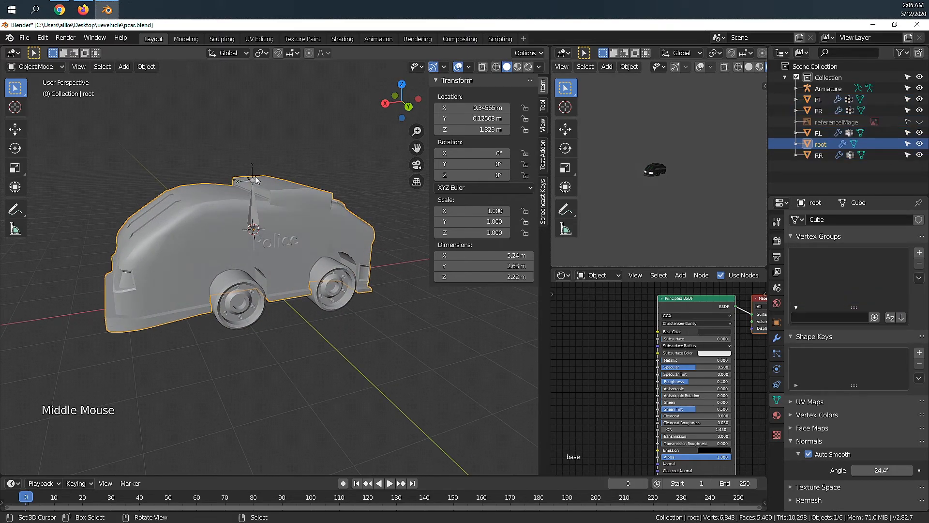
right_click(253, 223)
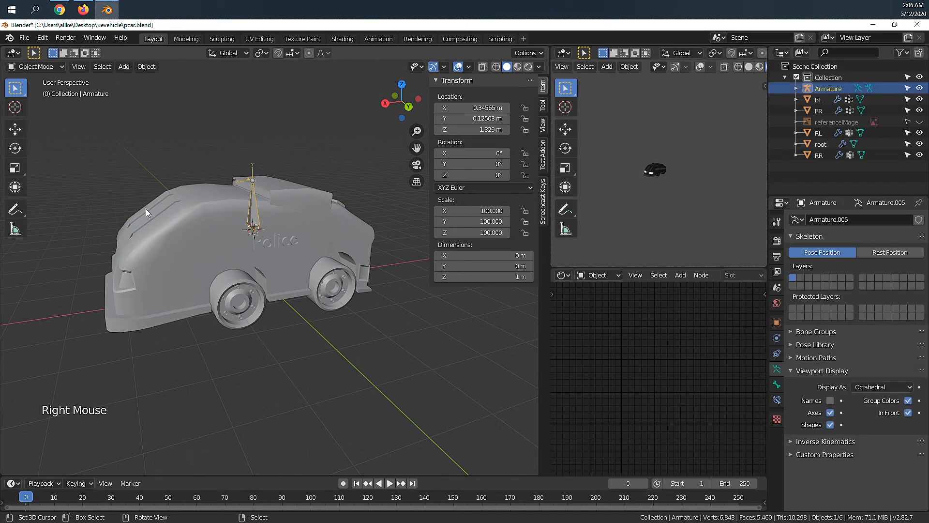
middle_click_drag(233, 197, 271, 214)
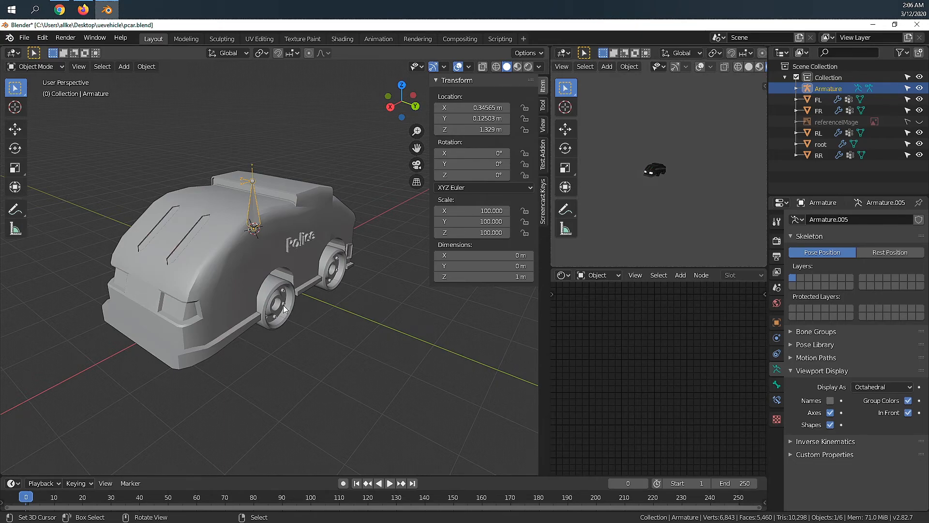
Rotate the armature about the global X axis so its bone points along the positive Y axis
key("n")
right_click(254, 262)
right_click(255, 203)
middle_click_drag(277, 271, 332, 276)
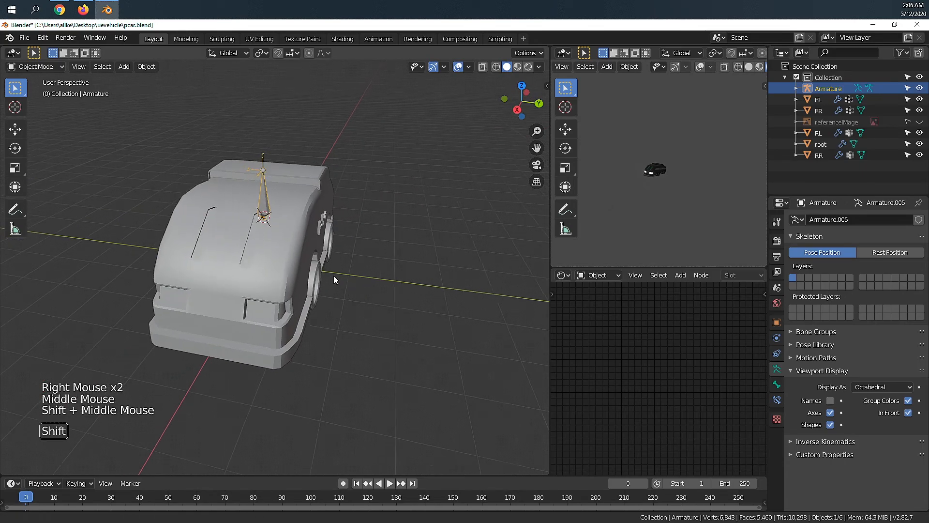
middle_click_drag(363, 311, 323, 310)
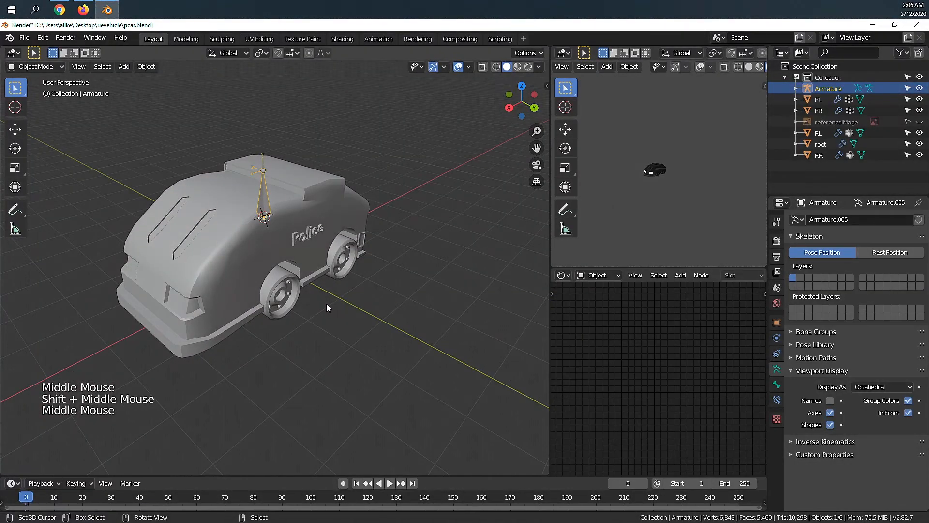
key("r")
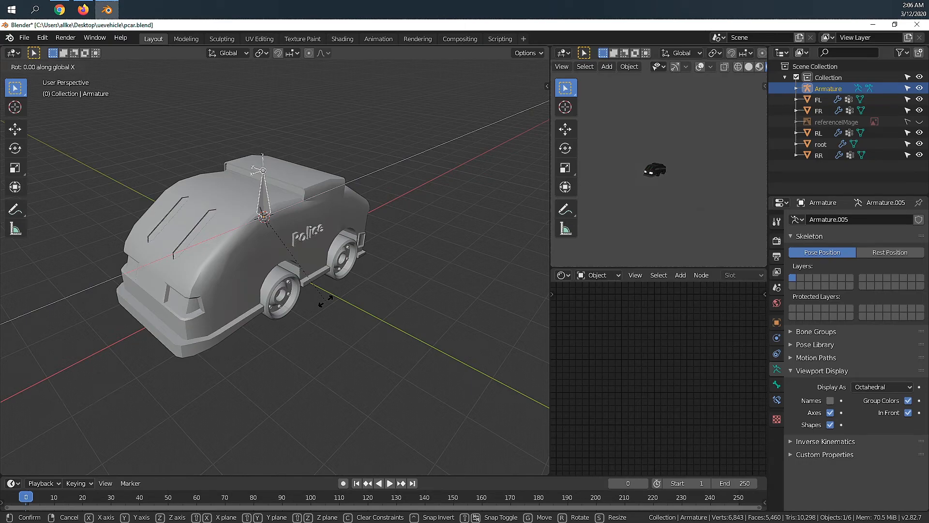
left_click(326, 301)
middle_click_drag(329, 301, 340, 274)
Extrude a second bone along the global Y axis from the tip of the armature's first bone
key("Tab")
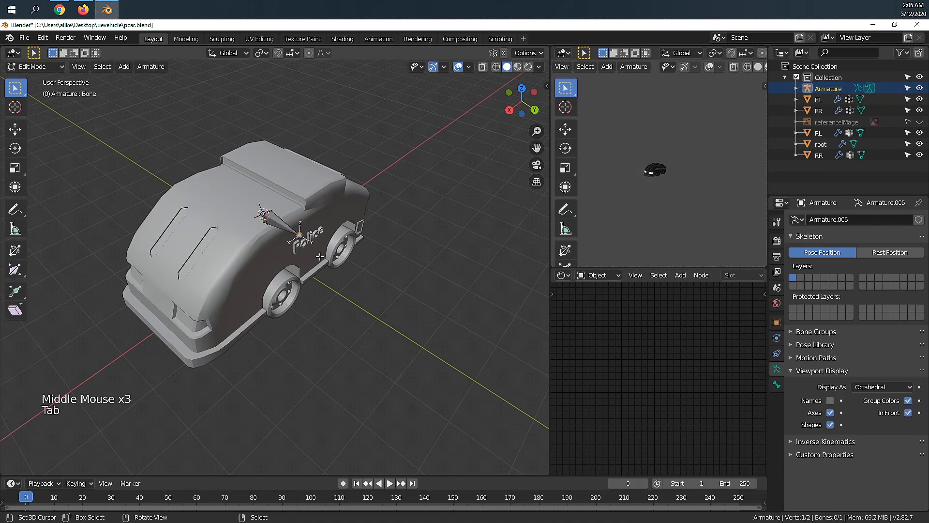
key("e")
key("y")
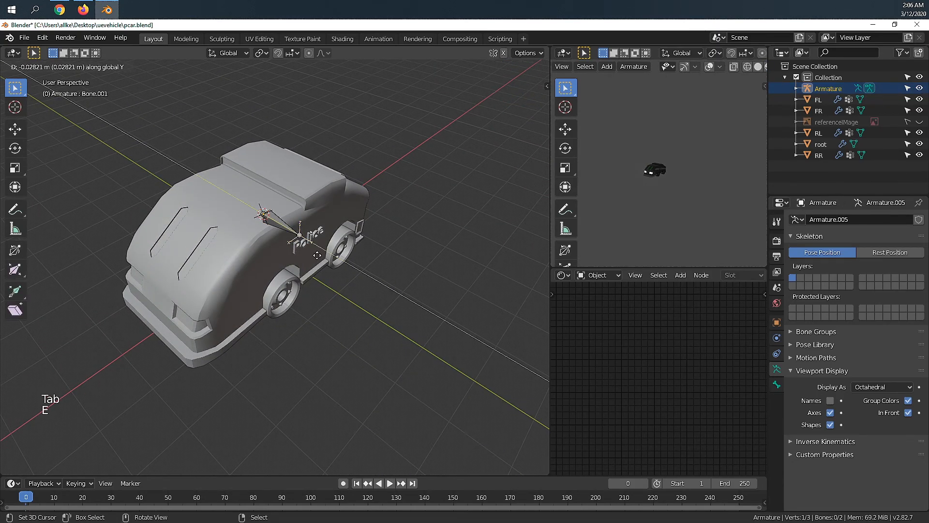
left_click(370, 291)
middle_click_drag(369, 288, 398, 294)
scroll(316, 281, "up", 3)
scroll(398, 294, "down", 1)
Disconnect the extruded bone from the first bone while keeping it parented
right_click(289, 247)
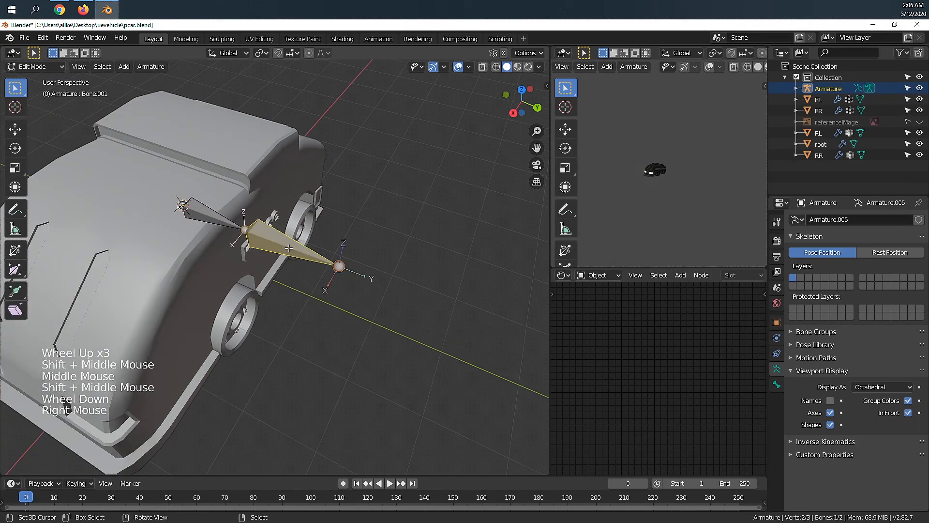
key("alt+p")
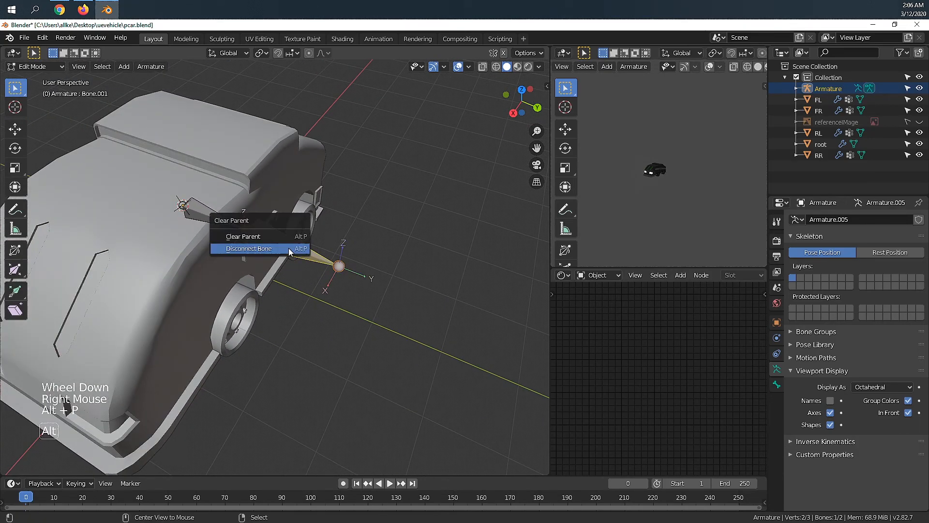
left_click(288, 248)
Duplicate the disconnected bone three times, placing the copies in a row towards the car's rear
scroll(288, 248, "down", 3)
middle_click_drag(289, 247, 268, 234)
scroll(269, 279, "up", 3)
middle_click_drag(362, 267, 329, 295, "shift")
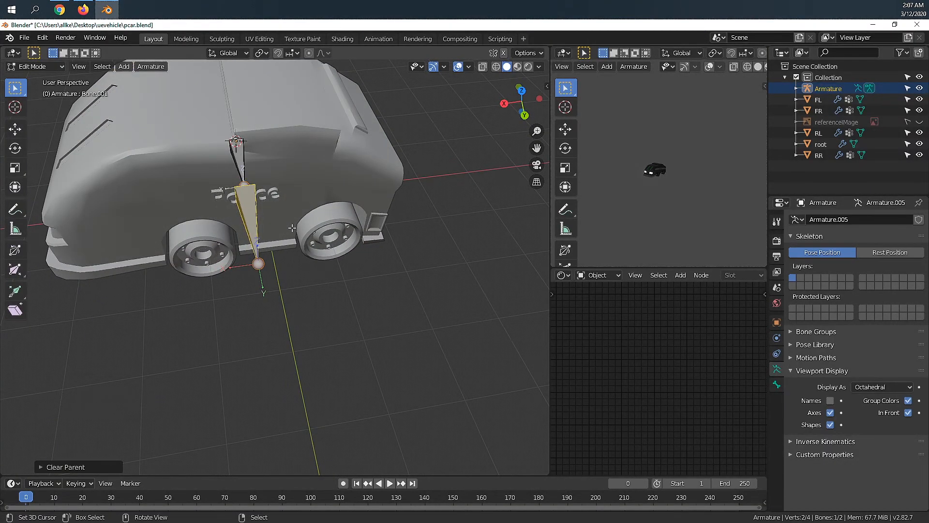
key("shift+d")
left_click(324, 233)
key("shift+d")
left_click(349, 232)
key("shift+d")
left_click(377, 228)
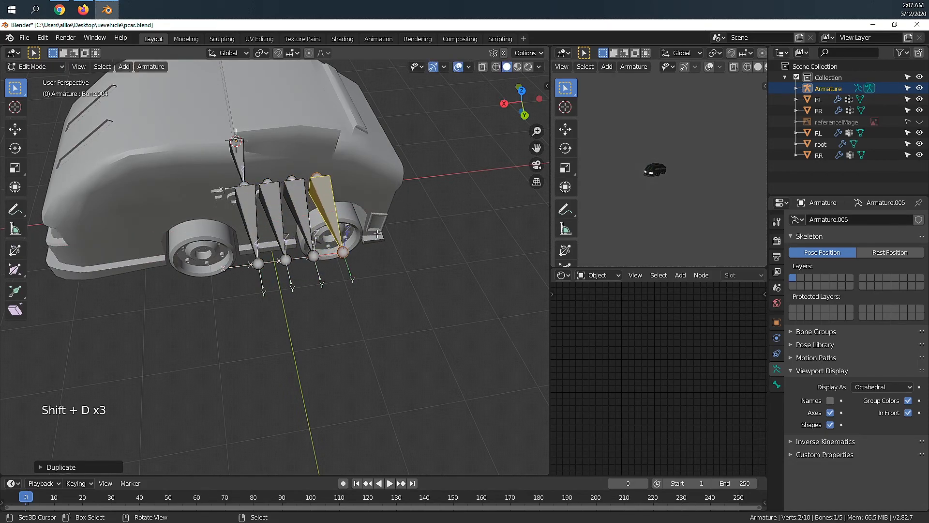
Select the armature's first bone and save the file
key("Tab")
key("Tab")
right_click(241, 151)
middle_click_drag(241, 151, 214, 153)
key("ctrl+s")
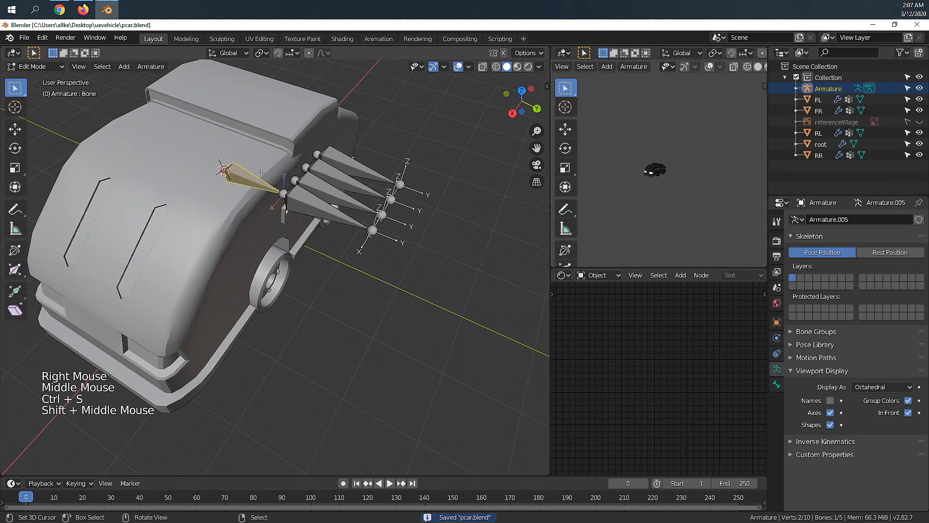
Expand the armature's bone hierarchy and rename the parent bone to Root
left_click(796, 88)
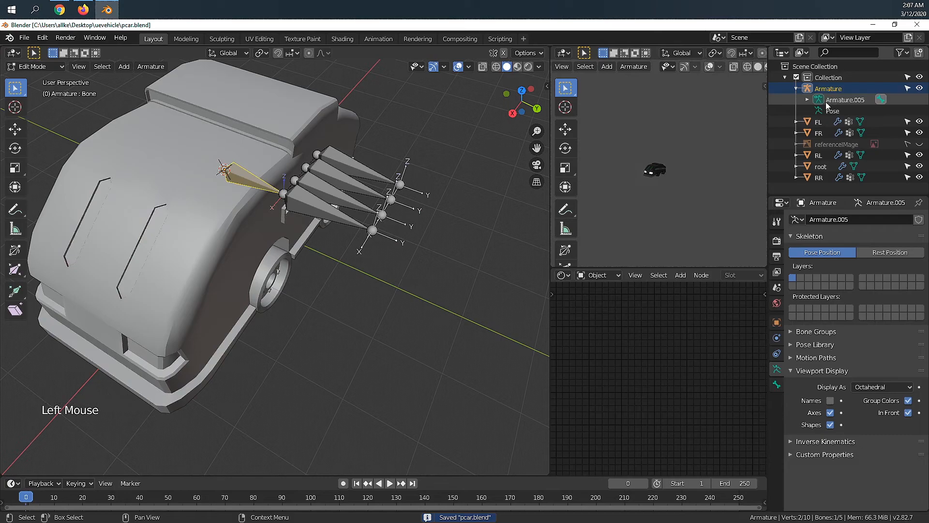
left_click_drag(808, 100, 848, 116)
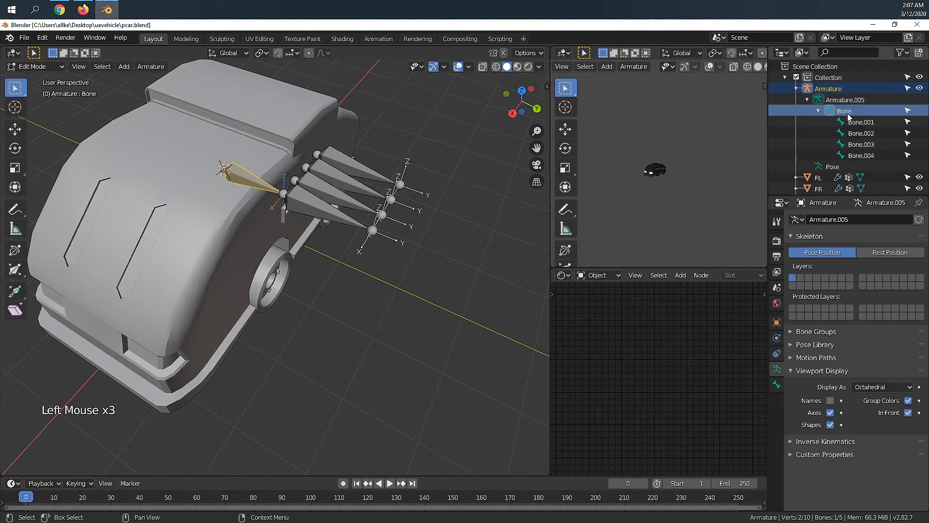
double_click(847, 112)
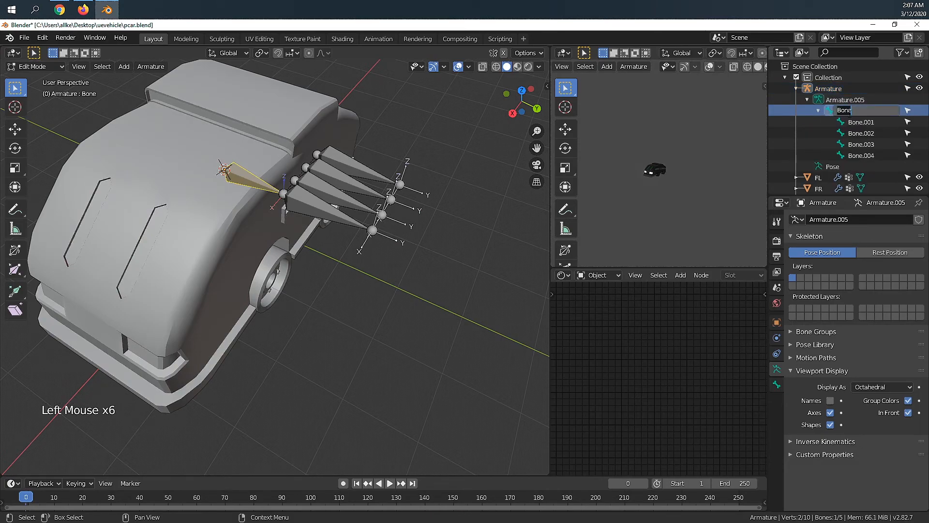
key("BackSpace")
type("Root")
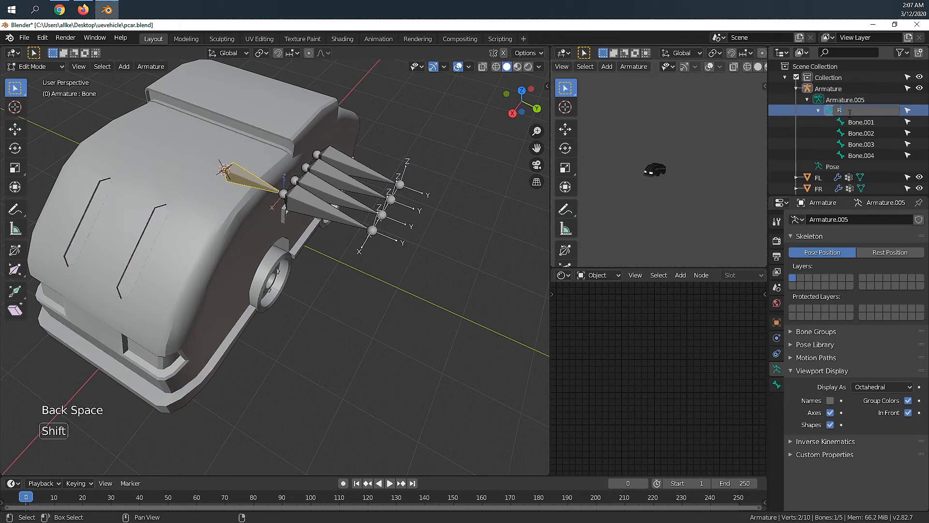
key("Return")
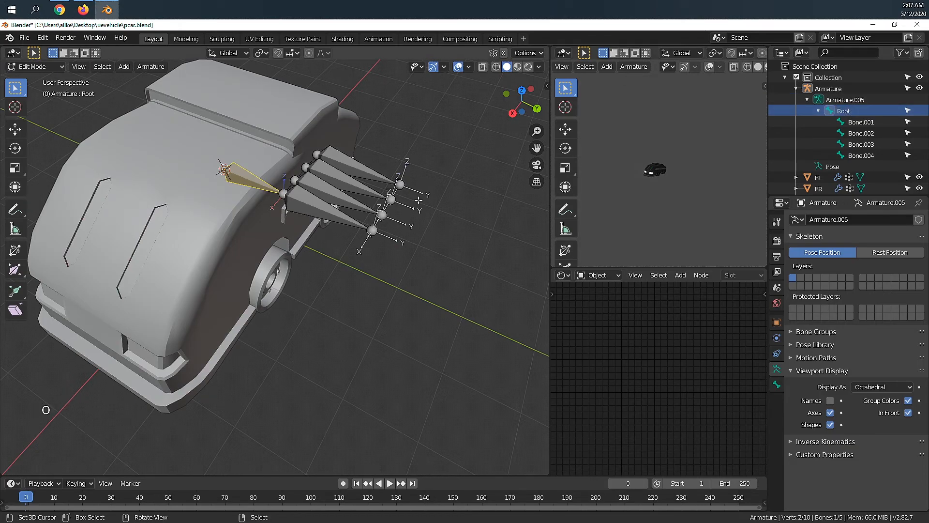
Rename Bone.001 to FL and Bone.002 to FR
right_click(861, 122)
left_click(864, 123)
double_click(864, 123)
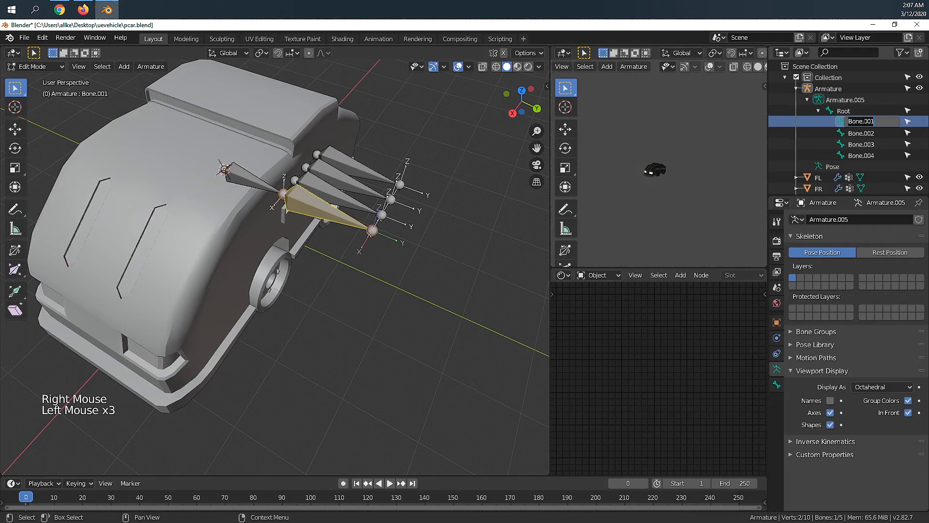
type("FL")
key("Return")
right_click(861, 133)
left_click(861, 132)
double_click(859, 132)
type("FR")
key("Return")
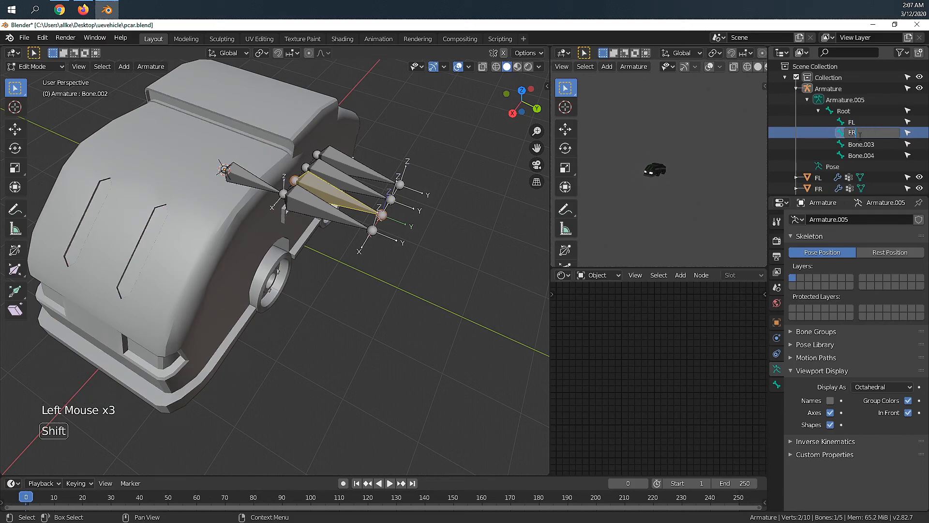
Rename Bone.003 to RL and Bone.004 to RR
double_click(860, 143)
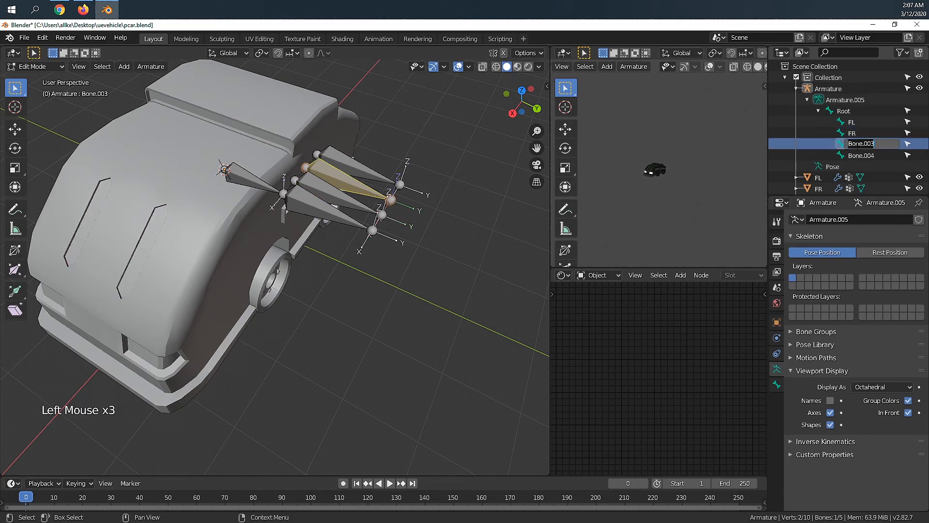
type("RL")
left_click(858, 154)
left_click(858, 154)
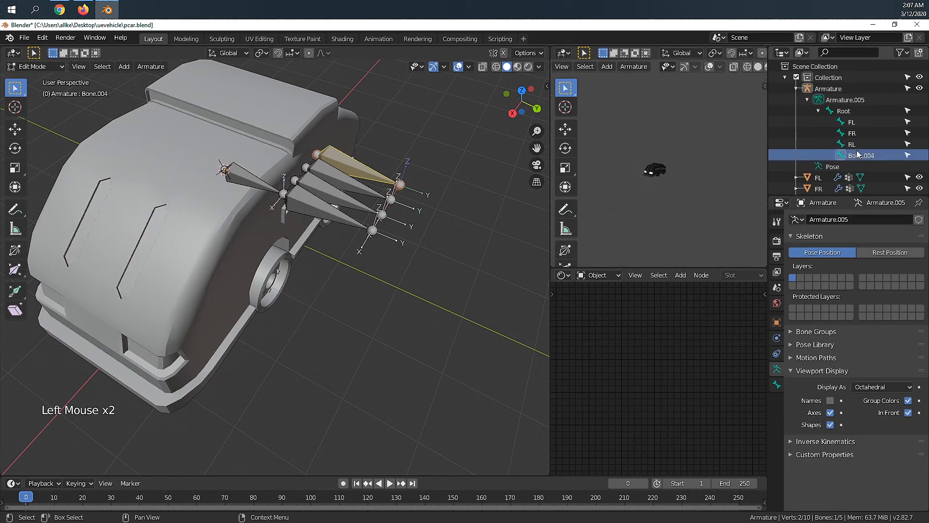
type("RR")
key("Return")
Leave bone editing, select the front-left wheel FL and snap the 3D cursor to it
left_click(853, 122)
scroll(276, 252, "down", 3)
middle_click_drag(251, 242, 277, 257)
key("Tab")
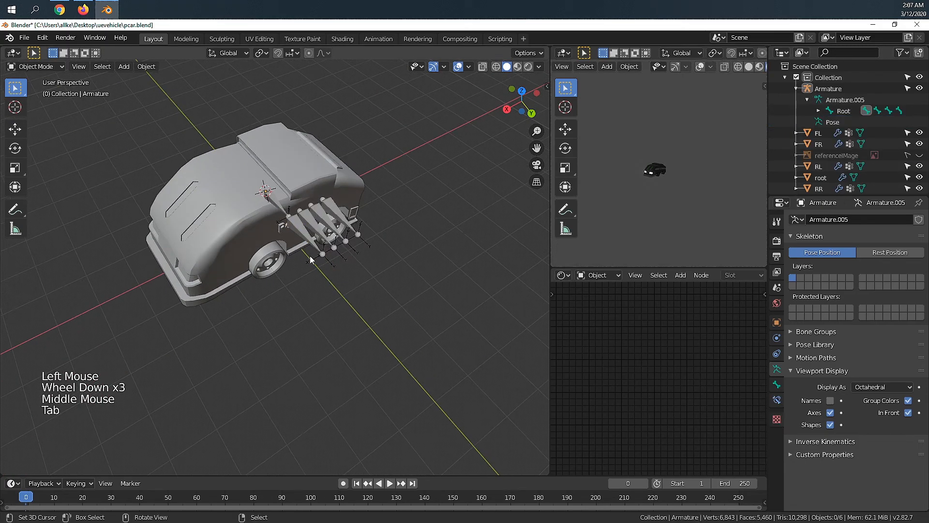
scroll(315, 268, "up", 2)
scroll(364, 236, "up", 2)
middle_click_drag(364, 237, 353, 191)
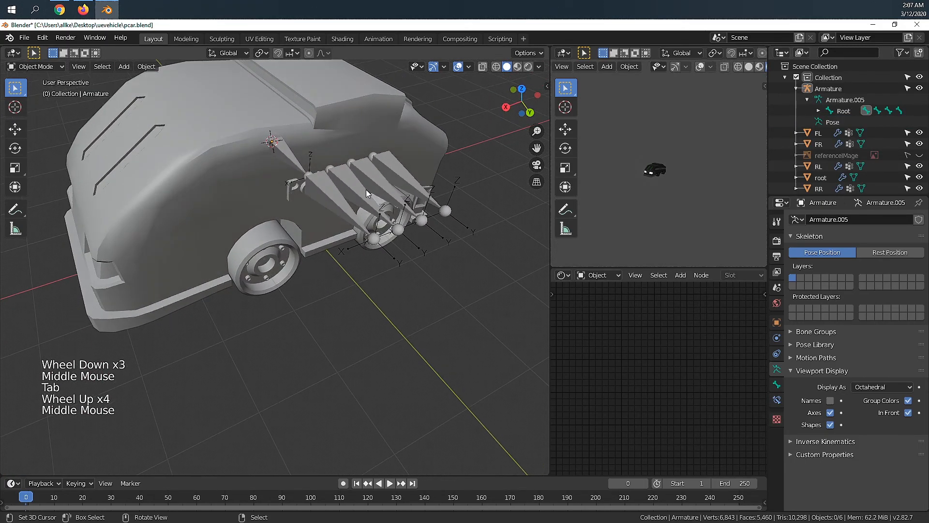
key("shift")
middle_click_drag(347, 242, 324, 270)
right_click(233, 279)
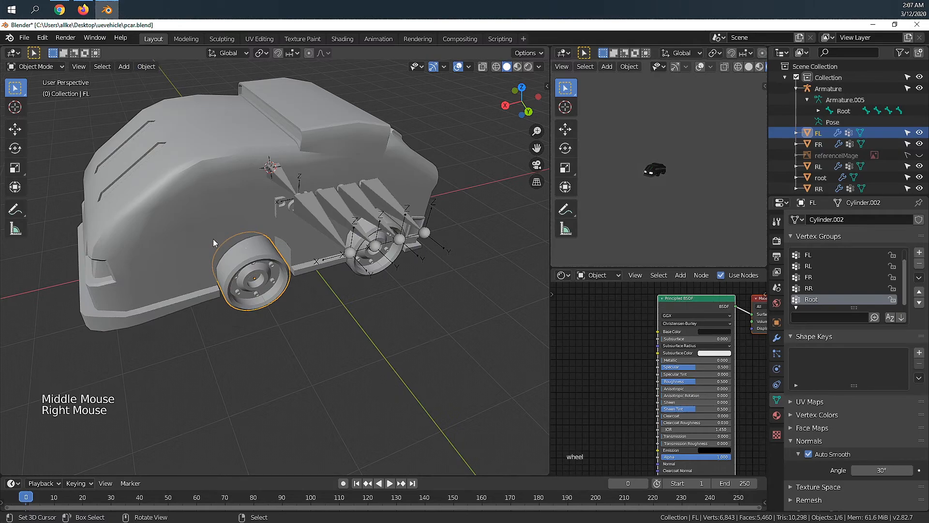
key("shift+s")
key("shift+s")
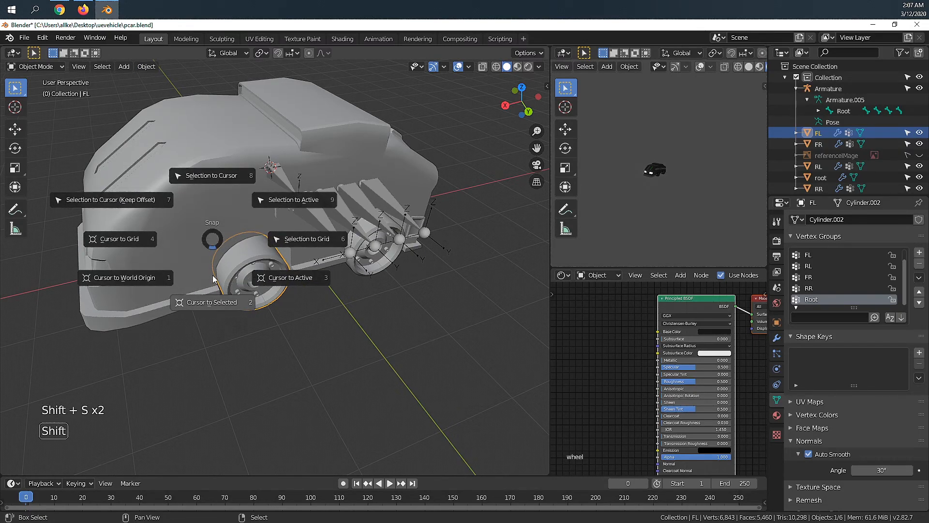
left_click(212, 304)
Snap the armature's FL bone to the 3D cursor at the front-left wheel
middle_click_drag(240, 307, 327, 250)
right_click(315, 214)
key("Tab")
right_click(312, 226)
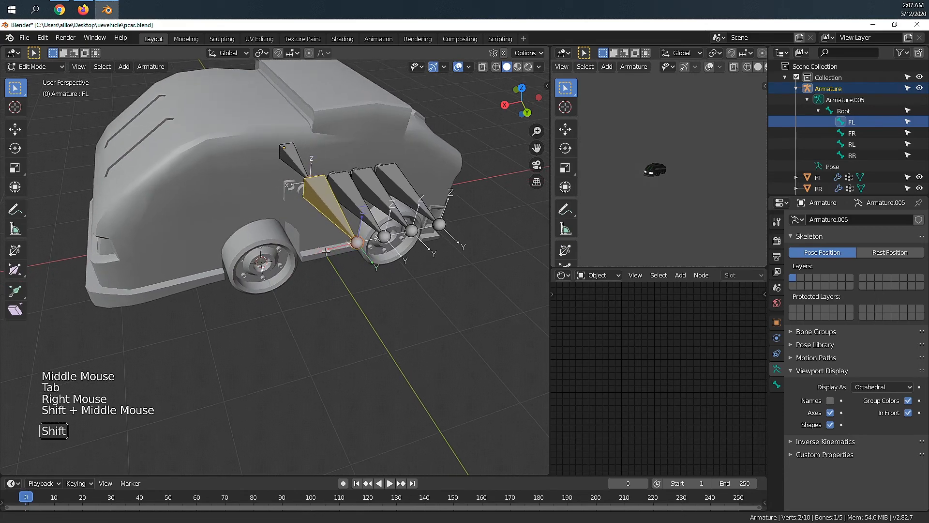
key("shift+s")
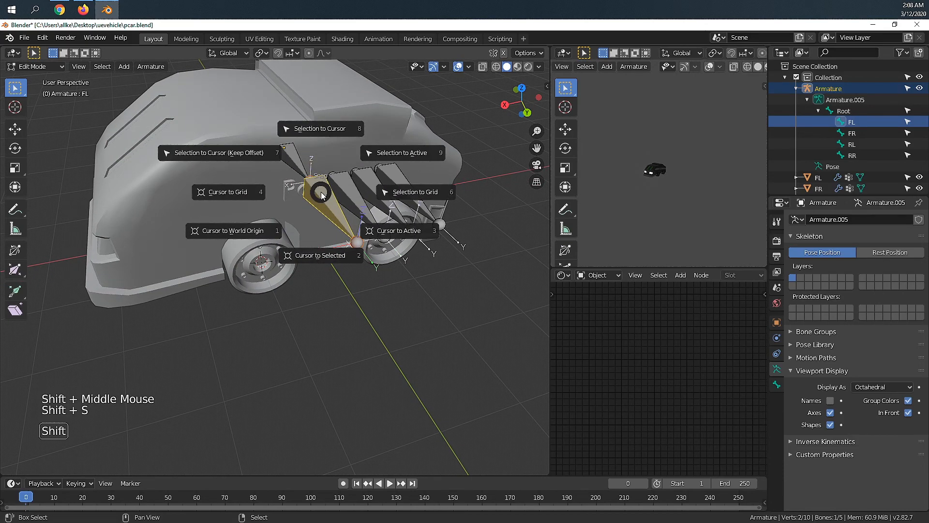
left_click(317, 135)
Select the rear-left wheel RL and snap the 3D cursor to it
middle_click_drag(317, 135, 211, 271)
scroll(308, 291, "down", 3)
key("Tab")
mouse_move(353, 244)
middle_mouse_down()
mouse_move(306, 264)
mouse_move(353, 262)
middle_mouse_up()
right_click(306, 263)
key("Tab")
key("Tab")
key("shift+s")
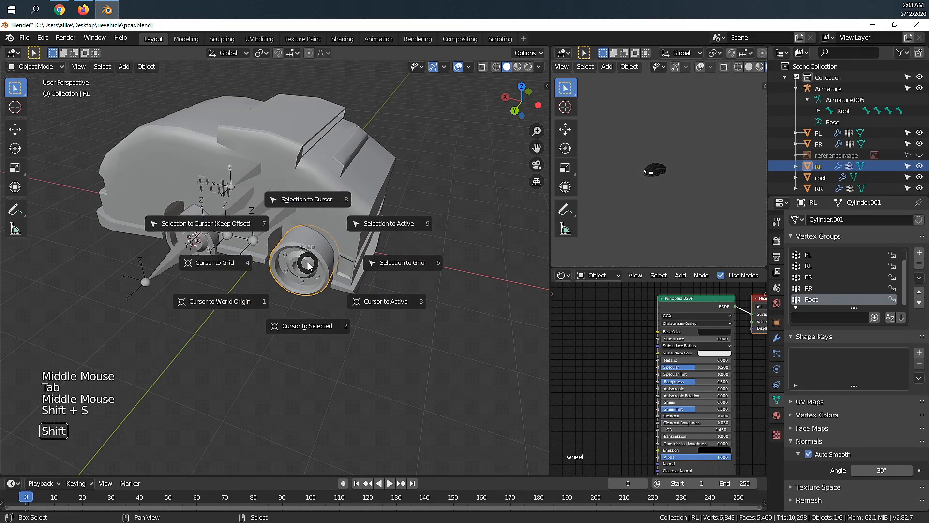
left_click(306, 321)
Snap the armature's FR bone to the 3D cursor at the rear-left wheel
middle_click_drag(306, 320, 430, 285)
right_click(253, 250)
key("Tab")
right_click(253, 250)
key("shift+s")
key("shift+s")
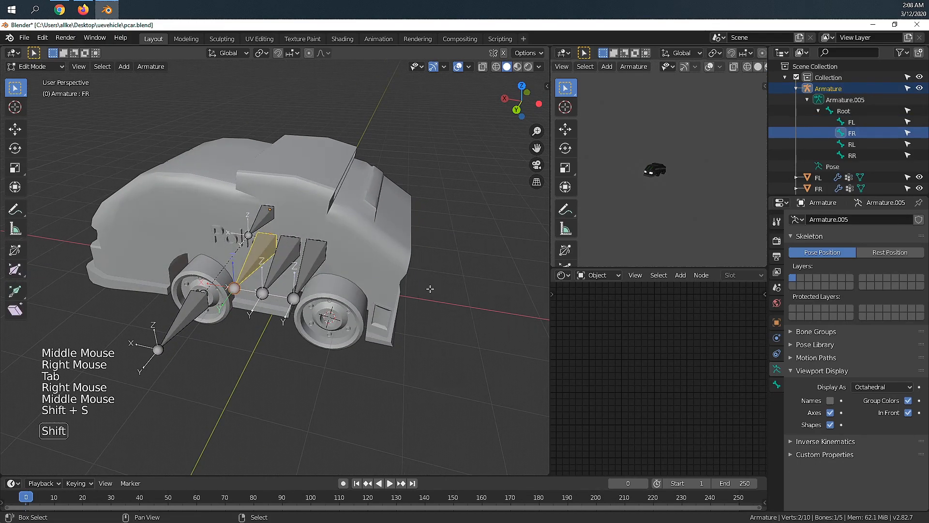
left_click(430, 229)
middle_click_drag(440, 321, 237, 262, "shift")
scroll(450, 315, "down", 2)
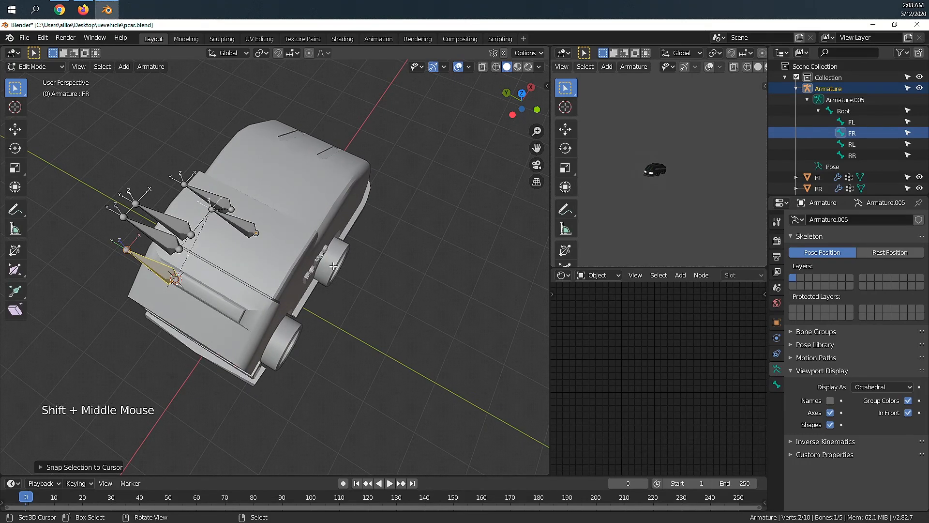
scroll(333, 265, "down", 2)
middle_click_drag(334, 266, 275, 302)
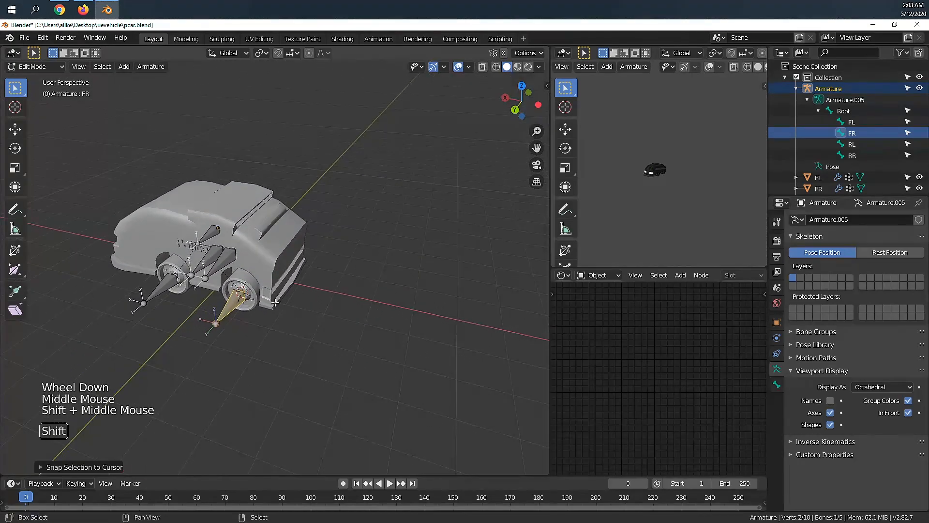
scroll(275, 302, "up", 2)
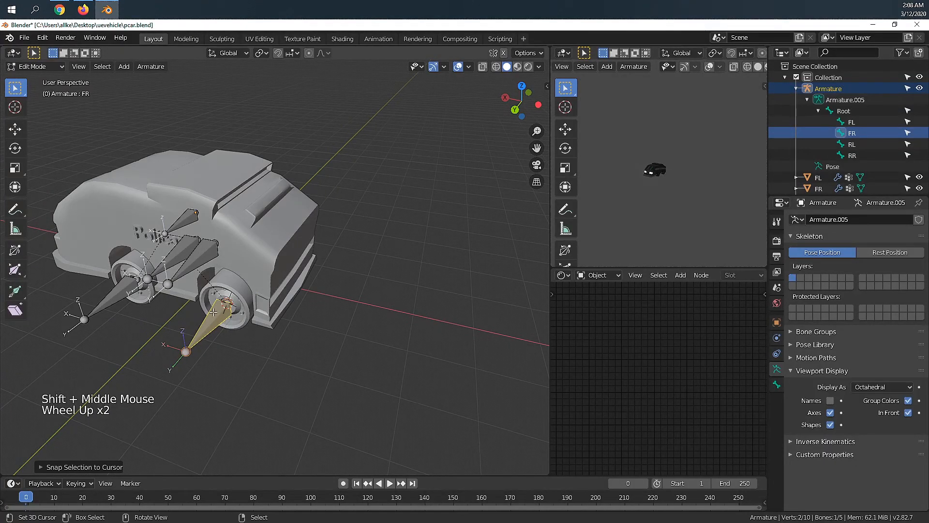
middle_click_drag(219, 312, 193, 291)
Select the front-right wheel FR in Object Mode and snap the 3D cursor to it
key("Tab")
scroll(397, 269, "down", 2)
middle_click_drag(397, 269, 237, 314)
right_click(339, 317)
key("shift+s")
key("shift+s")
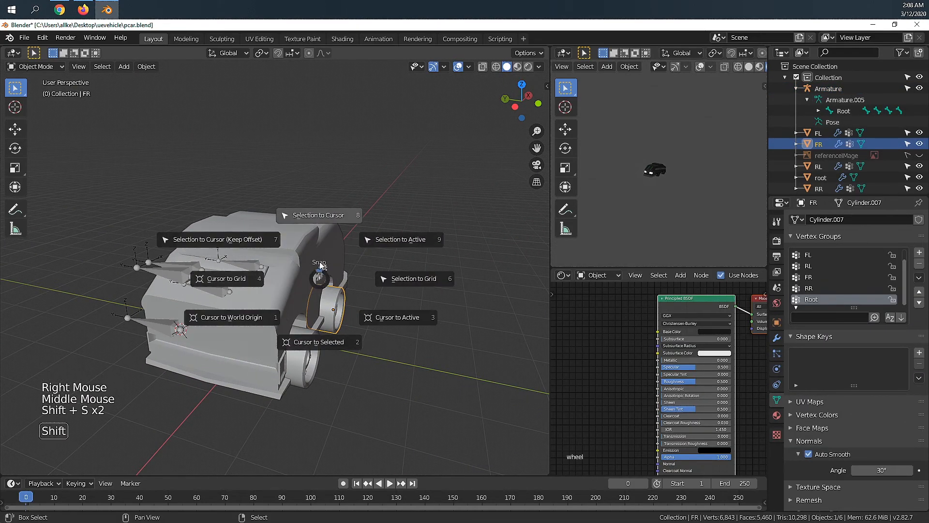
left_click(319, 341)
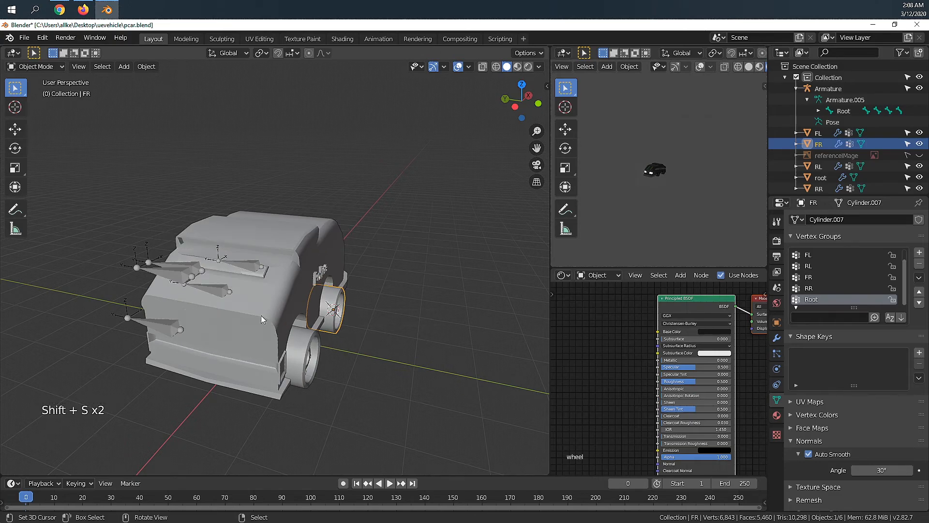
Snap the armature's FR bone to the 3D cursor at the front-right wheel
scroll(288, 326, "down", 2)
middle_click_drag(289, 326, 232, 344)
right_click(227, 346)
key("Tab")
key("shift+s")
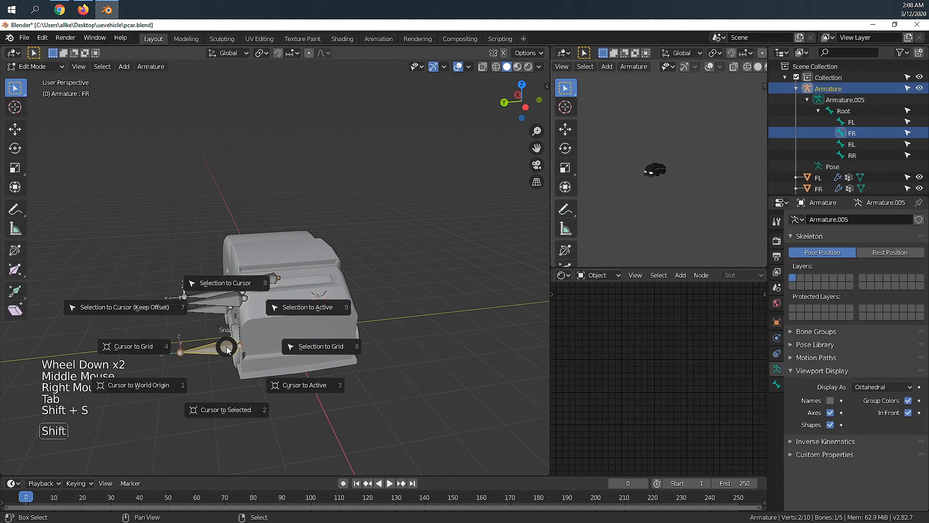
left_click(239, 284)
Leave bone editing and snap the 3D cursor to the rear-left wheel RL
middle_click_drag(239, 284, 268, 316)
key("Tab")
right_click(241, 316)
key("Tab")
key("Tab")
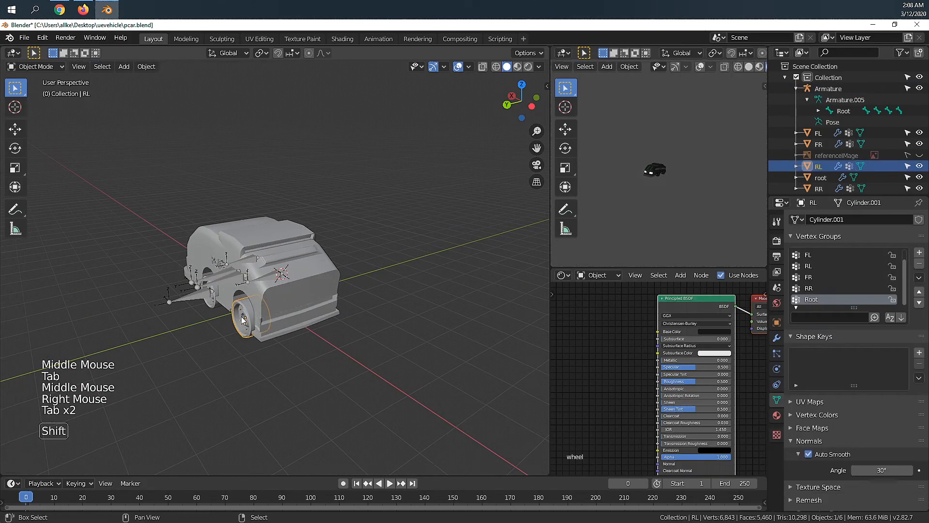
key("shift+s")
left_click(237, 378)
Snap the armature's RL bone to the 3D cursor at the rear-left wheel
scroll(245, 373, "down", 2)
middle_click_drag(246, 373, 252, 244)
scroll(276, 377, "up", 4)
right_click(251, 244)
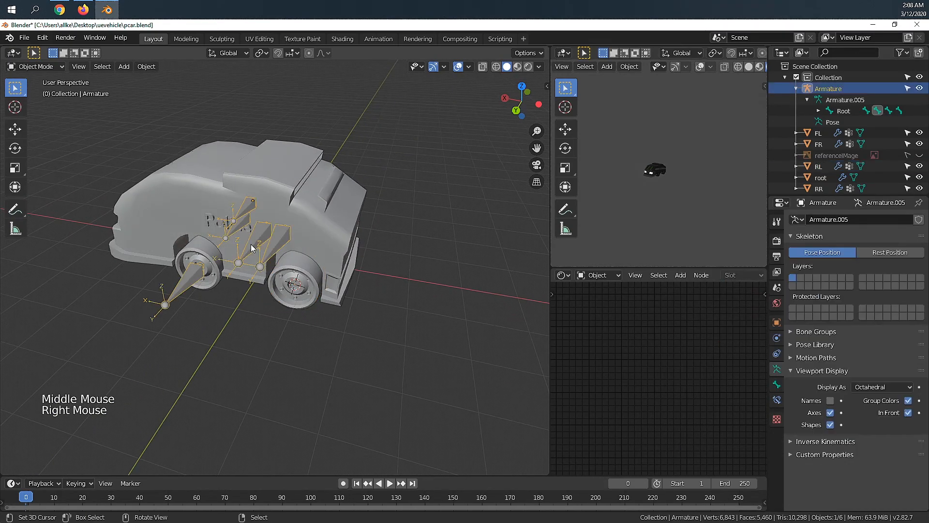
key("Tab")
right_click(255, 241)
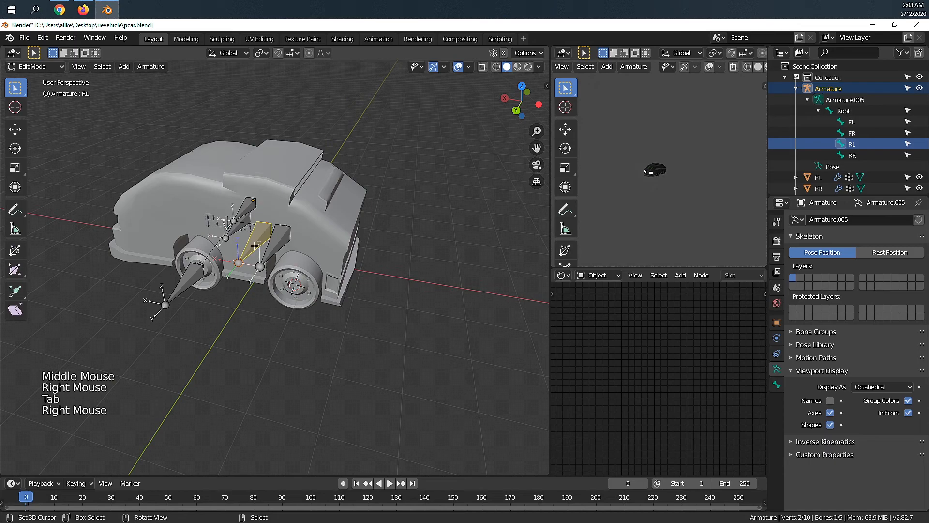
key("shift+s")
middle_click_drag(255, 186, 360, 296)
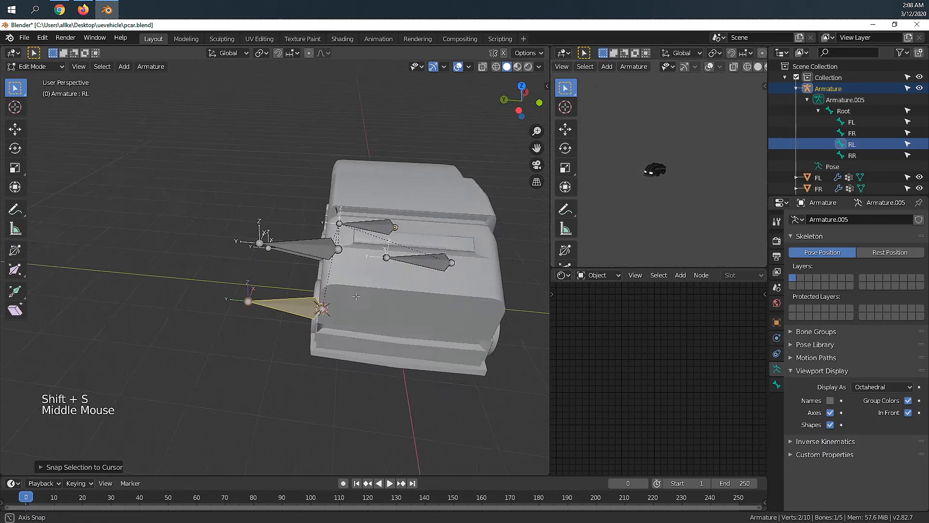
Leave bone editing, select the rear-right wheel RR and snap the 3D cursor to it
key("Tab")
middle_click_drag(479, 335, 366, 301, "shift")
right_click(403, 327)
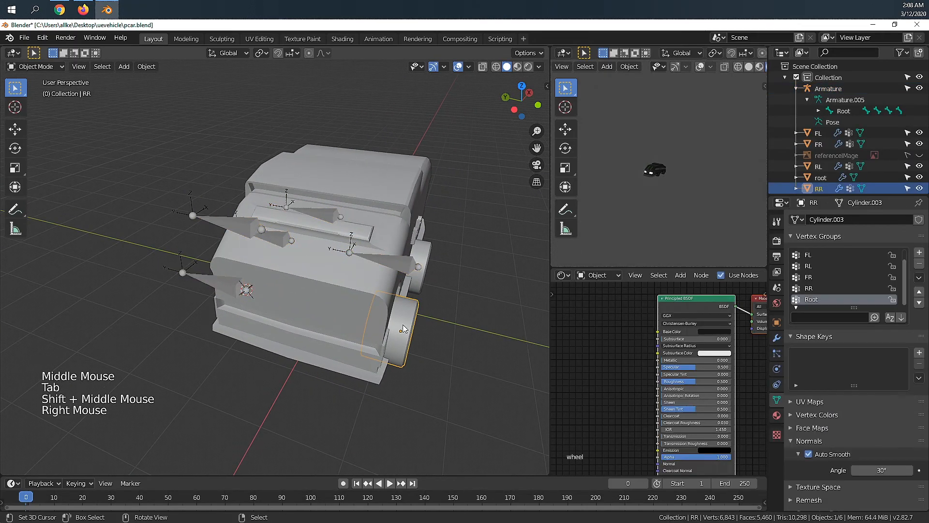
key("shift+s")
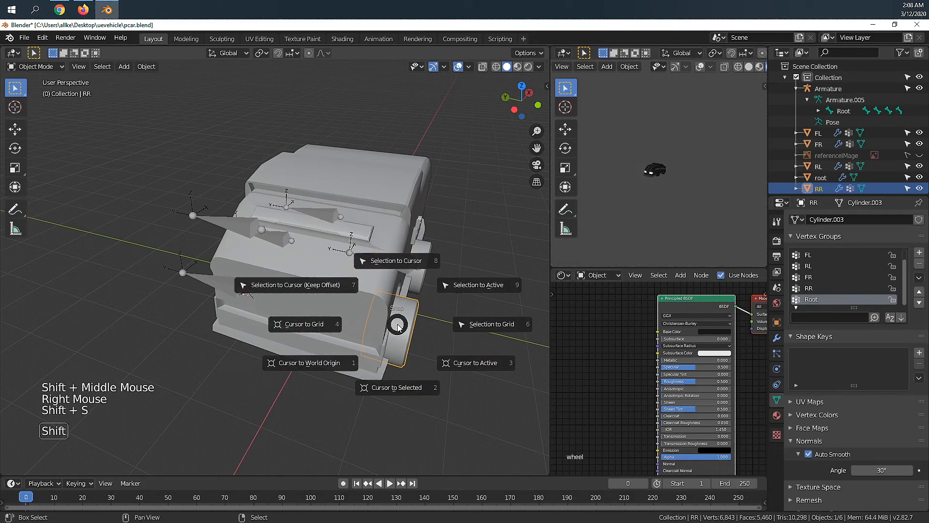
left_click(399, 391)
Snap the armature's RR bone to the 3D cursor at the rear-right wheel, leave bone editing and save the file
right_click(252, 242)
key("Tab")
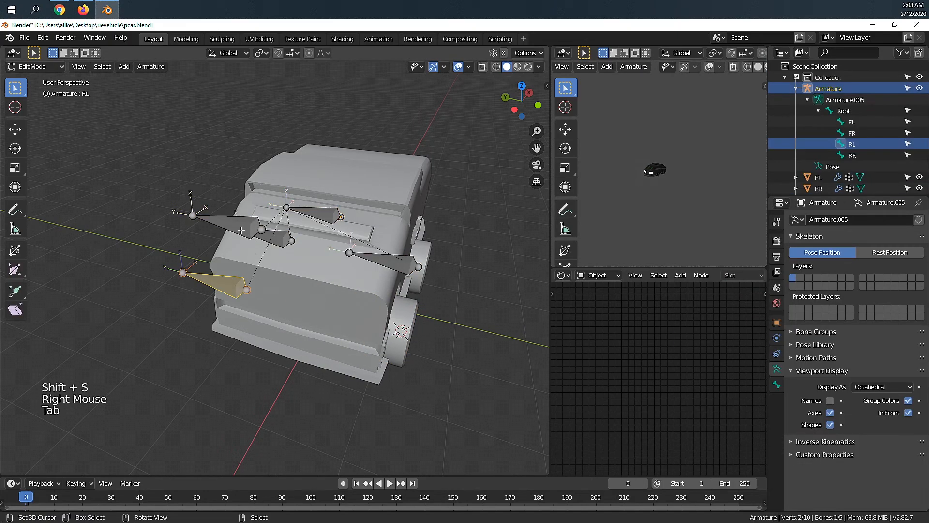
right_click(242, 233)
key("shift+s")
middle_click_drag(242, 233, 425, 351)
key("Tab")
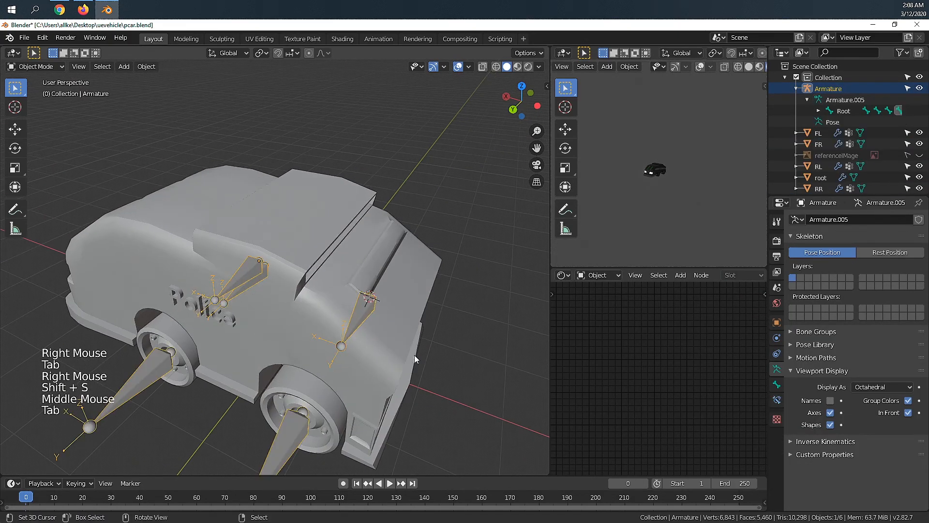
scroll(425, 351, "down", 2)
middle_click_drag(340, 361, 352, 275, "shift")
key("ctrl+s")
Select the car body mesh root together with the four wheels FL, RL, FR and RR
scroll(260, 250, "down", 1)
middle_click_drag(259, 250, 280, 291)
mouse_move(279, 292)
middle_mouse_down("shift")
mouse_move(278, 270)
mouse_move(281, 306)
mouse_move(391, 285)
mouse_move(423, 246)
mouse_move(258, 265)
mouse_move(278, 274)
middle_mouse_up("shift")
right_click(198, 197)
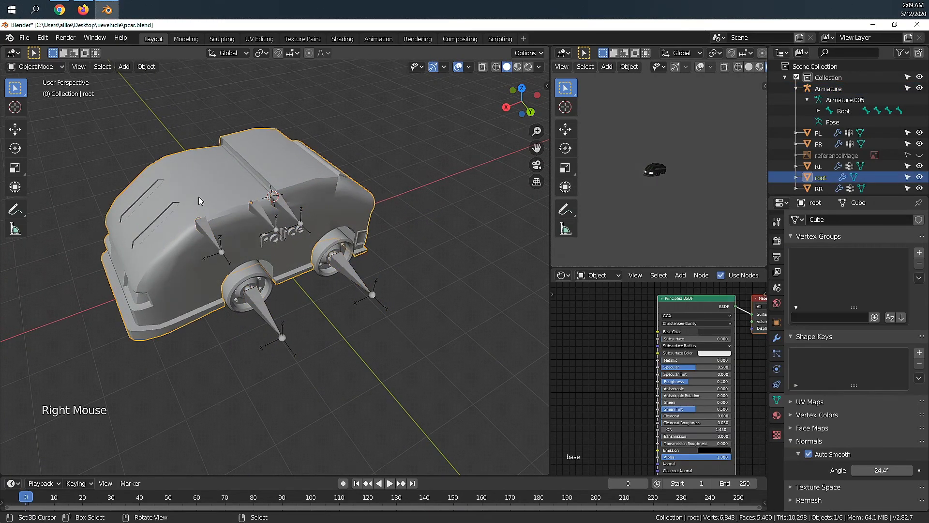
middle_click_drag(250, 246, 276, 257, "shift")
right_click(247, 271, "shift")
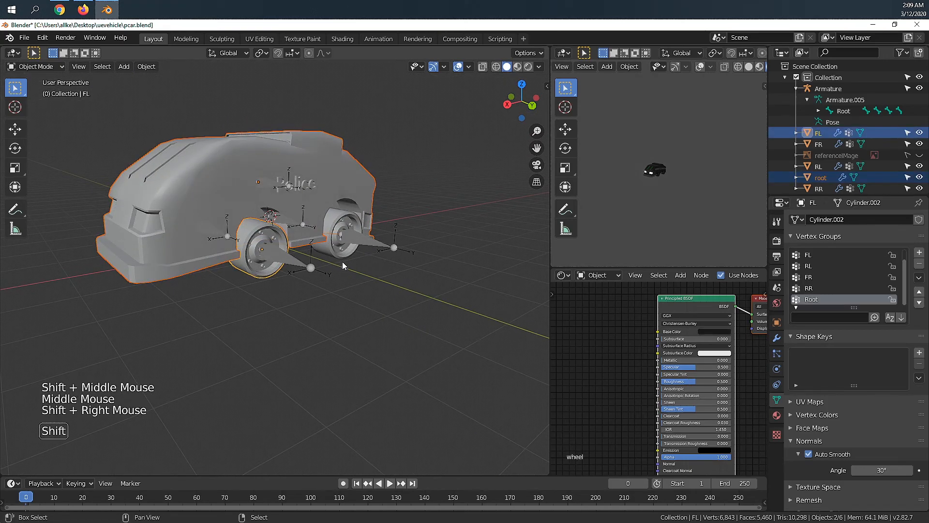
right_click(344, 249, "shift")
scroll(191, 254, "down", 3)
middle_click_drag(192, 255, 289, 293)
right_click(263, 293, "shift")
scroll(263, 294, "up", 4)
right_click(161, 285, "shift")
Add the armature to the selection as the active object and parent the meshes to it using Armature Deform With Empty Groups
middle_click_drag(445, 234, 268, 237)
scroll(261, 237, "down", 3)
middle_click_drag(193, 213, 306, 295)
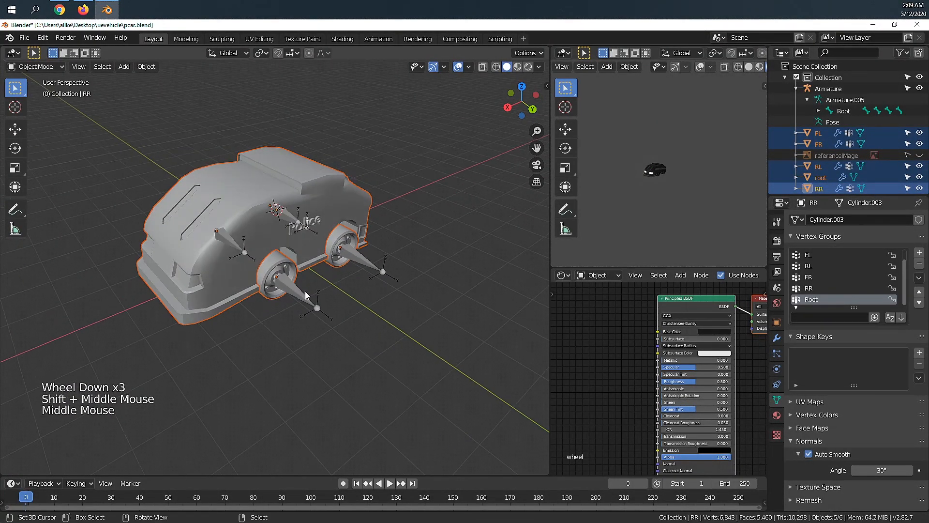
right_click(291, 286, "shift")
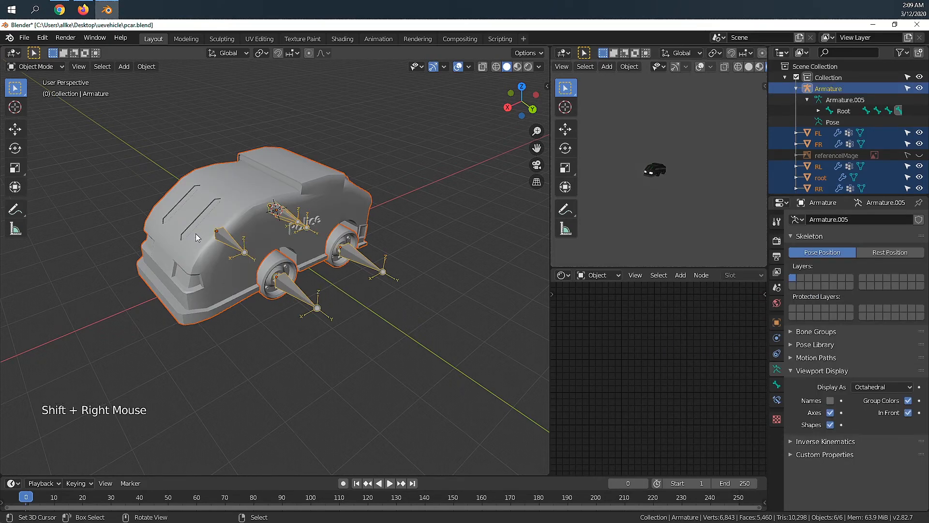
key("ctrl+p")
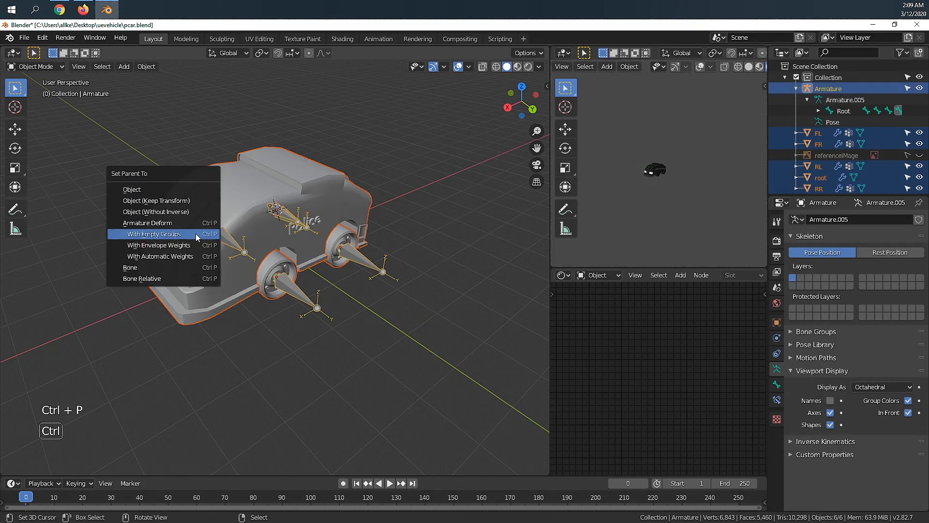
left_click(152, 234)
Try moving the armature alone in Object Mode to test the parenting, cancelling each move
scroll(285, 242, "up", 2)
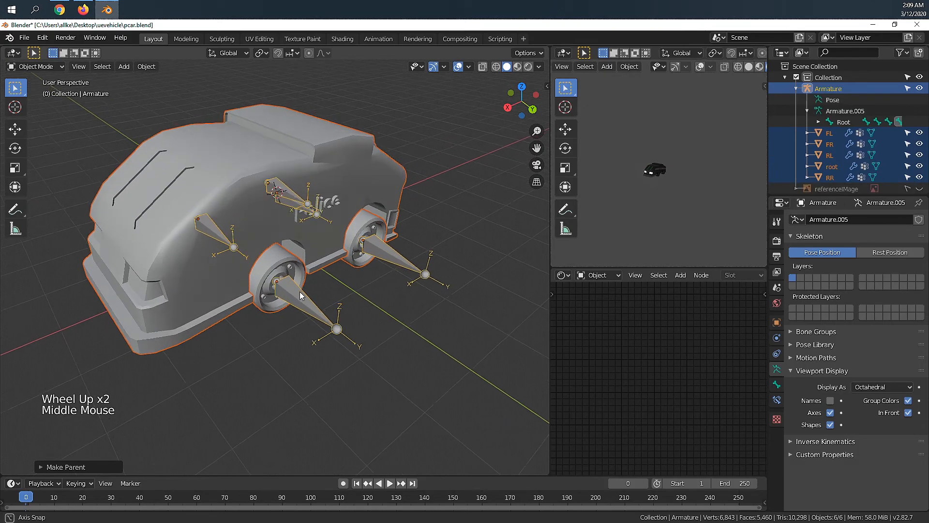
middle_click_drag(301, 289, 262, 298)
key("Tab")
key("Tab")
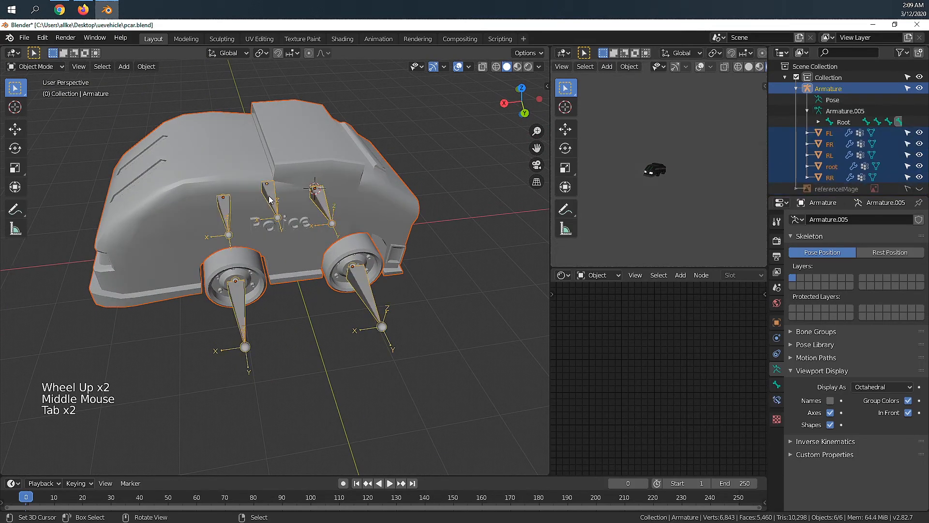
right_click(385, 304)
key("g")
right_click(301, 258)
key("g")
right_click(484, 265)
scroll(455, 280, "down", 1)
middle_click_drag(454, 281, 351, 302)
scroll(361, 297, "up", 1)
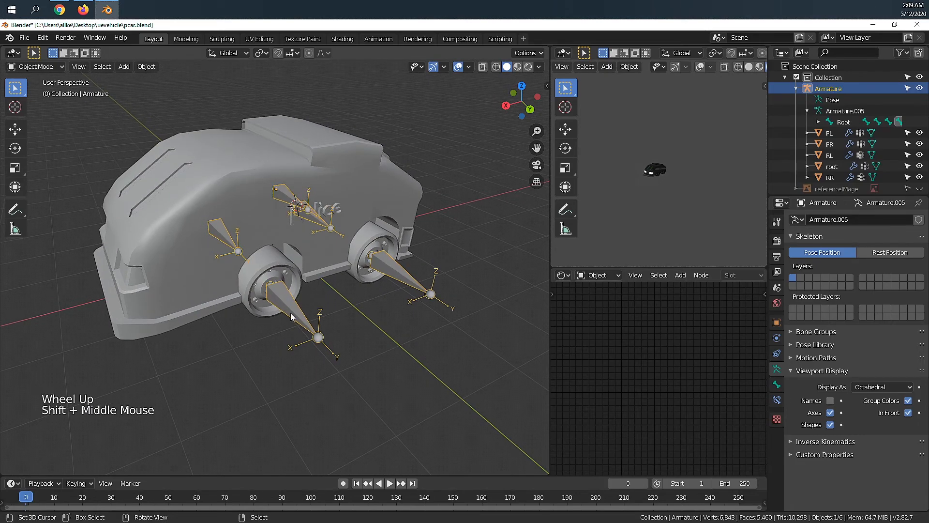
Assign the whole mesh of the front-left wheel FL to its FL vertex group at weight 1.000
scroll(246, 283, "down", 1)
middle_click_drag(247, 282, 235, 262)
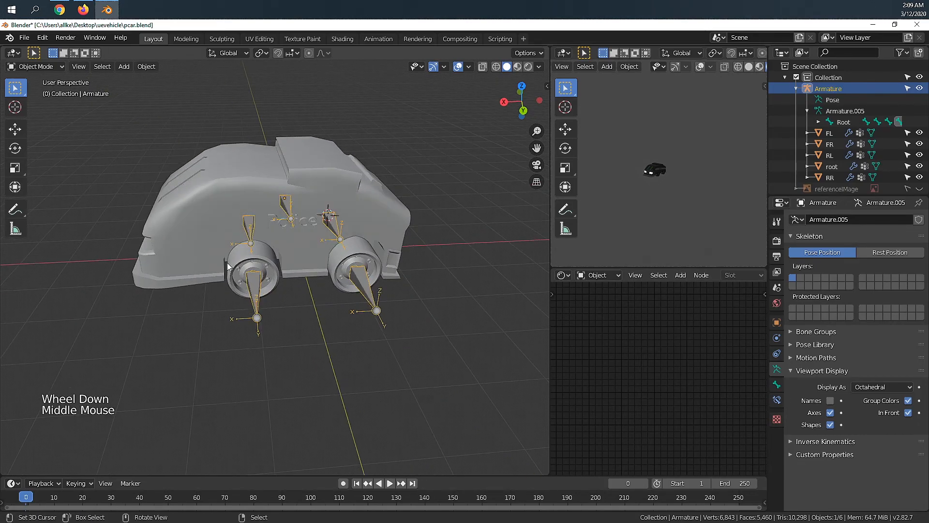
scroll(252, 266, "up", 2)
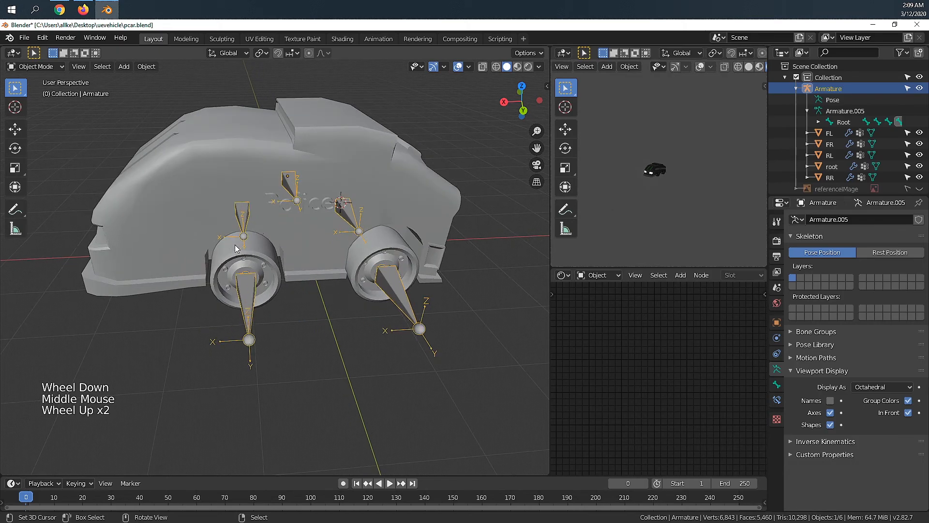
right_click(272, 264)
middle_click_drag(271, 264, 293, 273)
key("Tab")
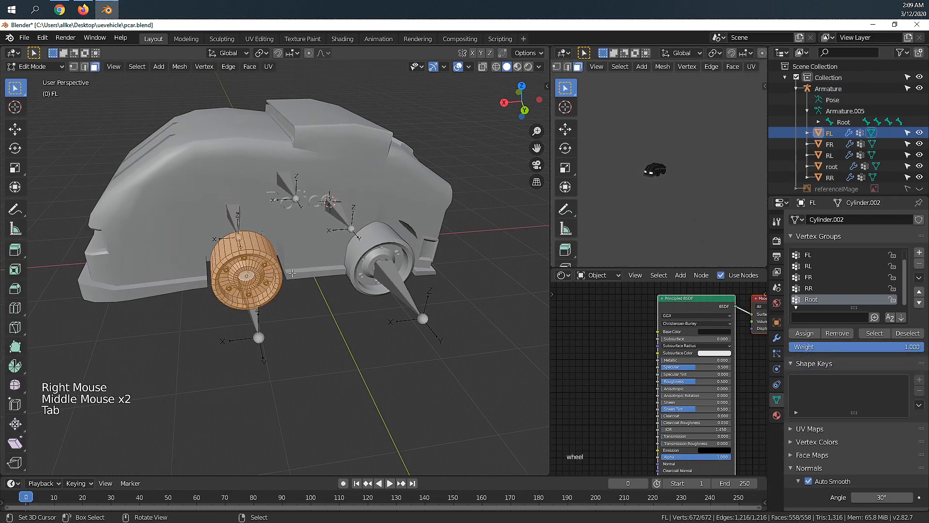
middle_click_drag(310, 309, 311, 297, "shift")
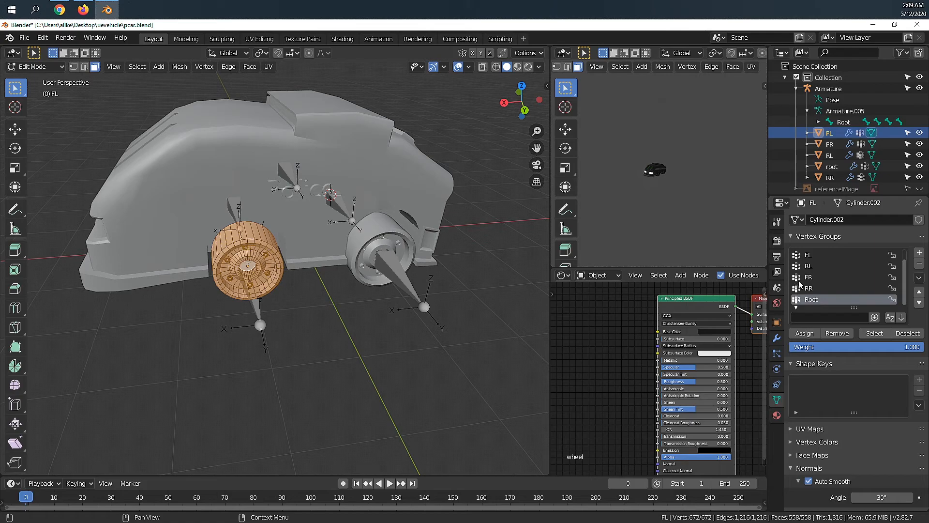
left_click(809, 255)
middle_click_drag(228, 290, 264, 286)
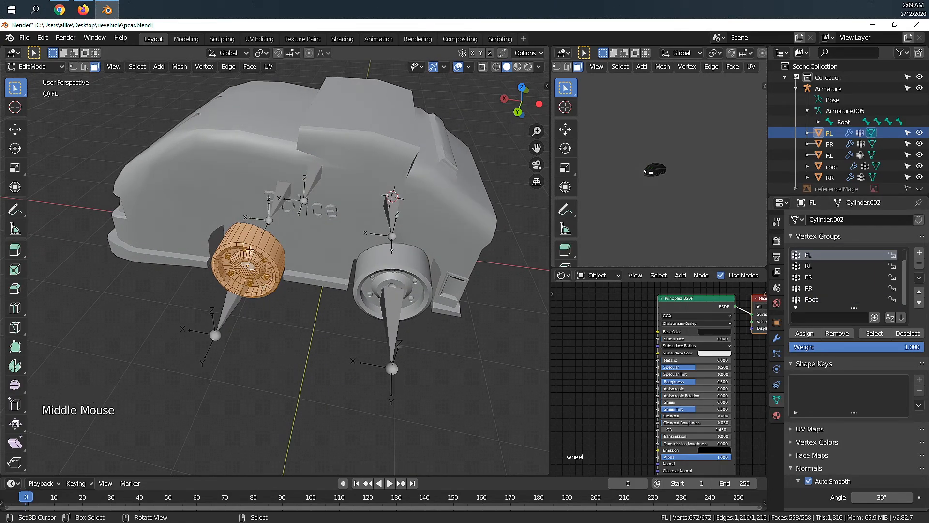
left_click(805, 333)
Assign the whole mesh of the rear-left wheel RL to its RL vertex group at weight 1.000
middle_click_drag(316, 262, 278, 211, "shift")
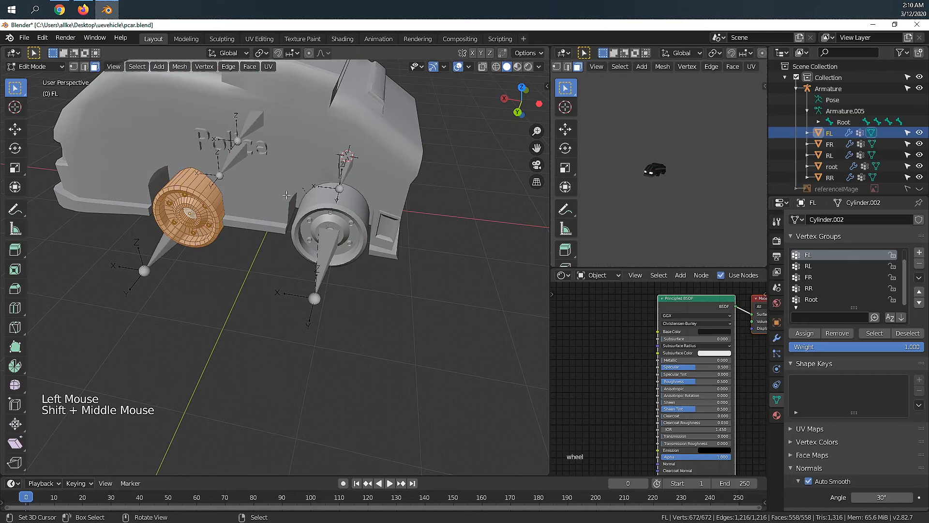
key("Tab")
right_click(359, 209)
key("Tab")
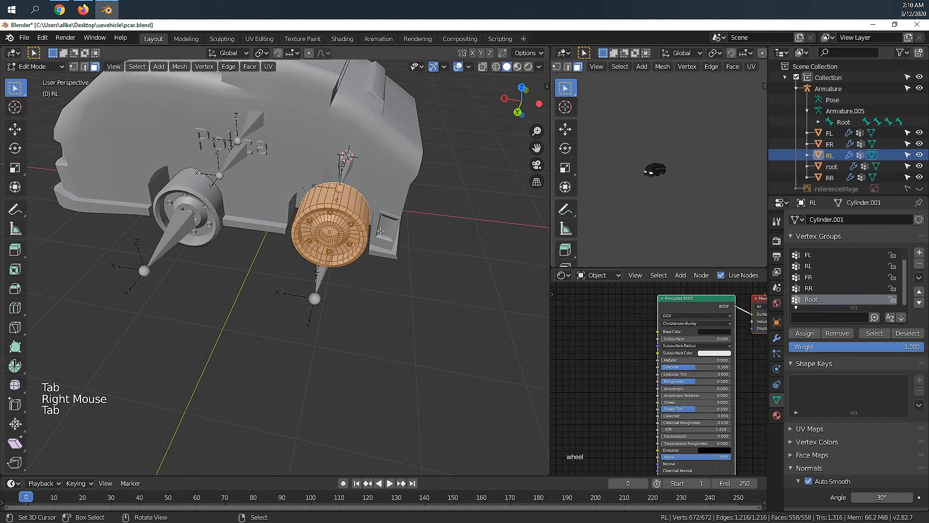
left_click(814, 267)
left_click(806, 332)
Assign the whole mesh of the front-right wheel FR to its FR vertex group at weight 1.000
scroll(423, 240, "down", 2)
middle_click_drag(368, 203, 283, 221)
key("Tab")
right_click(361, 329)
middle_click_drag(361, 329, 376, 222)
key("Tab")
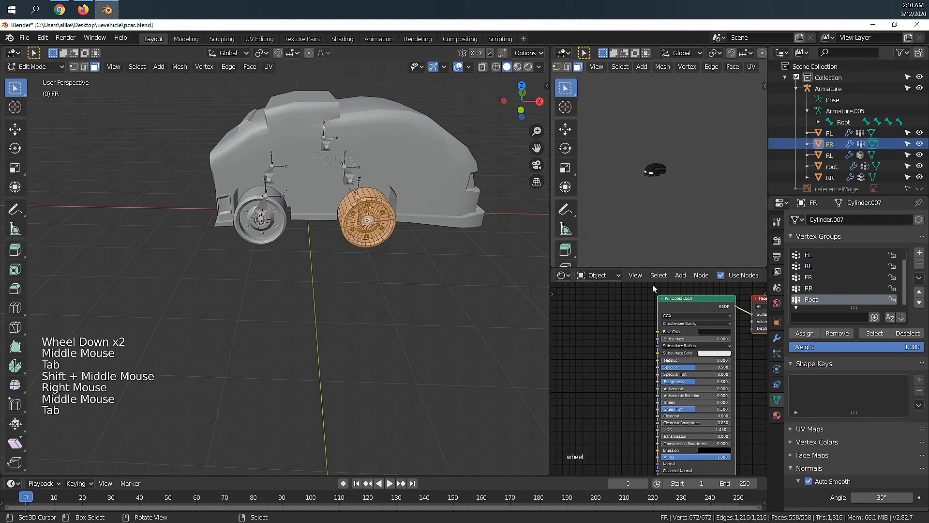
left_click(815, 277)
left_click(815, 333)
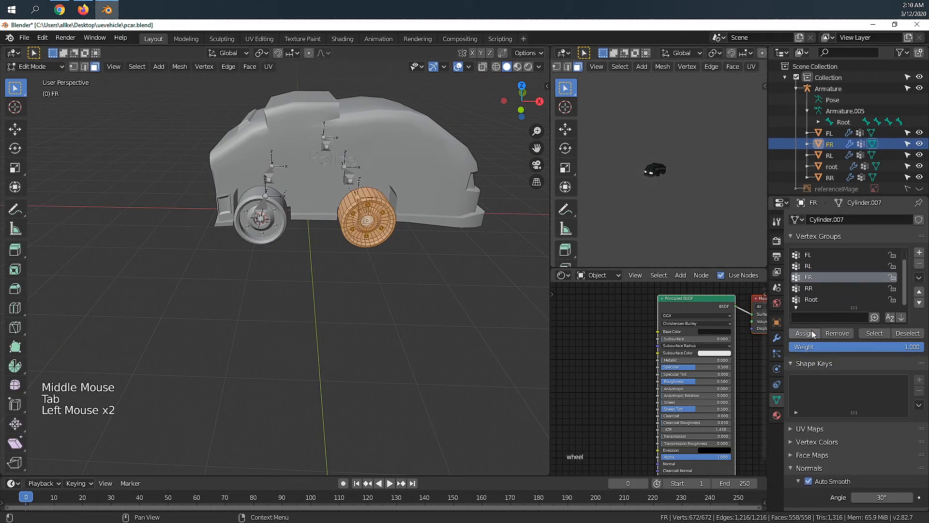
Assign the whole mesh of the rear-right wheel RR to its RR vertex group at weight 1.000
key("Tab")
middle_click_drag(314, 207, 346, 249)
right_click(297, 238)
key("Tab")
scroll(334, 242, "up", 2)
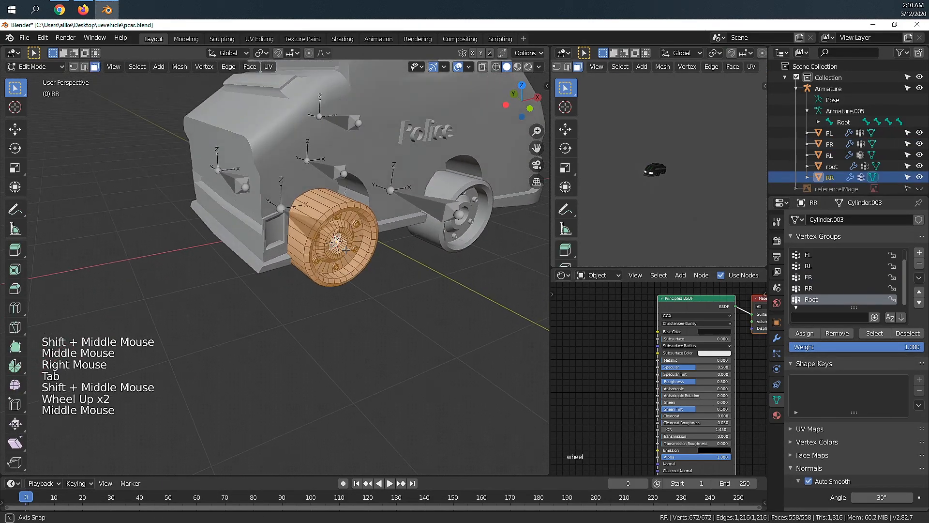
left_click(815, 288)
left_click(812, 336)
Assign all geometry of the car body mesh root to its Root vertex group at weight 1.000
key("Tab")
scroll(290, 218, "down", 2)
middle_click_drag(291, 218, 390, 198)
scroll(339, 240, "down", 3)
right_click(319, 185)
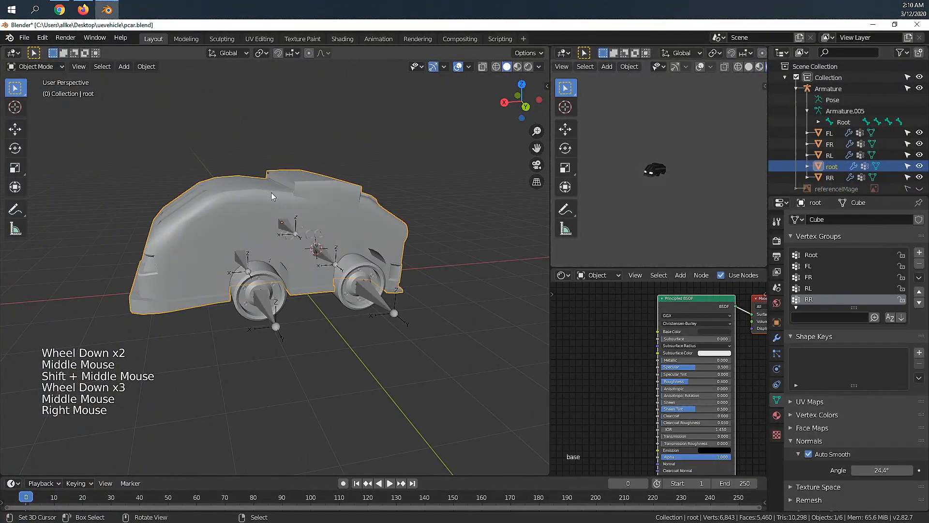
key("Tab")
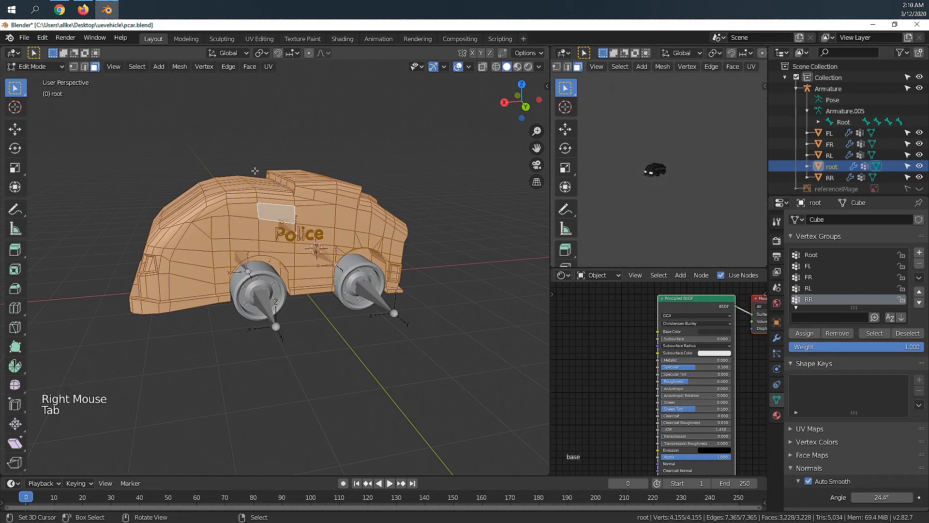
scroll(327, 275, "down", 2)
middle_click_drag(327, 274, 358, 290)
key("a")
key("a")
key("a")
key("a")
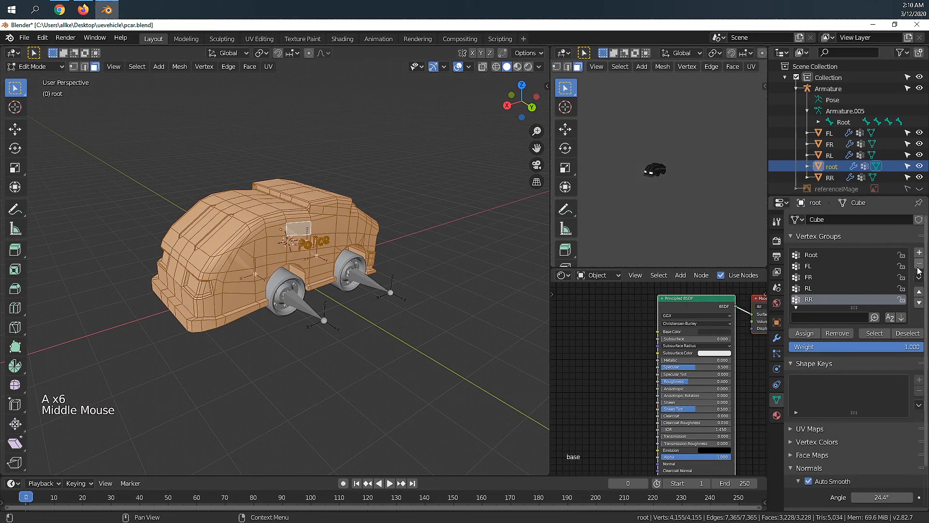
scroll(833, 280, "down", 2)
scroll(828, 278, "up", 3)
left_click(813, 256)
left_click(806, 333)
Return the car body to Object Mode and save the file
key("Tab")
middle_click_drag(414, 307, 374, 317)
key("ctrl+s")
Select the armature and switch it to Pose Mode
scroll(290, 308, "up", 3)
scroll(289, 308, "up", 1)
middle_click_drag(289, 308, 337, 306)
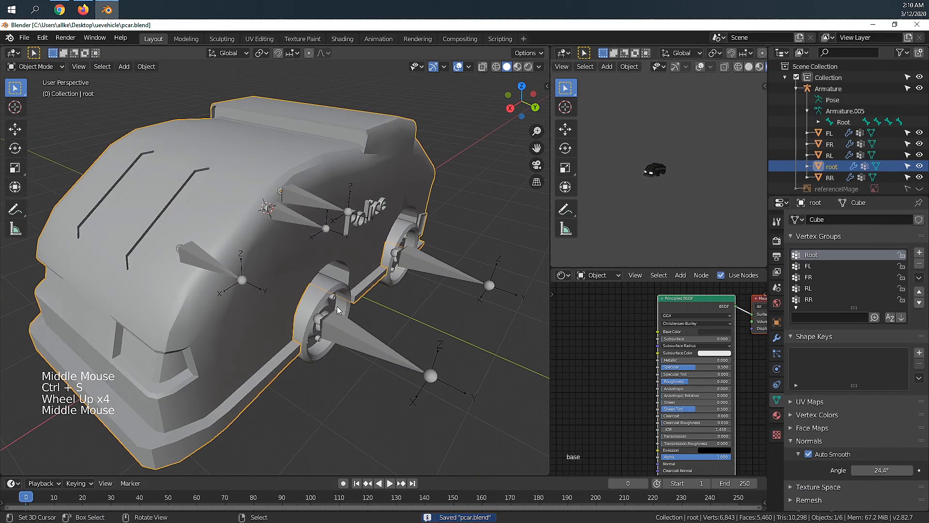
scroll(337, 306, "down", 2)
left_click(342, 230)
right_click(342, 229)
middle_click_drag(343, 230, 57, 81)
left_click(34, 66)
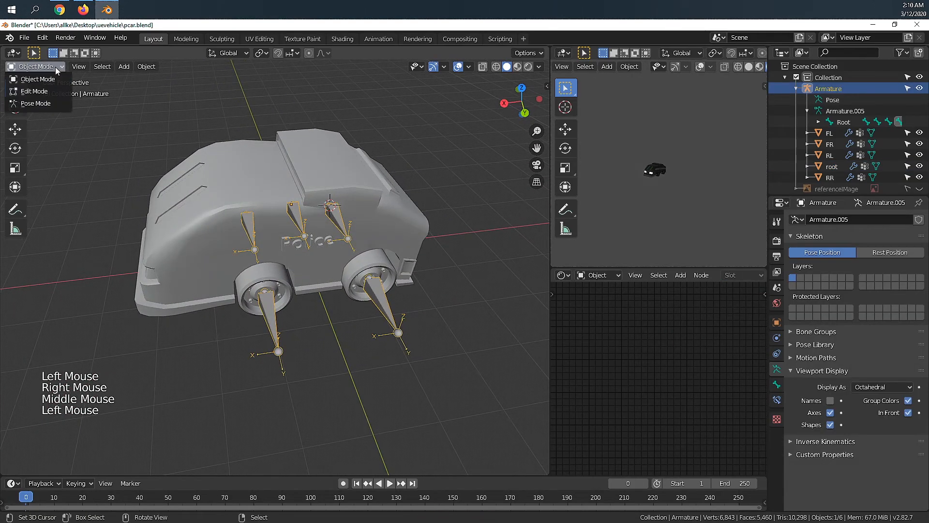
left_click(45, 104)
Try moving the Root bone in Pose Mode to test whether the whole car follows, cancelling each move
right_click(309, 222)
middle_click_drag(288, 231, 359, 269)
middle_click_drag(257, 221, 321, 198)
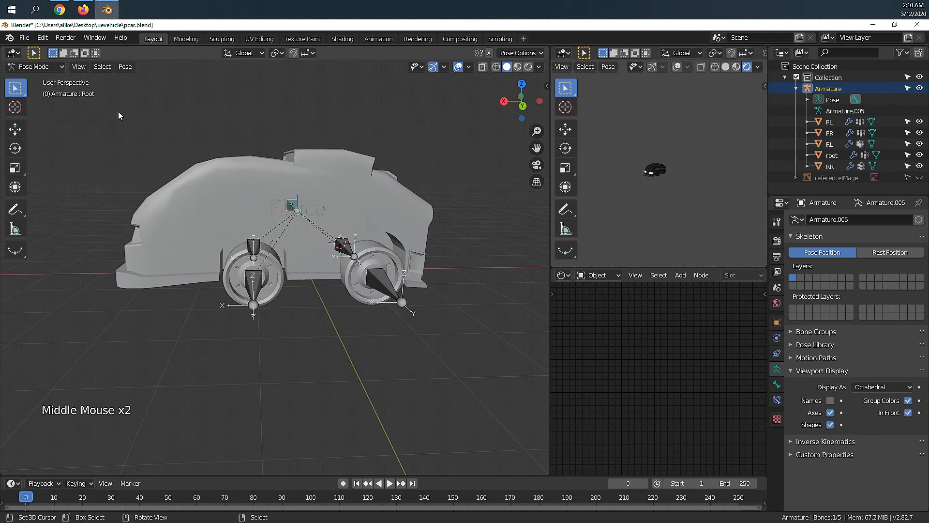
middle_click_drag(194, 173, 350, 304)
key("g")
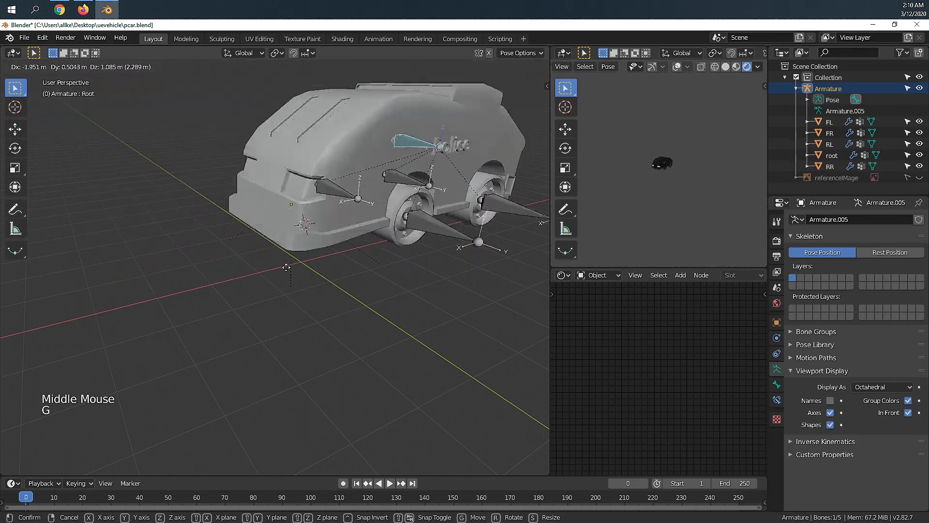
right_click(258, 209)
key("g")
right_click(398, 286)
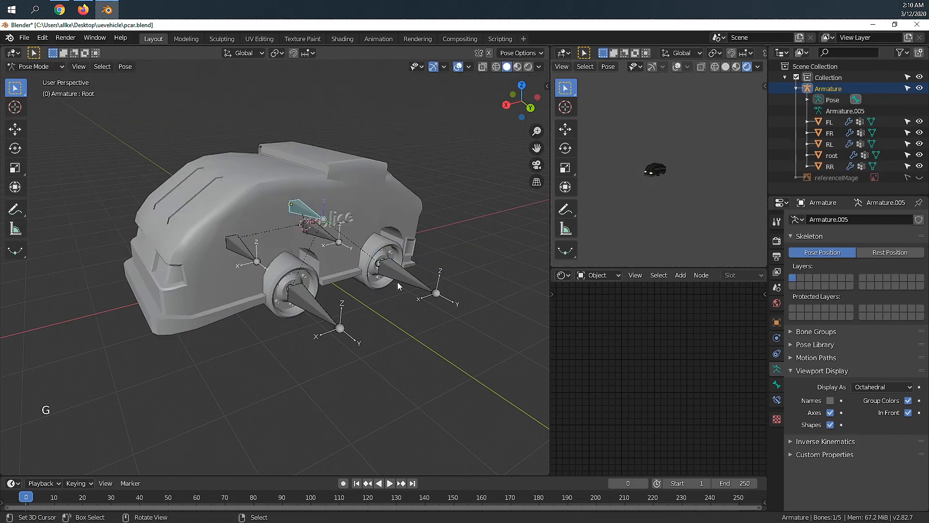
Try moving the front left wheel's FL bone and rotating it about the global X axis, cancelling both transforms
right_click(323, 310)
scroll(368, 320, "down", 2)
middle_click_drag(411, 330, 368, 325)
key("g")
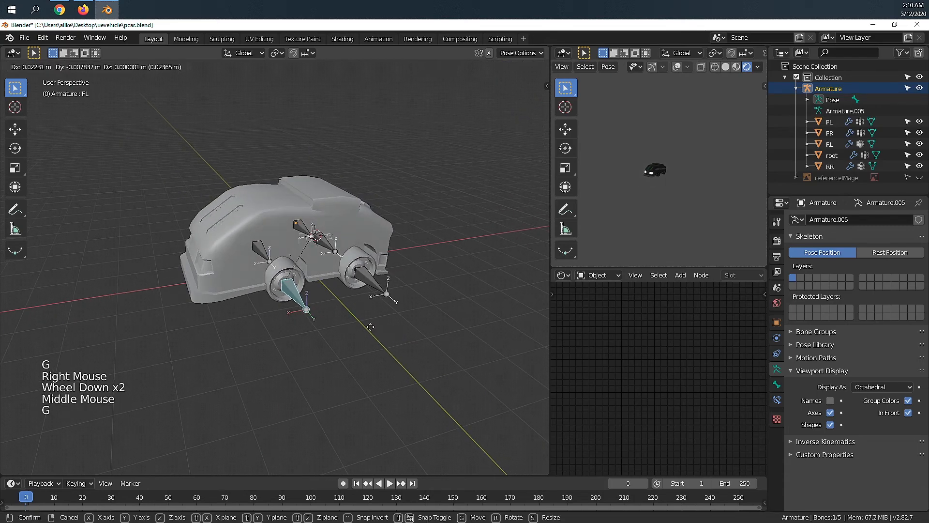
key("r")
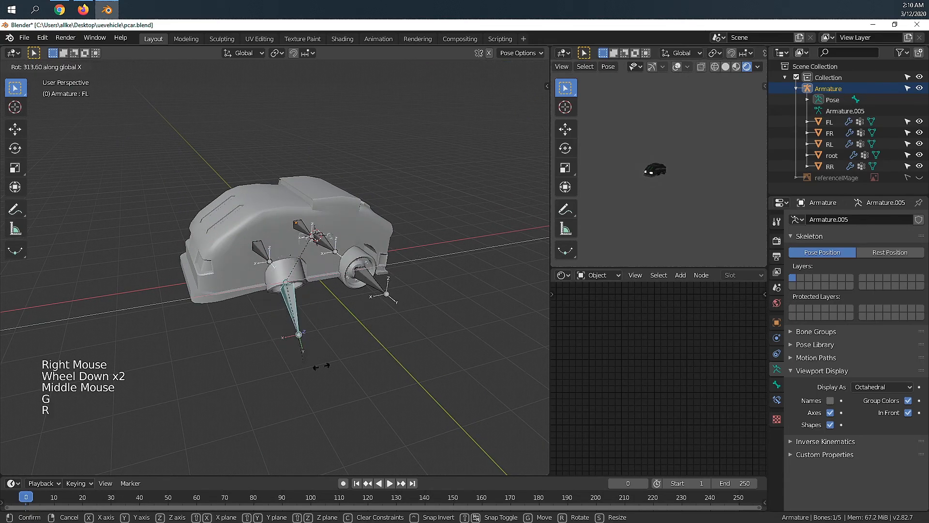
right_click(396, 321)
Try rotating the front left wheel's FL bone about the global Z and Y axes, cancelling each rotation
key("r")
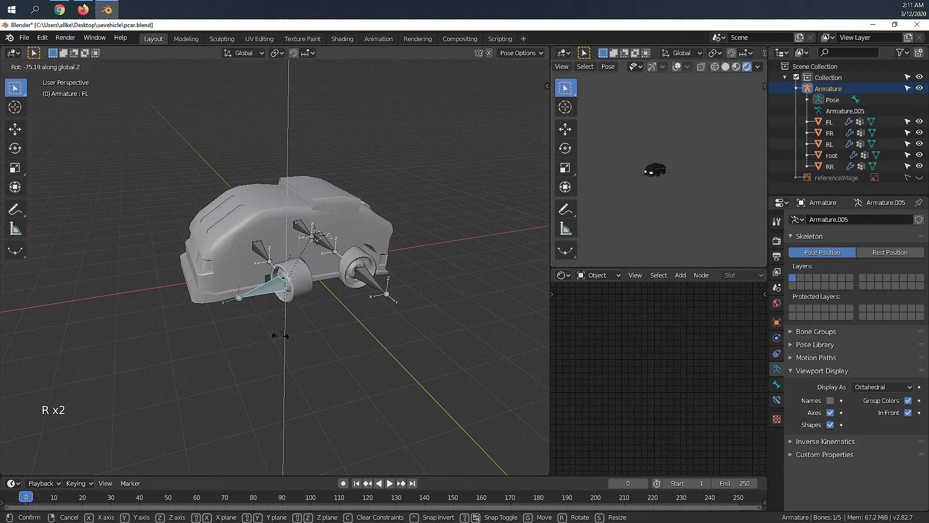
right_click(352, 322)
scroll(351, 323, "up", 3)
key("r")
key("z")
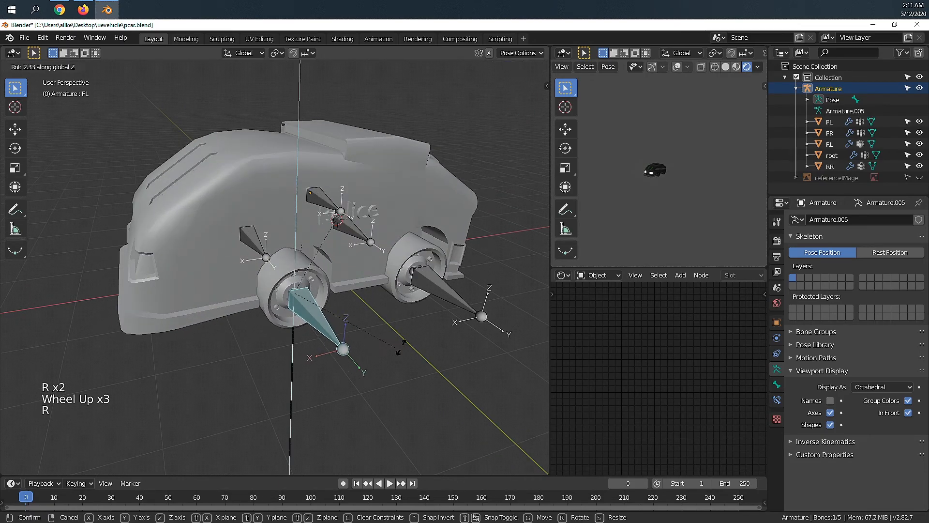
right_click(342, 369)
key("r")
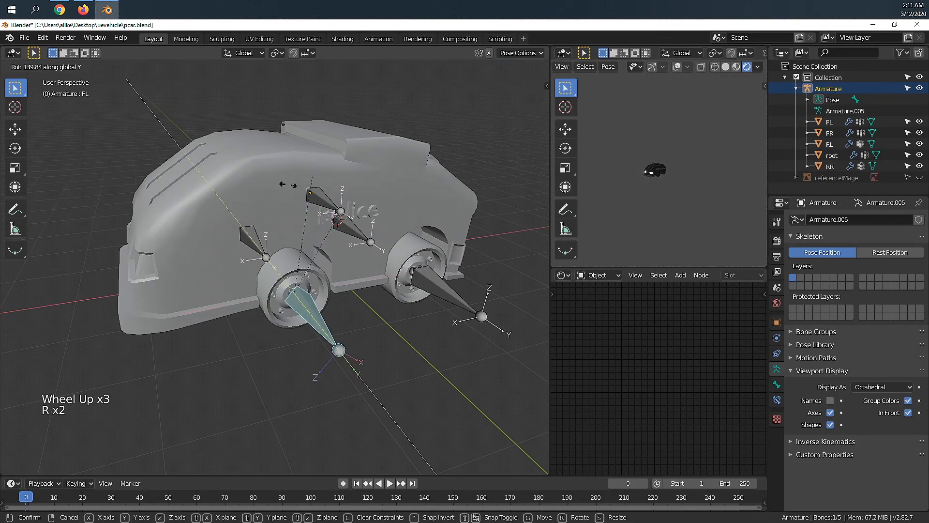
right_click(451, 317)
Try rotating the rear left wheel's RL bone about the Z axis and cancel the rotation
right_click(451, 314)
key("r")
key("z")
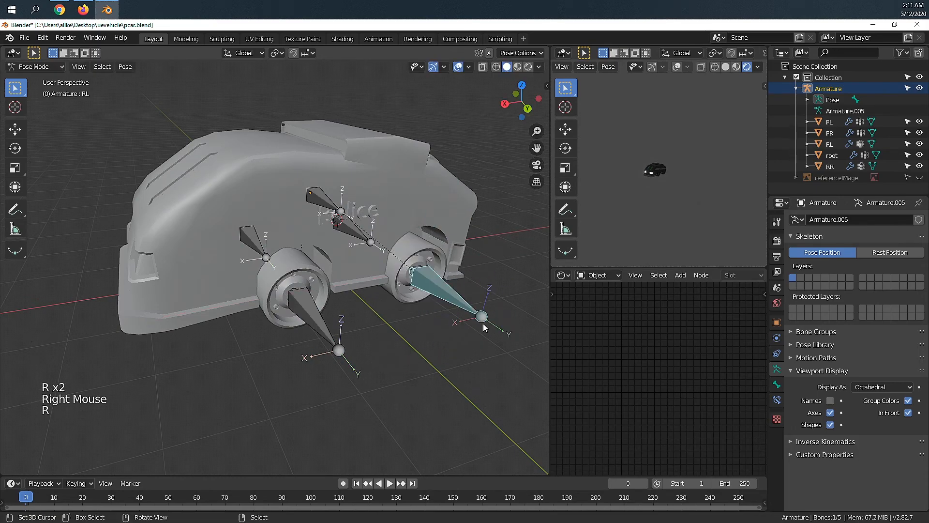
right_click(485, 325)
Try rotating the front right wheel's FR bone about the X axis on the car's other side, cancelling each rotation
scroll(387, 290, "down", 6)
middle_click_drag(242, 258, 376, 311)
right_click(409, 318)
right_click(409, 318, "shift")
middle_click_drag(436, 338, 344, 284, "shift")
scroll(381, 306, "up", 3)
right_click(344, 284)
key("r")
key("x")
right_click(332, 280)
key("r")
key("x")
right_click(335, 278)
right_click(330, 271)
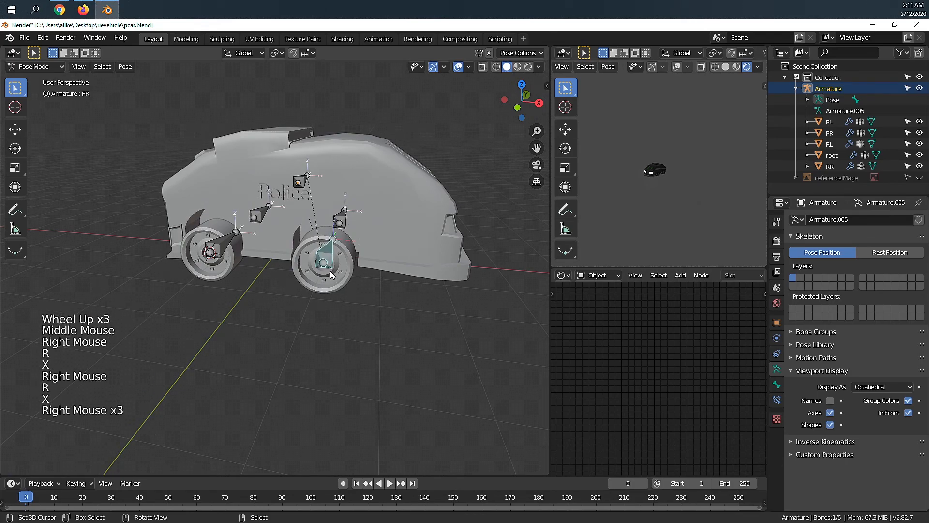
right_click(310, 263)
key("r")
key("x")
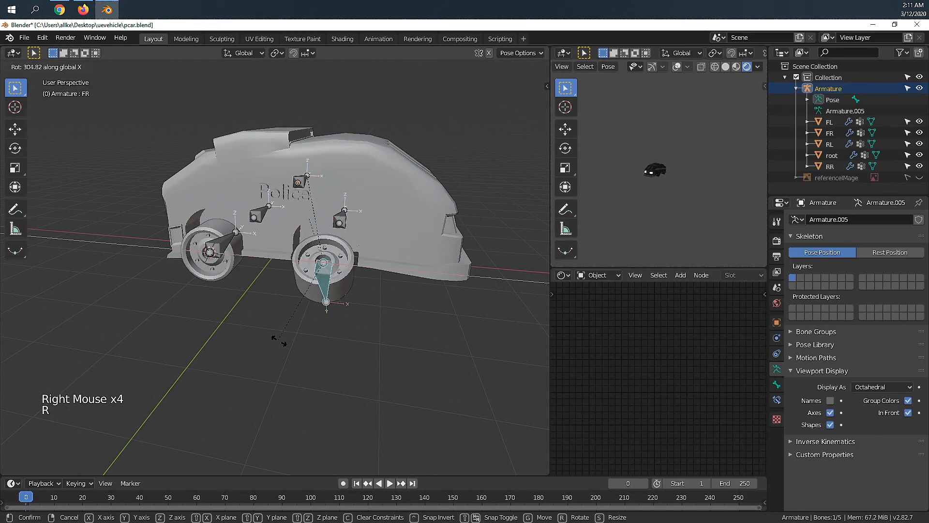
right_click(210, 252)
Select the rear right wheel's RR bone for a rotation test
right_click(211, 249)
key("y")
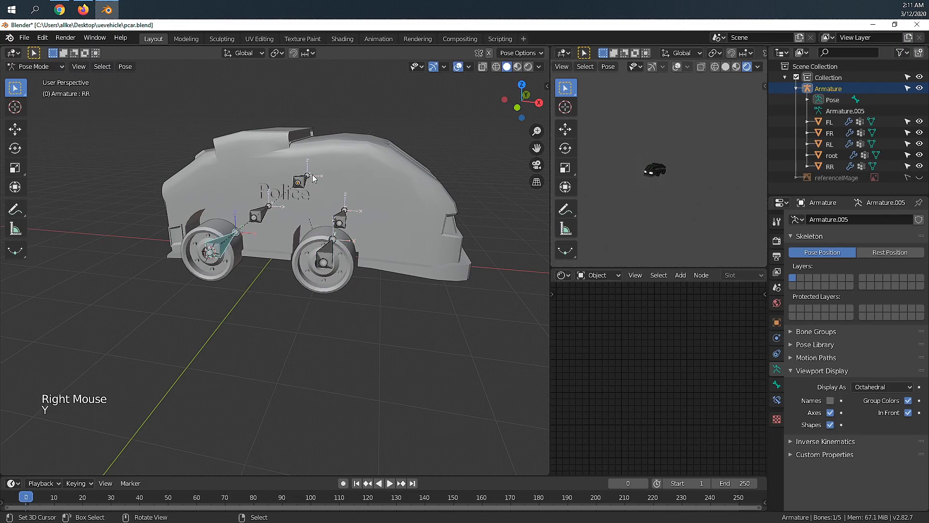
Try moving the RR wheel bone along Y and X and rotating it about X
key("x")
key("y")
key("g")
key("y")
right_click(331, 160)
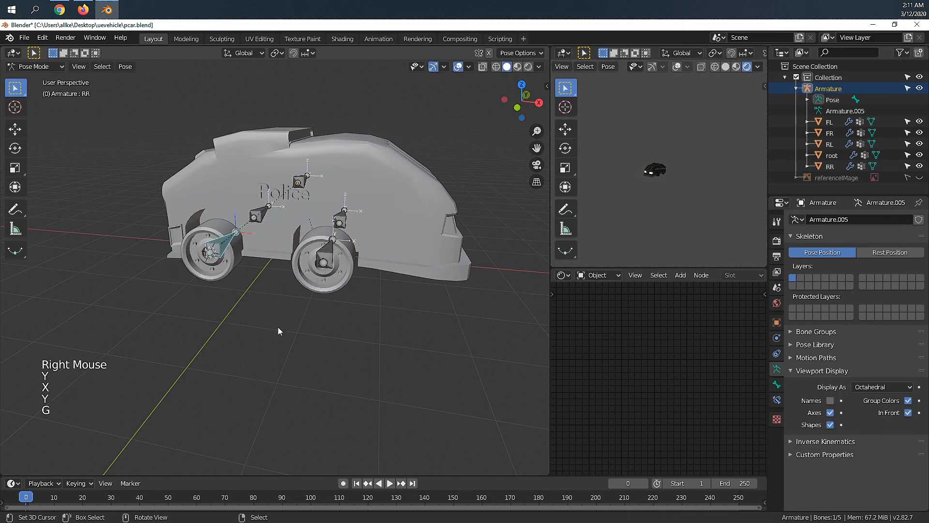
key("g")
key("x")
right_click(297, 325)
key("r")
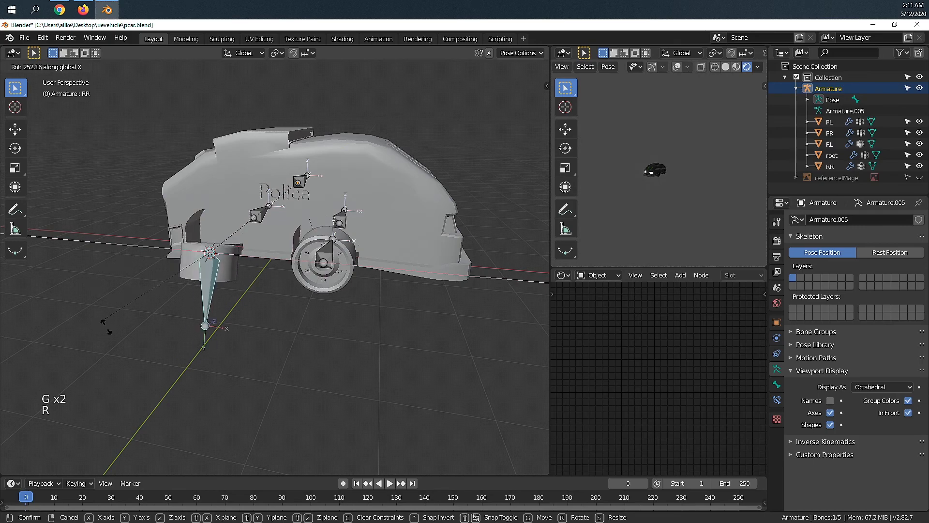
right_click(296, 221)
right_click(297, 221)
Switch the armature from Pose Mode to Object Mode, select the car body and save the file
scroll(377, 179, "down", 2)
middle_click_drag(377, 179, 279, 214)
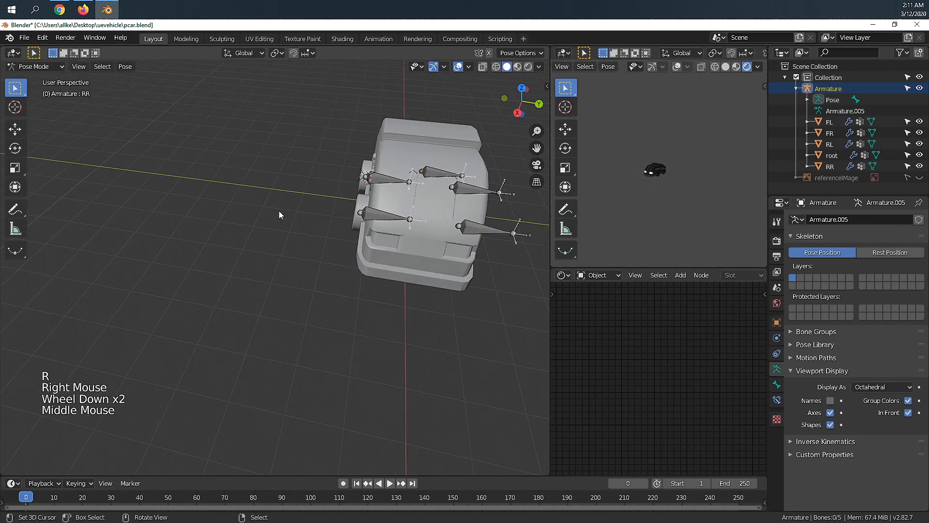
left_click(59, 66)
left_click(48, 79)
middle_click_drag(368, 220, 368, 260, "shift")
right_click(341, 127)
right_click(360, 191)
key("ctrl+s")
Examine the armature and the car body by selecting each in turn
scroll(367, 255, "up", 3)
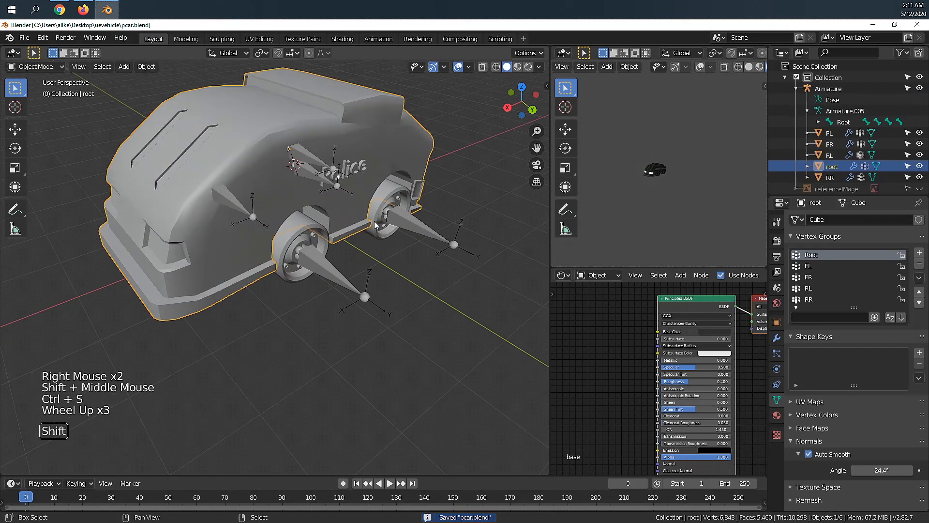
middle_click_drag(373, 222, 347, 271, "shift")
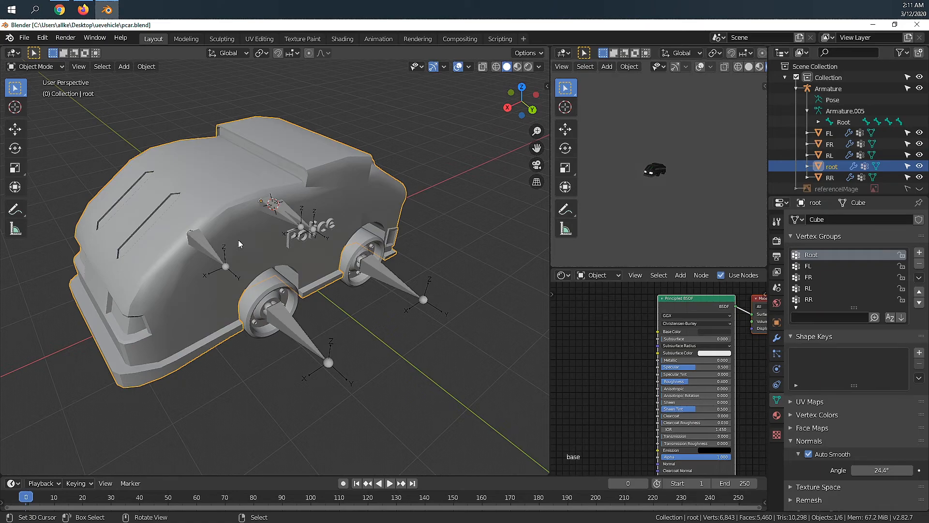
middle_click_drag(300, 275, 325, 270)
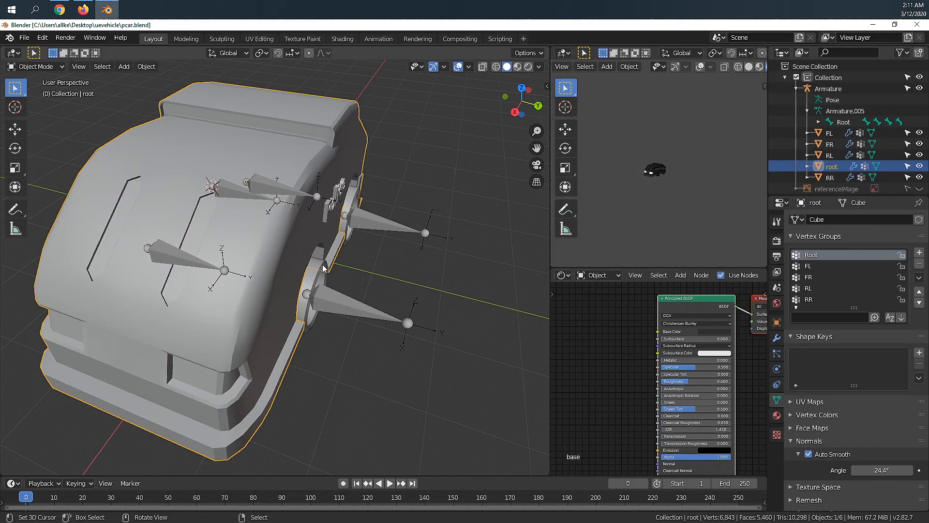
scroll(297, 262, "down", 1)
middle_click_drag(298, 261, 344, 285)
right_click(263, 271)
scroll(275, 278, "down", 3)
scroll(315, 298, "up", 2)
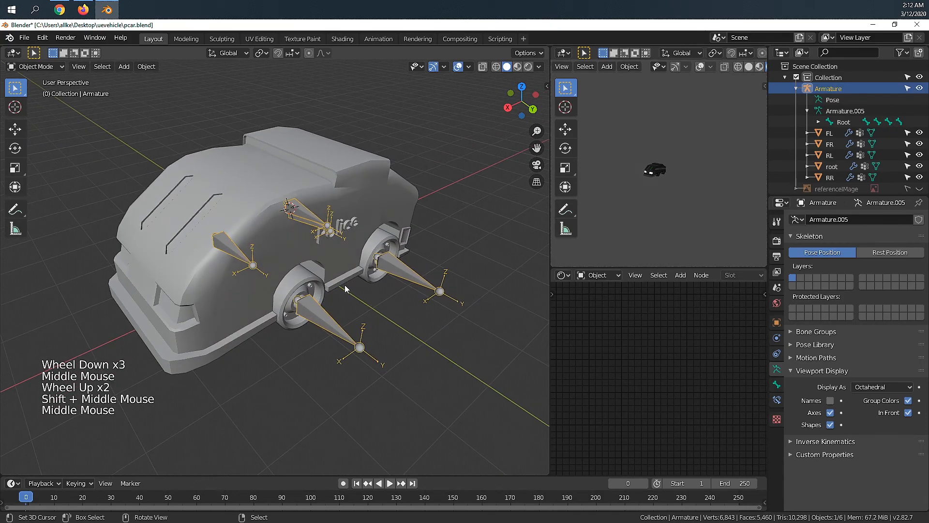
right_click(250, 179)
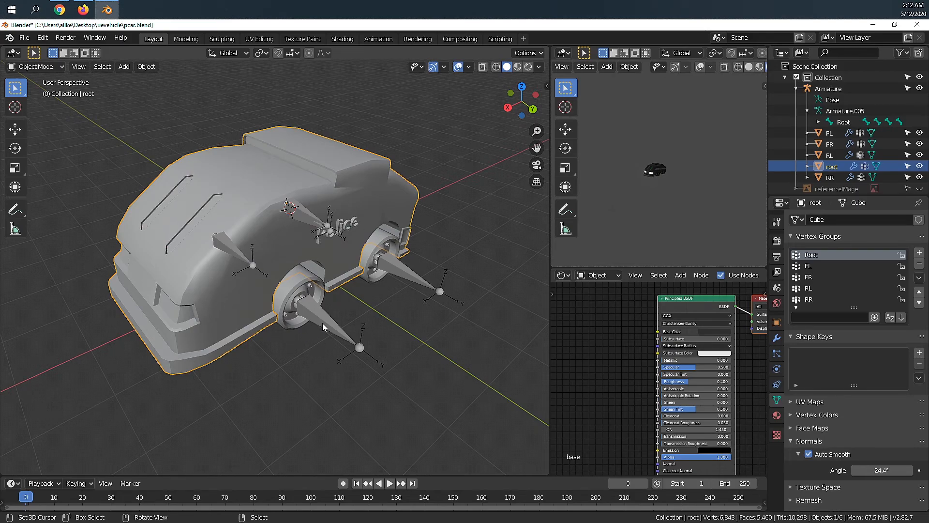
right_click(428, 301)
right_click(253, 199)
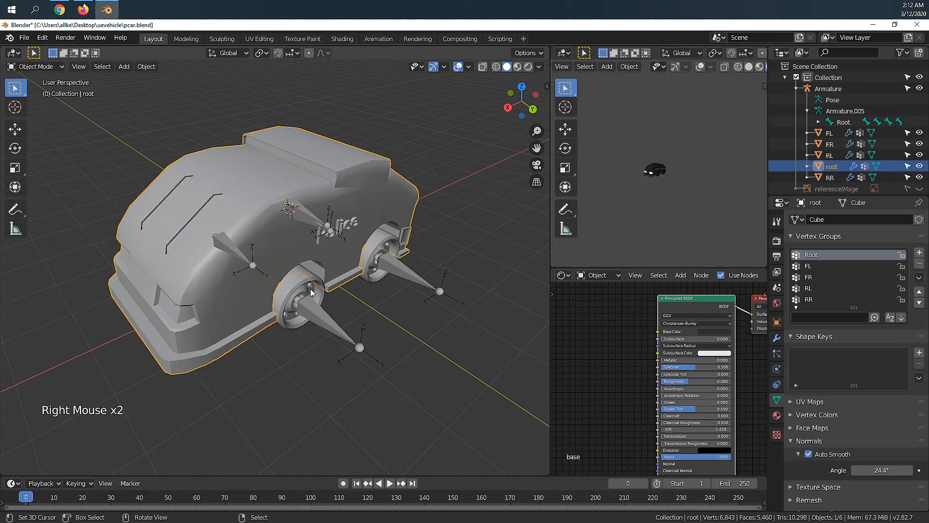
Examine the wheel meshes and their vertex groups by selecting the wheels one after another
middle_click_drag(432, 369, 387, 363)
right_click(271, 293)
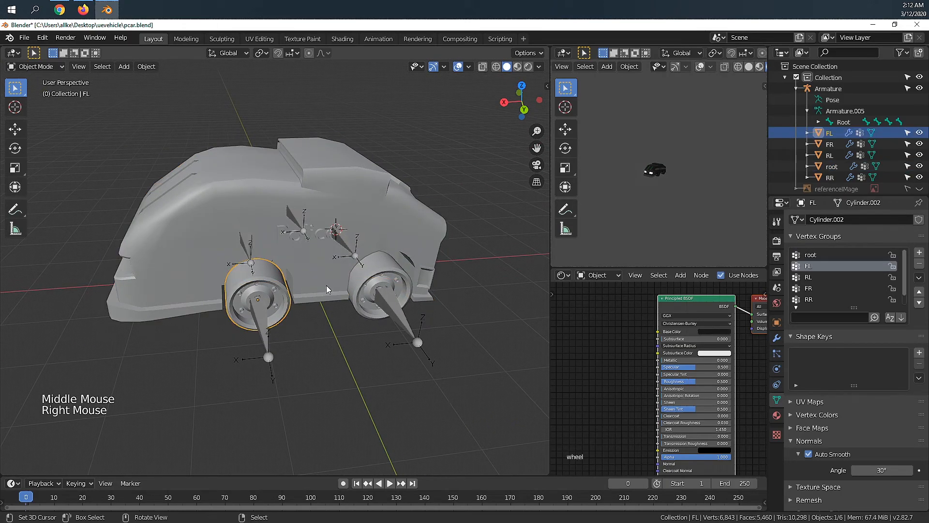
right_click(368, 291)
scroll(309, 303, "down", 3)
middle_click_drag(217, 315, 306, 298)
right_click(275, 310)
right_click(241, 297)
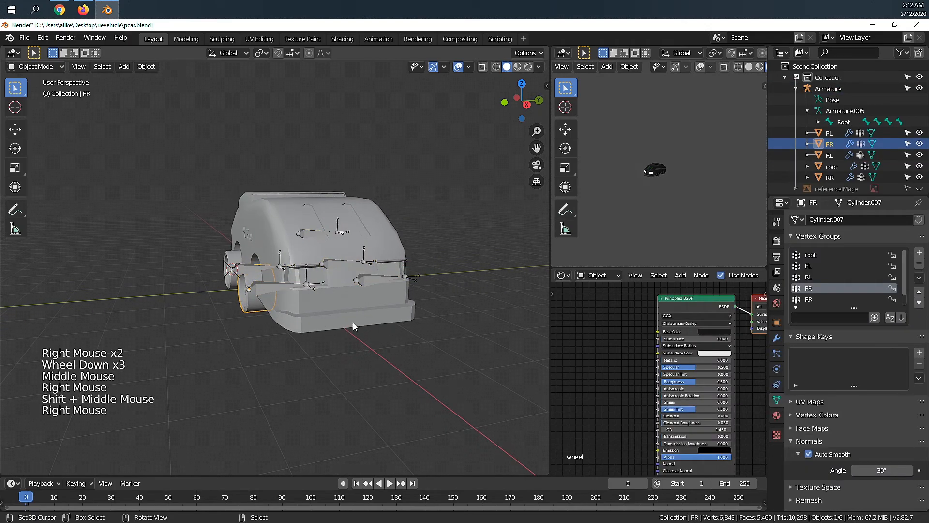
middle_click_drag(405, 262, 361, 276)
Show the material properties and examine the materials of the wheels and the car body
left_click(776, 415)
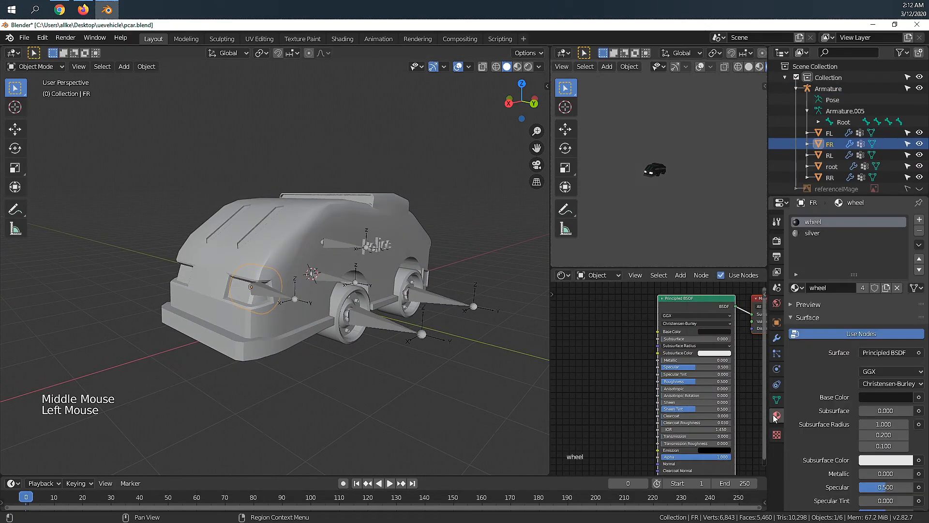
right_click(346, 330)
right_click(411, 281)
right_click(386, 275)
scroll(397, 322, "down", 2)
middle_click_drag(398, 322, 370, 332)
key("Tab")
right_click(323, 308)
key("Tab")
mouse_move(324, 309)
middle_mouse_down("shift")
mouse_move(338, 295)
mouse_move(351, 301)
mouse_move(302, 300)
mouse_move(361, 299)
mouse_move(335, 295)
middle_mouse_up("shift")
scroll(337, 294, "up", 3)
scroll(258, 294, "down", 1)
middle_click_drag(258, 294, 292, 294)
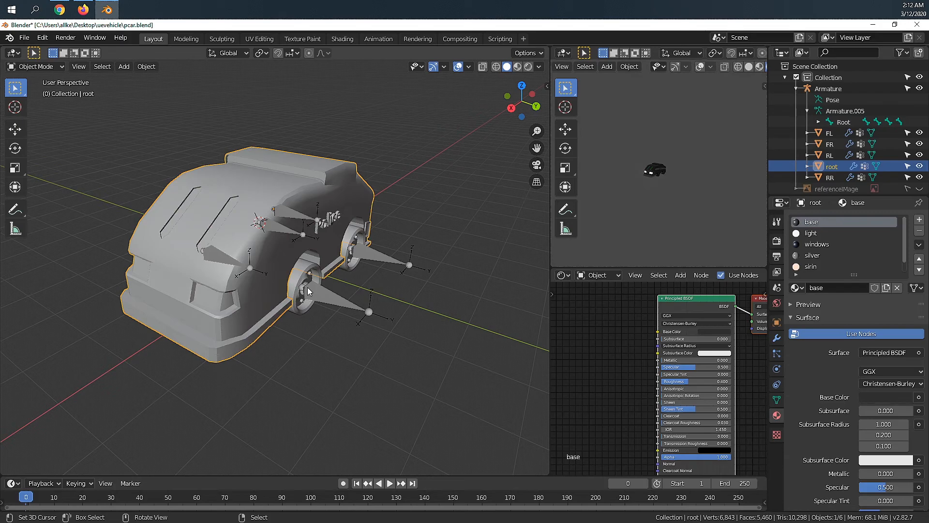
mouse_move(361, 285)
middle_mouse_down()
mouse_move(318, 271)
mouse_move(354, 275)
middle_mouse_up()
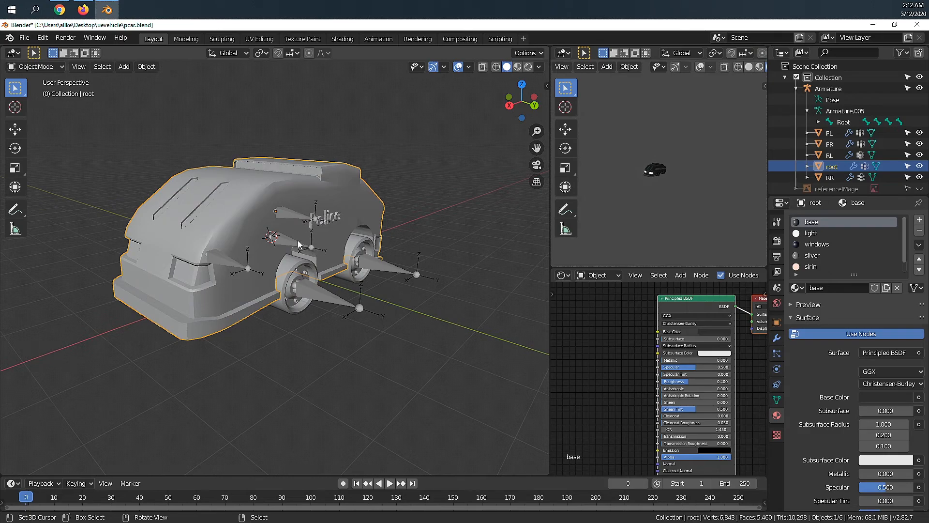
middle_click_drag(279, 237, 287, 237)
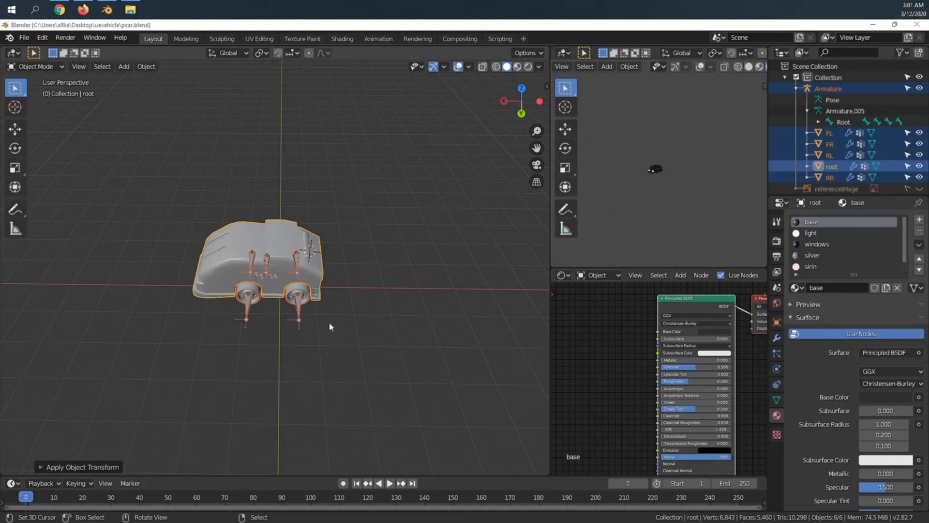
middle_click_drag(329, 322, 411, 280)
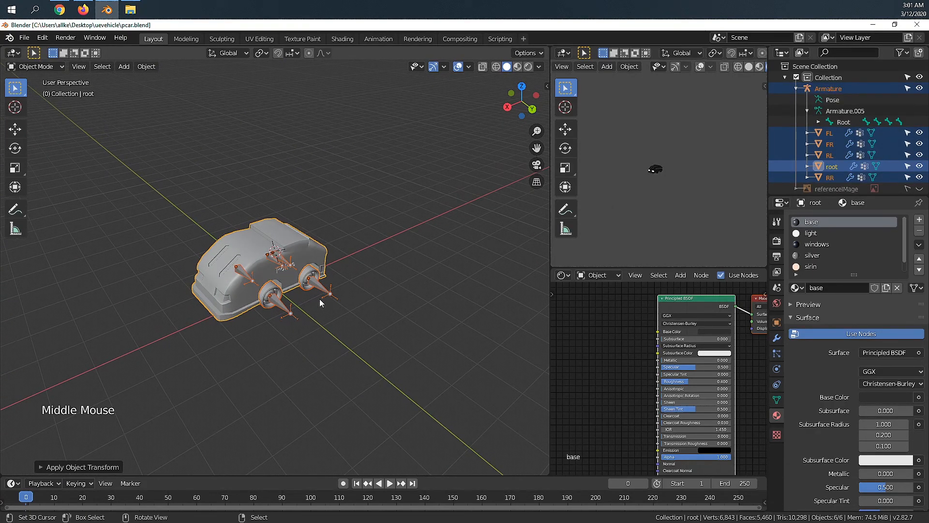
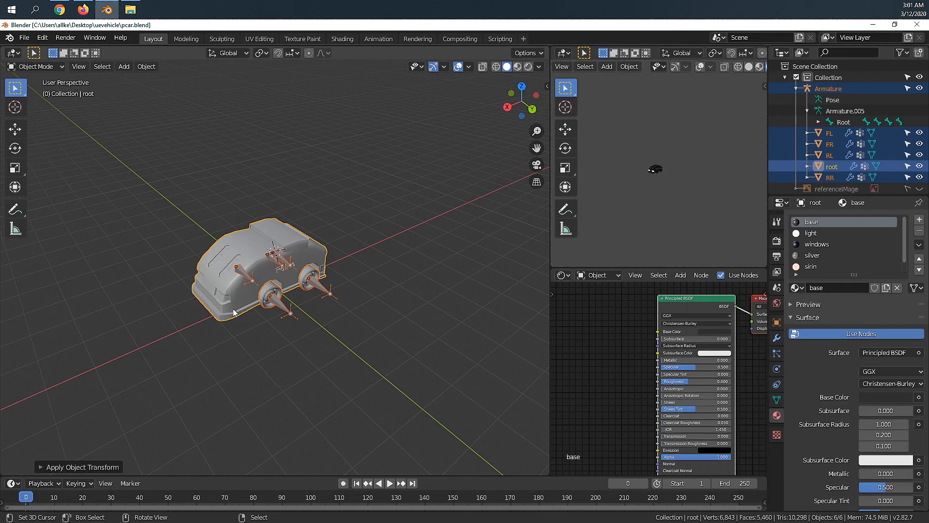
Show the transform properties and examine the car body's dimensions and scale
key("n")
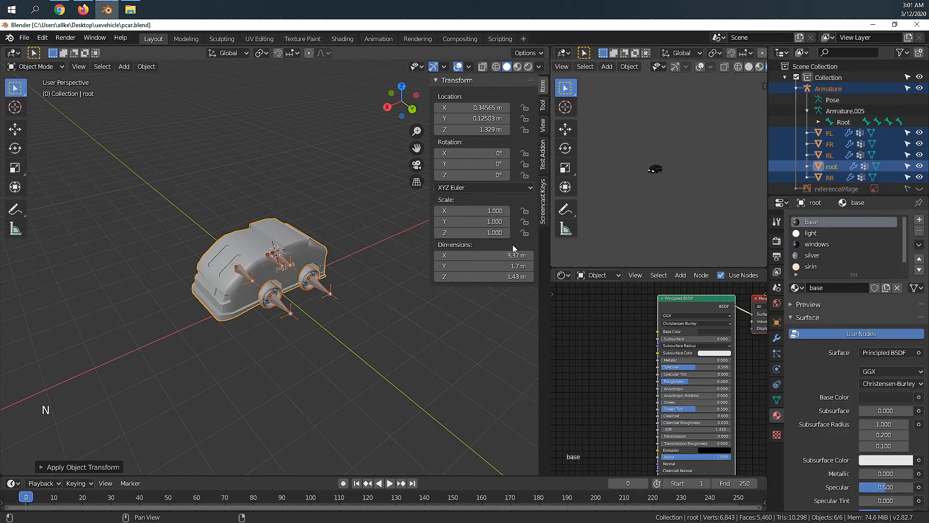
scroll(469, 317, "up", 1)
scroll(468, 317, "up", 2)
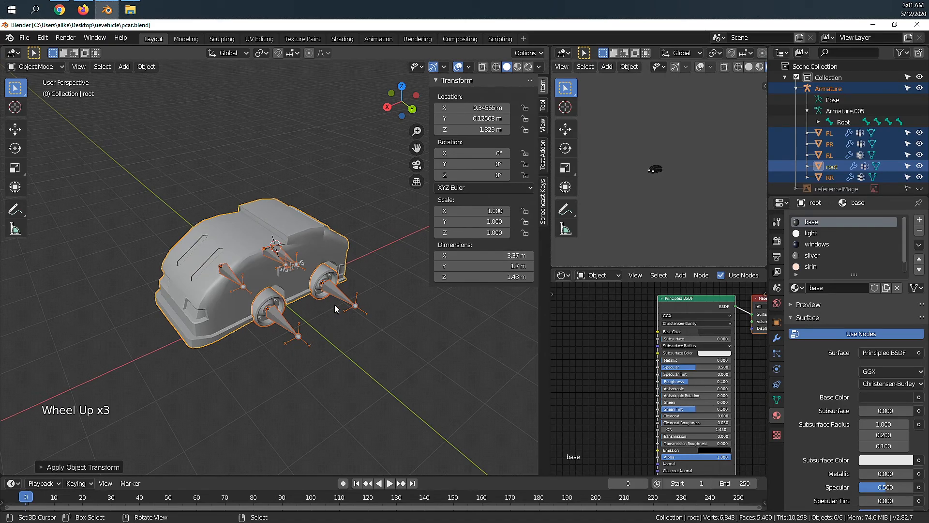
middle_click_drag(335, 303, 316, 304)
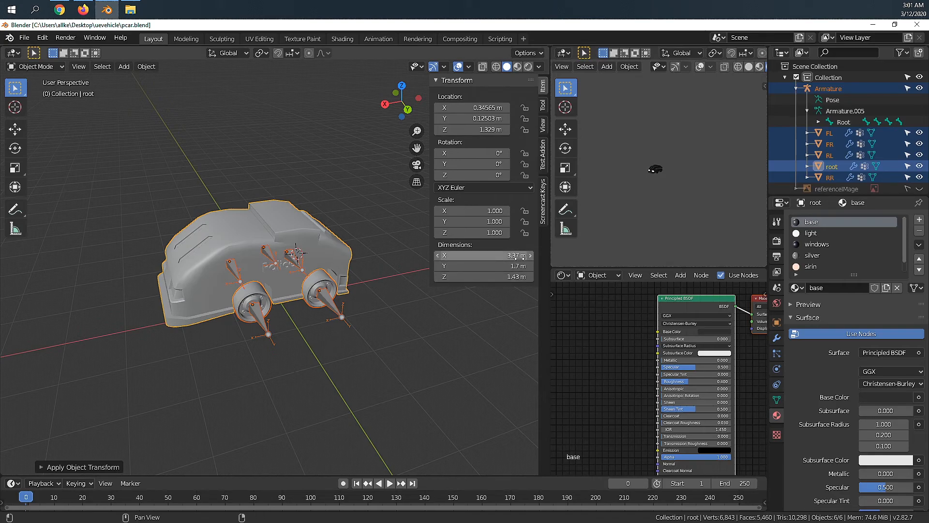
Try scaling the whole car, with armature and wheels selected, down to about 0.1
key("a")
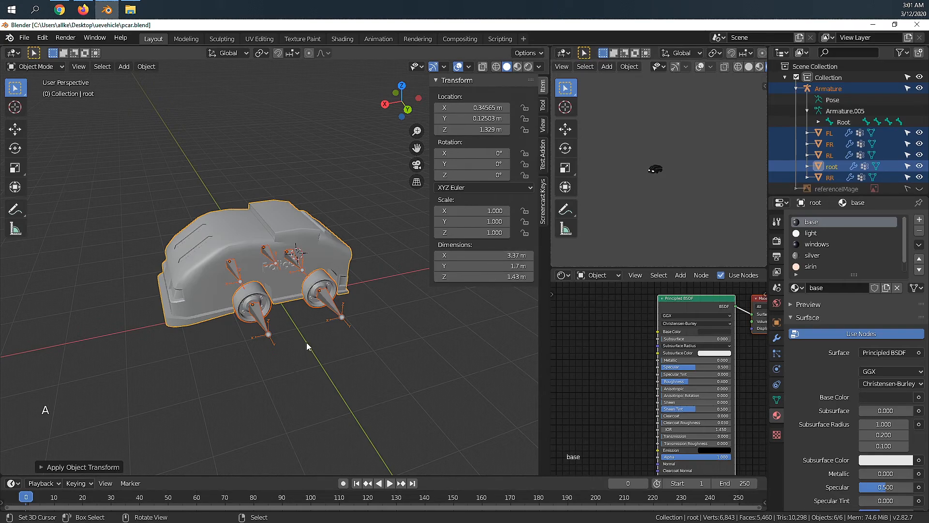
key("s")
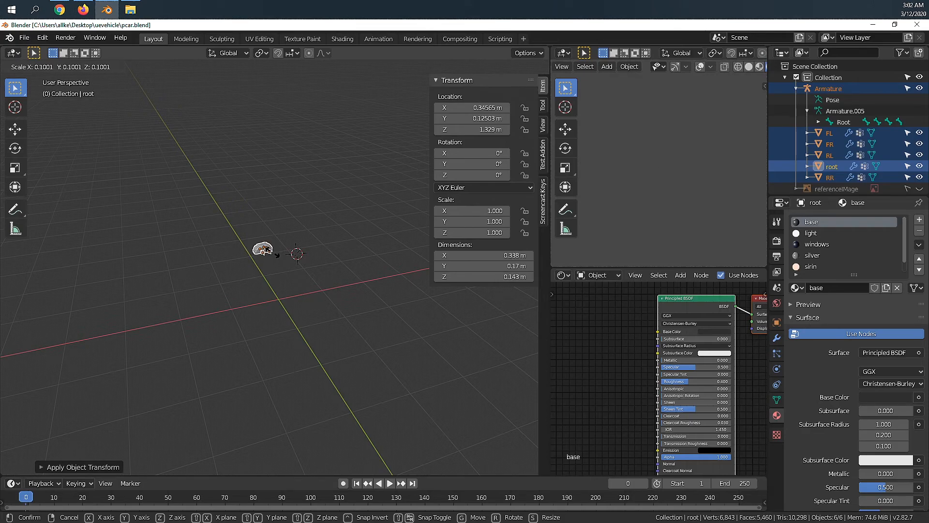
right_click(297, 286)
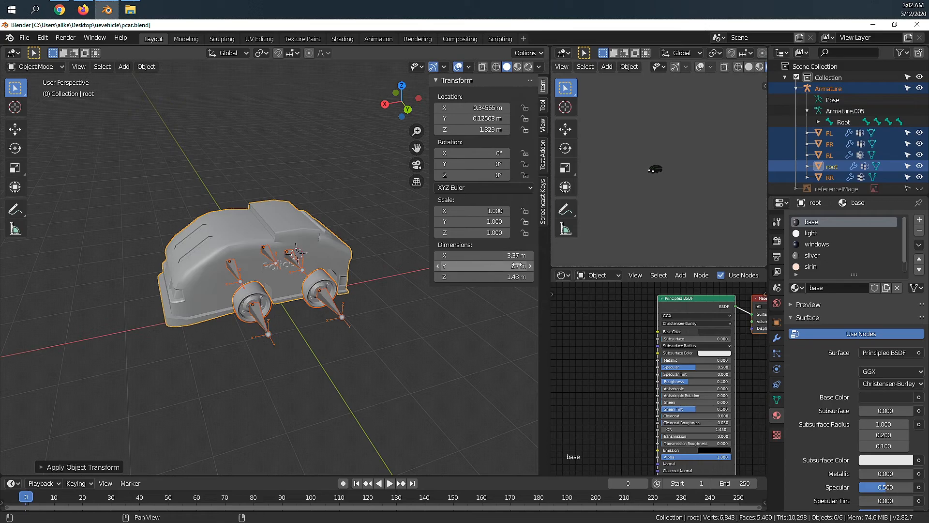
key("a")
key("a")
key("a")
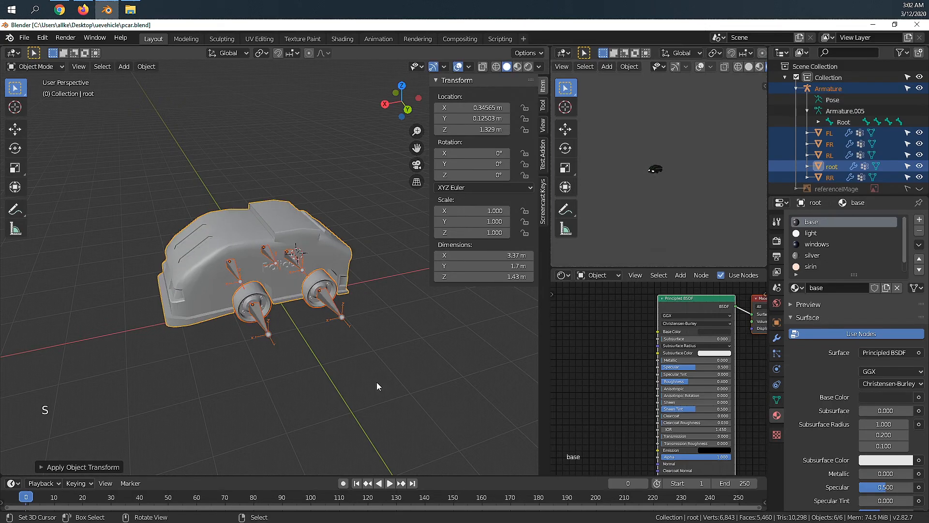
key("a")
key("s")
right_click(454, 269)
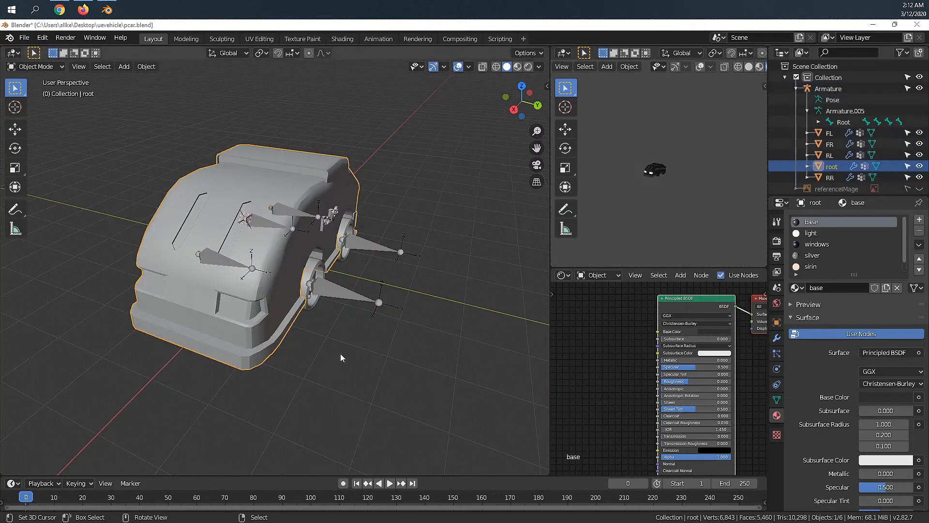
Save the car file and select all objects in the scene
middle_click_drag(333, 317, 245, 221)
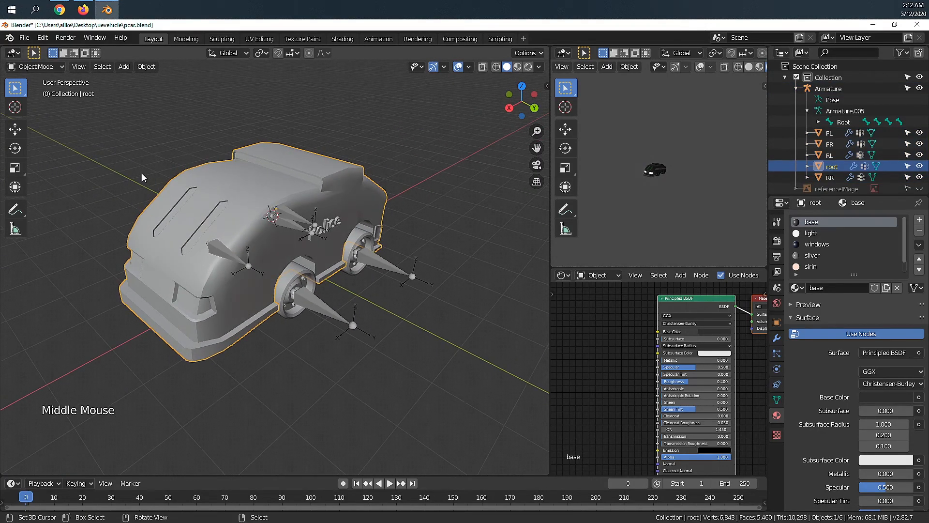
key("ctrl+s")
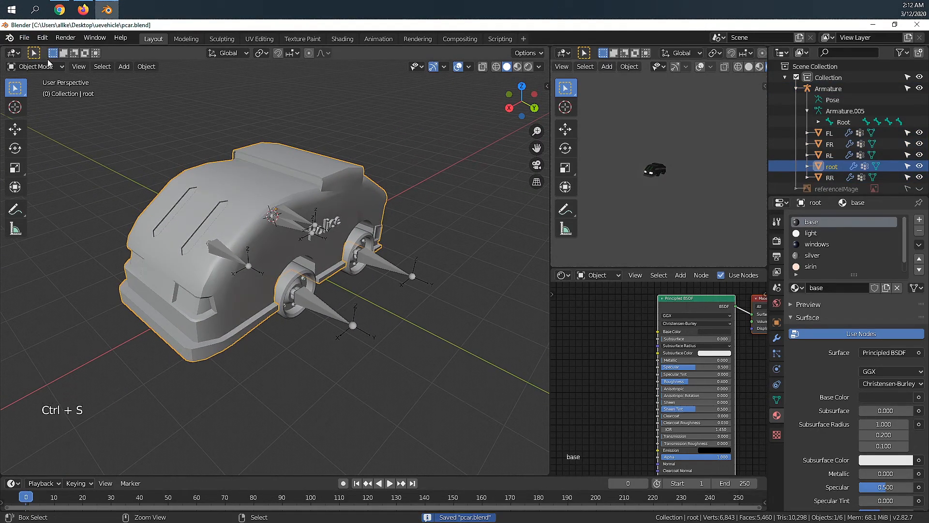
left_click(25, 38)
key("a")
key("a")
key("a")
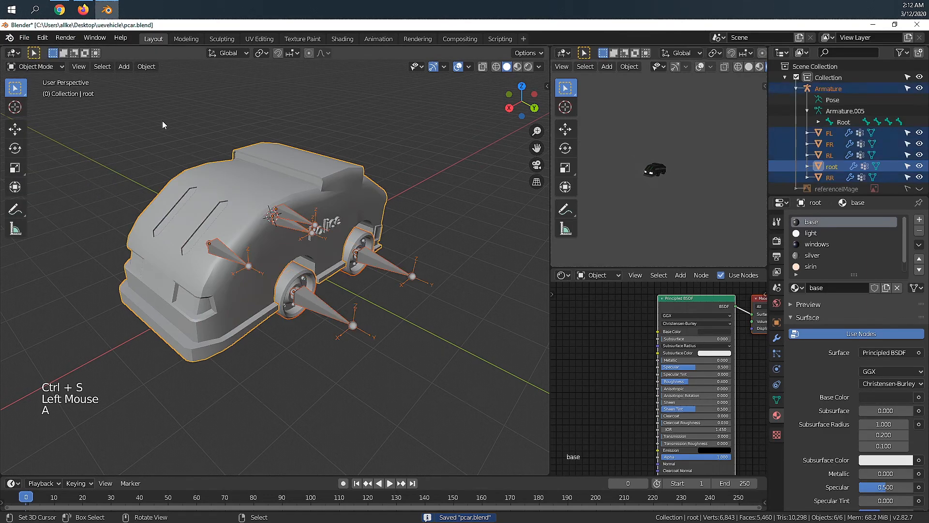
Box-select the car body, the wheels and the armature together
middle_click_drag(146, 152, 202, 135)
scroll(156, 138, "down", 3)
key("b")
left_click_drag(156, 138, 321, 294)
middle_click_drag(322, 294, 197, 287)
scroll(241, 232, "up", 3)
middle_click_drag(241, 231, 368, 196)
middle_click_drag(289, 154, 235, 240)
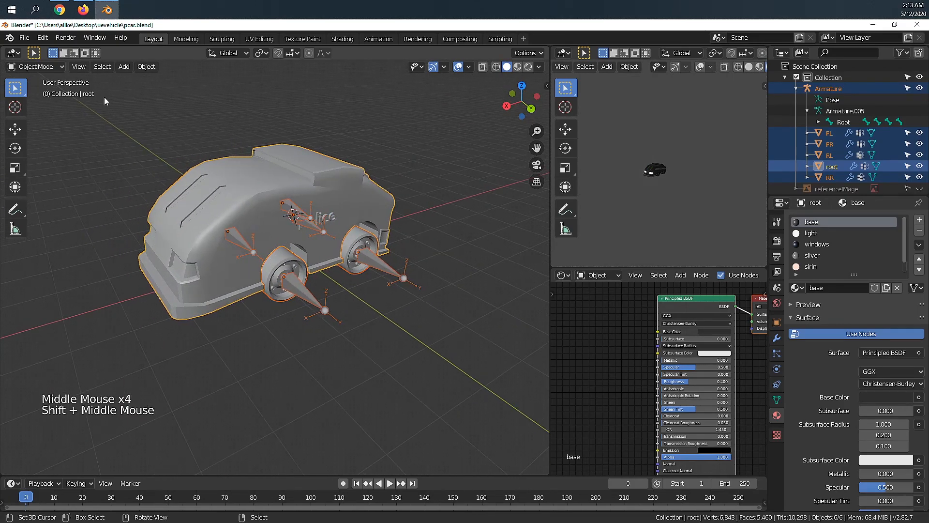
Start an FBX export to pcar.fbx and limit the exported object types to Armature and Mesh
left_click(24, 37)
mouse_move(60, 200)
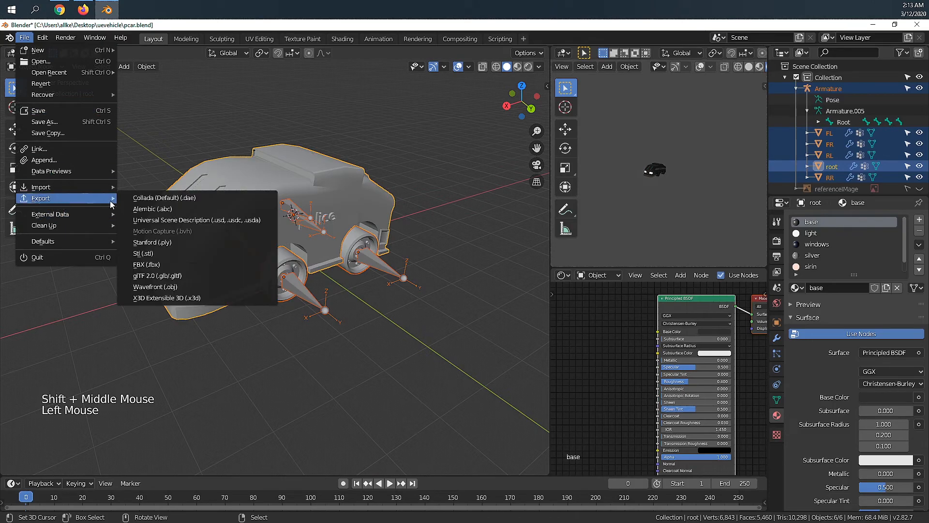
left_click(180, 264)
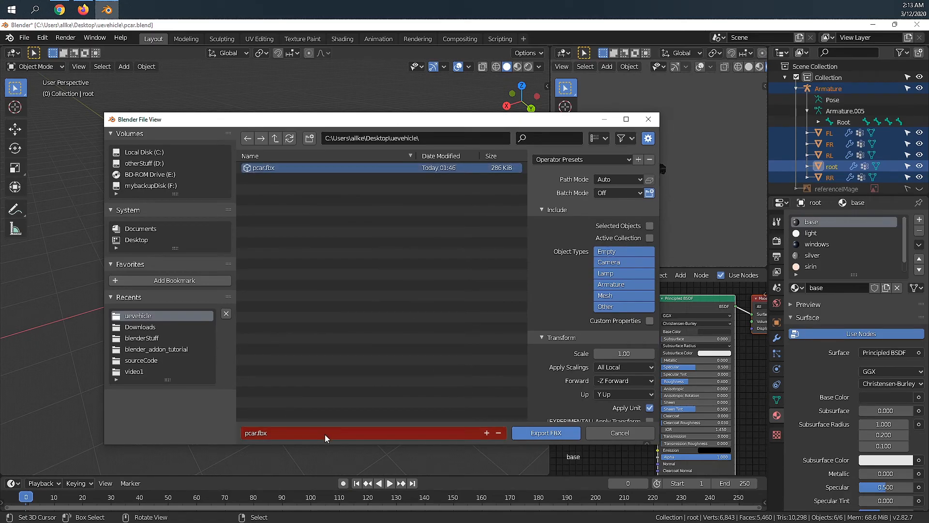
scroll(549, 273, "down", 2)
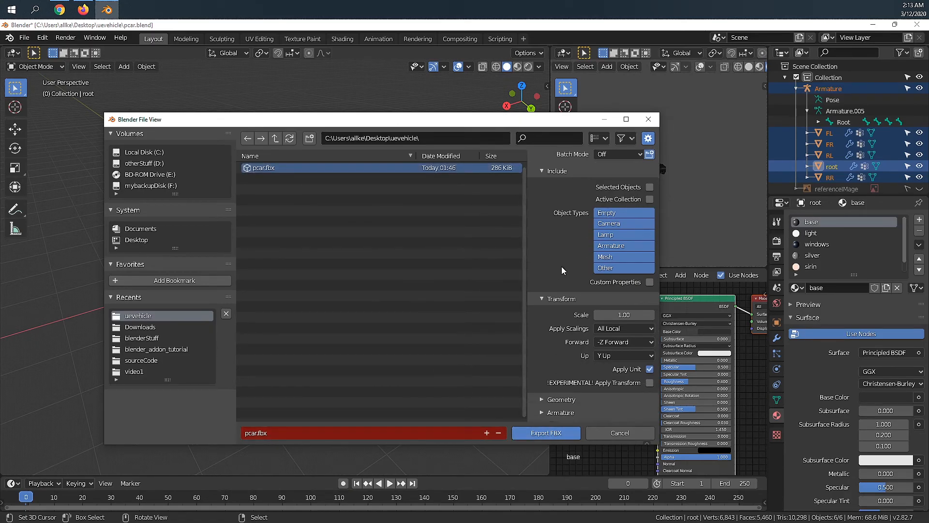
left_click(611, 245)
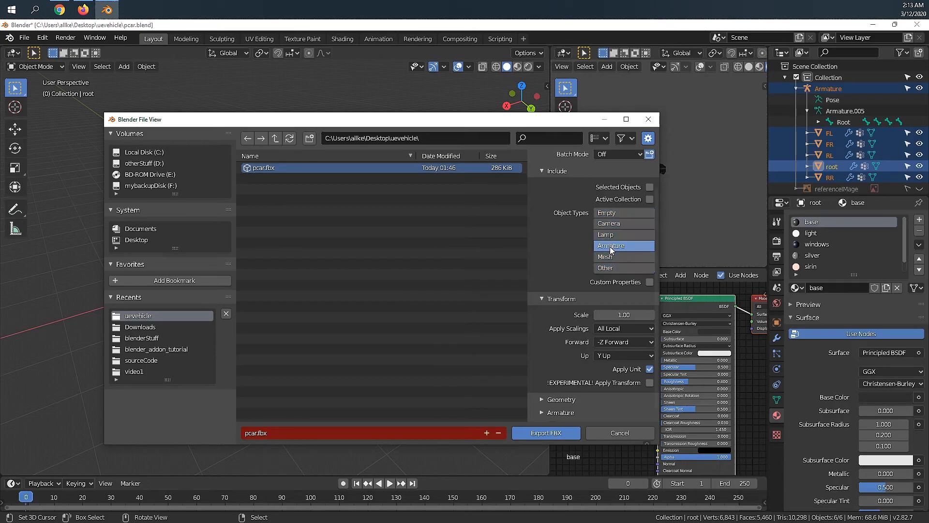
left_click(611, 256, "shift")
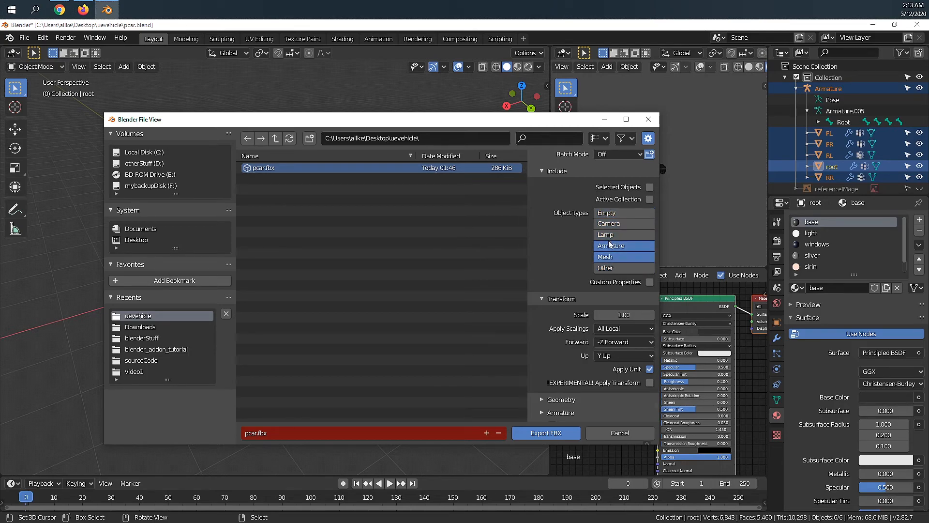
scroll(565, 240, "down", 1)
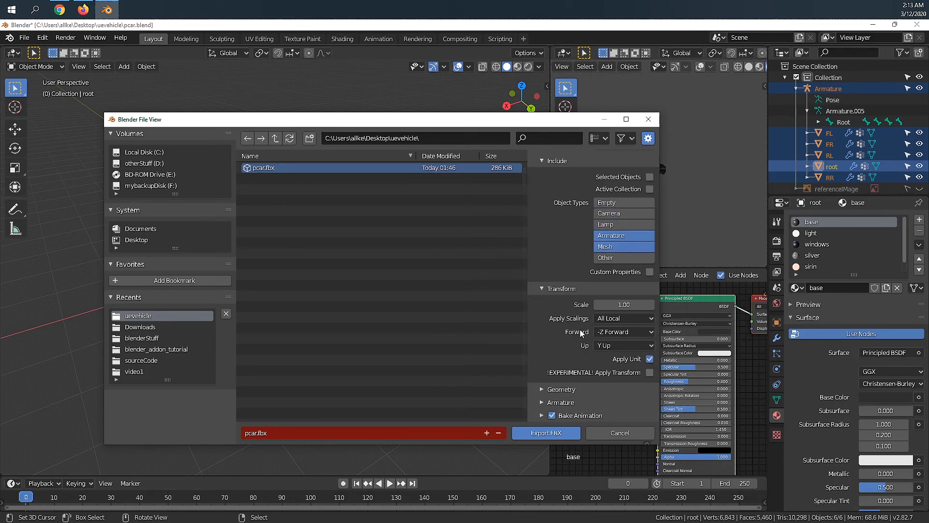
Set the FBX export axes to X Forward and Z Up
left_click(613, 332)
left_click(612, 345)
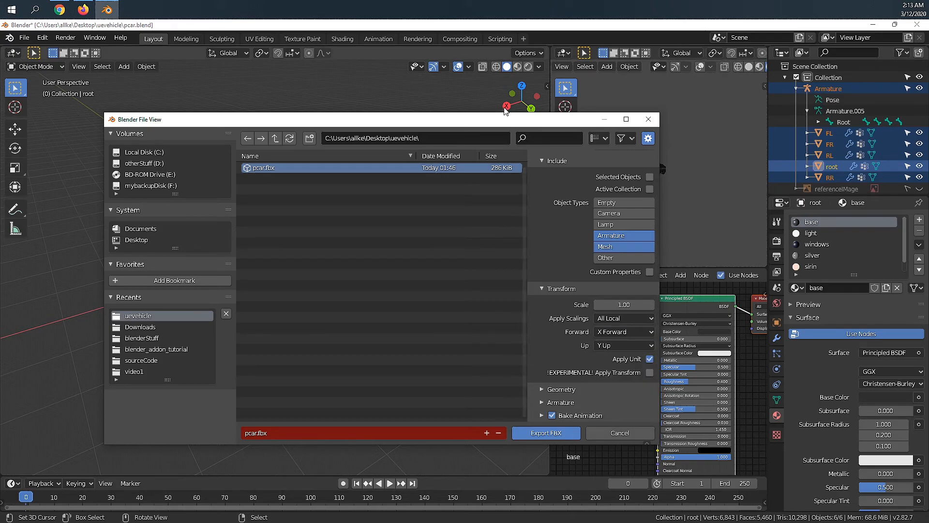
mouse_move(506, 120)
left_mouse_down()
mouse_move(510, 281)
mouse_move(504, 121)
left_mouse_up()
left_click(618, 344)
left_click(617, 381)
Set the geometry smoothing to Face, review the armature options and export pcar.fbx
left_click(573, 388)
scroll(573, 388, "down", 3)
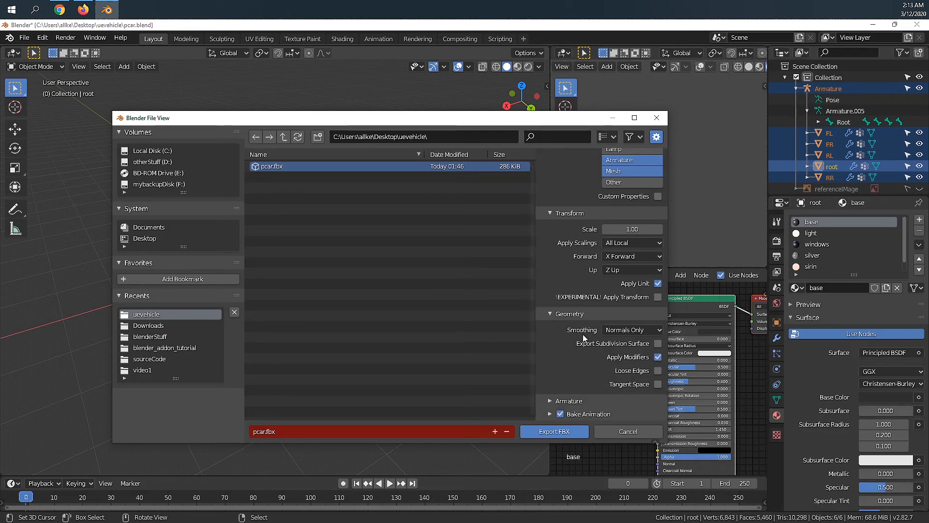
left_click(621, 330)
left_click(619, 355)
left_click(576, 396)
scroll(575, 397, "down", 3)
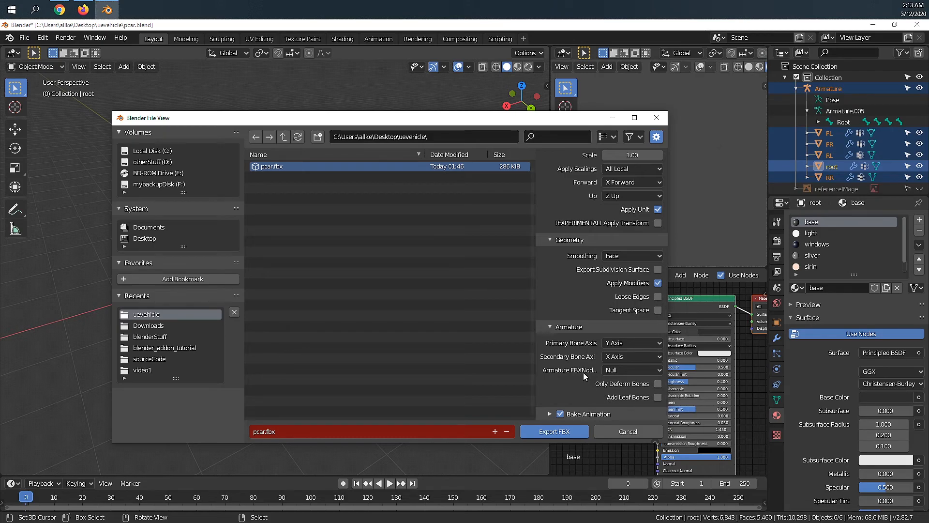
scroll(572, 209, "up", 2)
scroll(569, 212, "down", 2)
left_click(553, 432)
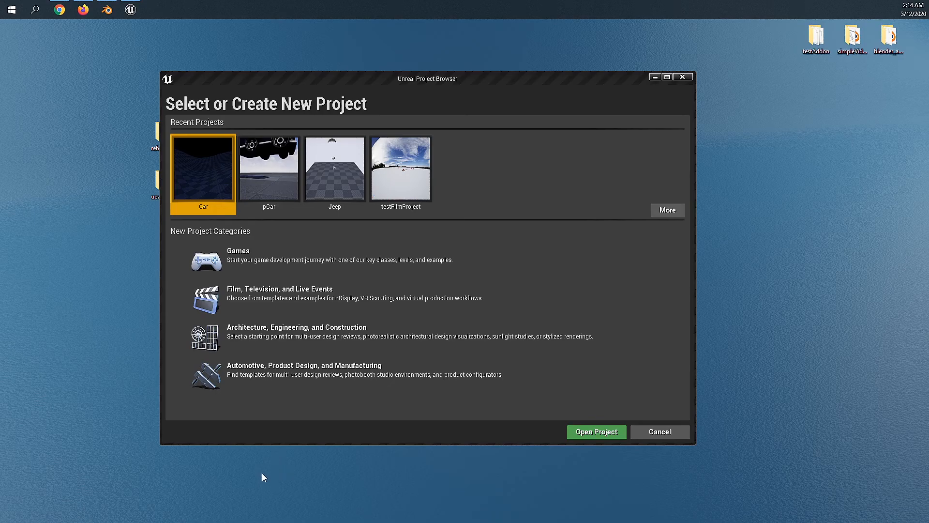
In the Unreal Project Browser, create a Games project from the Blank template and name it funcarProject
left_click(237, 262)
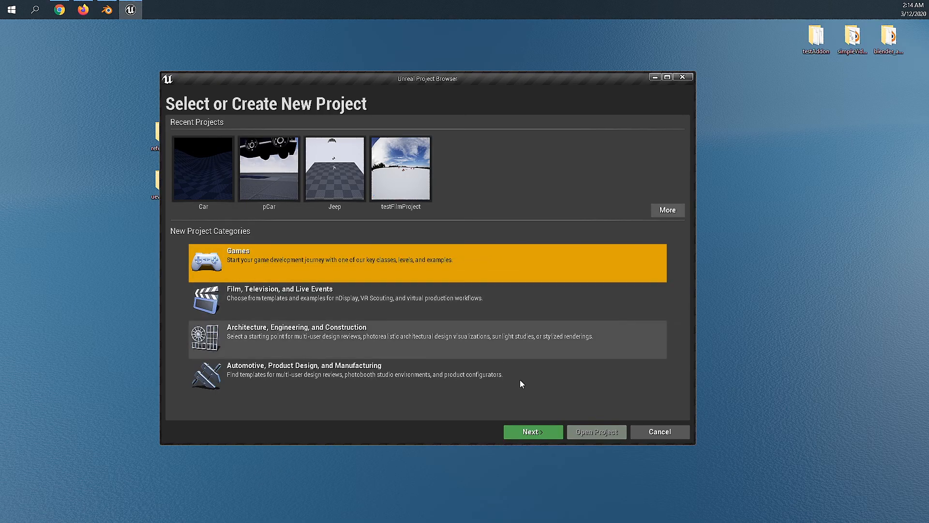
left_click(537, 435)
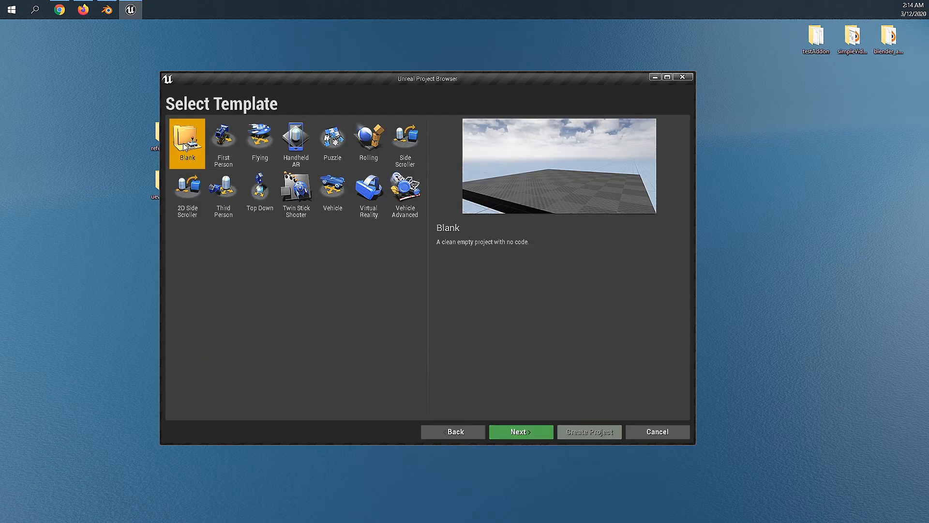
left_click(540, 430)
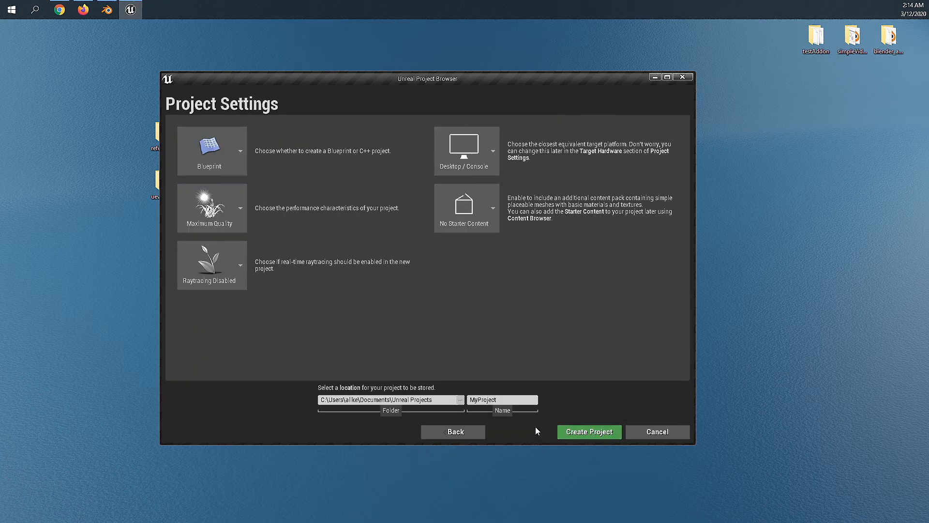
left_click(498, 400)
type("f")
key("BackSpace")
key("BackSpace")
left_click(591, 437)
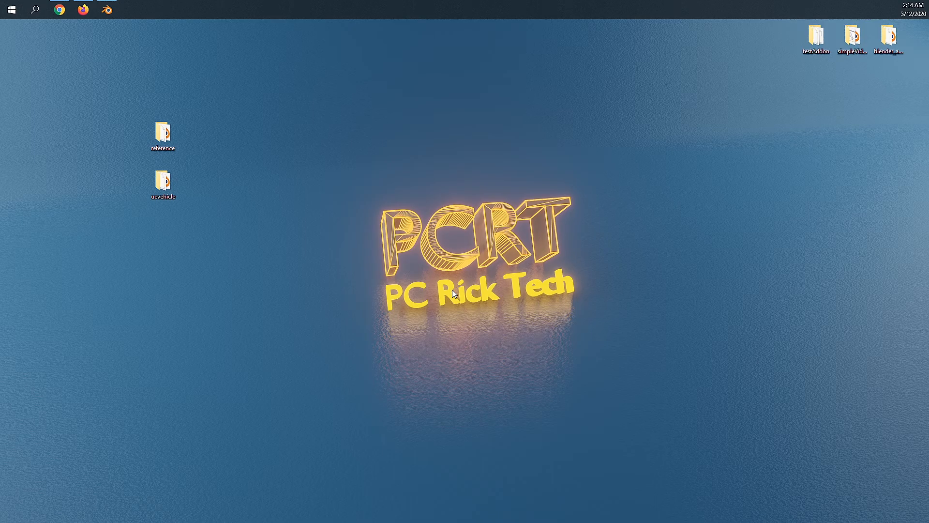
Maximize the Unreal Editor window and examine the engine version in the About Unreal Editor information
left_click_drag(88, 68, 352, 95)
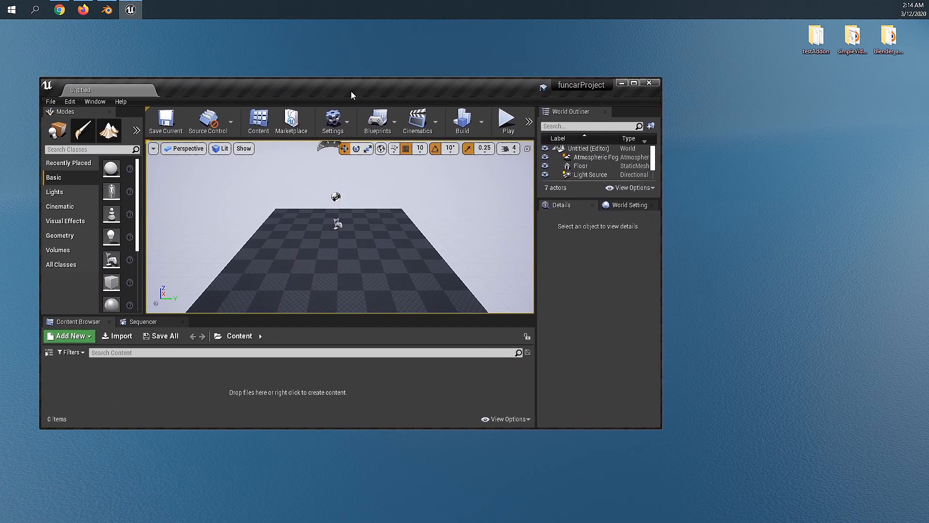
double_click(351, 96)
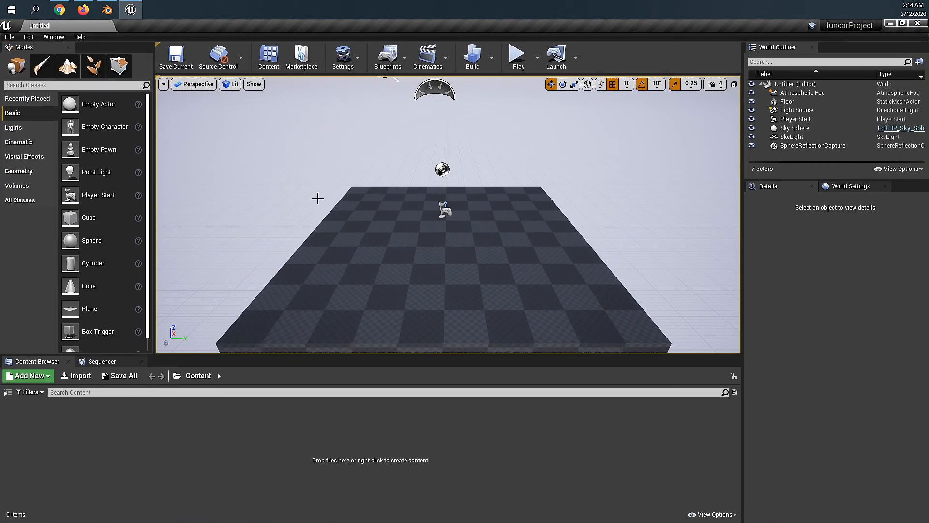
left_click(80, 37)
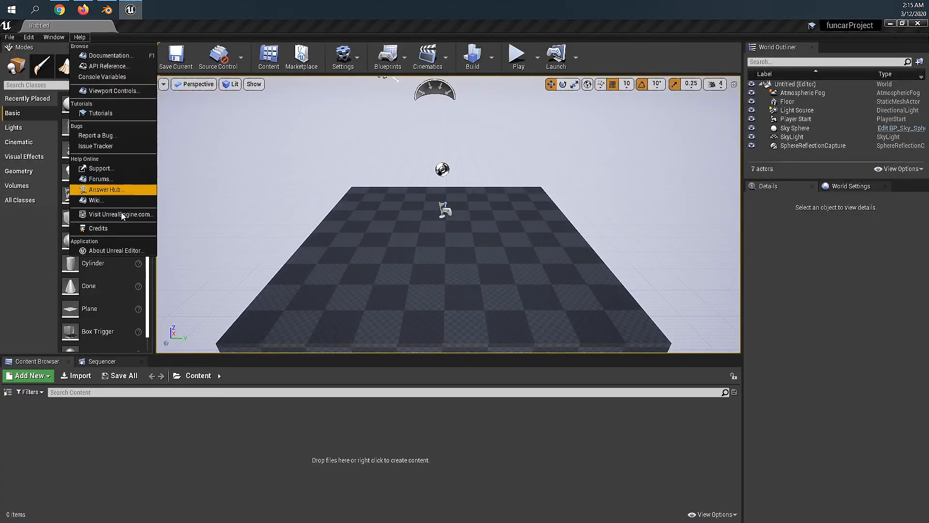
left_click(121, 251)
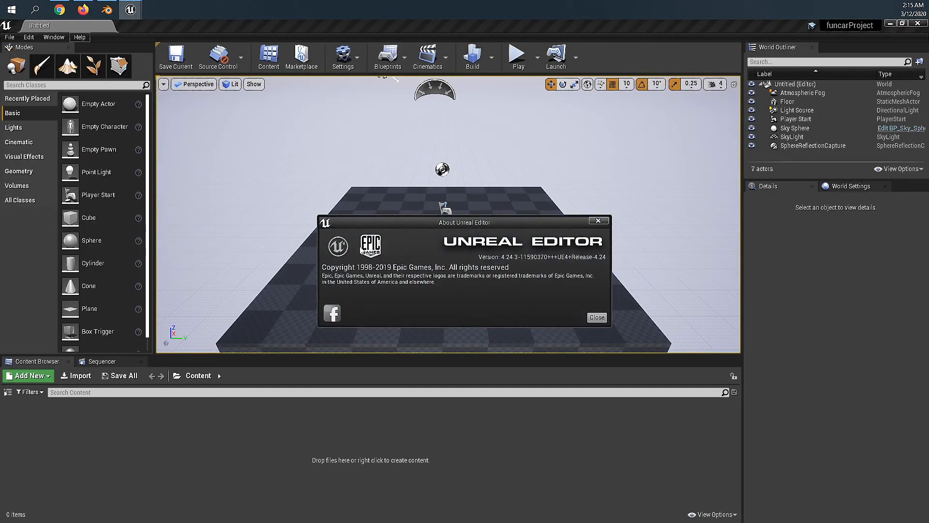
left_click_drag(501, 257, 514, 256)
left_click(519, 257)
left_click_drag(512, 257, 519, 258)
left_click(508, 256)
left_click(599, 225)
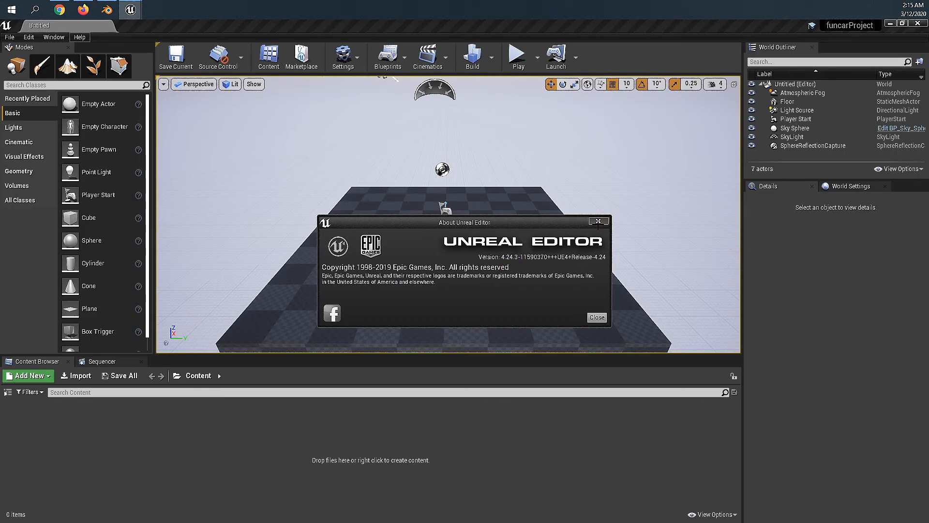
Import pcar.fbx from the desktop's uevehicle folder into the project's Content as a skeletal mesh using Import All
left_click_drag(454, 226, 523, 233, "alt")
mouse_move(399, 228)
right_mouse_down()
mouse_move(389, 233)
mouse_move(390, 225)
right_mouse_up()
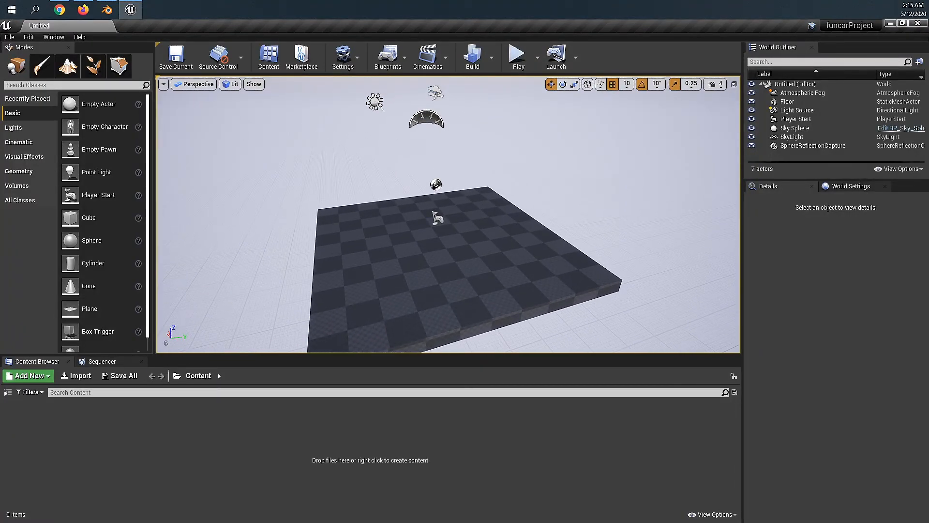
double_click(202, 28)
left_click(159, 140)
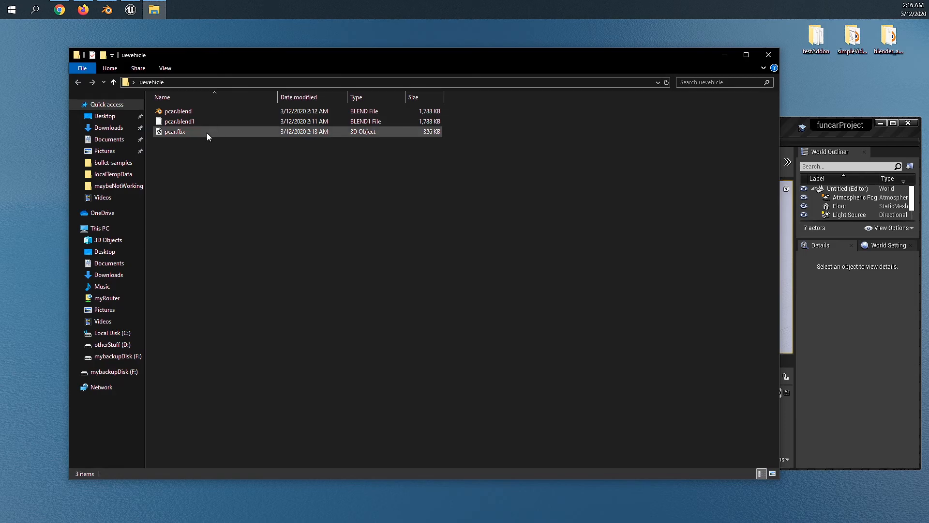
left_click(207, 132)
left_click(785, 139)
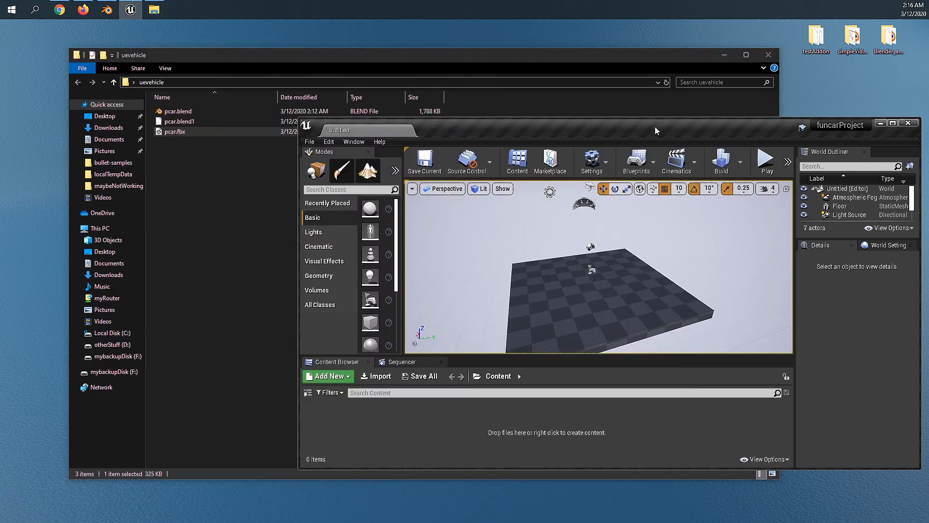
left_click_drag(262, 60, 853, 90)
left_click_drag(809, 163, 481, 424)
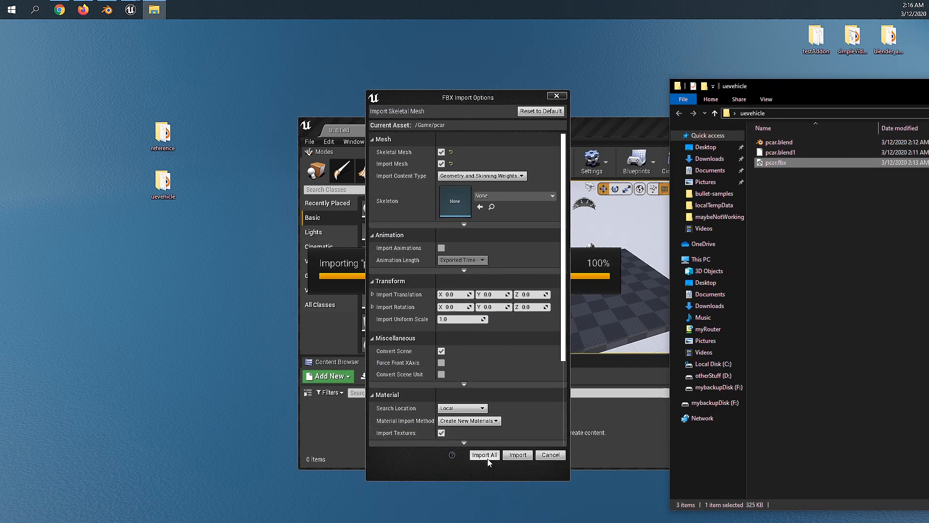
left_click(486, 456)
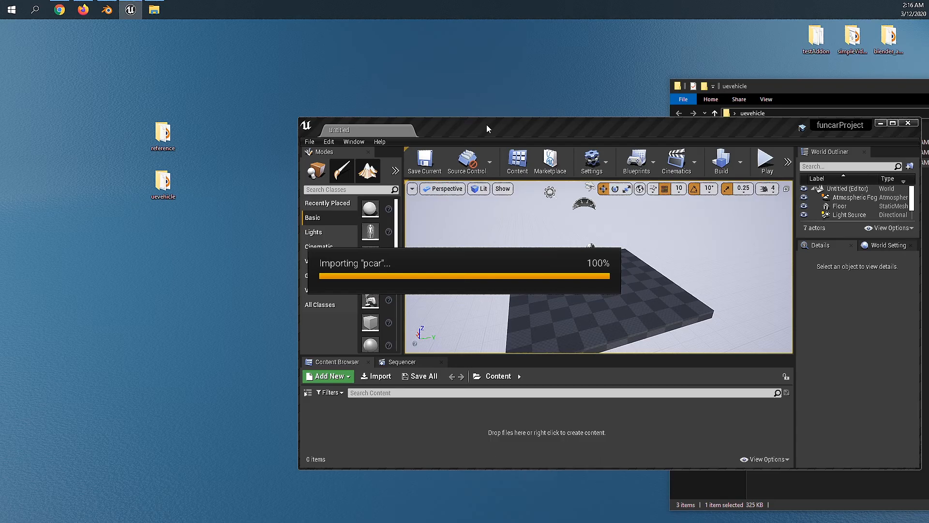
double_click(486, 124)
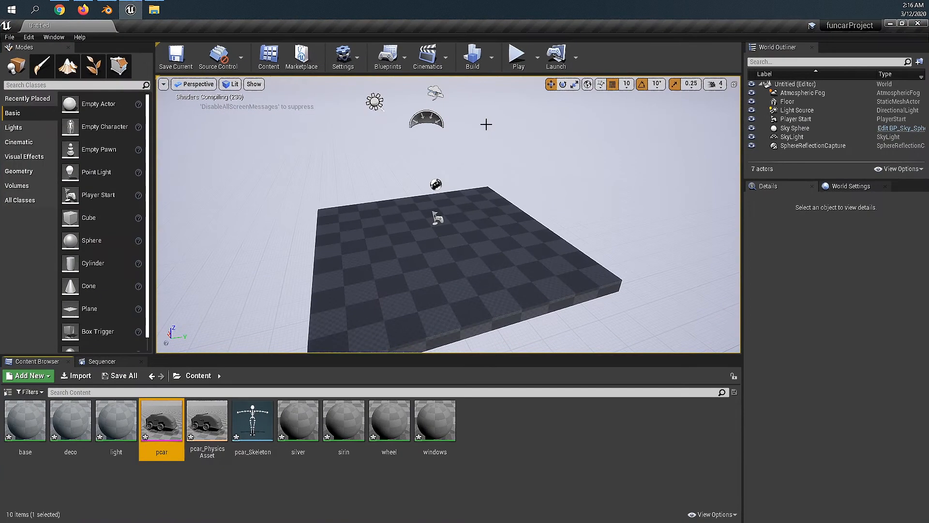
Open pcar_PhysicsAsset and delete the existing physics body from its skeleton tree
right_click_drag(451, 232, 451, 227)
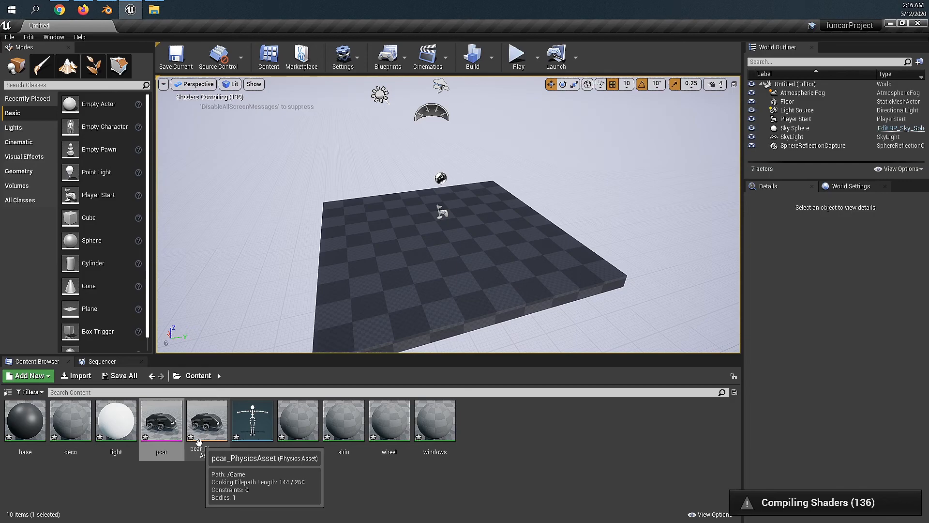
double_click(208, 432)
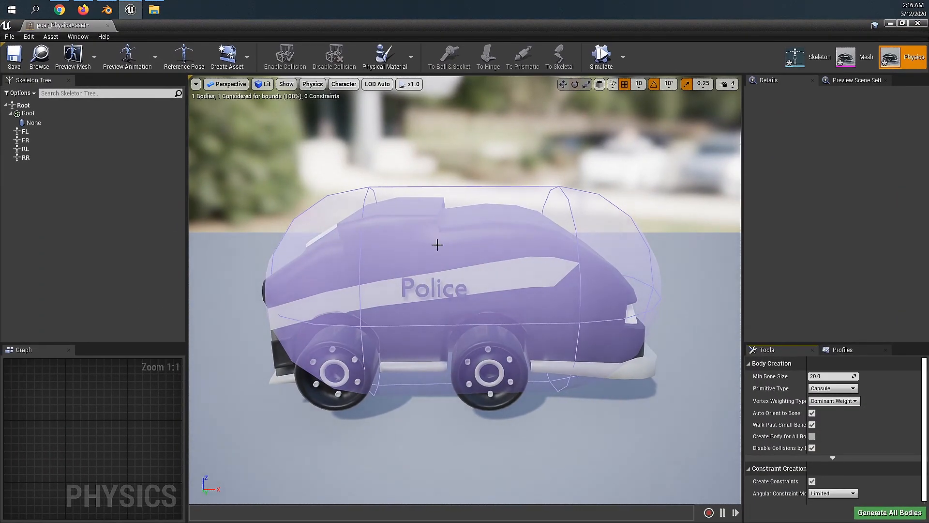
mouse_move(437, 244)
left_mouse_down()
mouse_move(481, 315)
mouse_move(576, 319)
mouse_move(537, 290)
mouse_move(533, 271)
mouse_move(547, 256)
mouse_move(532, 271)
mouse_move(513, 242)
mouse_move(426, 254)
left_mouse_up()
right_click_drag(489, 286, 481, 286)
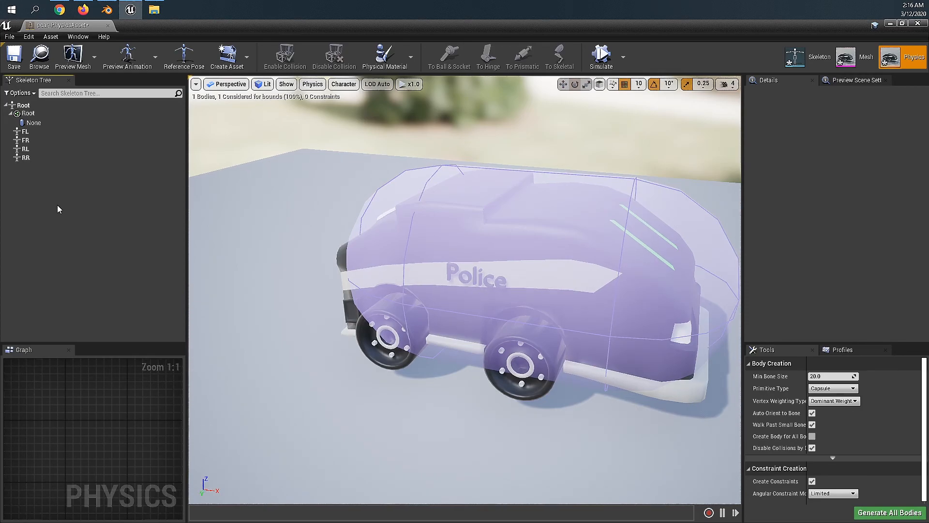
key("ctrl+a")
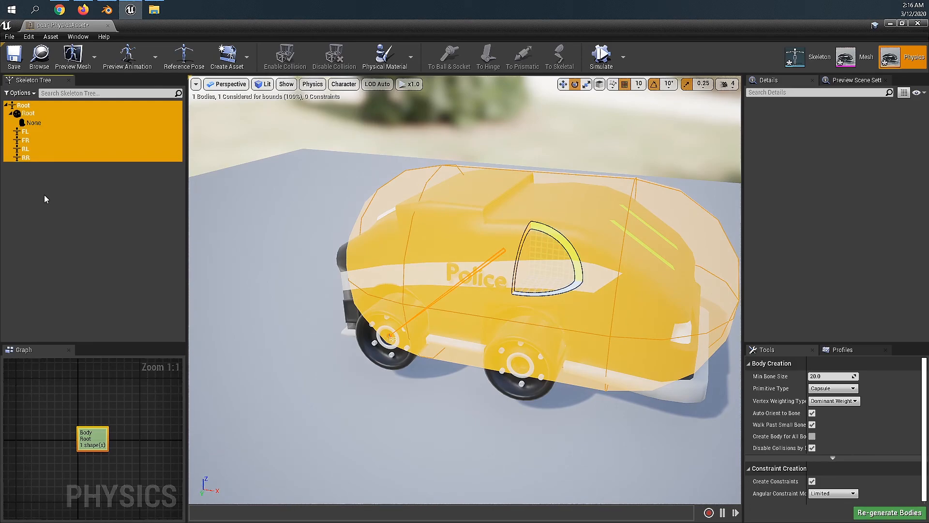
key("Delete")
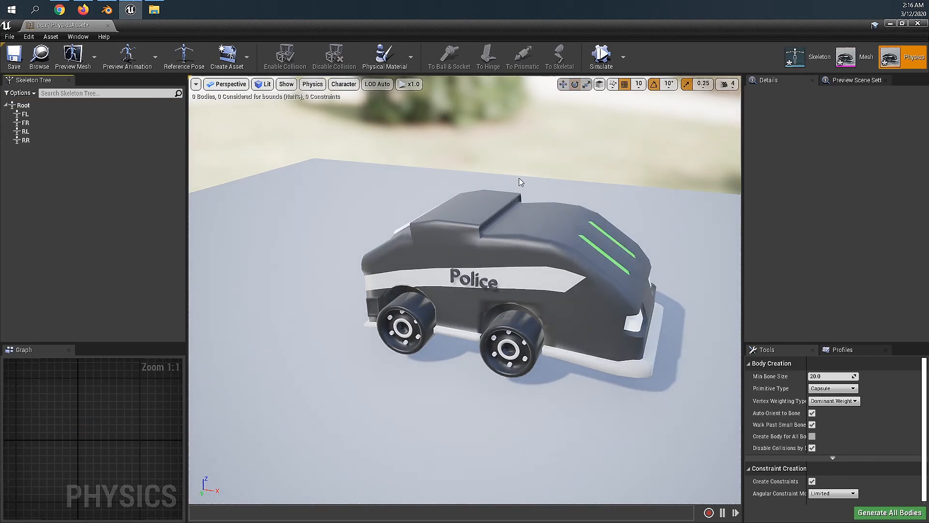
Add a Capsule physics body to the Root bone
left_click_drag(530, 247, 429, 251)
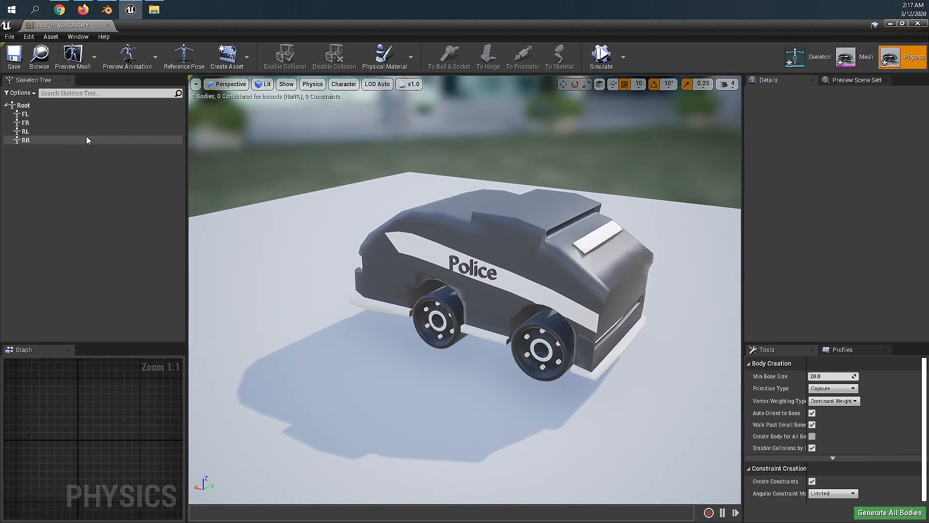
left_click(34, 105)
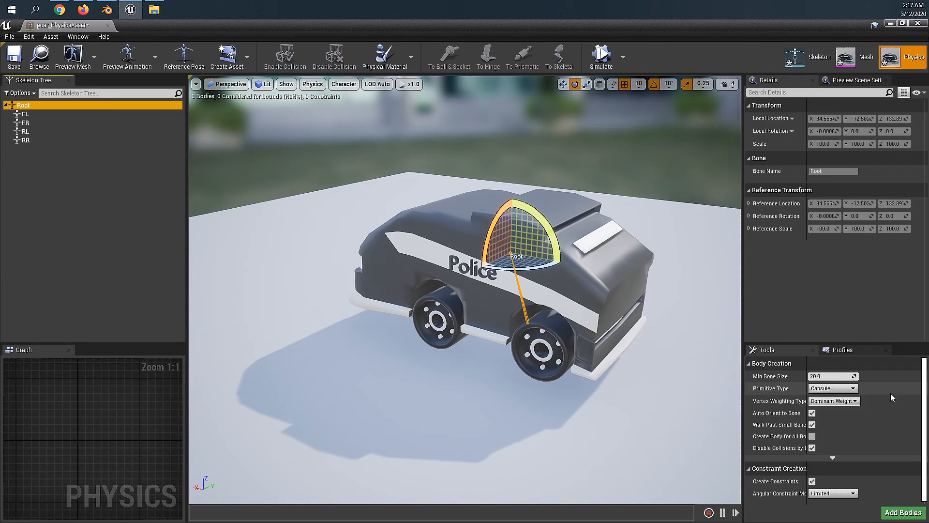
left_click(925, 387)
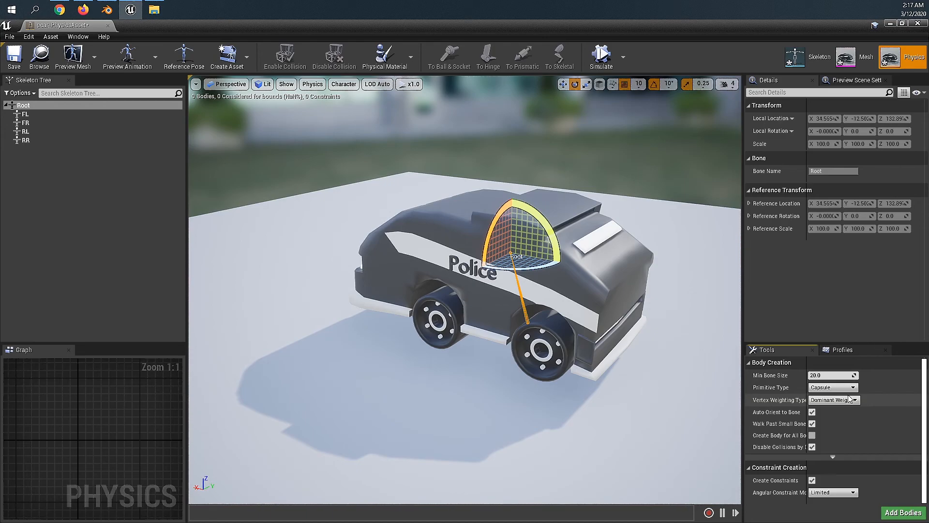
left_click(898, 513)
right_click_drag(415, 269, 418, 270)
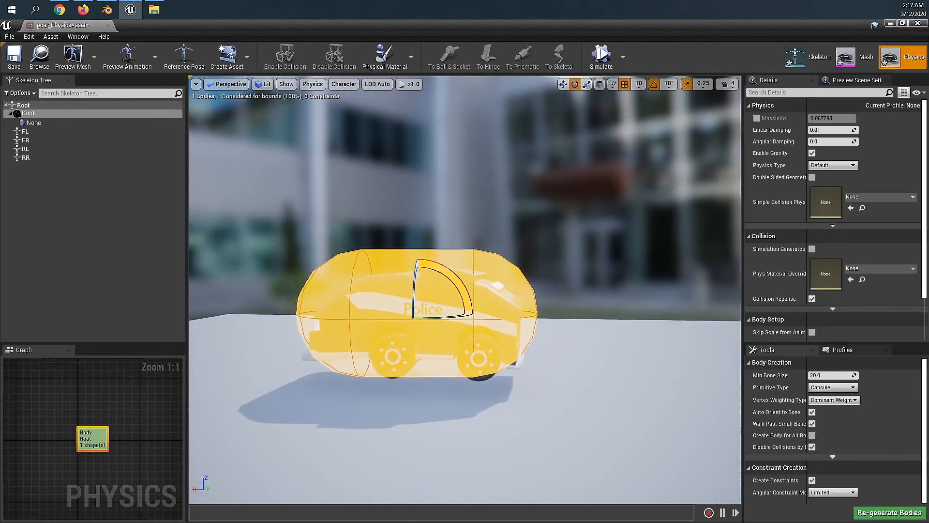
Scale down the Root capsule body so that it fits the car body and clears the lower part of the wheels
scroll(418, 269, "up", 3)
key("r")
left_click_drag(461, 265, 462, 286)
right_click_drag(361, 234, 374, 230)
left_click_drag(551, 265, 478, 248, "alt")
right_click_drag(556, 251, 501, 256)
mouse_move(539, 248)
left_mouse_down()
mouse_move(557, 247)
mouse_move(549, 247)
left_mouse_up()
right_click_drag(549, 248, 372, 284)
right_click_drag(508, 262, 489, 248)
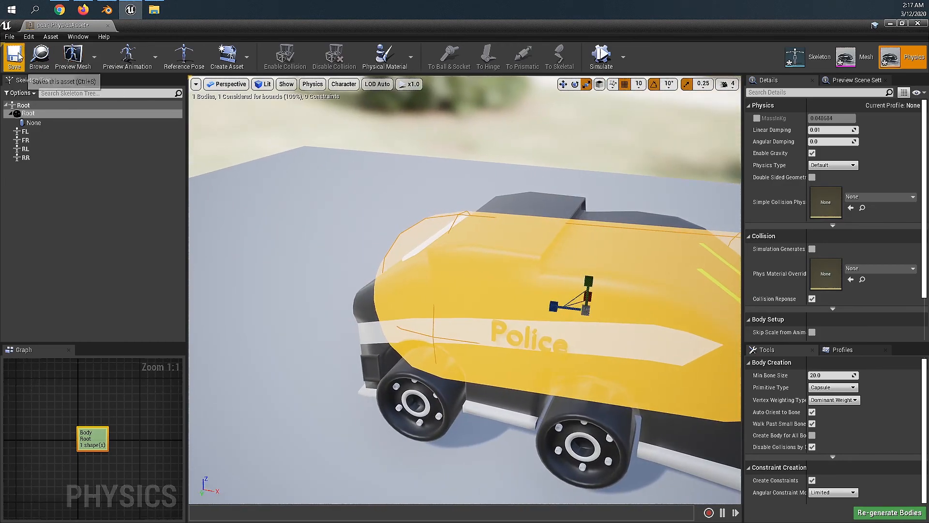
Add Sphere physics bodies to the four wheel bones FL, FR, RL and RR
mouse_move(494, 193)
right_mouse_down()
mouse_move(498, 242)
mouse_move(494, 193)
right_mouse_up()
key("w")
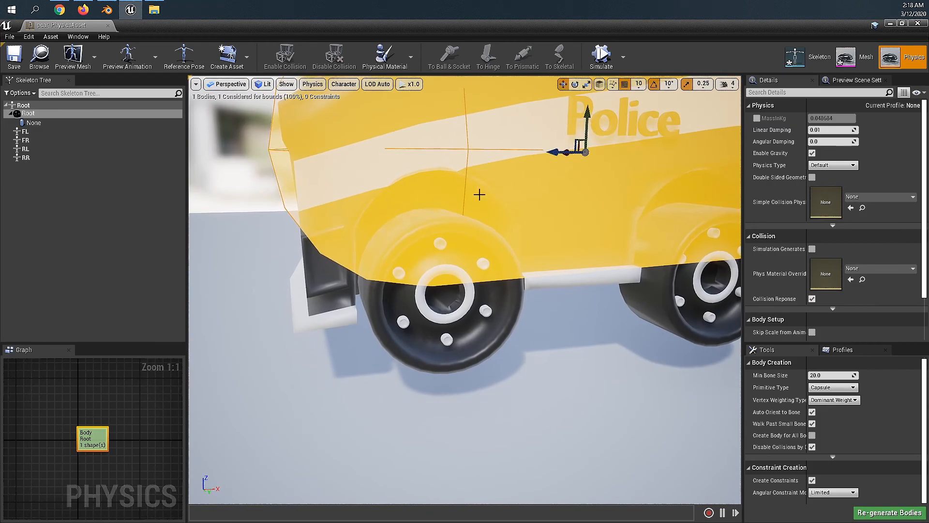
left_click(63, 132)
mouse_move(430, 184)
right_mouse_down()
mouse_move(416, 208)
mouse_move(430, 185)
right_mouse_up()
key("s")
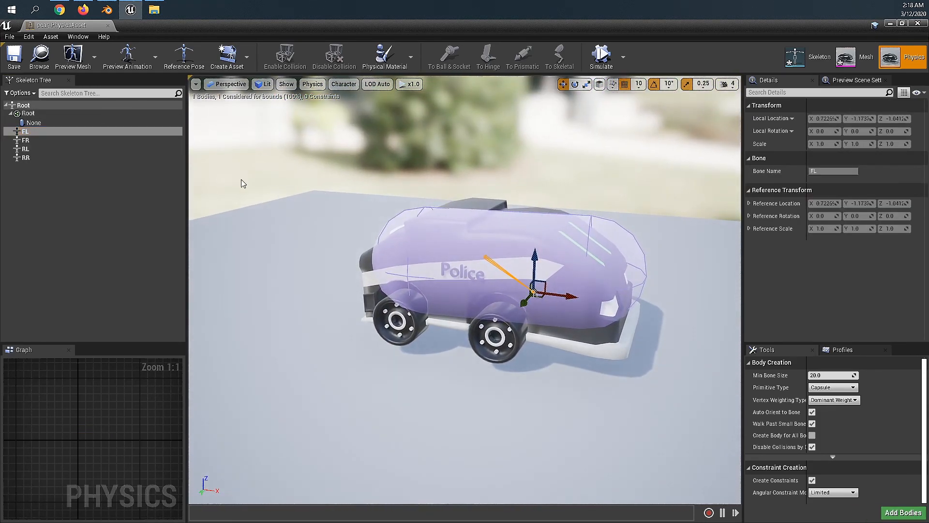
left_click(30, 156, "shift")
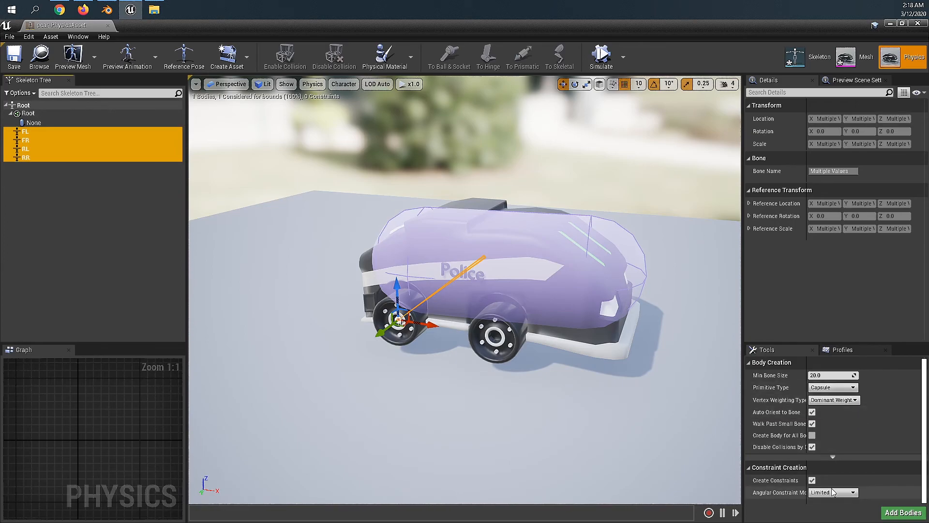
left_click(828, 387)
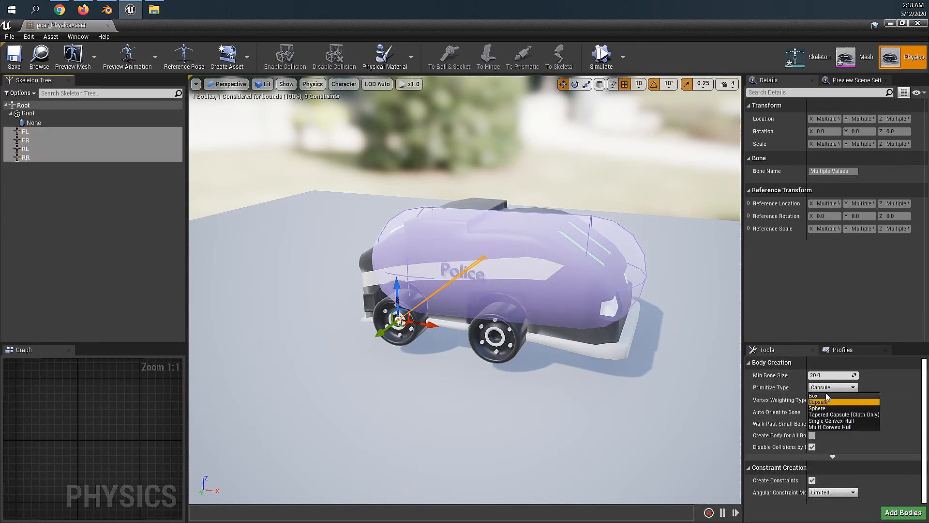
left_click(825, 408)
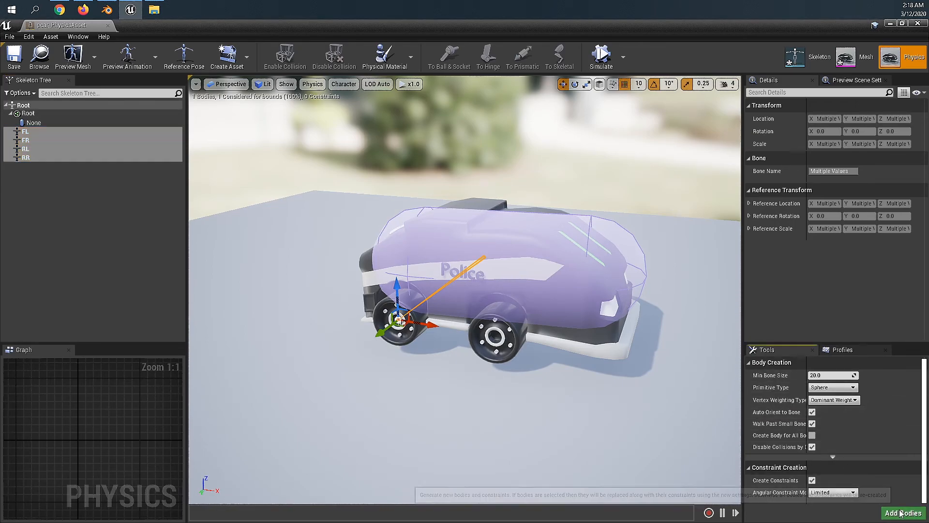
left_click(906, 513)
mouse_move(440, 219)
right_mouse_down()
mouse_move(447, 232)
mouse_move(441, 216)
right_mouse_up()
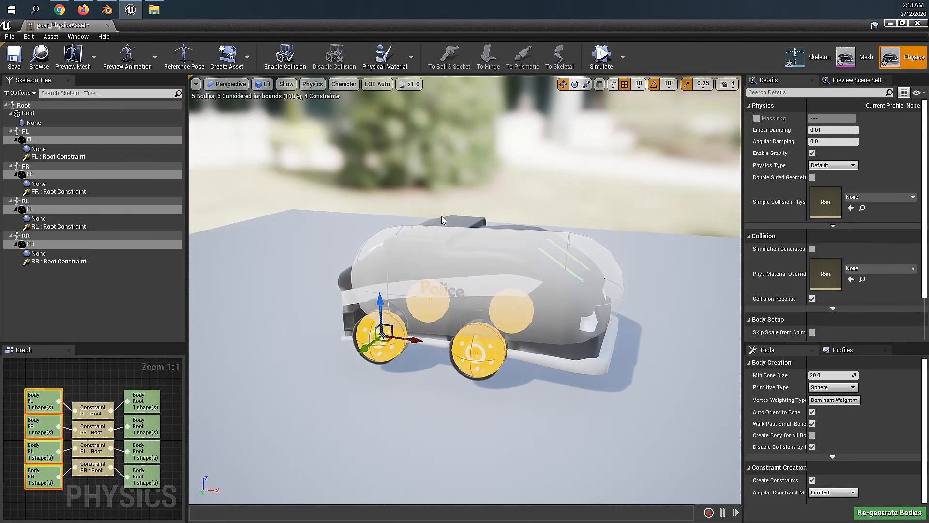
Save the pcar_PhysicsAsset with its new wheel bodies and close its editor
left_click(7, 64)
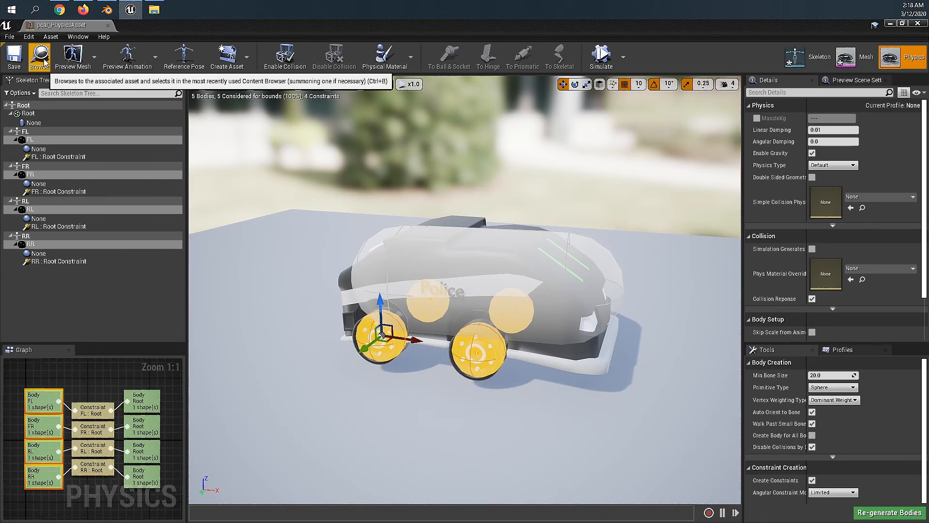
right_click_drag(459, 214, 558, 180)
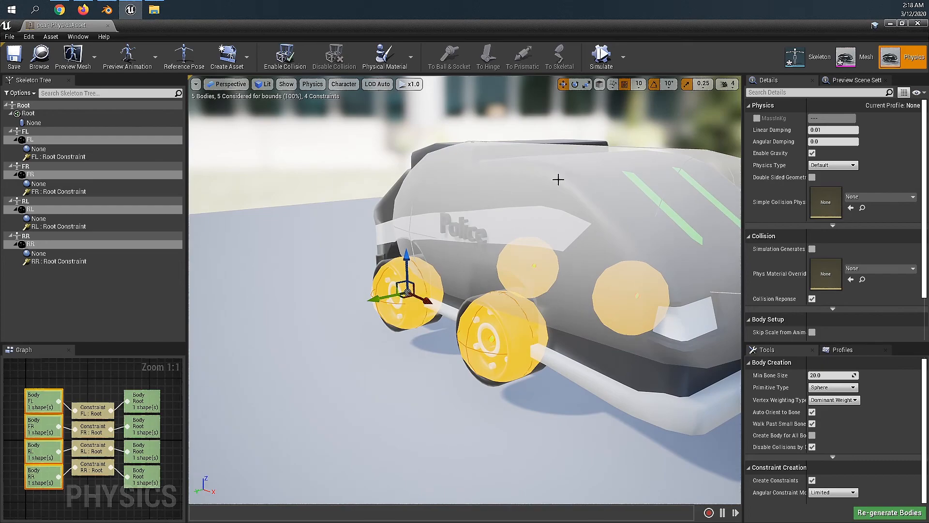
left_click(917, 24)
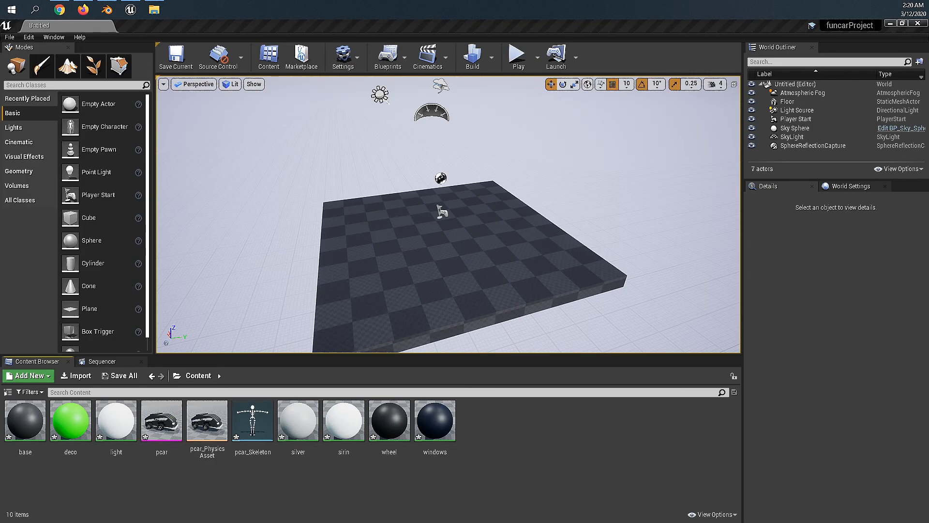
Create an Animation Blueprint named WheelAnimator with parent class VehicleAnimInstance and target skeleton pcar_Skeleton
right_click(280, 489)
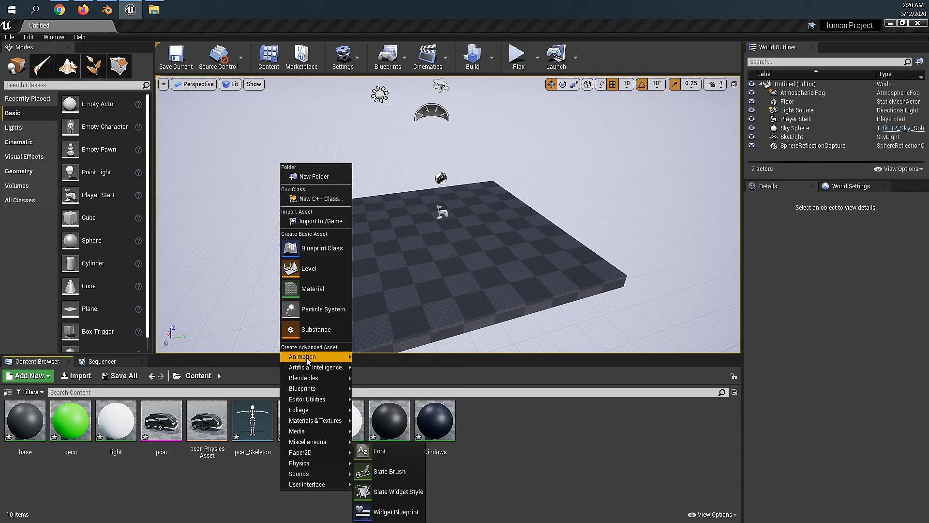
mouse_move(308, 361)
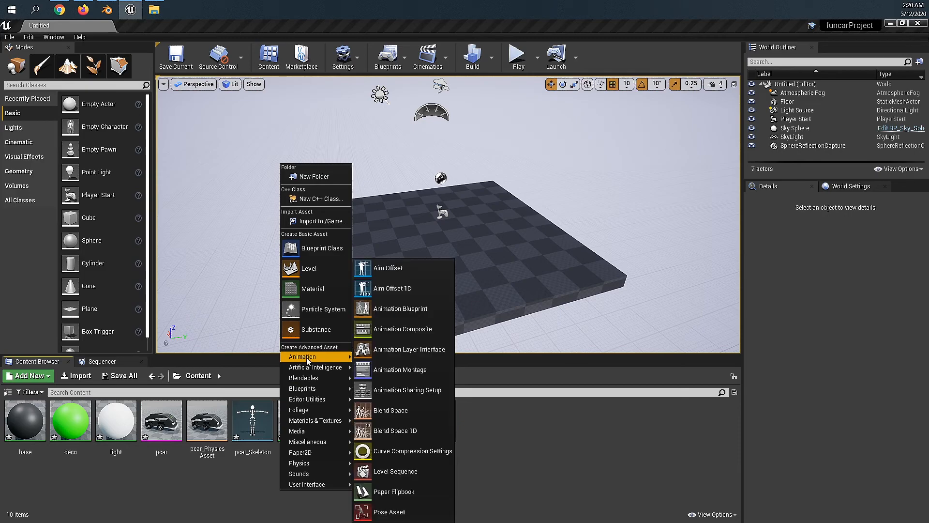
left_click(406, 310)
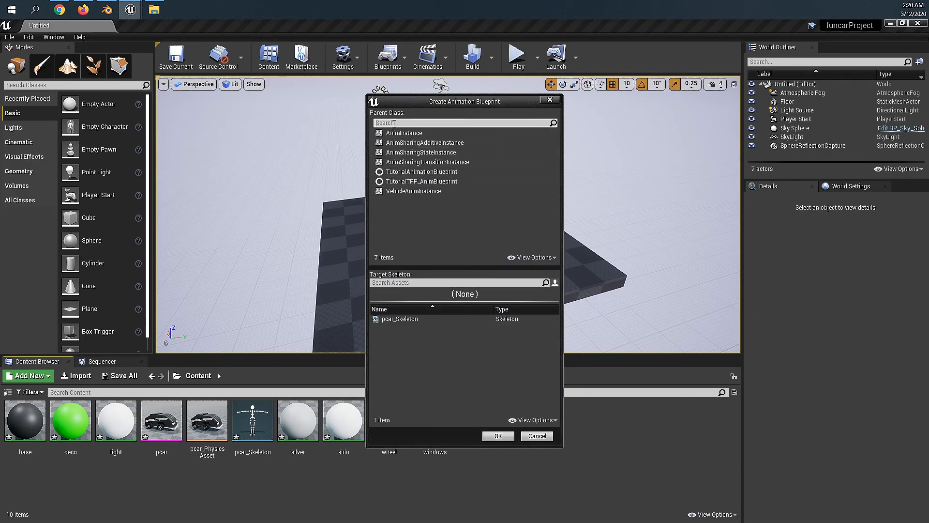
left_click(389, 191)
left_click(400, 319)
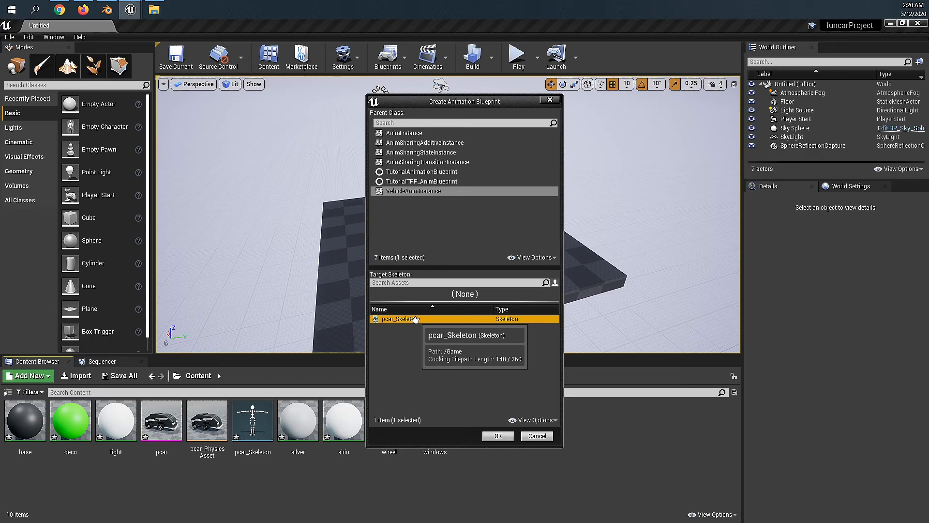
left_click(498, 436)
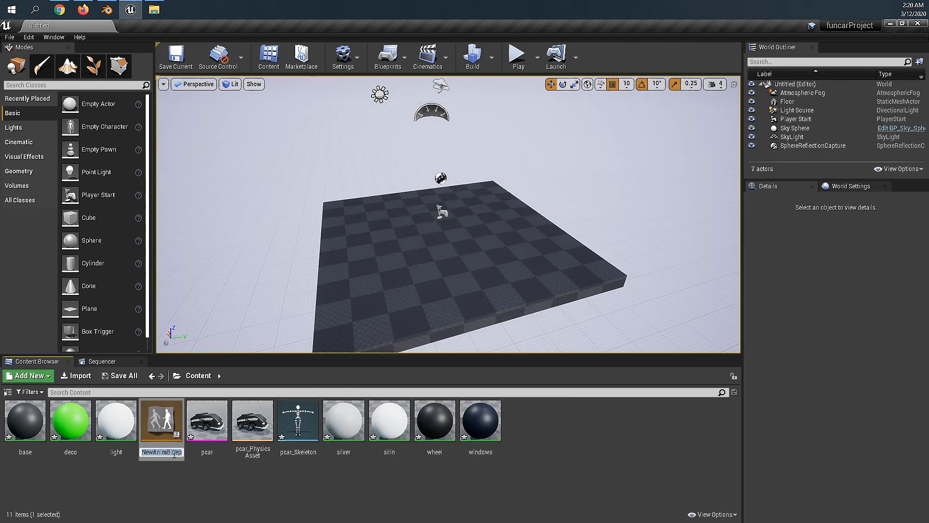
type("WheelAnimator")
key("Return")
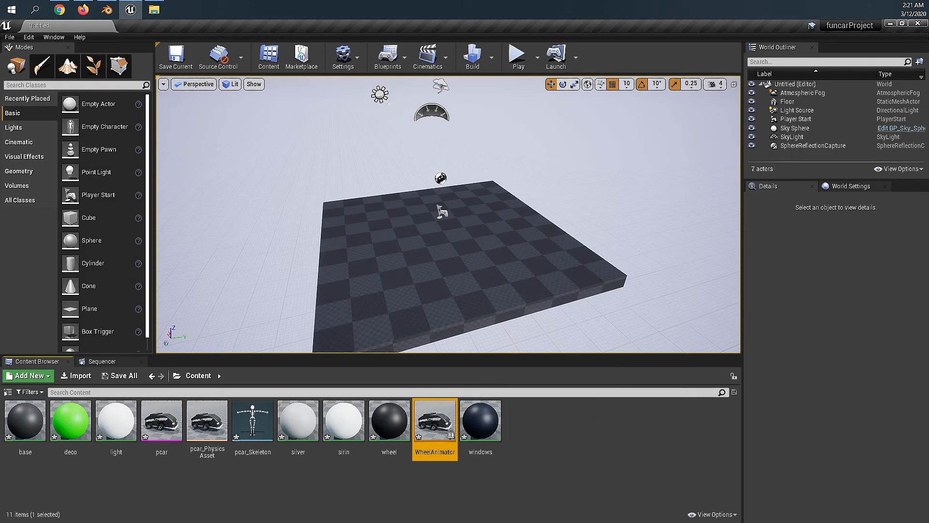
Open WheelAnimator, move Output Pose aside in the AnimGraph and place a Mesh Space Ref Pose node well before it
double_click(435, 427)
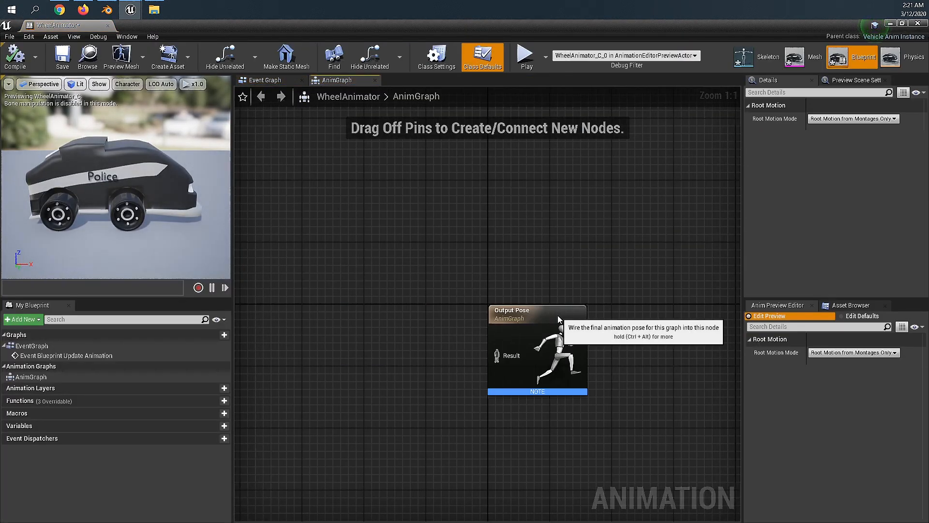
left_click_drag(558, 319, 650, 281)
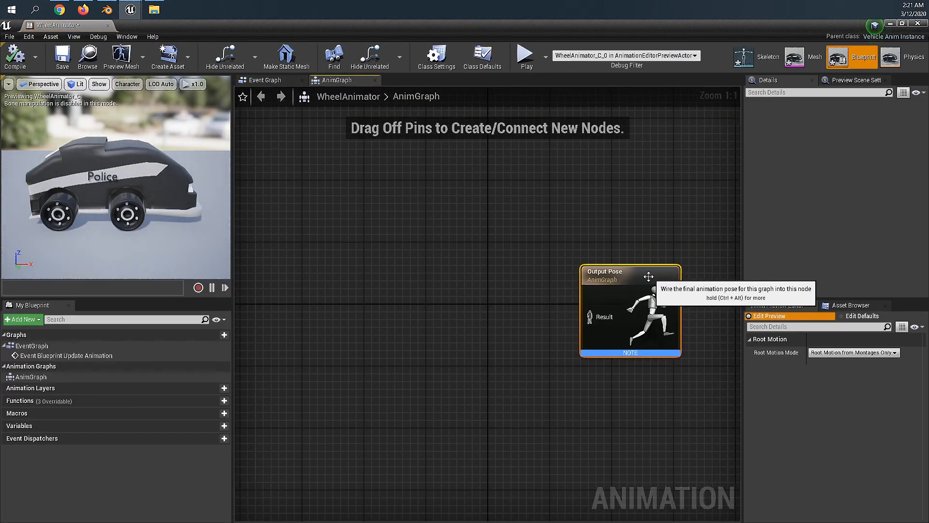
right_click(296, 294)
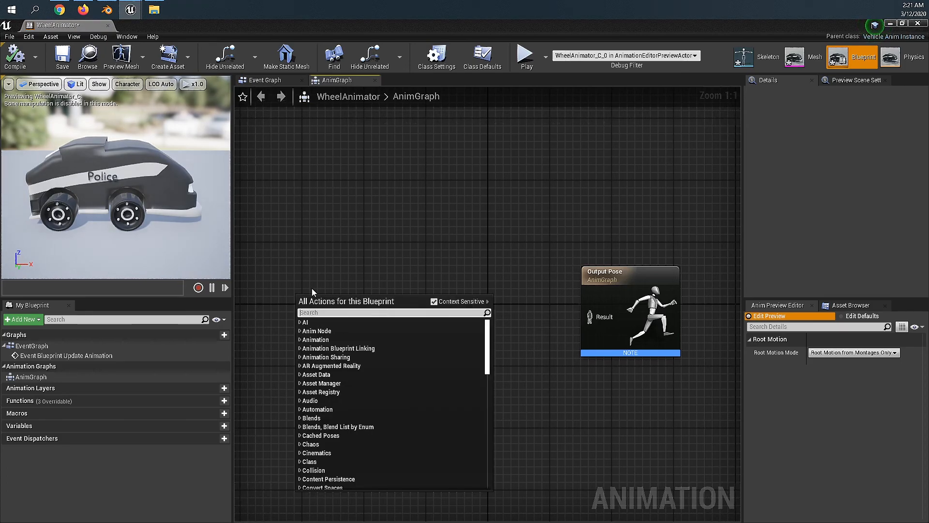
type("mesh")
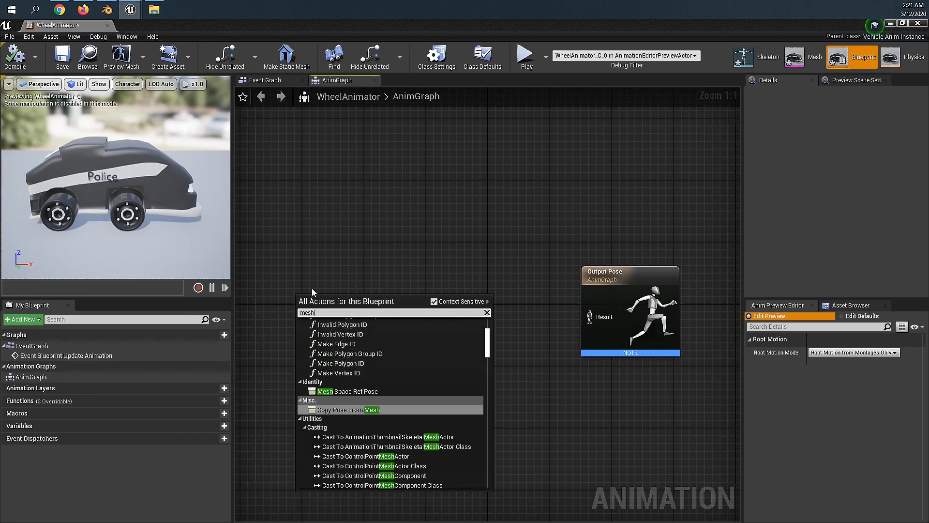
type(" space ref")
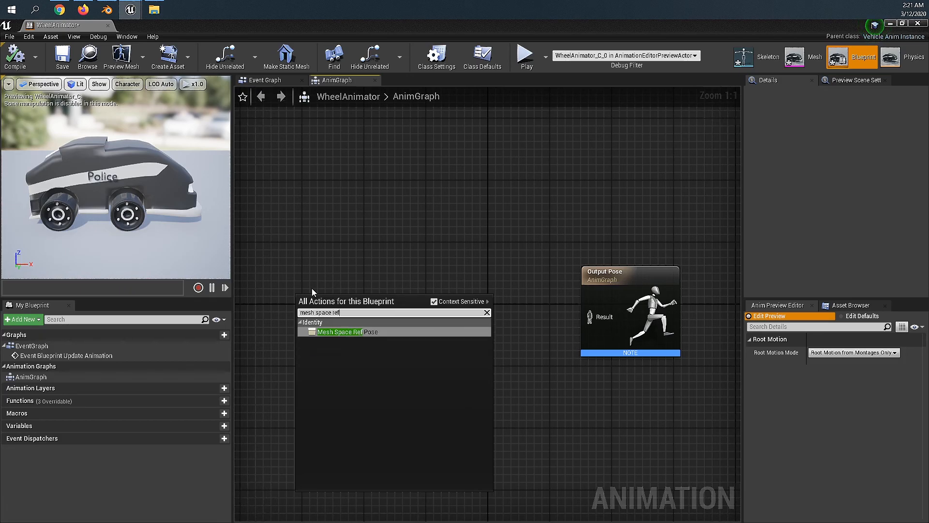
left_click(334, 332)
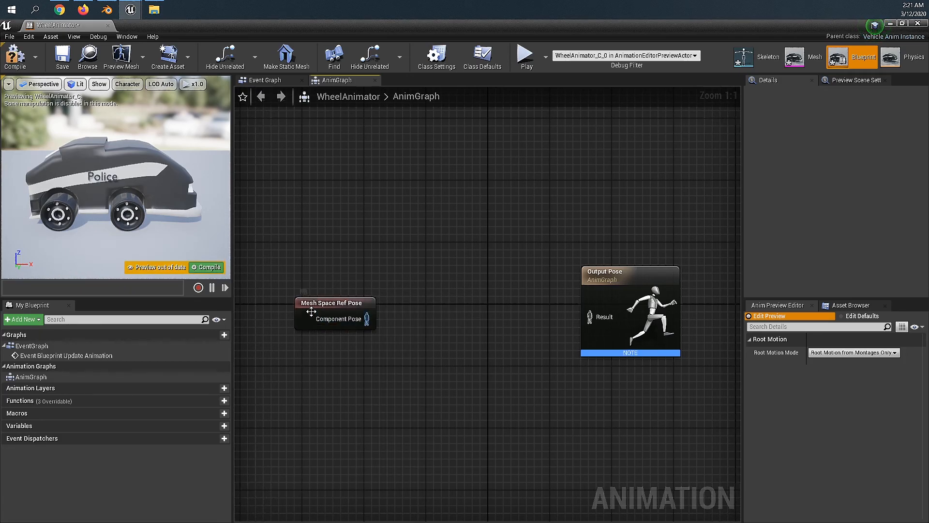
left_click_drag(325, 307, 301, 284)
left_click(430, 288)
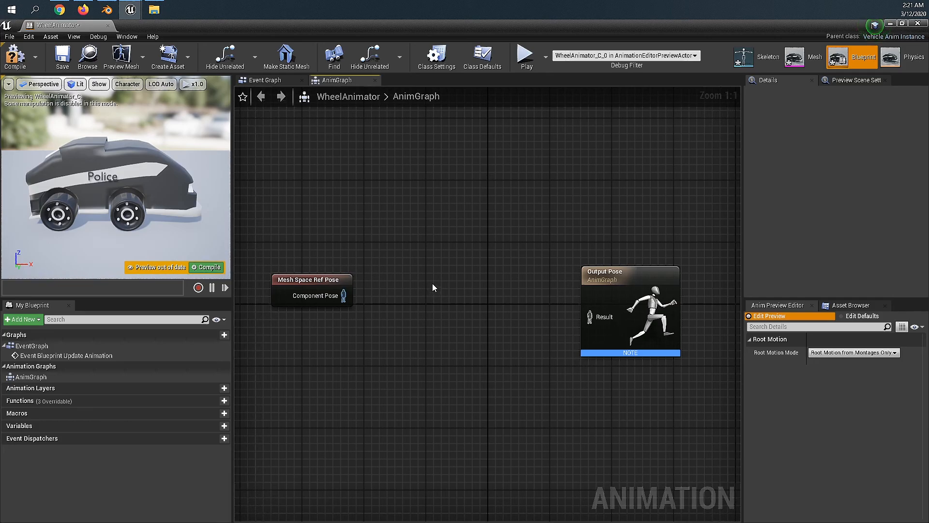
Add a Wheel Handler for WheeledVehicle node between Mesh Space Ref Pose and Output Pose
right_click(433, 284)
type("w")
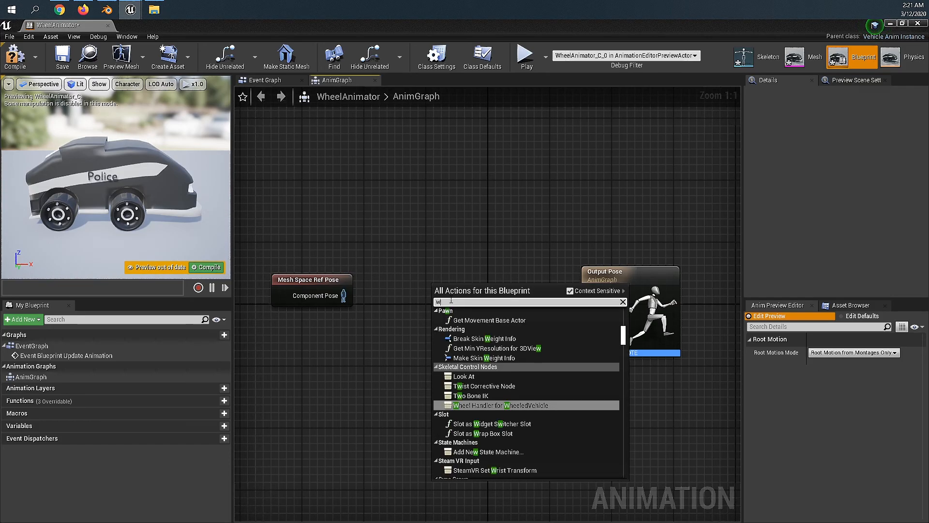
type("heelhanl")
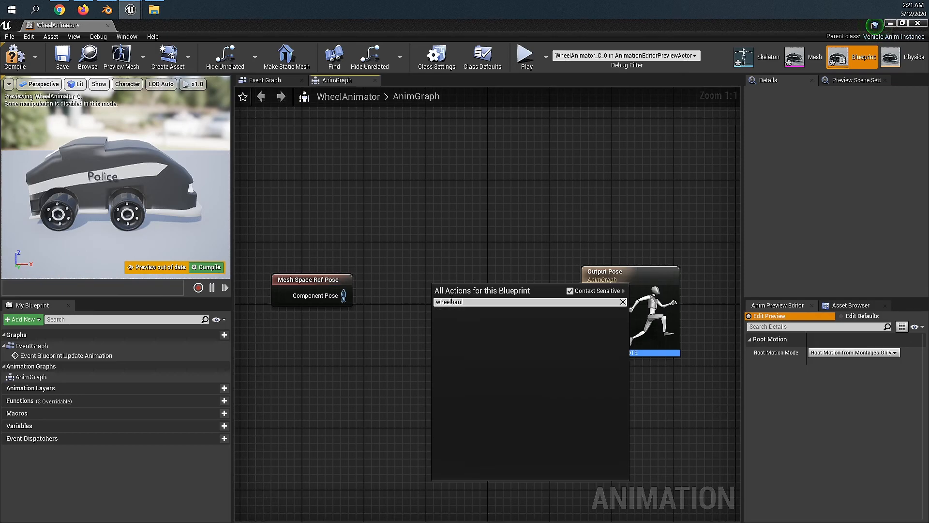
key("BackSpace")
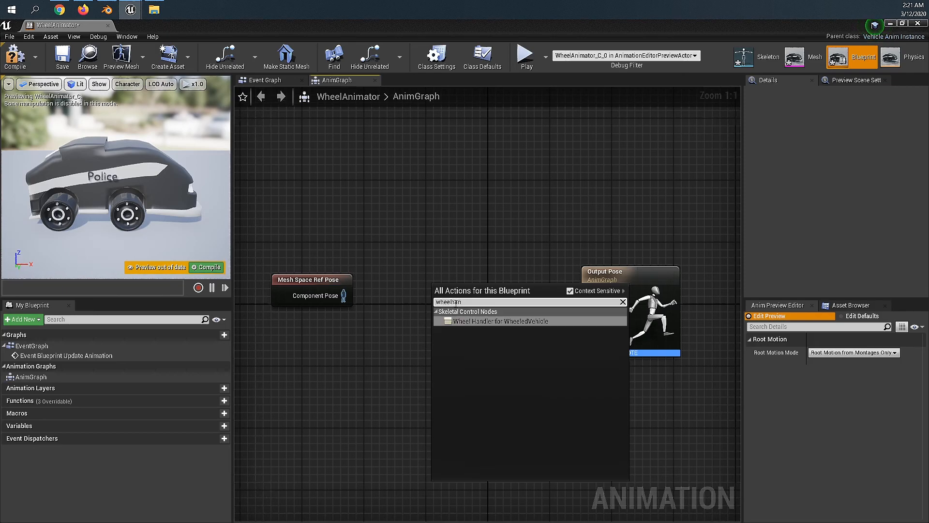
left_click(463, 322)
left_click_drag(466, 286, 439, 268)
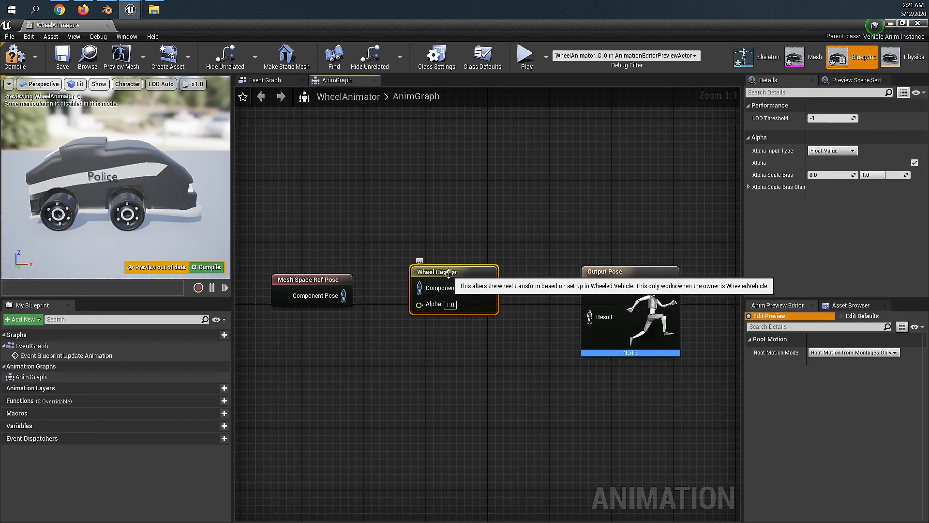
Connect Mesh Space Ref Pose through Wheel Handler to the Output Pose result, space out the nodes, and compile and save WheelAnimator
left_click_drag(346, 294, 419, 289)
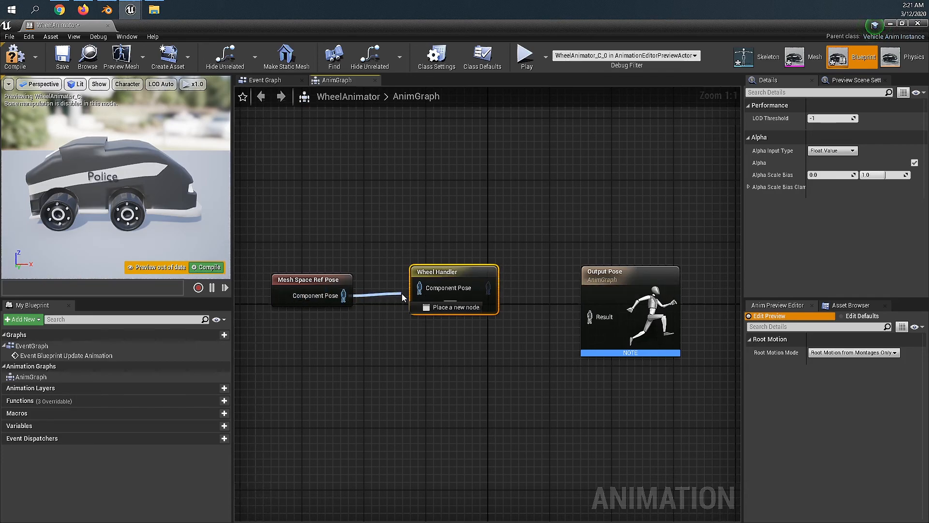
left_click_drag(488, 288, 590, 317)
left_click_drag(301, 277, 277, 261)
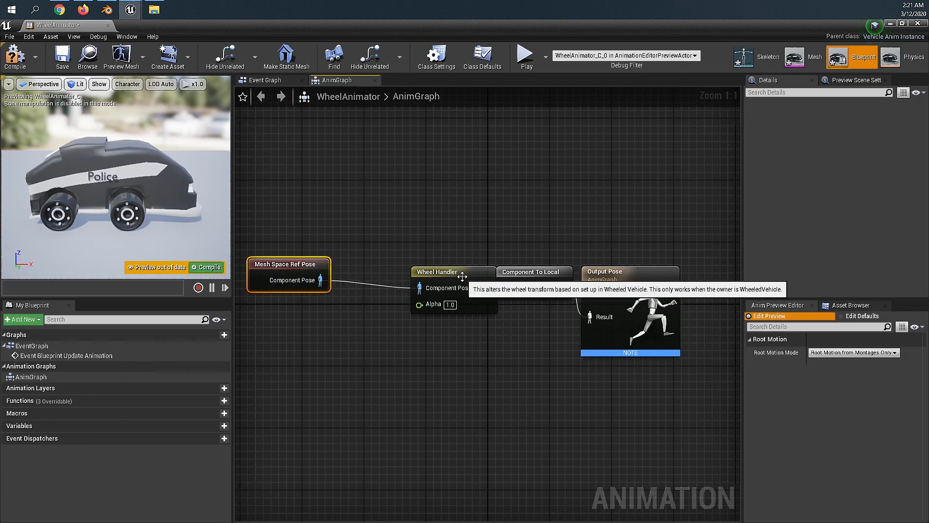
left_click_drag(438, 272, 398, 264)
left_click(15, 55)
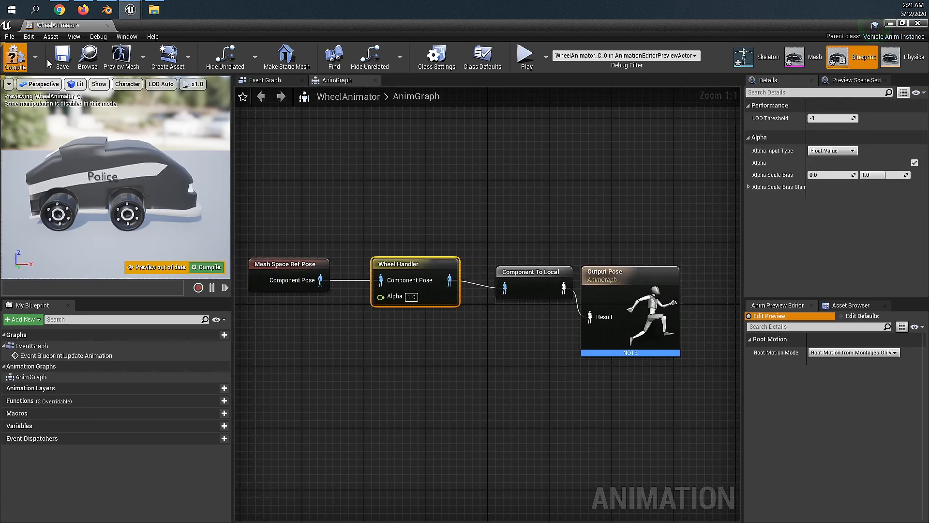
left_click(61, 59)
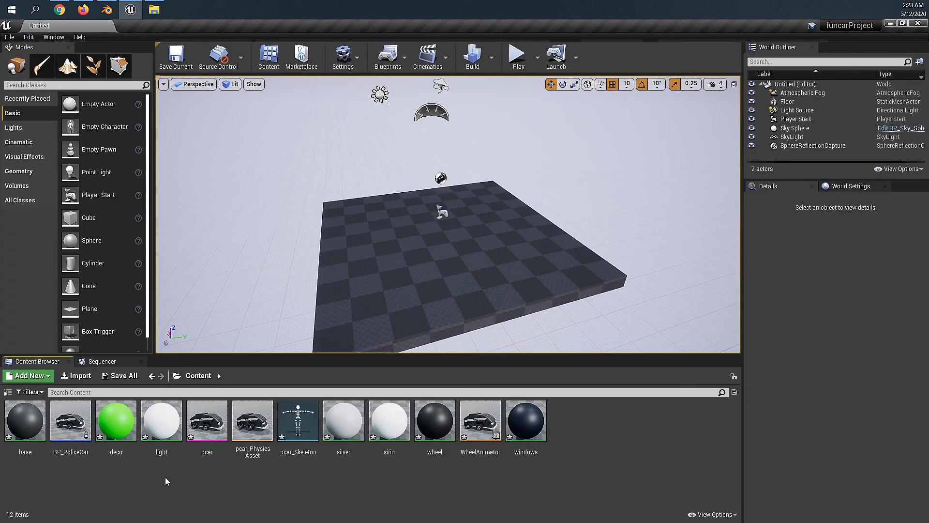
Create a Blueprint Class with VehicleWheel as its parent class and name it PoliceCarWheel
right_click(165, 477)
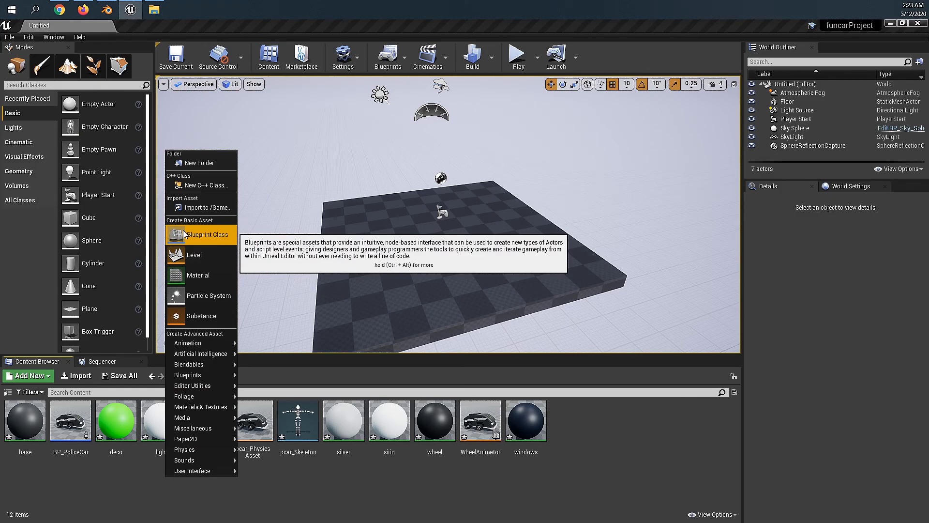
left_click(214, 236)
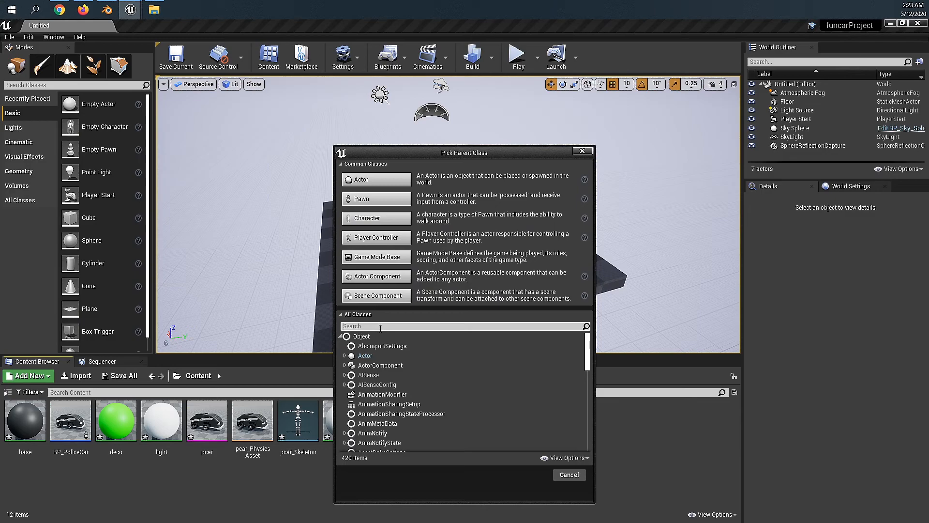
type("wheel")
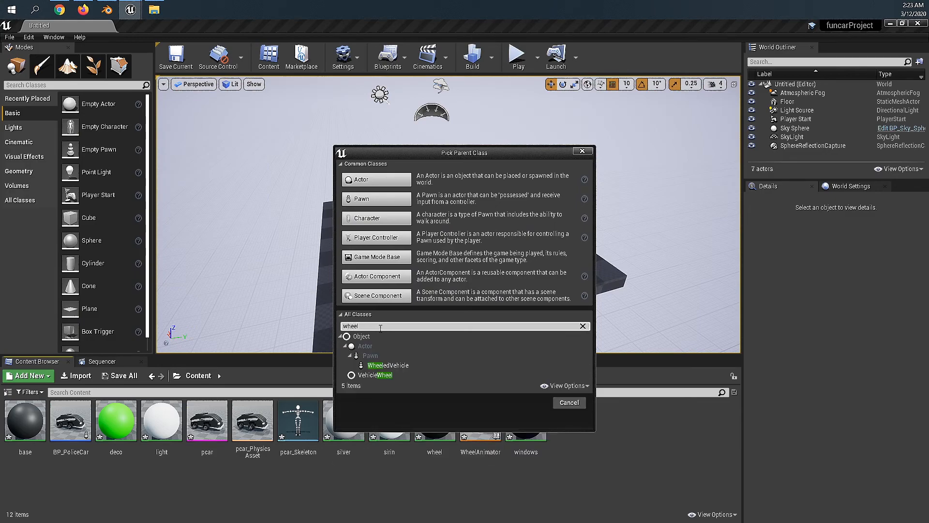
left_click(373, 377)
left_click(531, 403)
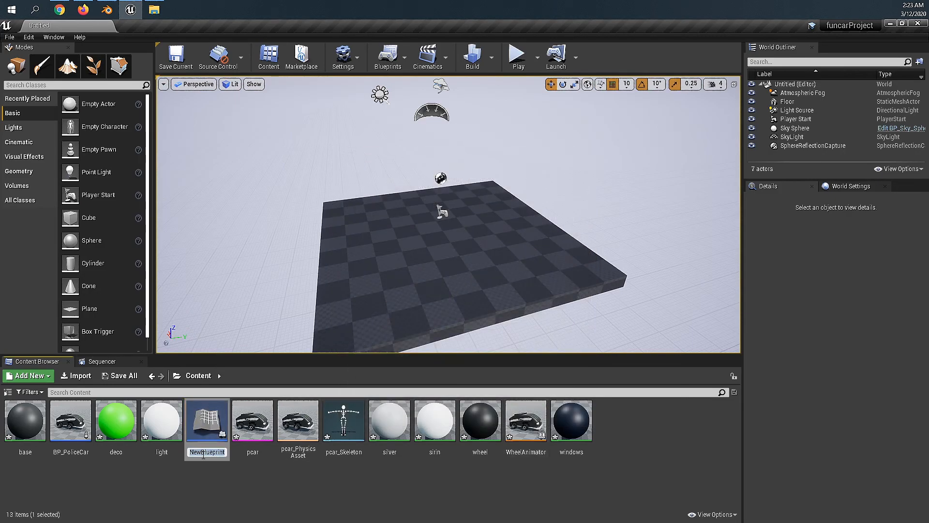
type("PoliceCarWHeWheel")
key("Return")
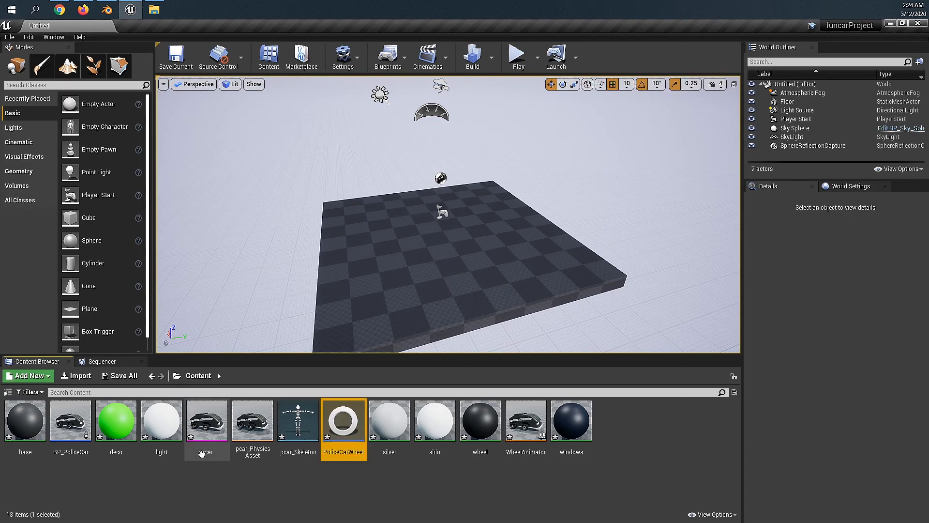
Open the PoliceCarWheel blueprint and reposition its editor window so the event graph and wheel properties are in view
double_click(353, 436)
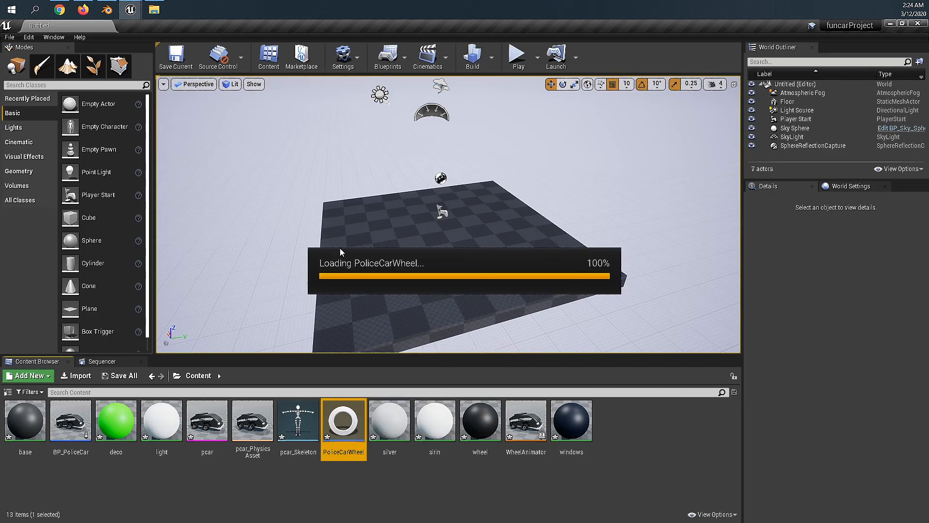
double_click(321, 30)
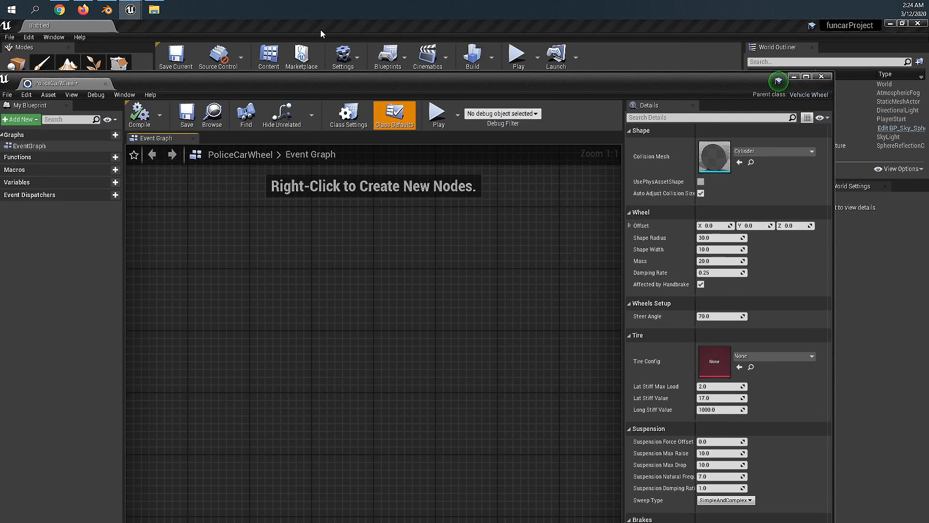
left_click_drag(317, 89, 355, 38)
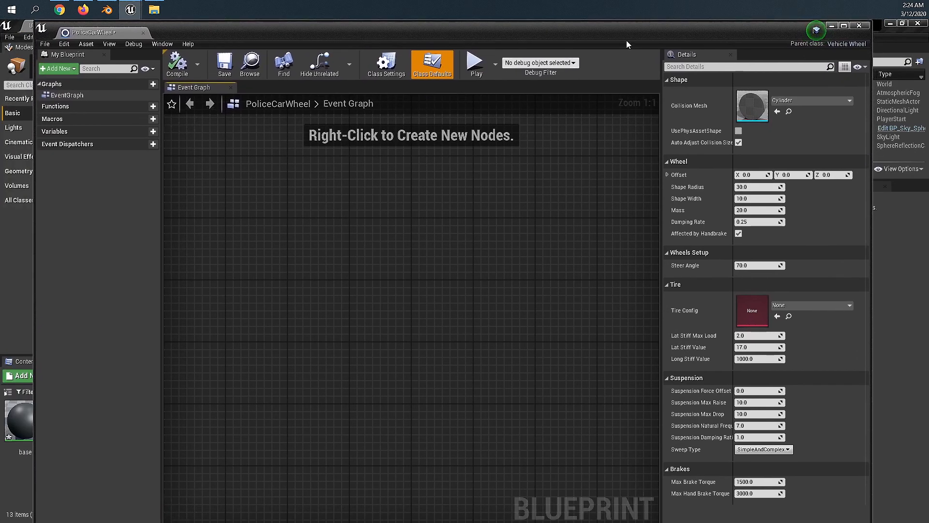
left_click_drag(822, 27, 381, 59)
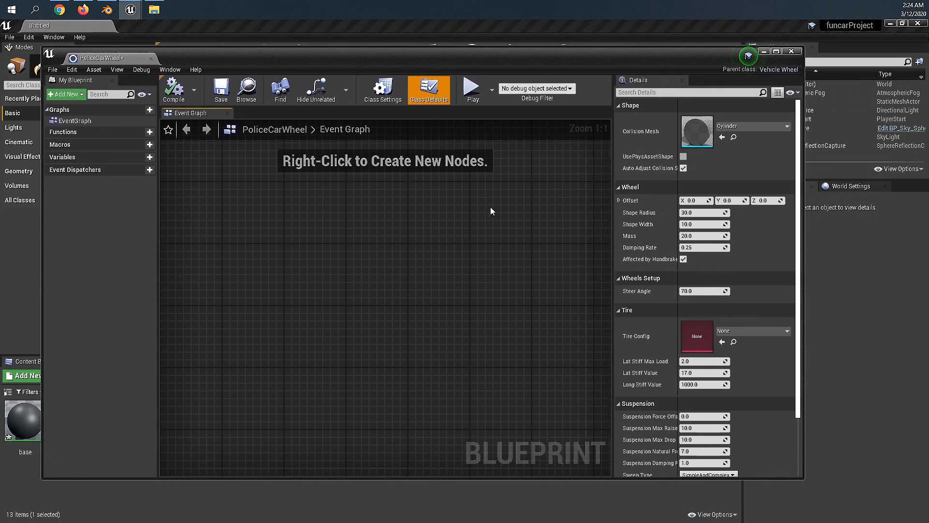
Add an Animation Sharing Enabled node to the event graph of PoliceCarWheel
right_click(263, 225)
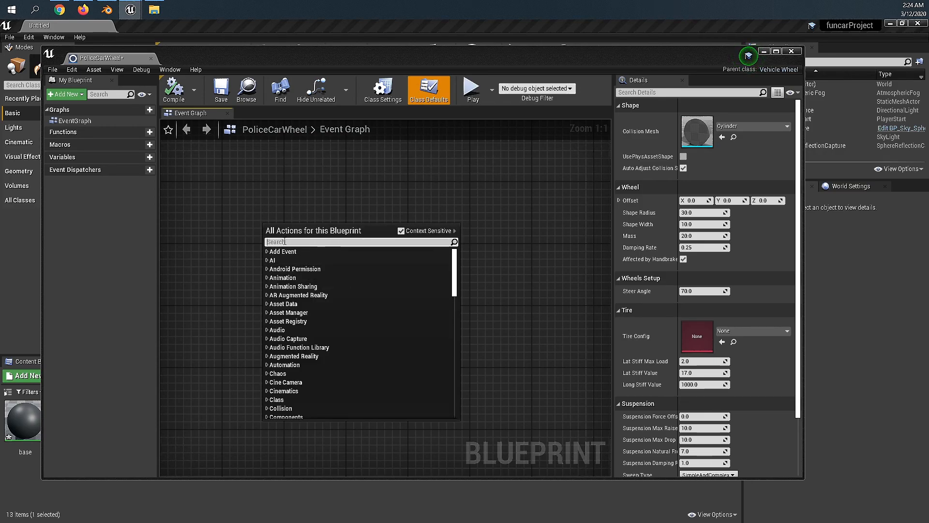
left_click(269, 287)
left_click(272, 295)
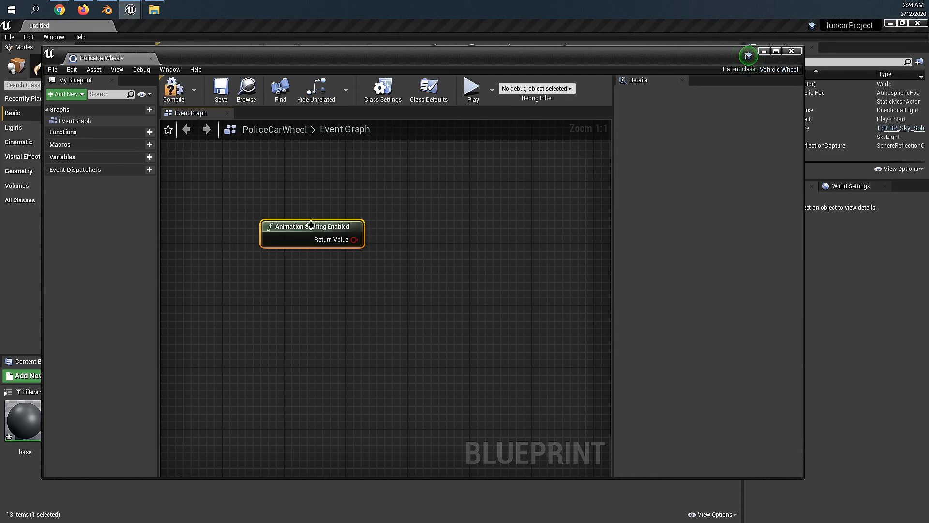
Move the Animation Sharing Enabled node up and to the left, compile PoliceCarWheel and close its editor
left_click_drag(311, 223, 280, 208)
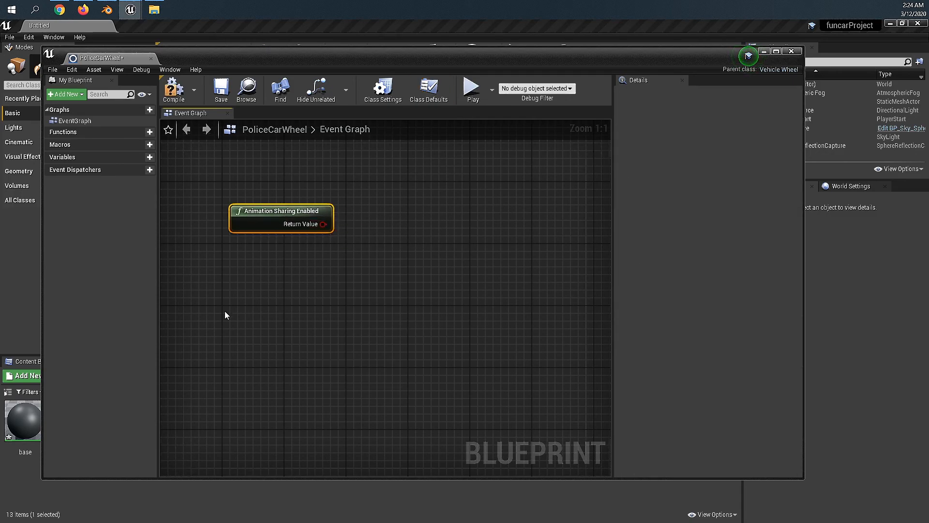
left_click(174, 90)
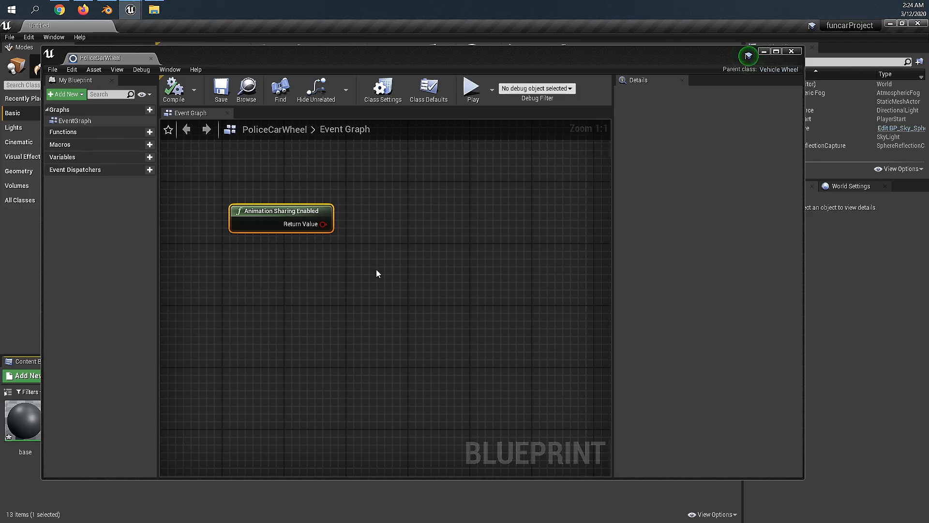
left_click(792, 51)
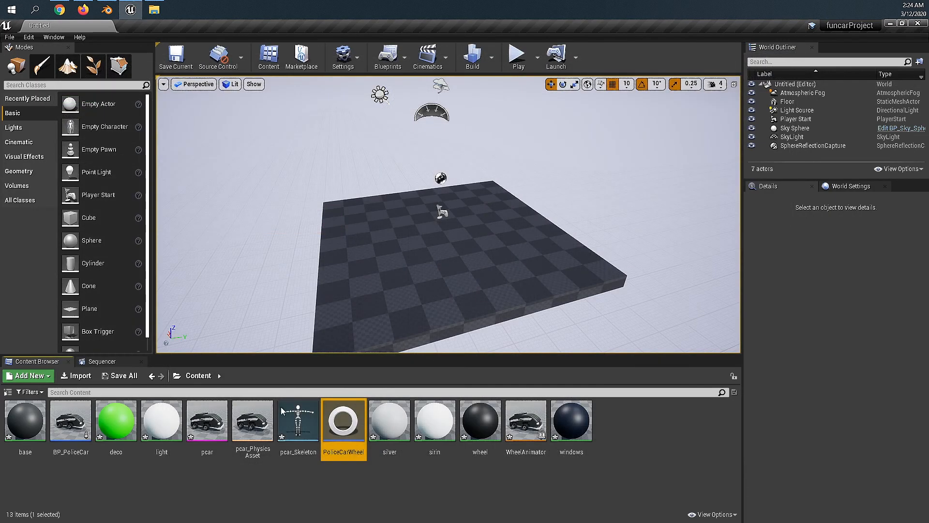
Reopen PoliceCarWheel, shift the Animation Sharing Enabled node slightly up, and close the blueprint after checking its wheel defaults
double_click(348, 437)
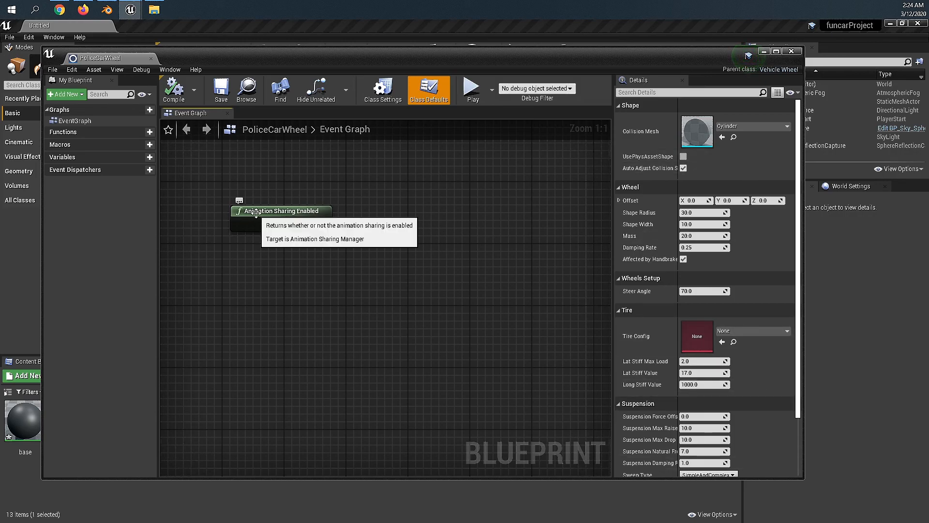
left_click_drag(263, 218, 262, 211)
left_click(274, 311)
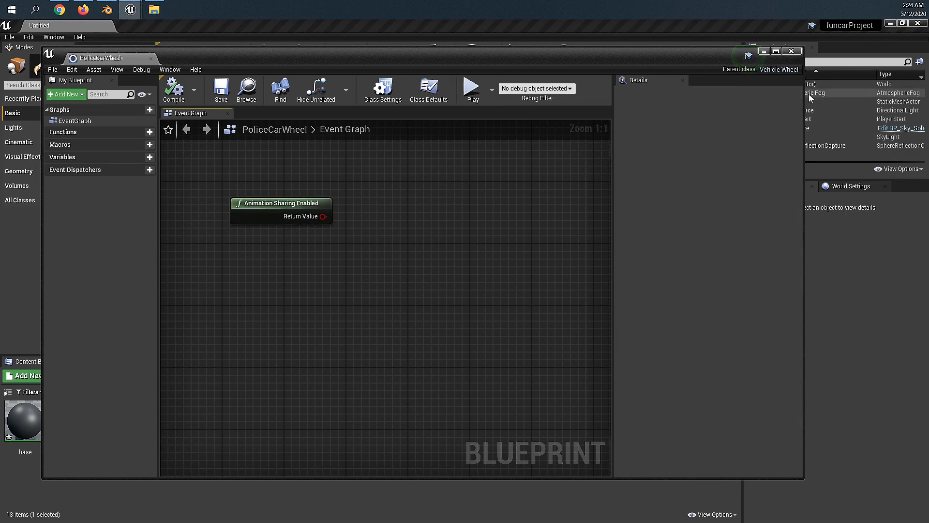
left_click(786, 53)
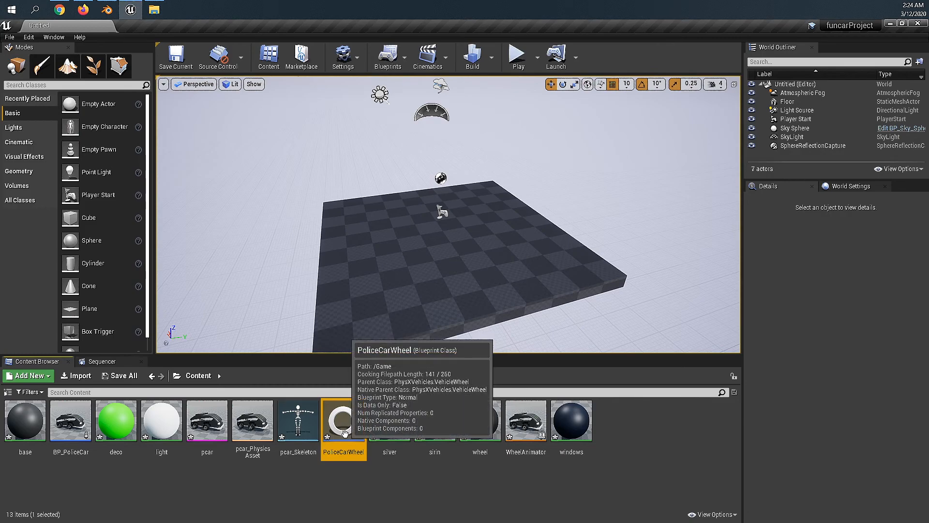
double_click(344, 432)
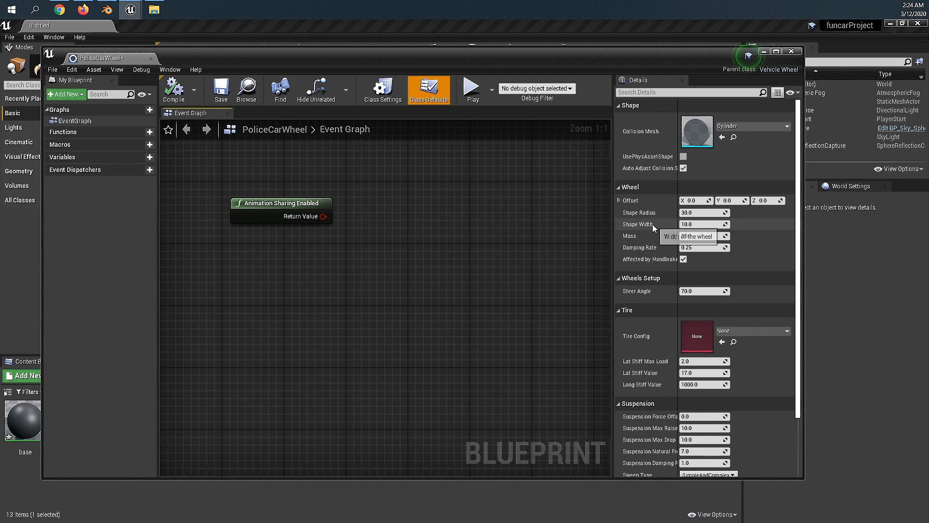
left_click(791, 51)
left_click(375, 496)
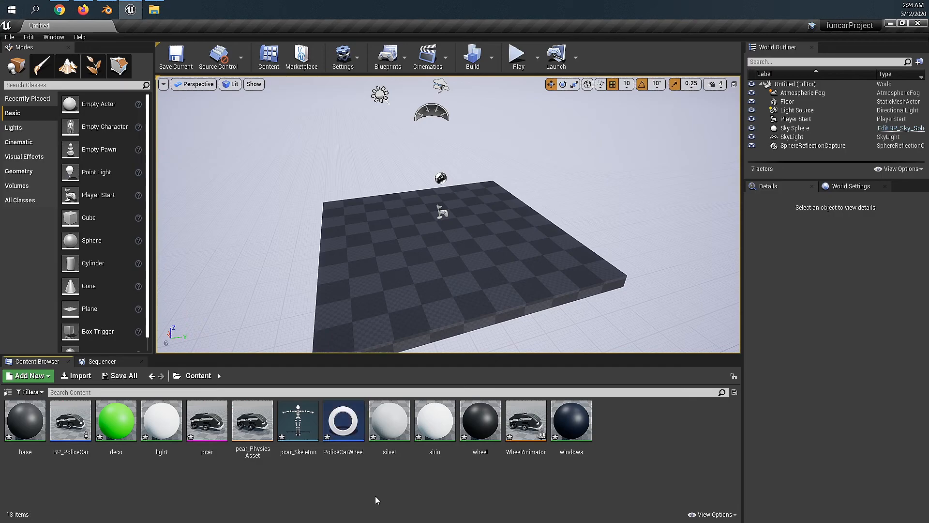
Open the BP_PoliceCar blueprint and reposition its editor window
double_click(71, 420)
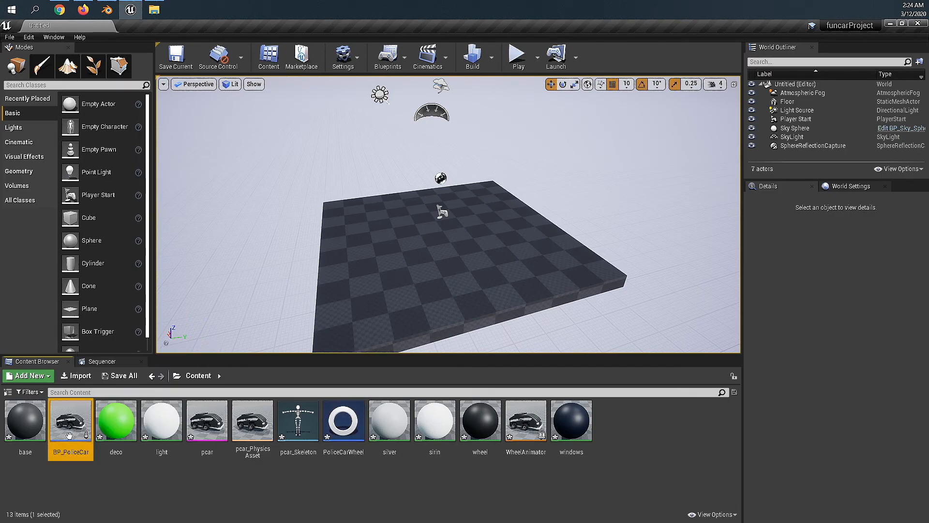
left_click_drag(219, 59, 263, 61)
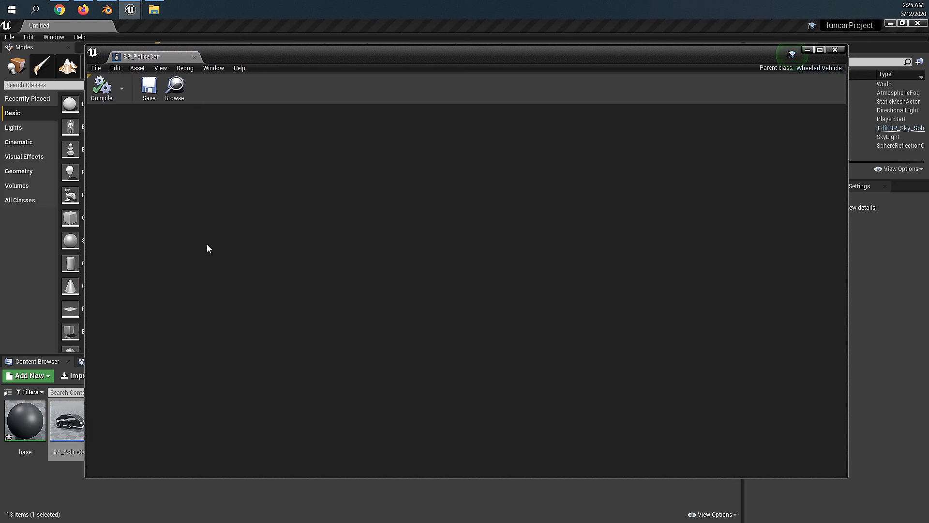
left_click_drag(413, 56, 420, 54)
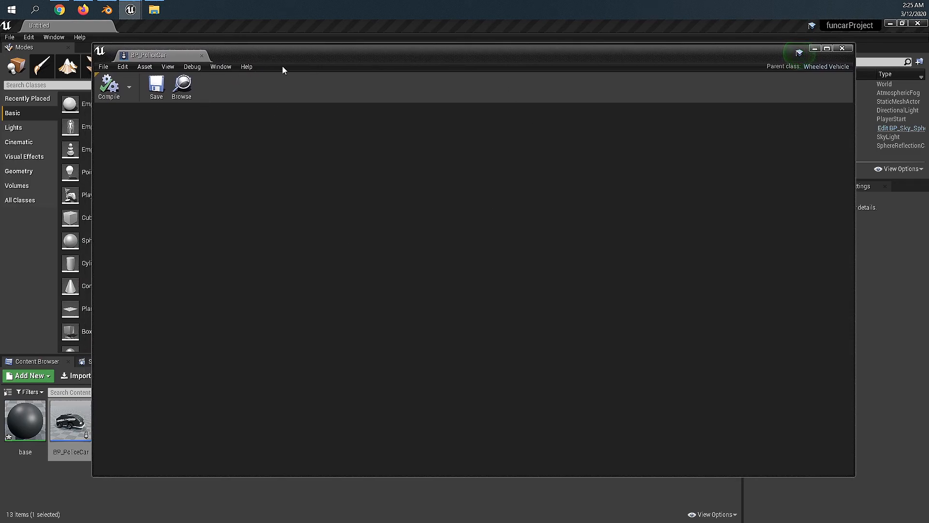
mouse_move(249, 54)
left_mouse_down()
mouse_move(362, 66)
mouse_move(257, 48)
left_mouse_up()
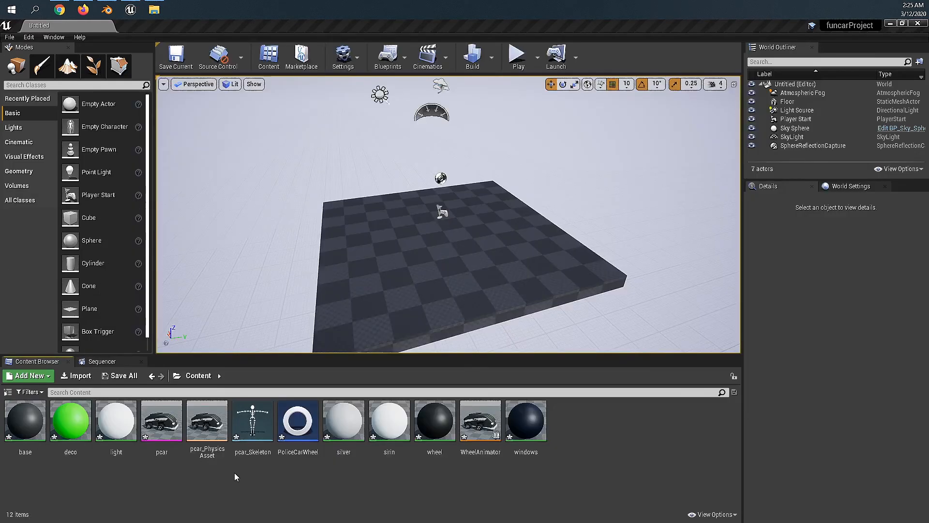
right_click(217, 481)
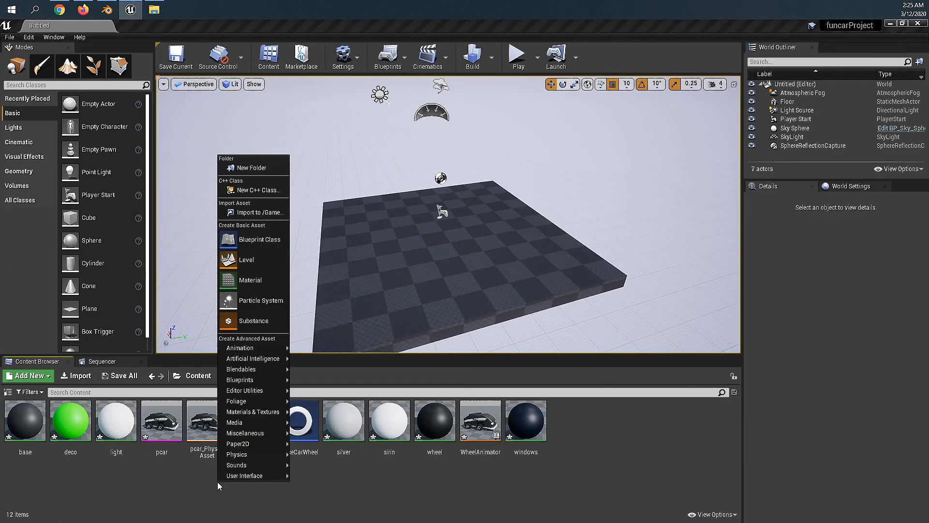
left_click(257, 240)
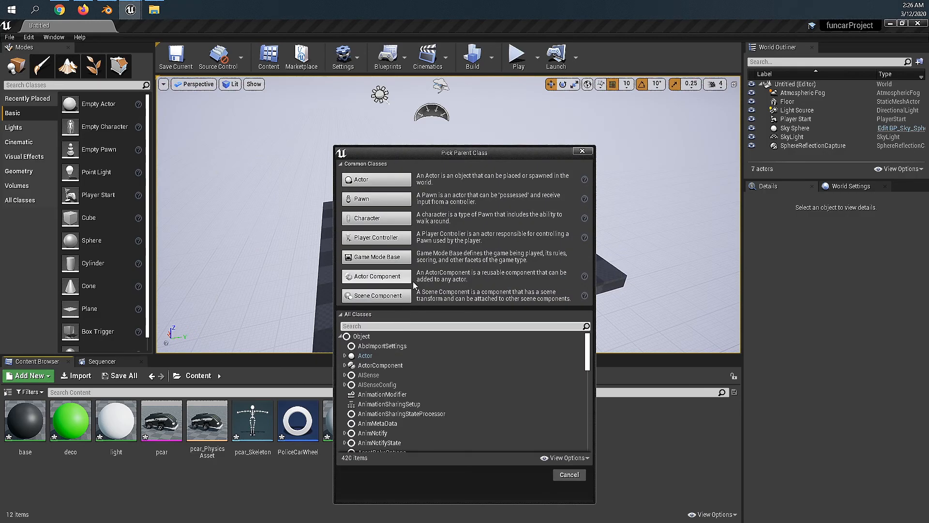
left_click(582, 150)
Create a Blueprint Class with WheeledVehicle as its parent class and name it BP_Policecar
right_click(216, 489)
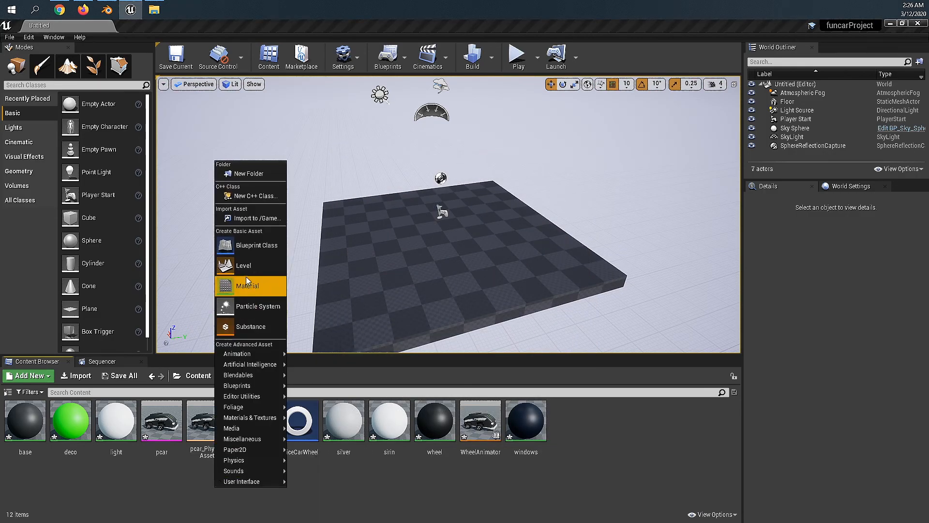
left_click(245, 248)
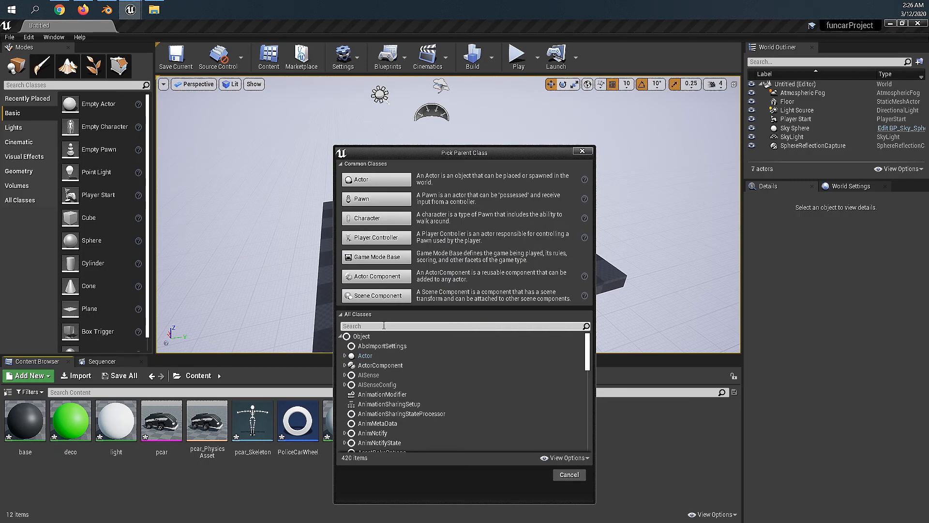
type("vehicle")
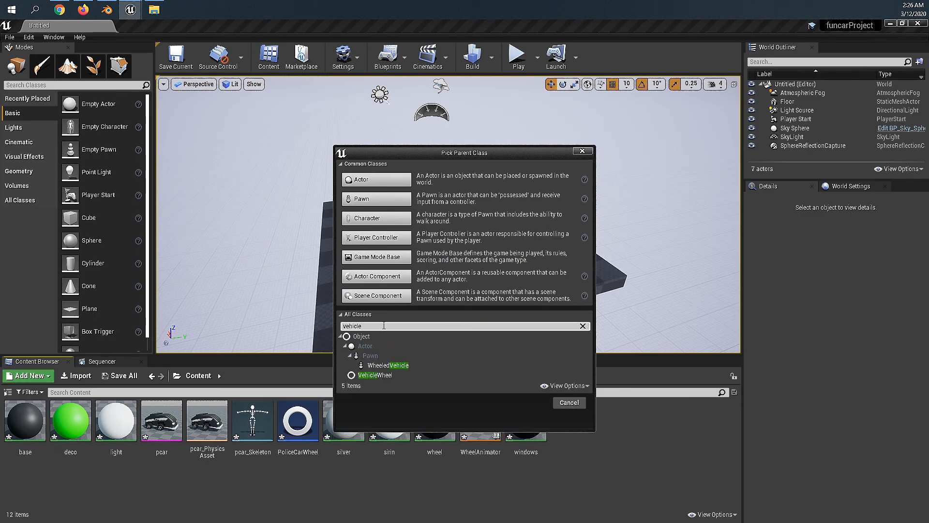
left_click(382, 366)
left_click(530, 404)
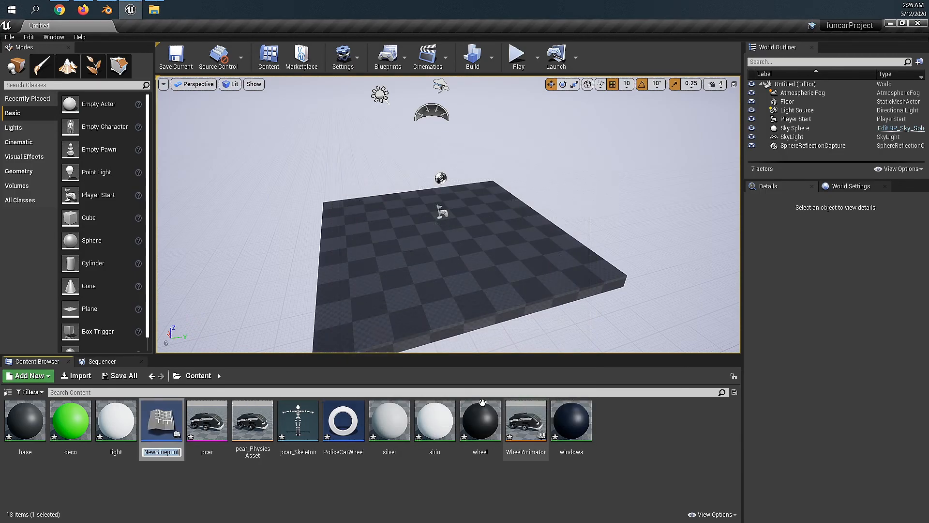
type("BP_Poli")
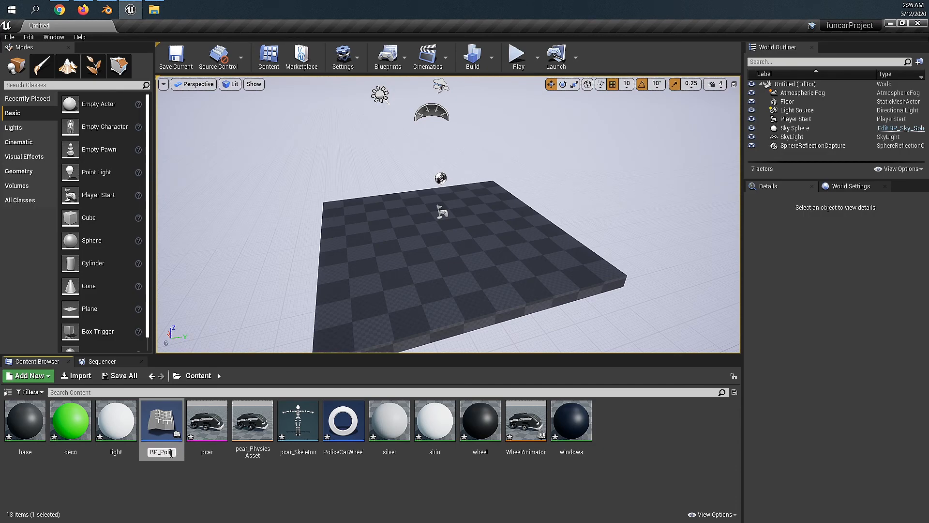
key("Return")
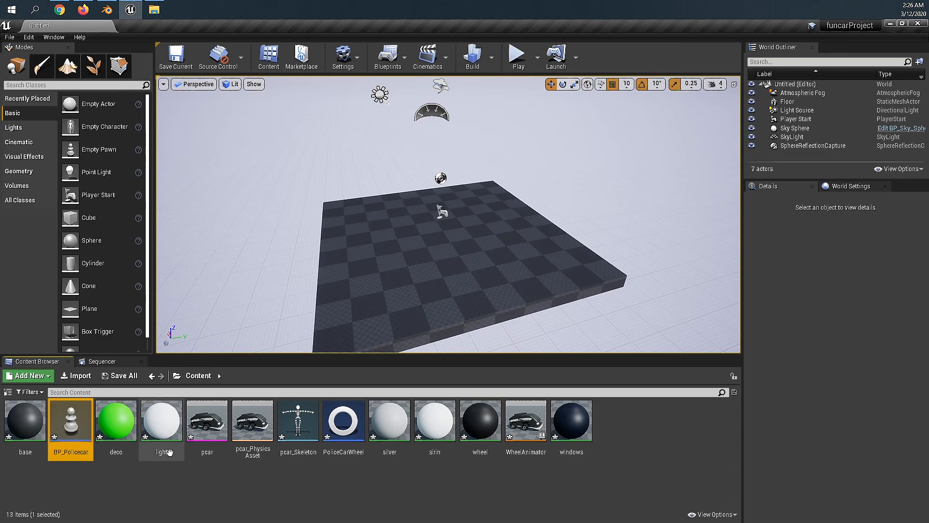
Open BP_Policecar and set the inherited Mesh component's Anim Class to WheelAnimator
double_click(71, 436)
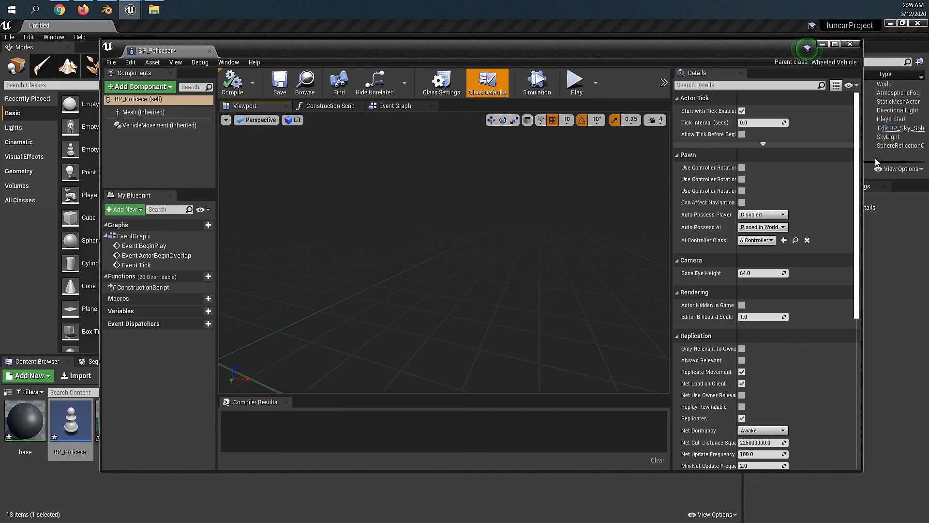
scroll(849, 250, "down", 5)
scroll(847, 271, "down", 3)
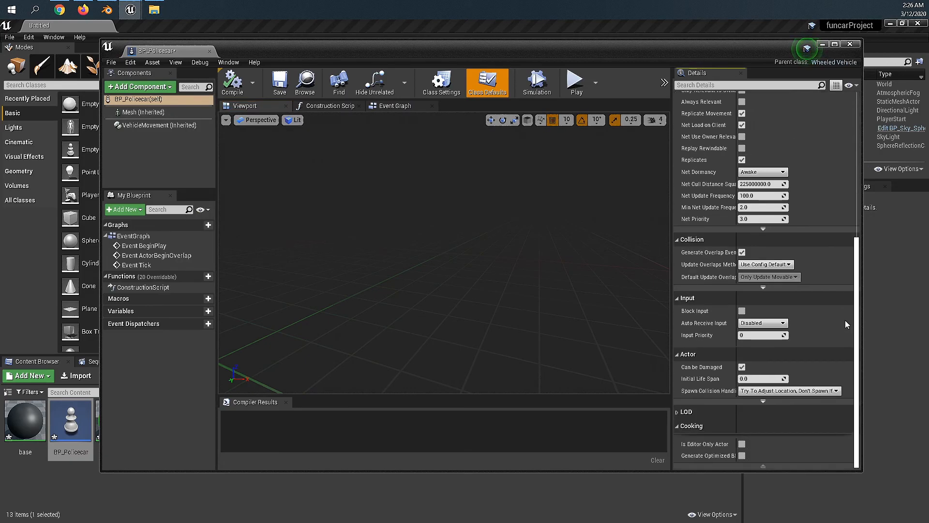
left_click(142, 112)
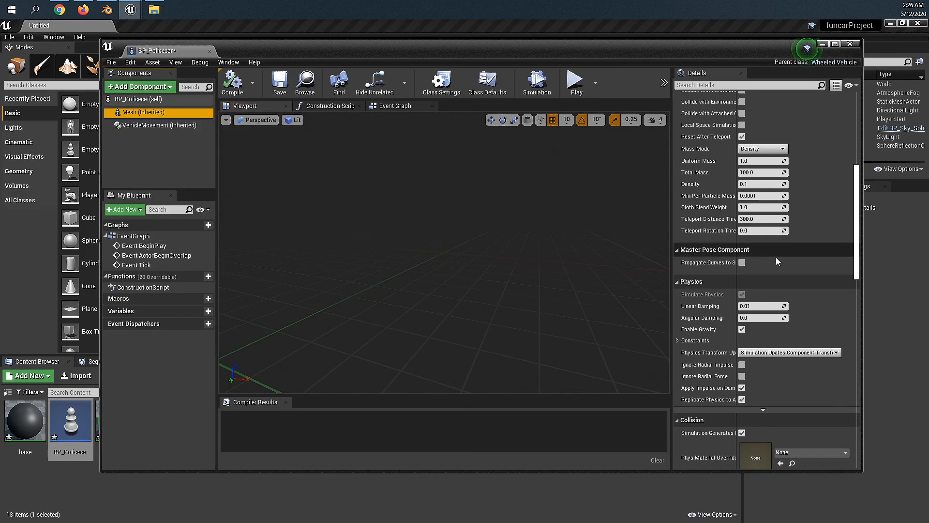
left_click_drag(858, 252, 858, 180)
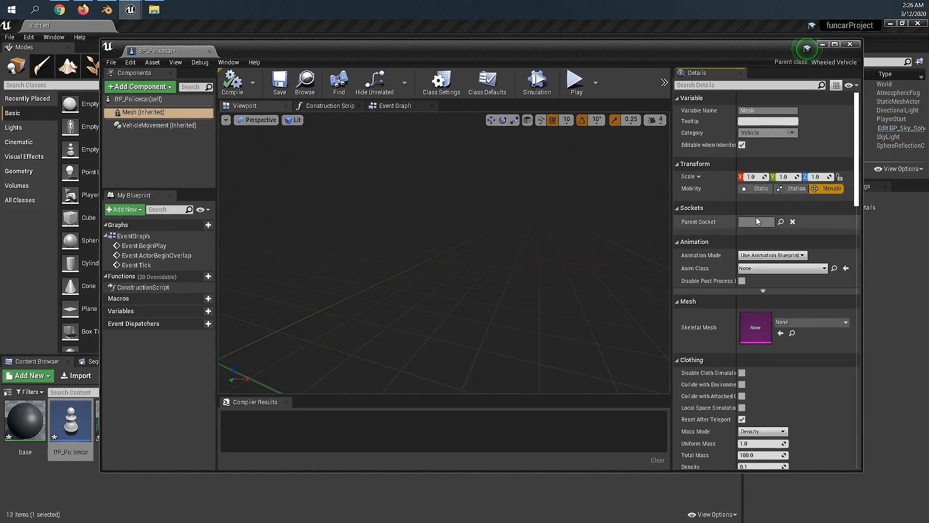
left_click(755, 269)
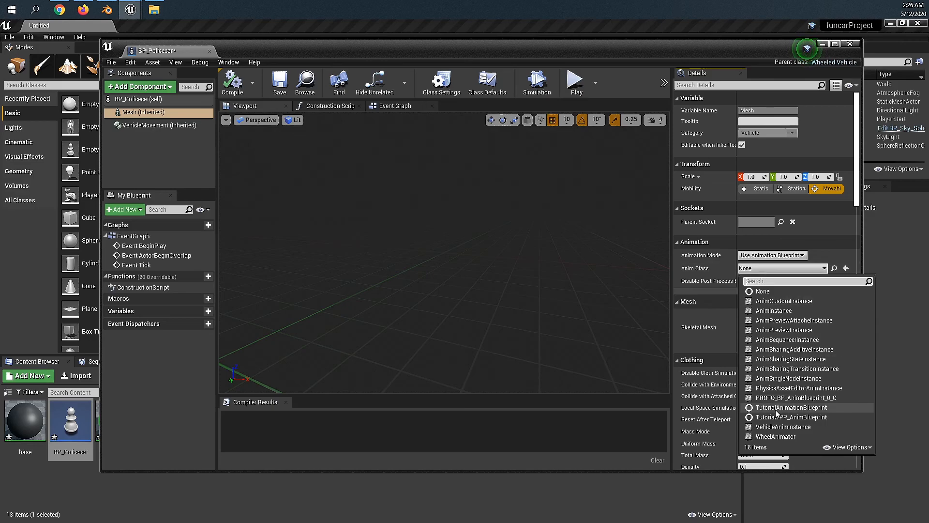
left_click(776, 436)
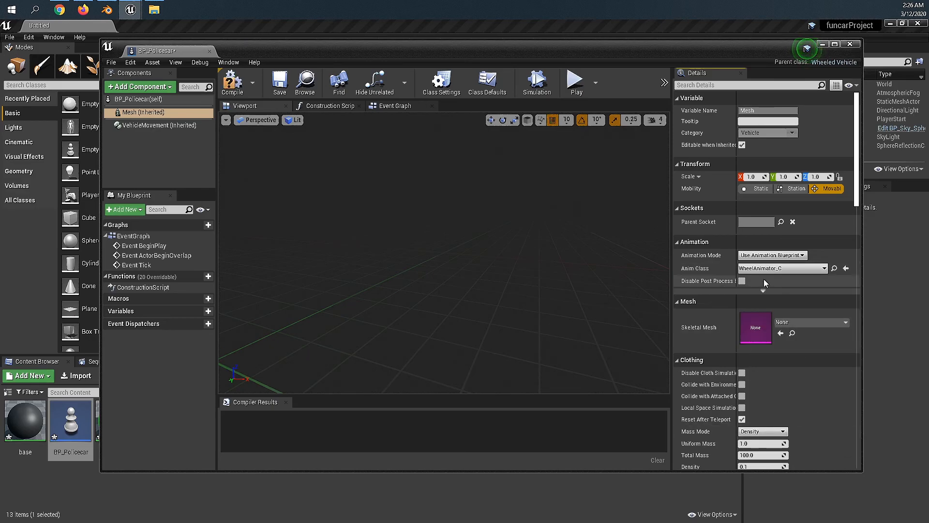
Assign pcar as the Mesh component's skeletal mesh, and compile and save BP_Policecar
left_click(813, 322)
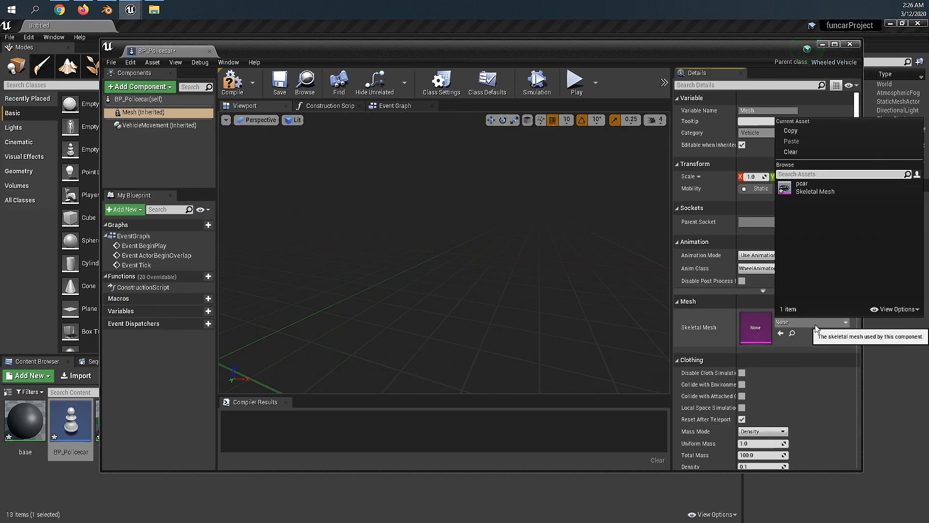
left_click(809, 192)
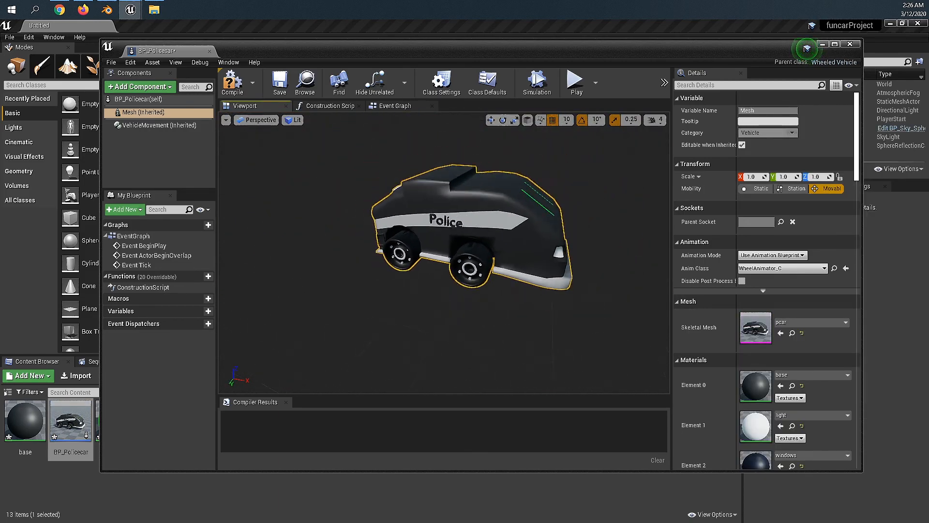
left_click_drag(858, 170, 856, 266)
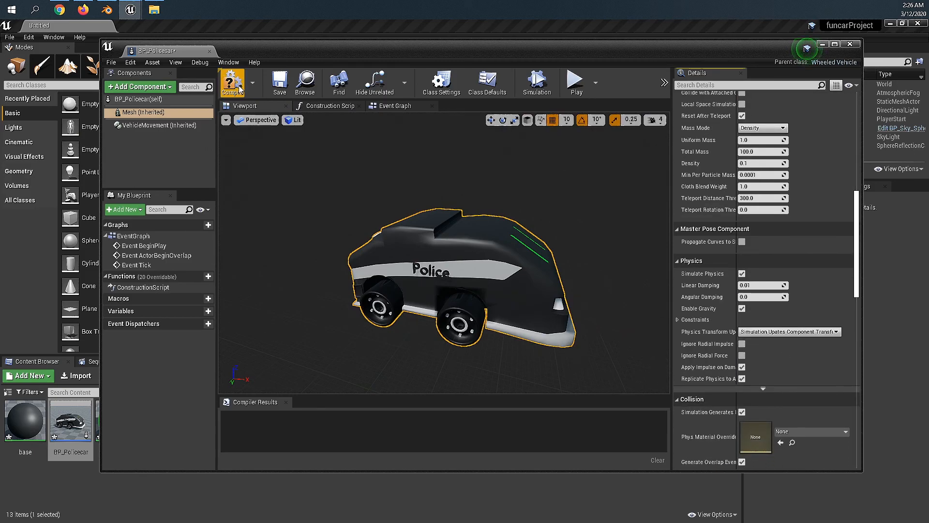
left_click(285, 88)
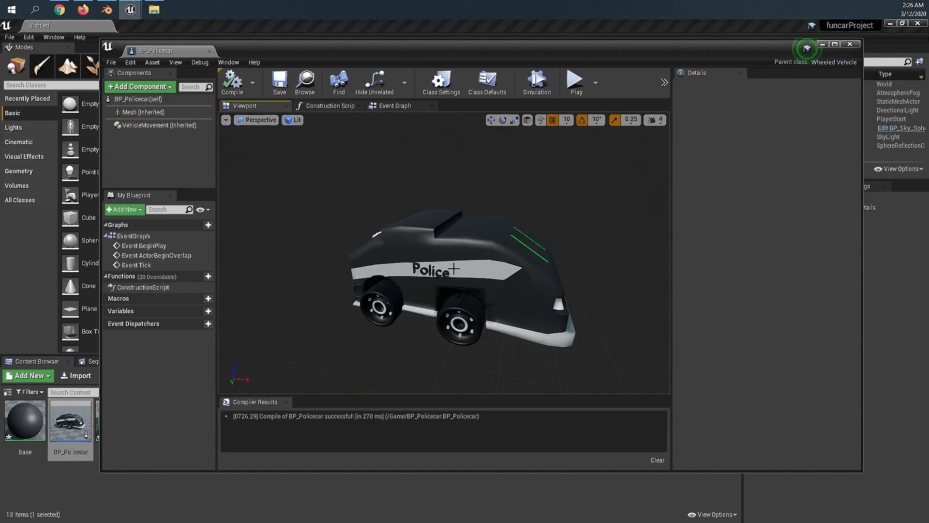
left_click(156, 114)
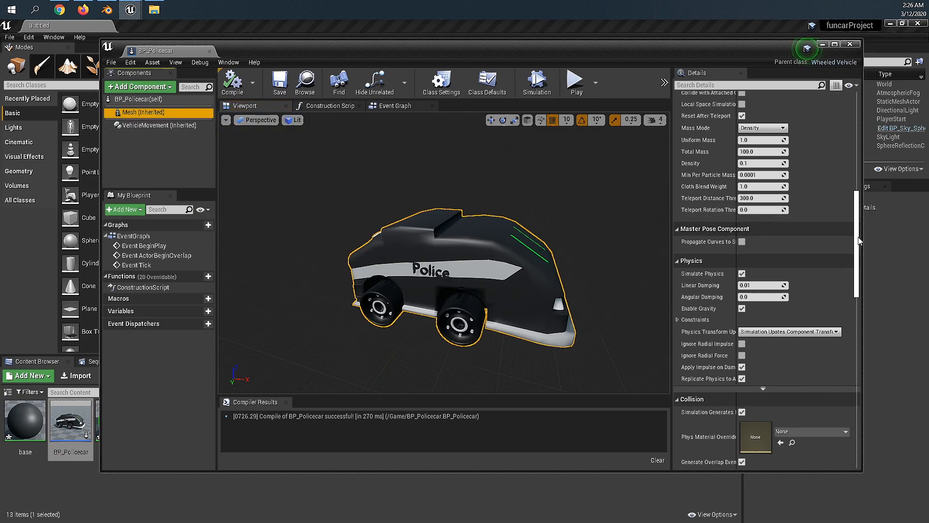
scroll(862, 215, "up", 5)
left_click_drag(861, 215, 841, 423)
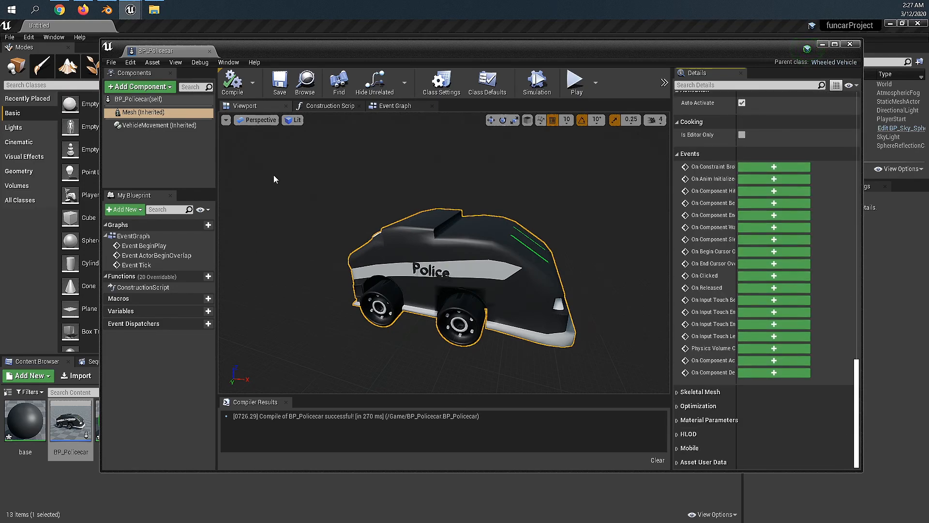
In the VehicleMovement component's Wheel Setups, set the Wheel Class of element 0 to PoliceCarWheel
left_click(156, 127)
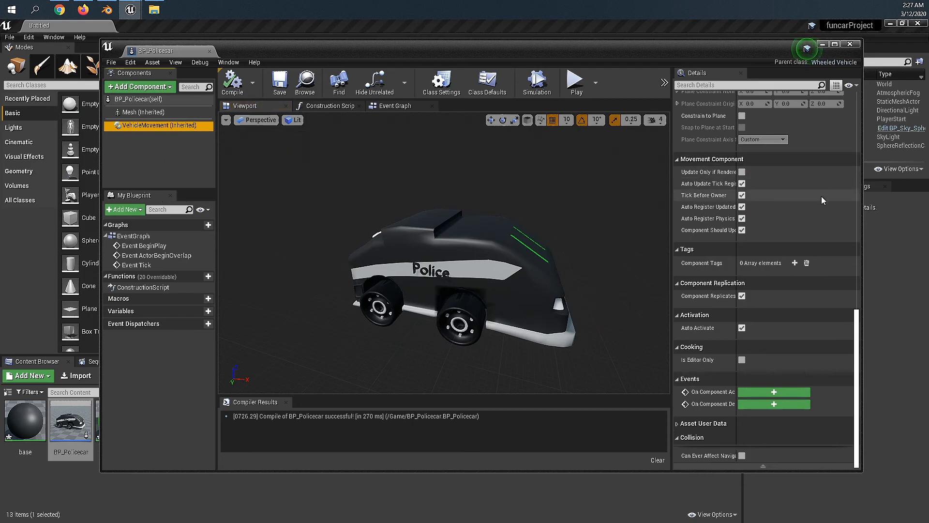
left_click_drag(859, 322, 867, 157)
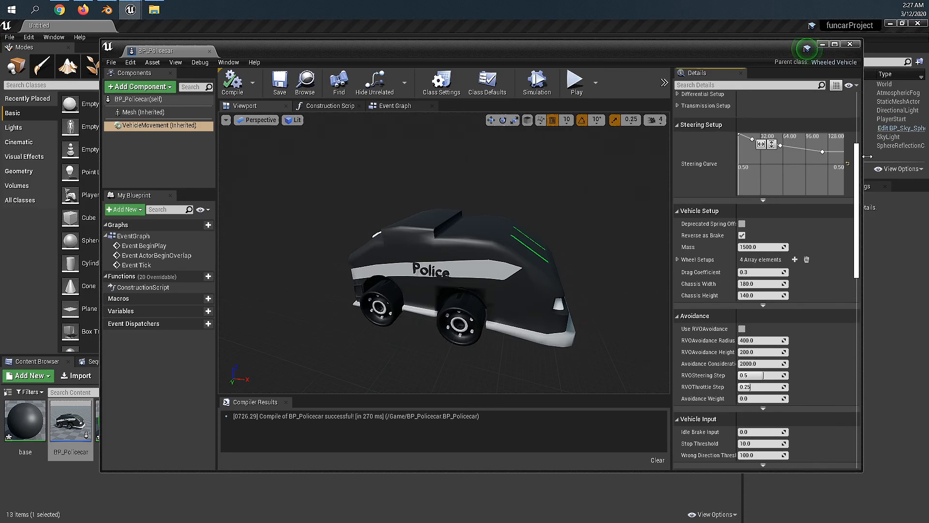
left_click(677, 260)
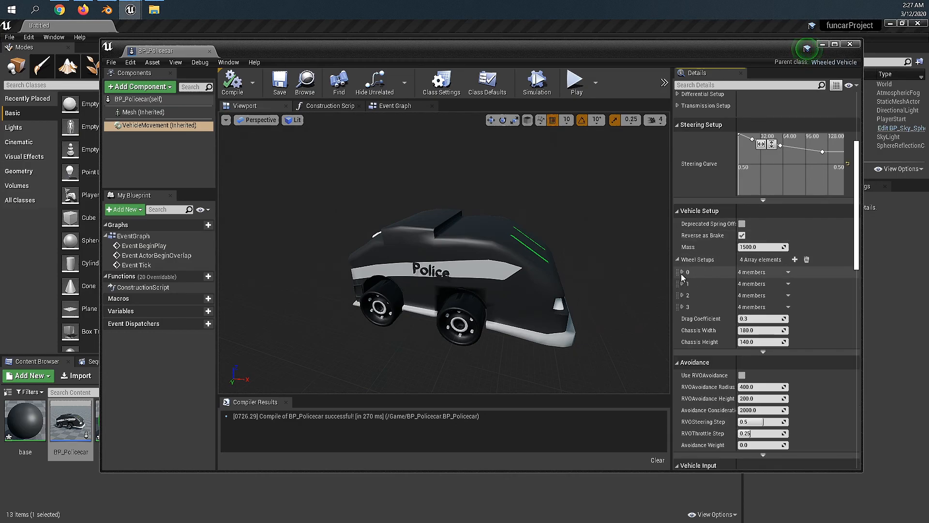
left_click(683, 272)
left_click_drag(858, 244, 858, 265)
left_click(757, 170)
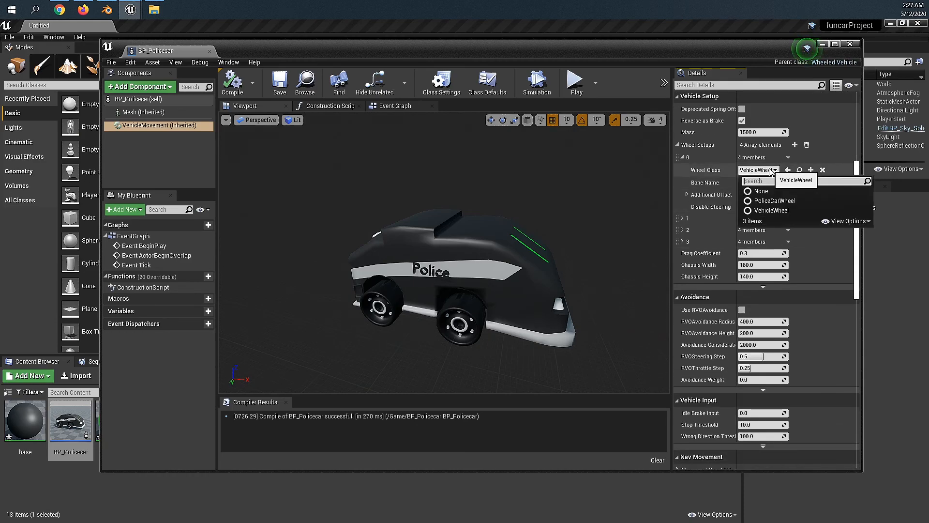
left_click(774, 200)
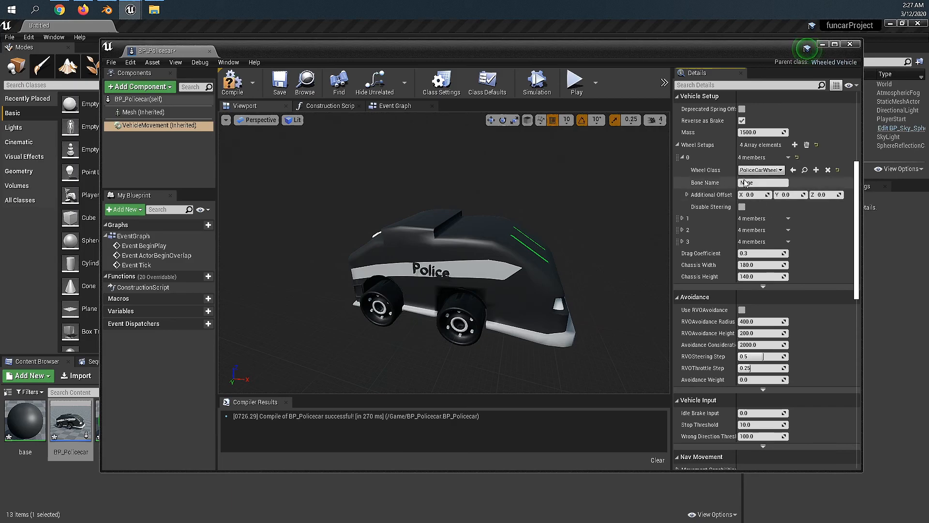
Check the wheel bone names in the Blender armature and set wheel setup 0's Bone Name to FL
left_click(758, 182)
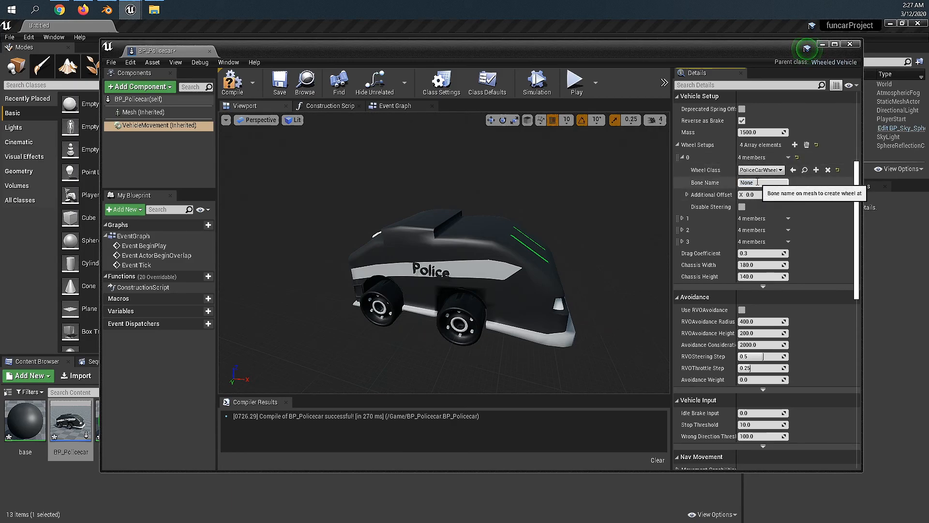
left_click(108, 10)
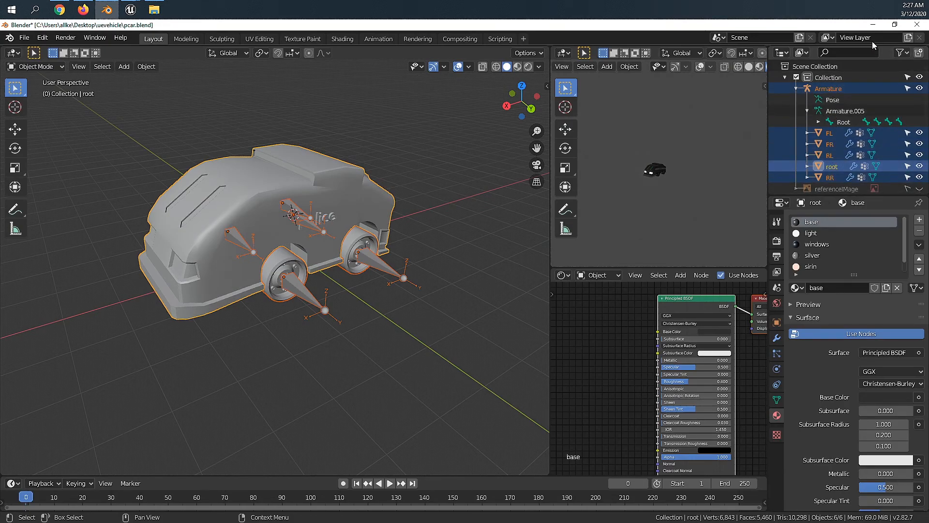
left_click(873, 25)
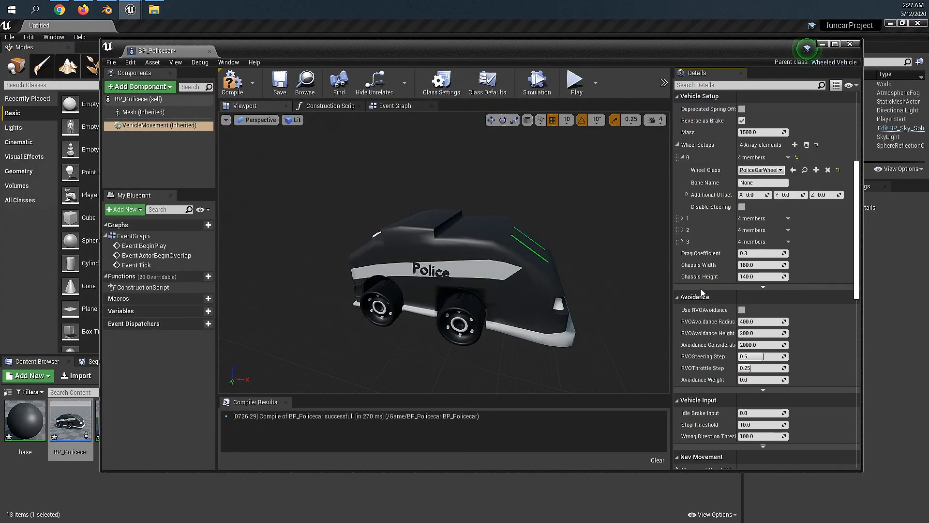
left_click(757, 183)
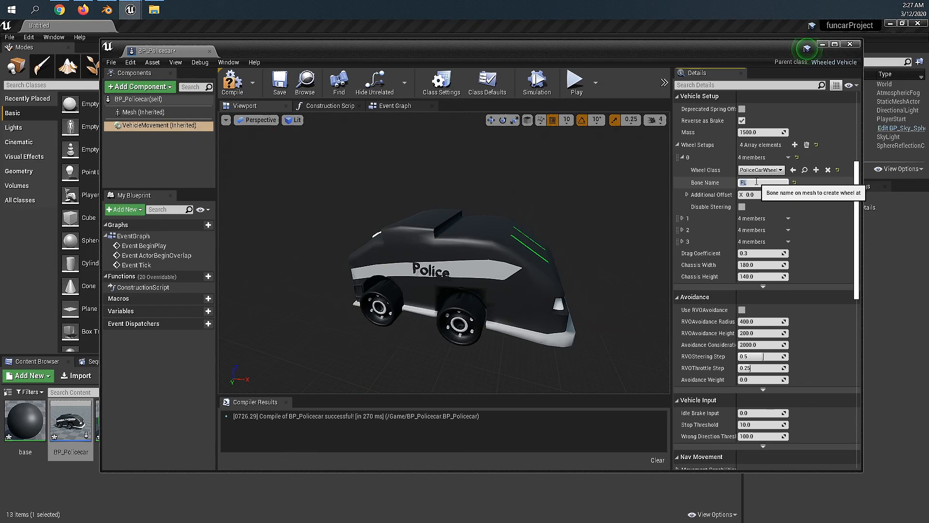
Configure wheel setup 1 with the PoliceCarWheel class and the bone name FR
left_click(683, 219)
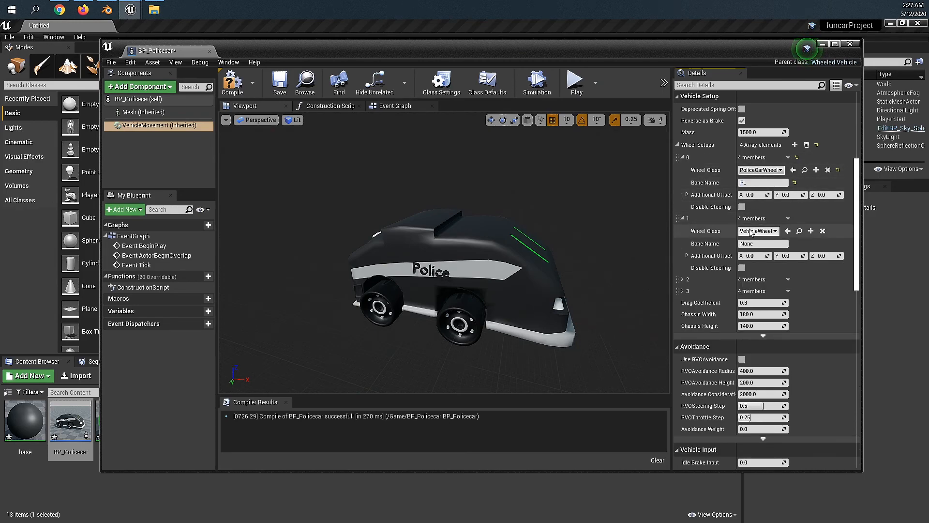
left_click(763, 232)
left_click(784, 269)
left_click(763, 244)
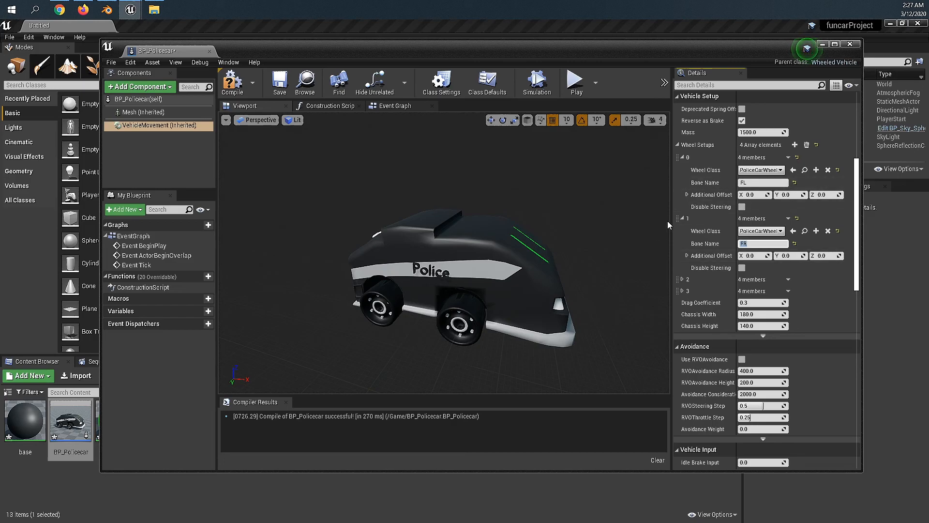
Configure wheel setup 2 with the PoliceCarWheel class and the bone name RL
left_click(682, 281)
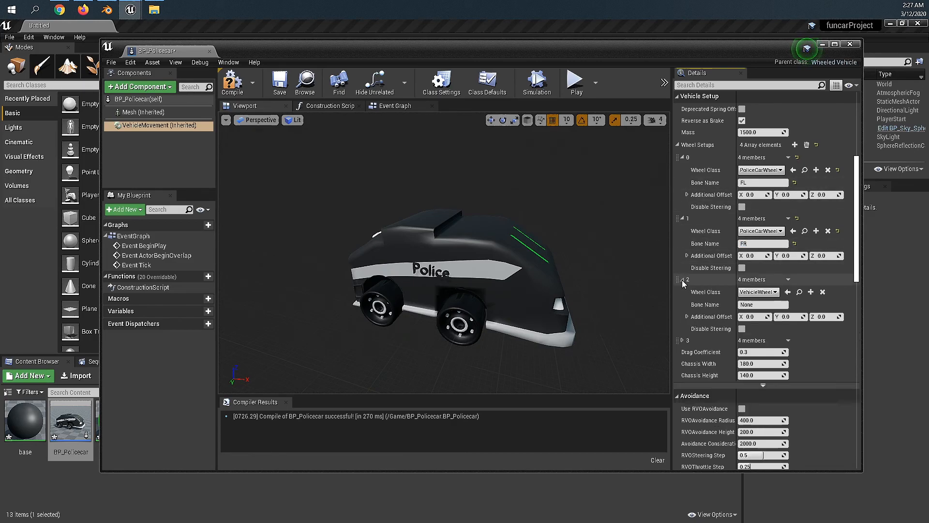
scroll(692, 281, "down", 1)
left_click(758, 261)
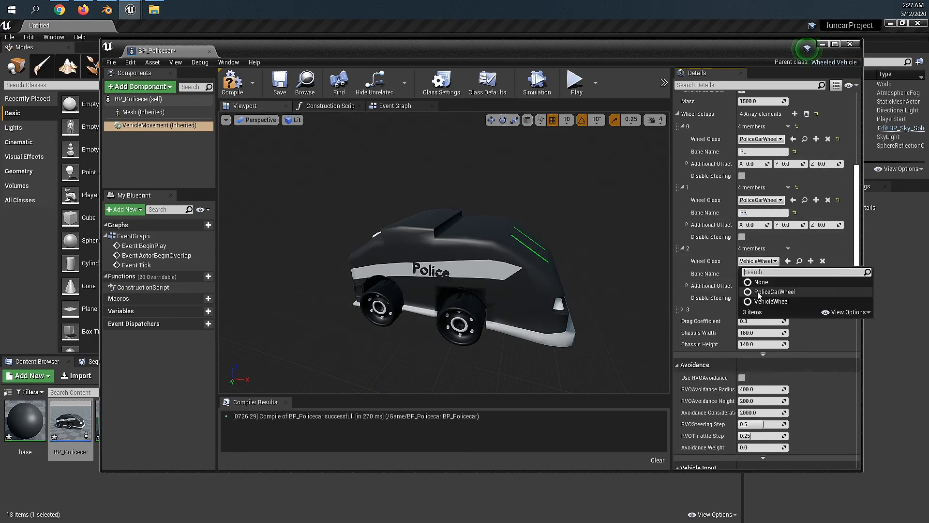
left_click(758, 292)
left_click(757, 274)
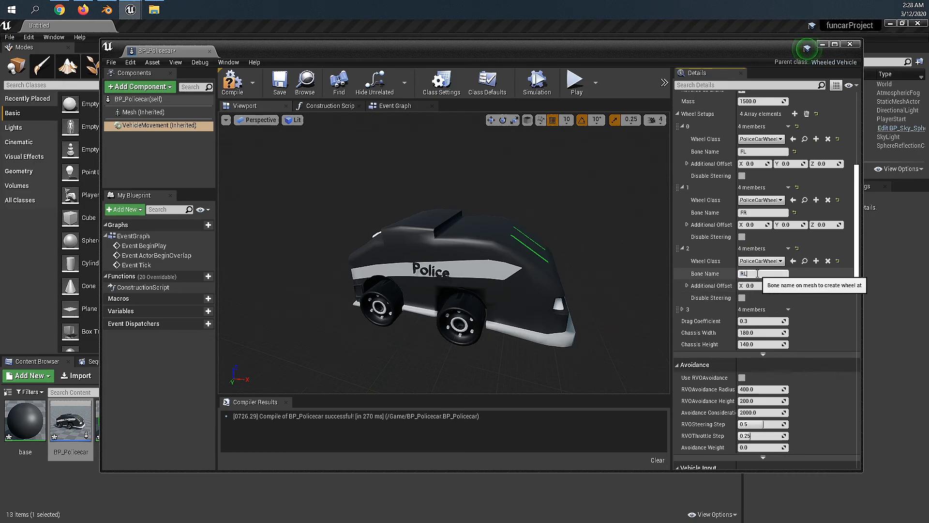
type("RL")
Configure wheel setup 3 with the bone name RR and the PoliceCarWheel class
left_click(682, 248)
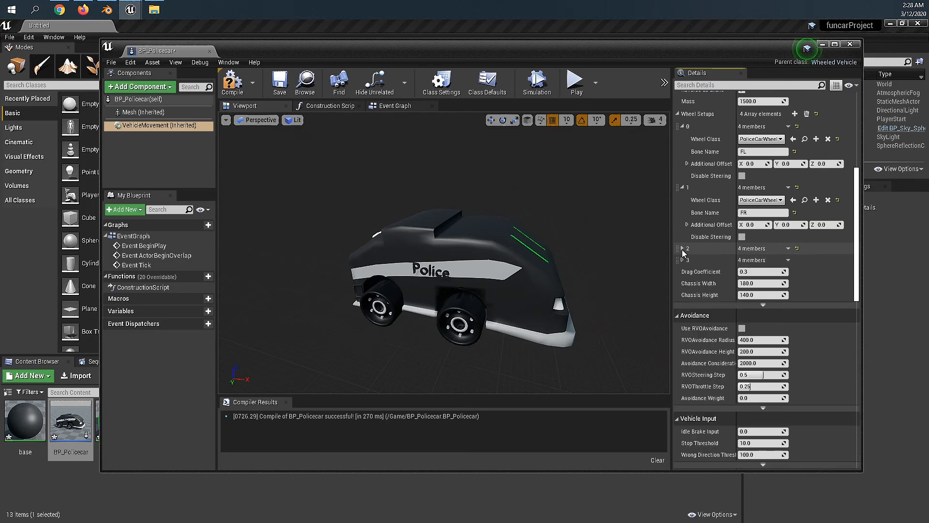
left_click(683, 260)
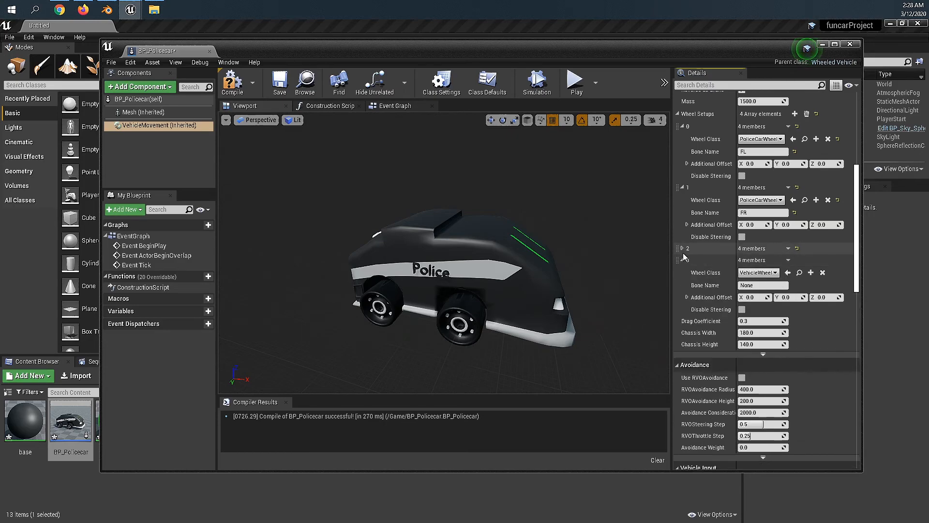
left_click(682, 248)
scroll(697, 261, "down", 1)
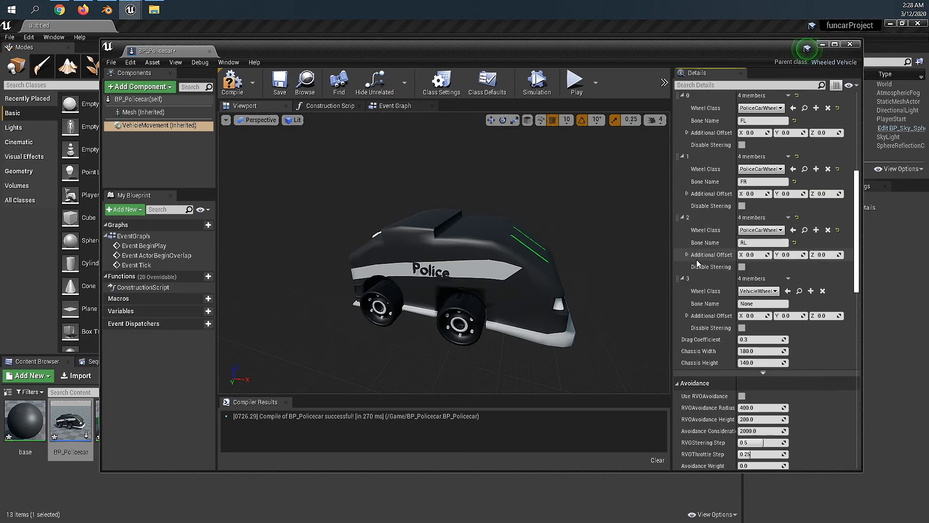
left_click(753, 304)
type("RR")
key("Return")
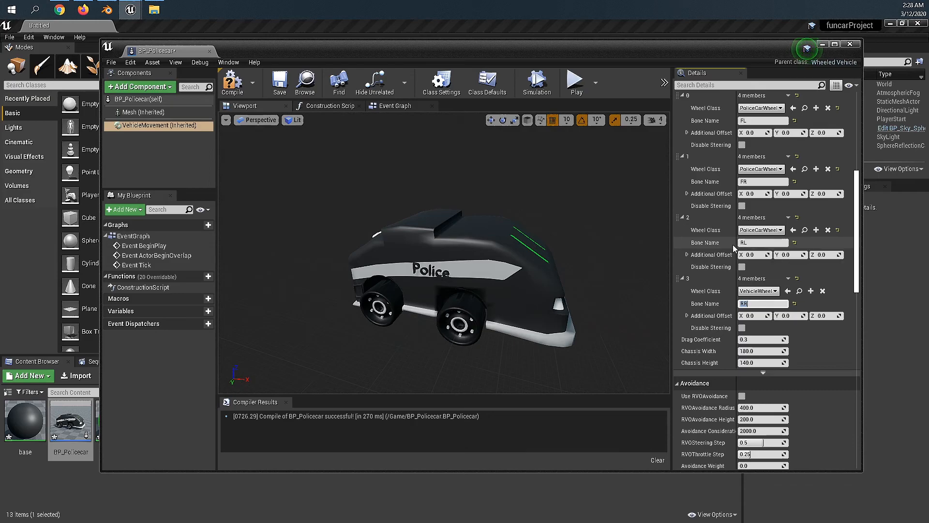
left_click(758, 292)
left_click(764, 319)
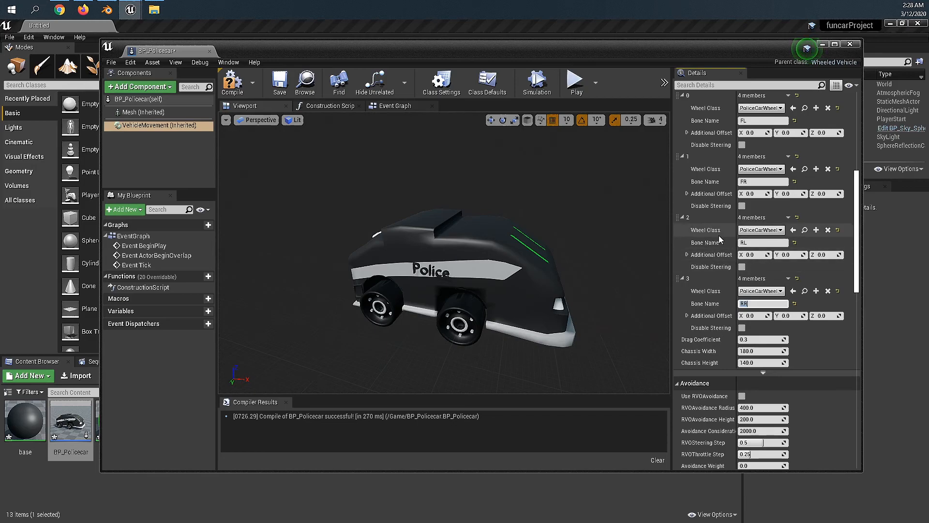
Disable steering on wheel setups 2 and 3 (RL and RR), and compile and save BP_Policecar
middle_click_drag(339, 318, 367, 316)
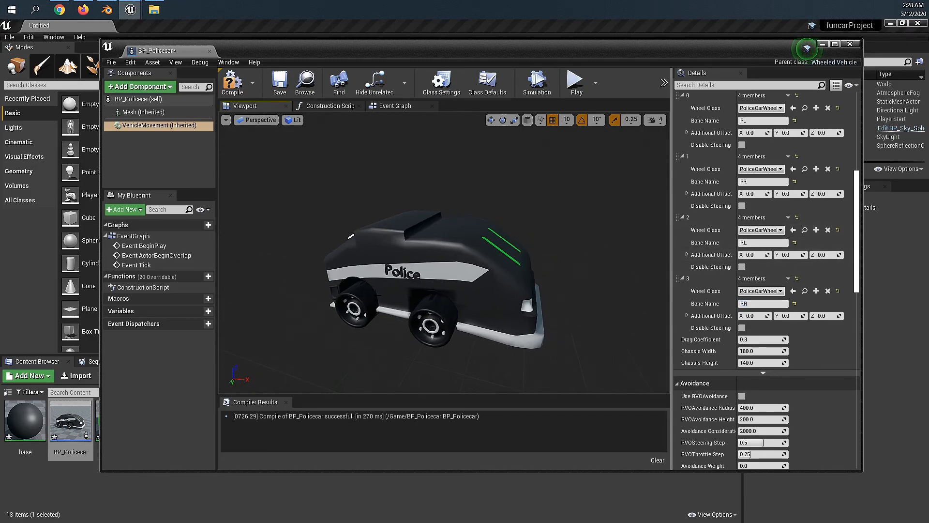
left_click(742, 267)
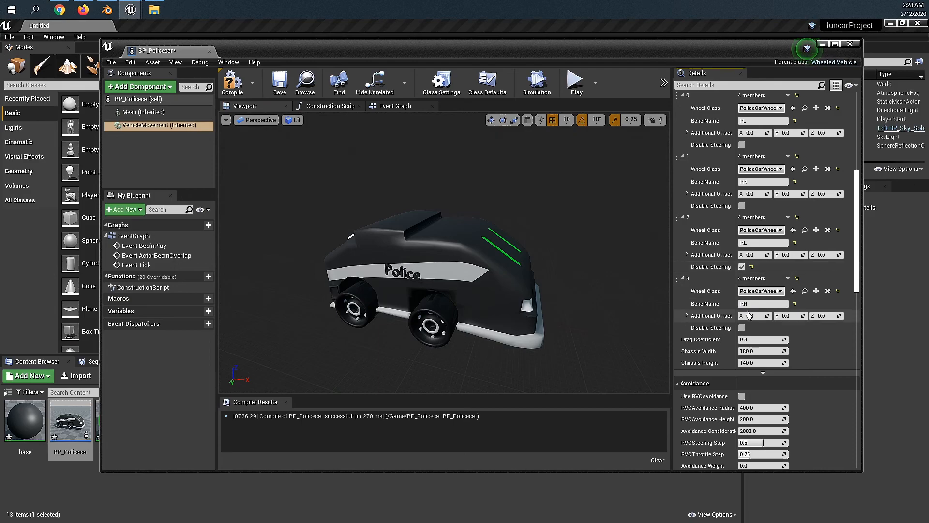
left_click(742, 328)
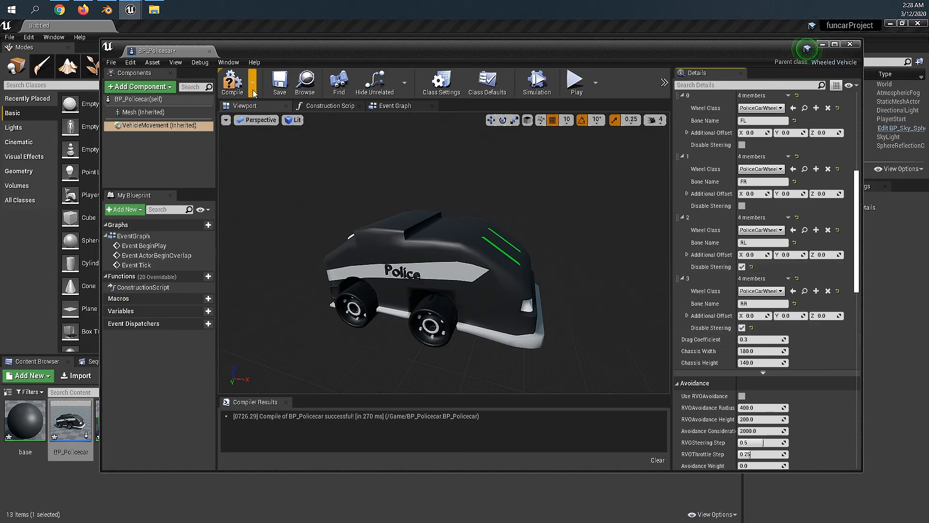
left_click(230, 86)
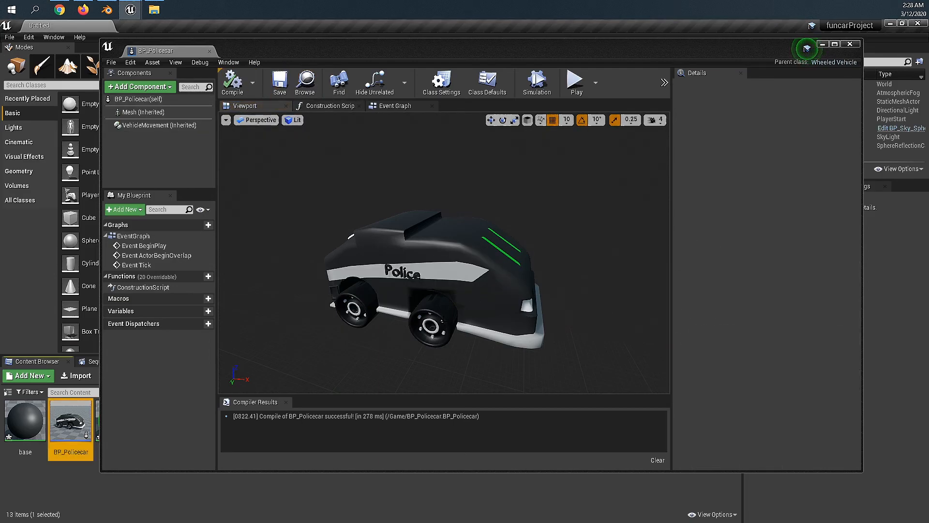
left_click(155, 125)
scroll(856, 286, "down", 5)
scroll(856, 285, "down", 3)
left_click_drag(856, 300, 849, 268)
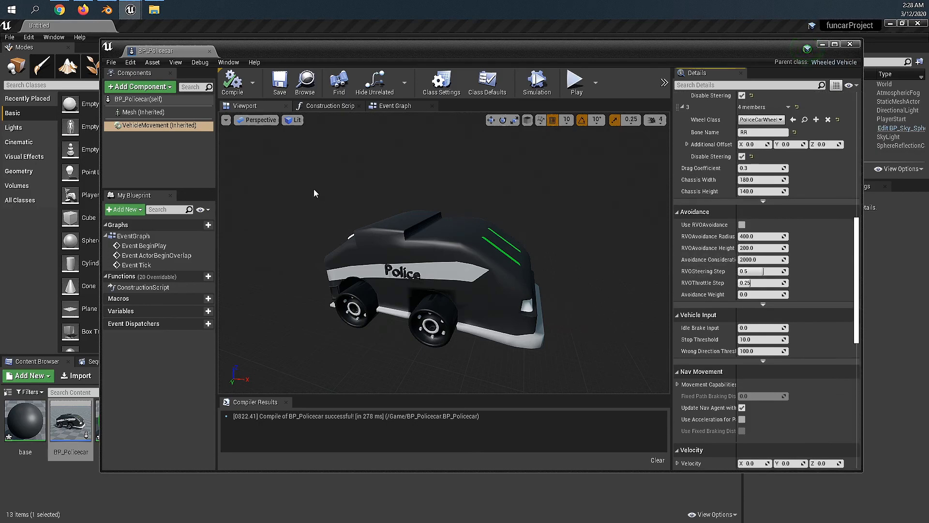
Add a Spring Arm component under the inherited Mesh component, keeping its default name
left_click(160, 113)
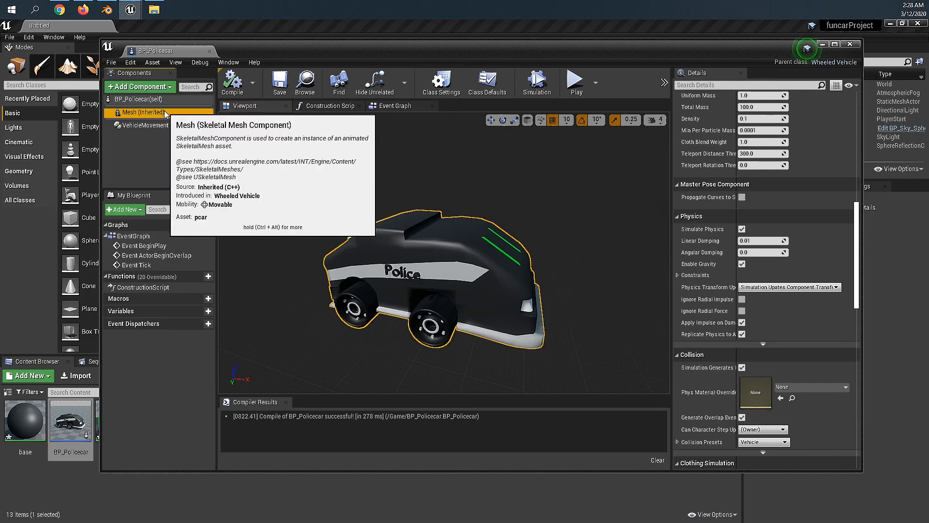
left_click(167, 87)
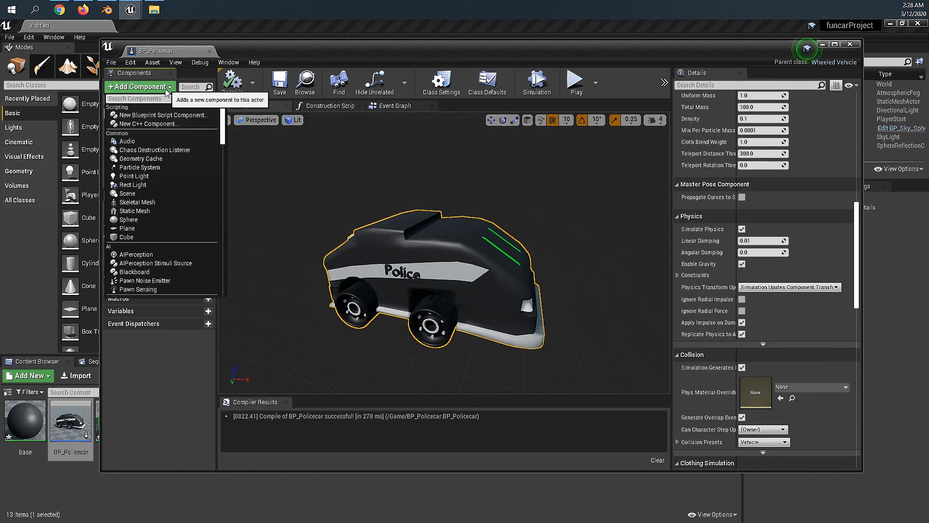
type("springar")
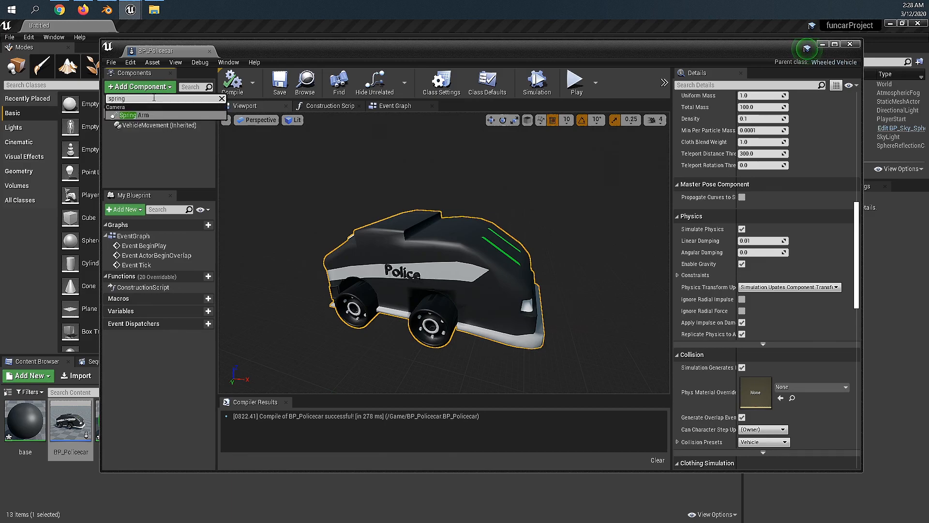
key("Return")
left_click(151, 112)
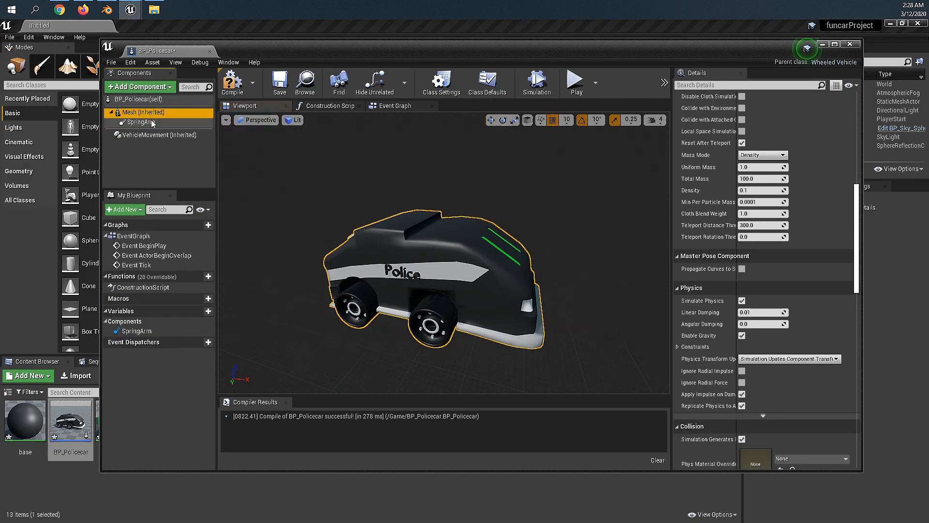
Add a Camera component as a child of the SpringArm
left_click(147, 123)
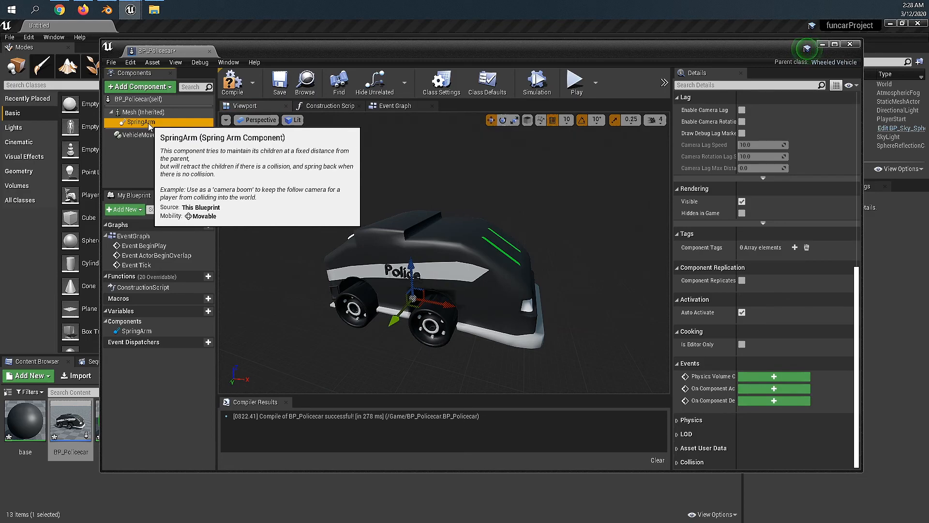
left_click(168, 90)
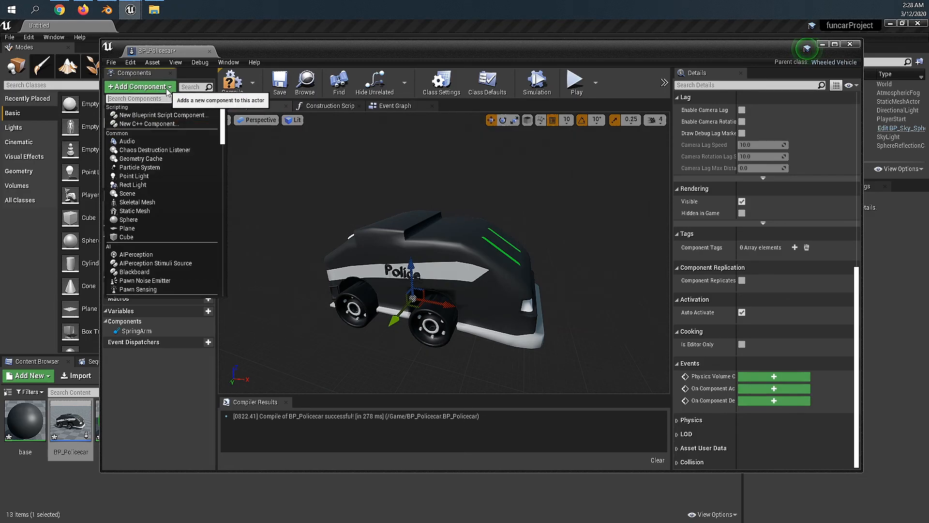
type("camera")
key("Return")
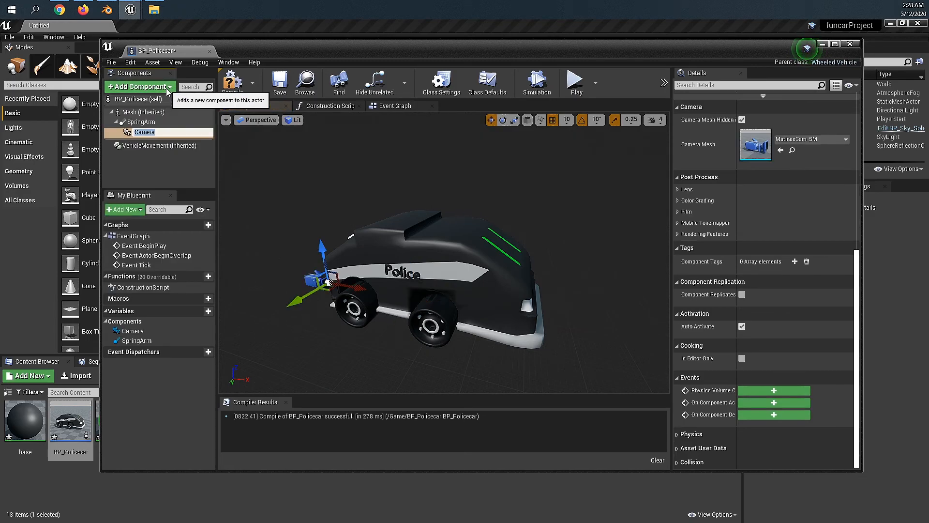
Keep the default name Camera for the new camera component, and compile and save BP_Policecar
left_click(156, 132)
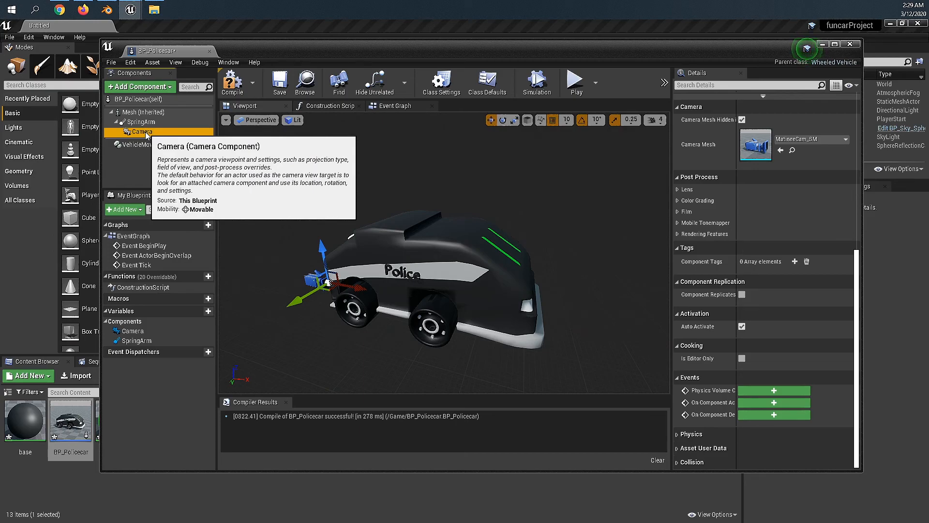
left_click_drag(860, 276, 860, 122)
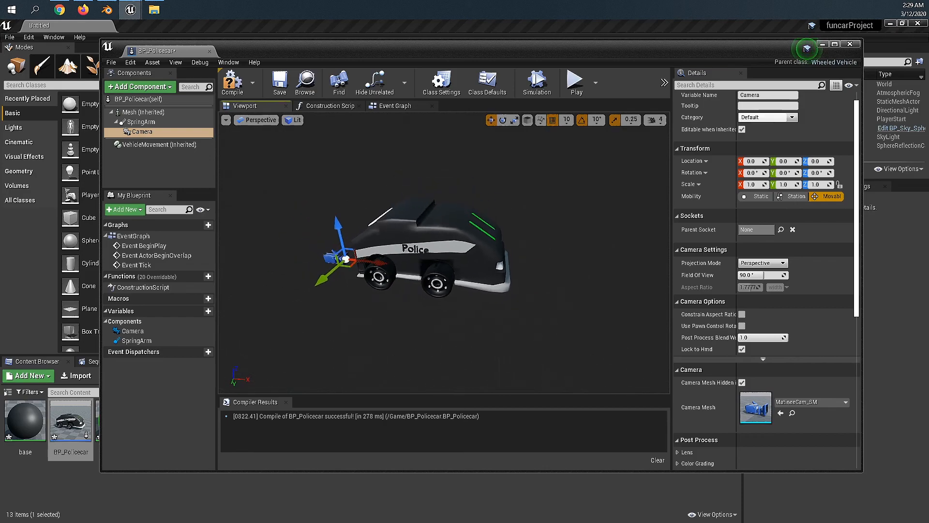
left_click(455, 254)
left_click(409, 261)
left_click(450, 251)
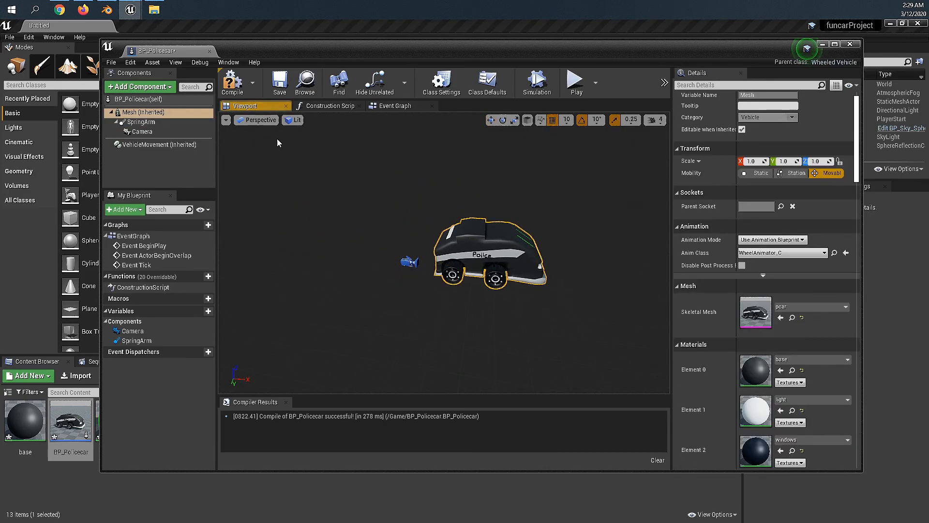
left_click(232, 81)
left_click(280, 82)
left_click_drag(300, 51, 368, 105)
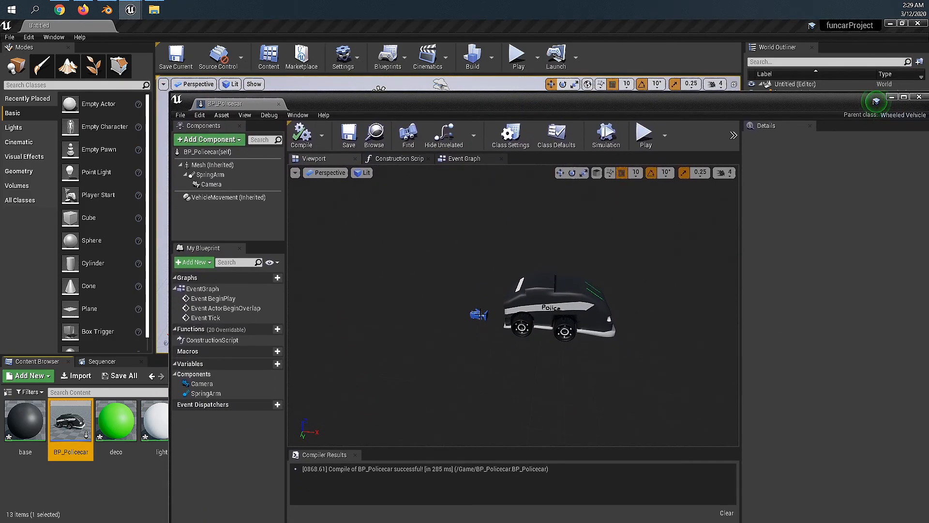
Place an instance of BP_Policecar on the level's floor at about X -120, Y 50, Z 50
left_click(479, 315)
key("a")
mouse_move(470, 310)
right_mouse_down()
mouse_move(527, 339)
mouse_move(624, 315)
mouse_move(525, 295)
mouse_move(588, 314)
mouse_move(590, 293)
mouse_move(554, 237)
mouse_move(537, 232)
mouse_move(532, 281)
mouse_move(600, 278)
mouse_move(576, 334)
mouse_move(557, 293)
mouse_move(539, 290)
mouse_move(476, 322)
mouse_move(469, 314)
right_mouse_up()
key("d")
key("w")
key("s")
left_click_drag(354, 105, 792, 390)
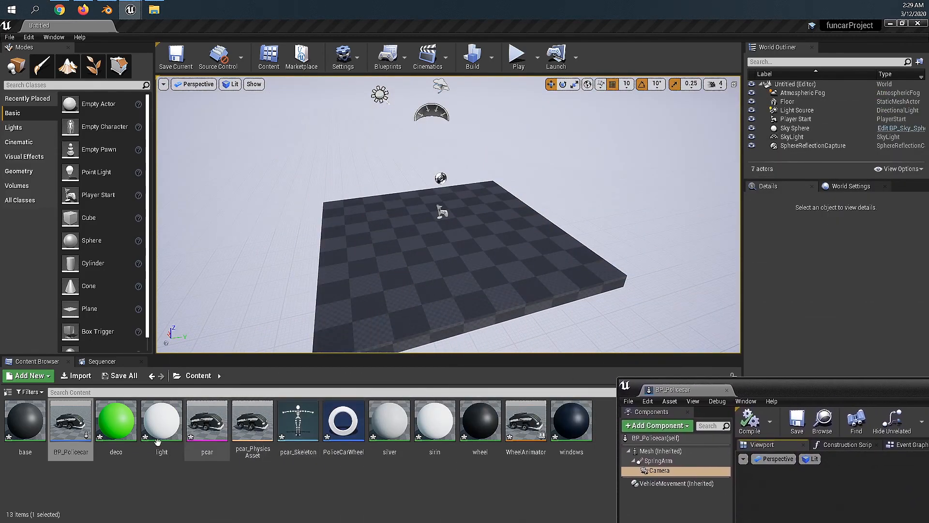
left_click_drag(70, 420, 600, 227)
key("f")
right_click_drag(464, 237, 508, 247)
key("s")
left_click_drag(348, 195, 347, 183)
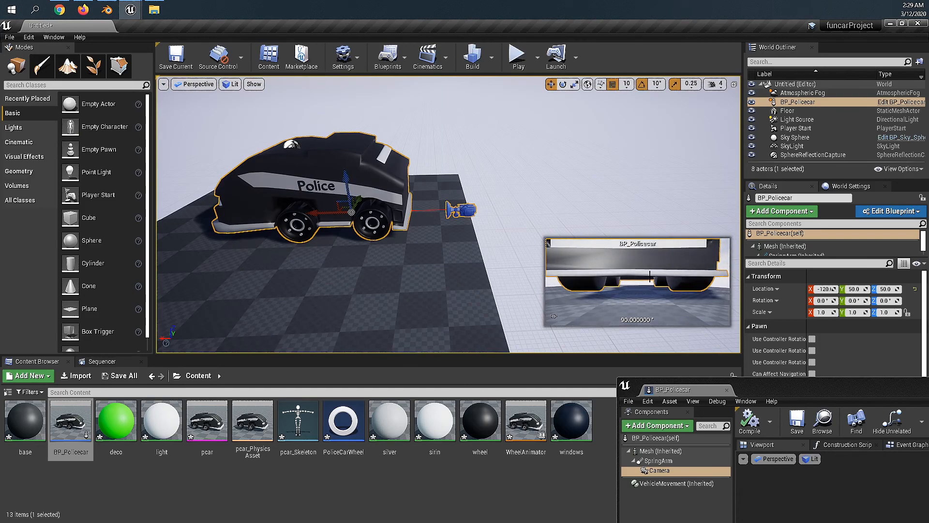
Set the SpringArm's target arm length to 1000 in BP_Policecar, with the level's camera preview kept in view
left_click_drag(814, 388, 181, 75)
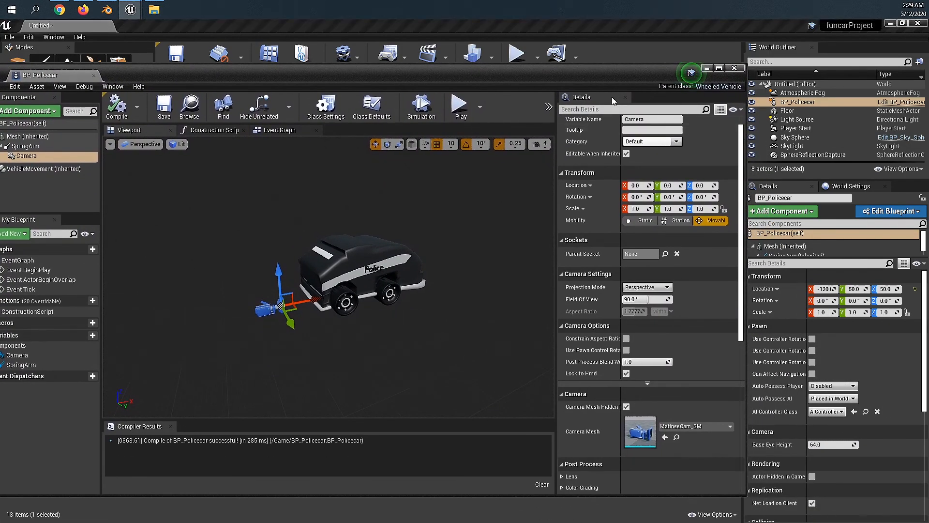
left_click_drag(593, 77, 391, 71)
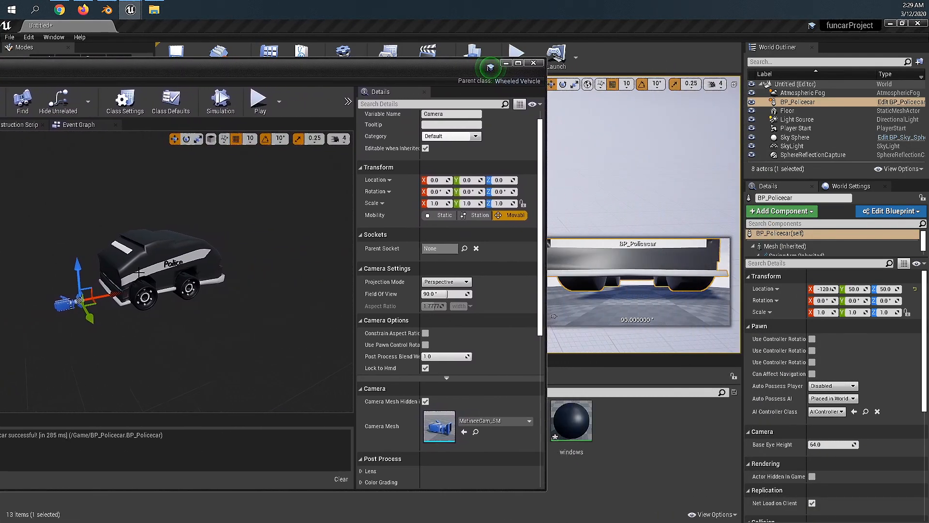
left_click_drag(228, 66, 469, 81)
left_click(118, 153)
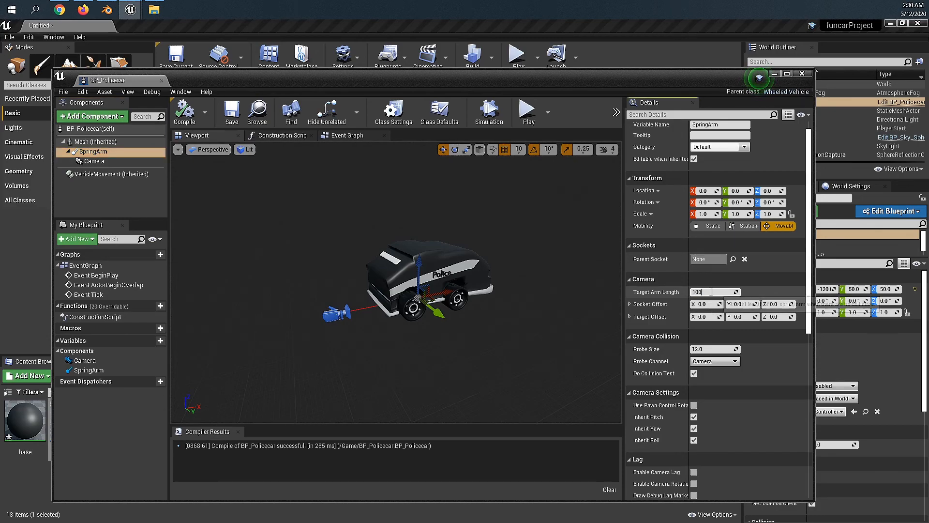
left_click_drag(598, 78, 518, 80)
left_click_drag(716, 497, 548, 517)
left_click_drag(230, 82, 288, 80)
right_click_drag(290, 290, 253, 291)
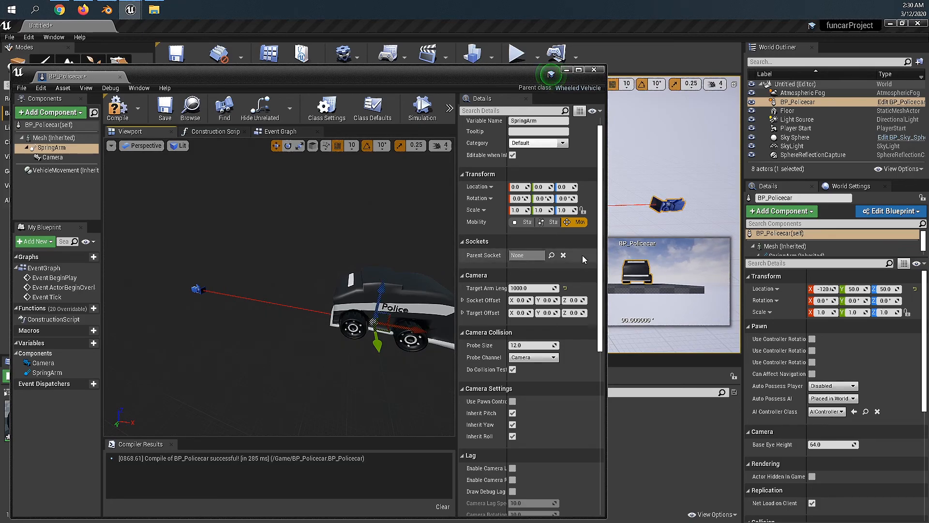
Raise the SpringArm above the car by setting its Z location to 345
left_click_drag(599, 258, 599, 254)
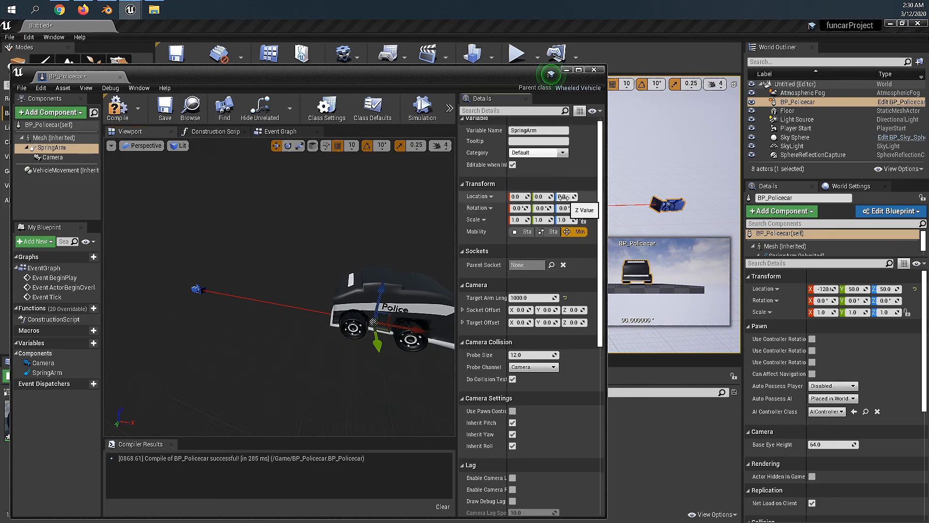
left_click_drag(564, 197, 721, 197)
left_click_drag(490, 82, 465, 80)
left_click_drag(540, 194, 551, 194)
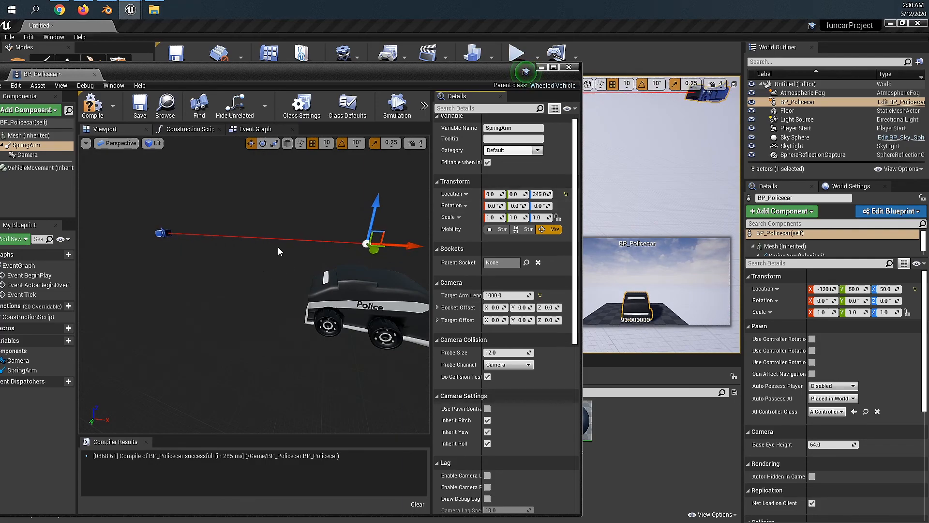
Tilt the Camera component to a Y rotation of -20°, raise it to a Z location of about 169, and compile and save
left_click(27, 155)
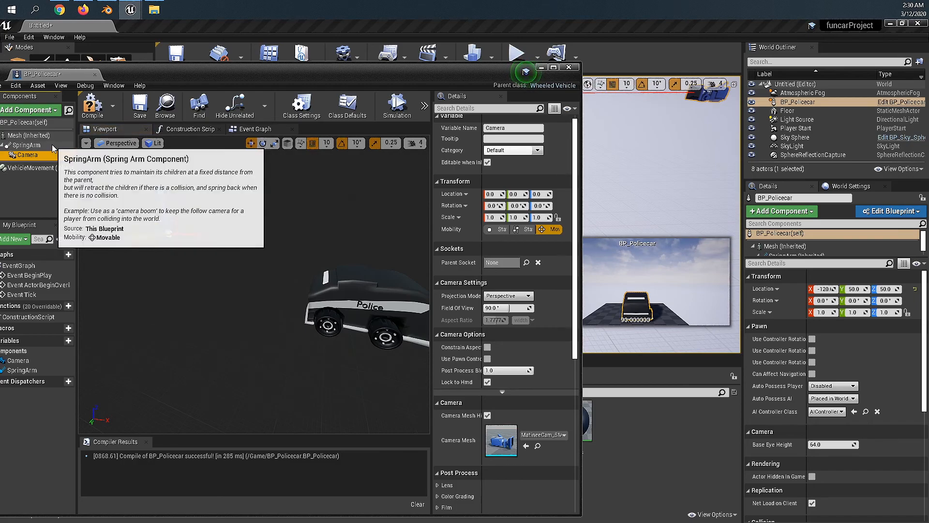
left_click(22, 145)
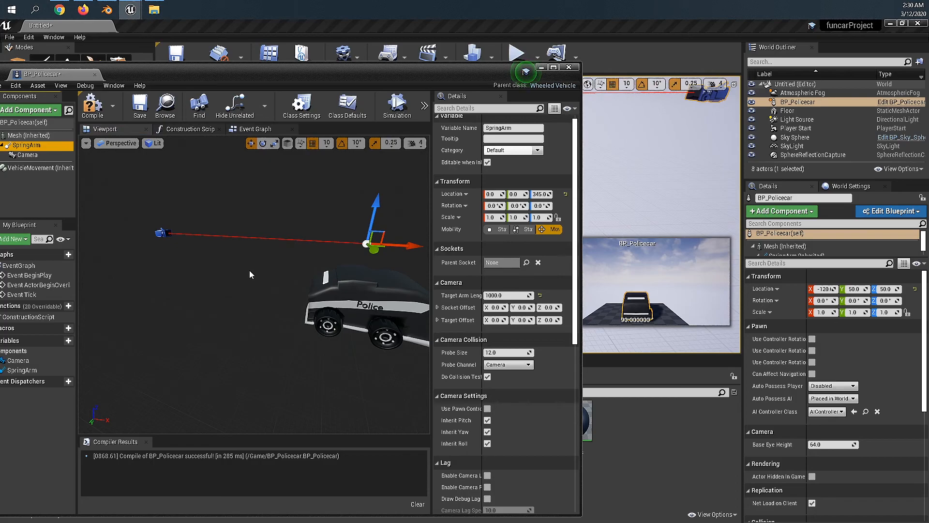
left_click(161, 234)
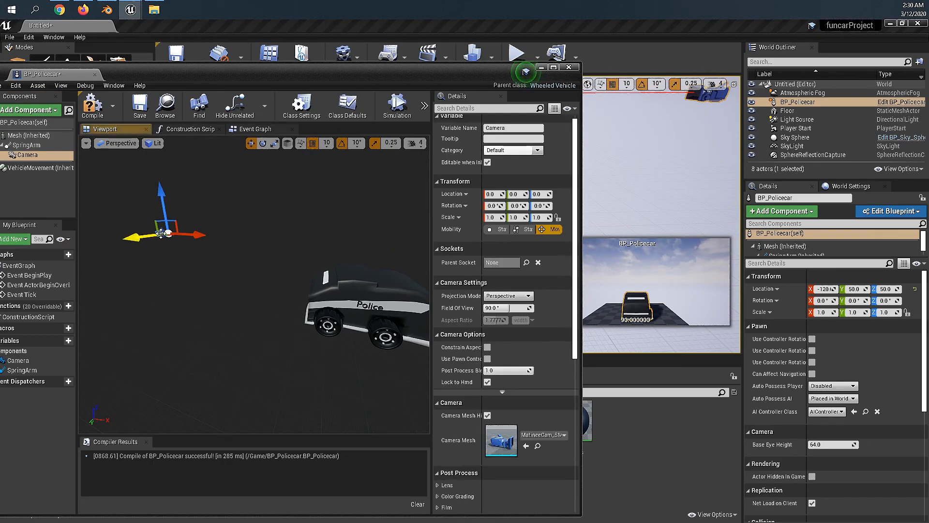
left_click(29, 155)
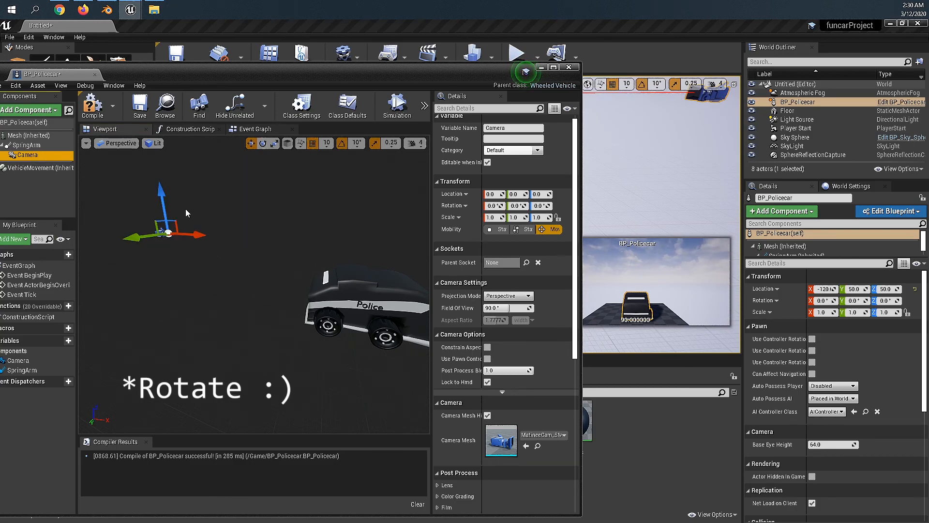
key("e")
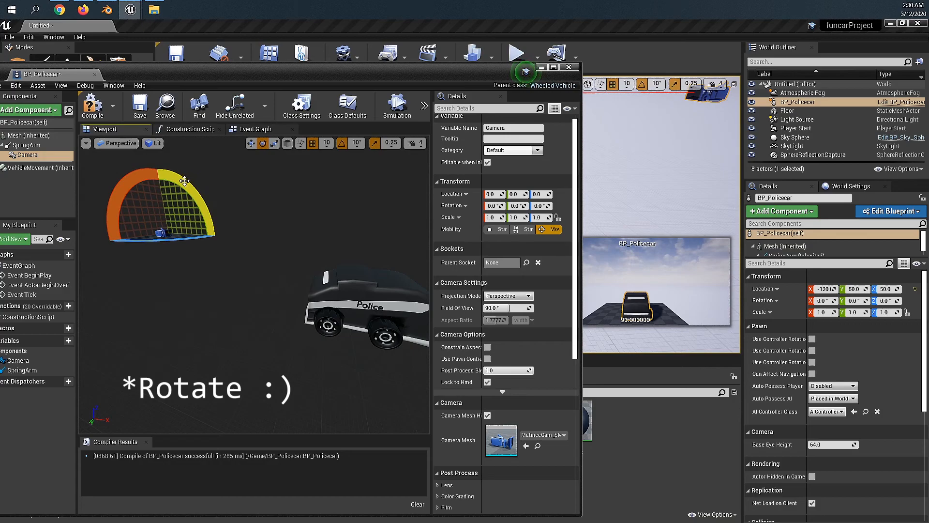
left_click_drag(185, 182, 214, 261)
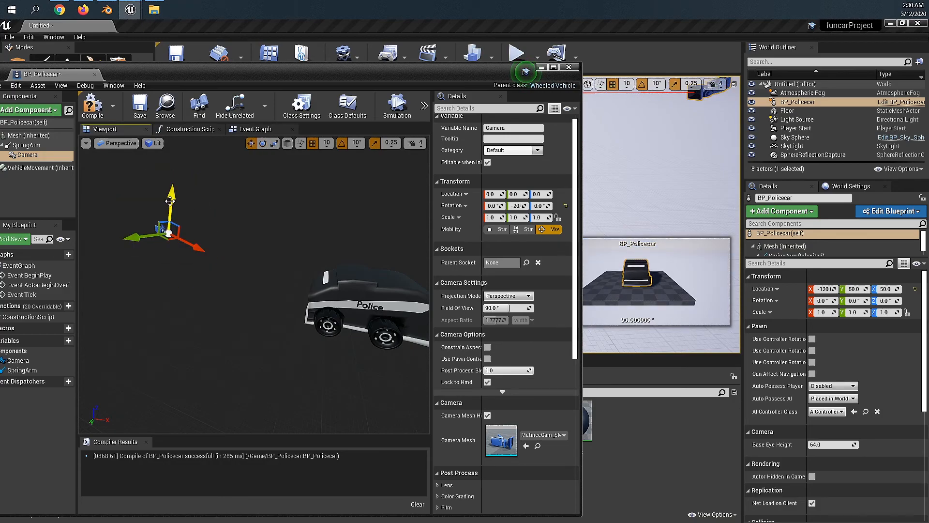
left_click_drag(172, 201, 174, 175)
left_click(92, 104)
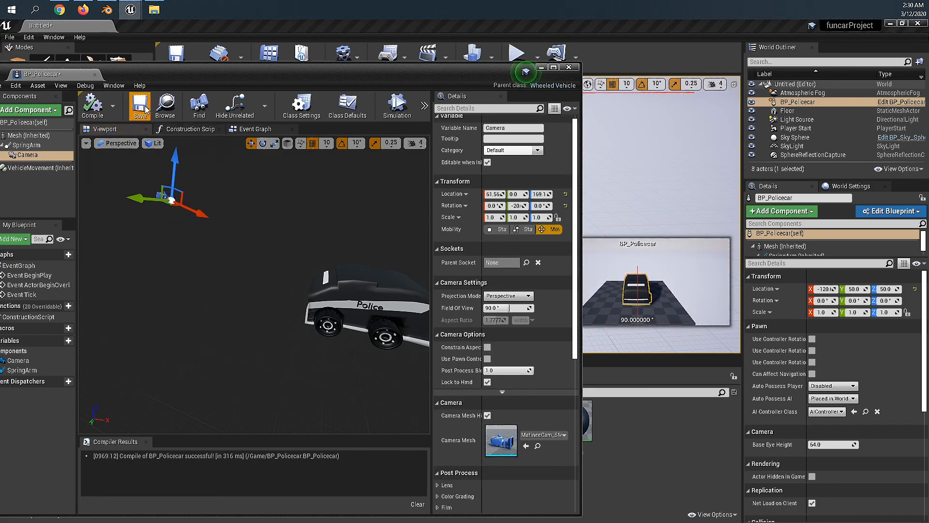
left_click(140, 104)
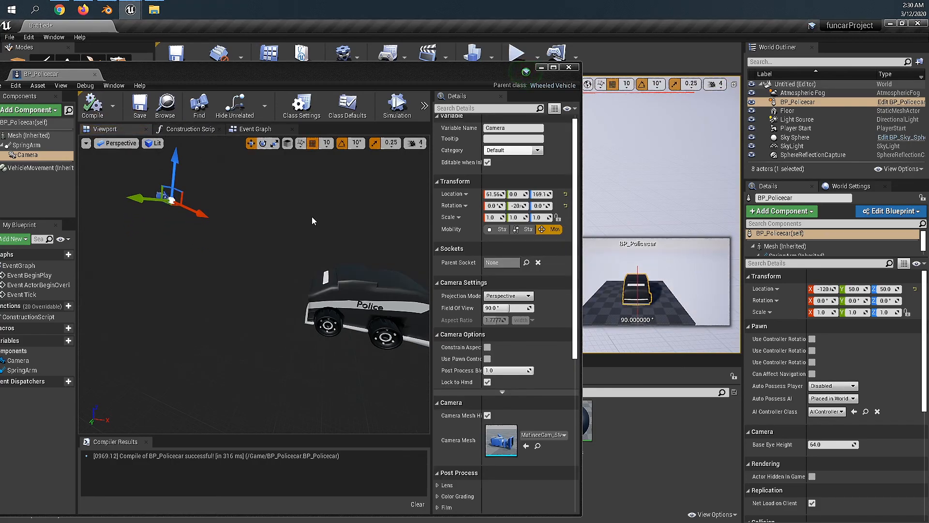
Set the SpringArm's target arm length to 800, and compile and save BP_Policecar
left_click(48, 145)
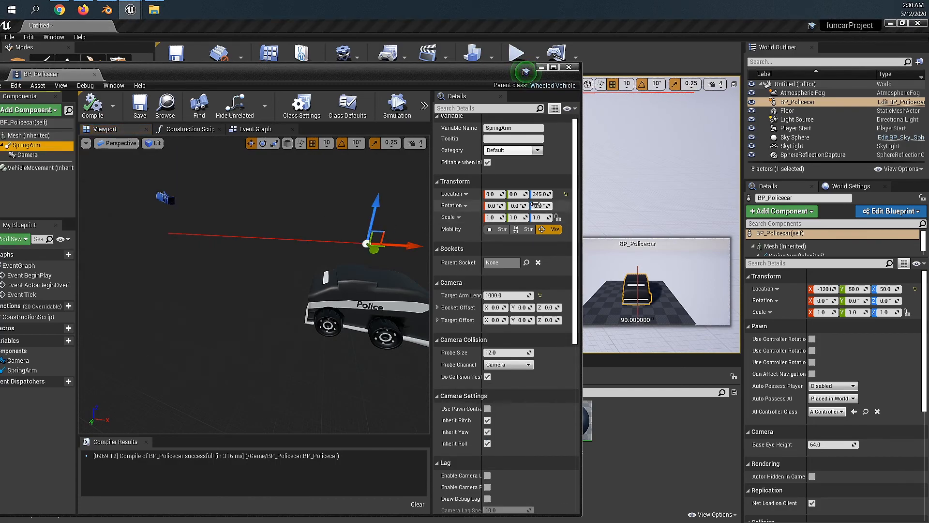
left_click(507, 296)
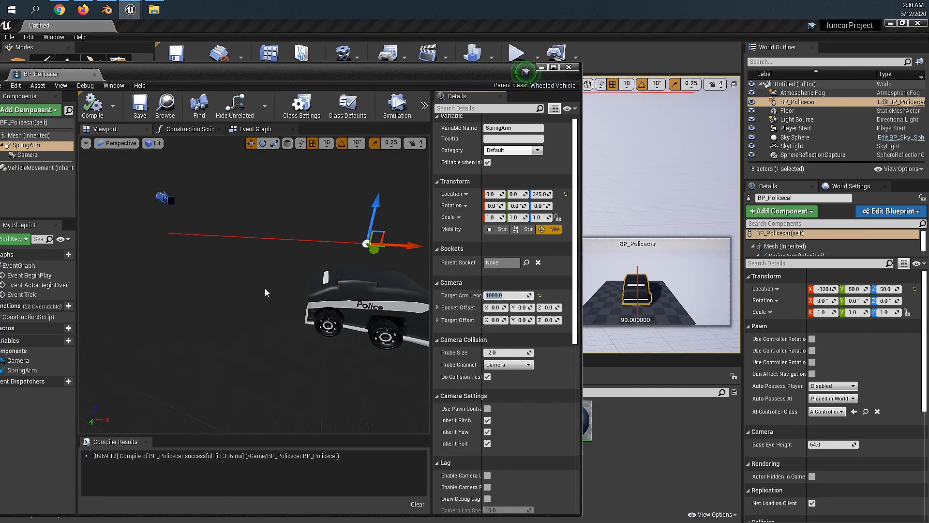
type("800")
key("Return")
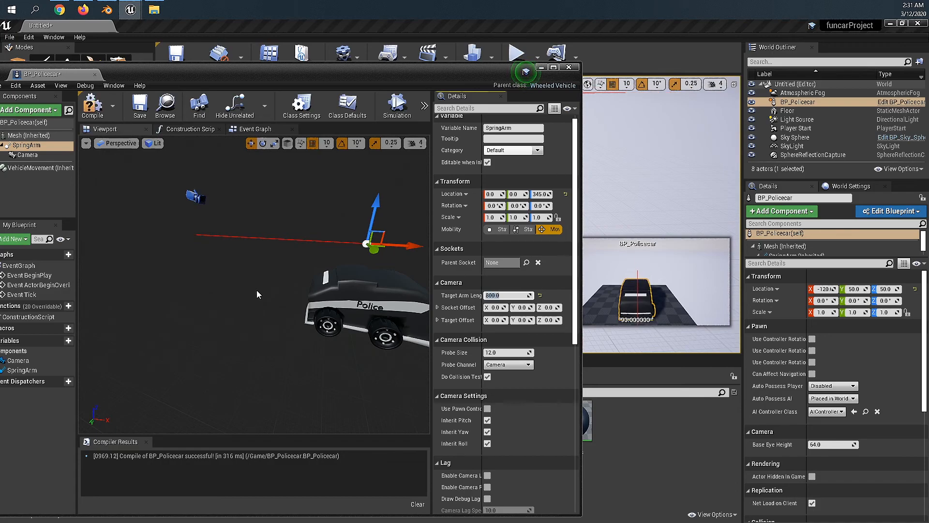
left_click(92, 103)
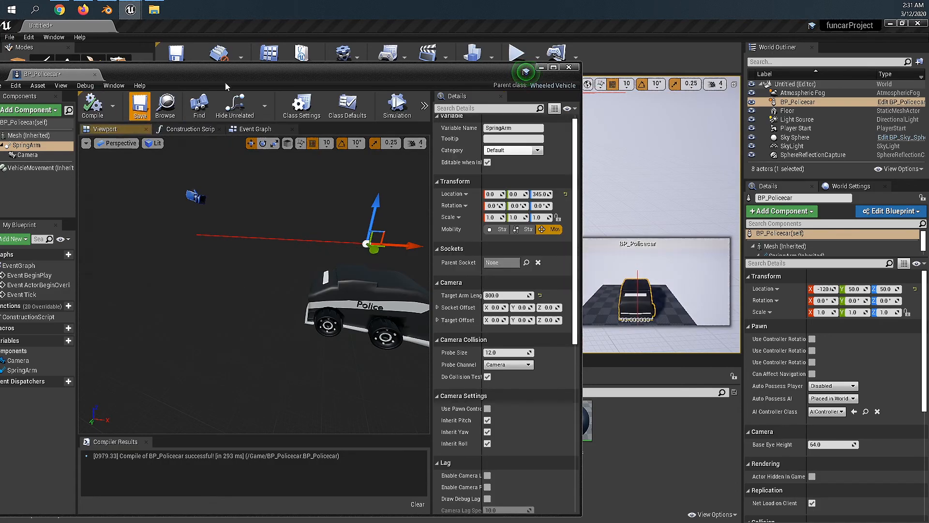
left_click_drag(255, 72, 309, 33)
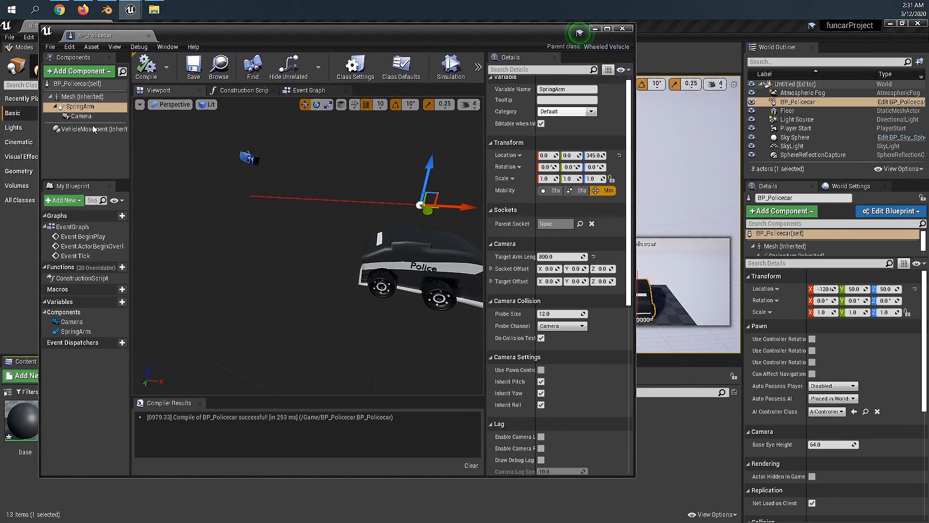
Review the mechanical, steering and vehicle setup settings of the inherited VehicleMovement component
left_click(77, 130)
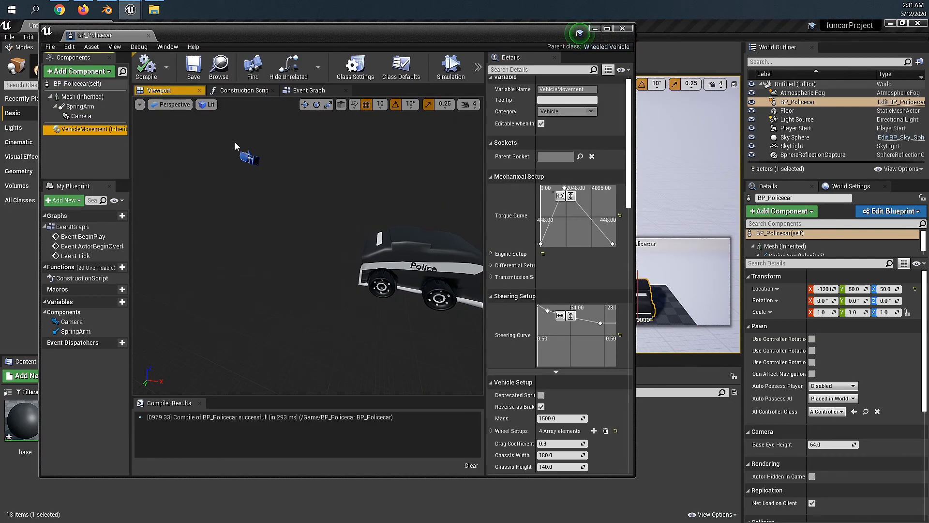
scroll(620, 242, "down", 5)
scroll(620, 243, "up", 6)
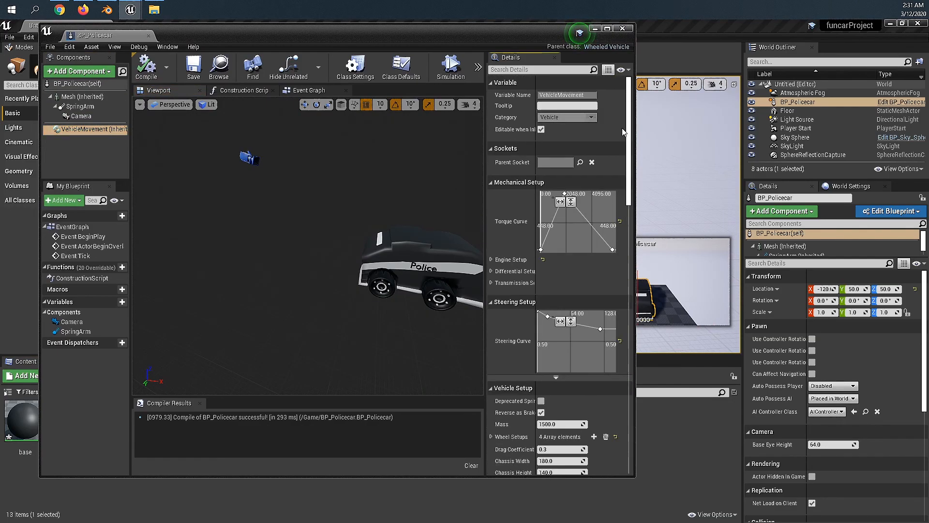
left_click_drag(342, 38, 355, 37)
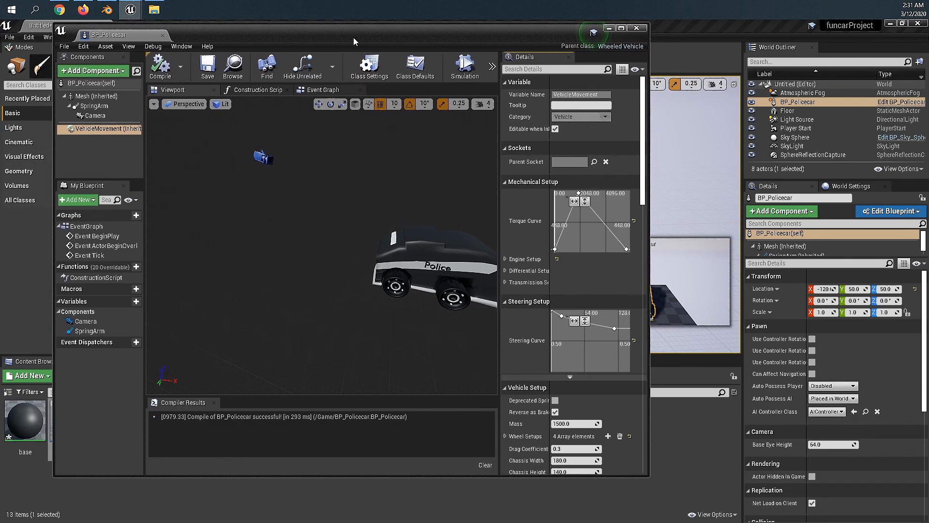
Look over BP_Policecar's Event Graph, compile the blueprint and close its editor
left_click(313, 92)
scroll(411, 216, "down", 6)
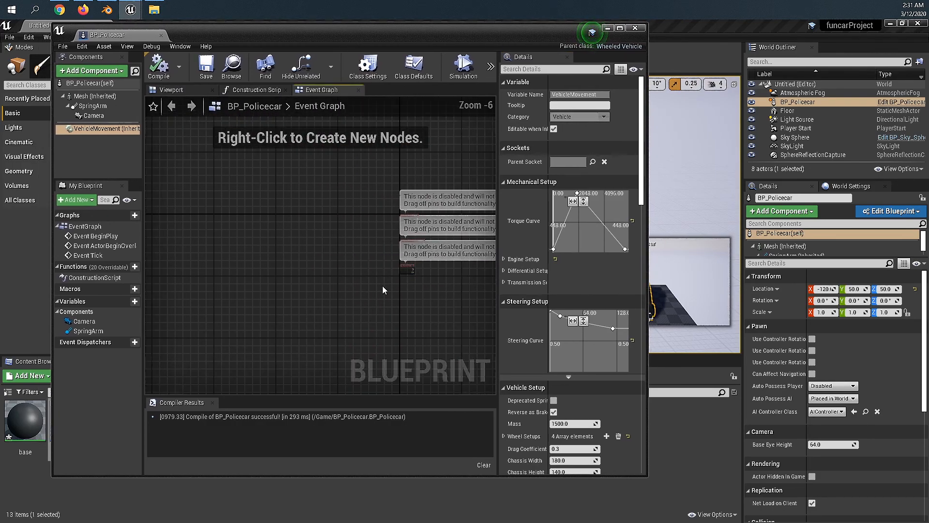
right_click_drag(427, 284, 273, 264)
left_click_drag(286, 43, 444, 40)
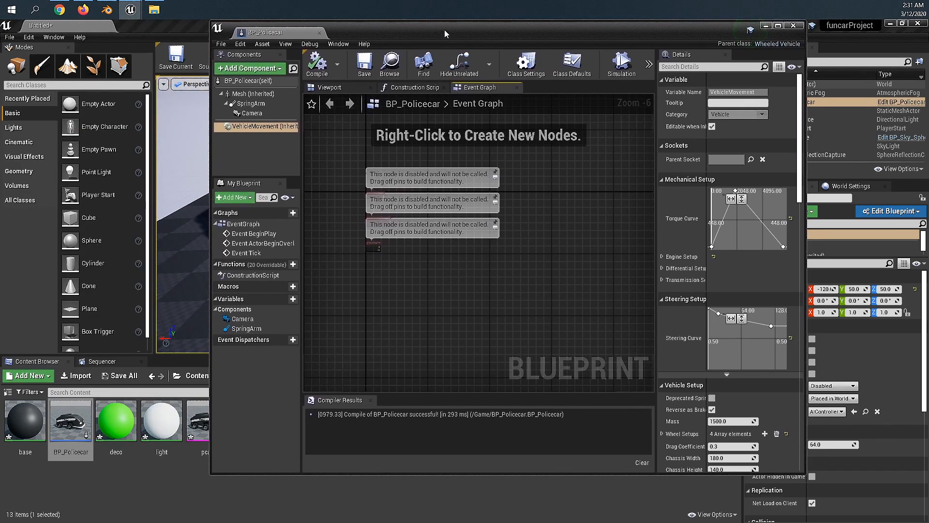
left_click(317, 63)
left_click(794, 26)
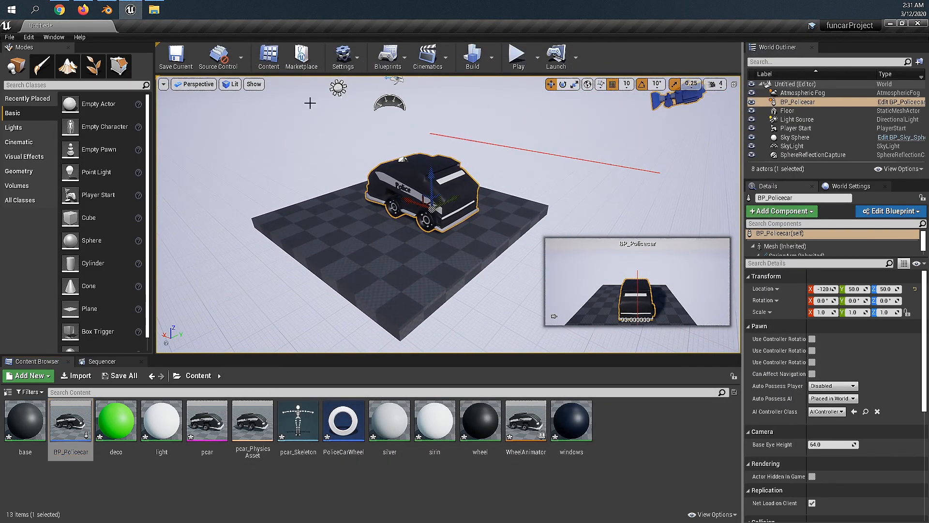
Call up the Project Settings, and save the current level as defaultMap in the Content folder
left_click(29, 38)
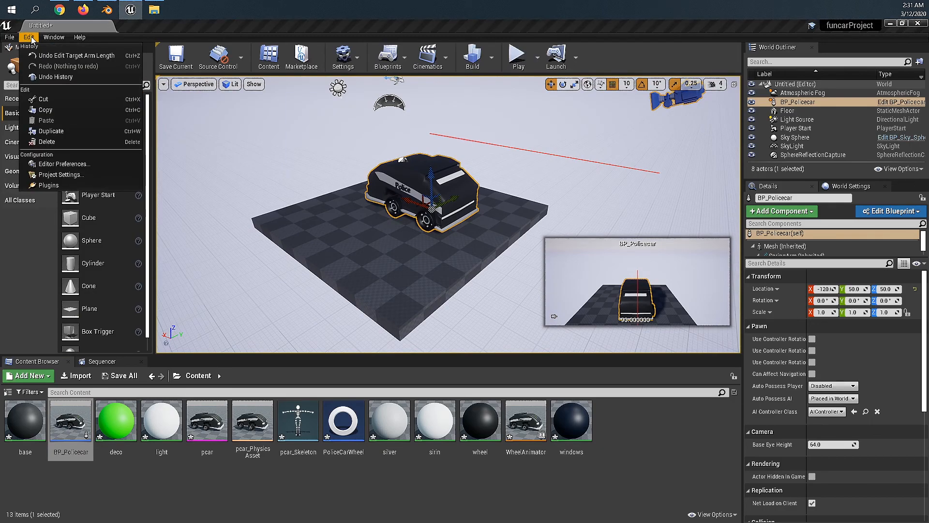
left_click(61, 174)
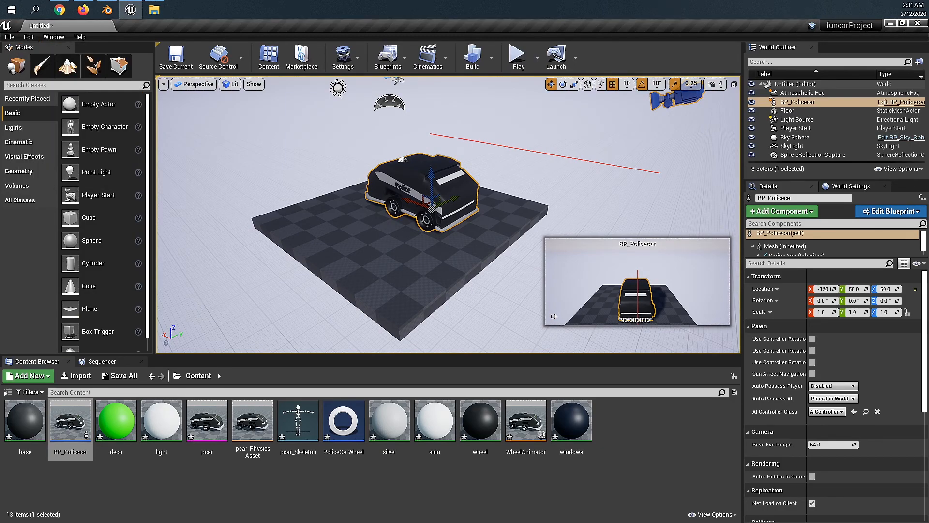
left_click(356, 228)
key("ctrl+s")
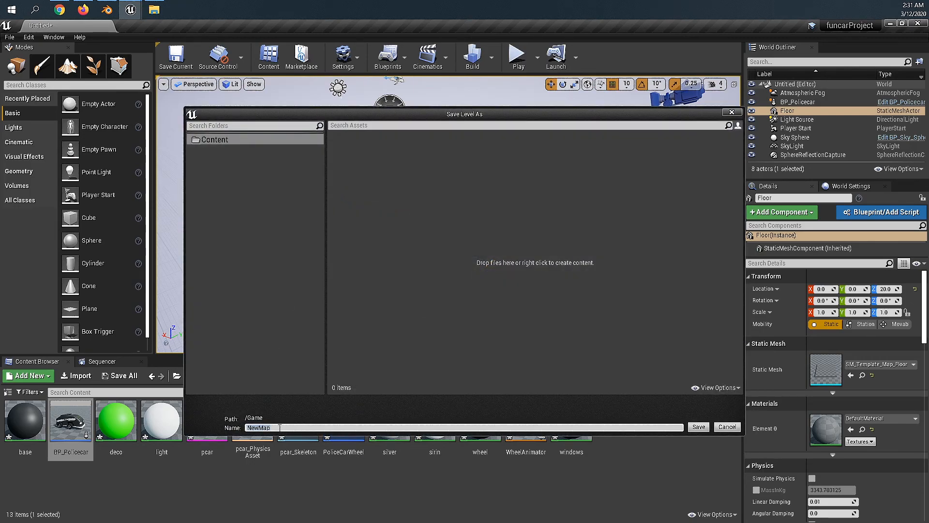
type("defaultMap")
key("Return")
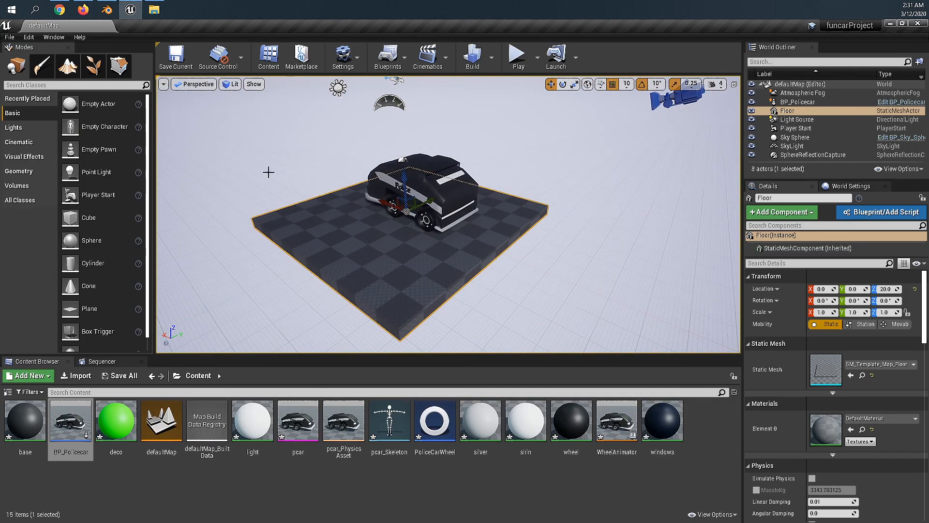
Bring up the Engine Input section of the Project Settings
left_click(29, 36)
left_click(48, 173)
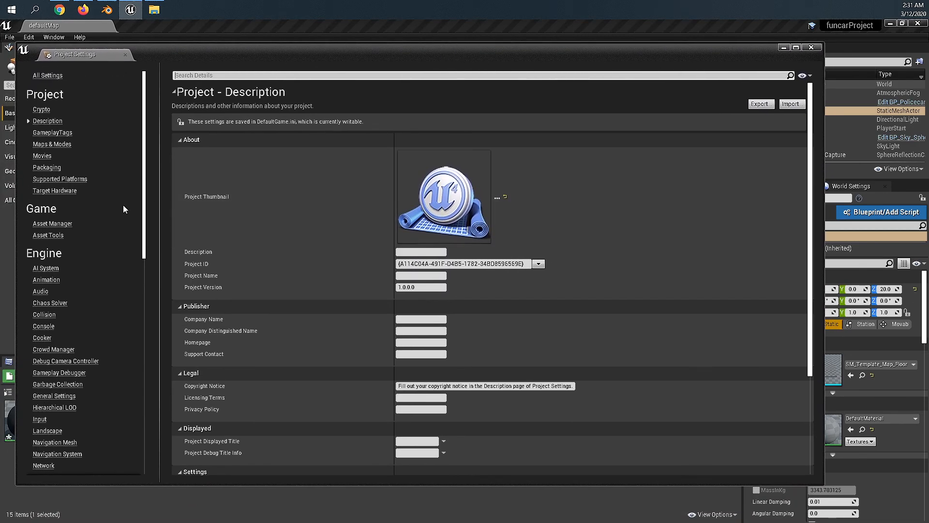
left_click_drag(144, 190, 136, 212)
scroll(52, 269, "down", 5)
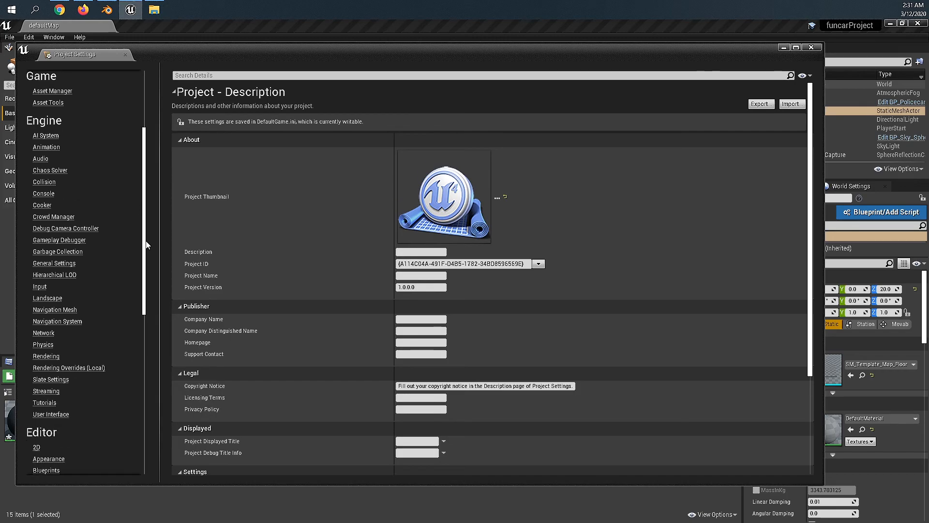
left_click(51, 265)
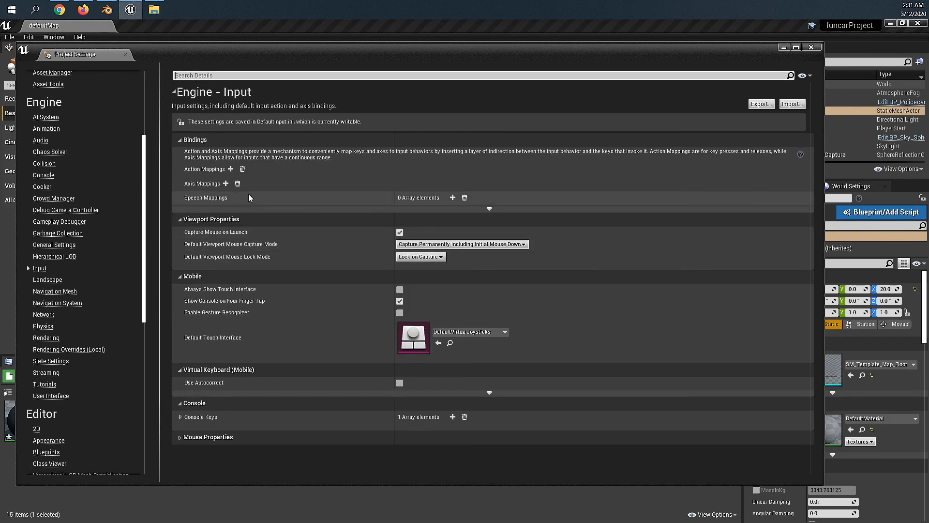
Add an axis mapping named Forward and bind it to the keyboard W key
left_click(225, 184)
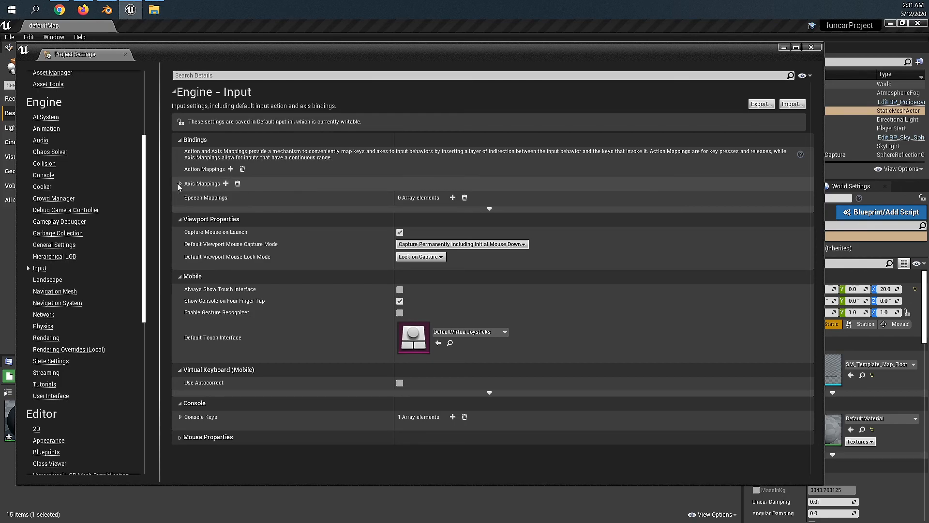
left_click(180, 184)
left_click(226, 198)
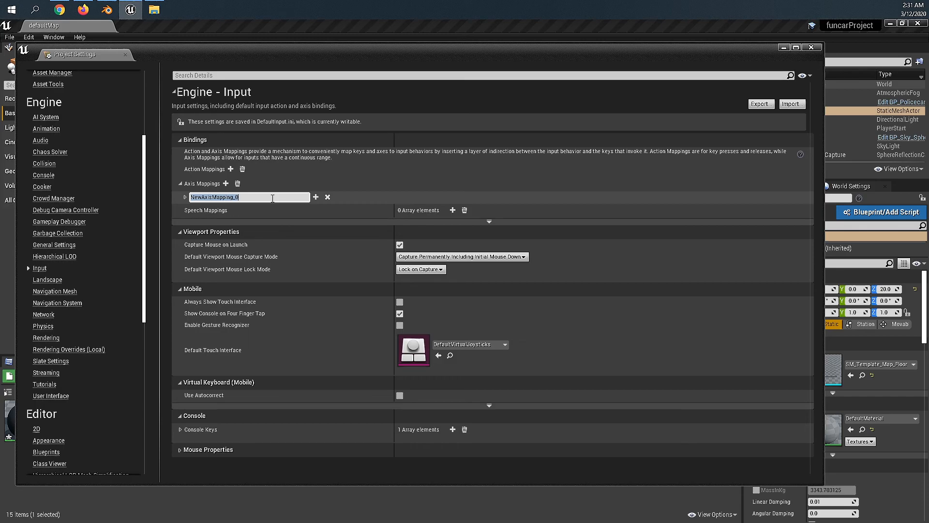
type("Forward")
key("Return")
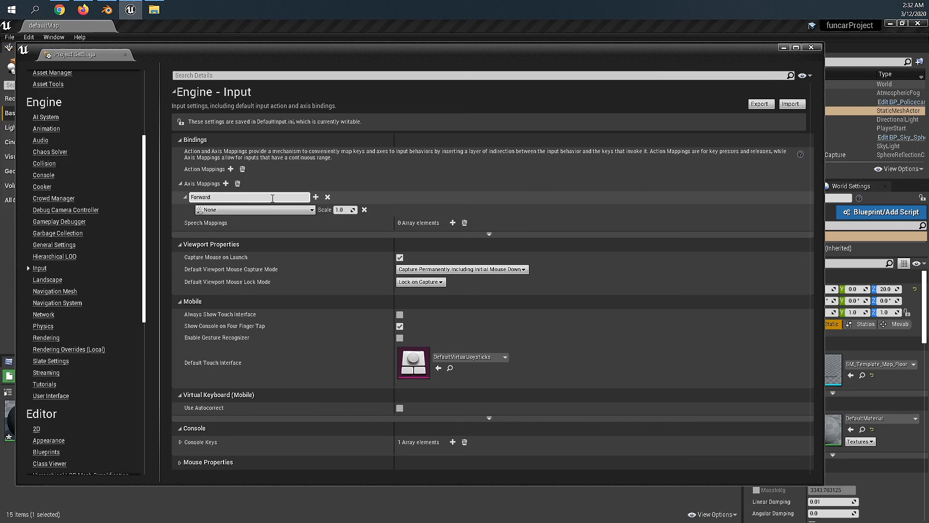
left_click(267, 210)
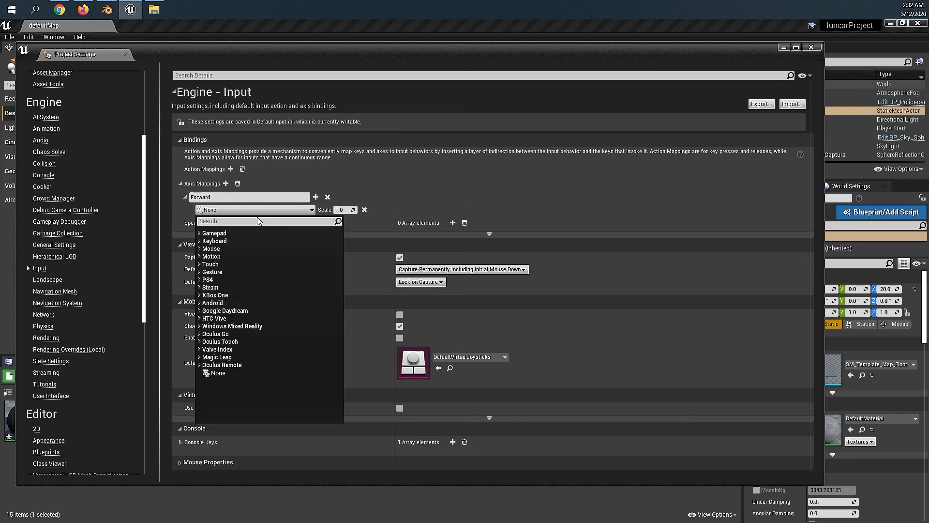
type("W")
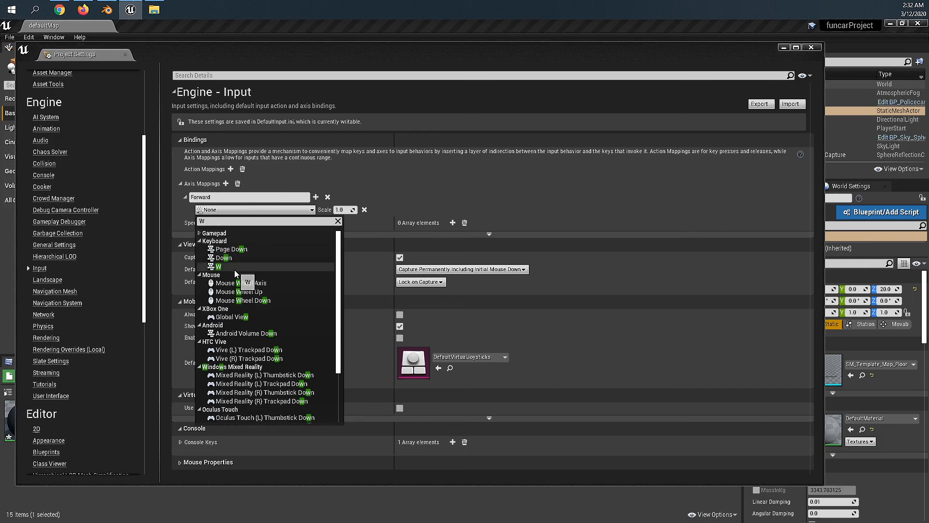
left_click(235, 269)
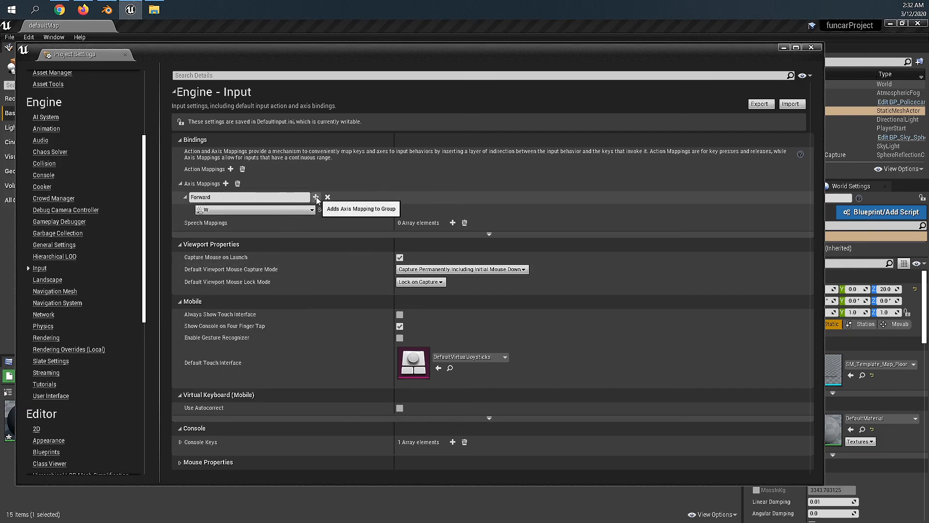
Add the keyboard S key to the Forward axis mapping with a scale of -1.0
left_click(316, 197)
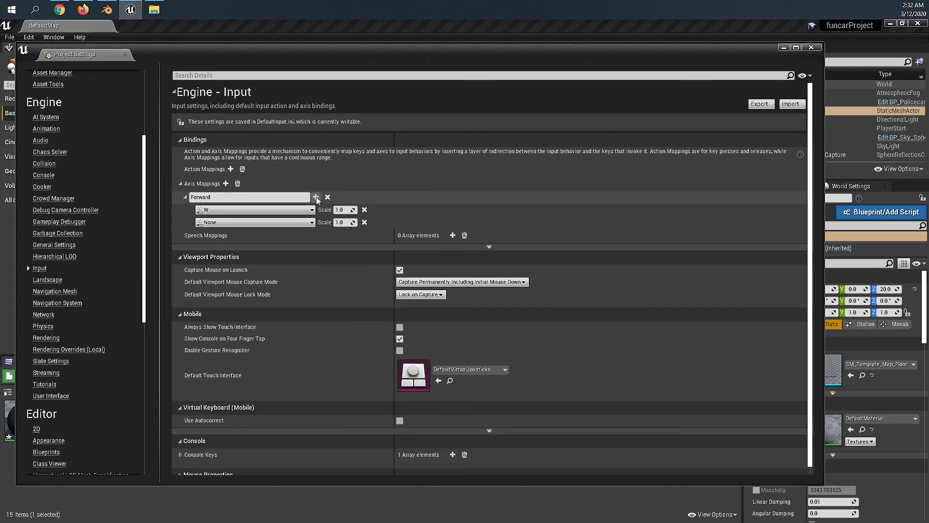
left_click(241, 223)
type("S")
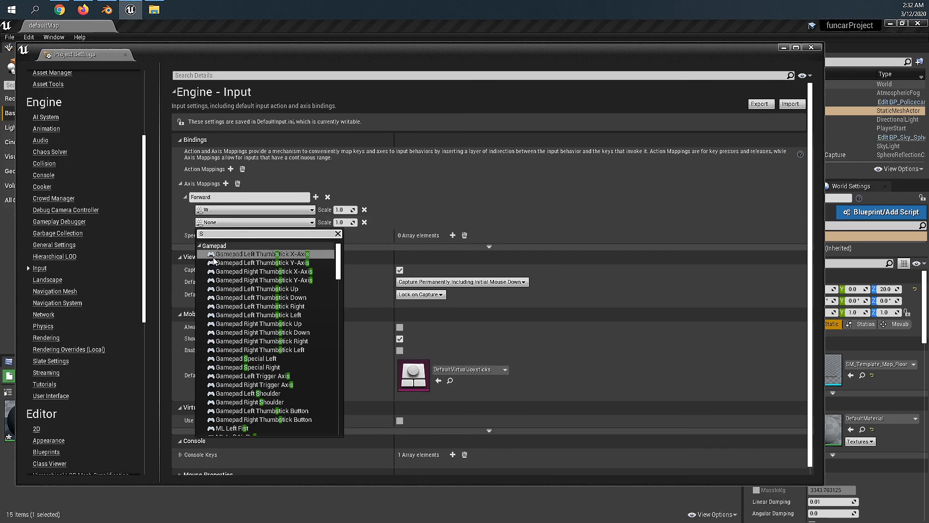
left_click(214, 245)
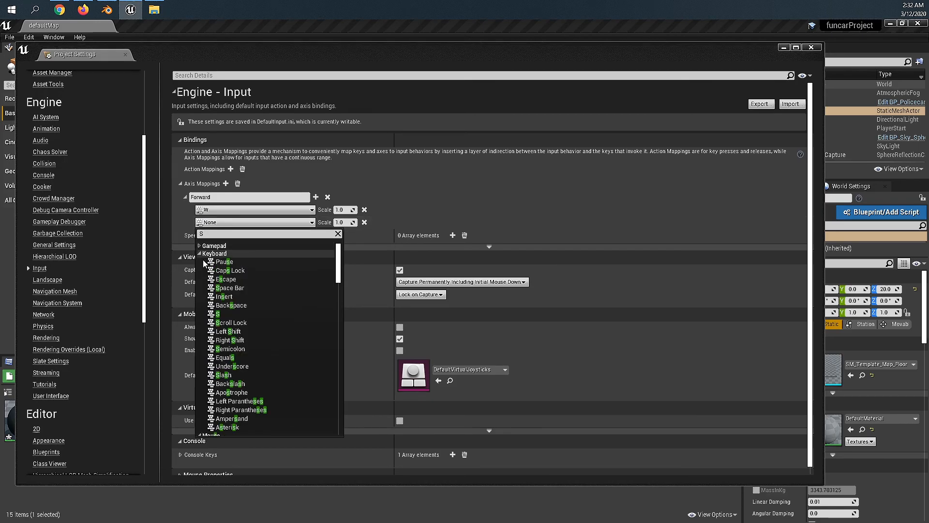
left_click(237, 320)
left_click(340, 222)
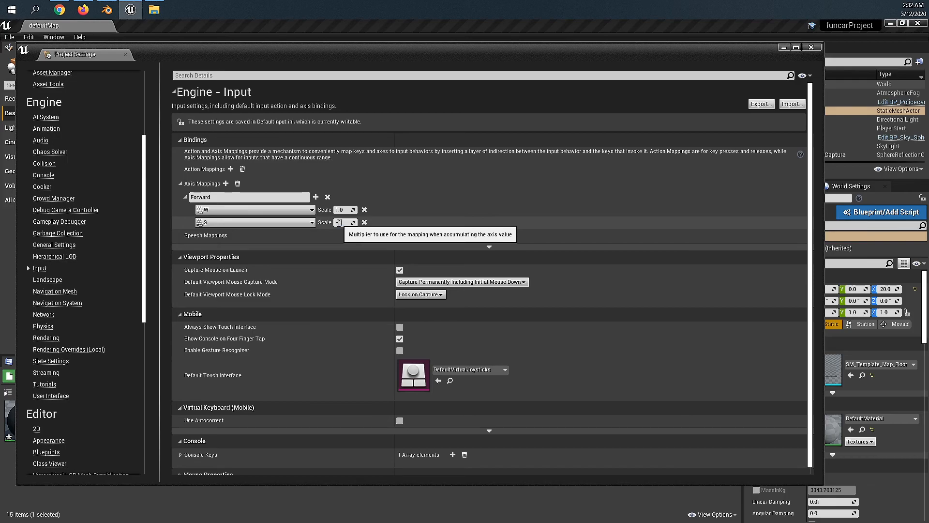
Add a second axis mapping named Right and bind it to the keyboard D key
left_click(225, 184)
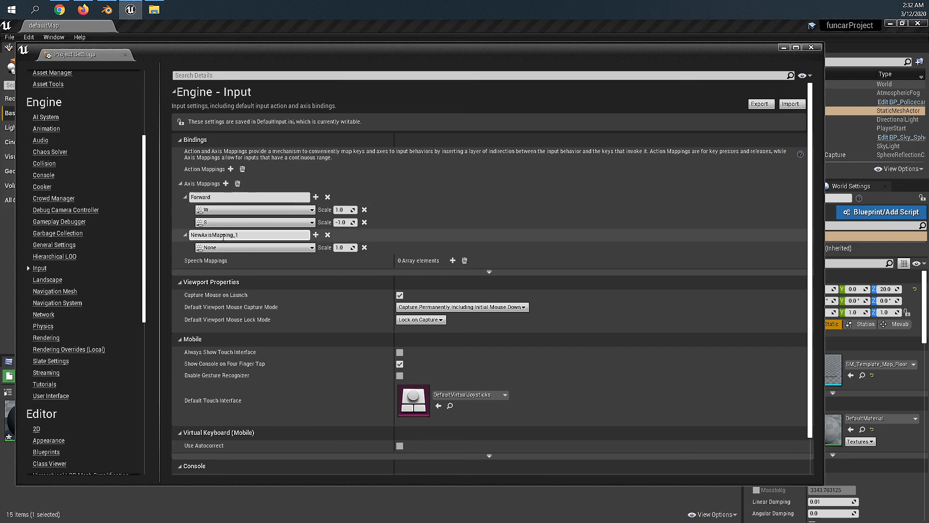
left_click(223, 236)
type("Right")
left_click(221, 247)
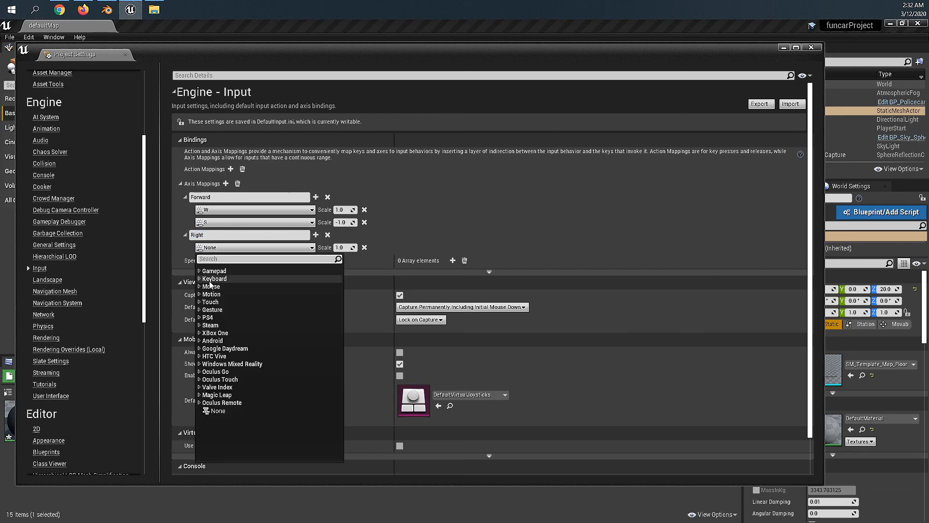
type("D")
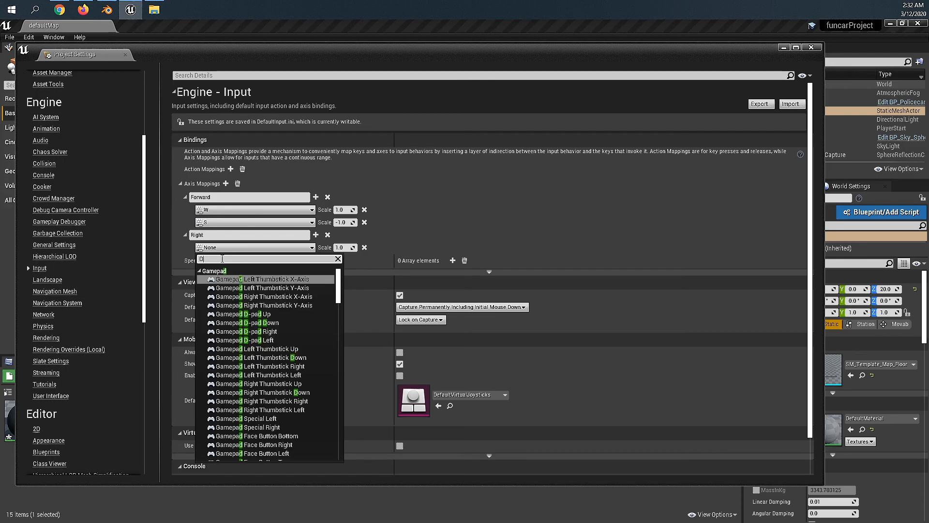
left_click(201, 270)
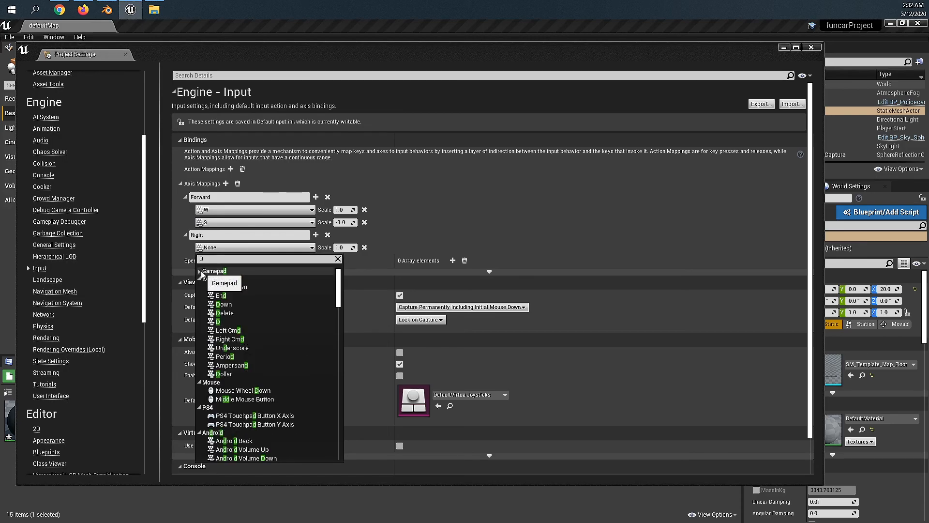
left_click(228, 322)
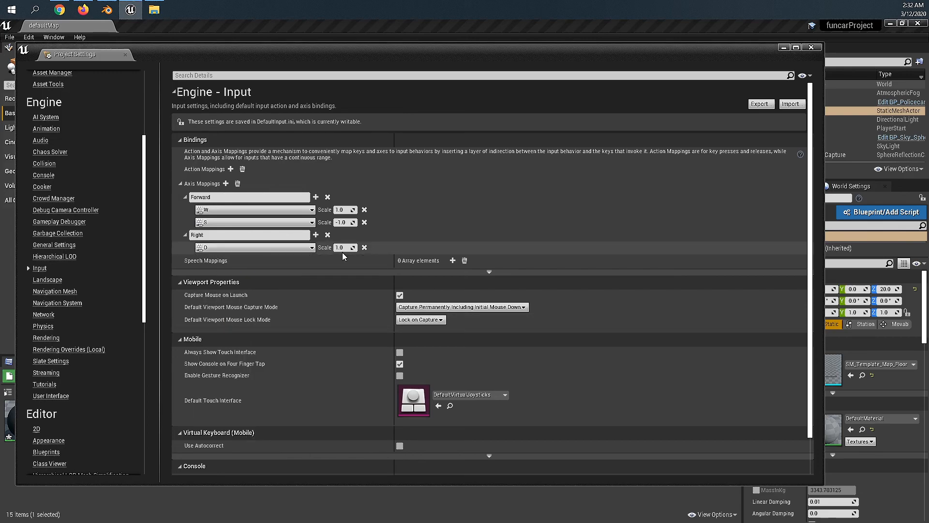
Add the keyboard A key to the Right axis mapping with a scale of -1.0
left_click(315, 234)
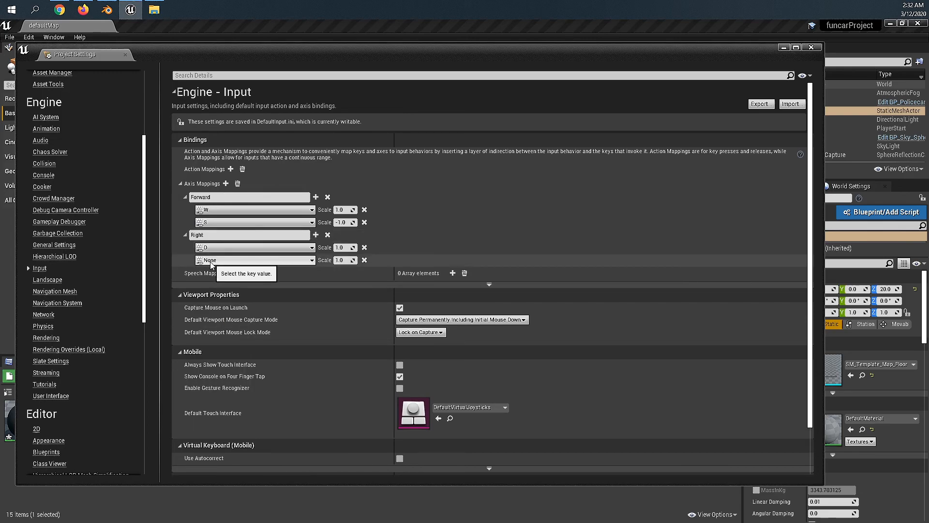
left_click(211, 262)
left_click(211, 261)
left_click(211, 262)
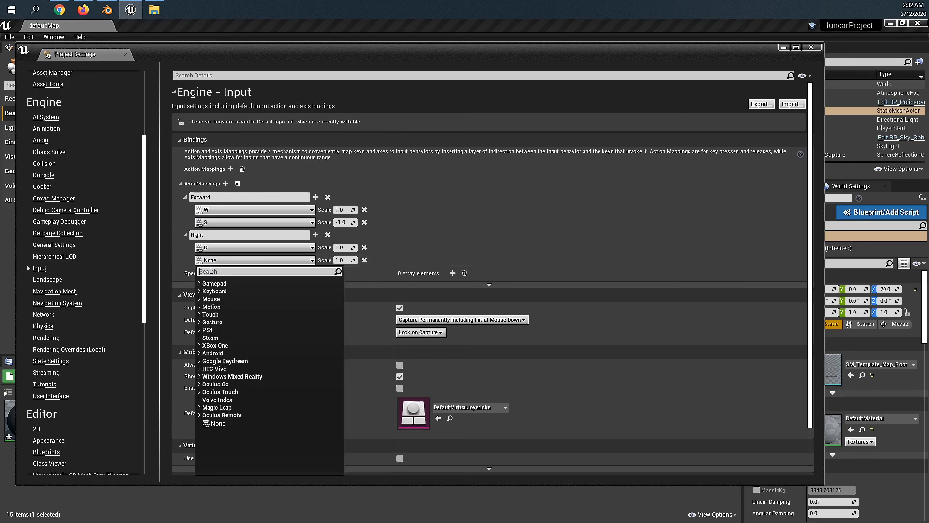
type("A")
left_click(207, 283)
left_click(213, 291)
left_click(218, 377)
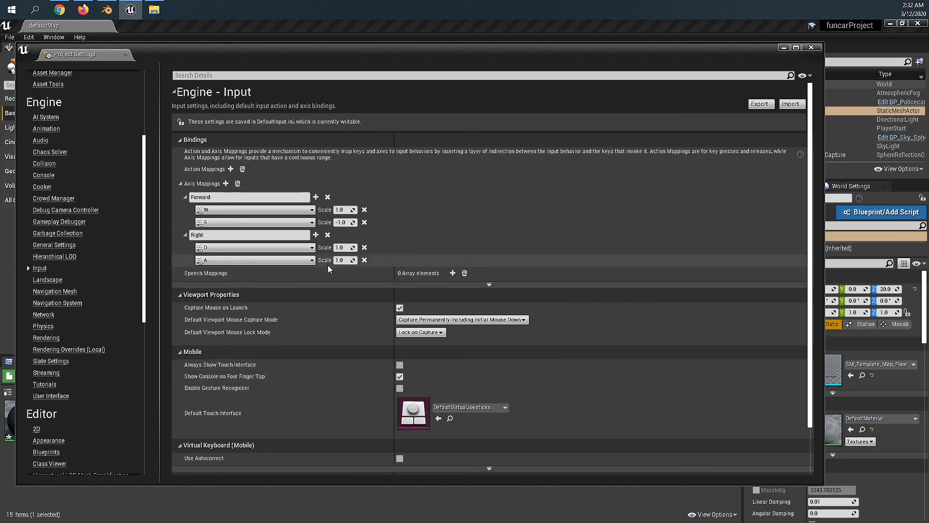
left_click(339, 261)
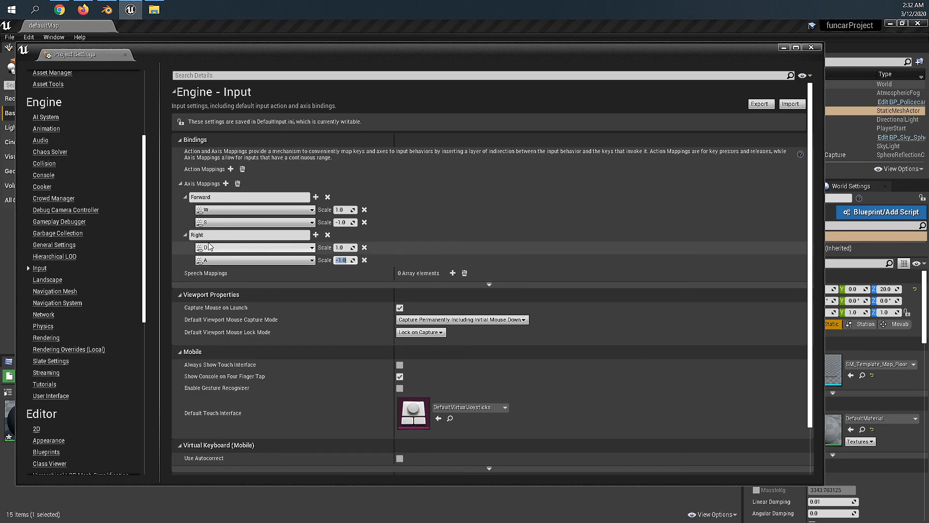
left_click(185, 234)
left_click(185, 234)
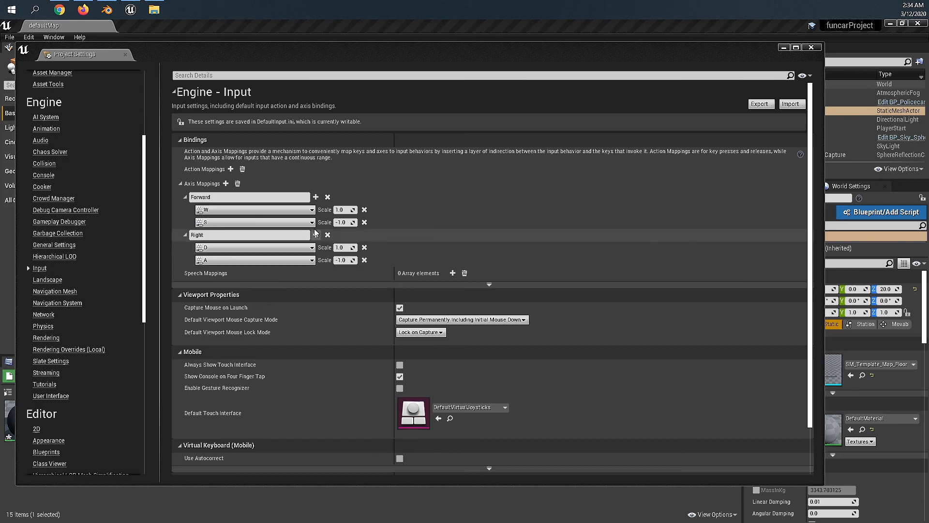
Add an axis mapping named LookUp and bind it to Mouse Y
left_click(226, 183)
left_click(234, 274)
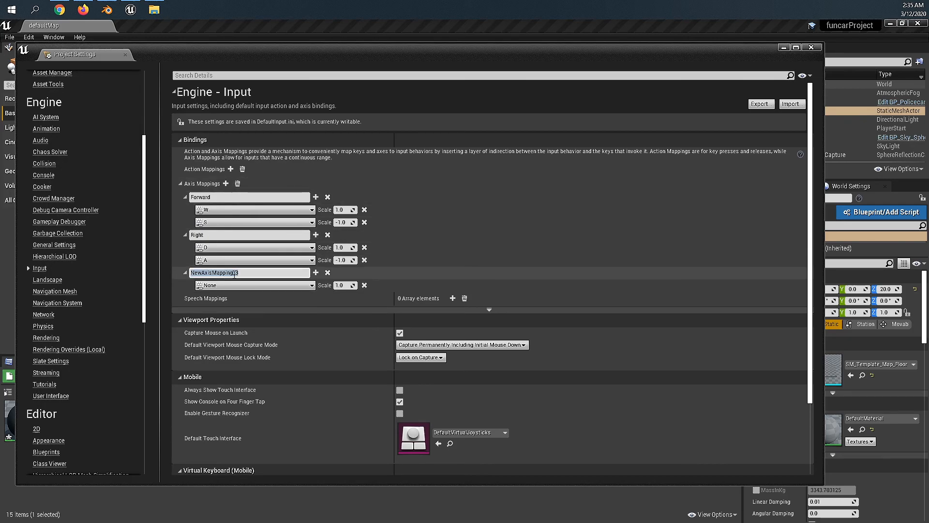
type("LookUp")
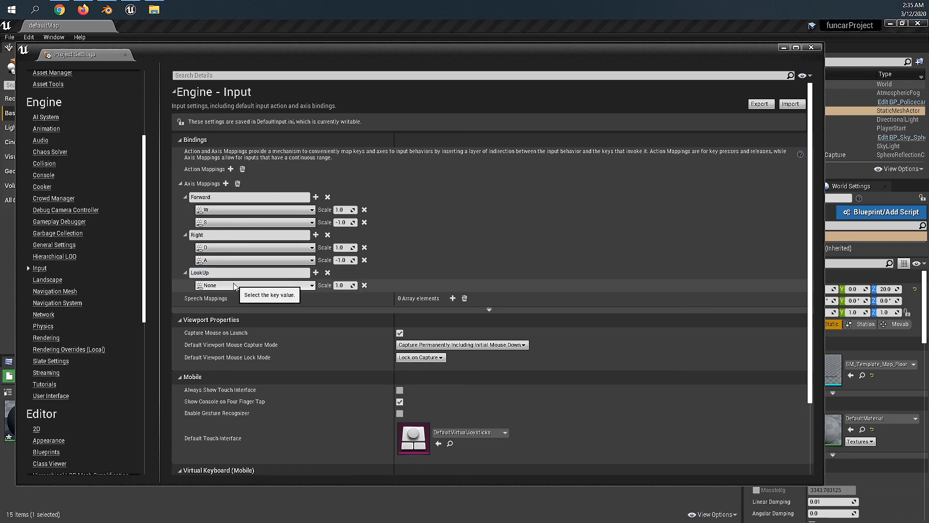
left_click(232, 285)
type("Mouse Y")
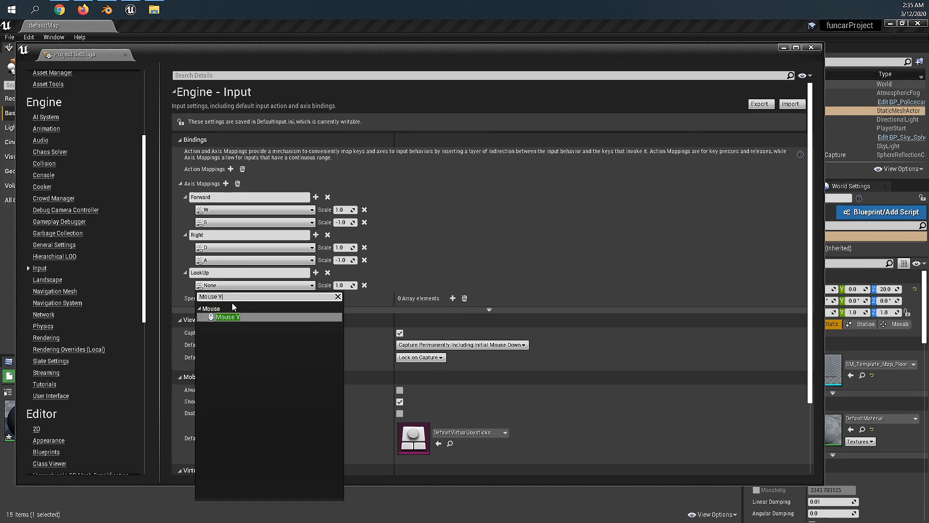
left_click(230, 317)
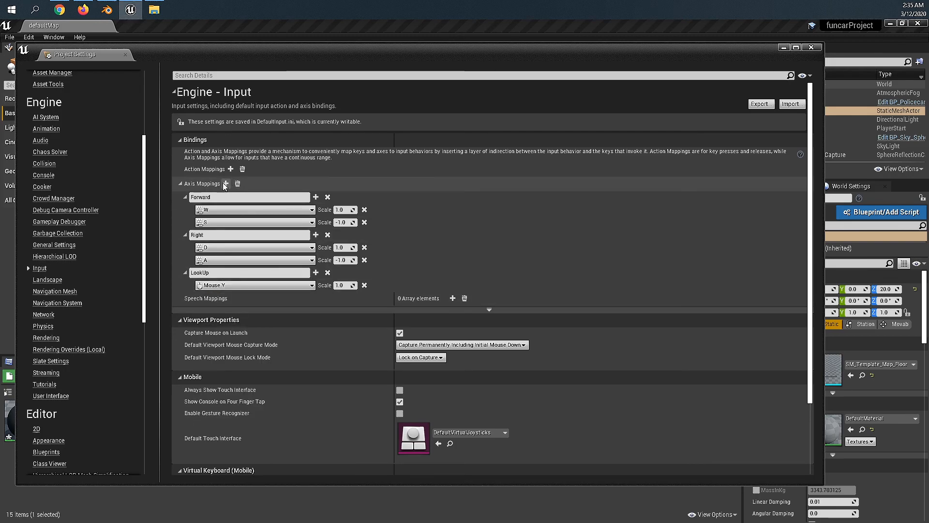
Add an axis mapping named LookRight bound to Mouse X, and close the Project Settings
left_click(225, 184)
left_click(221, 298)
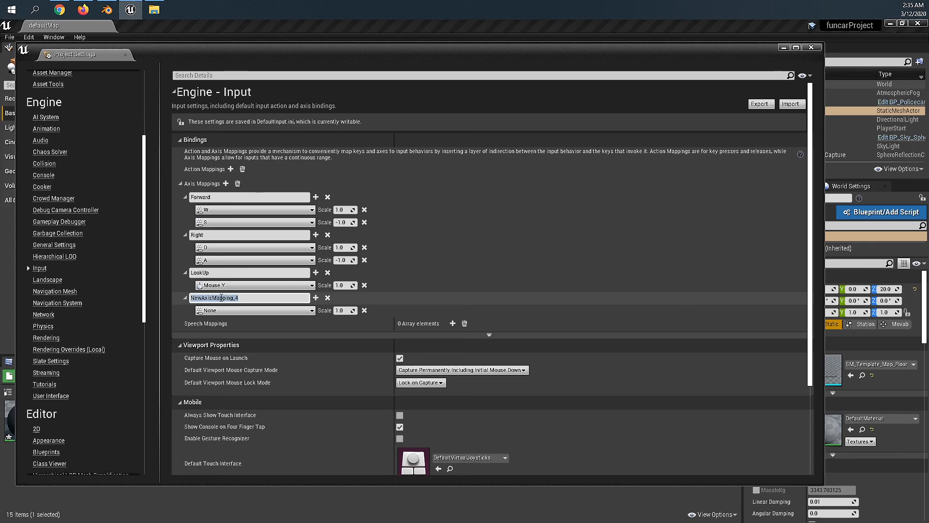
type("LookRight")
left_click(225, 310)
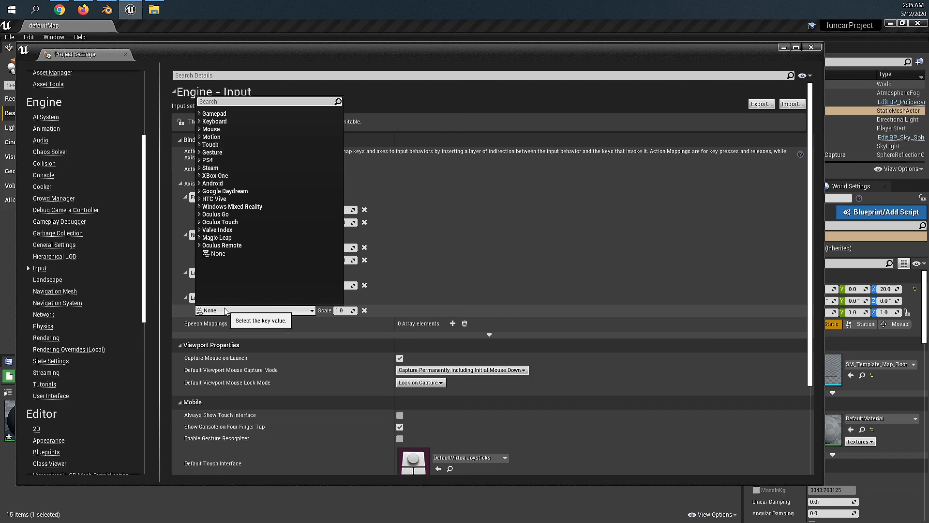
type("Mouse X")
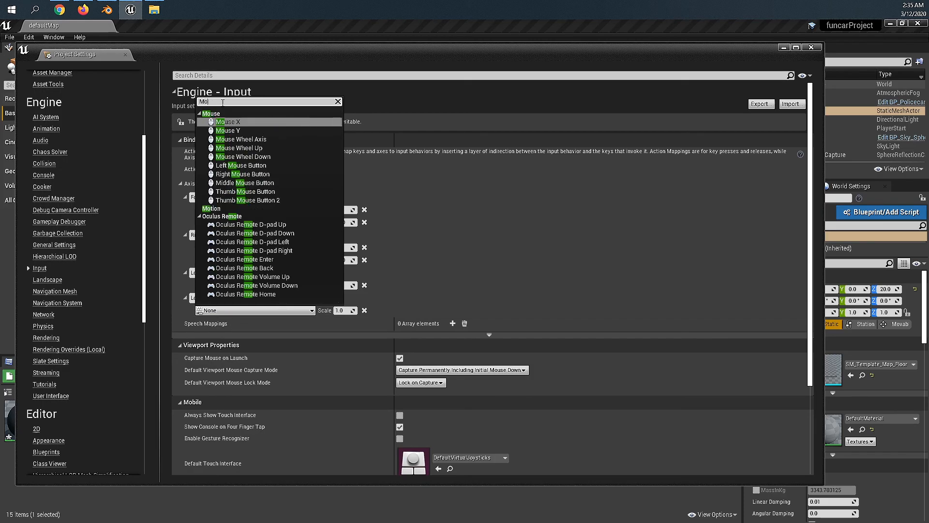
left_click(245, 121)
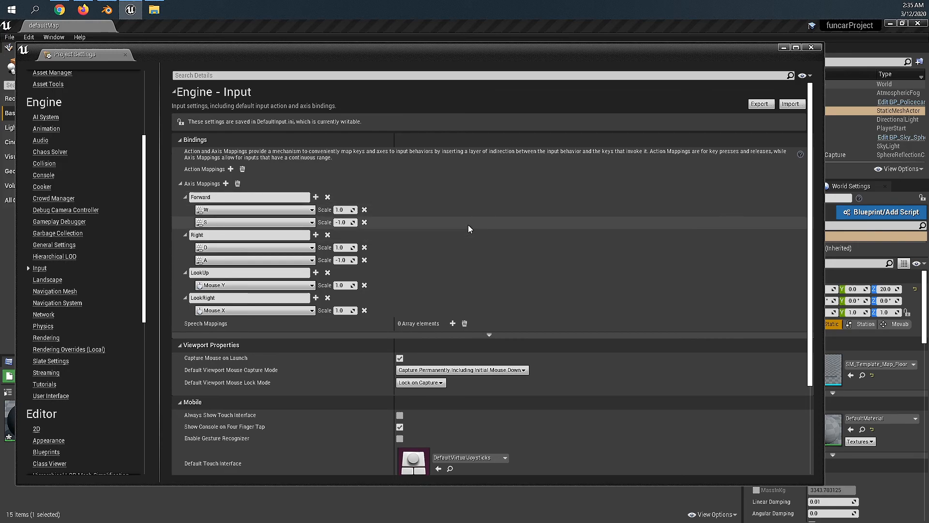
left_click(812, 48)
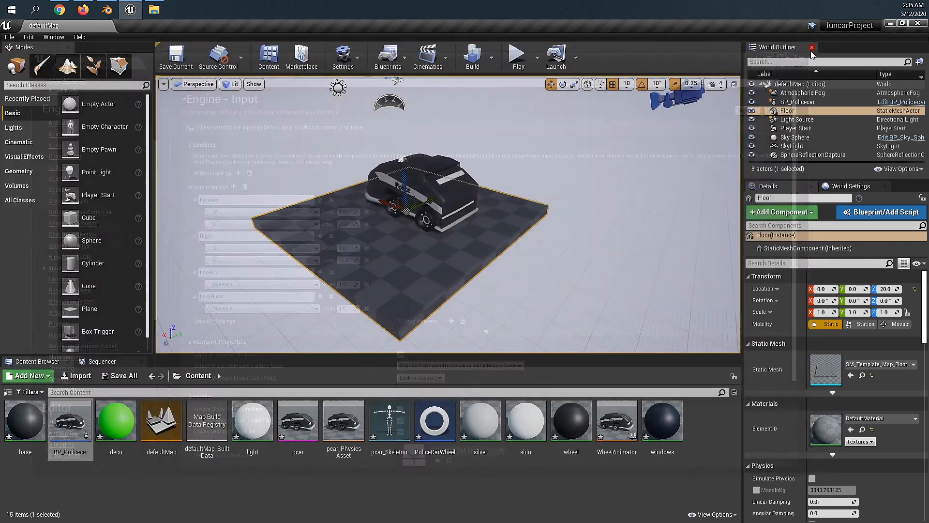
Open the BP_Policecar blueprint and add the Forward axis event to an empty area of its Event Graph
double_click(62, 436)
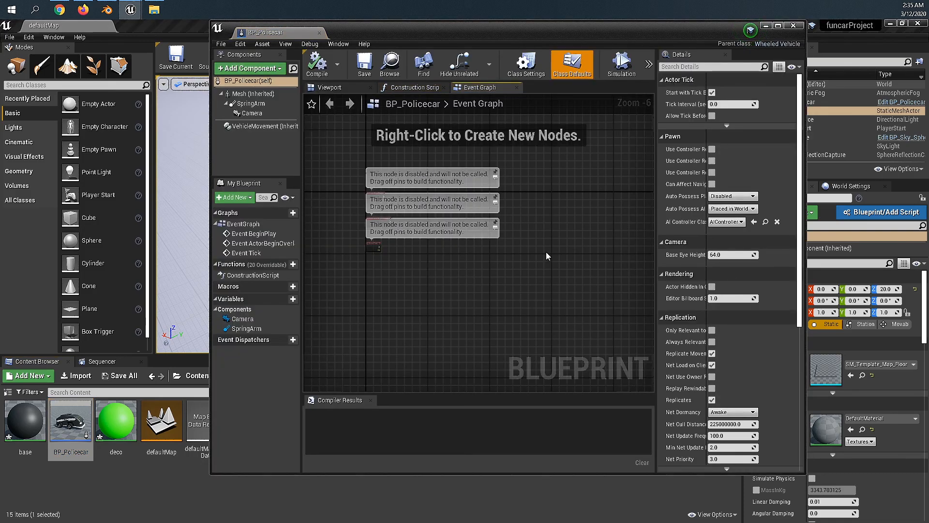
right_click_drag(487, 272, 408, 252)
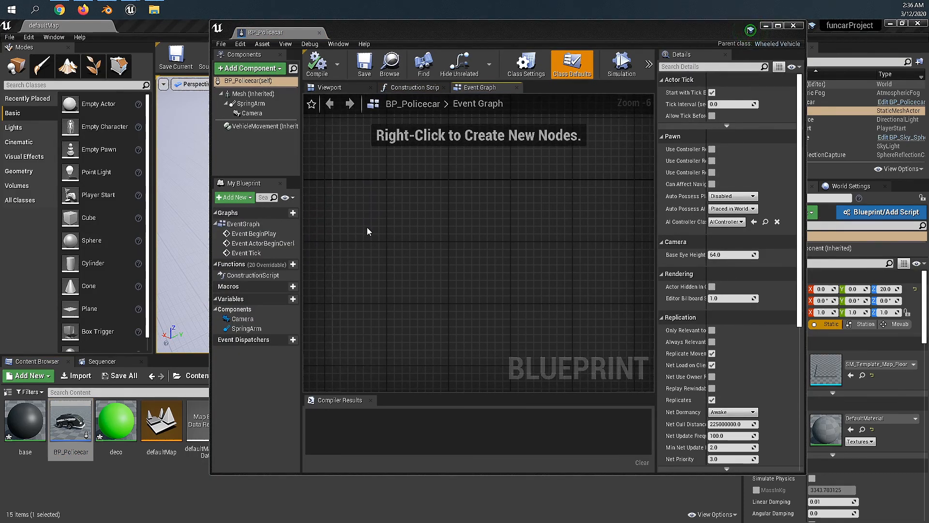
right_click(403, 195)
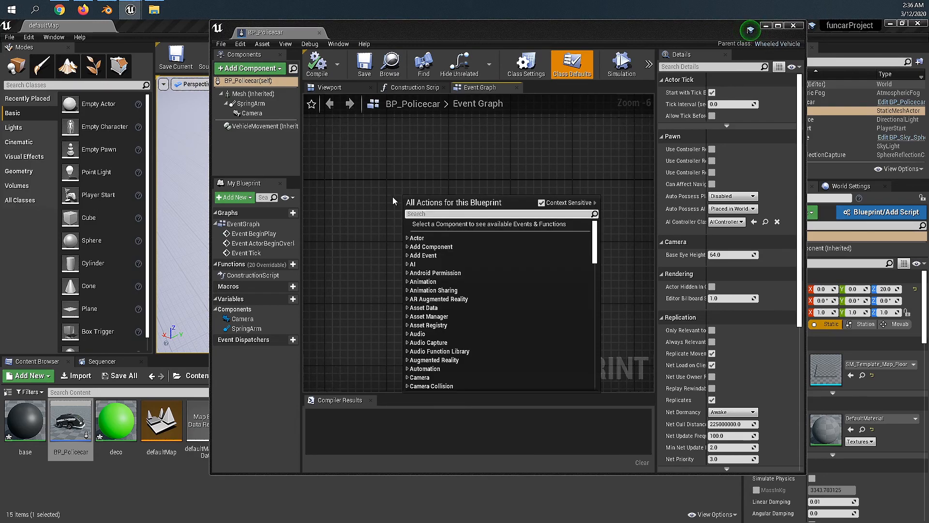
left_click(393, 196)
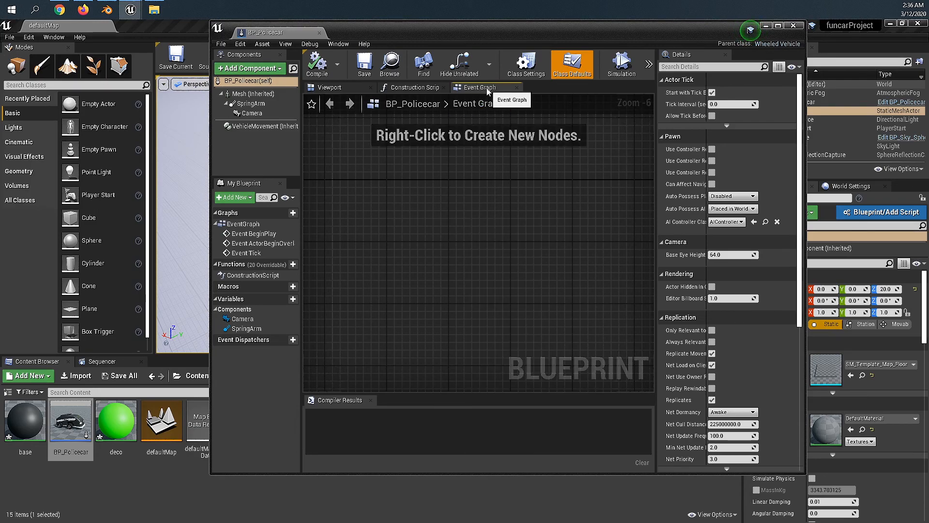
right_click(381, 194)
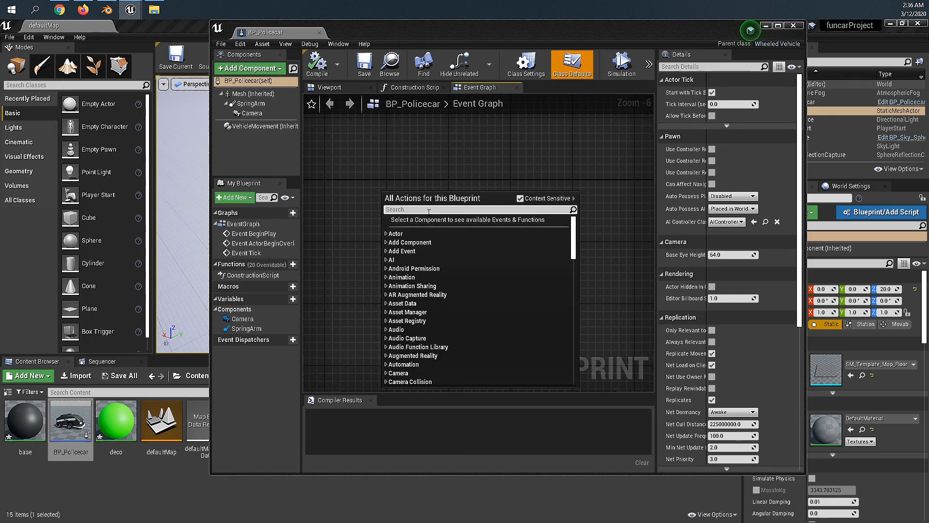
type("Forward")
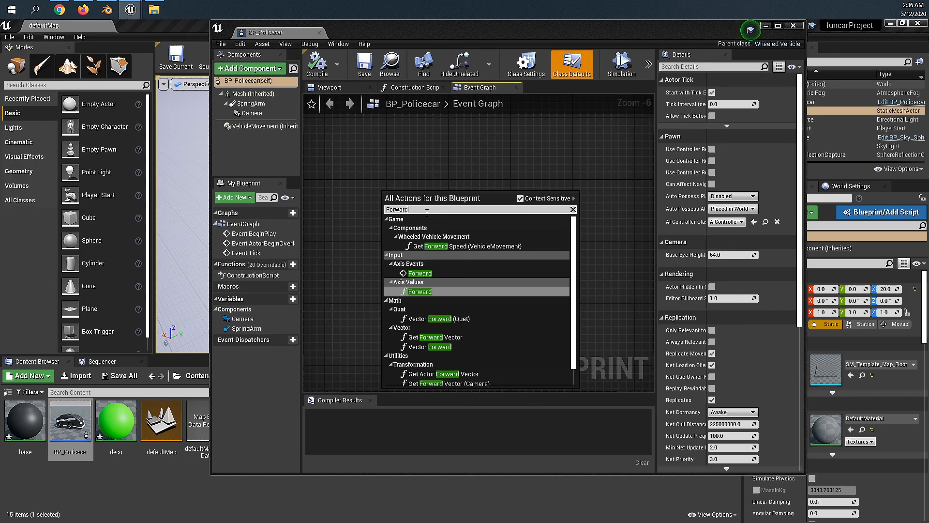
left_click(420, 273)
scroll(411, 206, "up", 7)
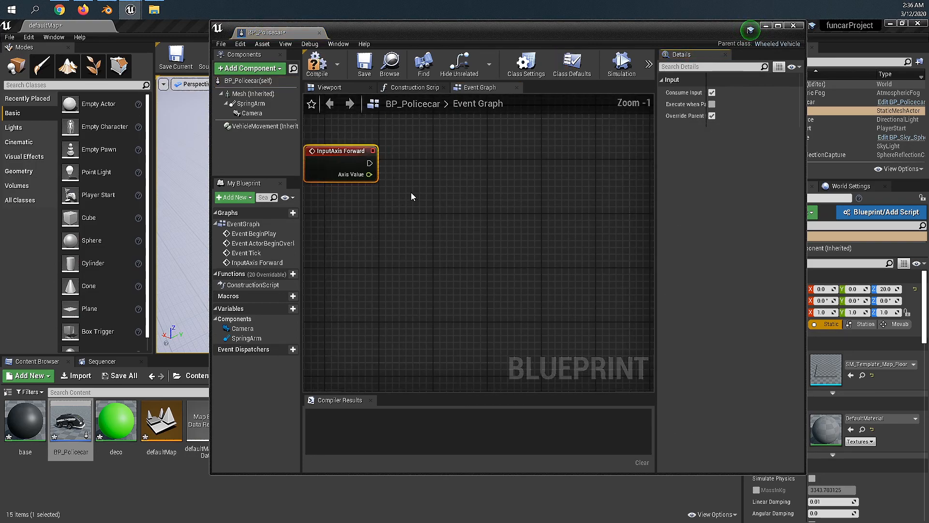
right_click_drag(391, 203, 446, 232)
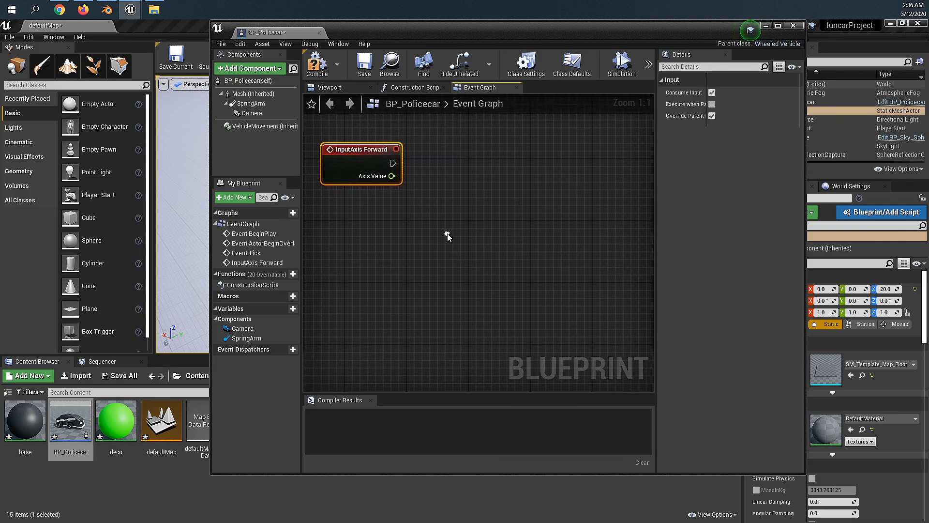
Add a Set Throttle Input (VehicleMovement) node and wire the Forward event's execution and Axis Value into it
left_click(472, 150)
right_click(472, 150)
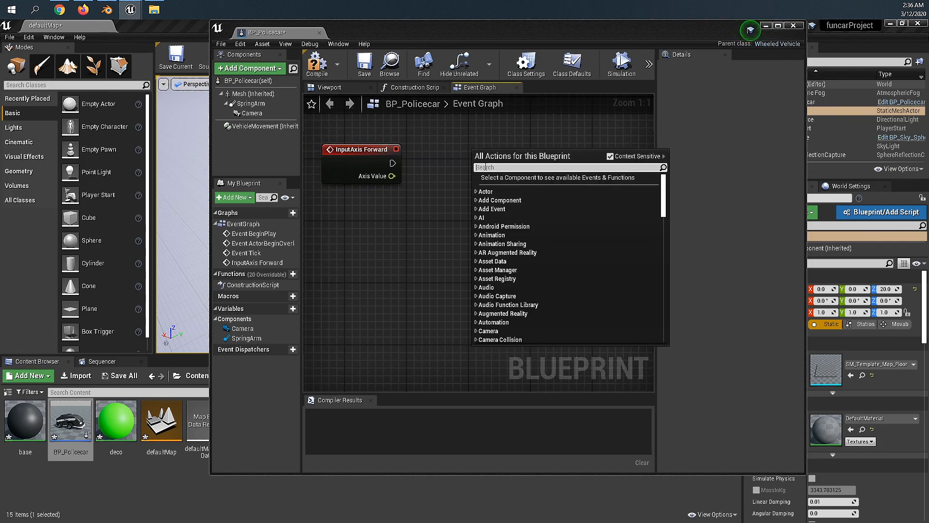
type("Thrott")
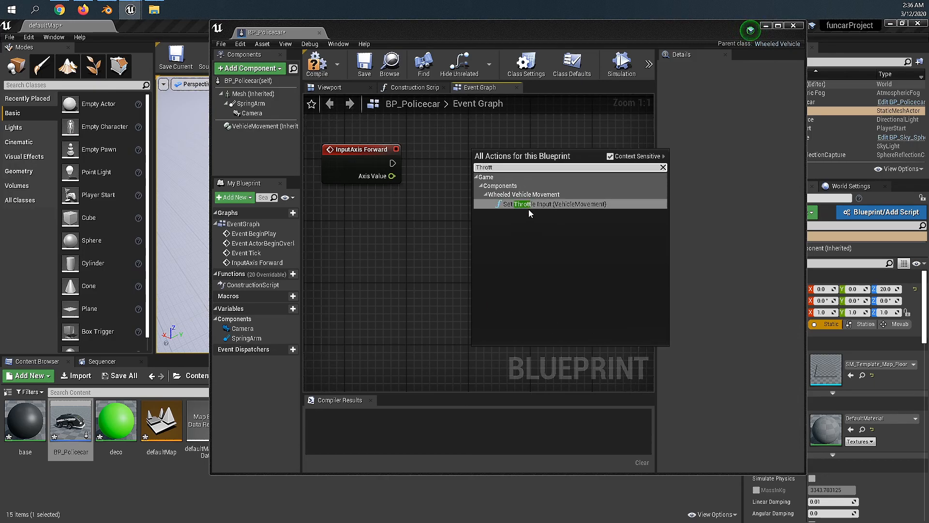
left_click(528, 205)
left_click_drag(344, 154, 486, 177)
left_click_drag(376, 199, 501, 197)
Add the Right axis event and place it below the InputAxis Forward node
scroll(451, 260, "down", 2)
right_click_drag(430, 274, 468, 248)
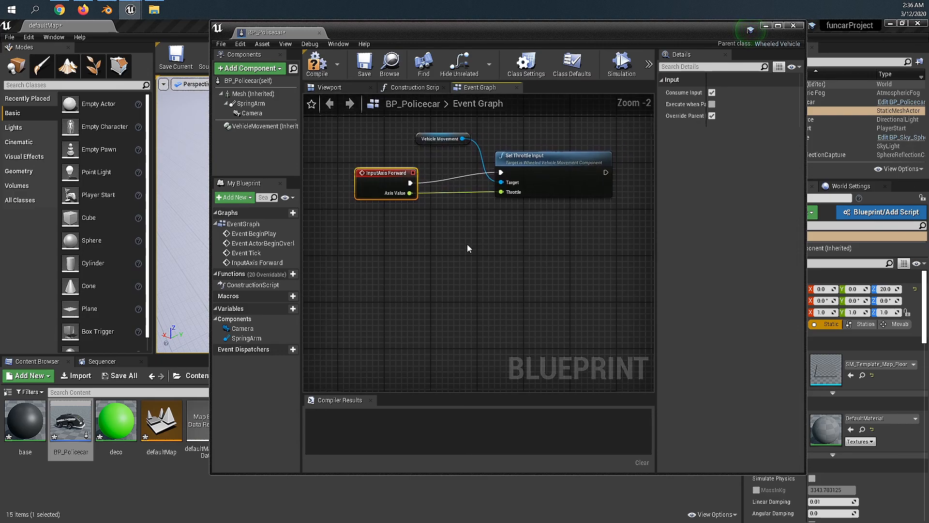
right_click(364, 234)
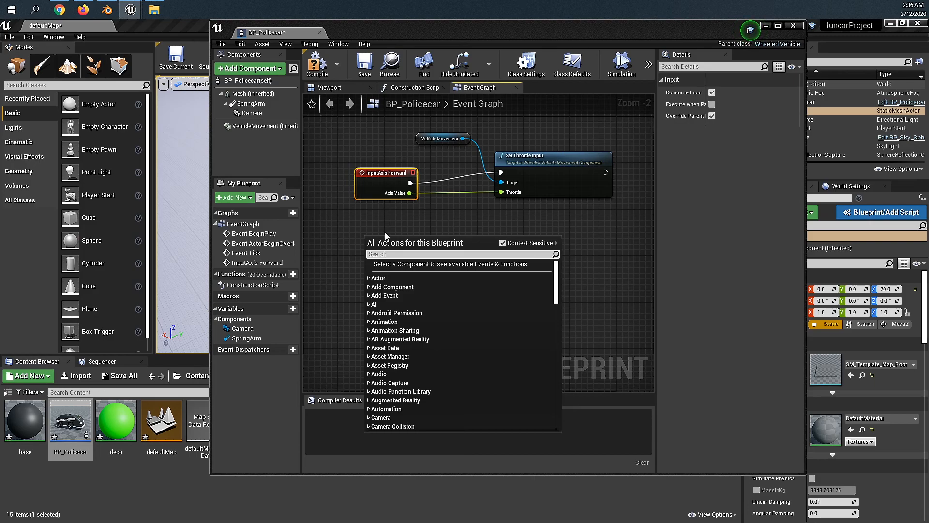
type("Right")
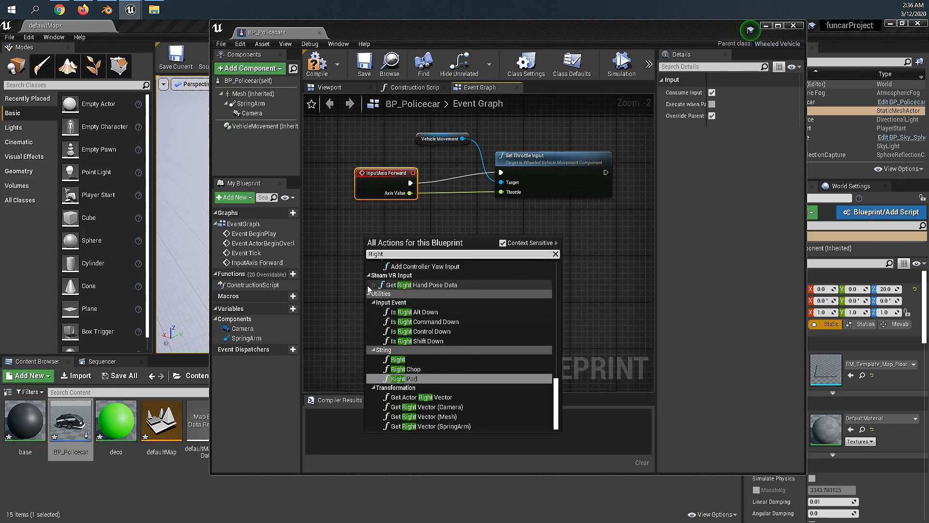
left_click_drag(555, 386, 555, 266)
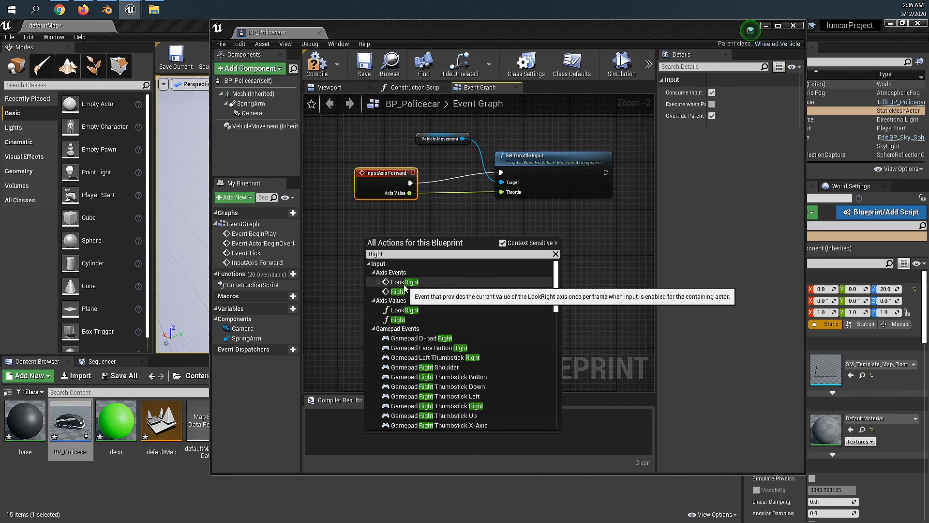
left_click(398, 291)
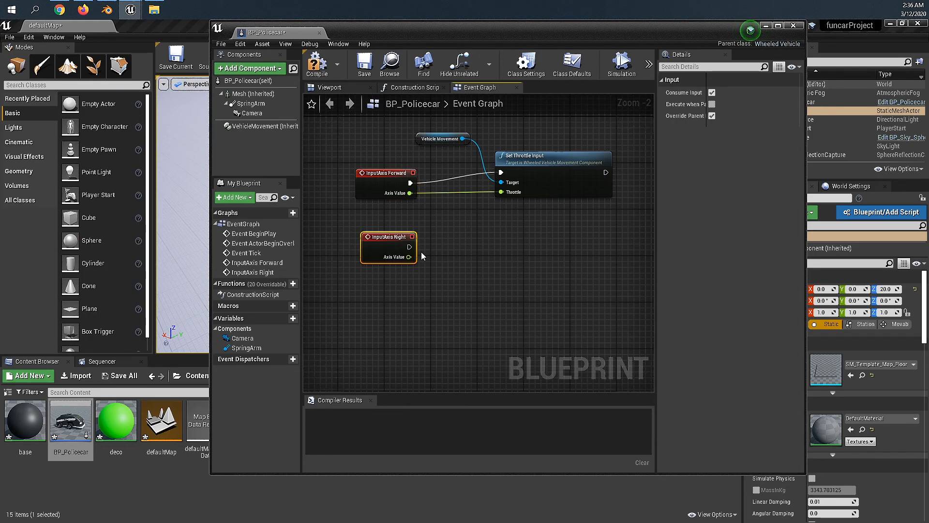
left_click_drag(384, 253, 381, 226)
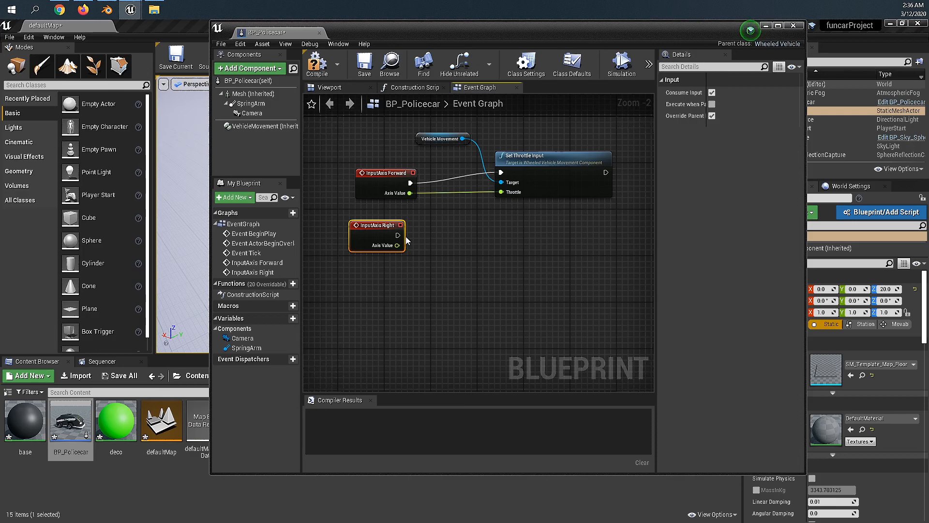
Add a Set Steering Input (VehicleMovement) node and wire the Right event's execution and Axis Value into it
left_click(464, 253)
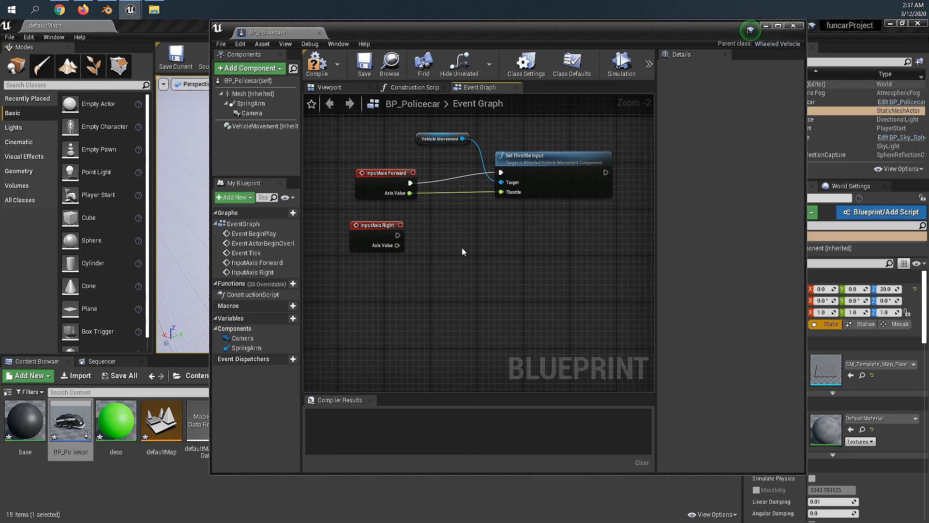
right_click(461, 248)
type("steering")
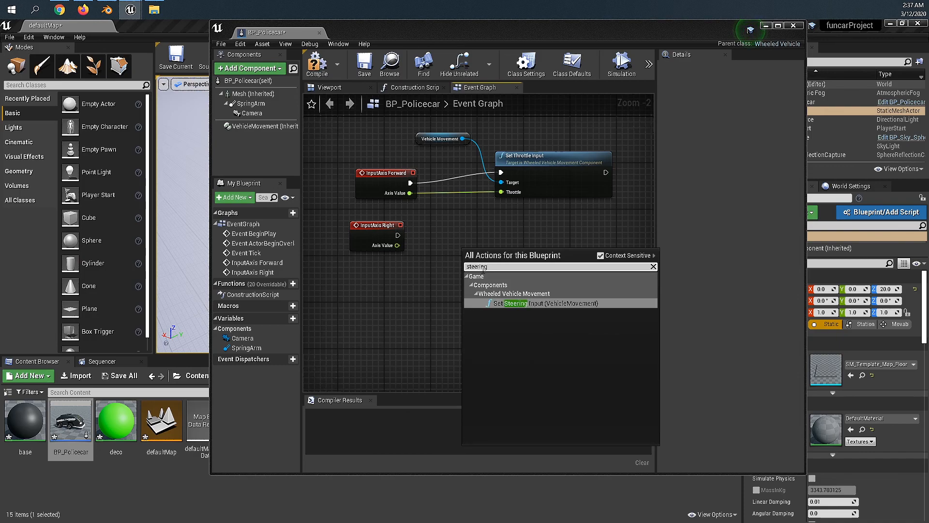
left_click(523, 303)
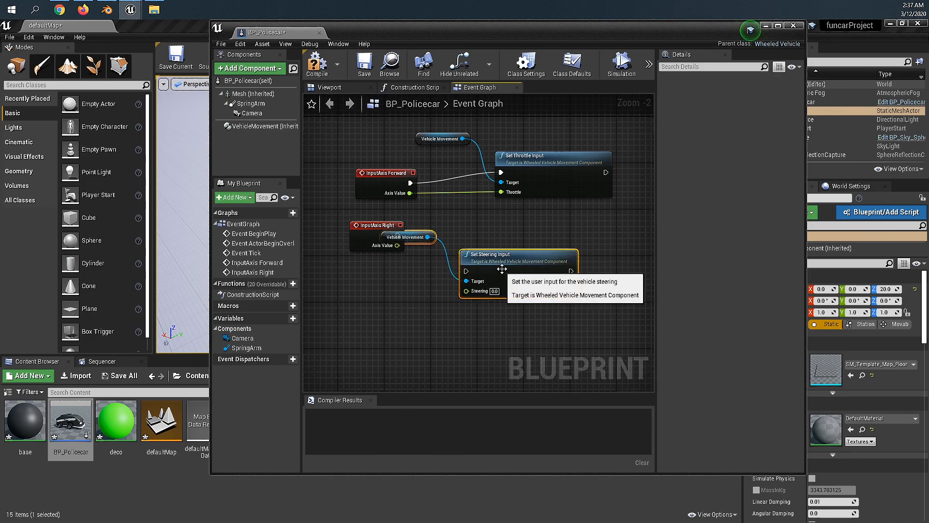
left_click_drag(536, 234, 554, 228)
left_click_drag(397, 235, 512, 242)
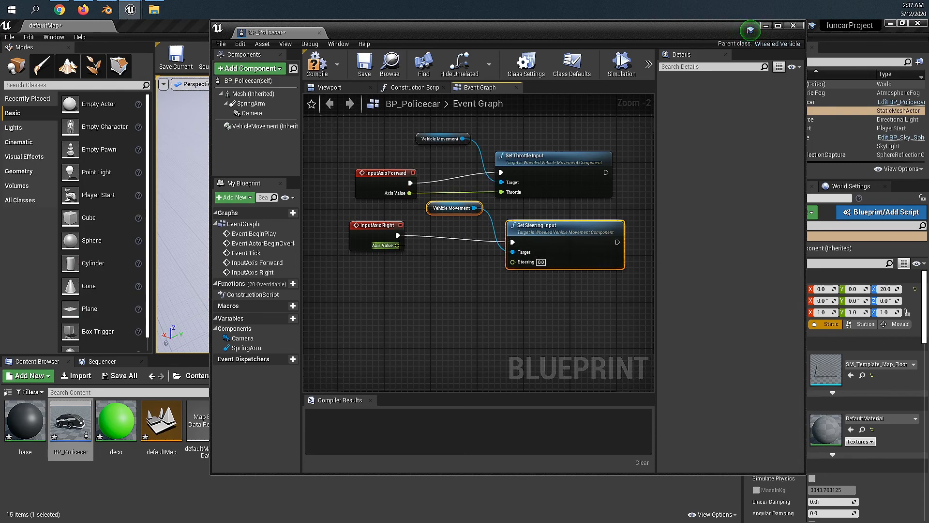
left_click_drag(396, 245, 515, 263)
left_click_drag(382, 225, 382, 237)
right_click_drag(470, 304, 484, 225)
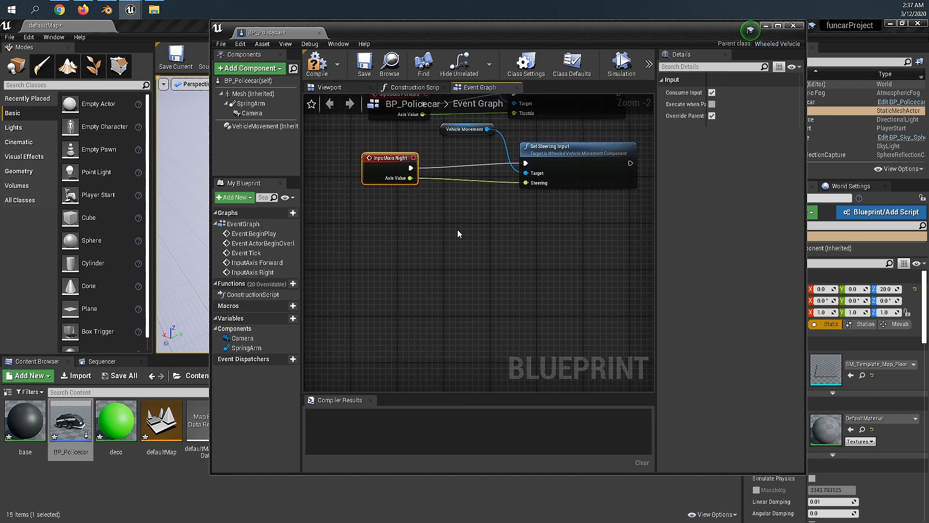
left_click(364, 246)
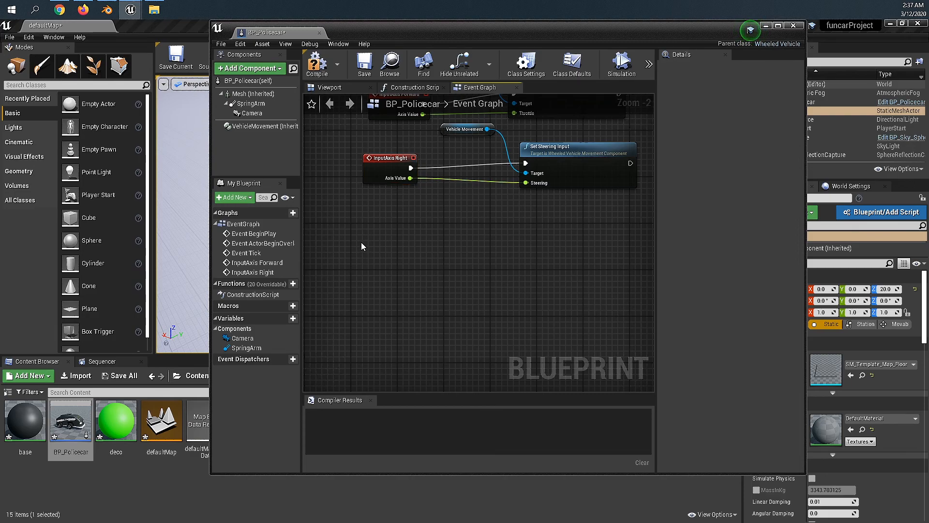
right_click(361, 242)
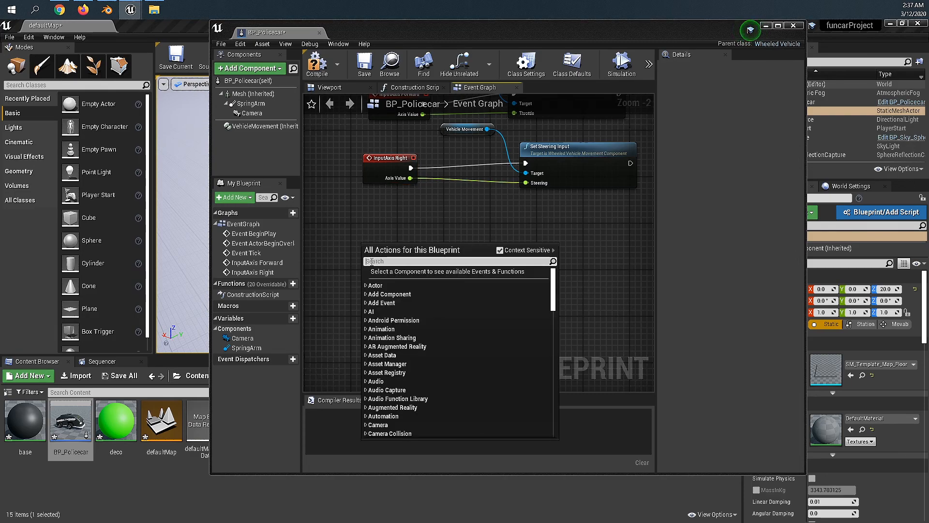
type("lookup")
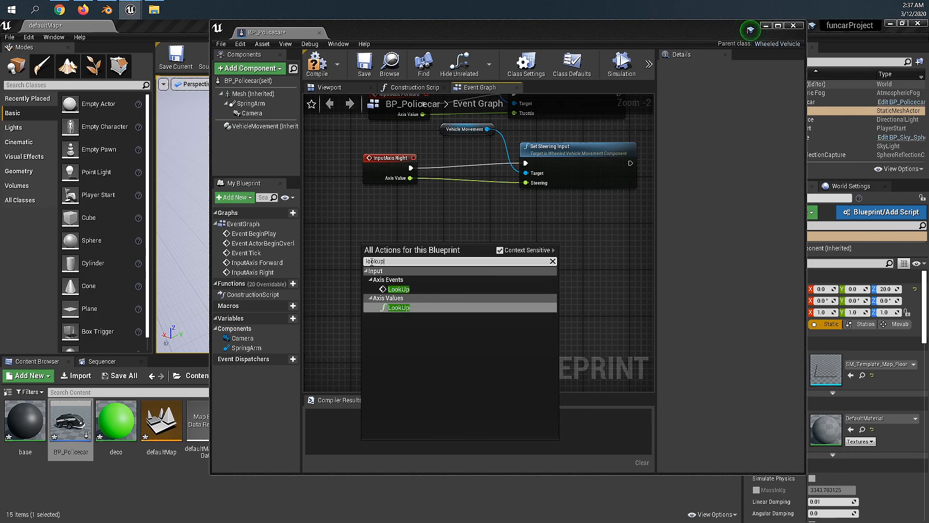
key("Return")
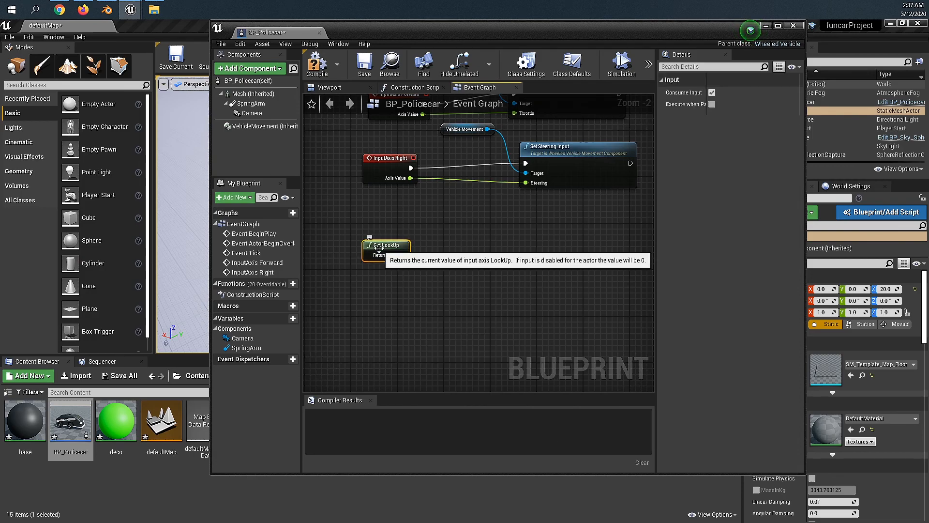
key("Delete")
Add the LookUp axis event and place it below the InputAxis Right node
right_click(364, 245)
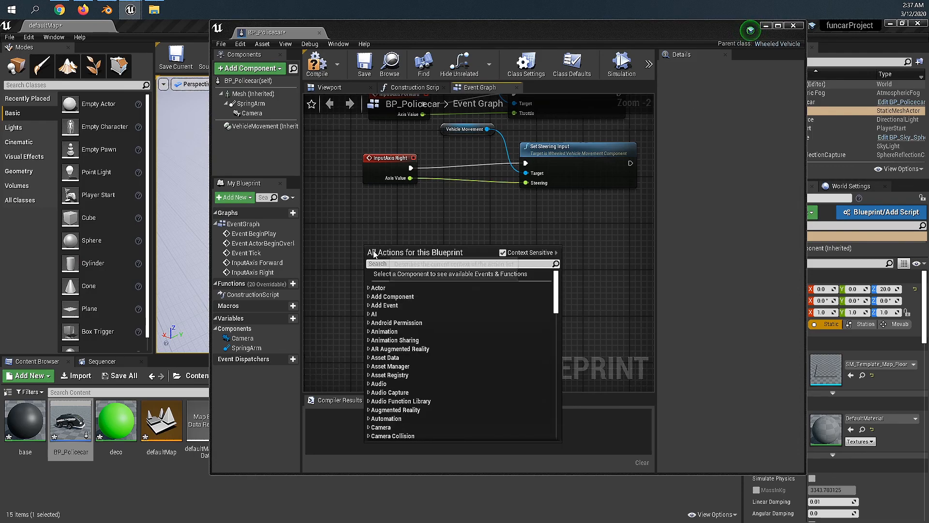
type("lookup")
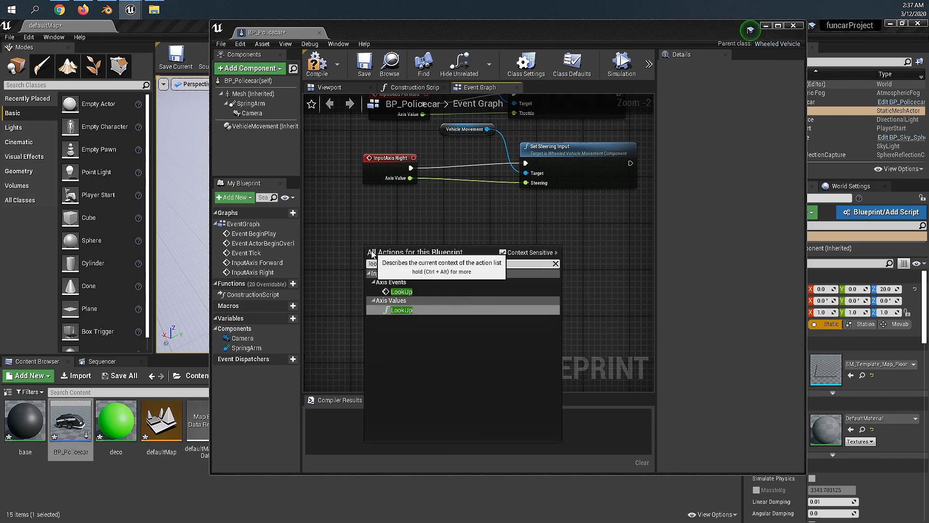
left_click(401, 292)
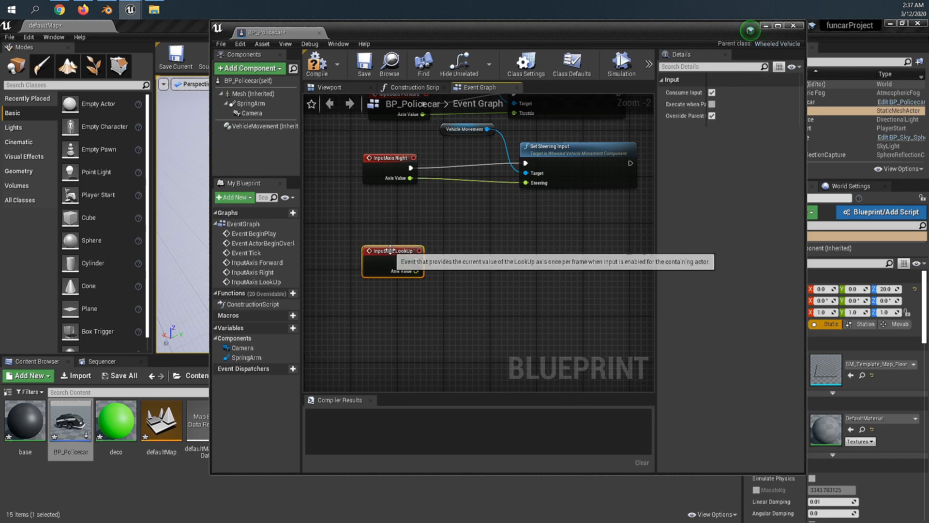
left_click_drag(390, 251, 379, 239)
left_click(467, 243)
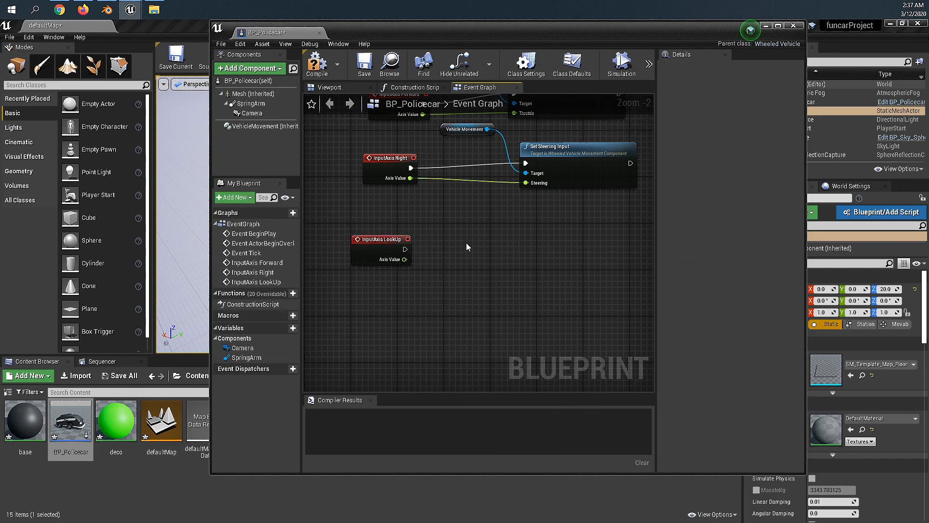
left_click_drag(372, 240, 372, 228)
Add the LookRight axis event below the InputAxis LookUp node and shift the LookUp node into line above it
left_click(370, 292)
right_click(370, 292)
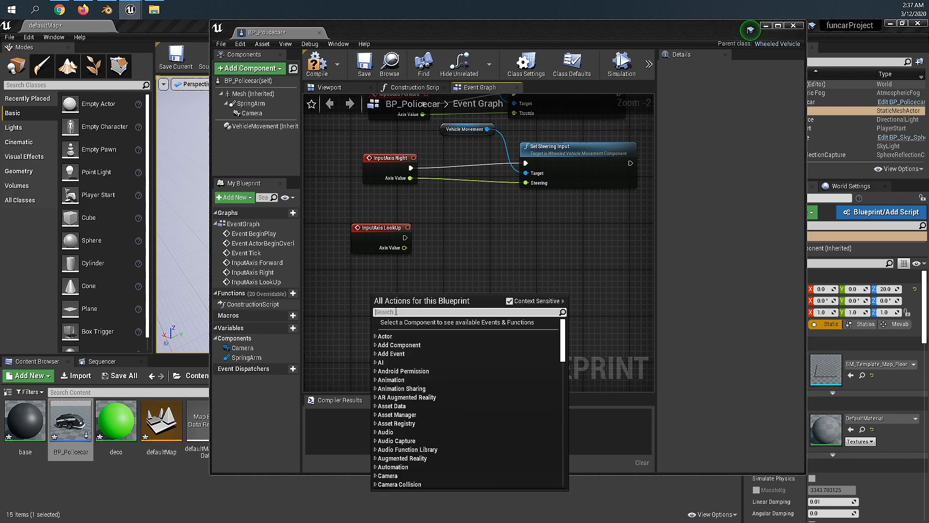
type("lookright")
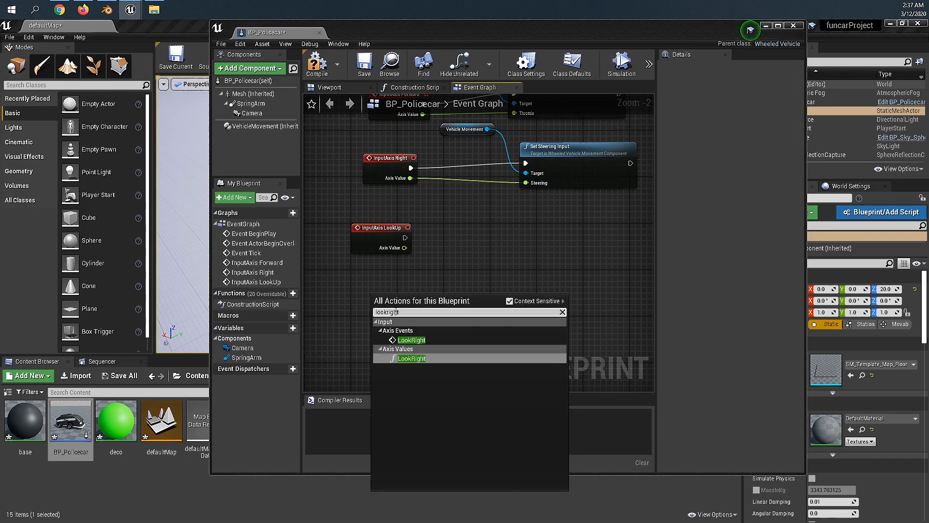
left_click(410, 340)
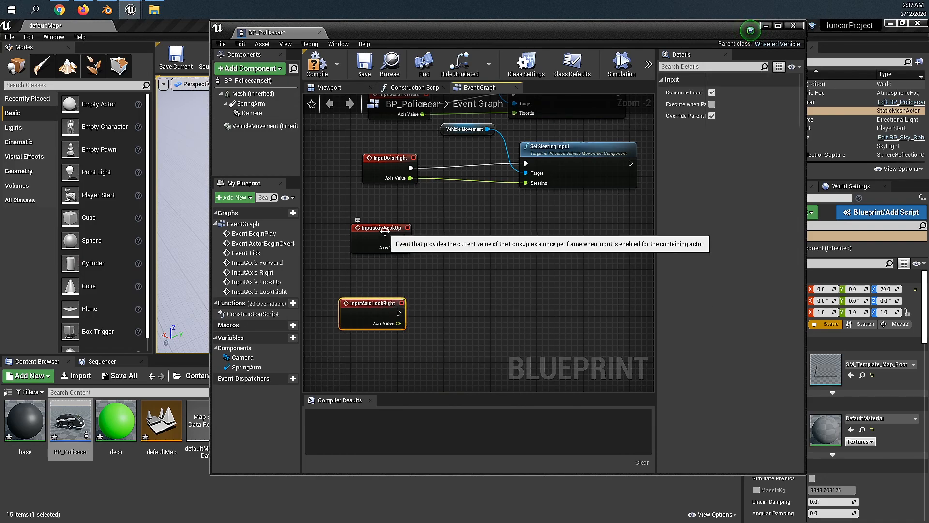
left_click_drag(386, 233, 379, 227)
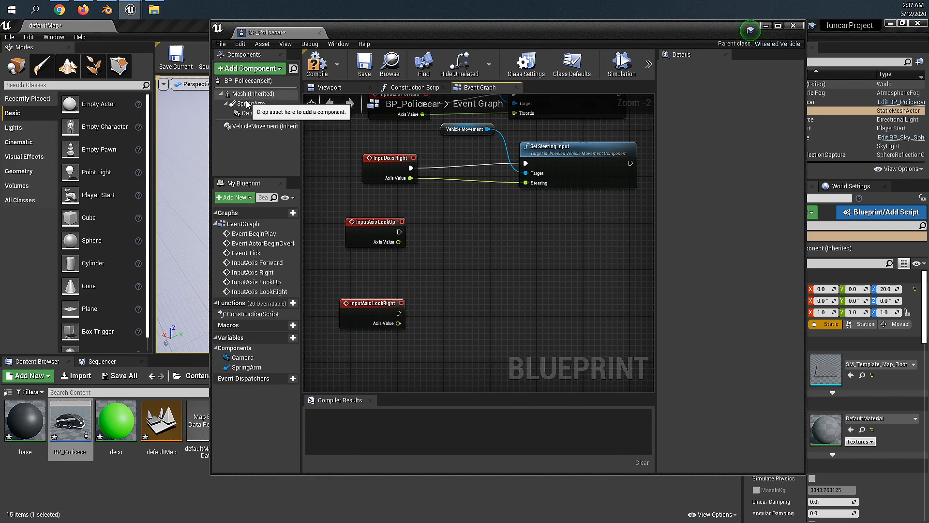
Add a Spring Arm reference driving an AddRelativeRotation node beside InputAxis LookUp, and split its Delta Rotation pin into roll, pitch and yaw
left_click_drag(251, 103, 433, 213)
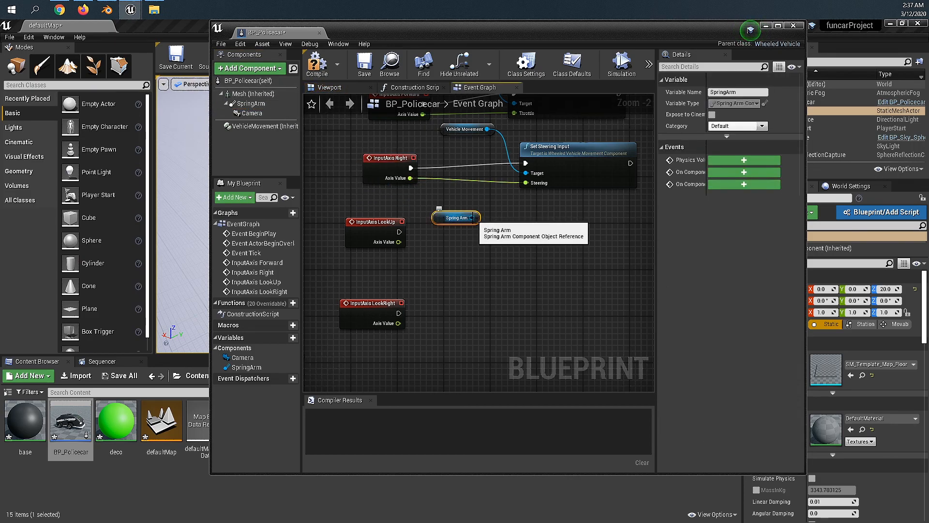
left_click_drag(473, 217, 522, 243)
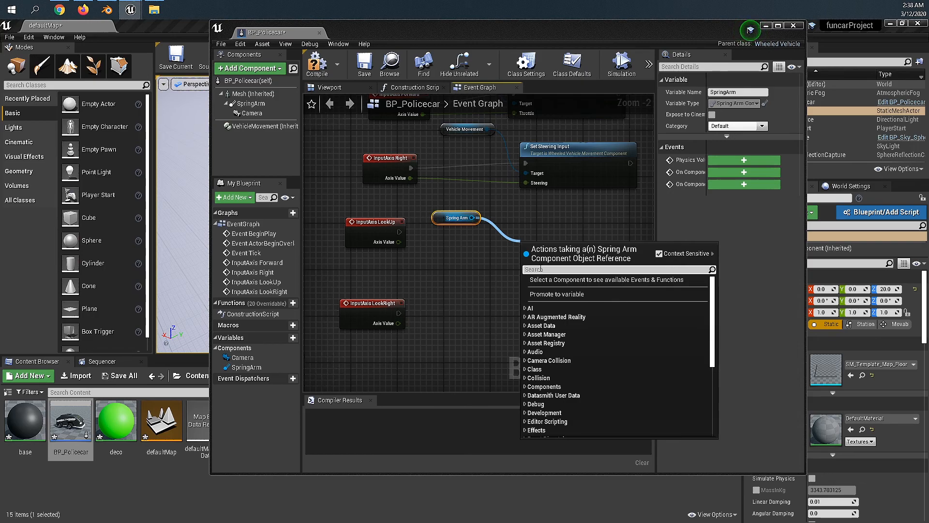
type("addres")
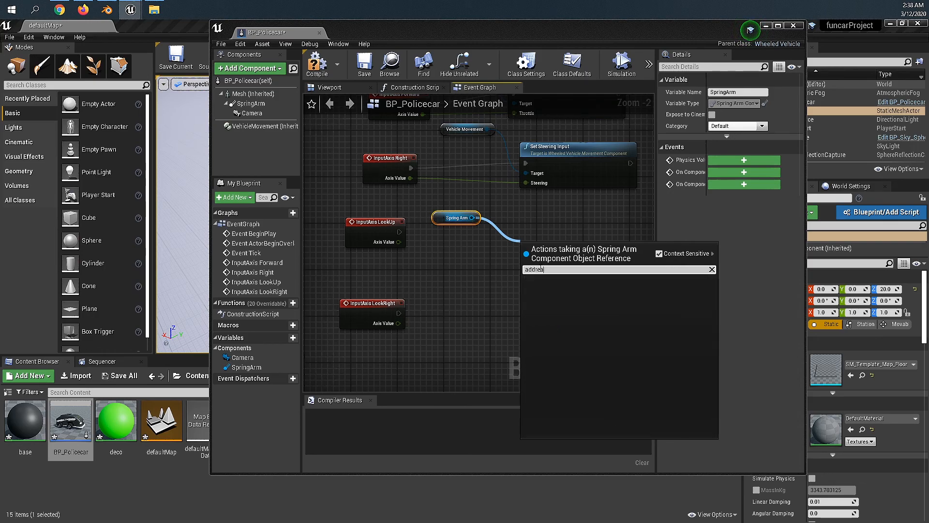
key("BackSpace")
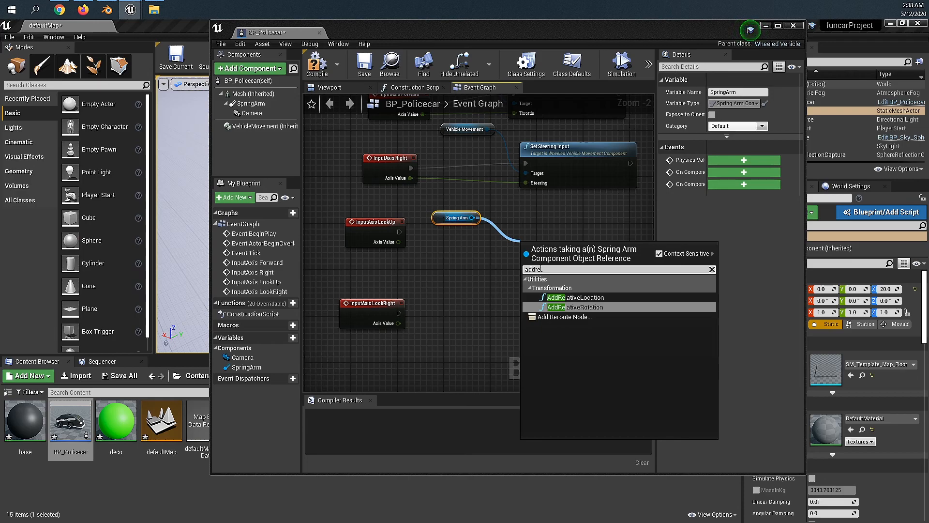
left_click(576, 306)
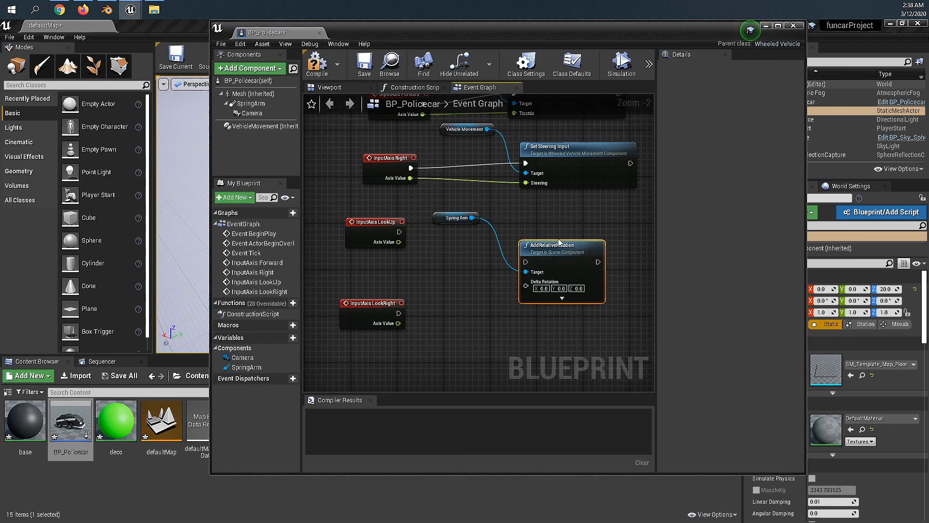
left_click_drag(561, 235, 552, 216)
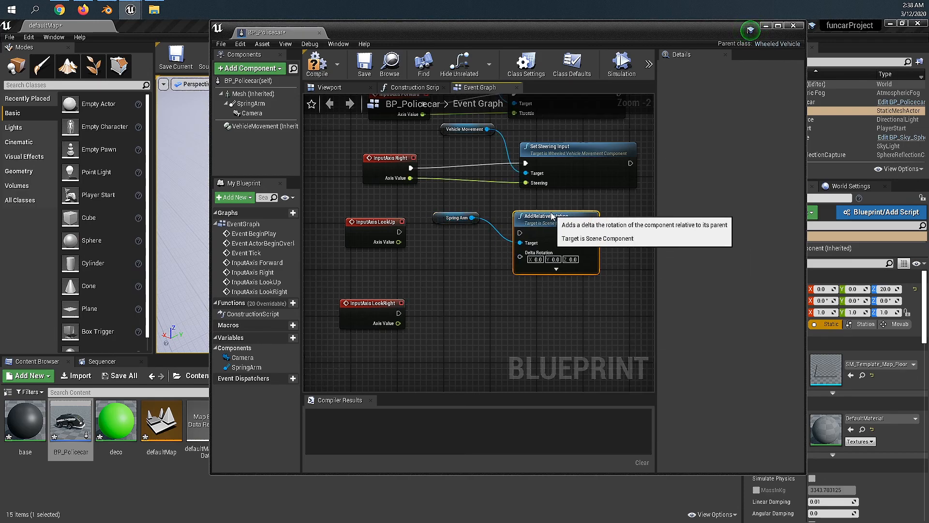
right_click(546, 258)
left_click(573, 280)
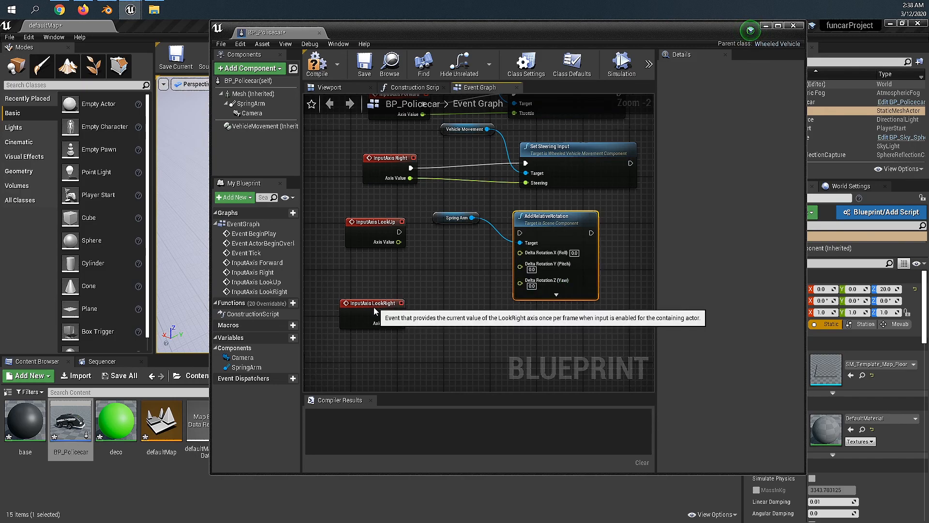
Move the InputAxis LookRight node lower to leave more space beneath the LookUp and AddRelativeRotation nodes
left_click_drag(372, 303, 371, 332)
right_click_drag(481, 326, 482, 252)
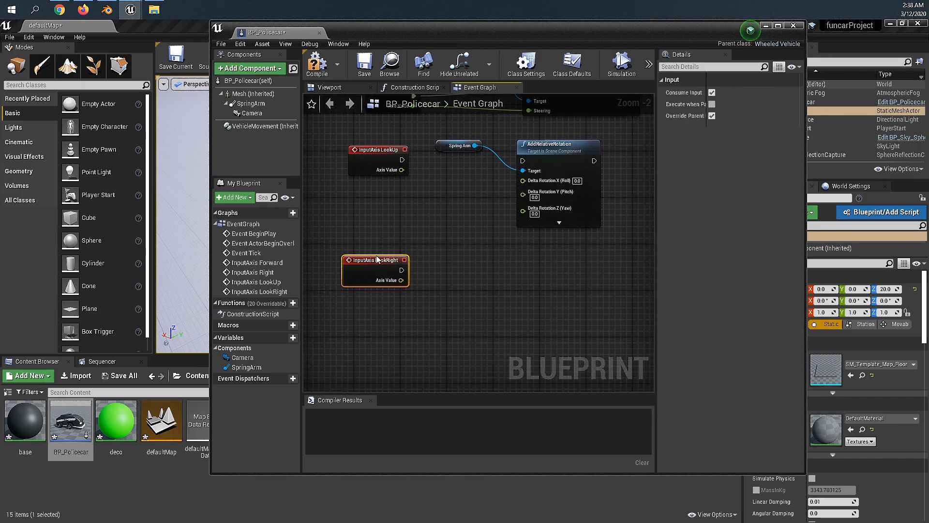
left_click_drag(376, 257, 370, 273)
right_click_drag(488, 265, 499, 263)
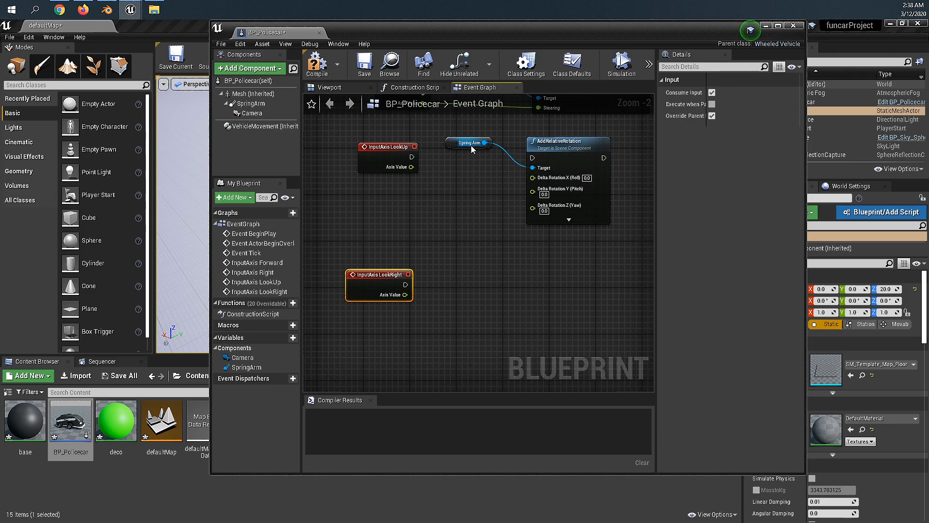
left_click(438, 225)
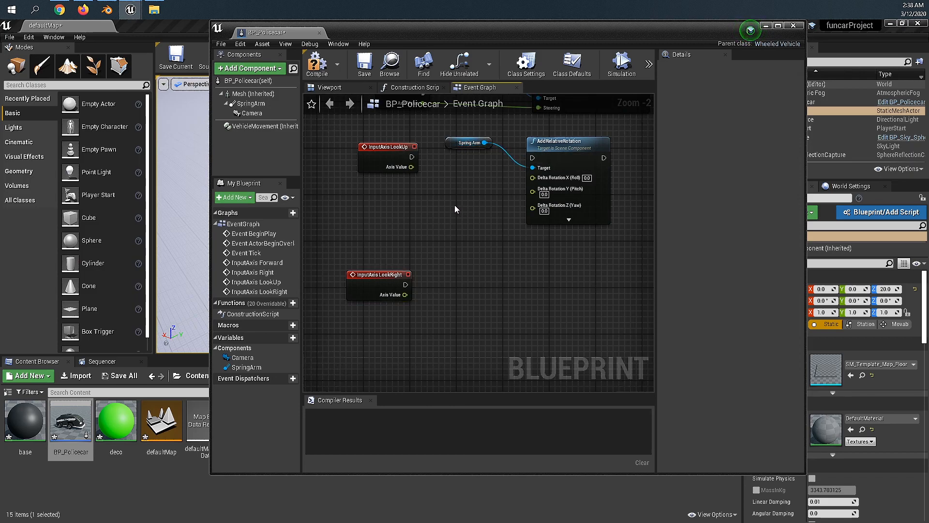
Wire LookUp's execution and Axis Value into AddRelativeRotation's execution and Delta Rotation Y (Pitch), and shift the LookUp and Spring Arm nodes away from it
left_click_drag(411, 157, 533, 158)
left_click_drag(411, 167, 532, 189)
left_click_drag(393, 153, 375, 159)
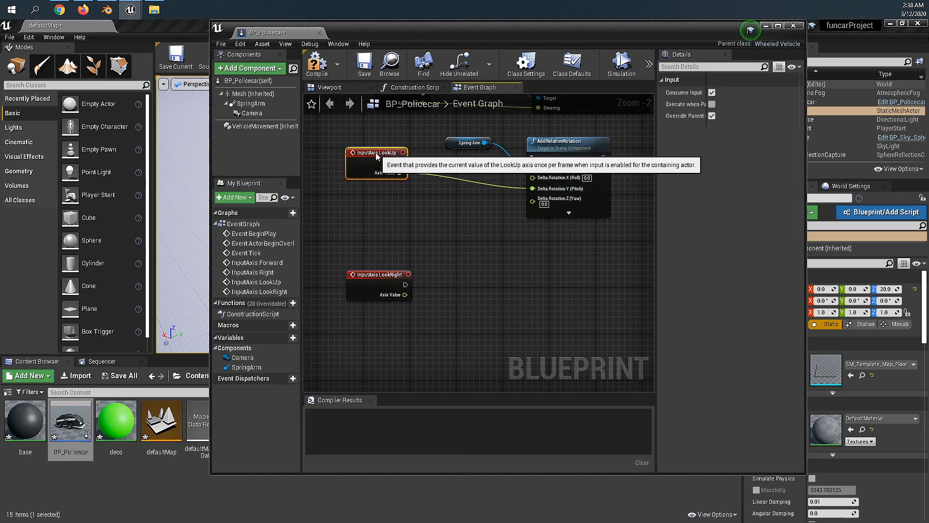
left_click_drag(484, 142, 430, 140)
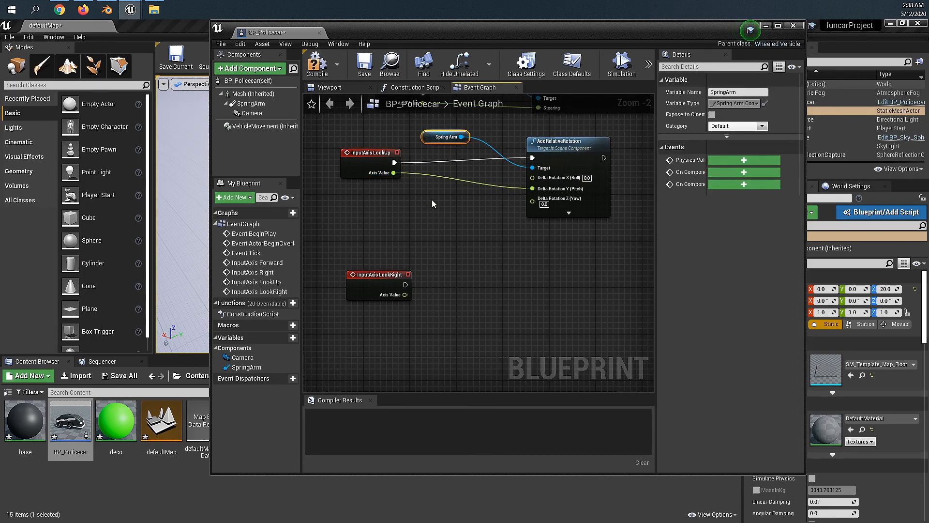
Shift the InputAxis LookRight node slightly up and pull a second connection from the Spring Arm reference for a new node beside it
left_click_drag(376, 274, 369, 262)
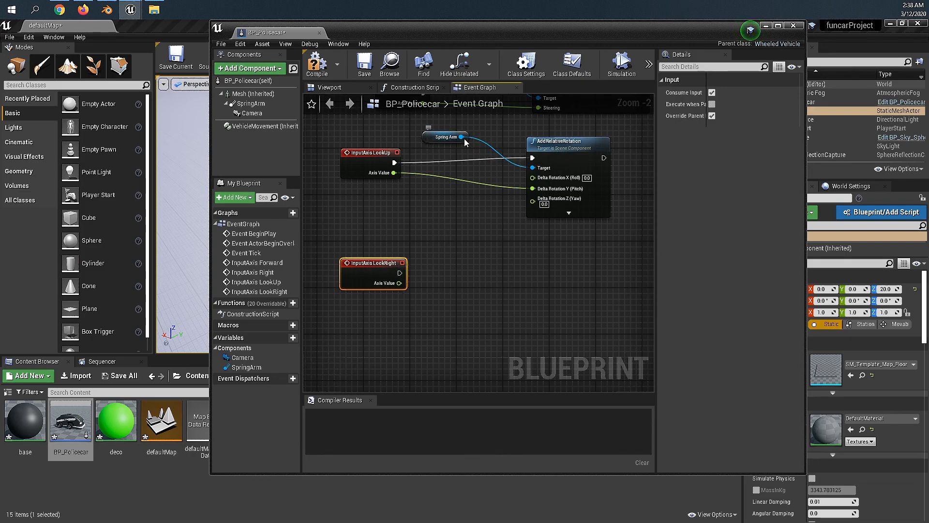
left_click_drag(463, 138, 499, 263)
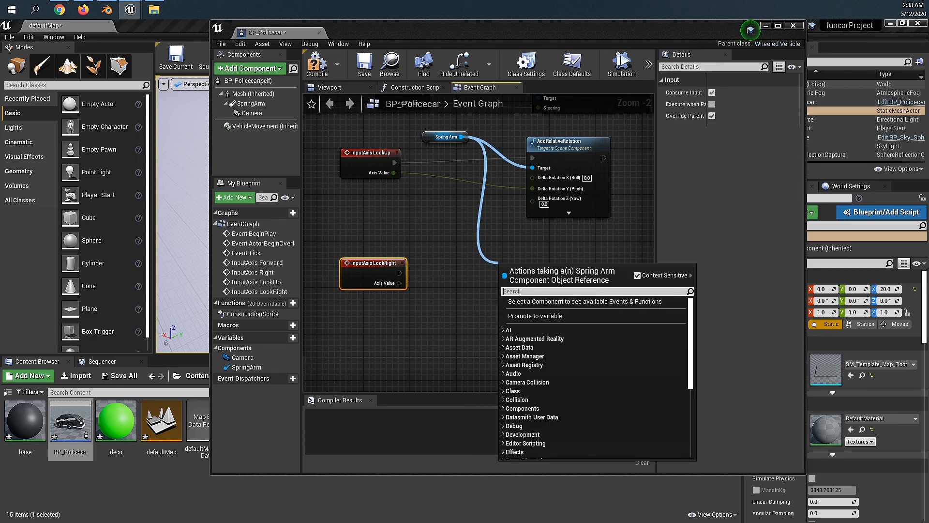
Add a second AddRelativeRotation node from the Spring Arm reference, split its Delta Rotation pin, and place it beside InputAxis LookRight
type("addre")
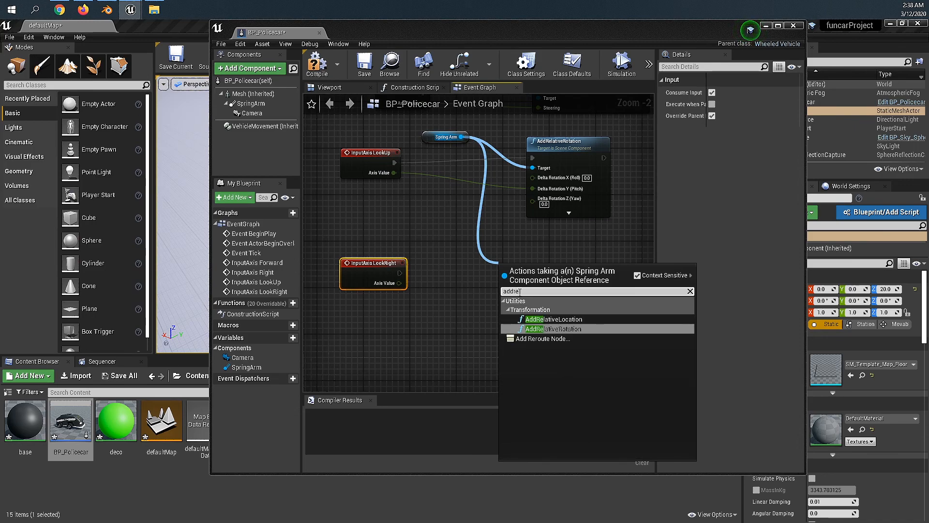
left_click(551, 330)
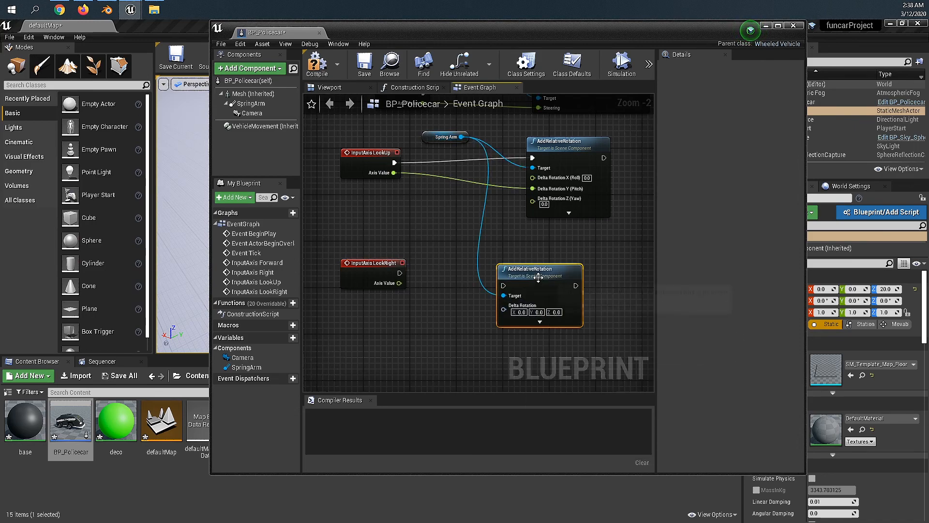
right_click(585, 289)
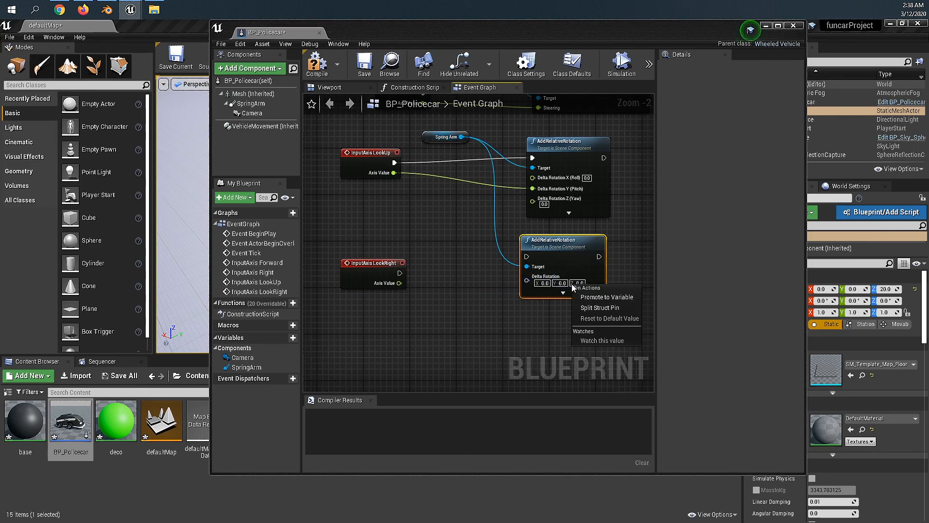
left_click(597, 297)
left_click_drag(562, 240, 560, 234)
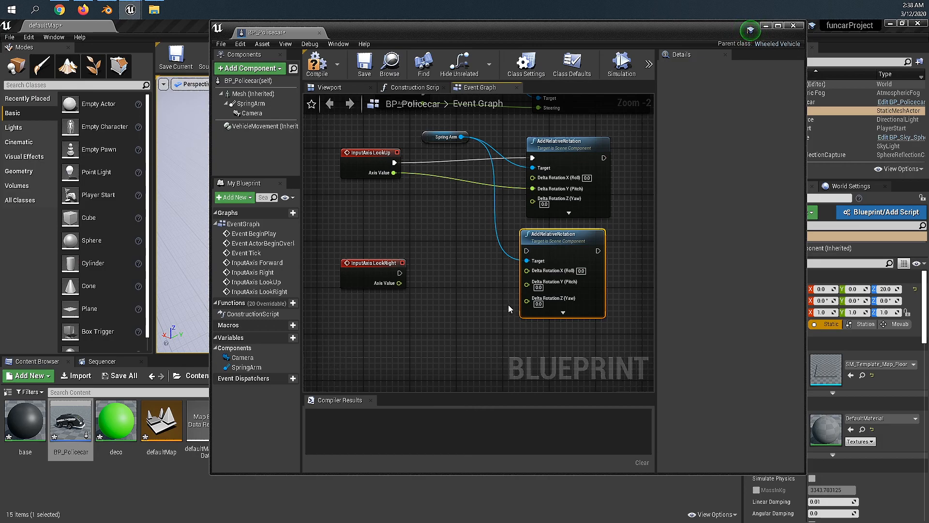
mouse_move(558, 241)
left_mouse_down()
mouse_move(552, 236)
mouse_move(552, 247)
left_mouse_up()
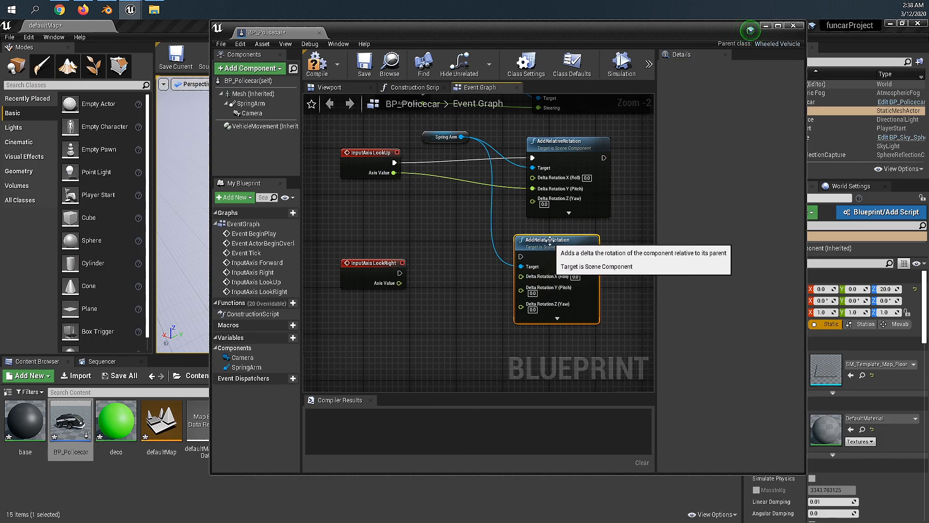
Wire InputAxis LookRight's execution and Axis Value into the new node's execution and Delta Rotation Z (Yaw) inputs, then compile, save and close the blueprint
left_click_drag(399, 282, 521, 304)
left_click_drag(399, 272, 521, 256)
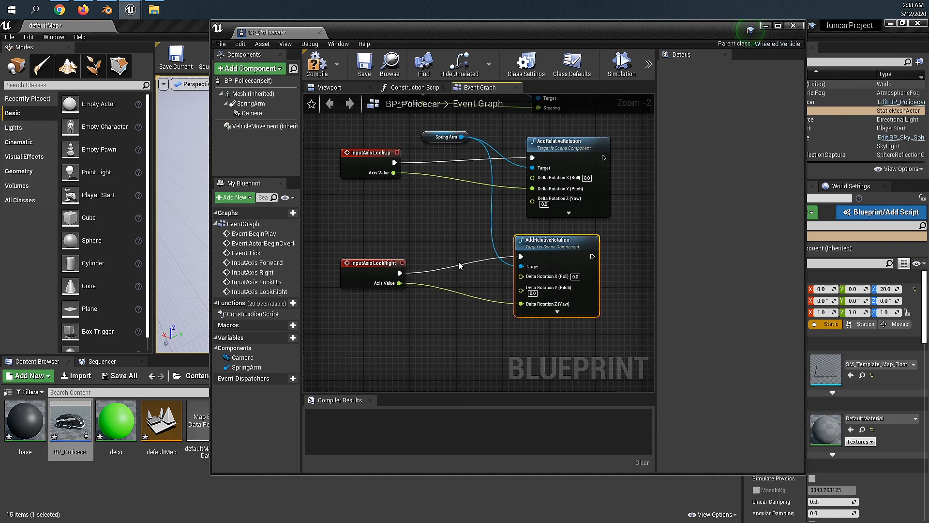
left_click(317, 62)
left_click(365, 63)
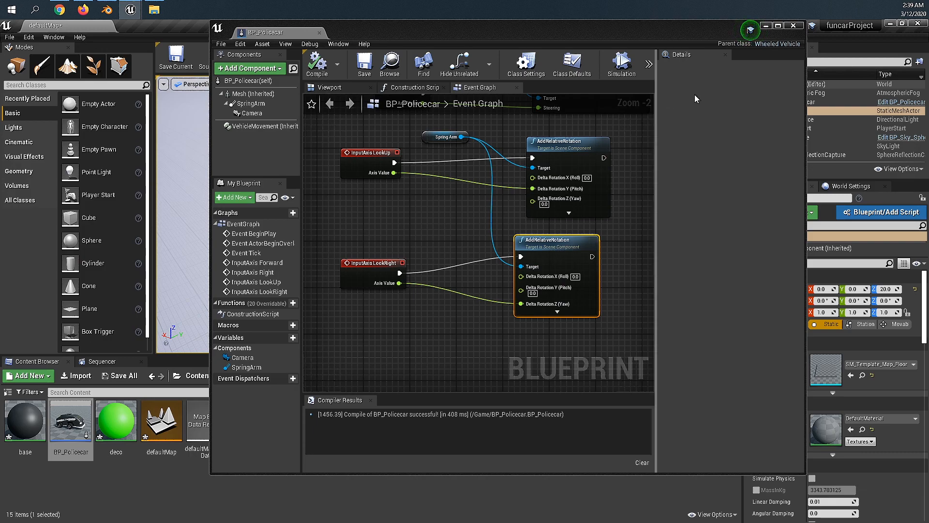
left_click(792, 25)
Scale the Floor mesh uniformly to 12.5 on X, Y and Z
right_click_drag(383, 224, 367, 229)
scroll(392, 273, "down", 2)
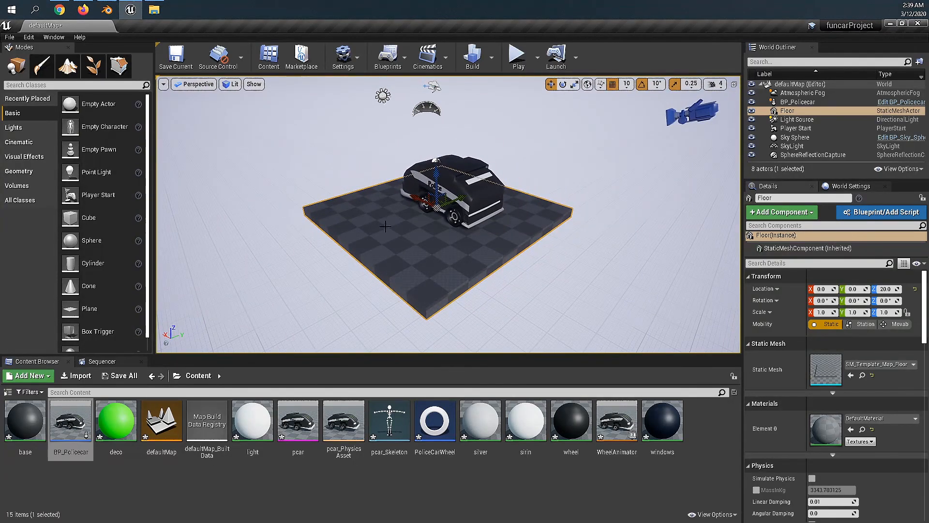
right_click_drag(476, 236, 506, 237)
key("s")
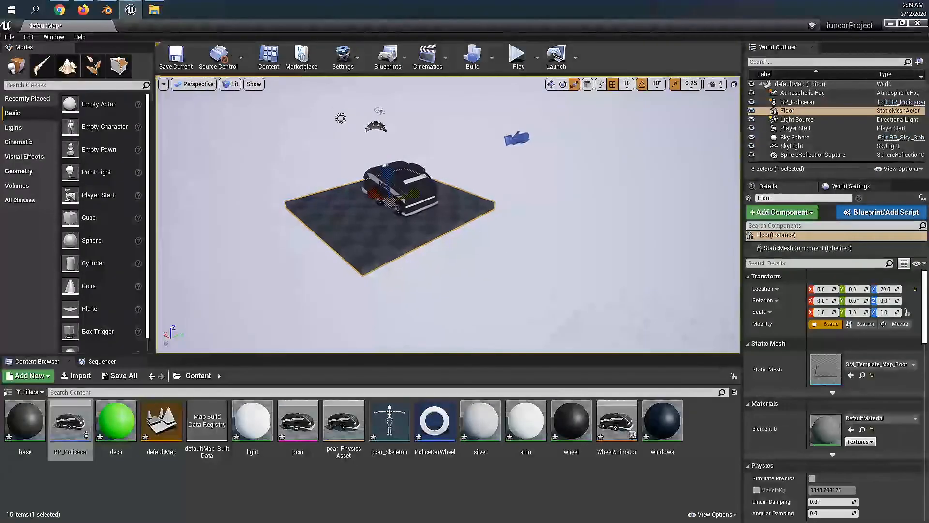
left_click_drag(390, 213, 449, 136)
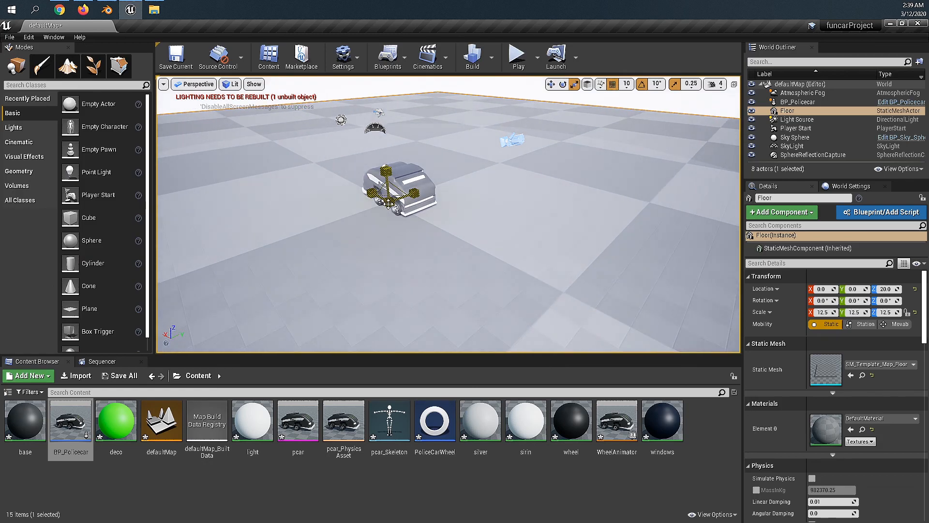
key("w")
mouse_move(510, 230)
right_mouse_down()
mouse_move(498, 218)
mouse_move(533, 216)
mouse_move(508, 217)
mouse_move(510, 230)
right_mouse_up()
key("s")
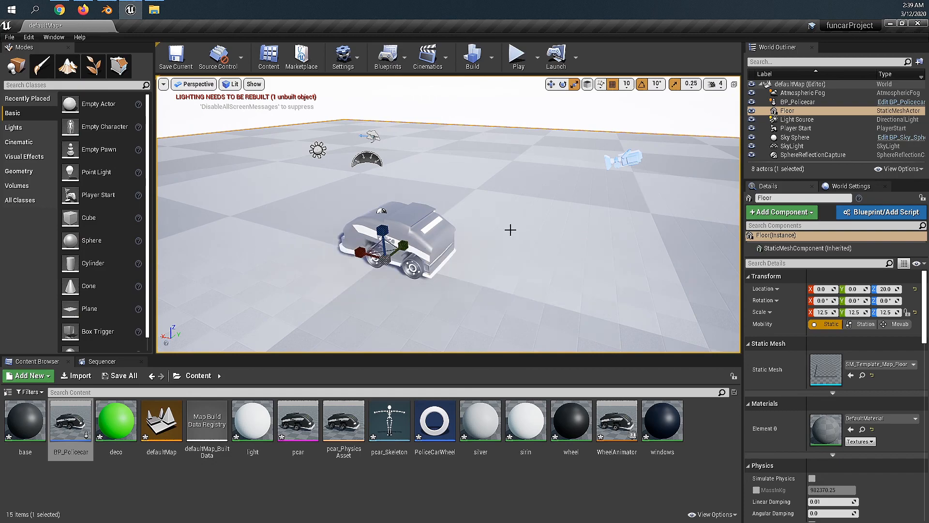
Disable Auto Exposure in the default rendering settings of the project
left_click(29, 38)
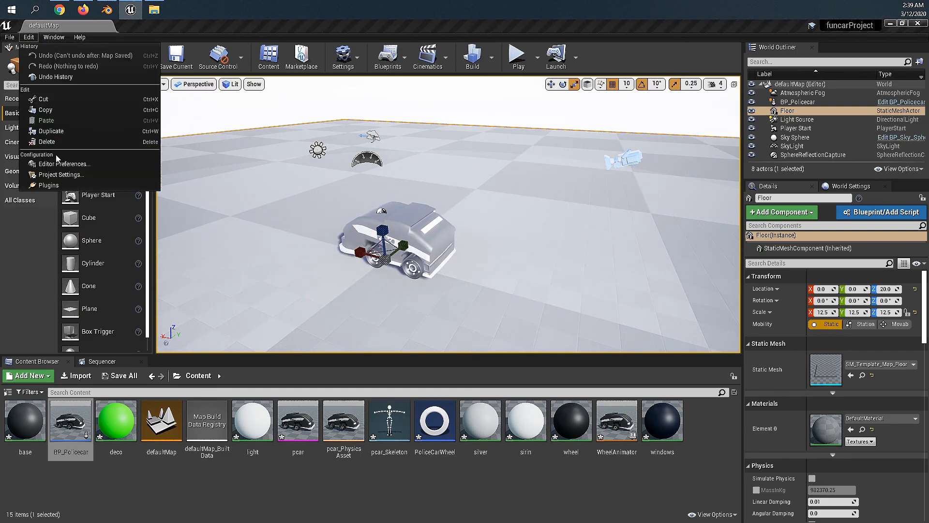
left_click(56, 174)
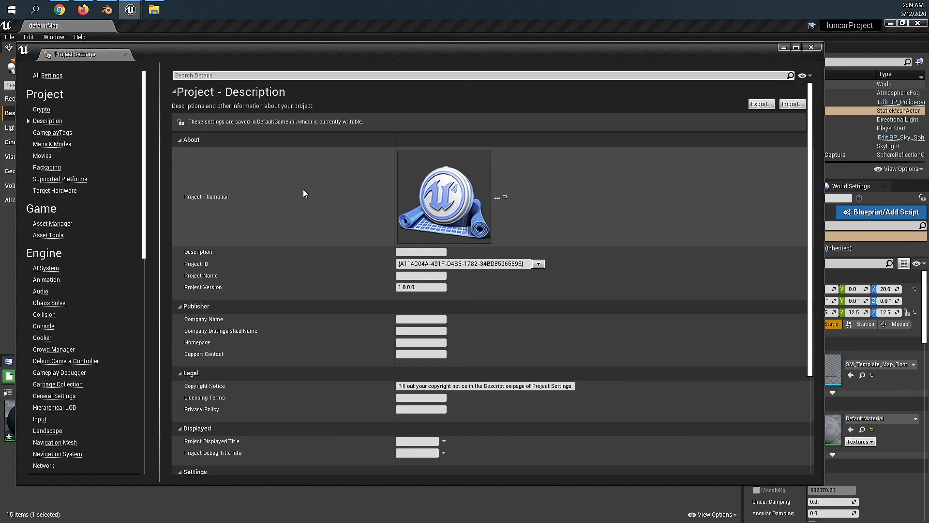
left_click_drag(143, 229, 143, 308)
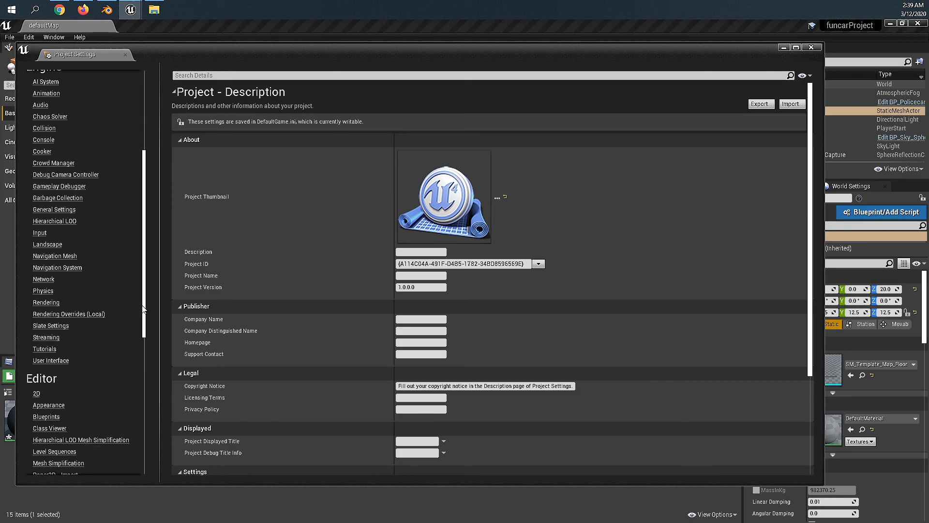
left_click(46, 302)
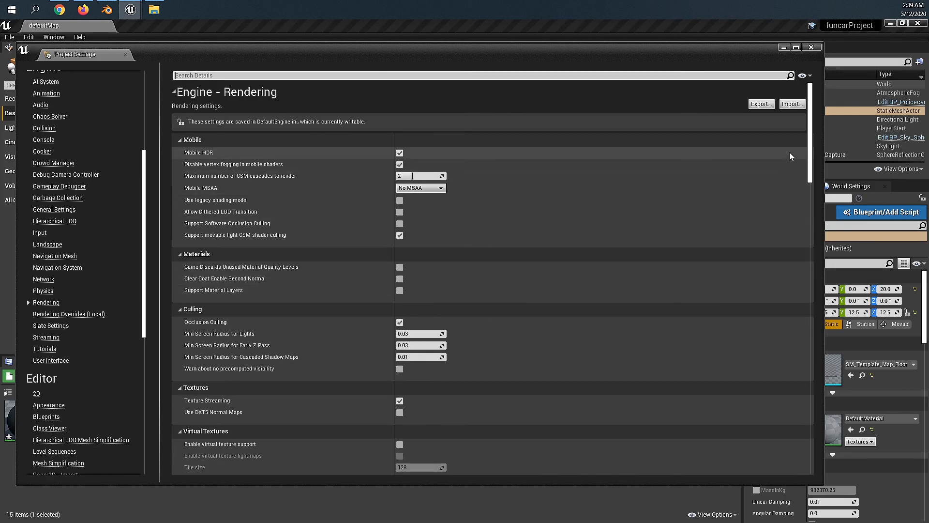
left_click_drag(809, 146, 816, 266)
scroll(504, 281, "down", 4)
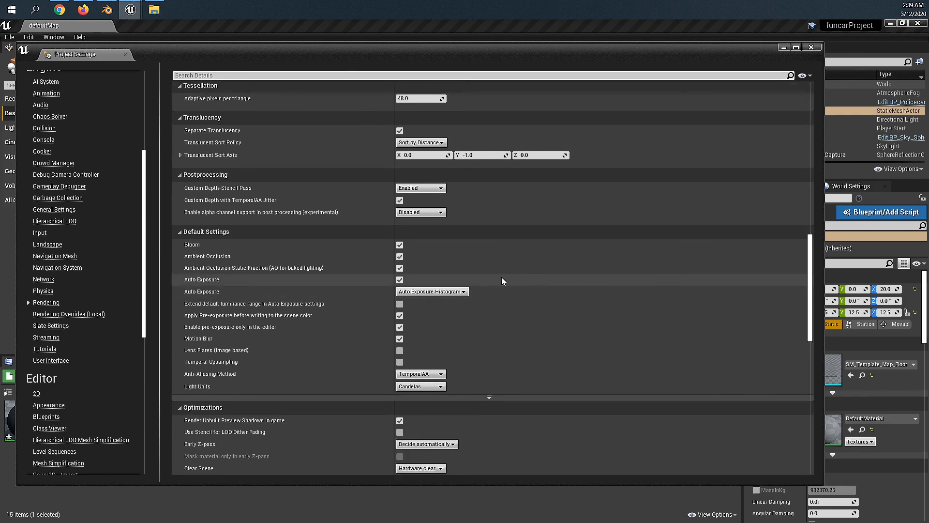
left_click(400, 280)
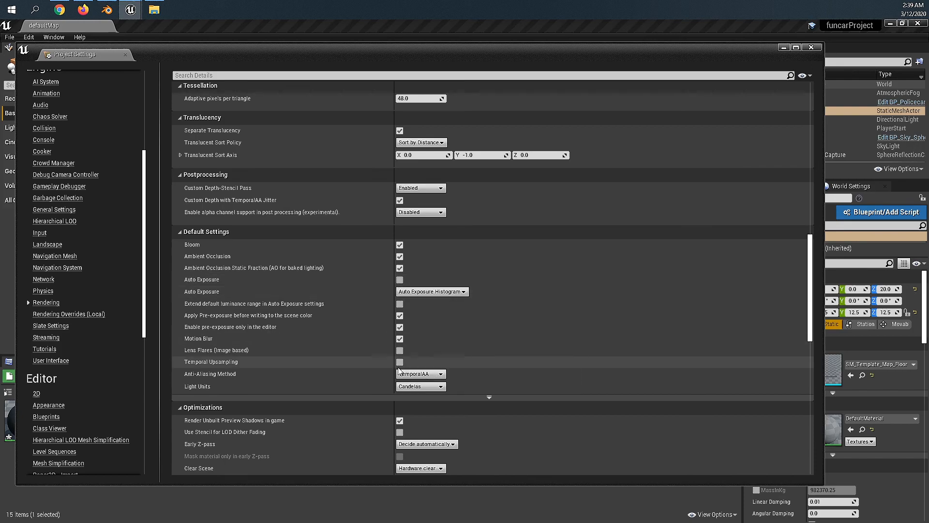
Set the project's Anti-Aliasing Method to None and close the project settings
left_click(433, 374)
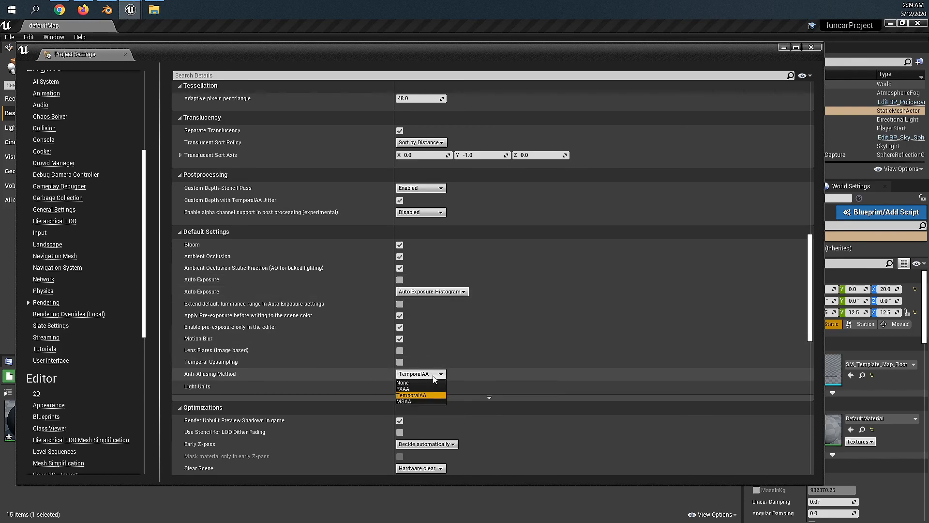
left_click(426, 382)
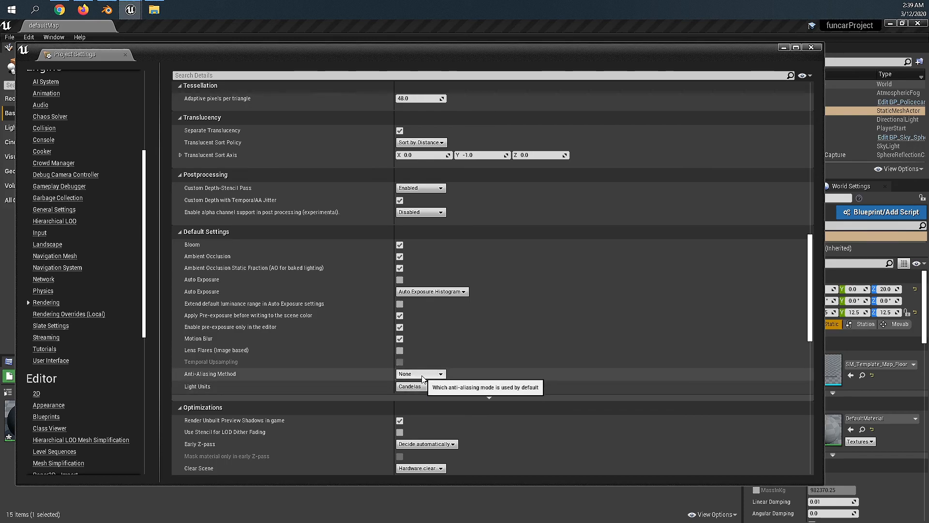
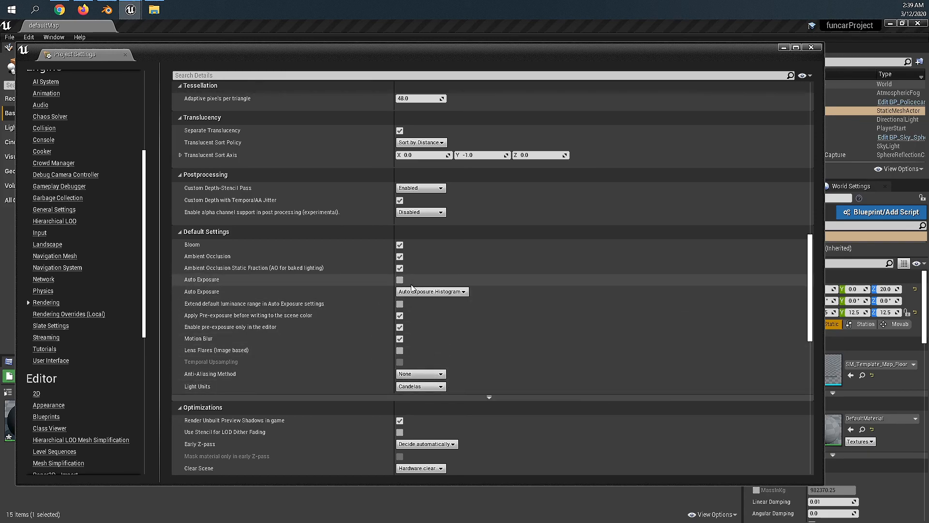
left_click(812, 48)
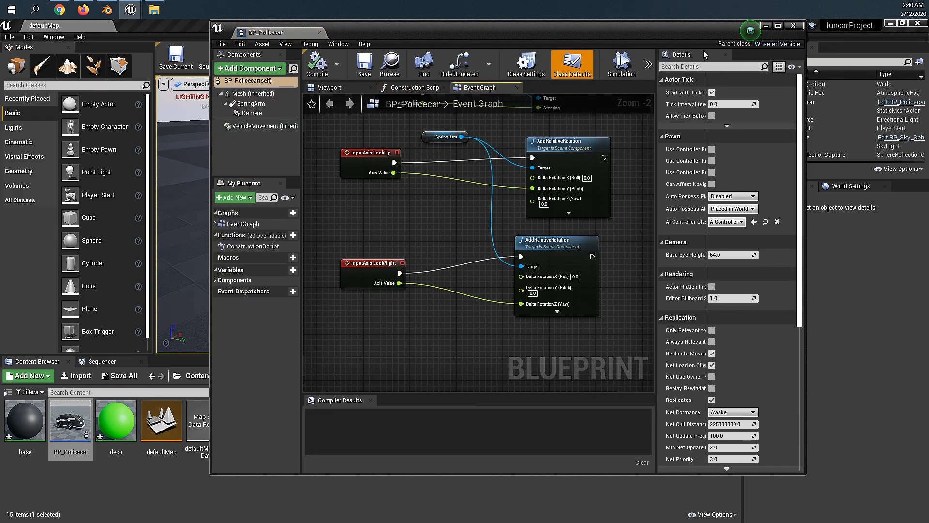
Set BP_Policecar's Auto Possess Player to Player 0 and compile the blueprint
left_click_drag(678, 36, 632, 38)
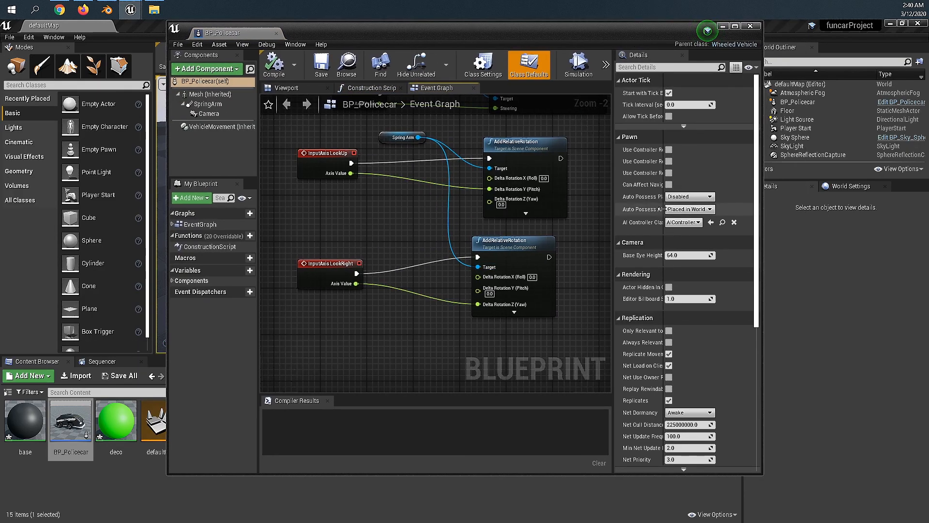
left_click(688, 198)
left_click(687, 211)
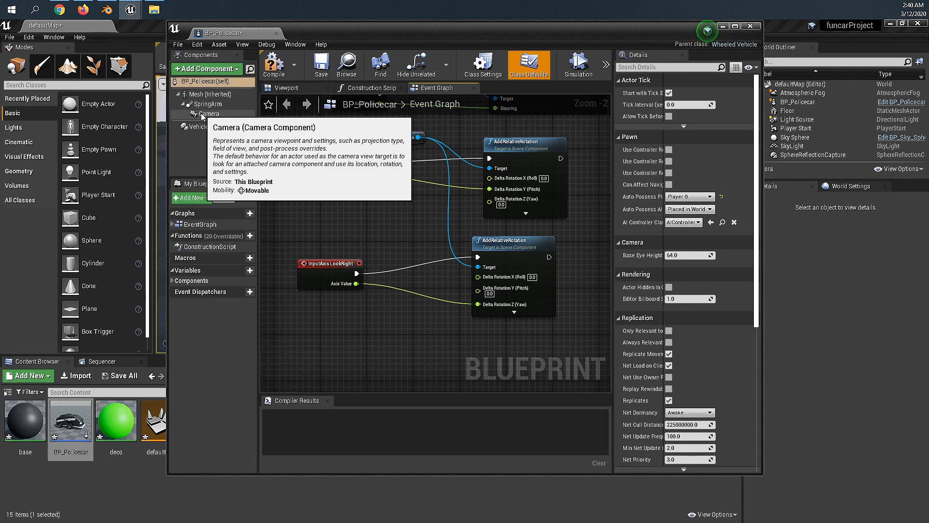
left_click(273, 65)
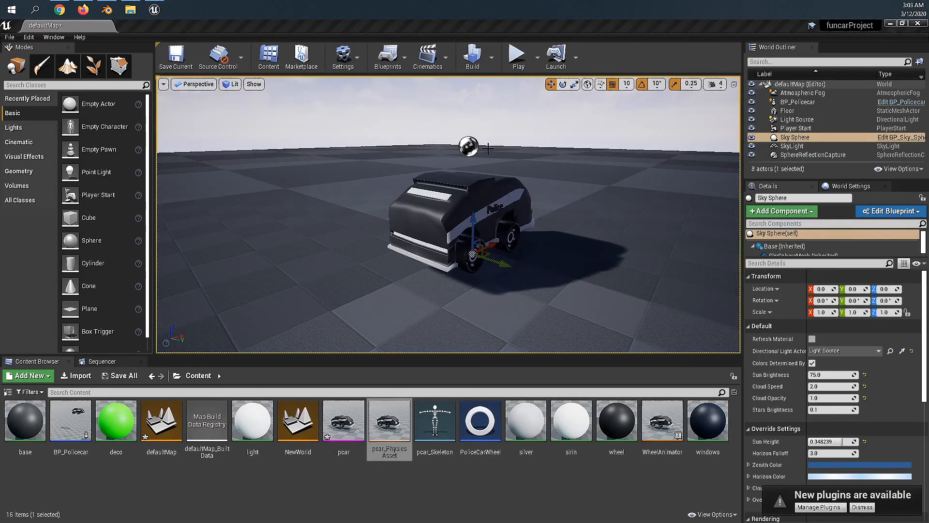
Play the level to check the police car's camera view, then stop the simulation
left_click(518, 59)
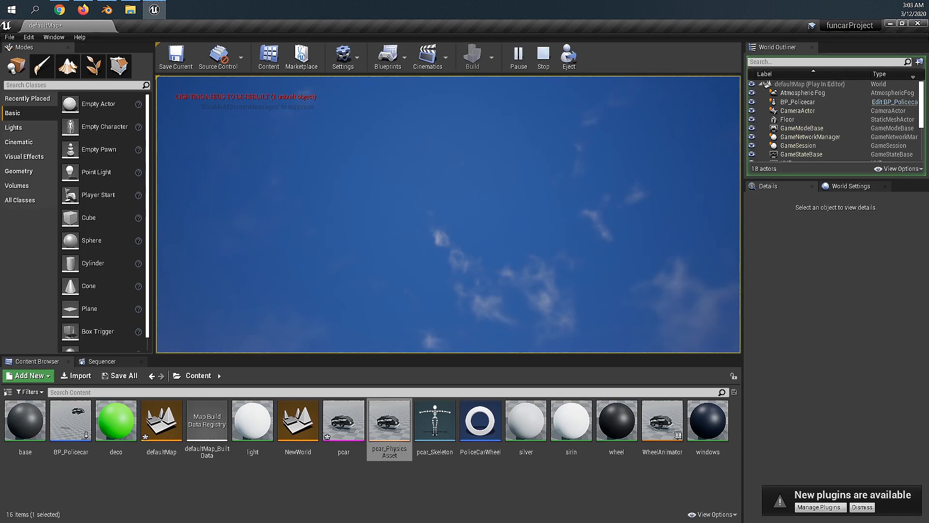
key("Escape")
right_click_drag(424, 181, 321, 176)
key("s")
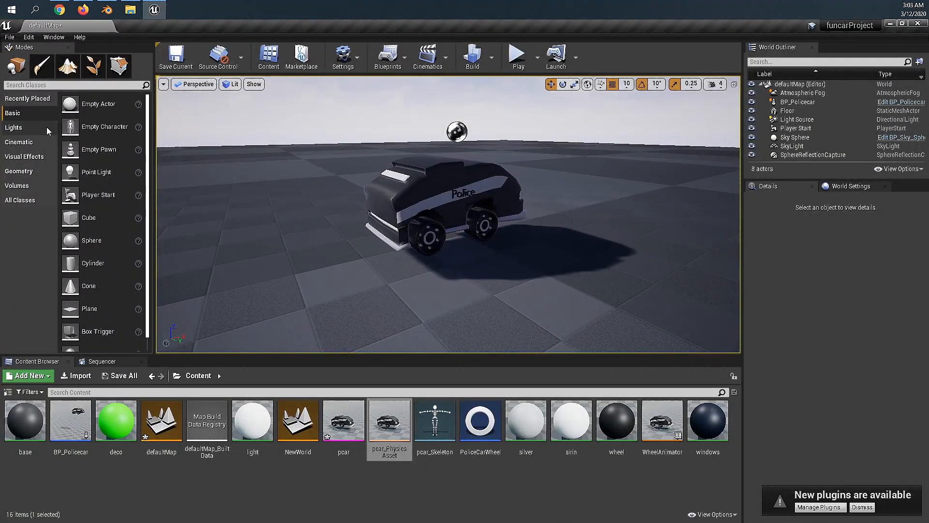
Turn off Do Collision Test on BP_Policecar's SpringArm, then compile and close the blueprint
double_click(70, 420)
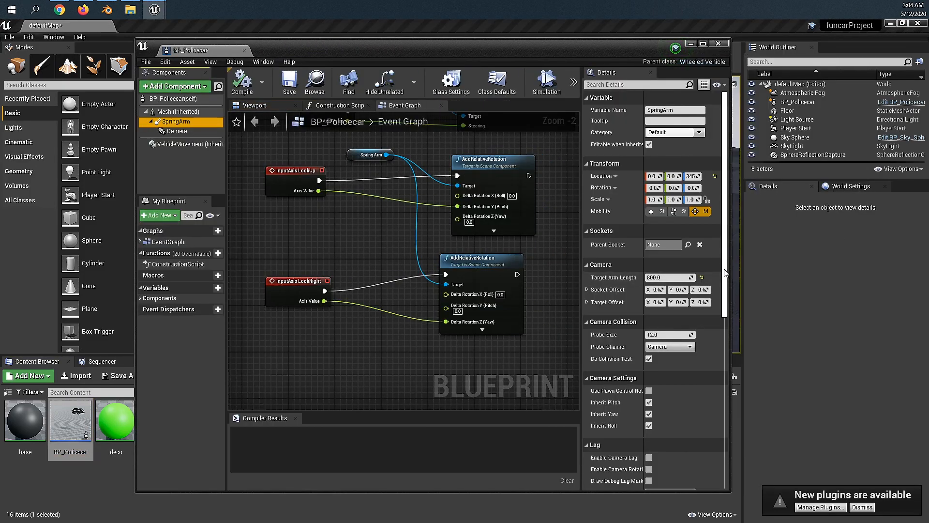
left_click_drag(725, 273, 725, 280)
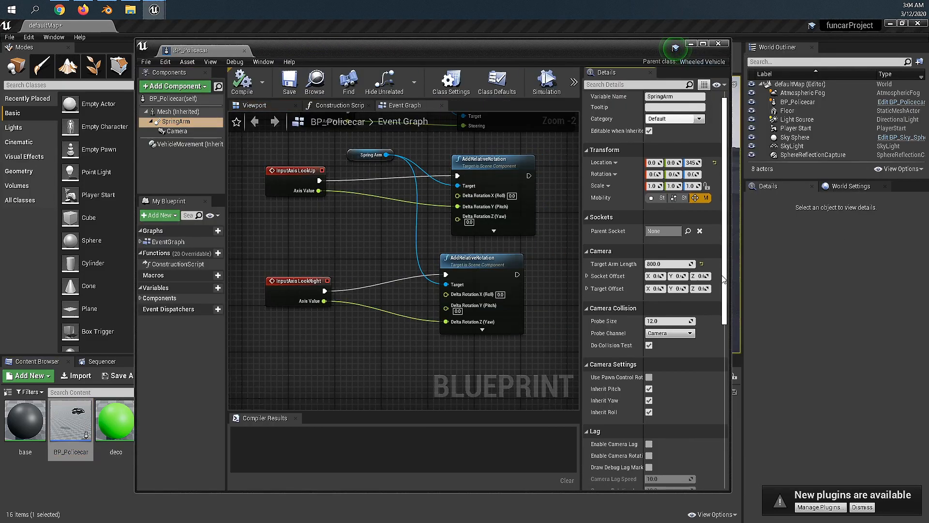
left_click(649, 345)
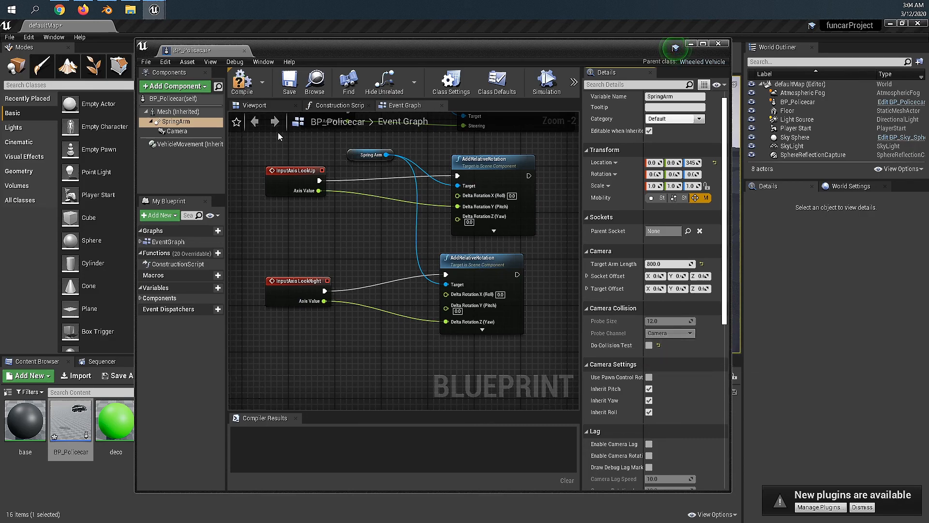
left_click(245, 84)
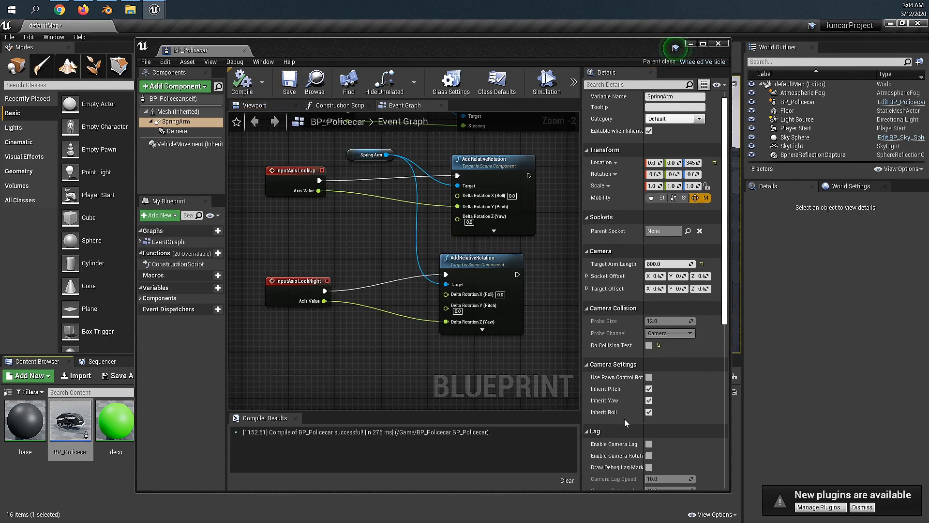
left_click(718, 44)
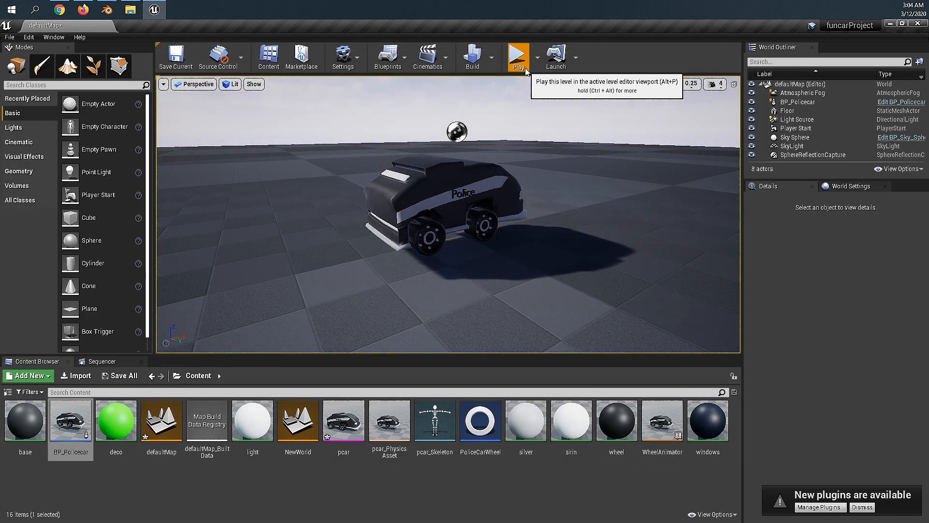
Play the level again to test the car's steering and orbiting camera, then stop the simulation
left_click(517, 55)
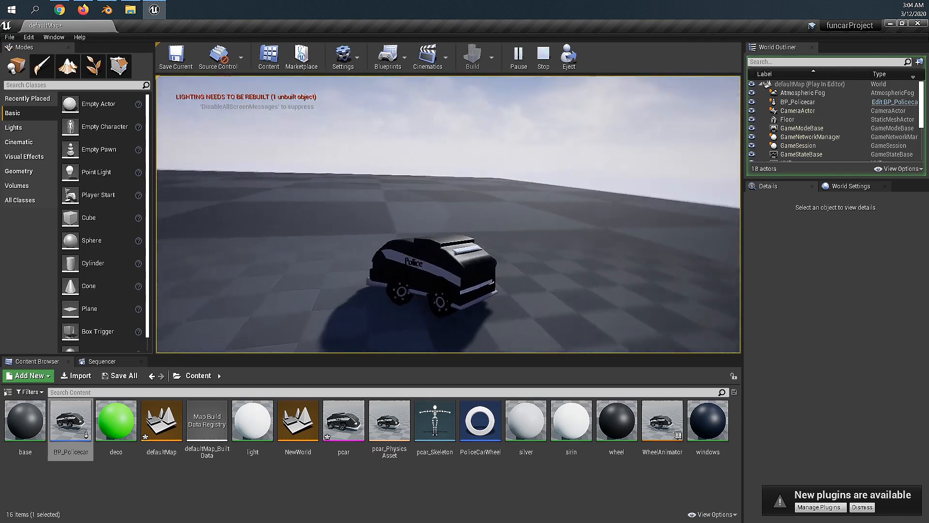
key("a")
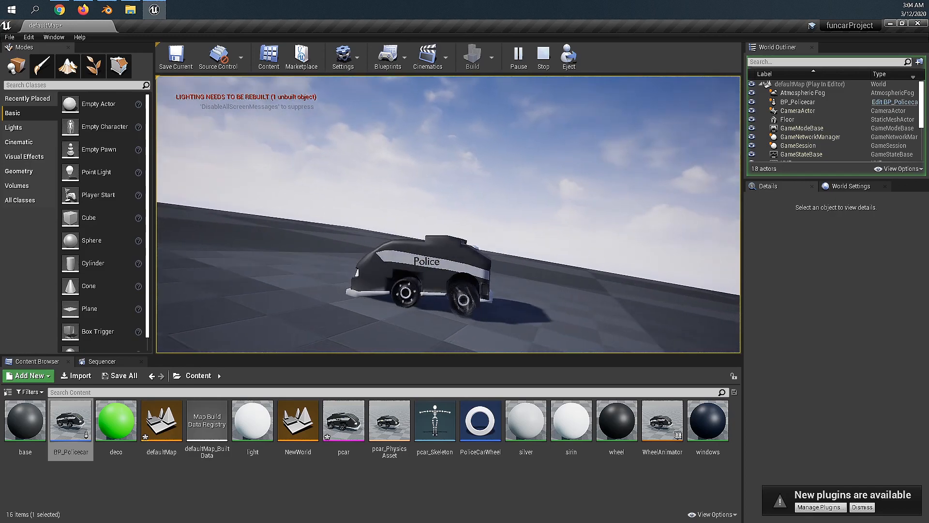
key("a")
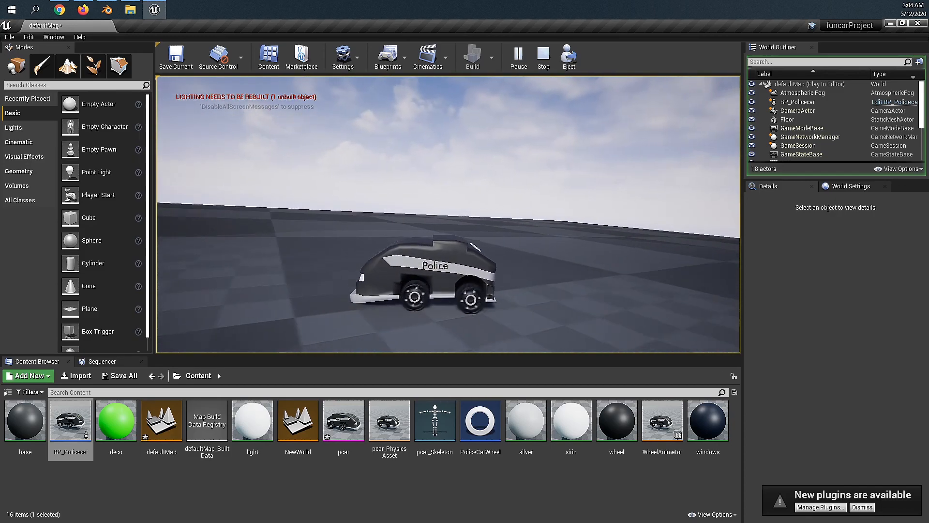
key("Escape")
right_click_drag(429, 221, 553, 205)
Open BP_Policecar, turn off Inherit Roll on its SpringArm, and compile the blueprint
double_click(71, 420)
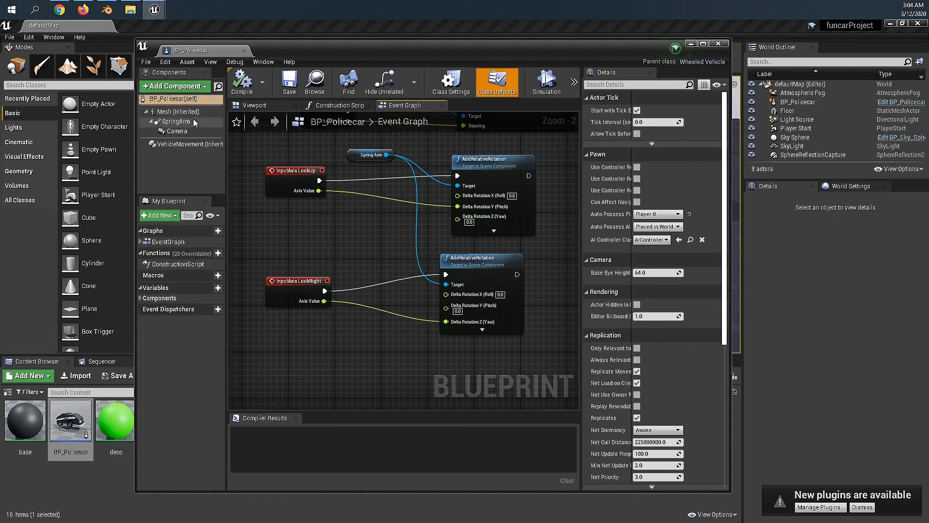
left_click(194, 121)
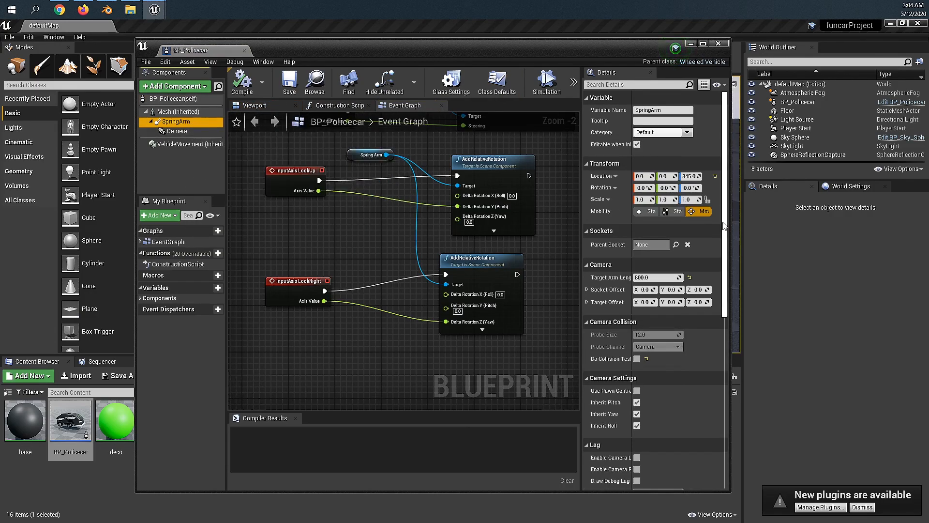
scroll(724, 251, "down", 5)
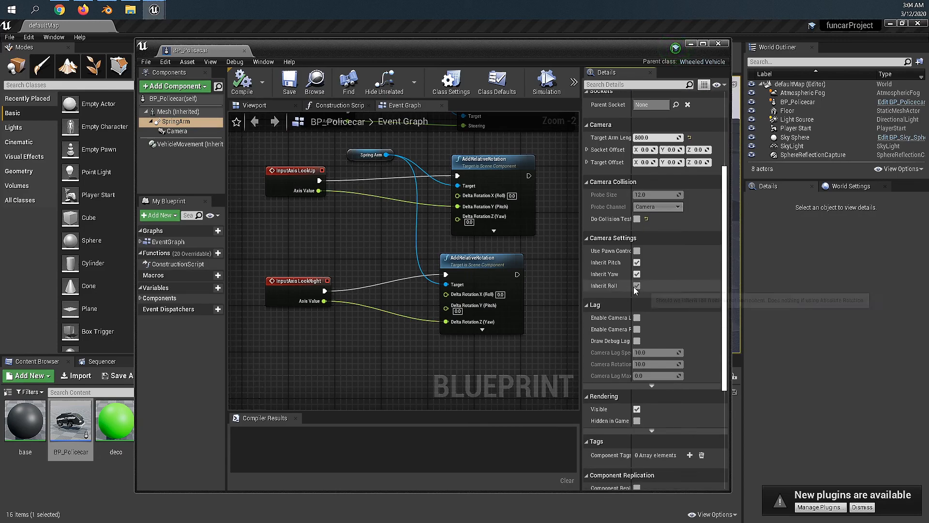
left_click(260, 86)
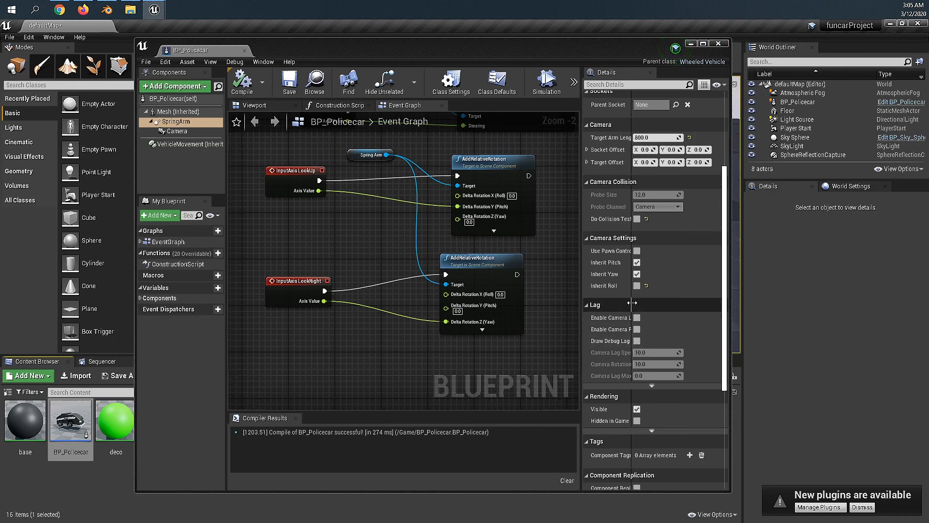
Turn on Enable Camera Lag and Enable Camera Rotation Lag for the SpringArm
left_click_drag(635, 126, 646, 181)
left_click(656, 317)
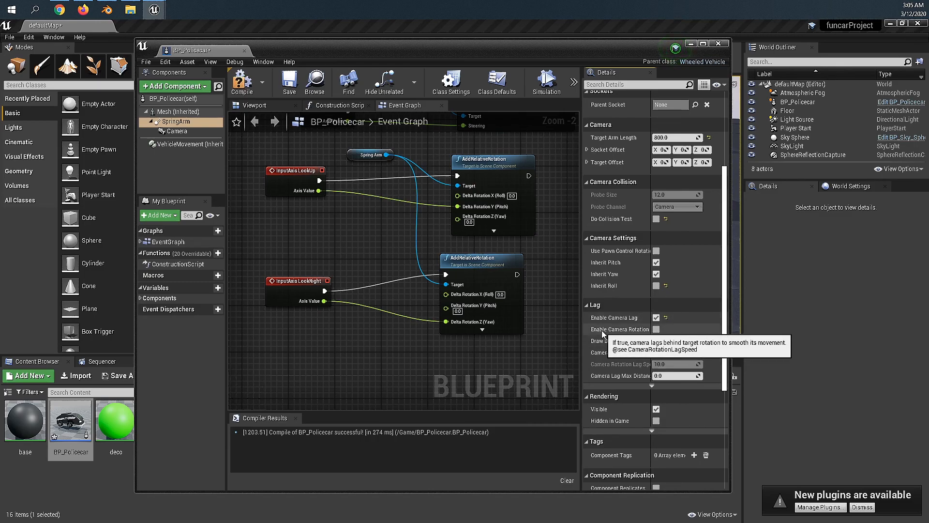
left_click_drag(651, 324, 654, 322)
left_click(659, 330)
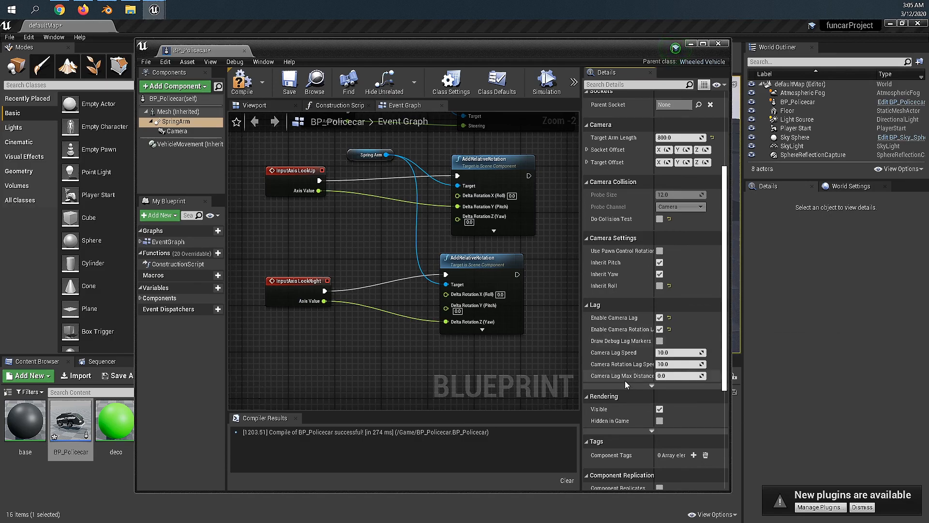
Set Camera Lag Max Distance to 300, Camera Rotation Lag Speed to 3 and Camera Lag Speed to 5, then compile, save and close BP_Policecar
left_click(670, 376)
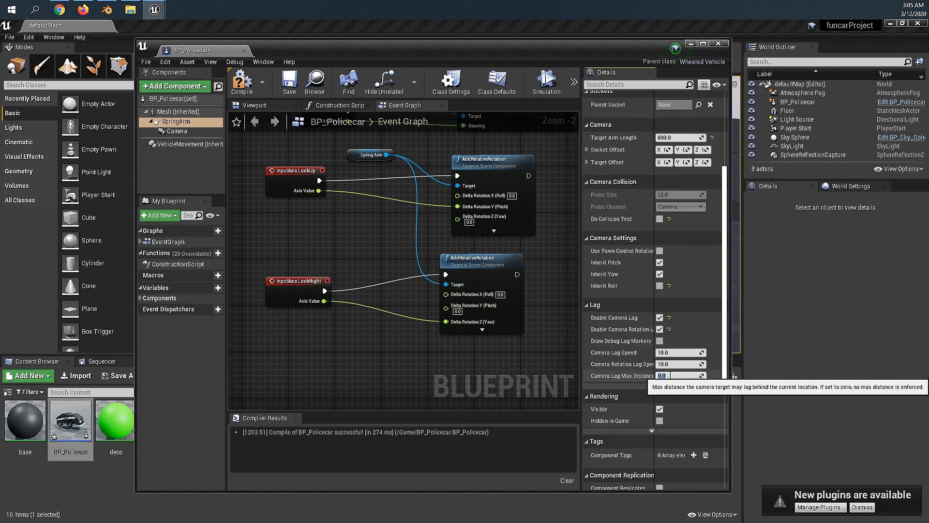
left_click(673, 364)
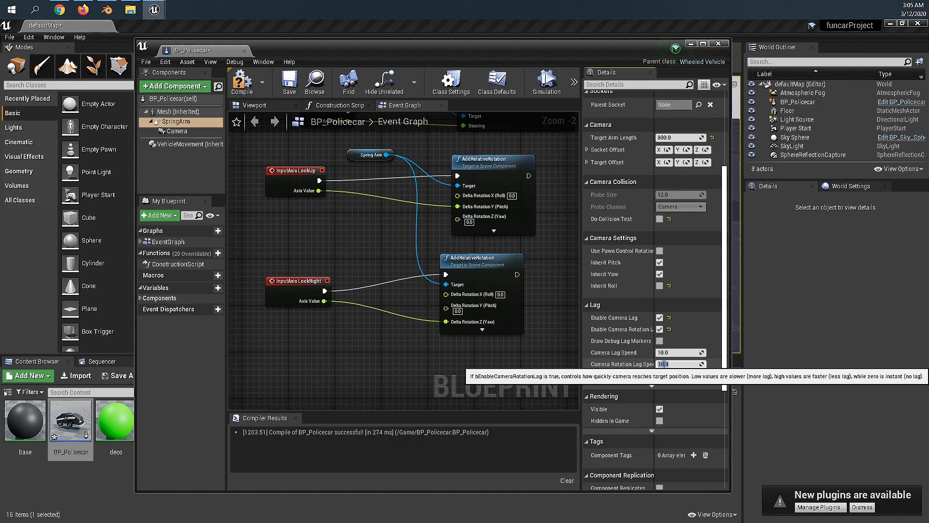
left_click(671, 353)
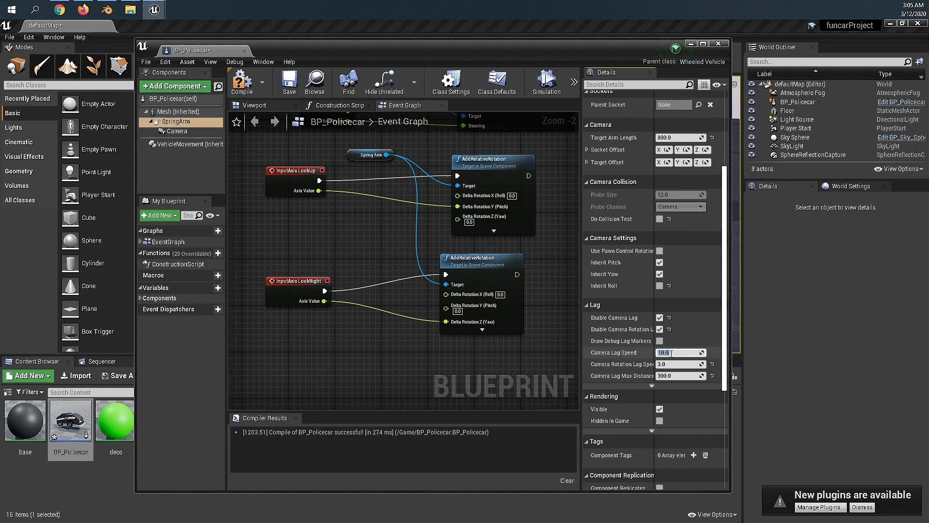
key("Return")
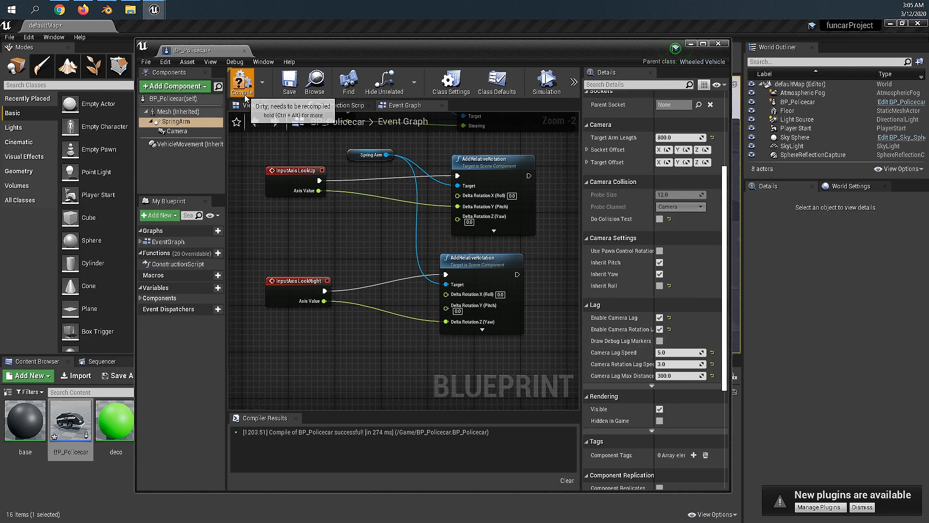
left_click(290, 85)
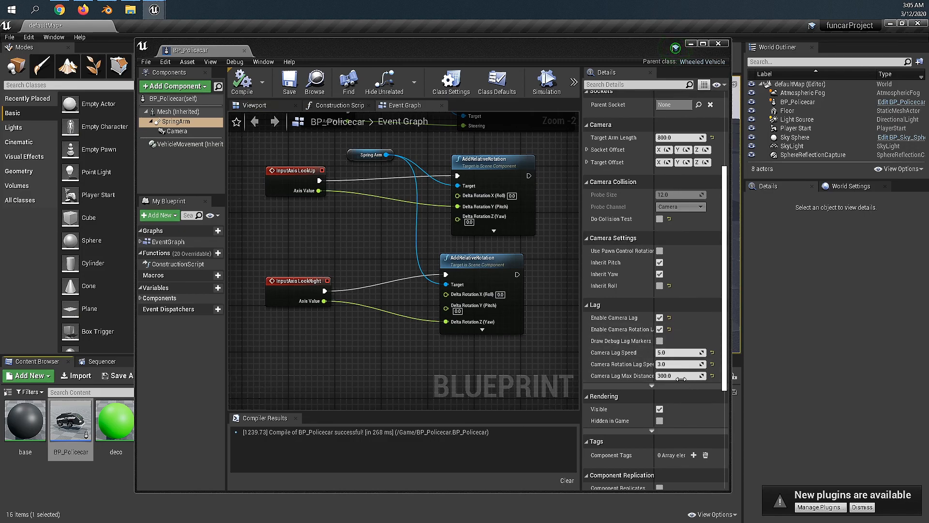
left_click(719, 44)
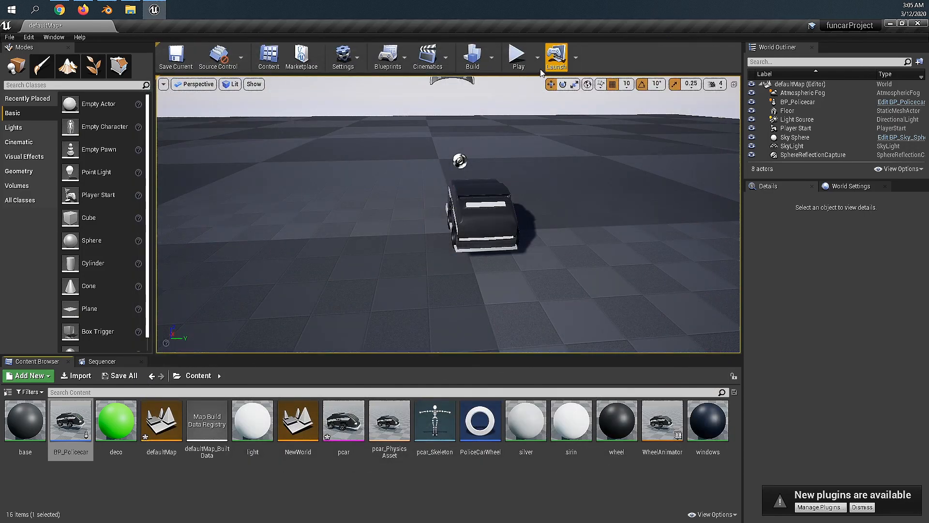
Play the level and drive the police car through alternating turns to test the lagging camera, then stop the simulation
left_click(517, 56)
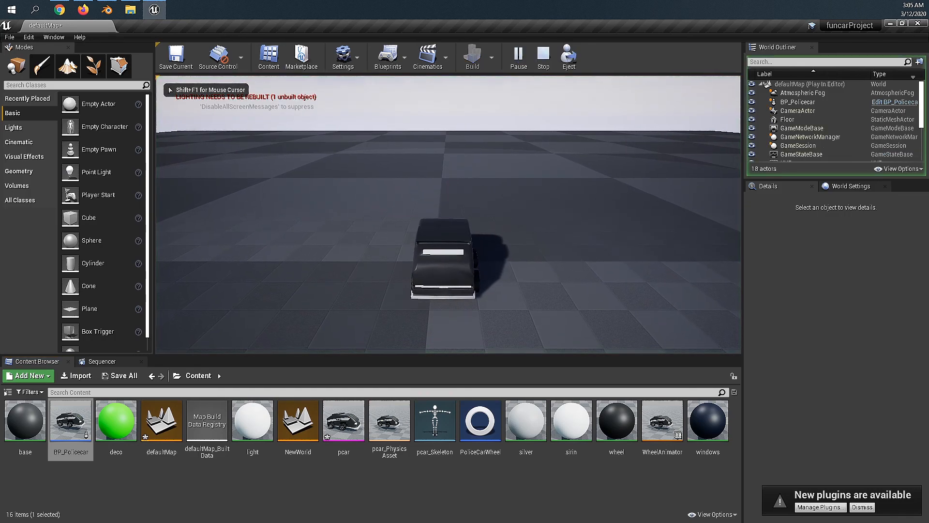
key("w")
key("a")
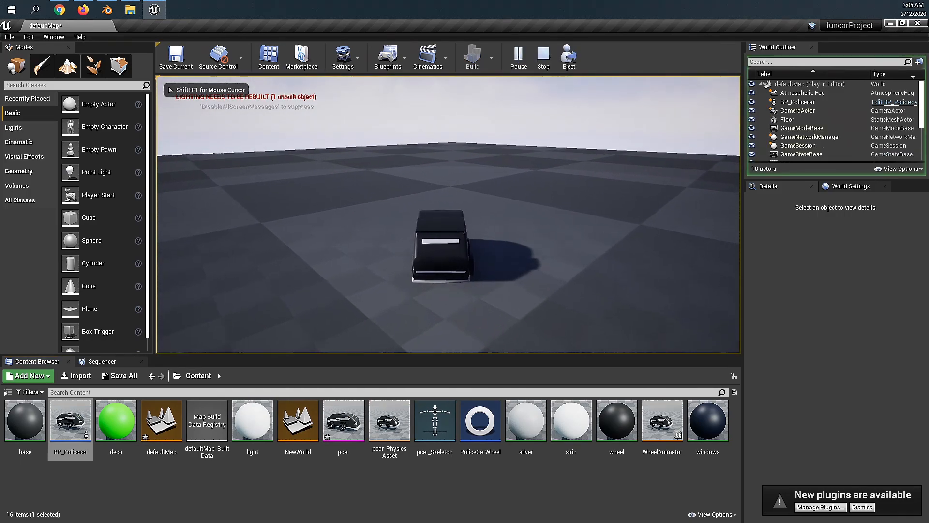
key("d")
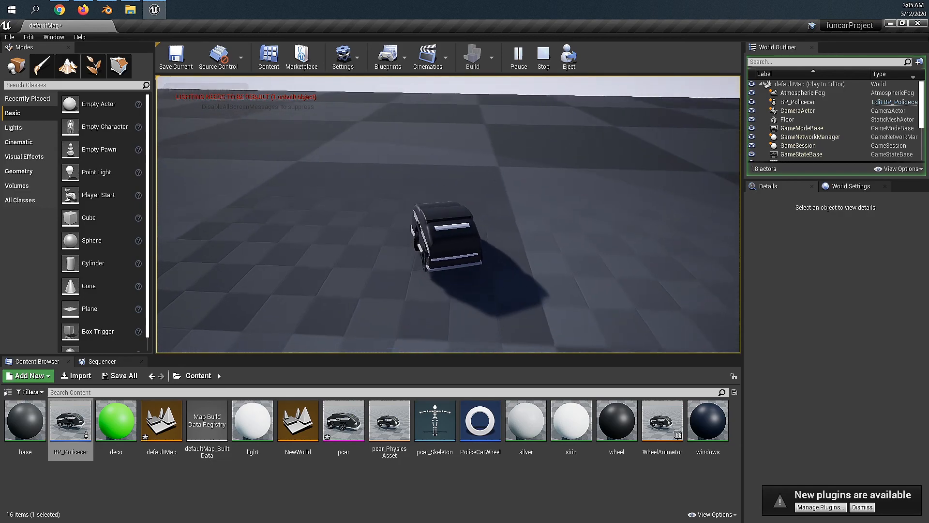
key("d")
key("a")
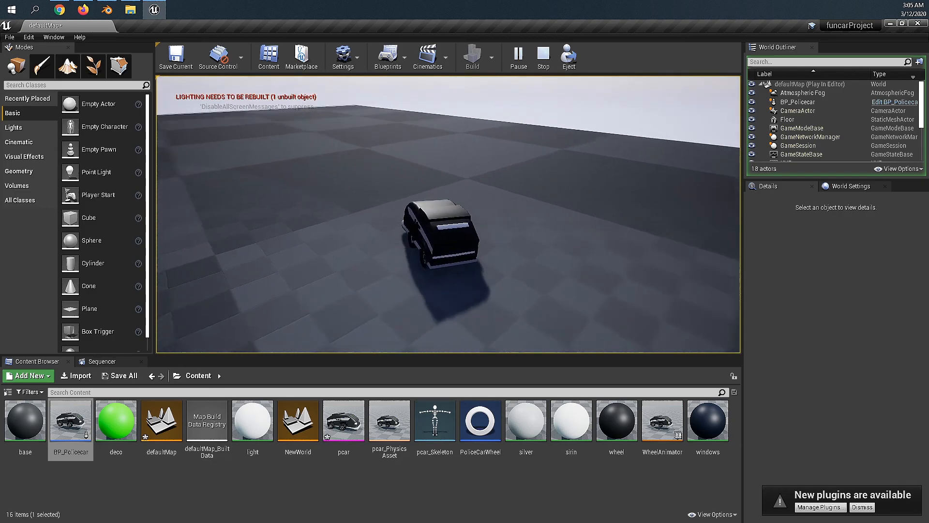
key("a")
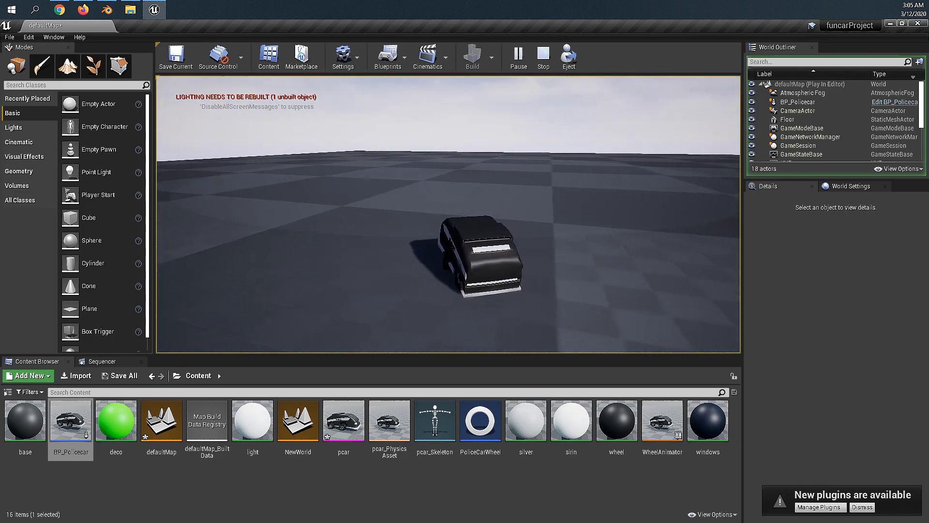
key("d")
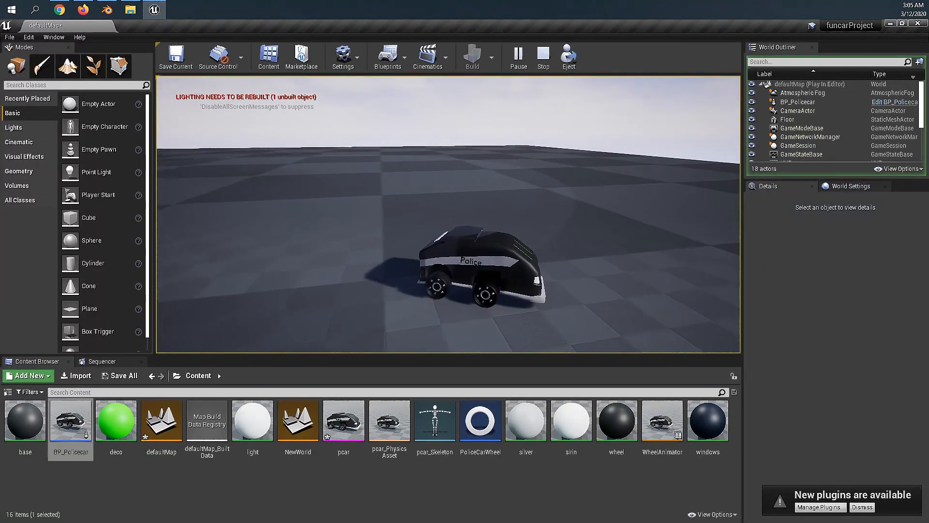
key("d")
key("a")
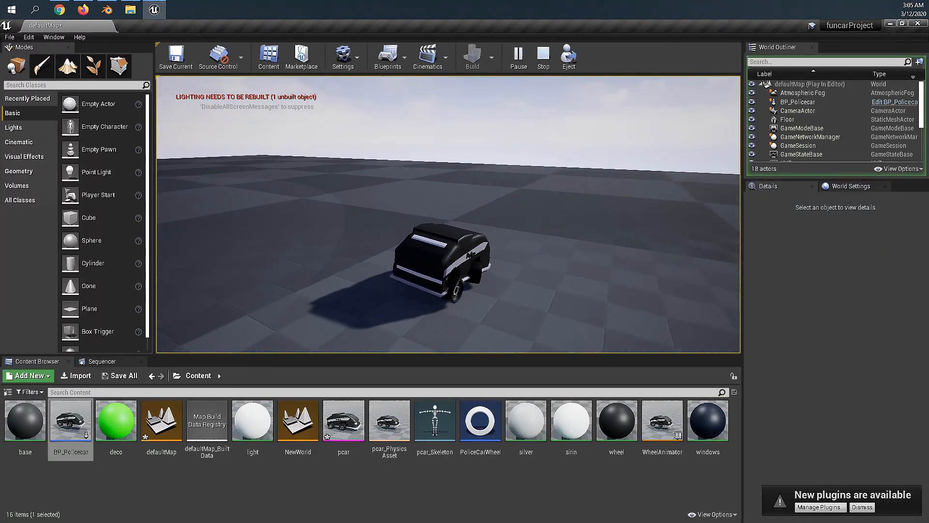
key("a")
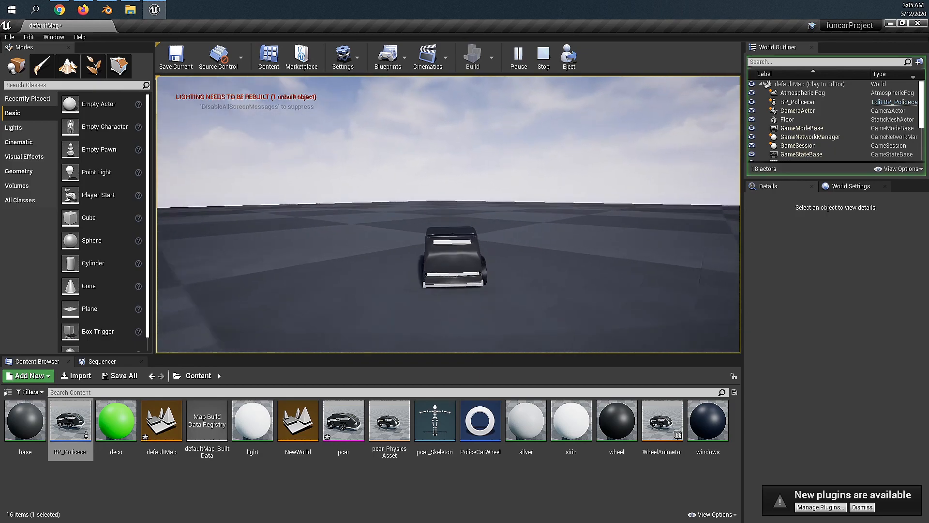
key("a")
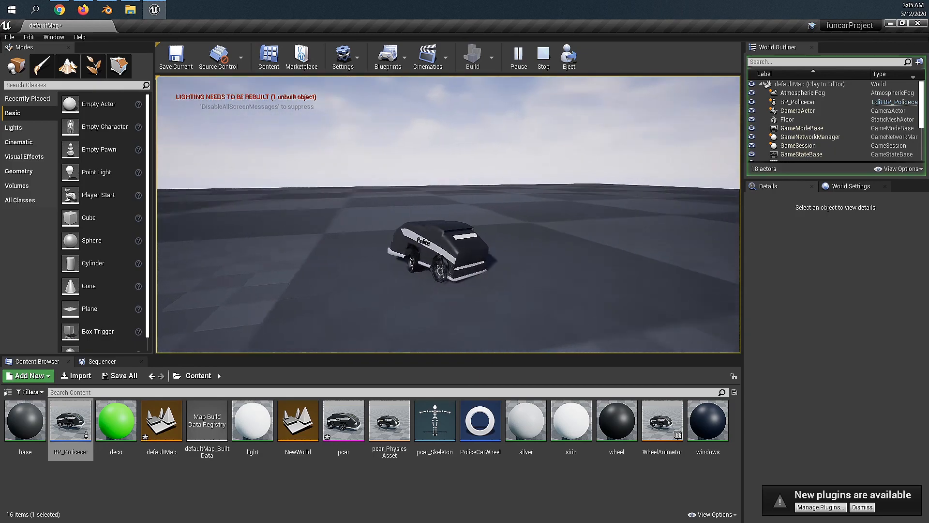
key("d")
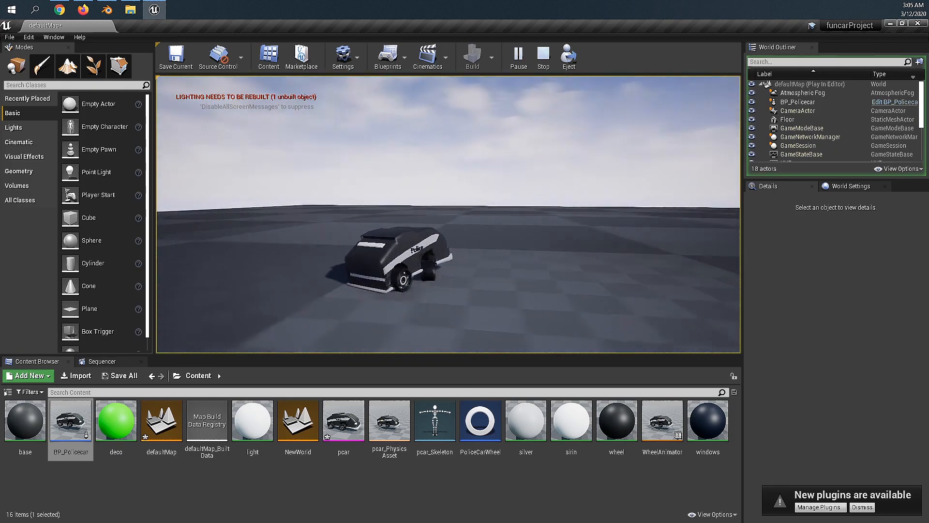
key("a")
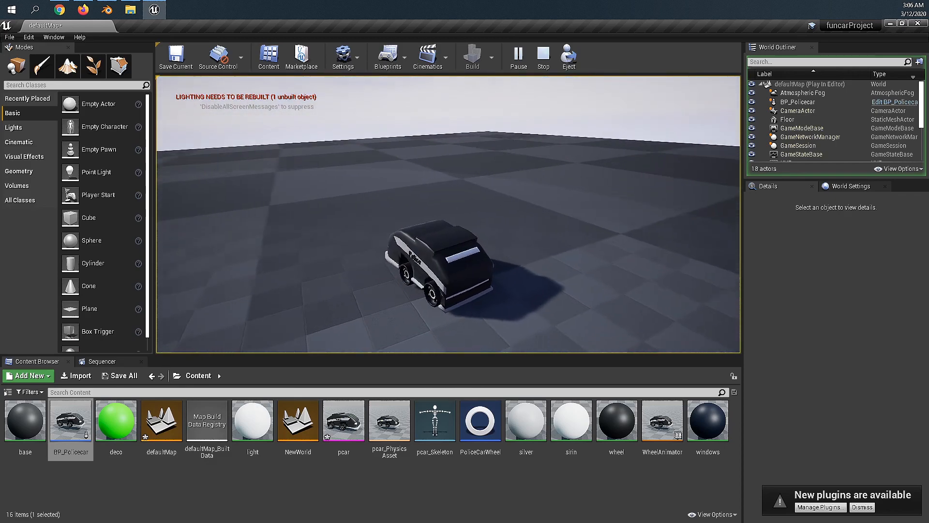
key("Escape")
right_click_drag(367, 197, 566, 193)
key("a")
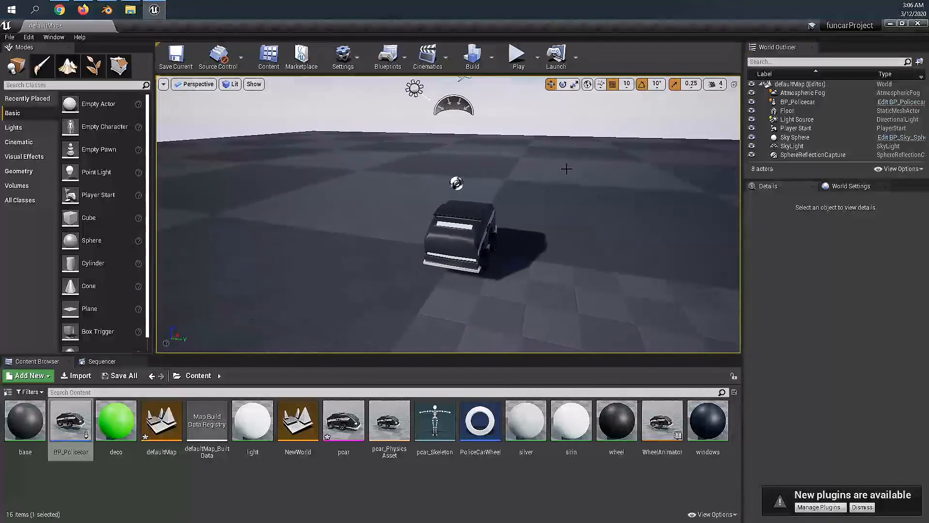
Reopen BP_Policecar, expand the advanced Vehicle Setup properties of its VehicleMovement component, and widen the editor to show full property names
double_click(92, 449)
left_click(183, 144)
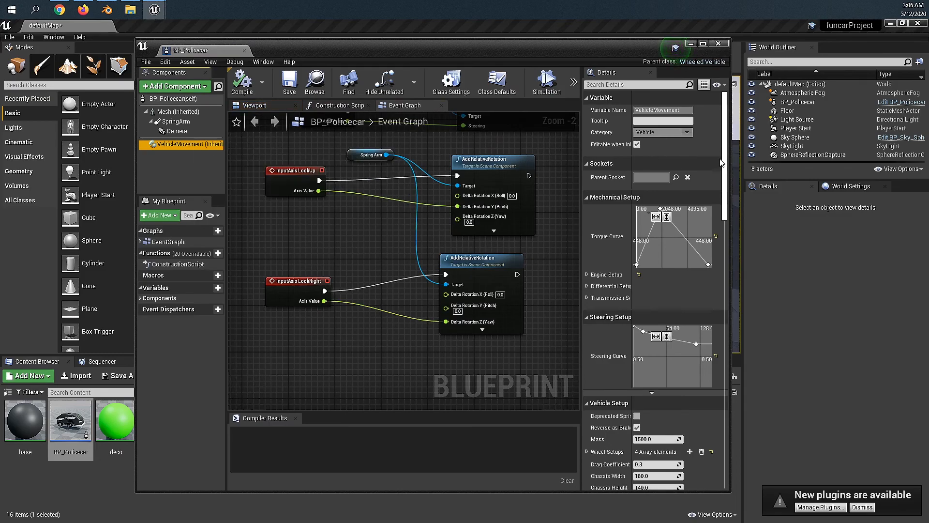
left_click_drag(724, 166, 724, 219)
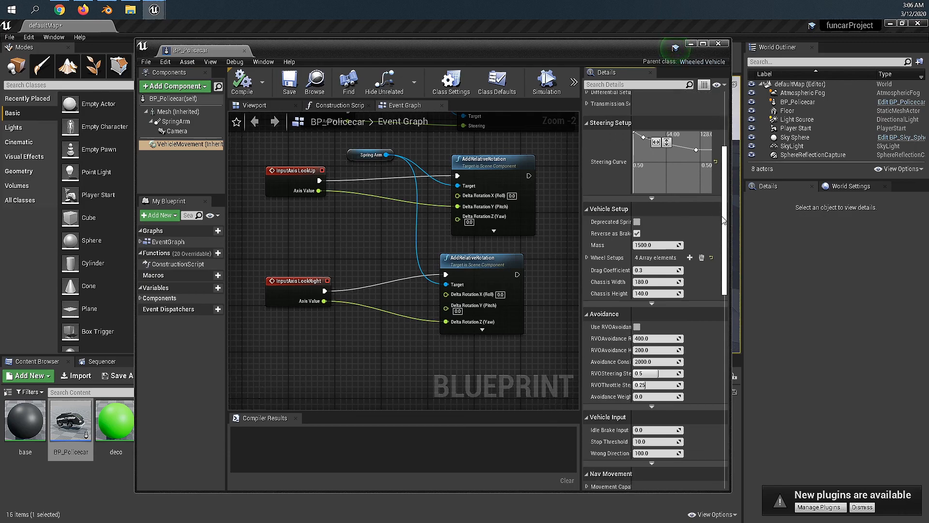
left_click(651, 303)
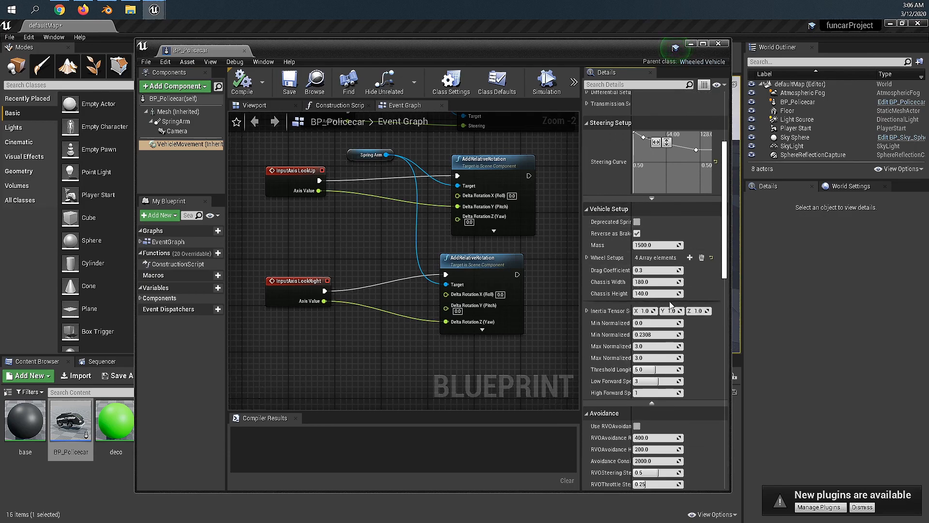
left_click_drag(730, 262, 823, 266)
left_click_drag(708, 317, 721, 314)
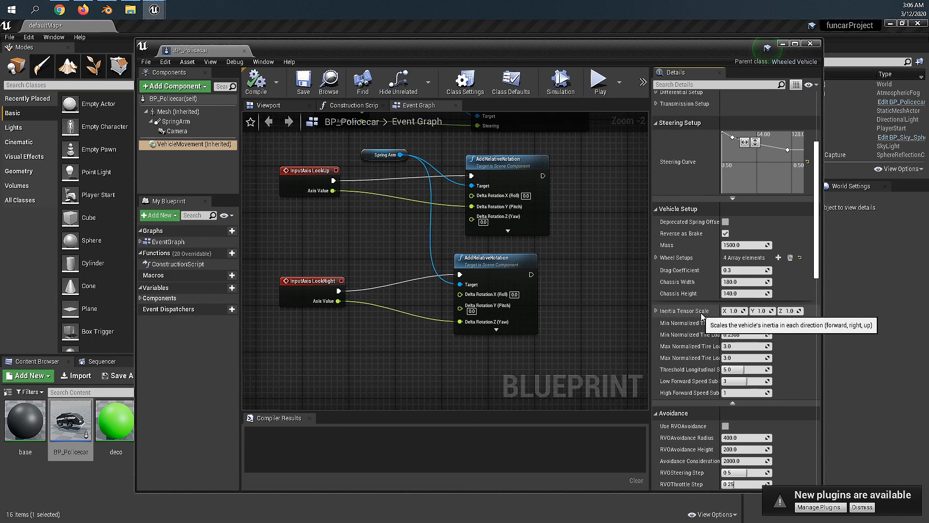
Set the Z value of VehicleMovement's Inertia Tensor Scale to 4, then compile, save and close BP_Policecar
left_click(791, 311)
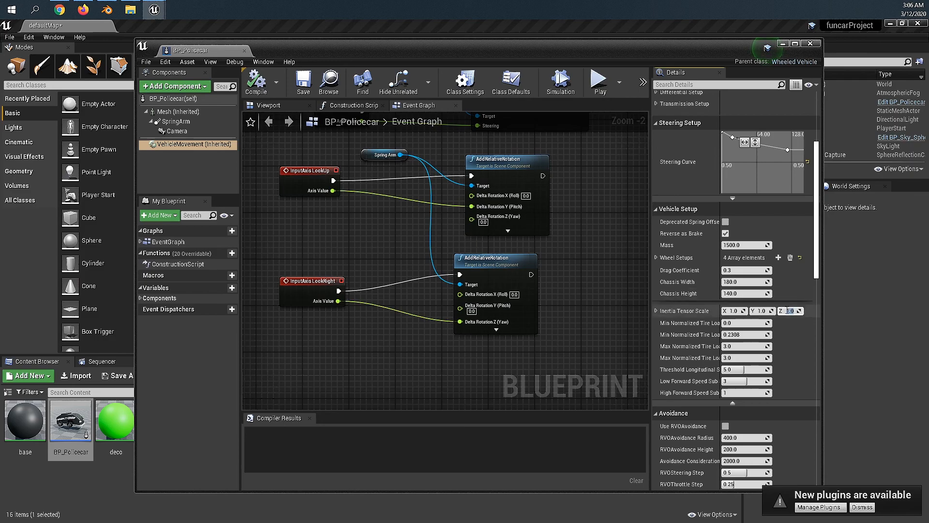
left_click_drag(607, 47, 395, 400)
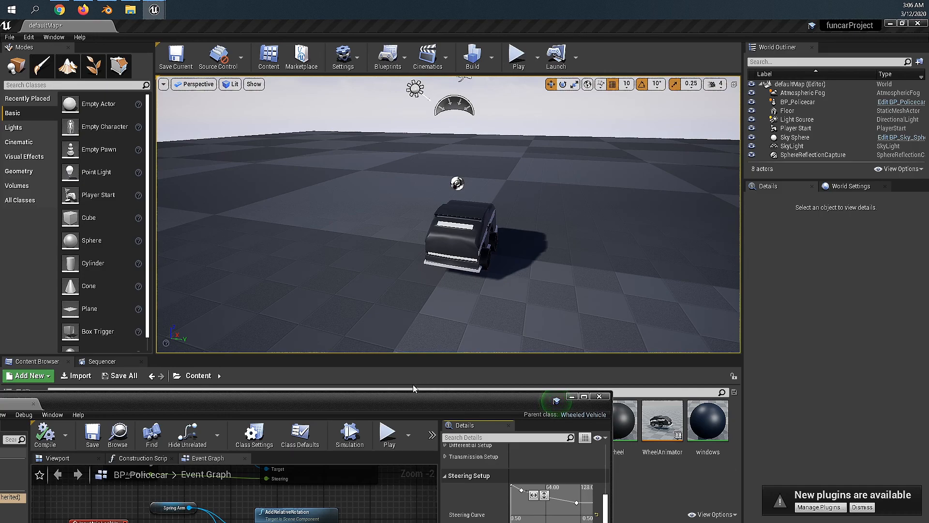
left_click(336, 382)
left_click_drag(313, 406, 431, 57)
left_click(693, 314)
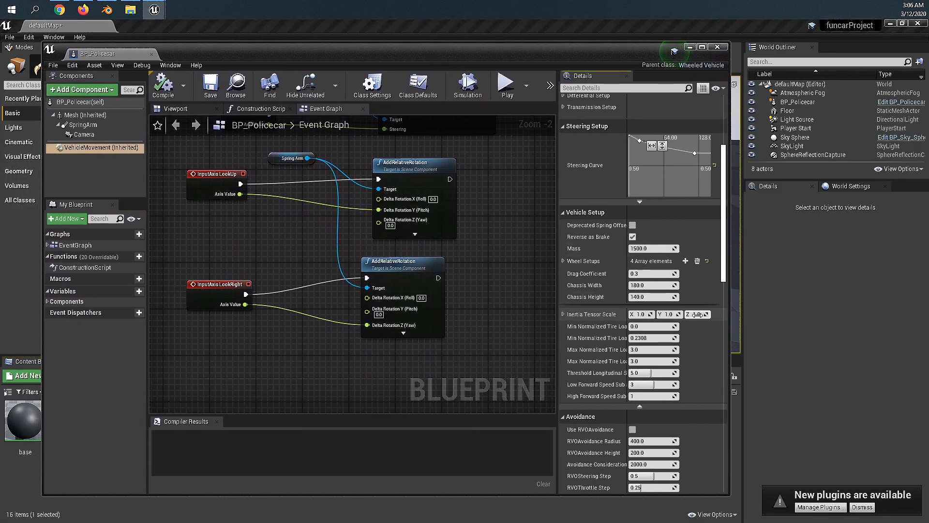
type("4")
key("Return")
left_click(697, 314)
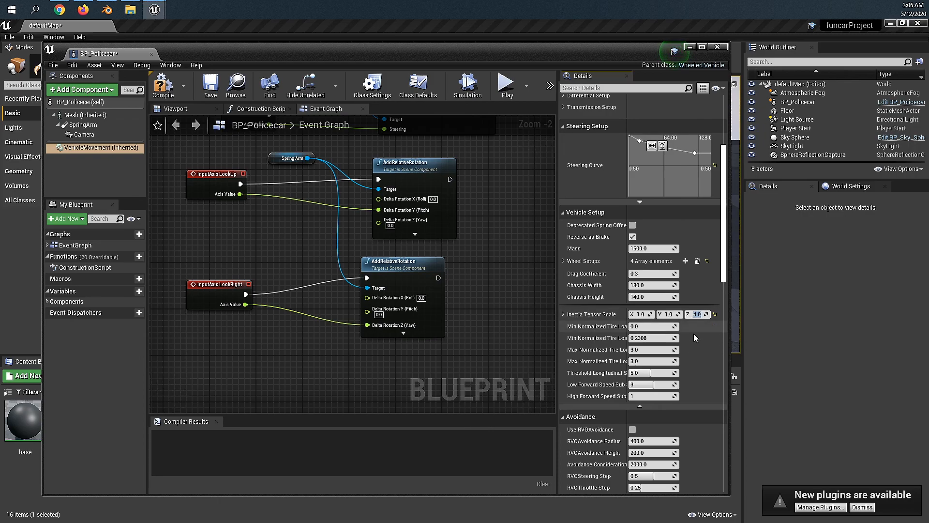
left_click(163, 85)
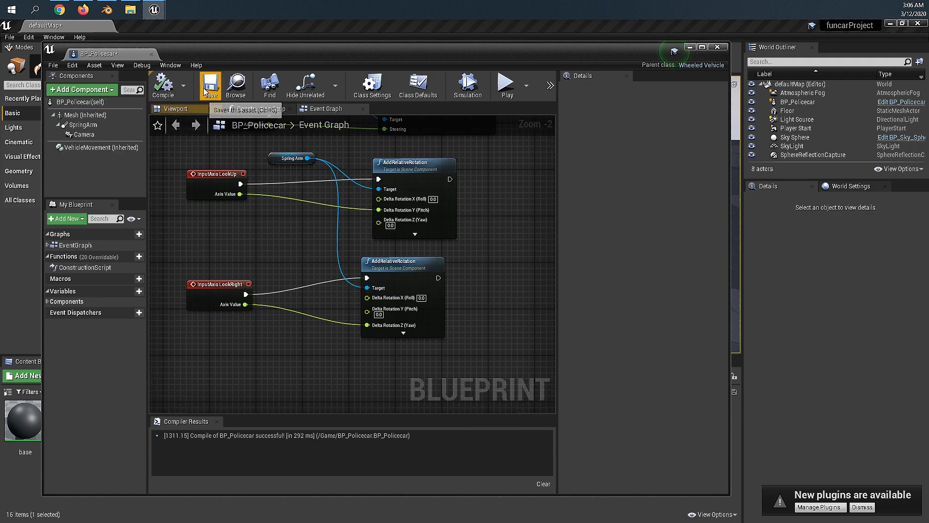
left_click(717, 48)
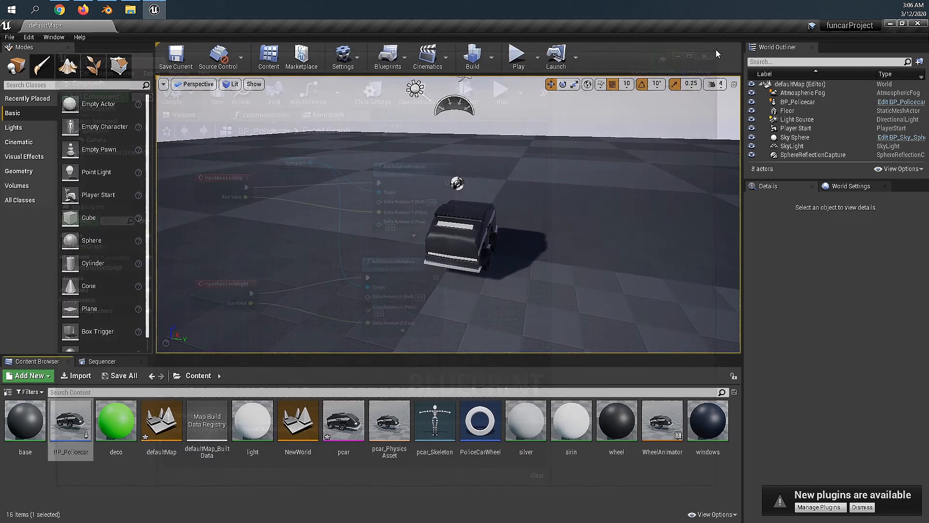
Play the level and drive the police car through alternating turns to test the Inertia Tensor Scale change, then stop the simulation
left_click(519, 56)
left_click(465, 193)
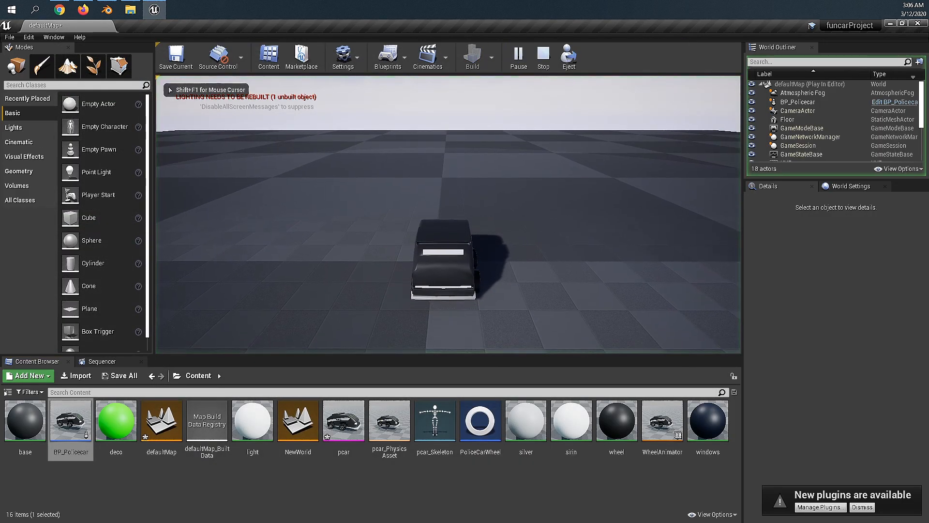
key("w")
key("a")
key("d")
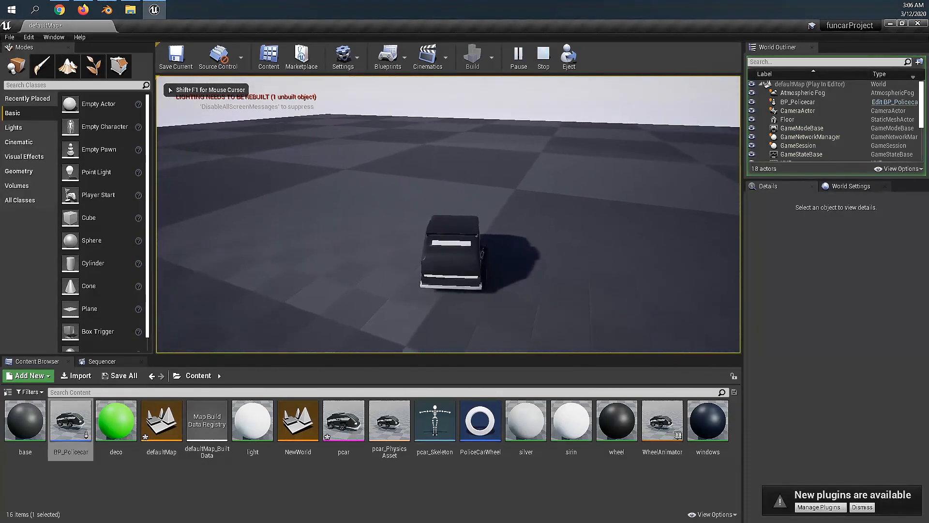
key("a")
key("d")
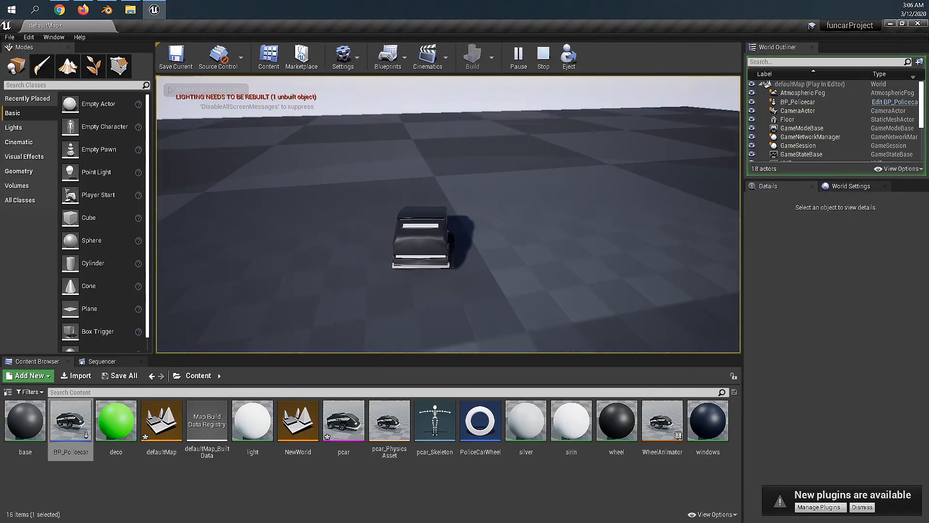
key("a")
key("d")
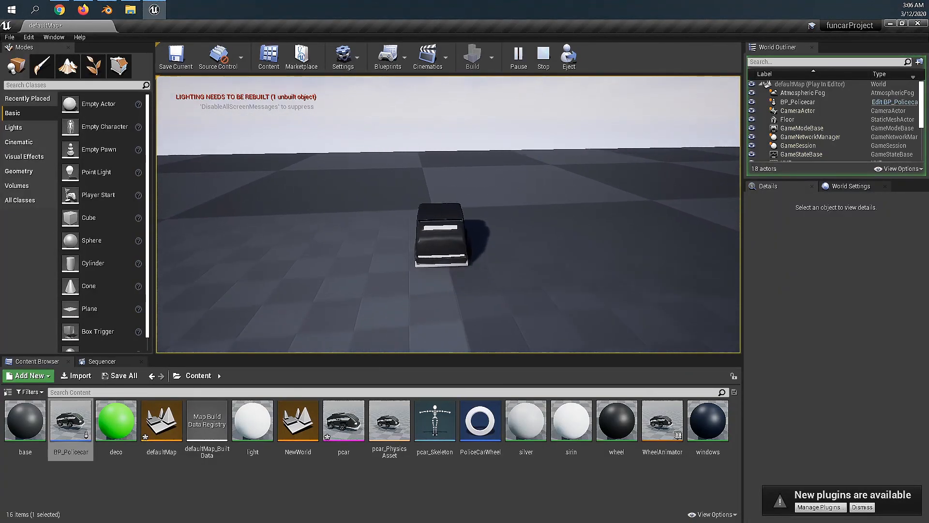
key("d")
key("d")
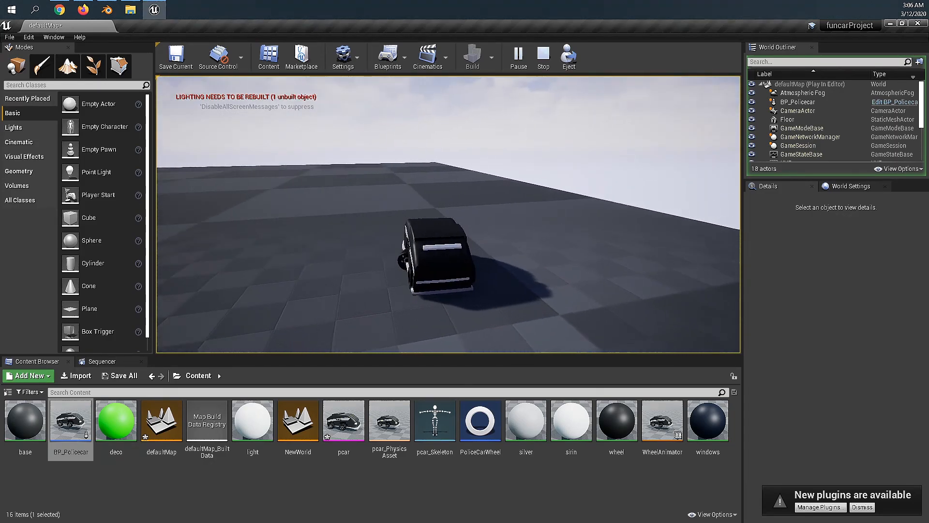
key("a")
key("d")
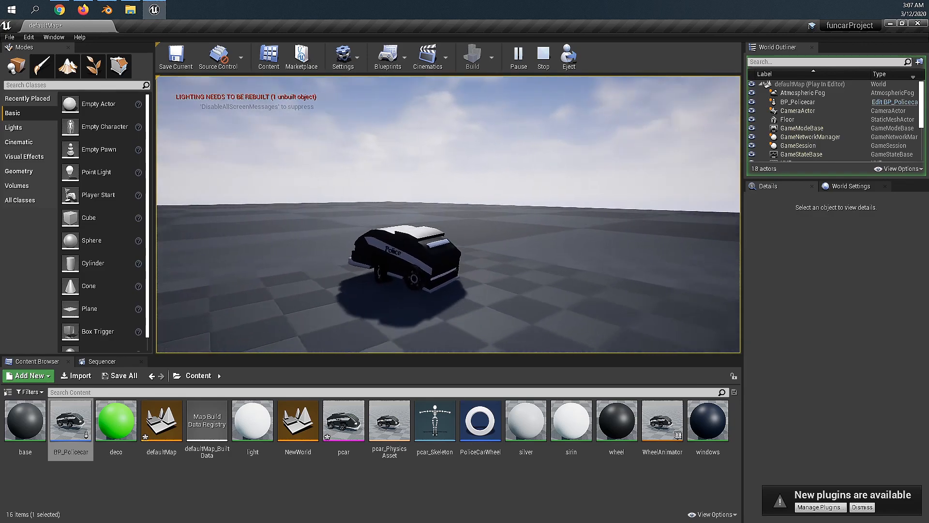
key("d")
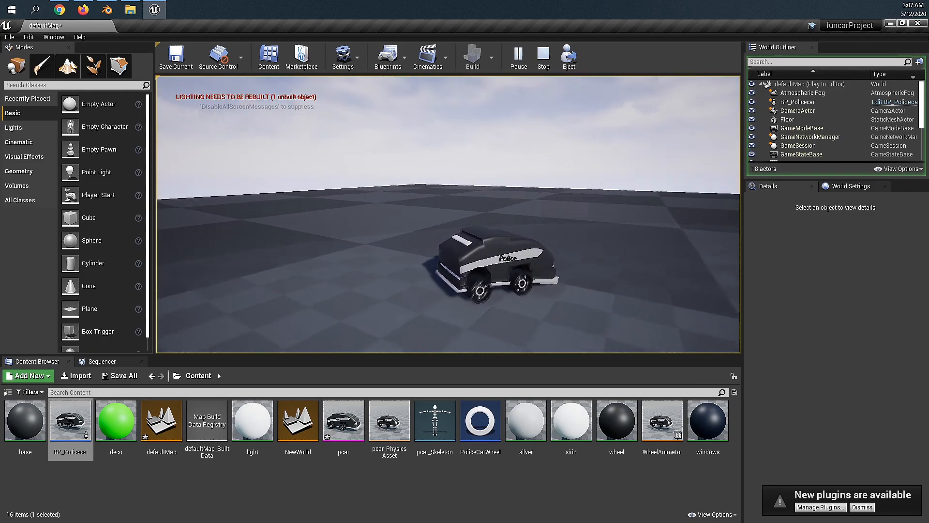
key("Escape")
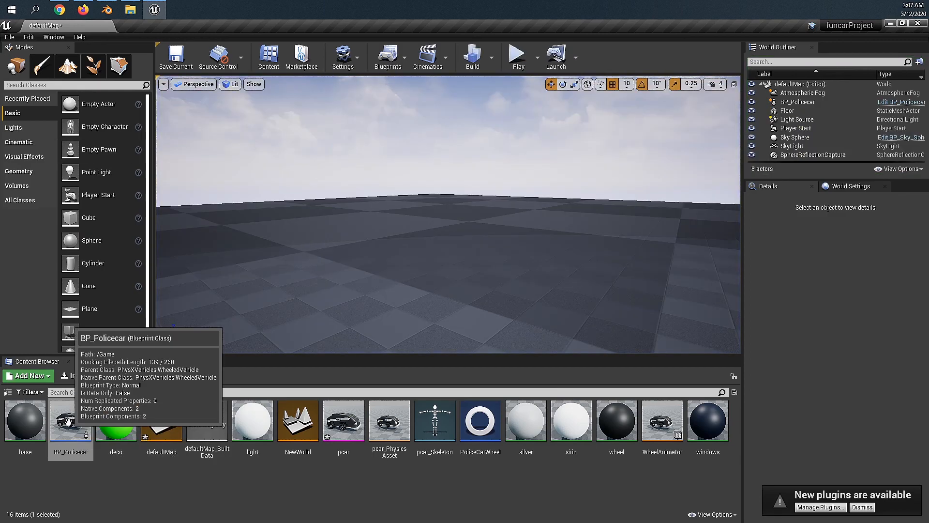
Create a data asset of class TireConfig in the Content folder and name it PoliceCarTireConfig
left_click(549, 467)
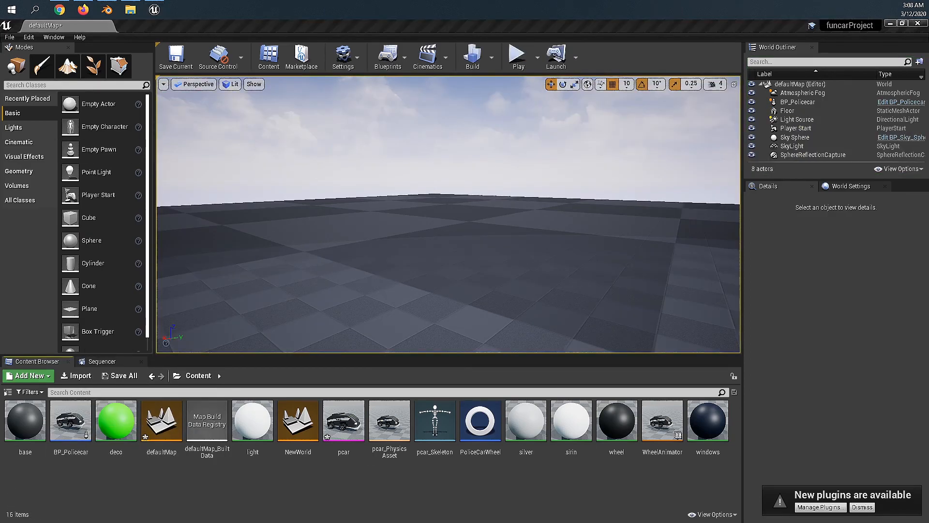
right_click(303, 493)
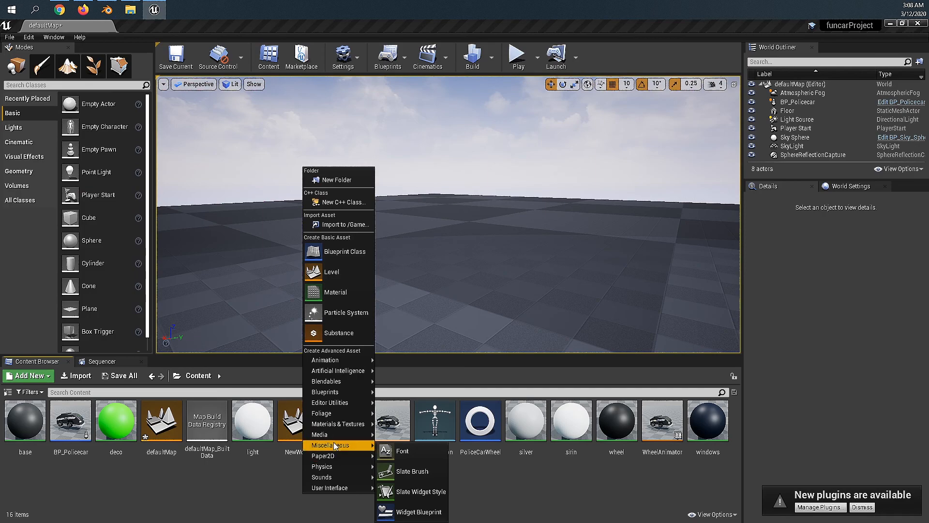
mouse_move(334, 445)
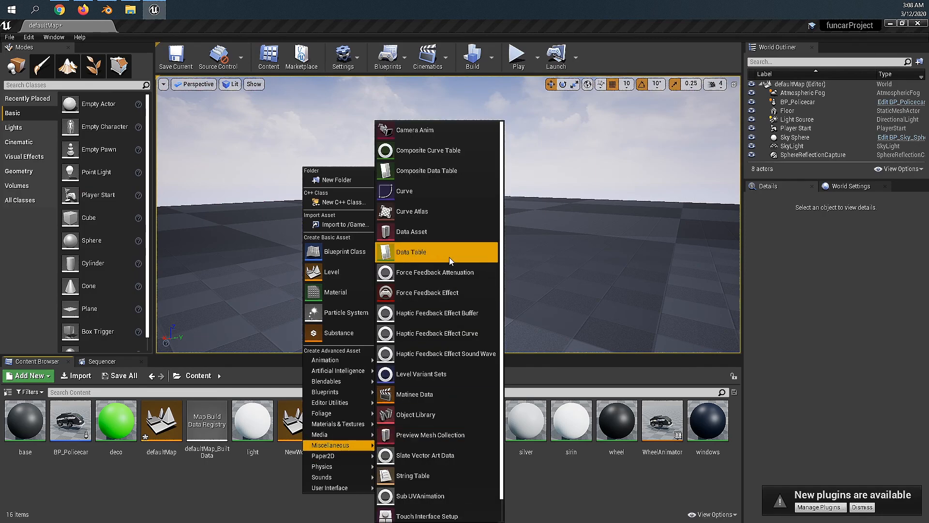
left_click(443, 237)
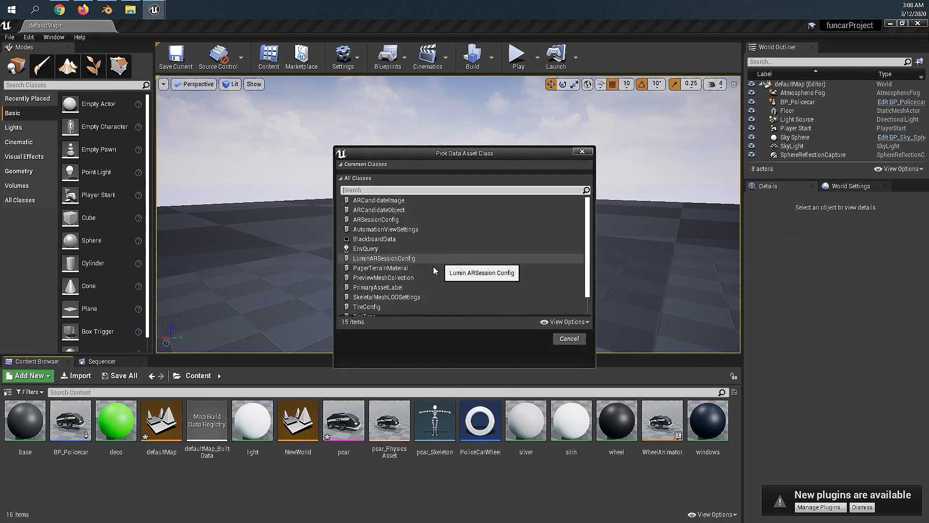
left_click(385, 283)
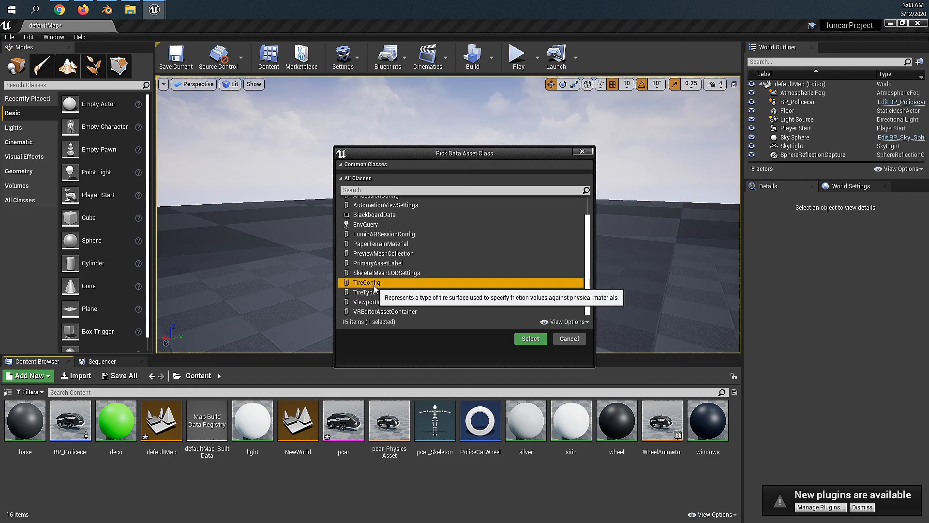
left_click(529, 339)
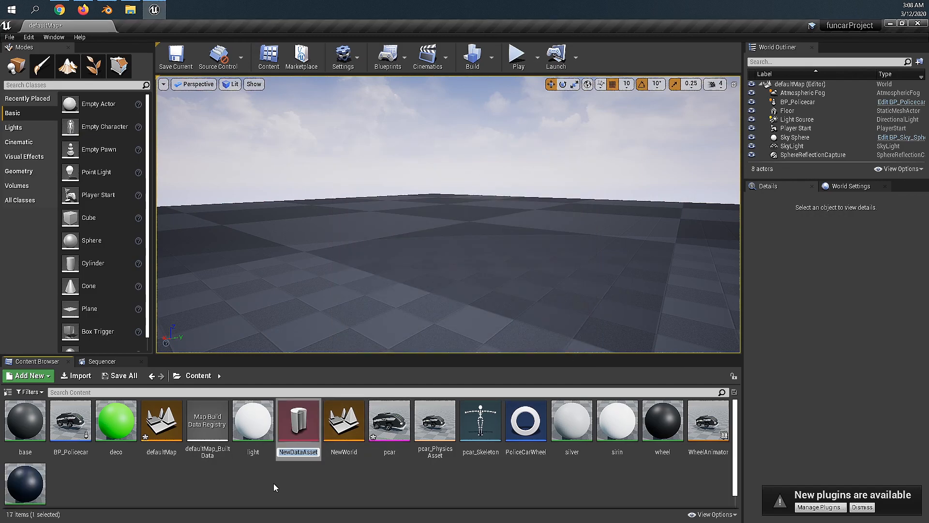
type("PoliceCa")
type("rTireConfig")
key("Return")
Set the Friction Scale of PoliceCarTireConfig to 35, then save and close the asset
double_click(481, 415)
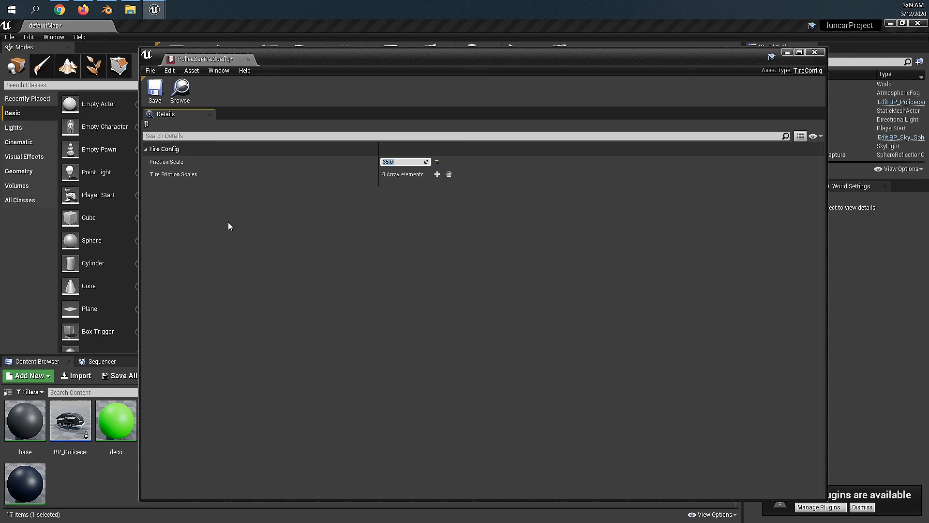
left_click(155, 89)
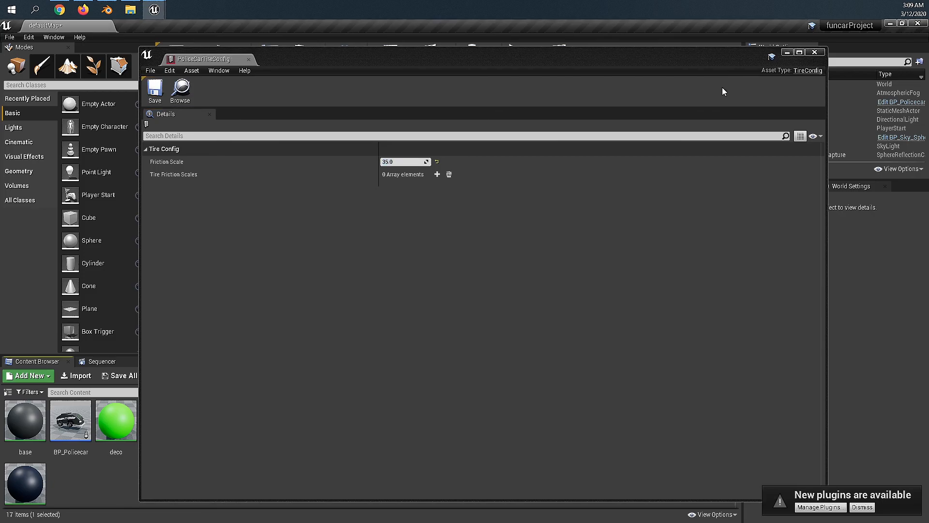
left_click(814, 51)
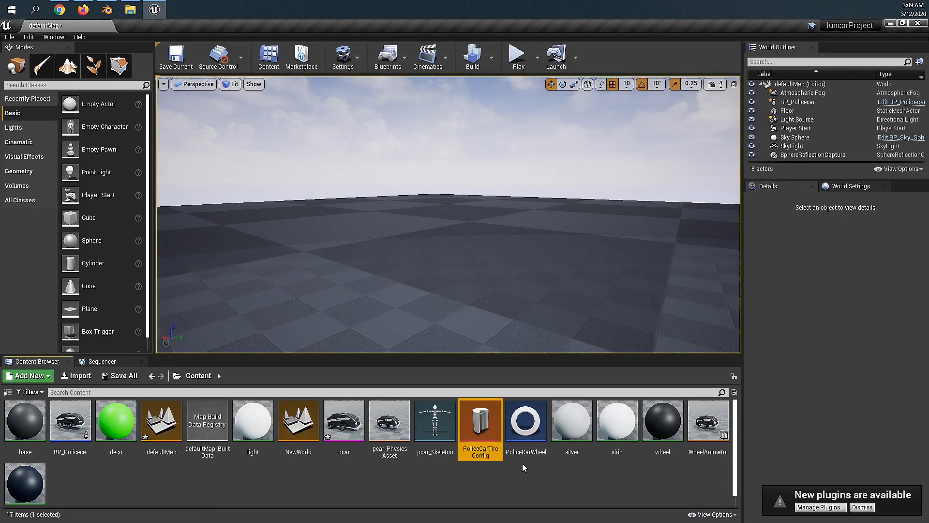
Assign PoliceCarTireConfig as the Tire Config of PoliceCarWheel, then compile, save and close the wheel blueprint
double_click(525, 436)
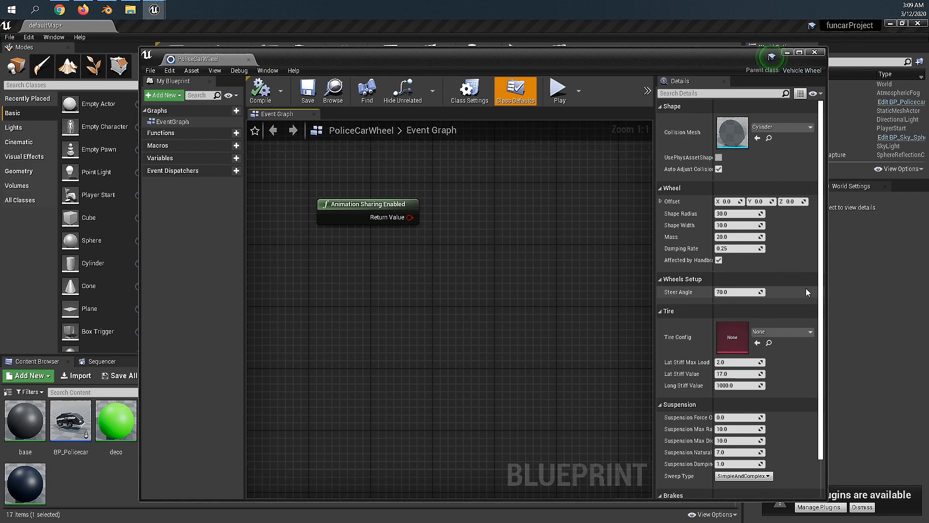
left_click(800, 331)
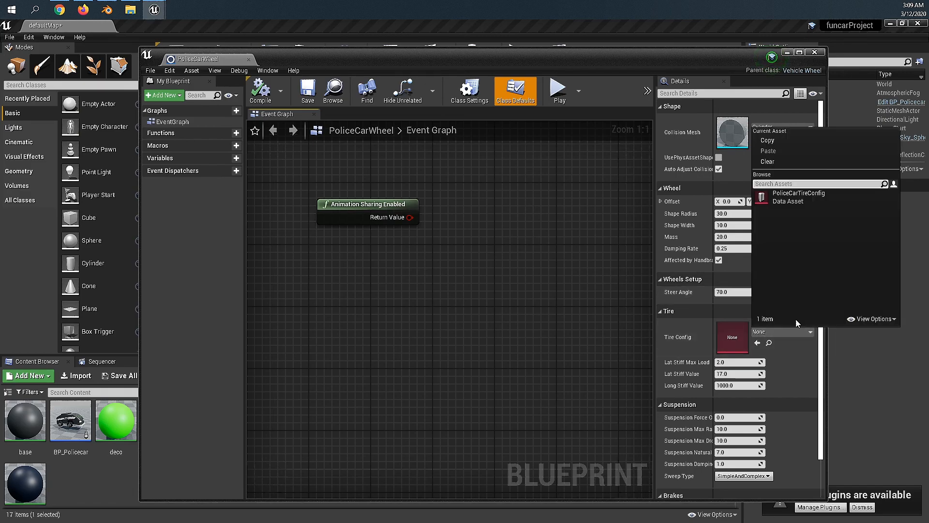
left_click(781, 204)
left_click(261, 92)
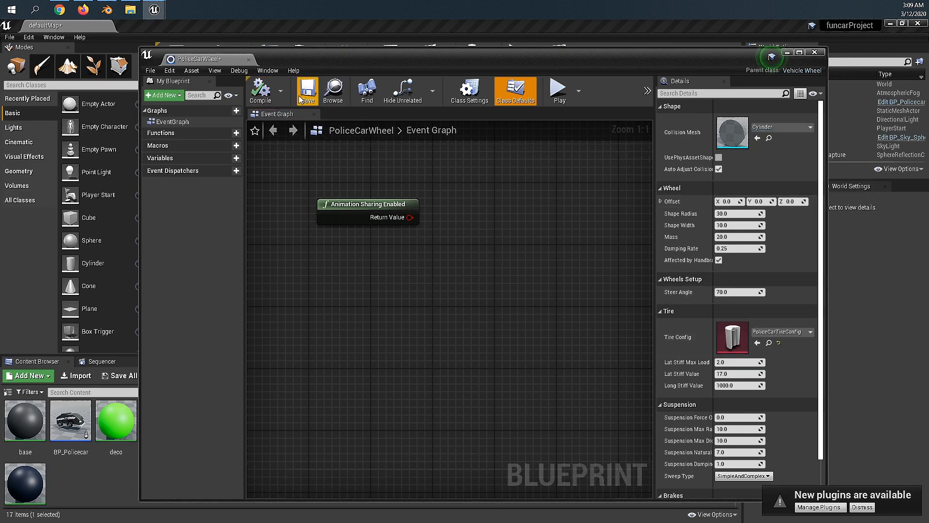
left_click(814, 52)
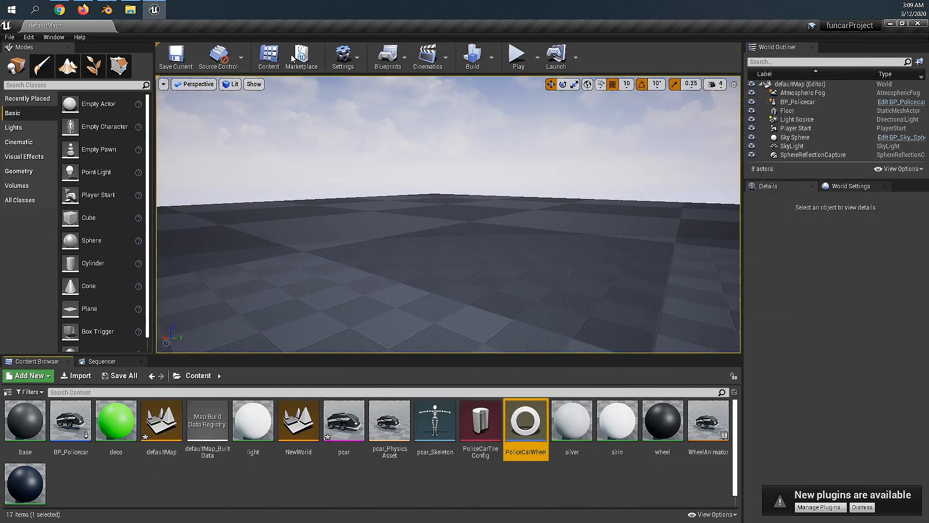
Play the level to test the police car's grip with the tire config, then stop the simulation
left_click(525, 59)
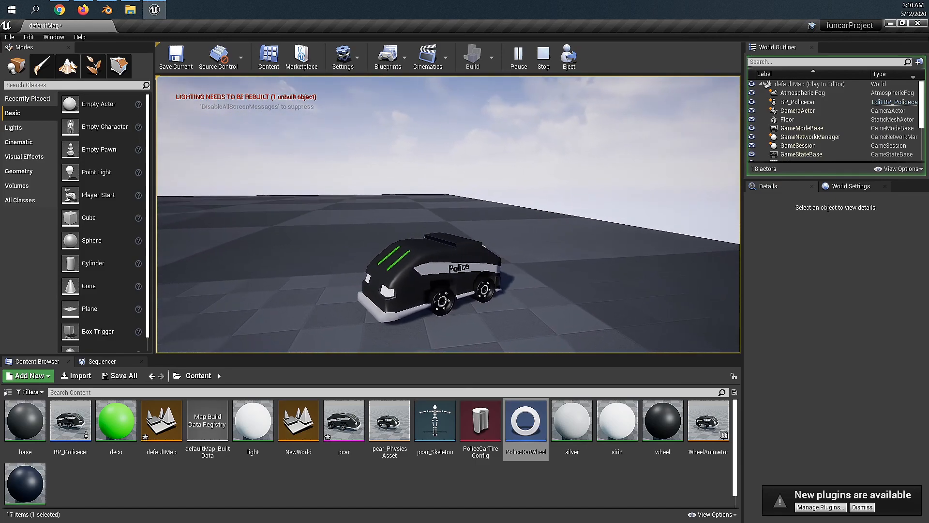
key("Escape")
In BP_Policecar, find VehicleMovement's engine Max RPM by searching for "rpm", set it to 3500, then compile and save
left_click(71, 421)
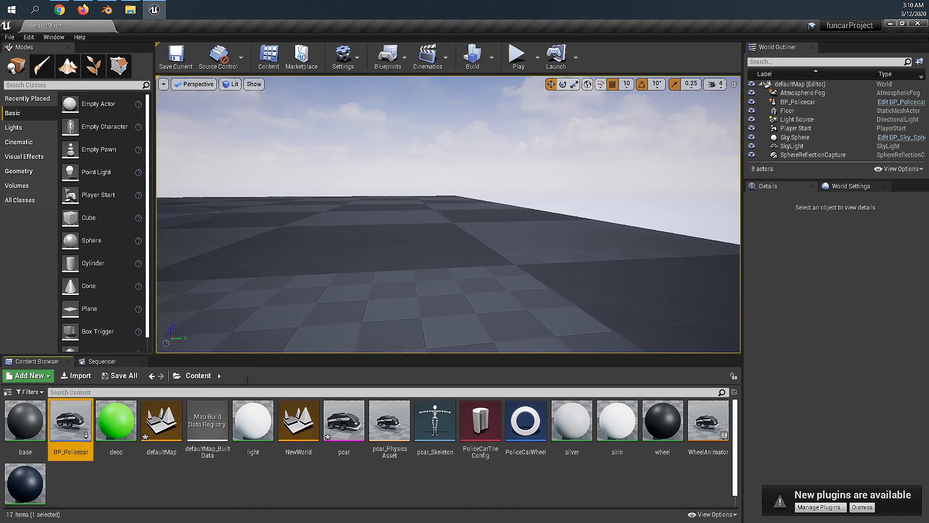
double_click(63, 411)
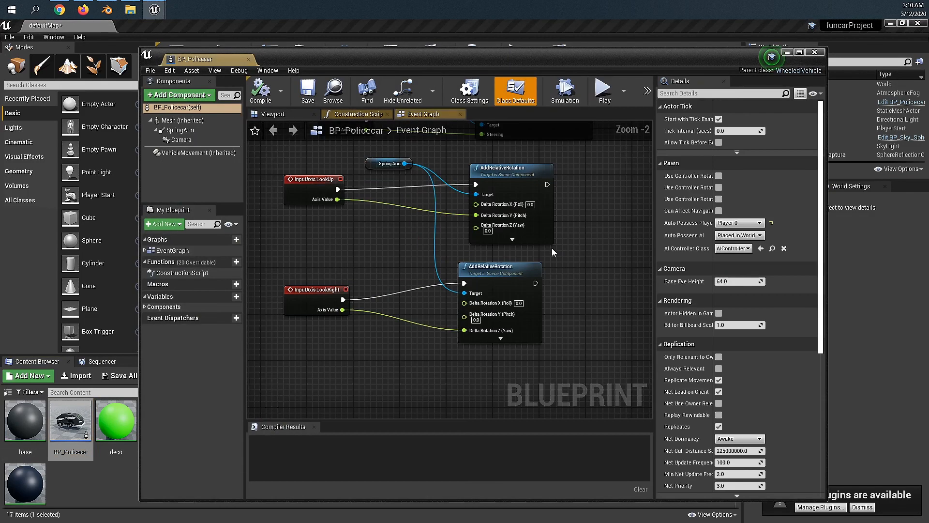
left_click(198, 153)
left_click(731, 93)
type("rpm")
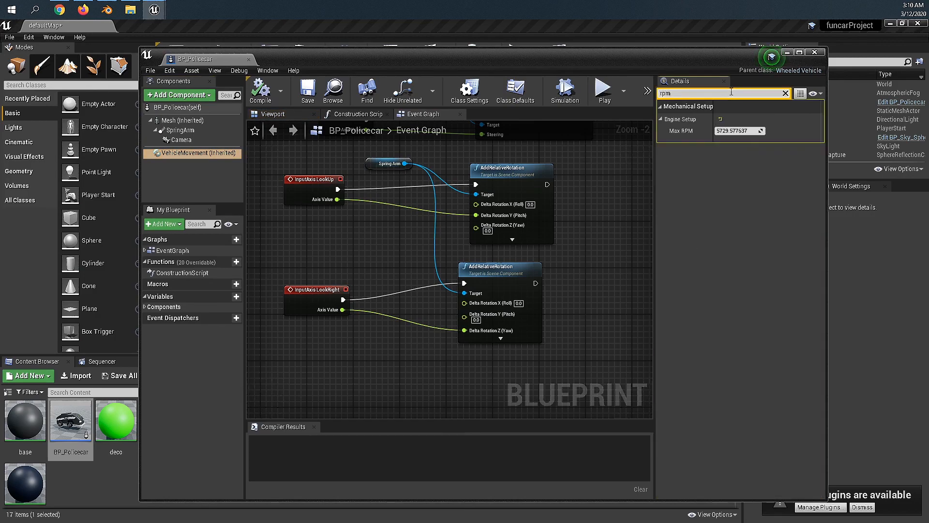
left_click(732, 129)
type("3500")
key("Return")
left_click(288, 95)
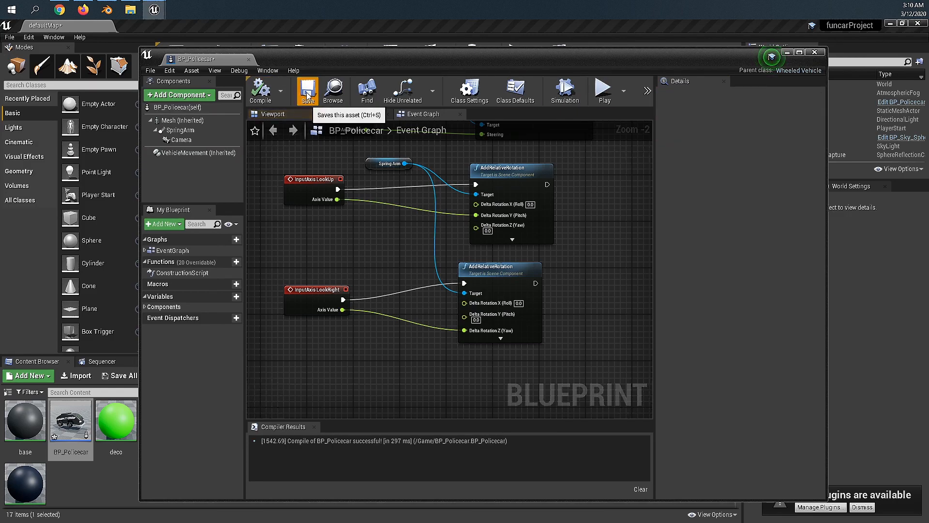
Set VehicleMovement's Differential Type to Limited Slip Front Drive, then compile, save and close BP_Policecar
left_click(183, 154)
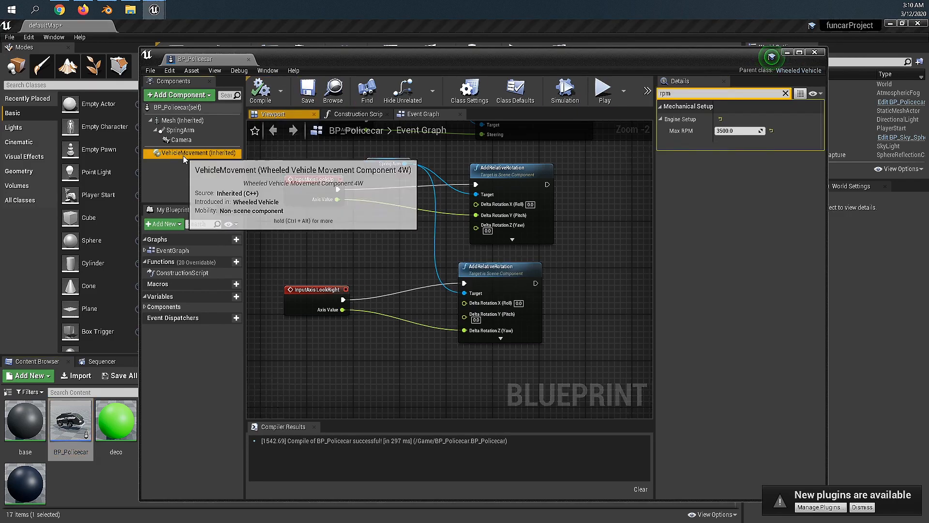
left_click(785, 92)
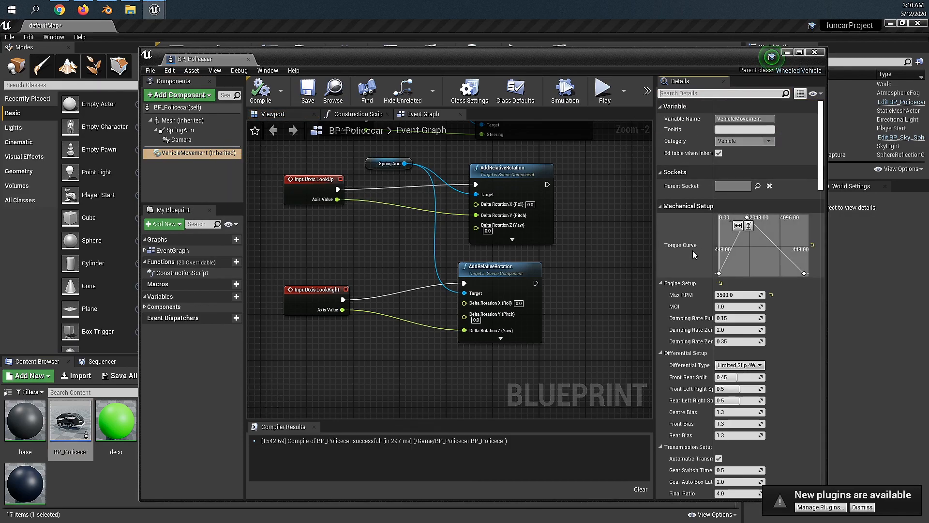
left_click(739, 364)
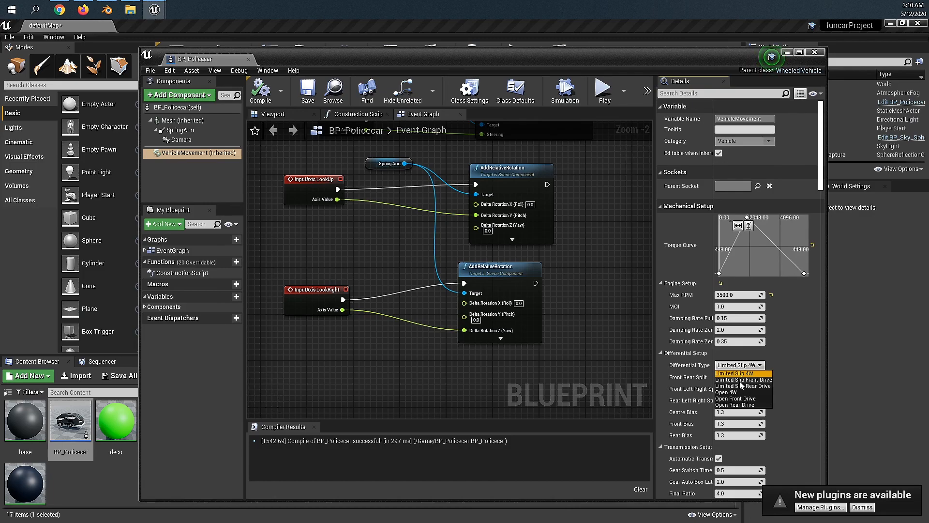
left_click(740, 380)
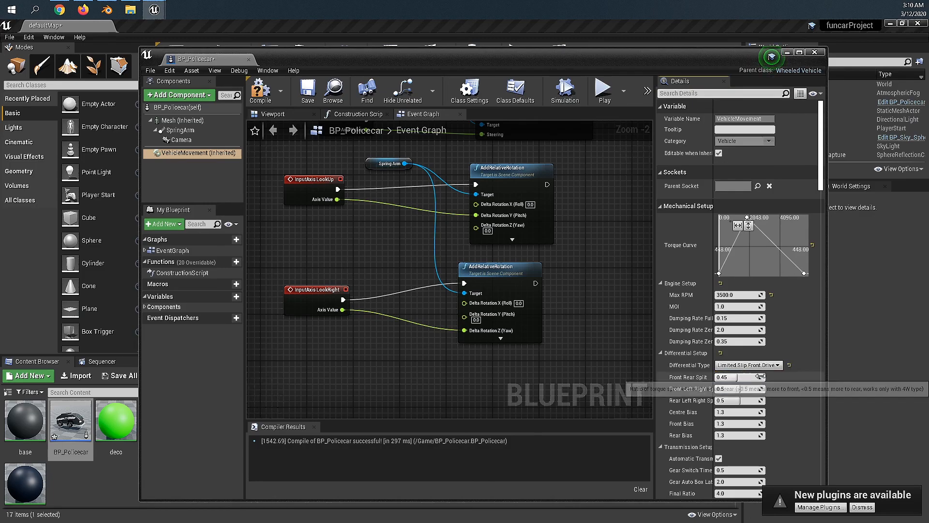
left_click(269, 98)
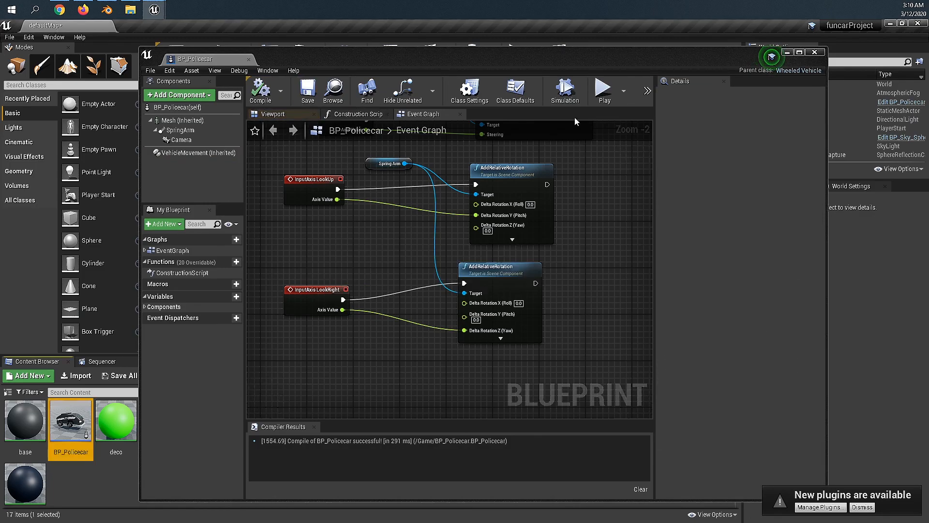
left_click(815, 53)
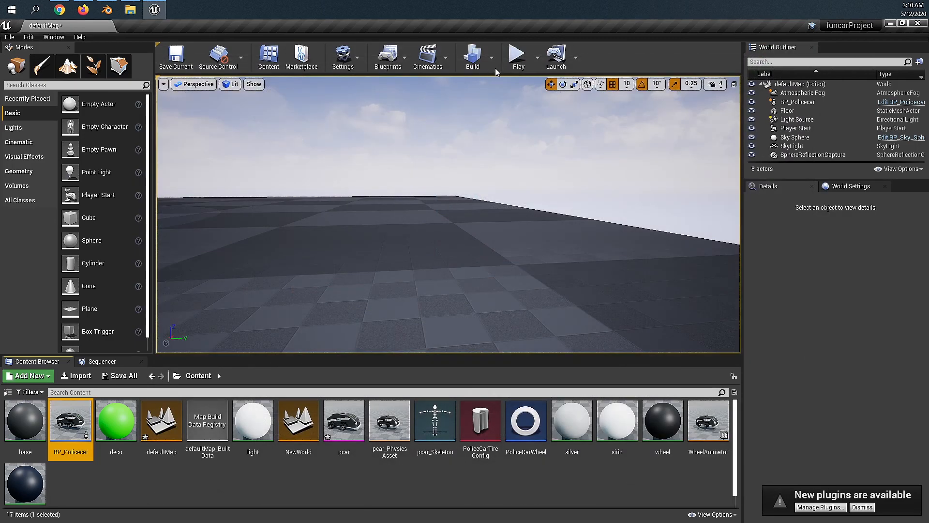
Play the level to test the police car with the front-drive differential, then stop the simulation
left_click(517, 56)
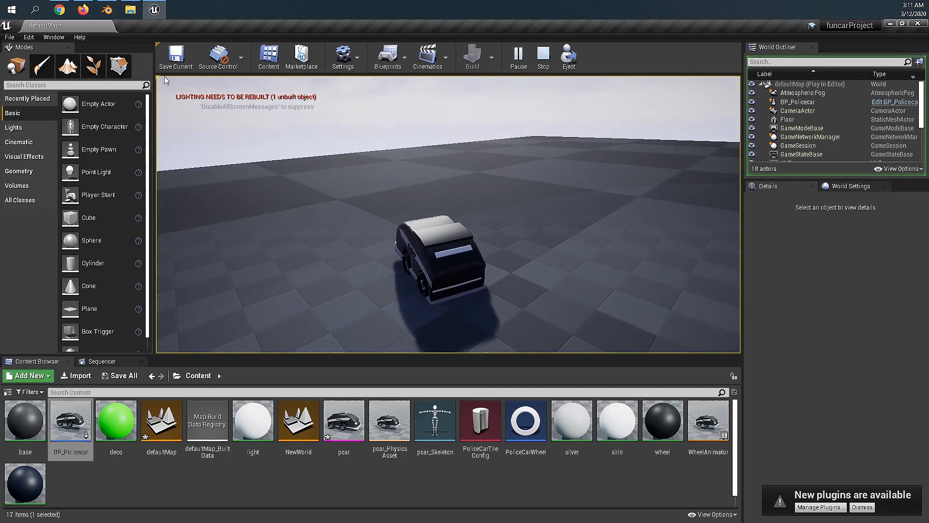
key("Escape")
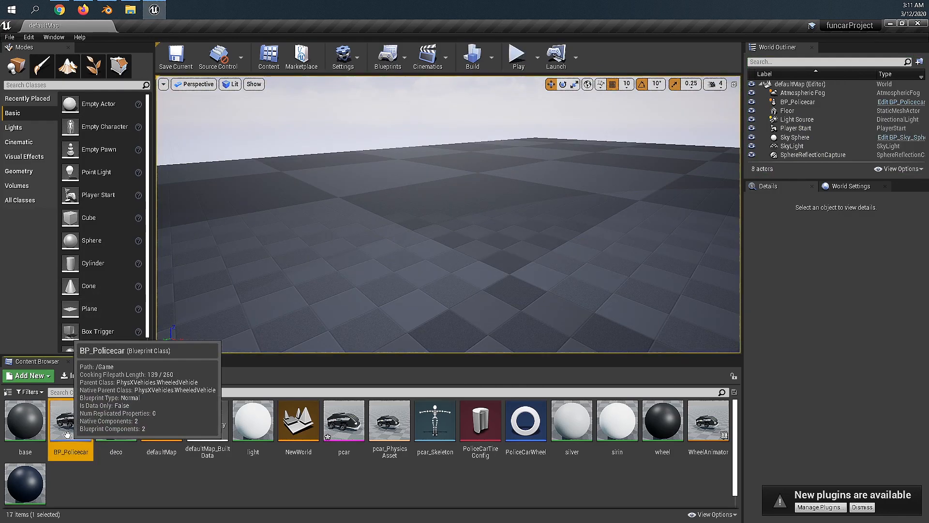
In BP_Policecar, set VehicleMovement's Differential Type to Limited Slip Rear Drive, then compile and close the blueprint
double_click(69, 444)
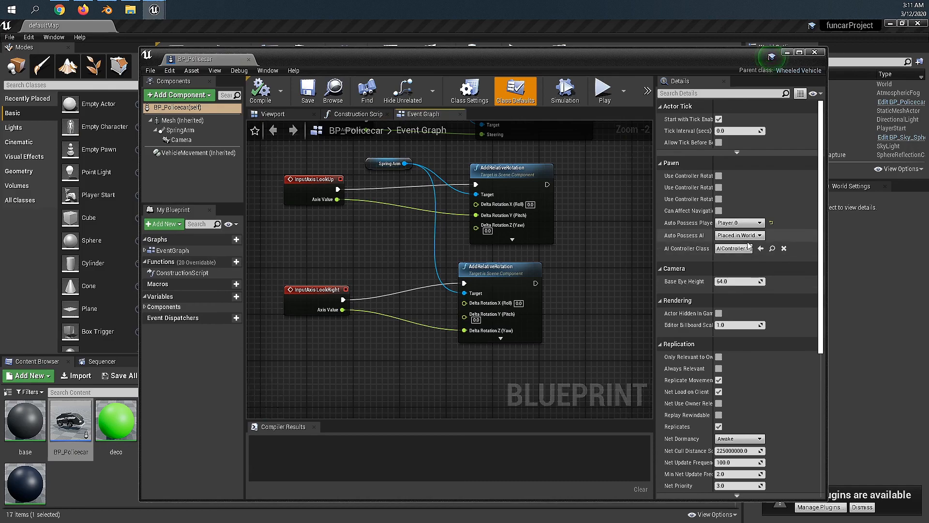
left_click(194, 152)
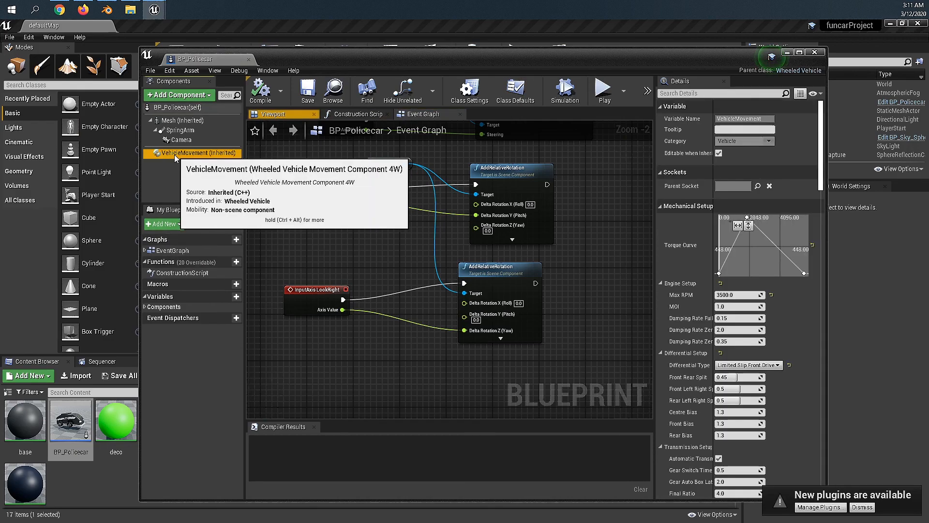
left_click(748, 365)
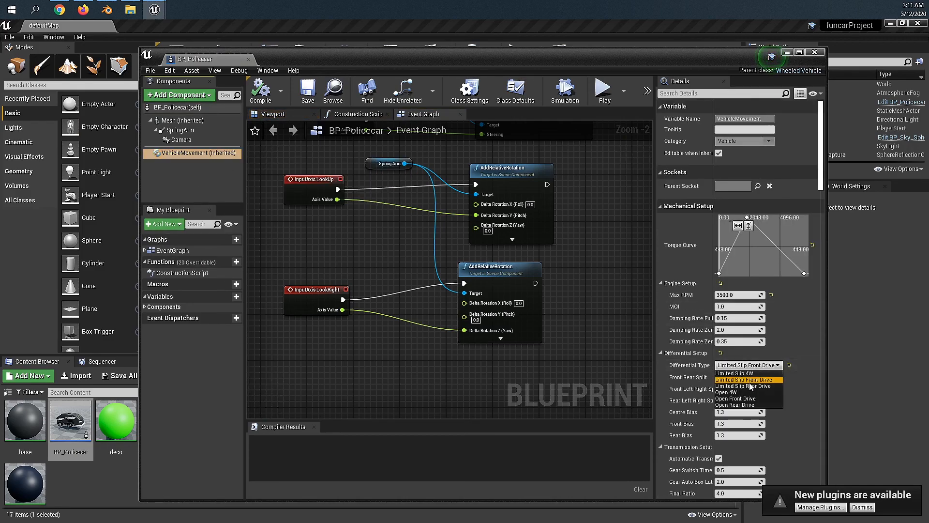
left_click(749, 386)
left_click(260, 91)
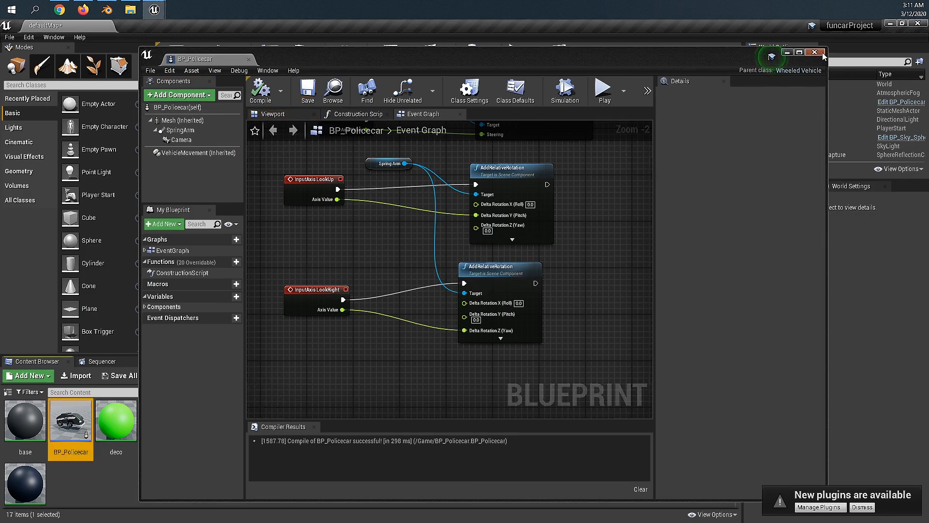
left_click(821, 52)
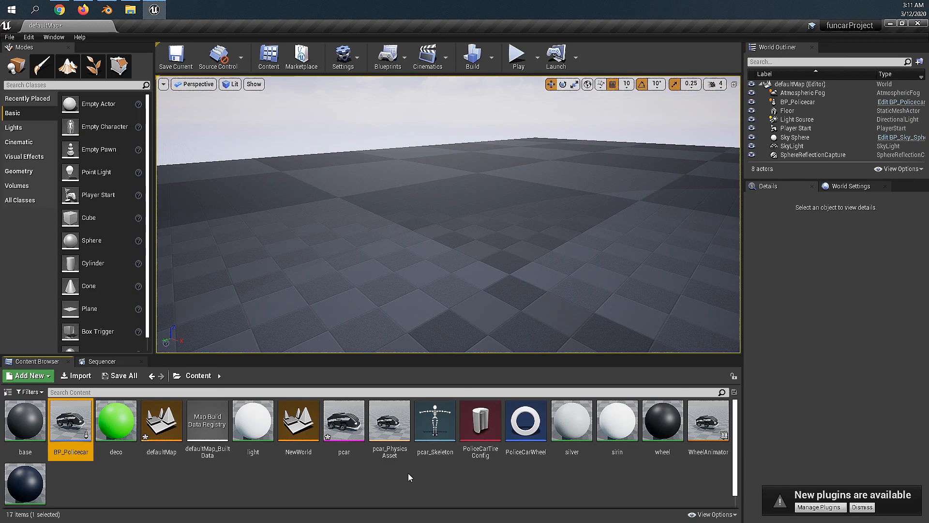
Edit the Friction Scale in PoliceCarTireConfig, then save and close the asset
double_click(478, 428)
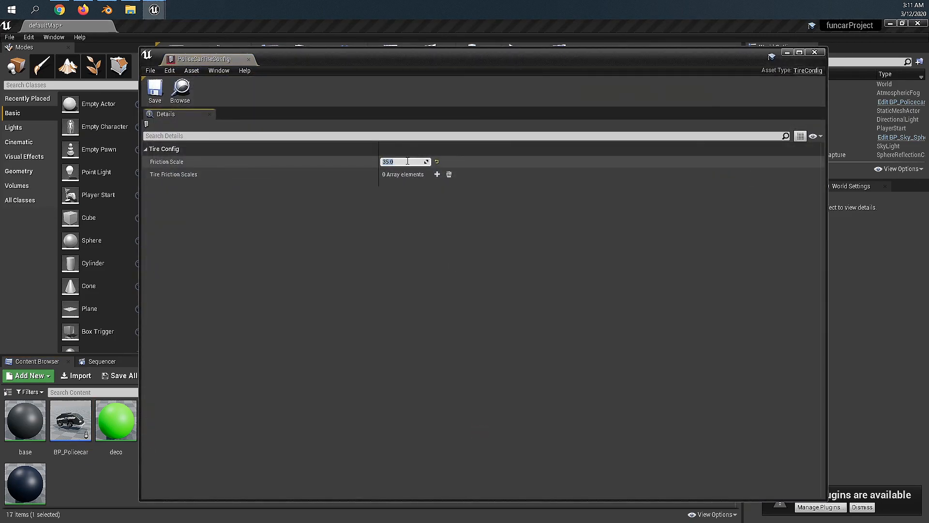
left_click(155, 89)
left_click(821, 54)
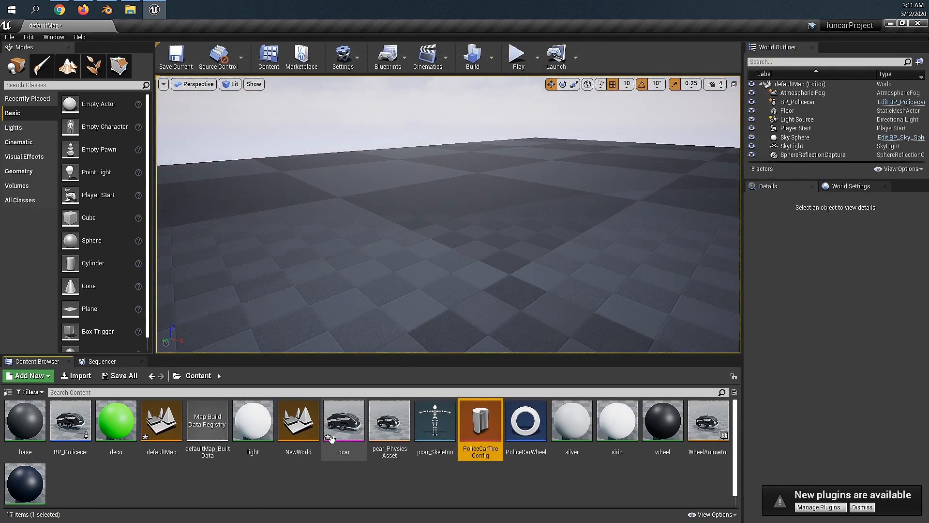
left_click(319, 480)
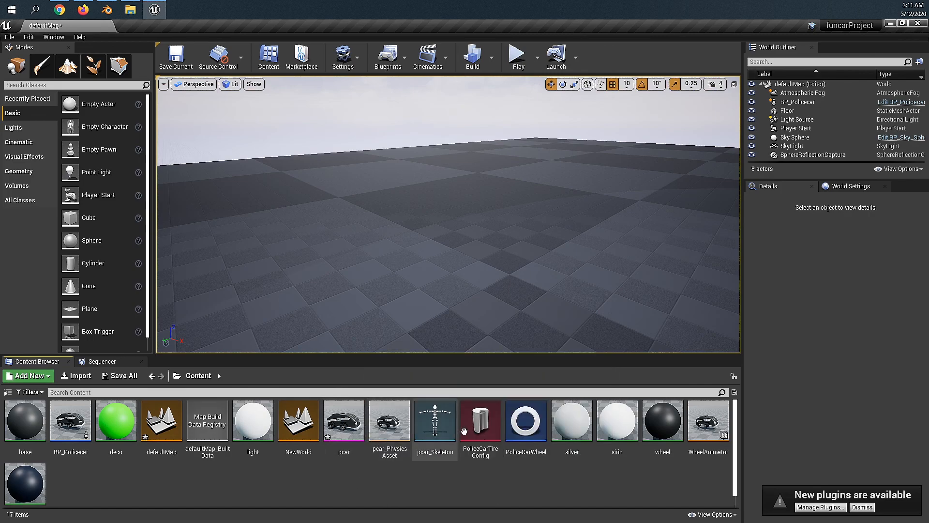
In PoliceCarWheel, set the tire's Lat Stiff Value to 5.0, then compile, save and close the blueprint
left_click(526, 421)
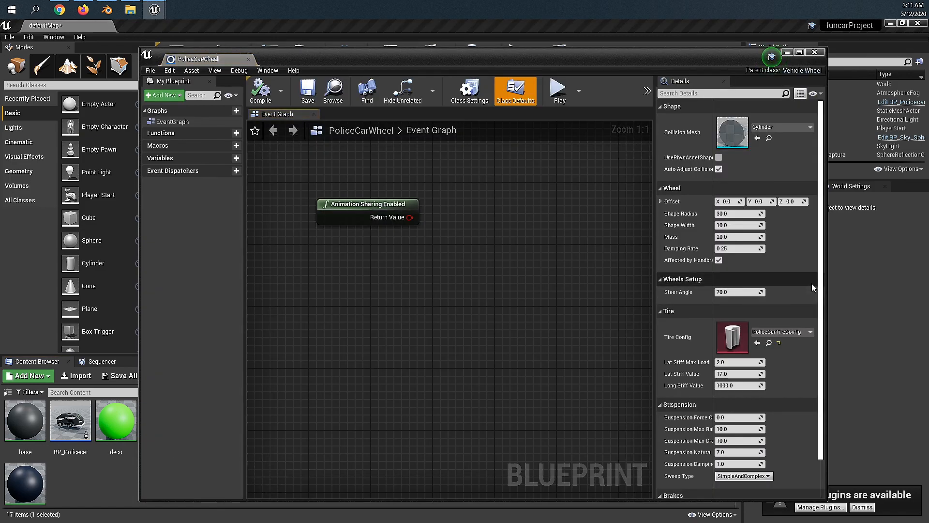
scroll(745, 351, "down", 3)
left_click(722, 340)
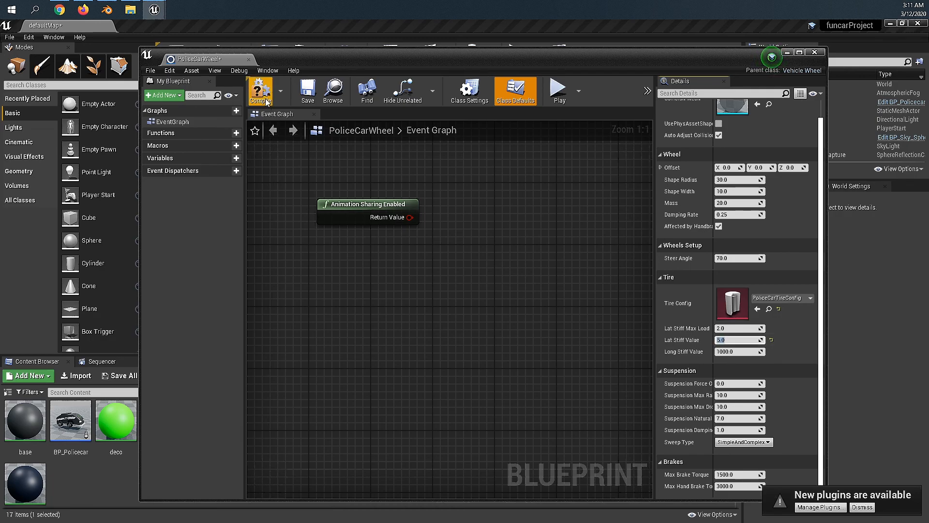
left_click(304, 100)
left_click(814, 52)
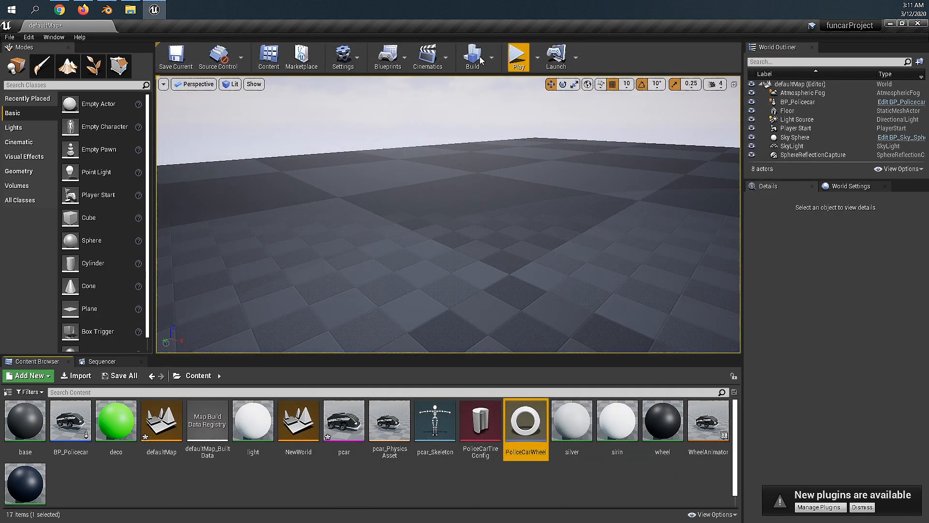
Play the level to test the rear-drive police car with the lower lateral stiffness, then stop the simulation
left_click(517, 57)
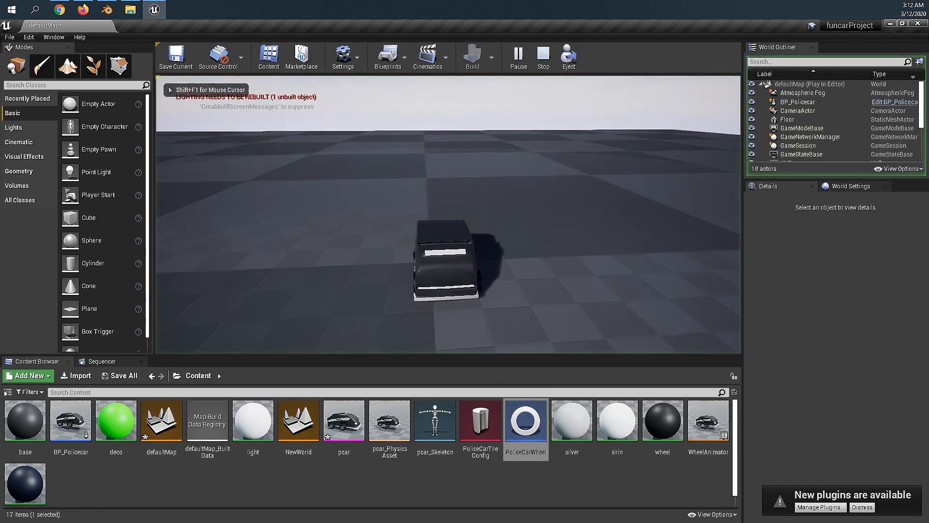
key("w")
key("d")
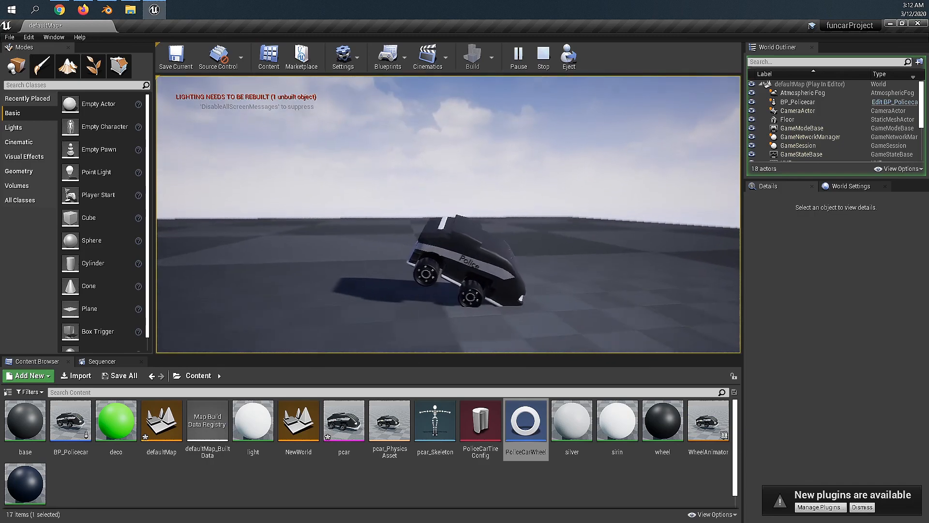
key("Escape")
Set the Friction Scale in PoliceCarTireConfig to 5.0, then save and close the asset
double_click(481, 421)
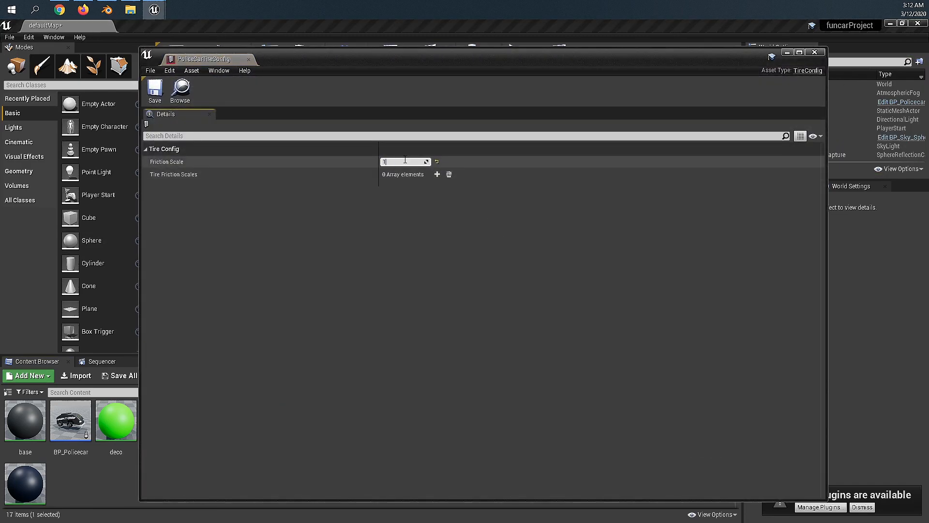
left_click(164, 93)
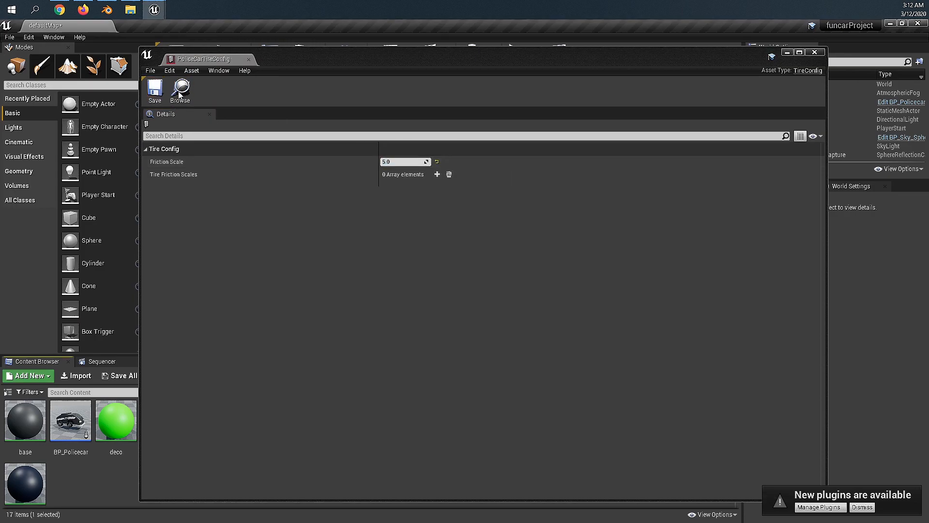
left_click(815, 51)
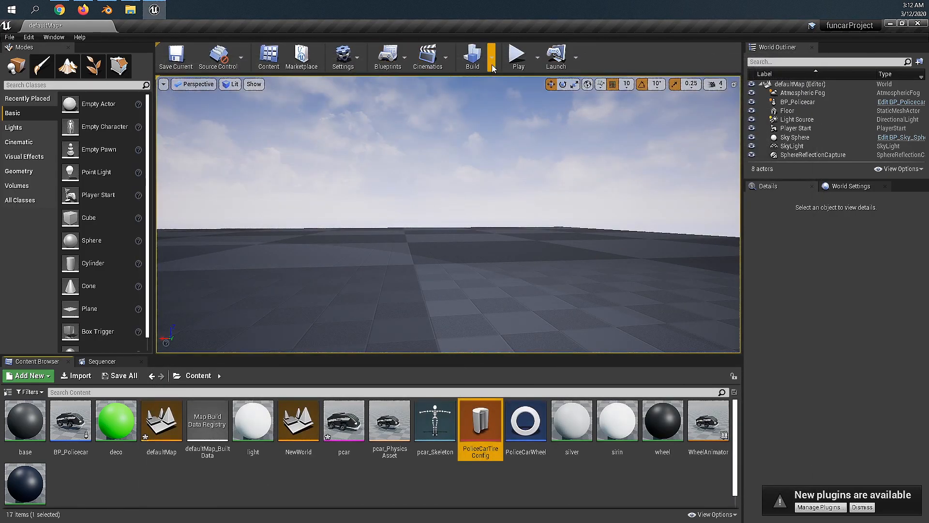
Play the level to test the police car's grip with the 5.0 friction scale, then stop the simulation
left_click(473, 257)
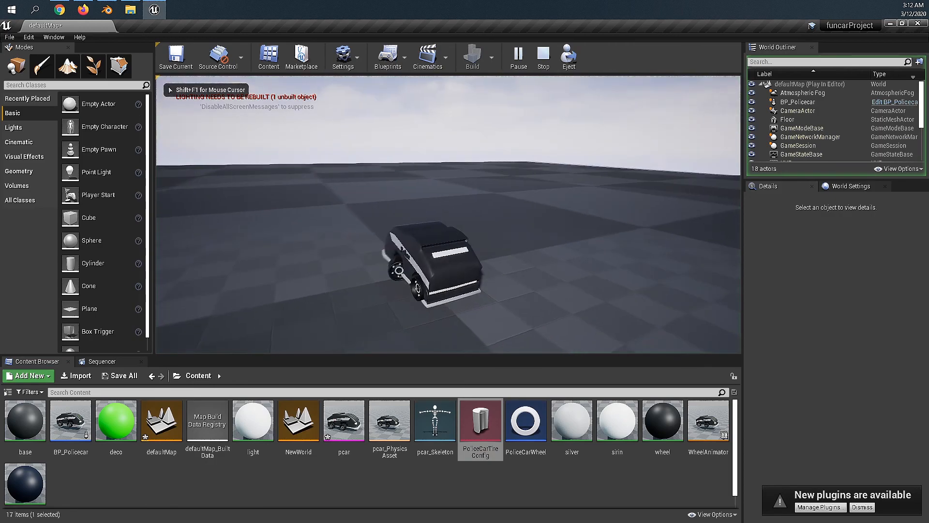
key("w")
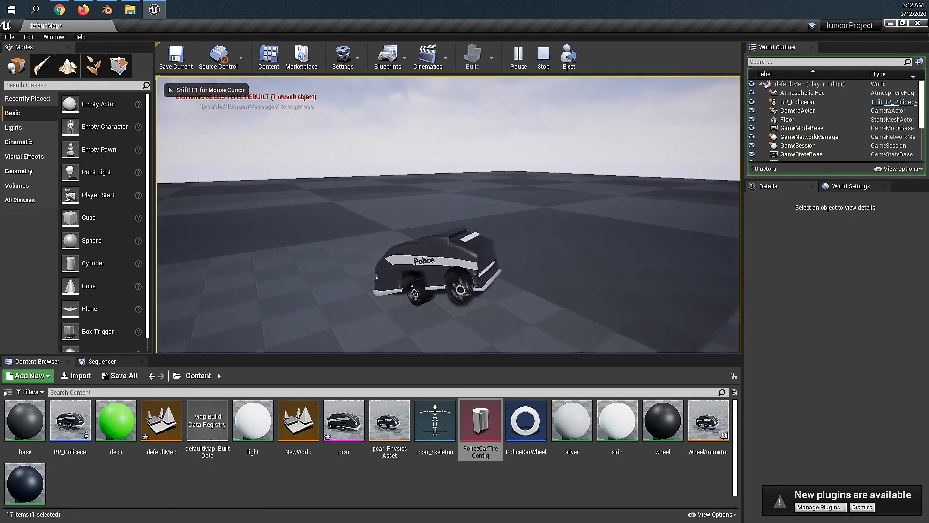
key("shift+F1")
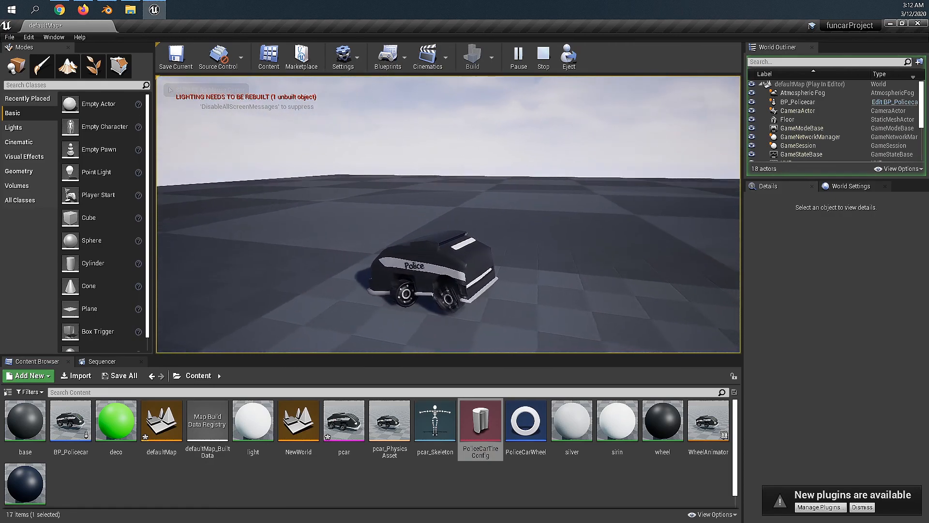
key("Escape")
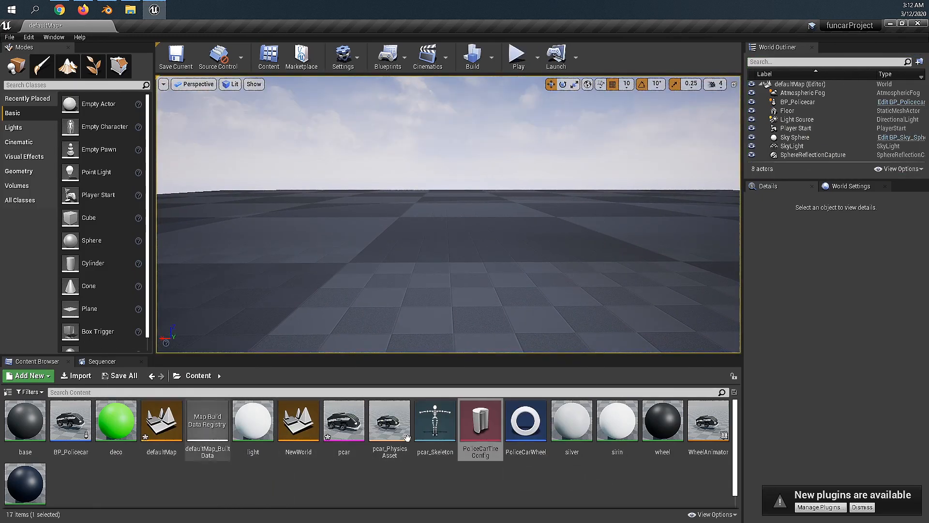
In PoliceCarWheel, set the Steer Angle to 40.0, then compile, save and close the blueprint
double_click(532, 434)
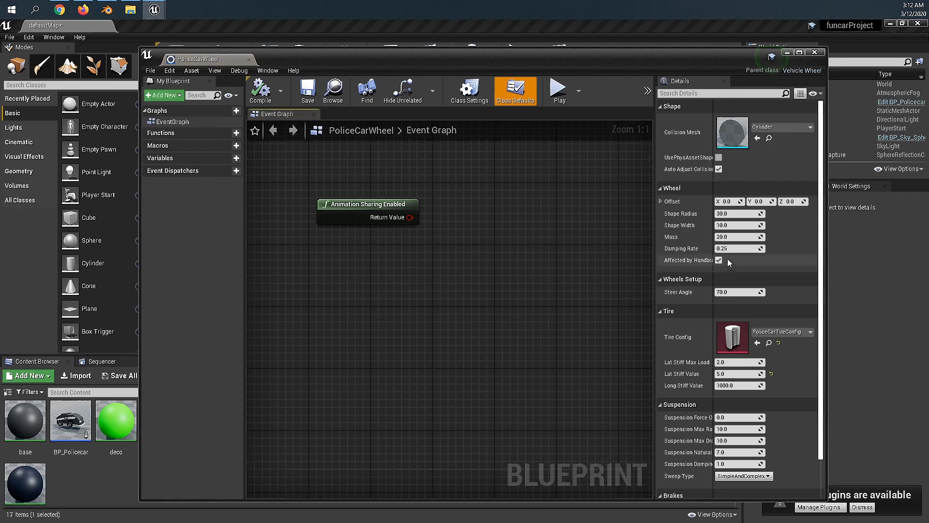
left_click(723, 292)
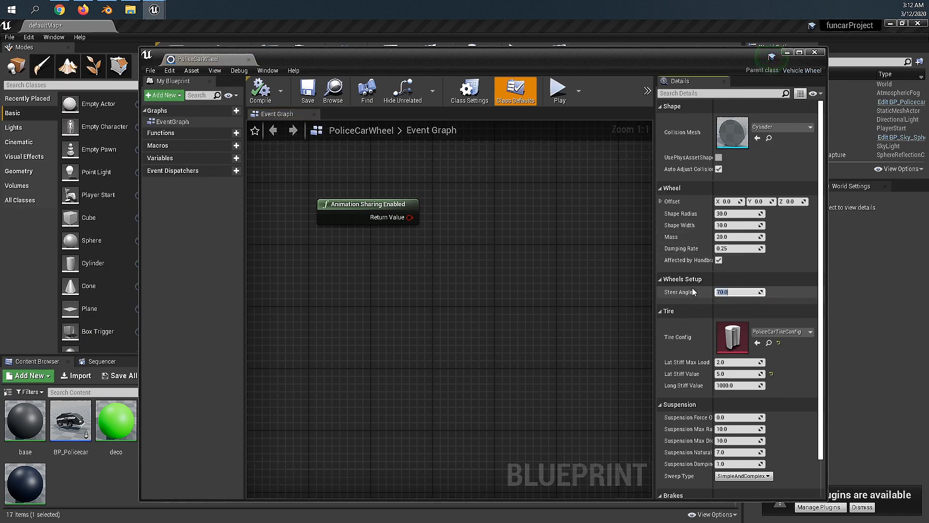
key("Return")
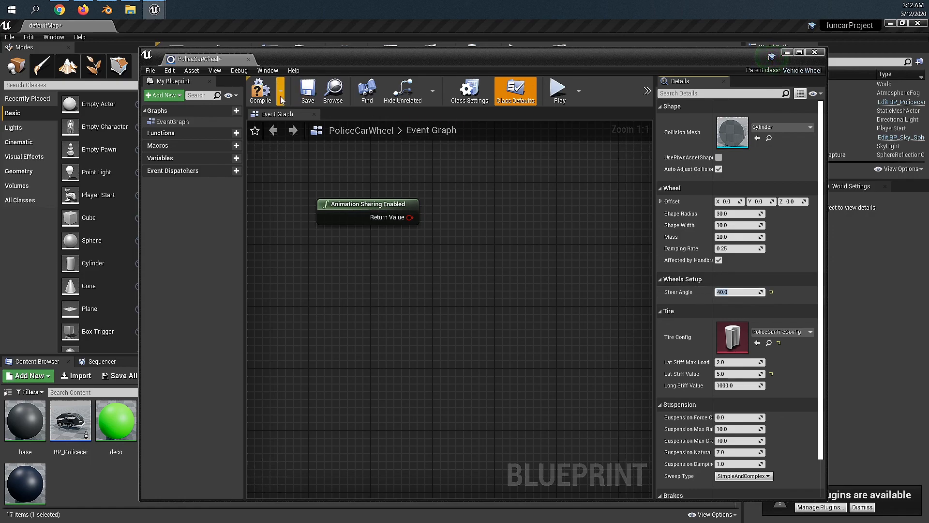
left_click(305, 95)
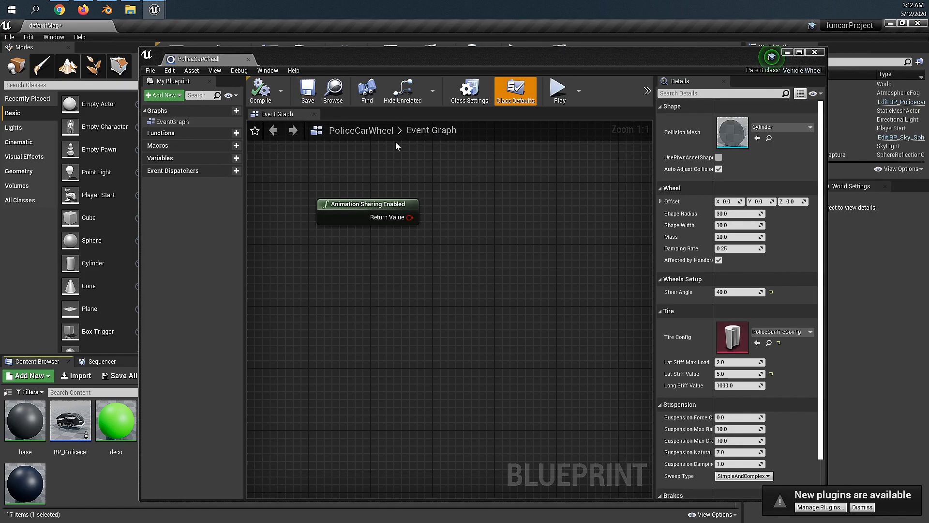
left_click(815, 52)
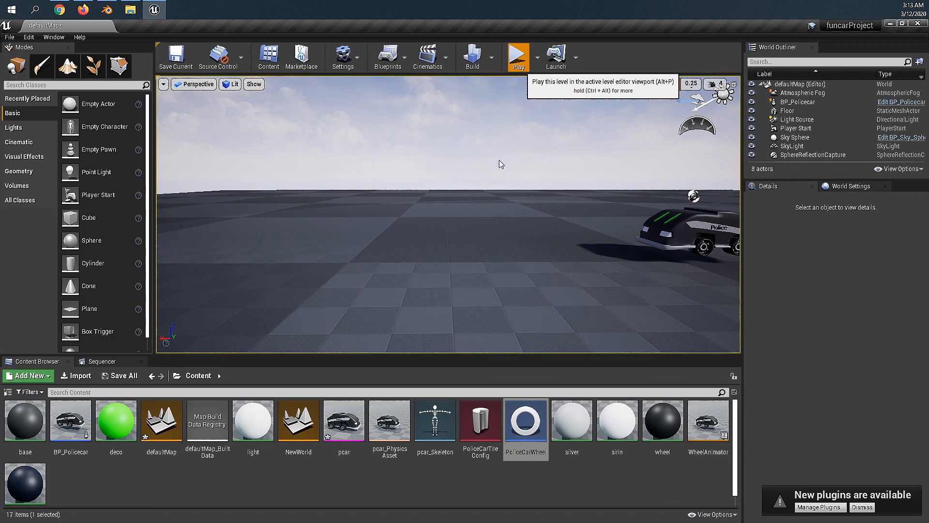
Play the level and drive the police car through turns to test the 40-degree steer angle, then stop the simulation
left_click(504, 156)
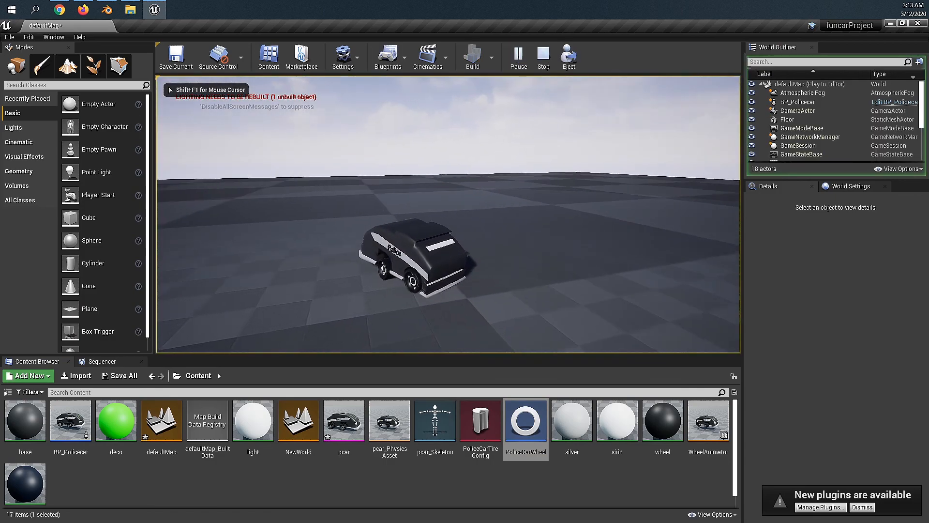
key("w")
key("d")
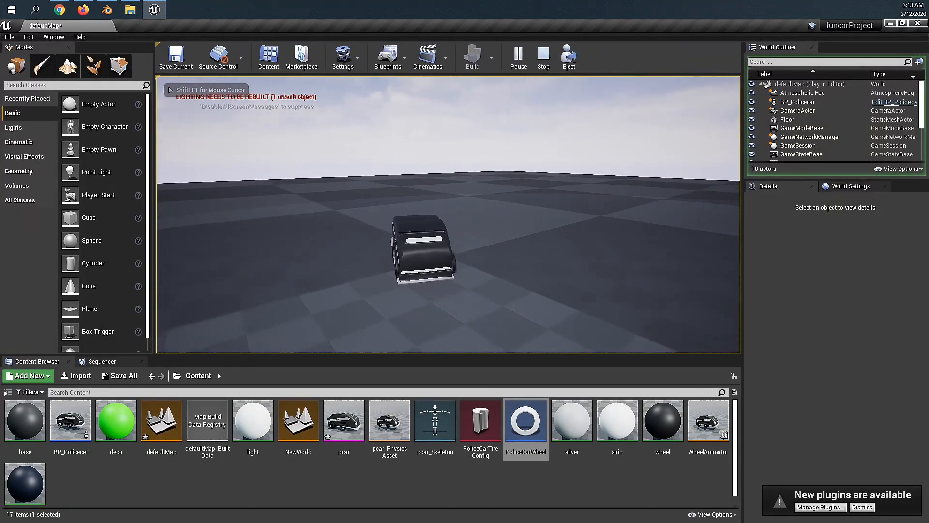
key("w")
key("d")
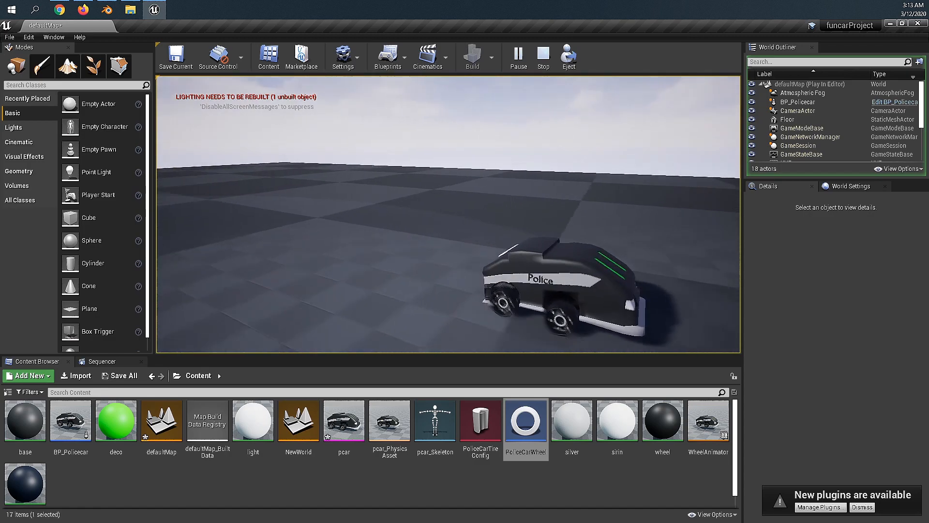
key("w")
key("d")
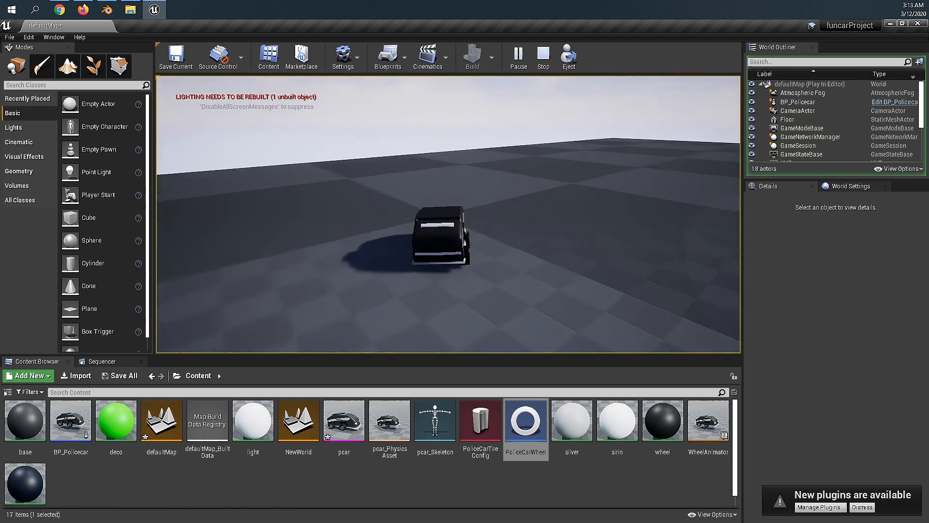
key("w")
key("d")
key("a")
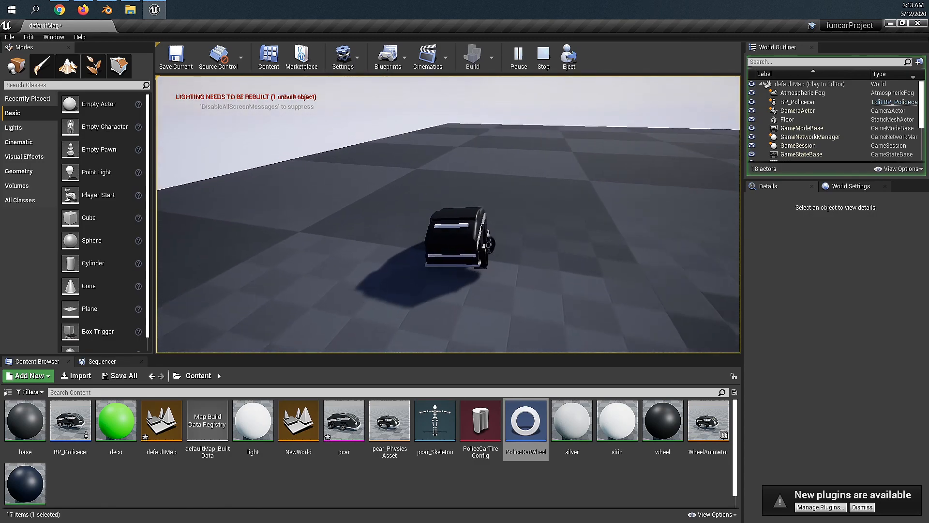
key("w")
key("d")
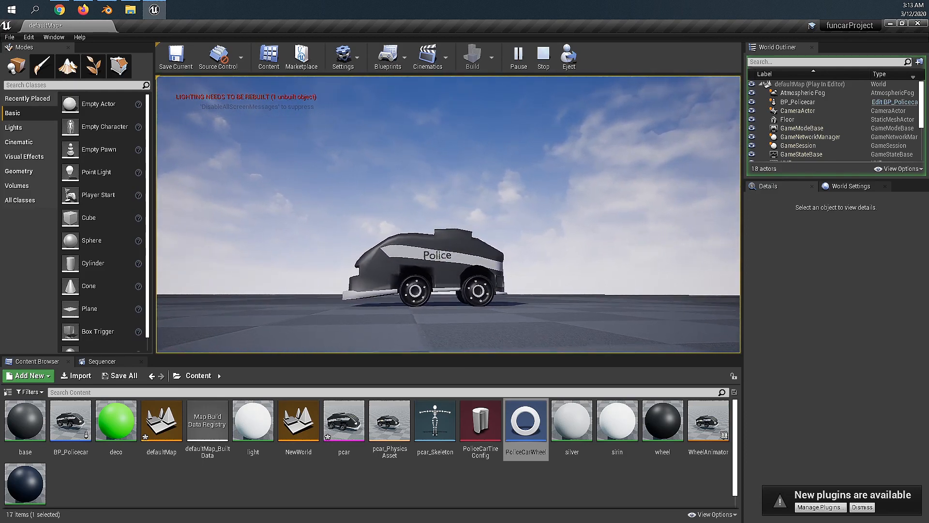
key("Escape")
Save the current level, defaultMap
right_click_drag(448, 214, 596, 235)
right_click_drag(474, 234, 471, 234)
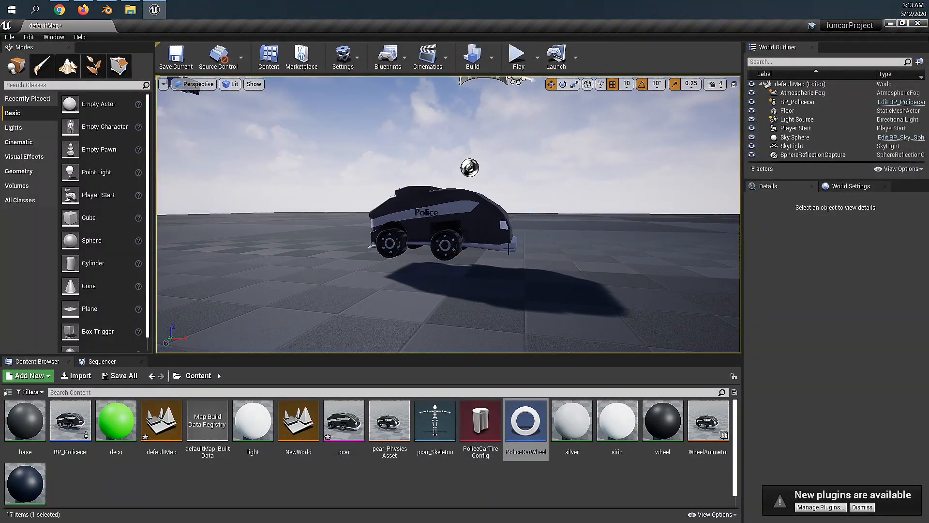
right_click_drag(520, 253, 261, 249)
right_click_drag(359, 199, 382, 201)
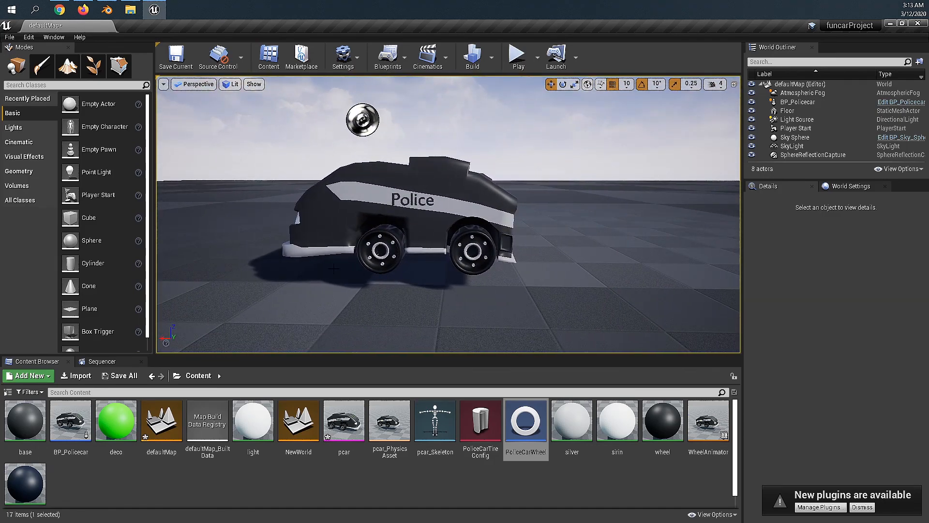
left_click(175, 67)
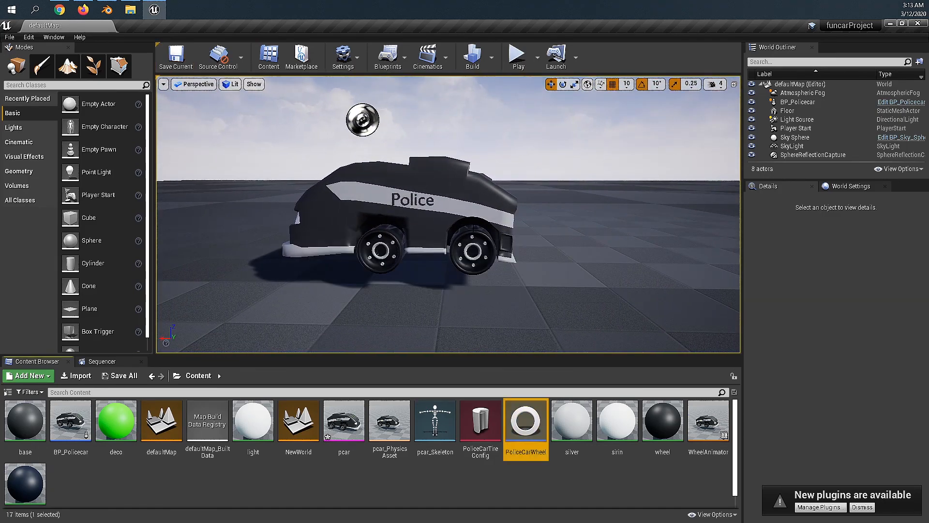
mouse_move(605, 231)
right_mouse_down()
mouse_move(527, 245)
mouse_move(605, 231)
right_mouse_up()
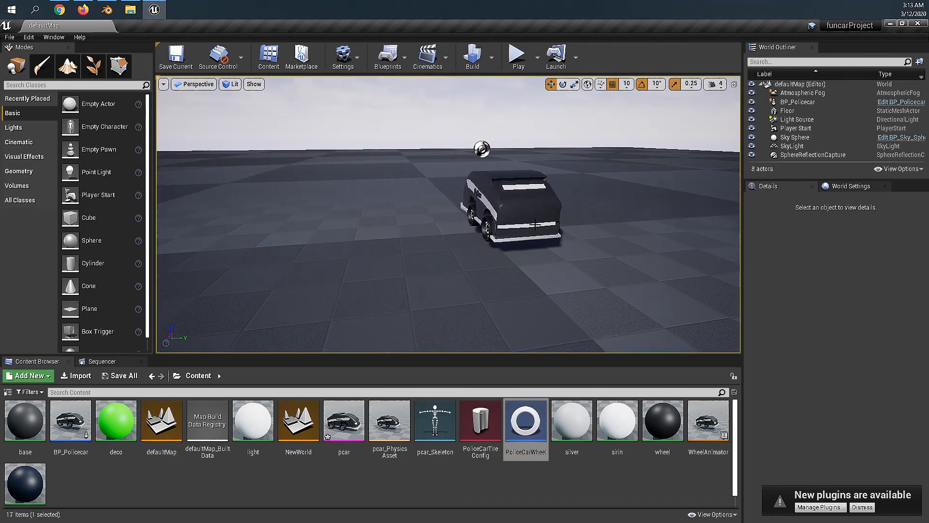
Open the BP_Policecar blueprint and show the VehicleMovement component's Inertia Tensor Scale settings
double_click(65, 433)
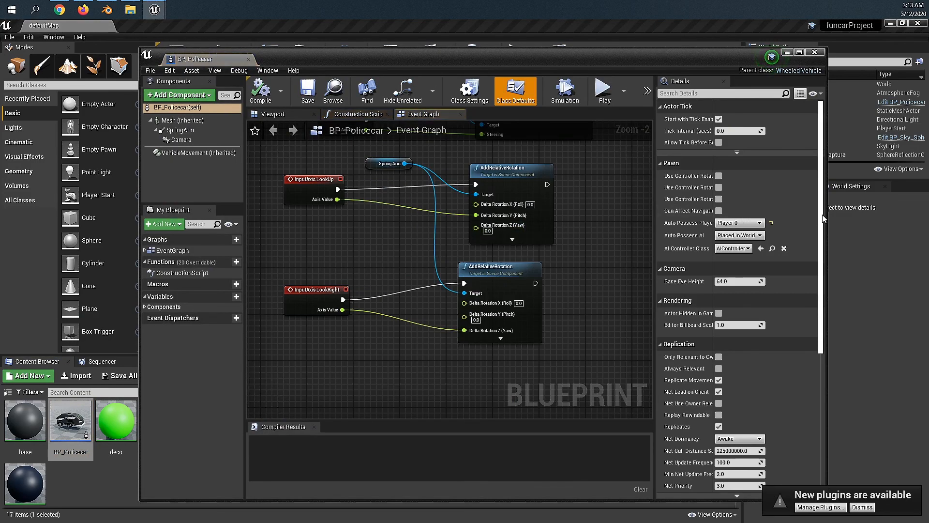
left_click(212, 154)
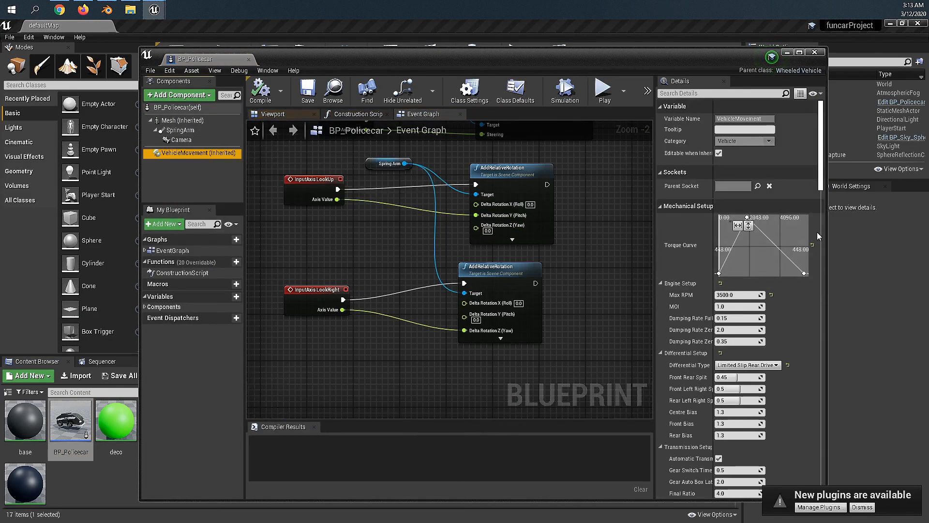
left_click_drag(600, 71, 525, 58)
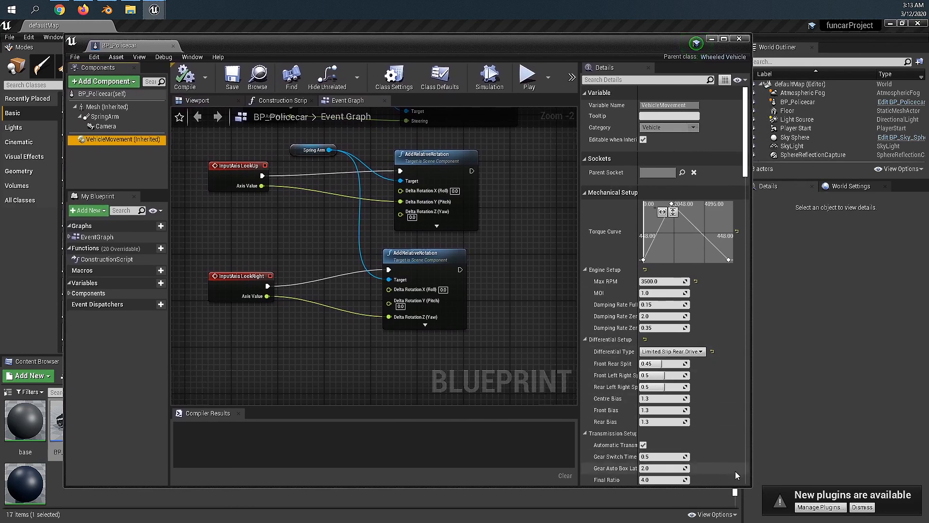
left_click_drag(751, 486, 779, 498)
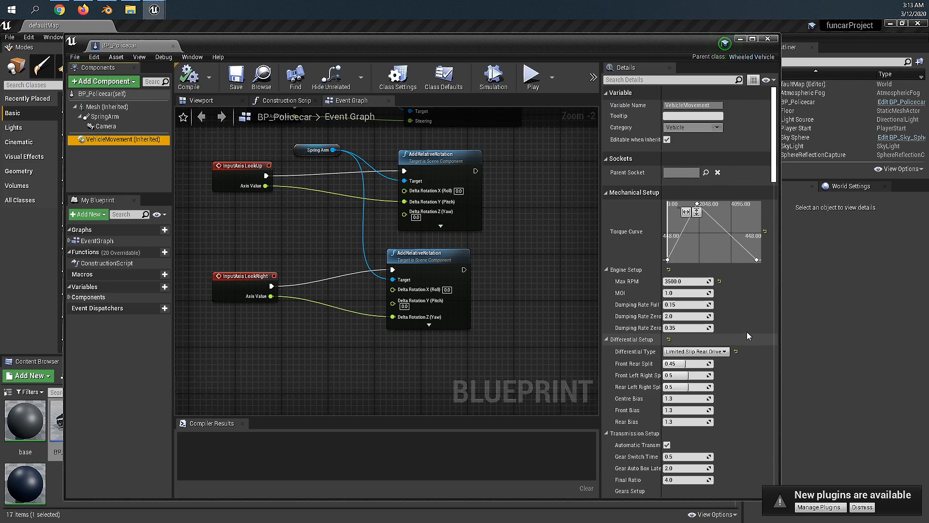
scroll(767, 192, "down", 1)
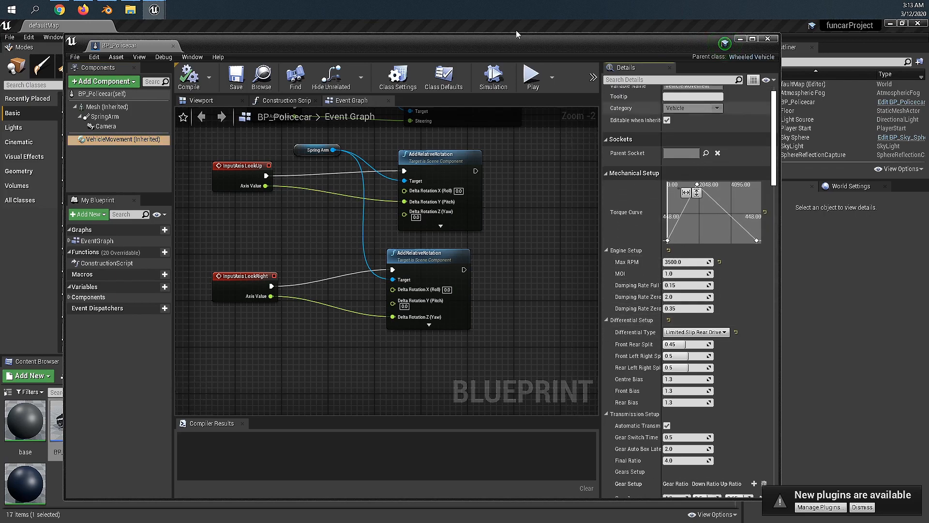
left_click_drag(772, 177, 775, 288)
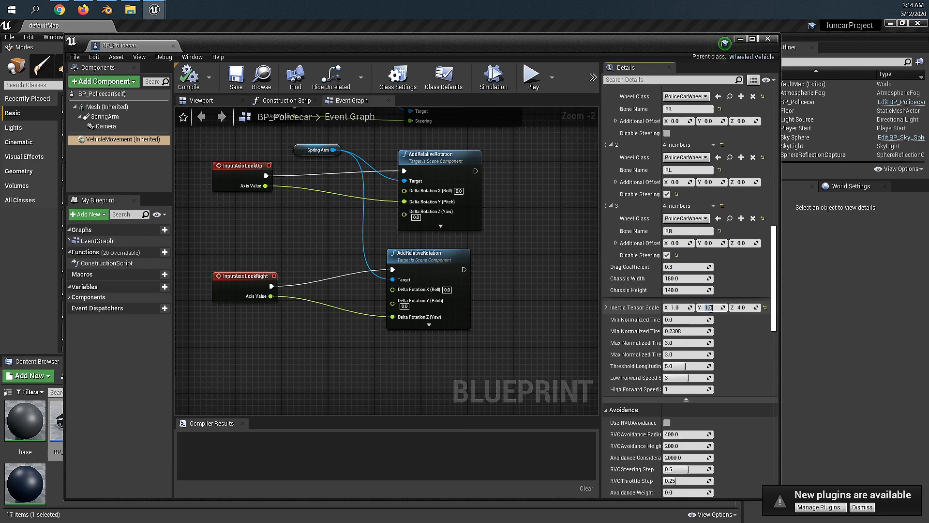
Move the blueprint window aside to view the police car in the level, and bring the window back
left_click_drag(534, 45, 465, 416)
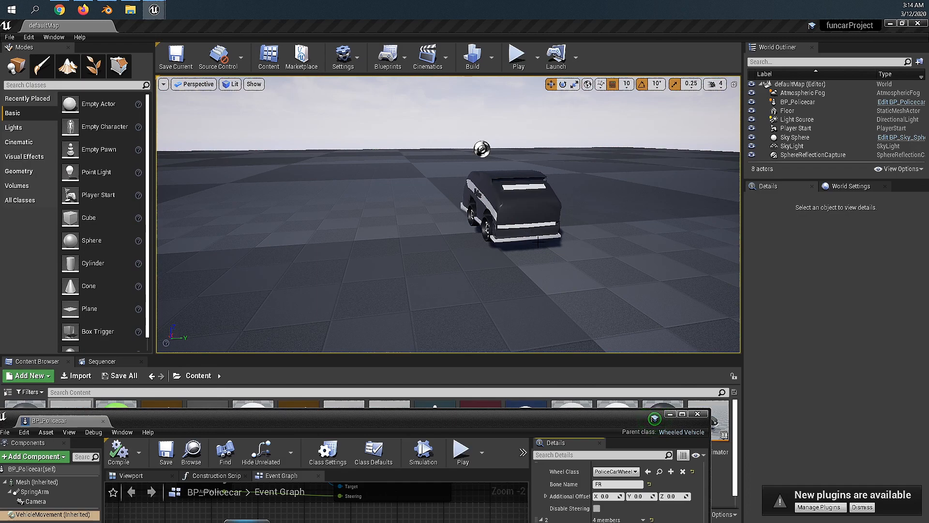
left_click(532, 233)
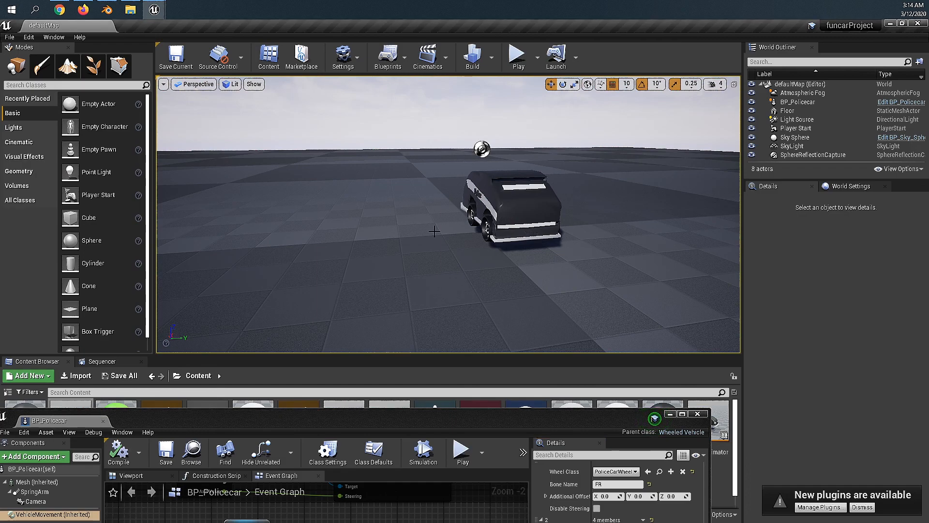
left_click_drag(441, 420, 507, 38)
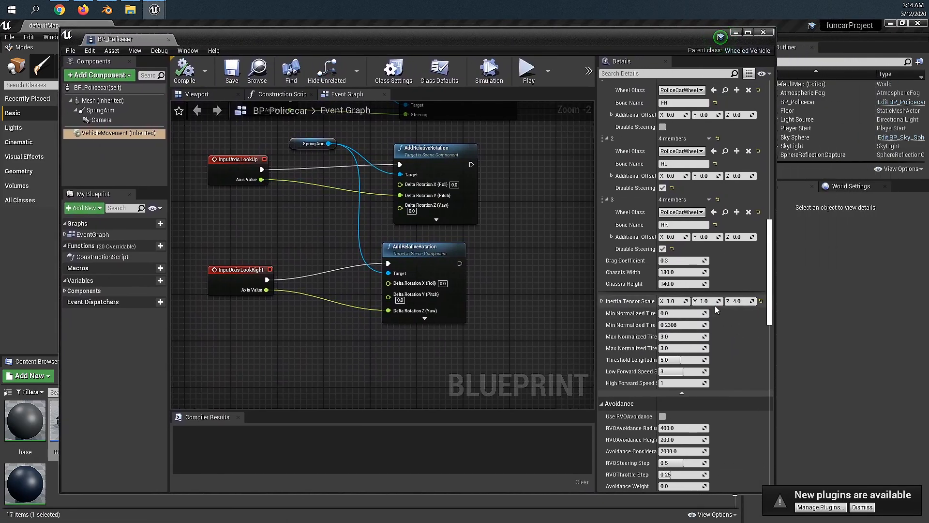
Set the VehicleMovement Inertia Tensor Scale to Y 3.0 and Z 5.0, then compile, save and minimize the blueprint
type("3")
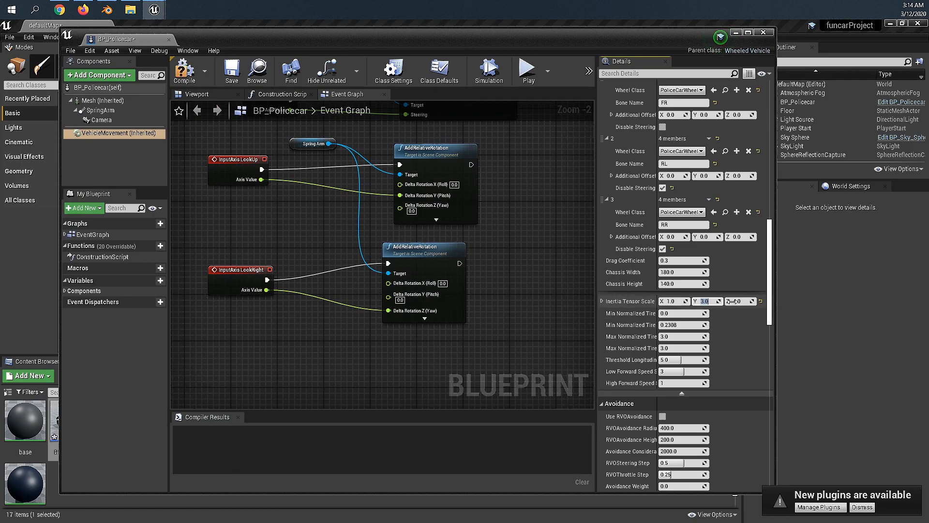
type("5")
key("Return")
left_click(232, 71)
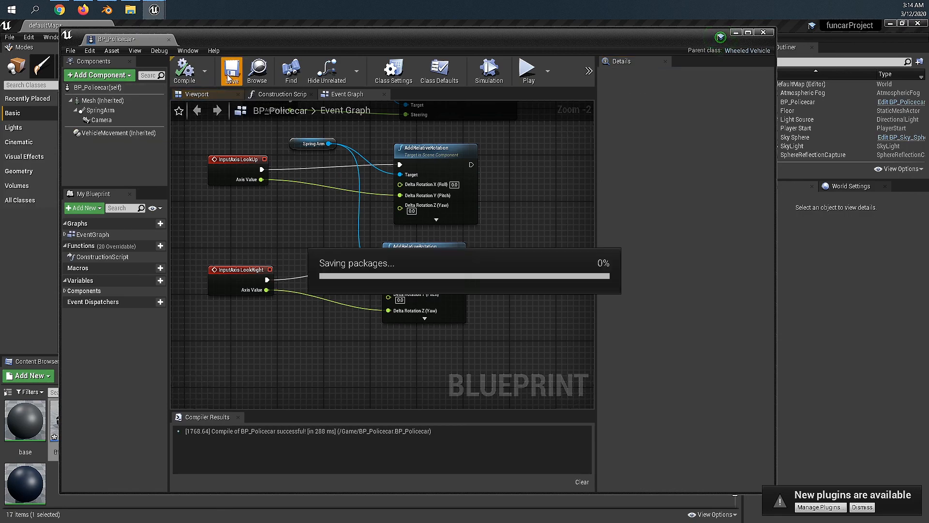
left_click(736, 32)
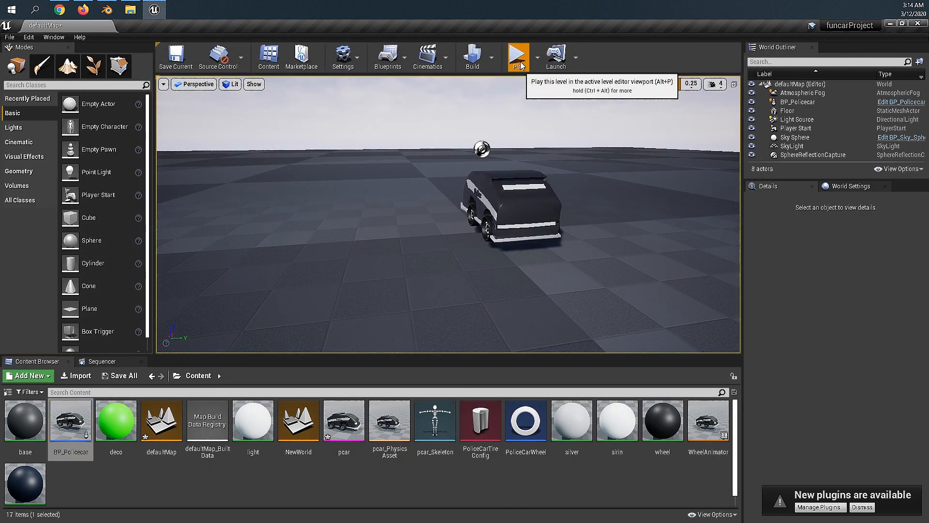
Play the level and drive the police car through turns to test the new inertia values, then stop the simulation
left_click(518, 58)
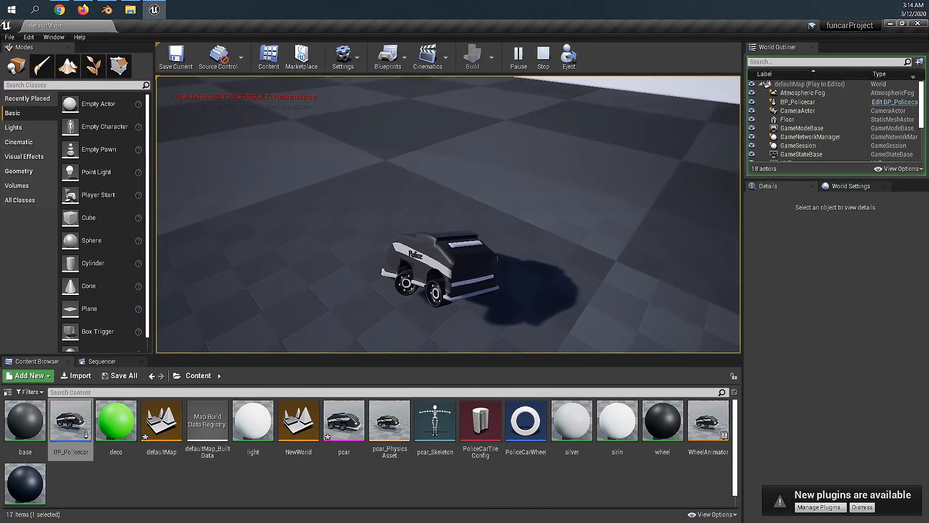
key("w")
key("a")
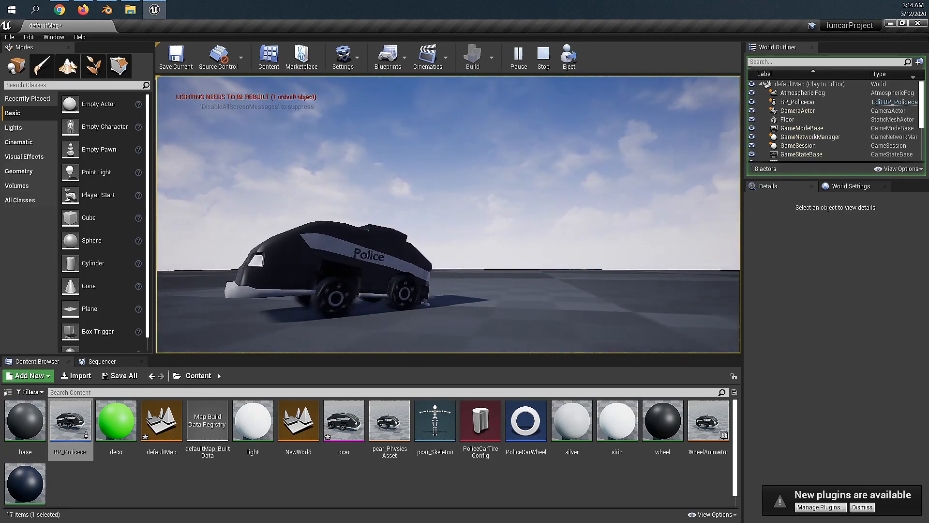
key("a")
key("w")
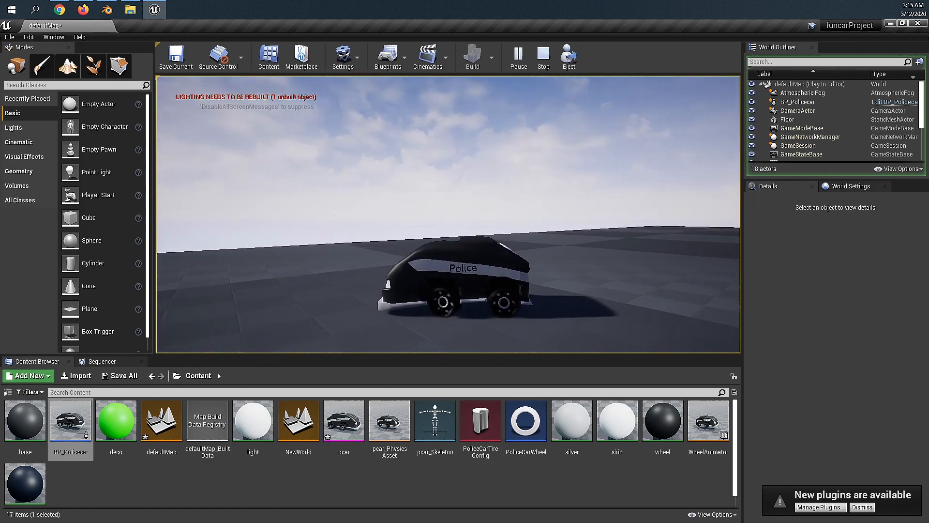
key("w")
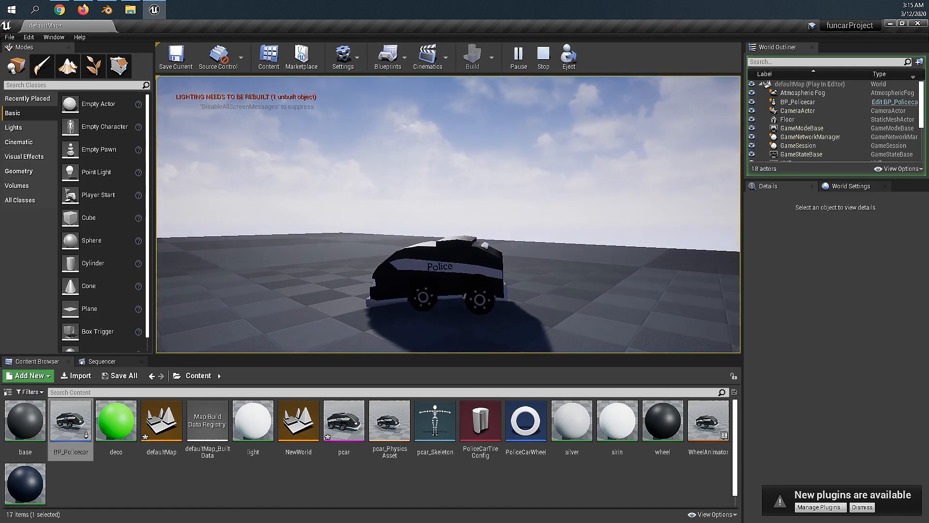
key("w")
key("a")
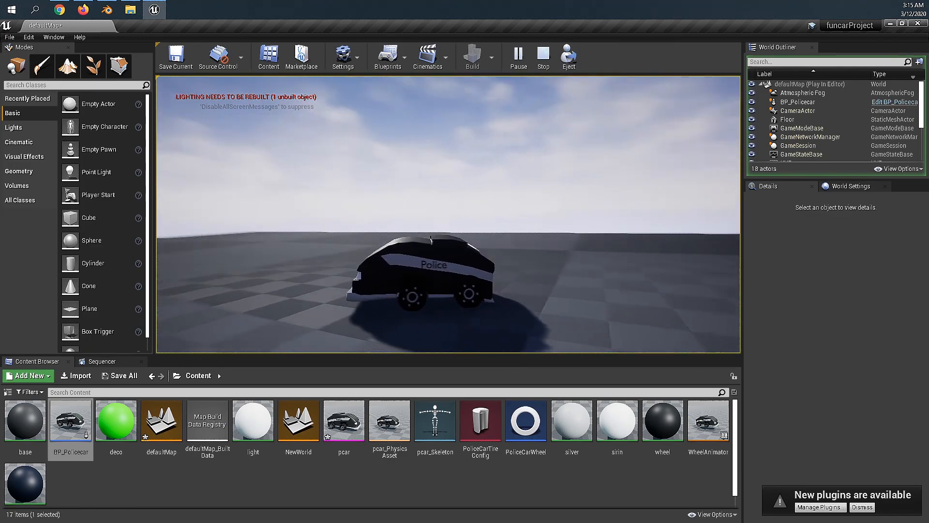
key("Escape")
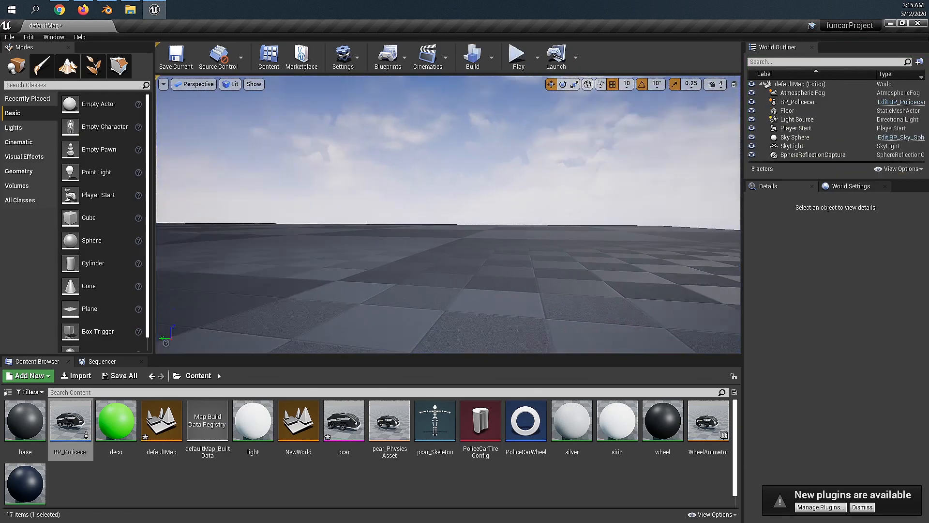
In Landscape mode, lower the new landscape slightly and create it with 63x63 quad sections and 8 x 8 components
key("shift+3")
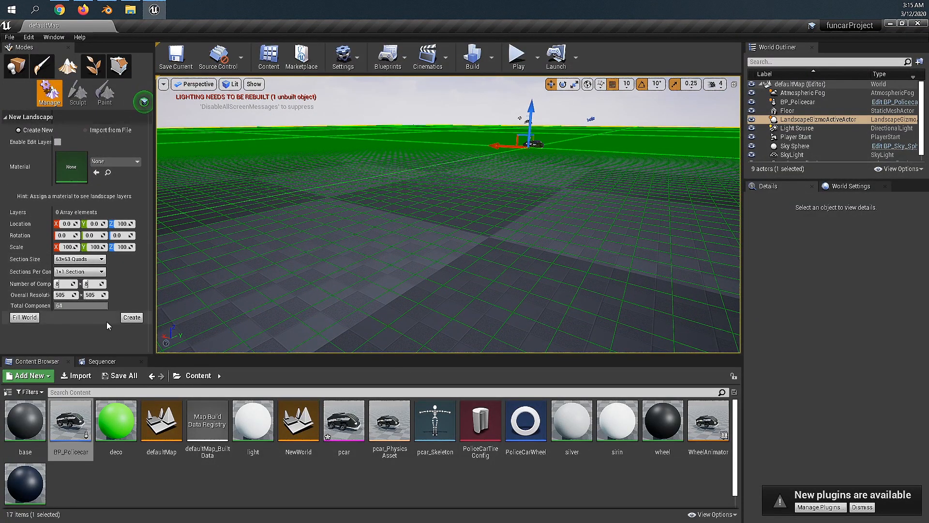
right_click_drag(252, 271, 283, 225)
key("w")
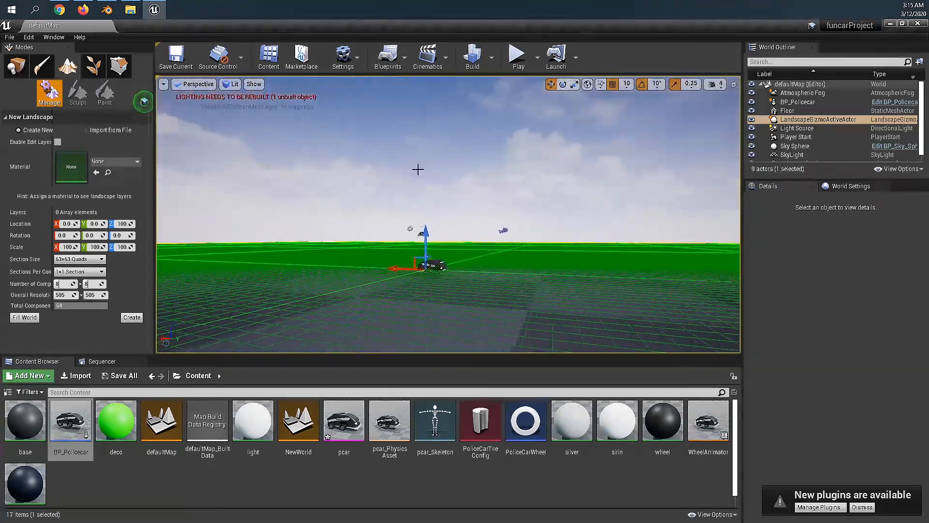
left_click_drag(426, 241, 425, 247)
left_click(132, 318)
Sculpt a row of hills beyond the floor with brush size 2048 and tool strength 0.3, then save the level
mouse_move(411, 187)
right_mouse_down()
mouse_move(344, 237)
mouse_move(346, 254)
mouse_move(309, 250)
mouse_move(418, 174)
right_mouse_up()
key("s")
mouse_move(418, 174)
left_mouse_down()
mouse_move(351, 150)
mouse_move(552, 162)
mouse_move(453, 186)
left_mouse_up()
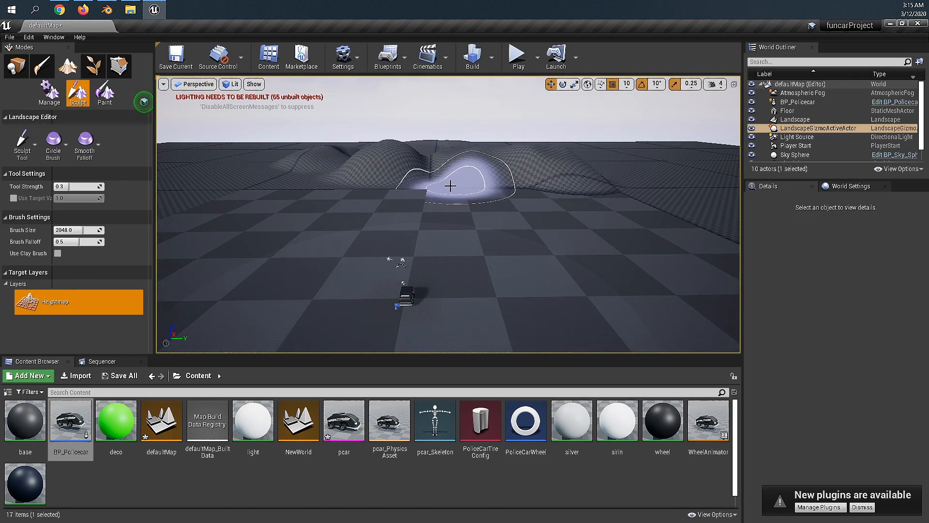
left_click(176, 56)
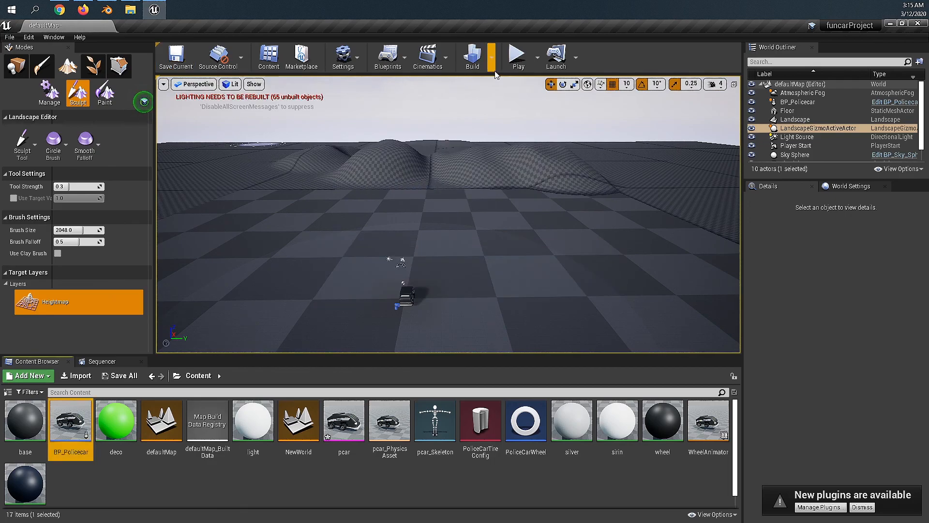
Play the level and drive the police car over the sculpted hills to test its handling, then stop the simulation
left_click(517, 56)
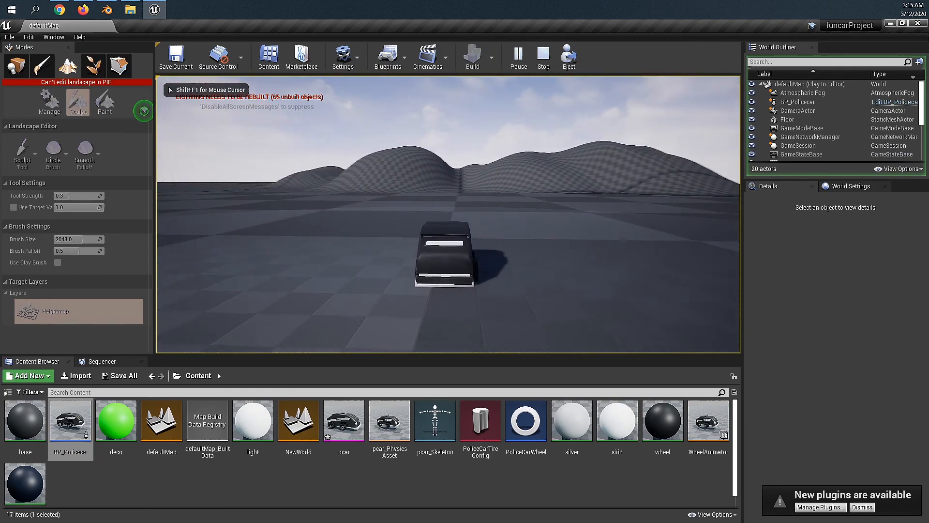
key("w")
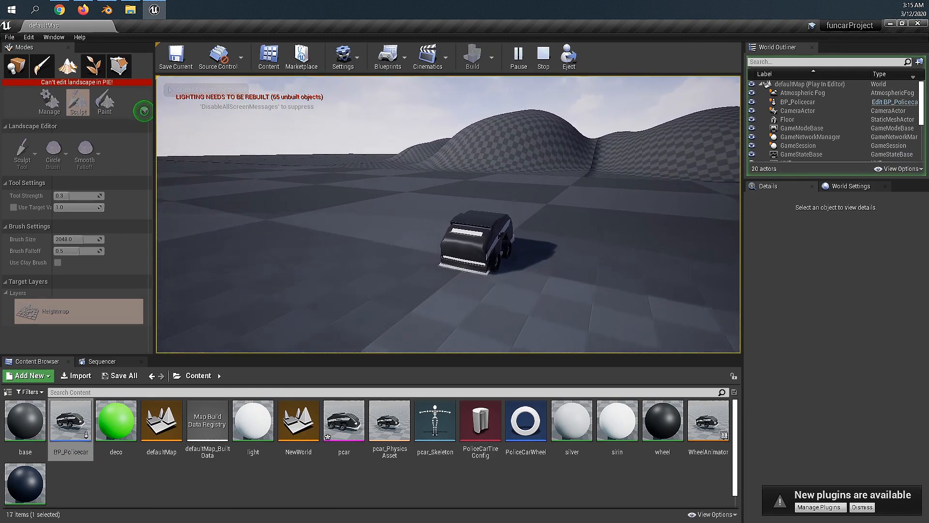
key("w")
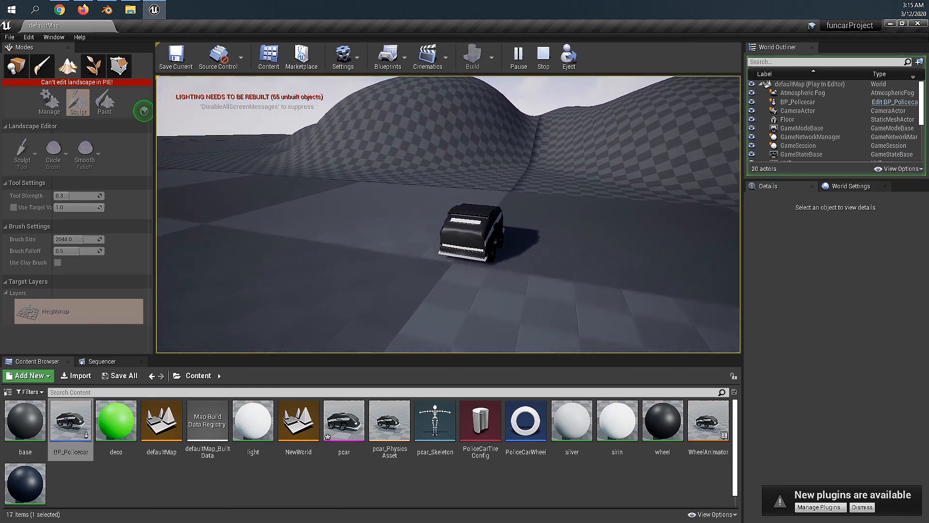
key("w")
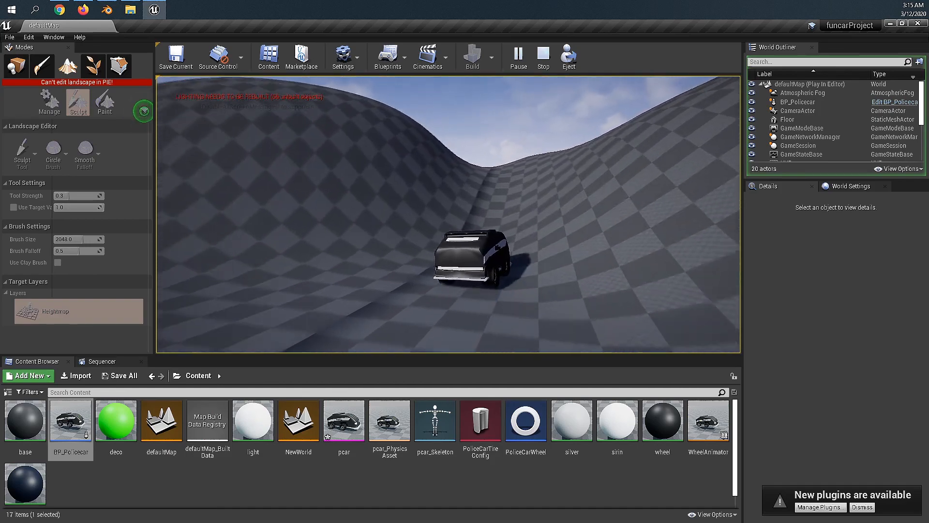
key("w")
key("a")
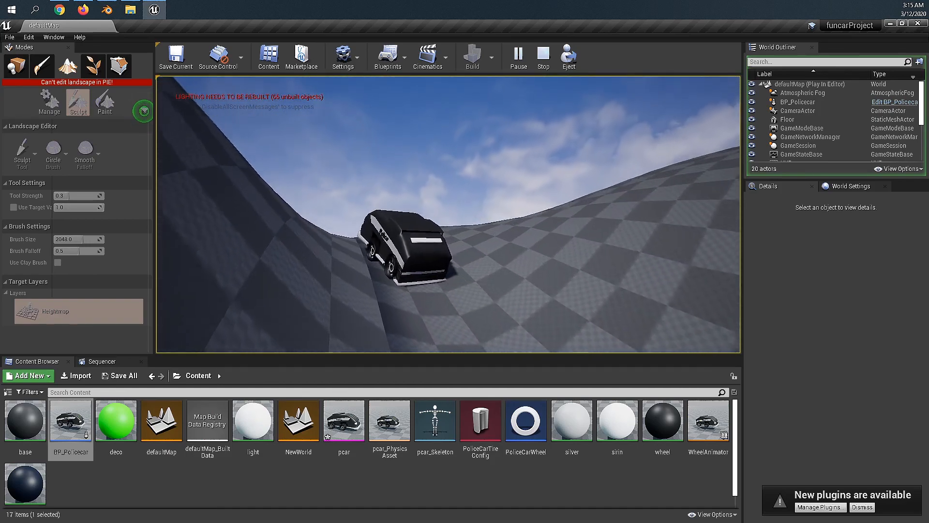
key("w")
key("a")
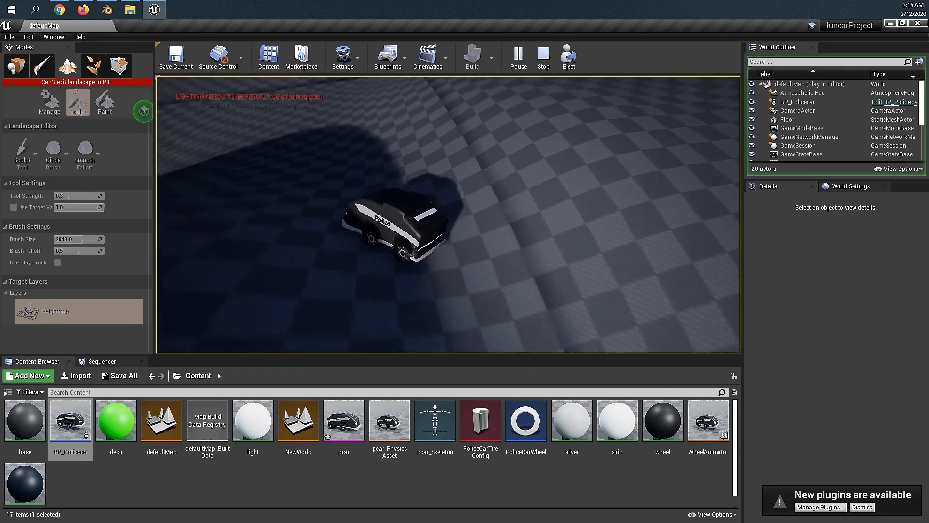
key("w")
key("d")
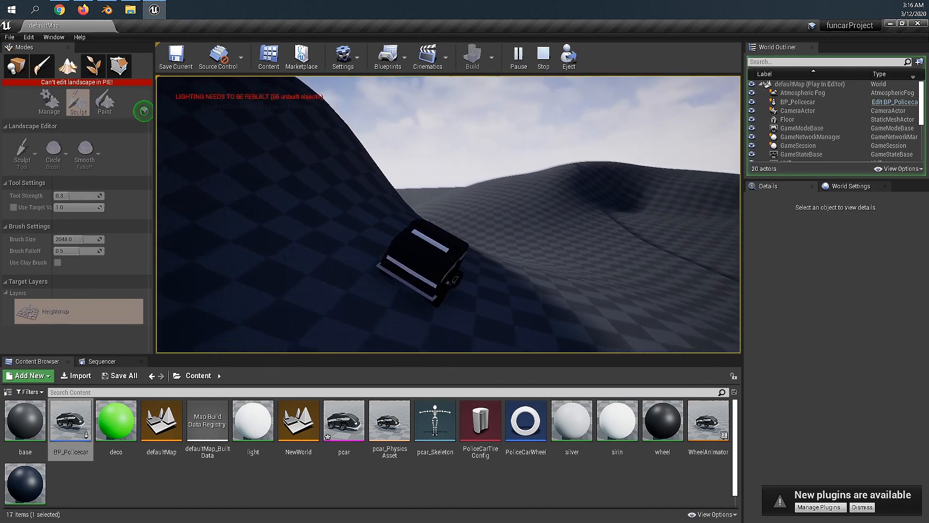
key("w")
key("a")
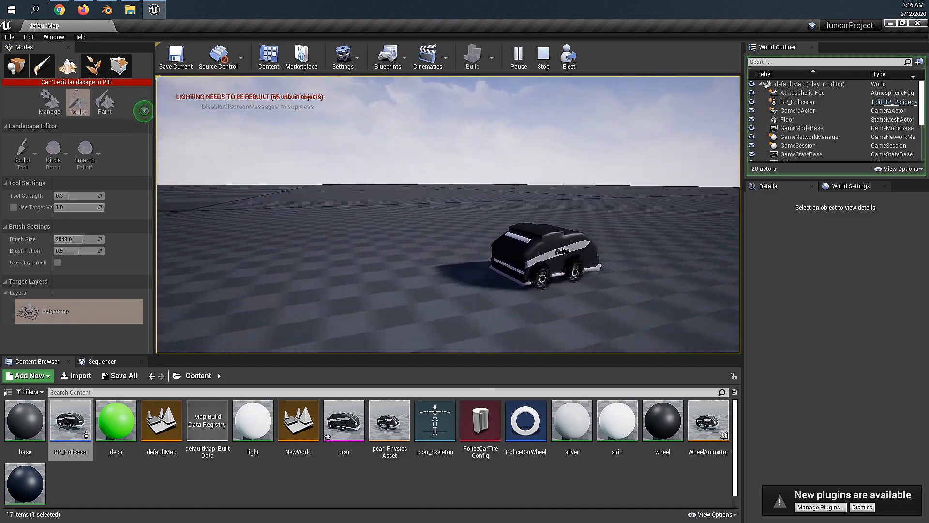
key("Escape")
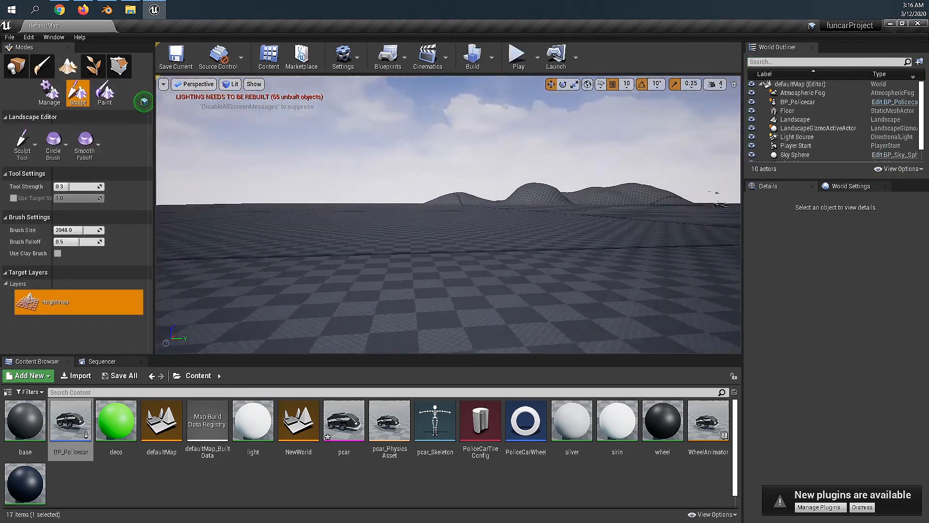
Leave Landscape mode for Place mode and select the police car in the level up close
left_click(16, 65)
mouse_move(532, 166)
right_mouse_down()
mouse_move(625, 123)
mouse_move(584, 160)
mouse_move(610, 135)
mouse_move(650, 182)
mouse_move(474, 196)
right_mouse_up()
key("w")
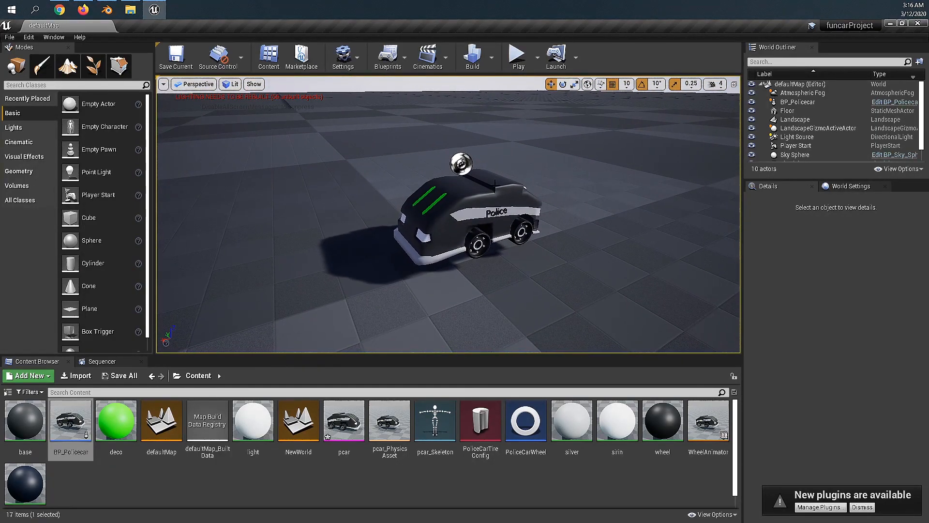
left_click(469, 198)
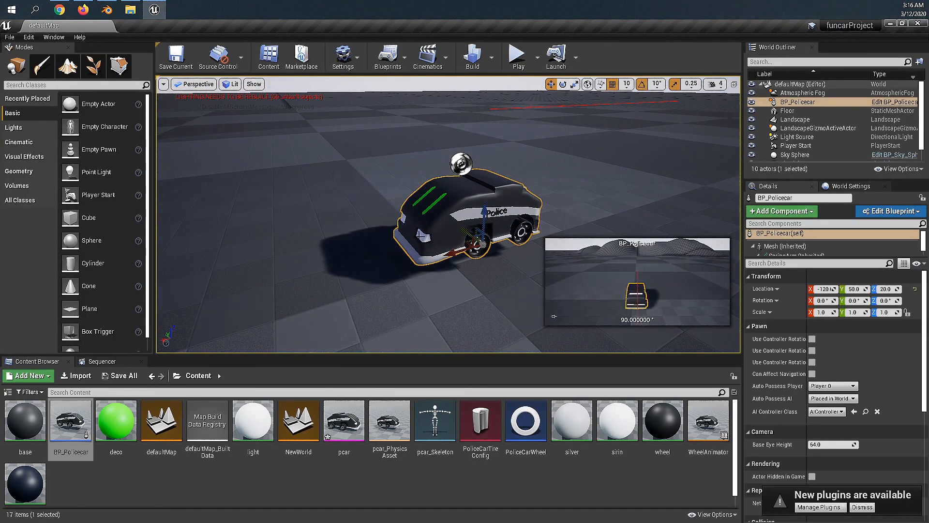
mouse_move(427, 241)
right_mouse_down()
mouse_move(421, 252)
mouse_move(418, 242)
right_mouse_up()
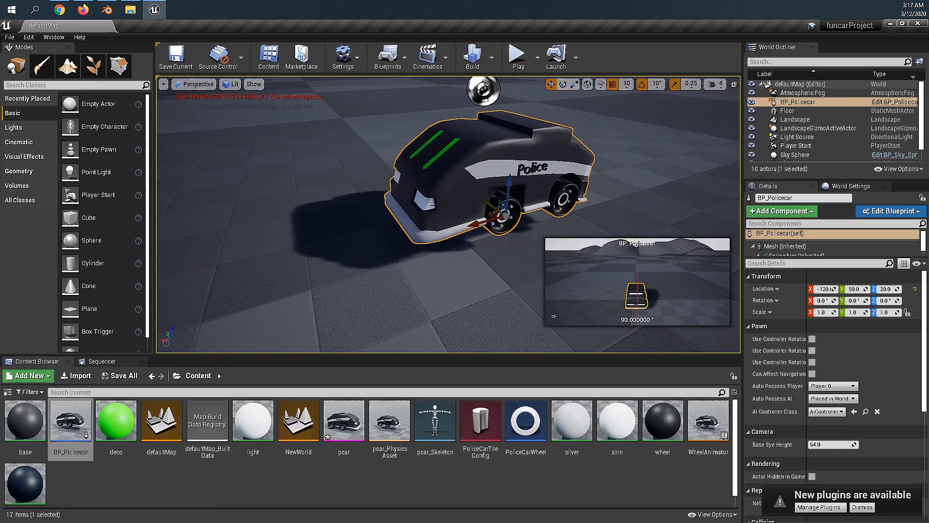
Open the light material and space out its Param node and the material result node
left_click(252, 431)
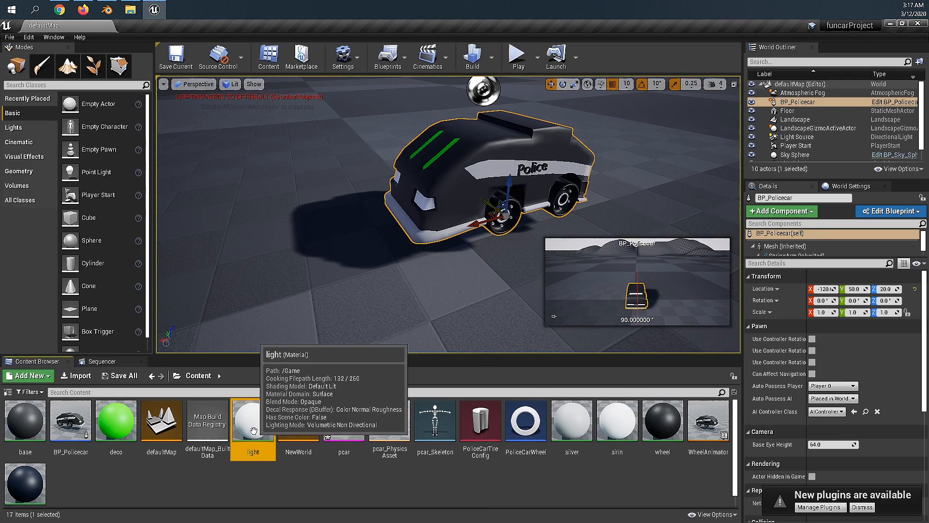
double_click(253, 430)
left_click_drag(424, 133, 539, 133)
left_click_drag(411, 142, 365, 141)
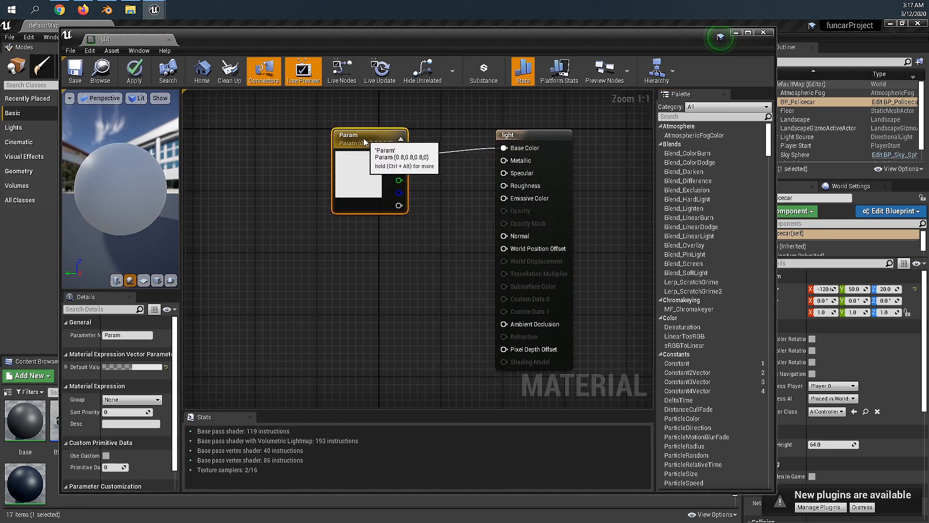
left_click_drag(532, 138, 500, 138)
left_click_drag(373, 142, 365, 134)
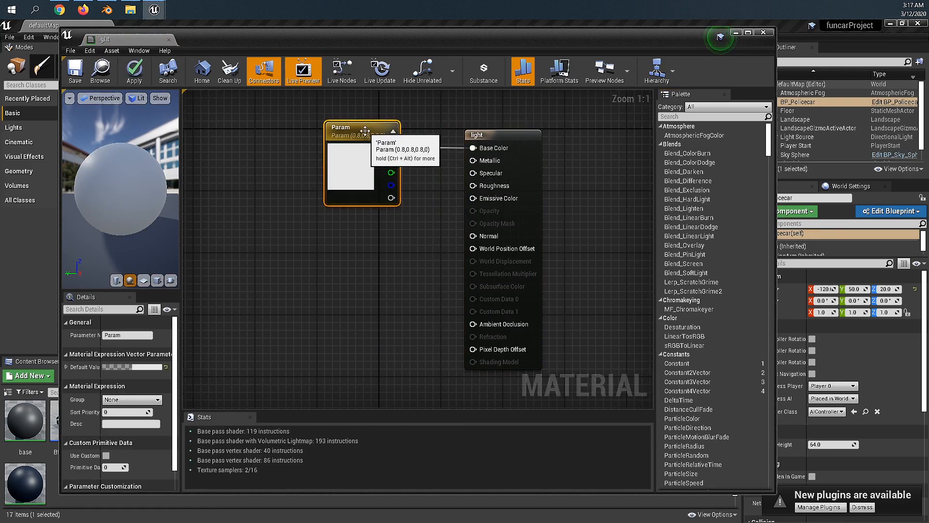
Add a Constant node to the light material and connect it to Emissive Color
right_click(268, 268)
type("constant")
key("Return")
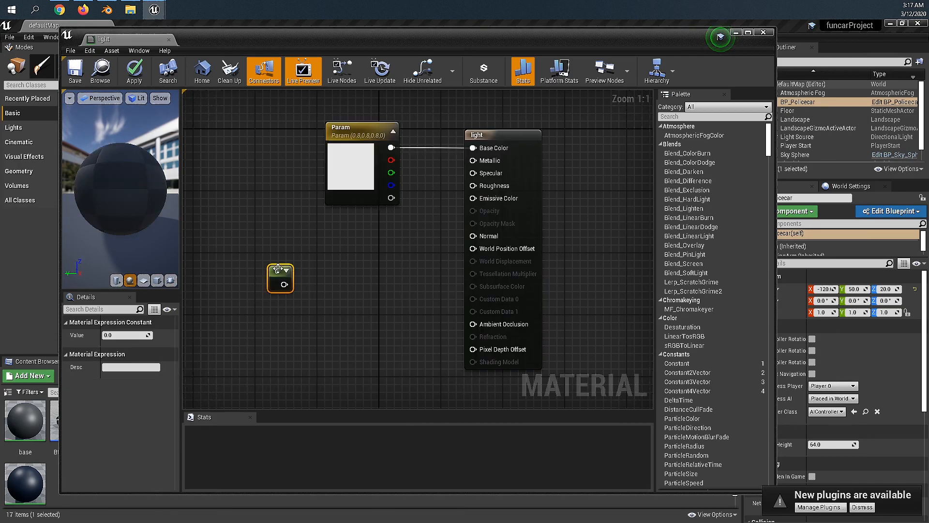
left_click_drag(278, 269, 281, 260)
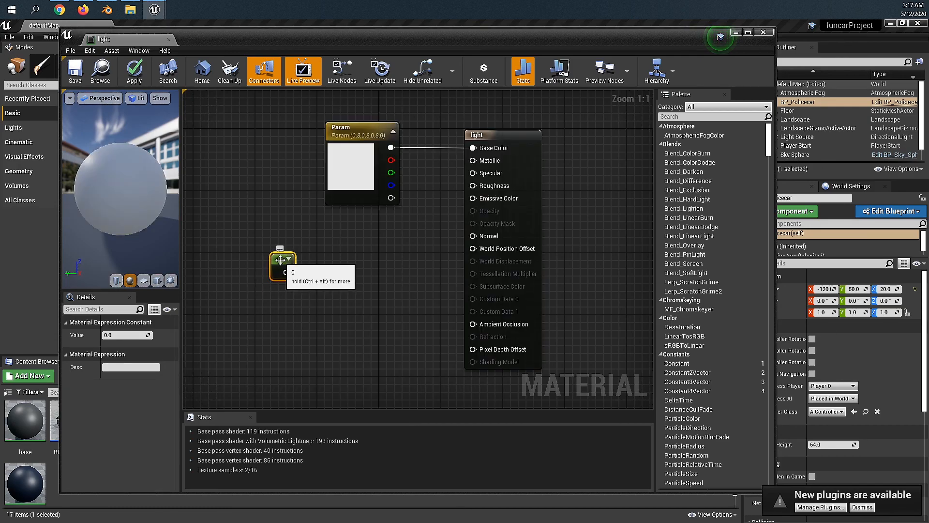
right_click(281, 260)
key("Escape")
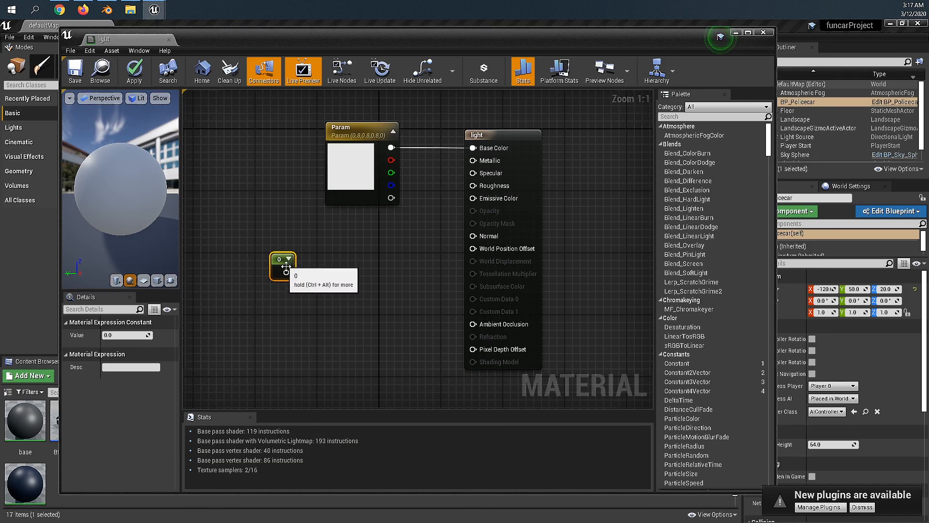
left_click_drag(286, 272, 473, 199)
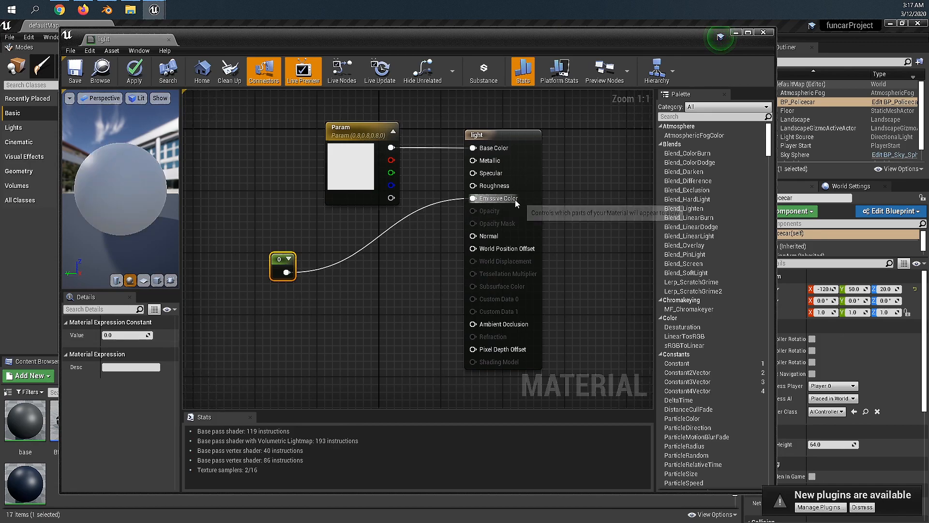
Set the emissive Constant's value to 5 and check the glow on the preview sphere
left_click(122, 335)
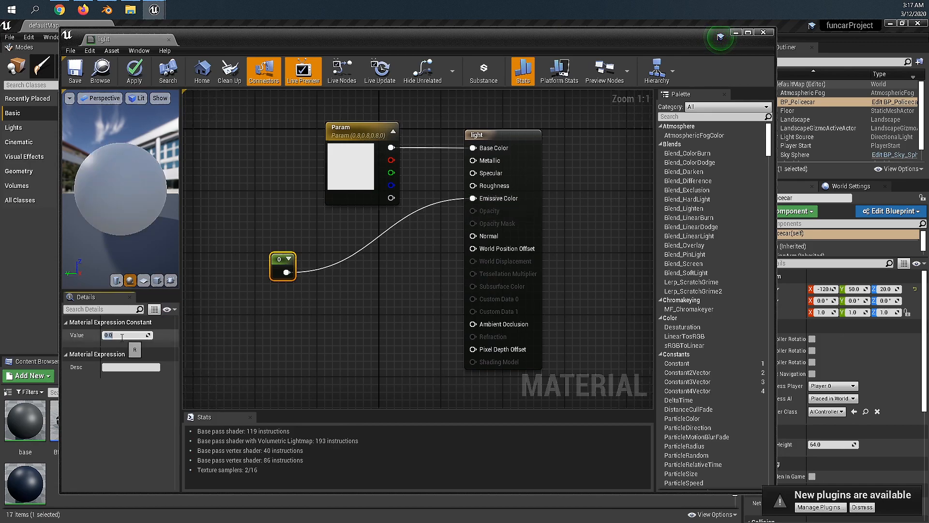
type("5")
key("Return")
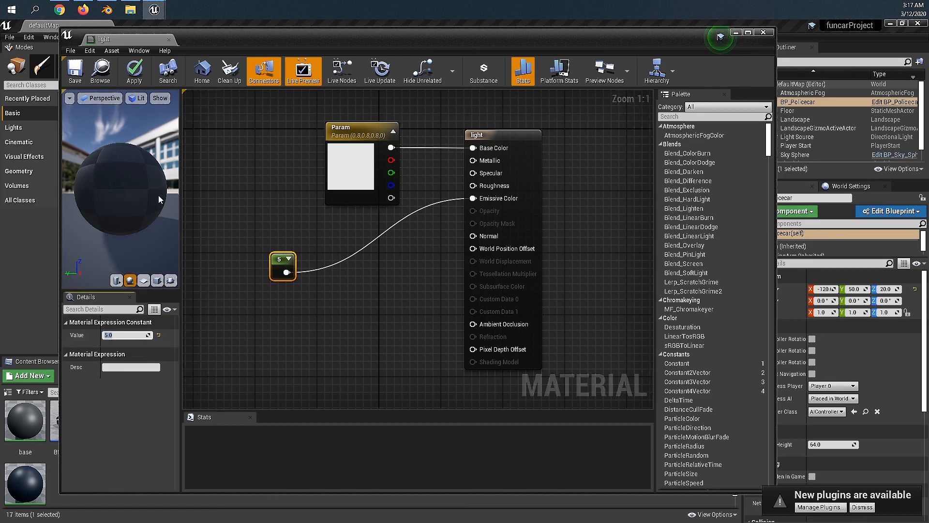
left_click_drag(128, 189, 143, 218)
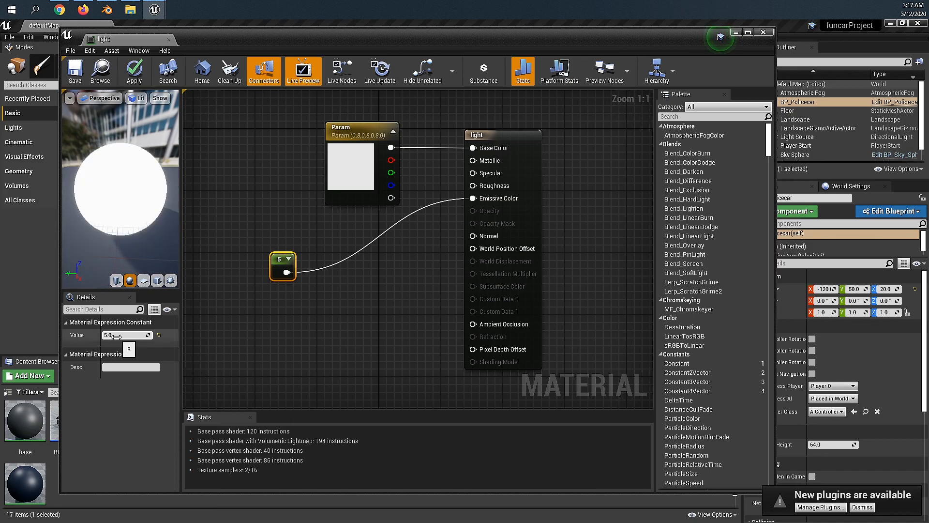
Set the emissive Constant to 10, save the light material, and inspect the police car's headlights in the level
left_click(117, 336)
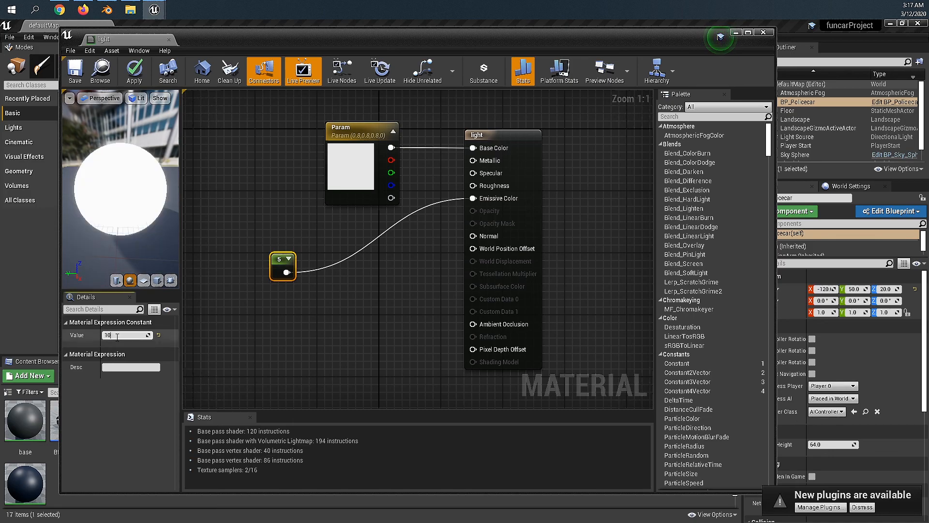
type("10")
key("Return")
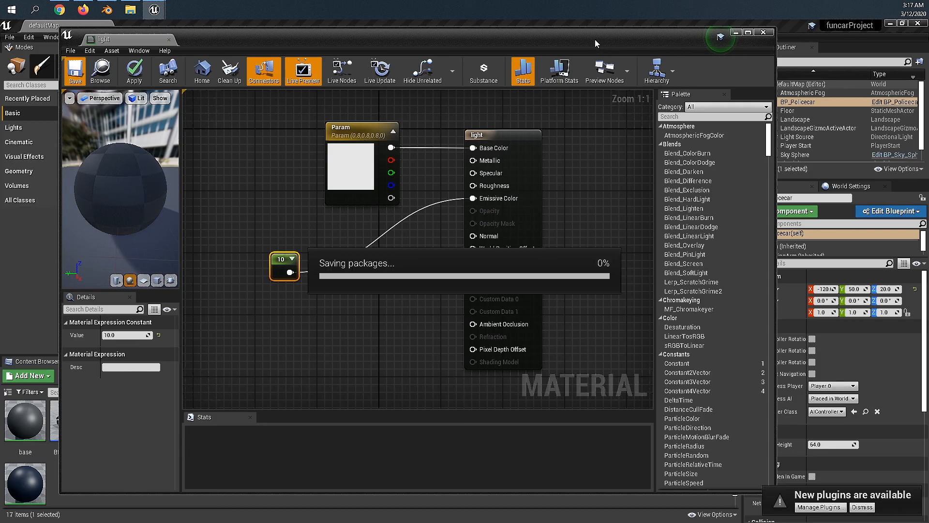
left_click_drag(563, 40, 587, 344)
mouse_move(478, 208)
right_mouse_down()
mouse_move(435, 228)
mouse_move(474, 218)
mouse_move(475, 189)
mouse_move(464, 203)
right_mouse_up()
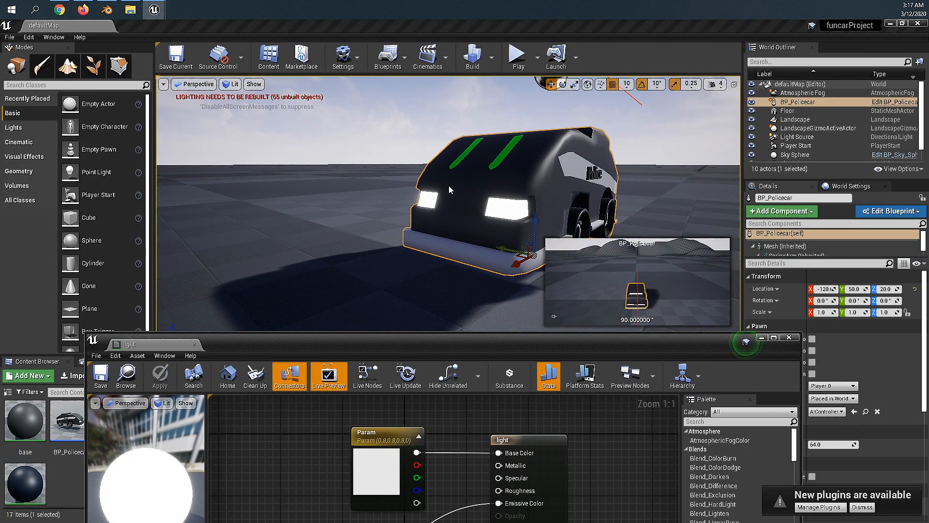
Set the emissive Constant to 20, save the light material and close its editor
left_click_drag(414, 352, 446, 78)
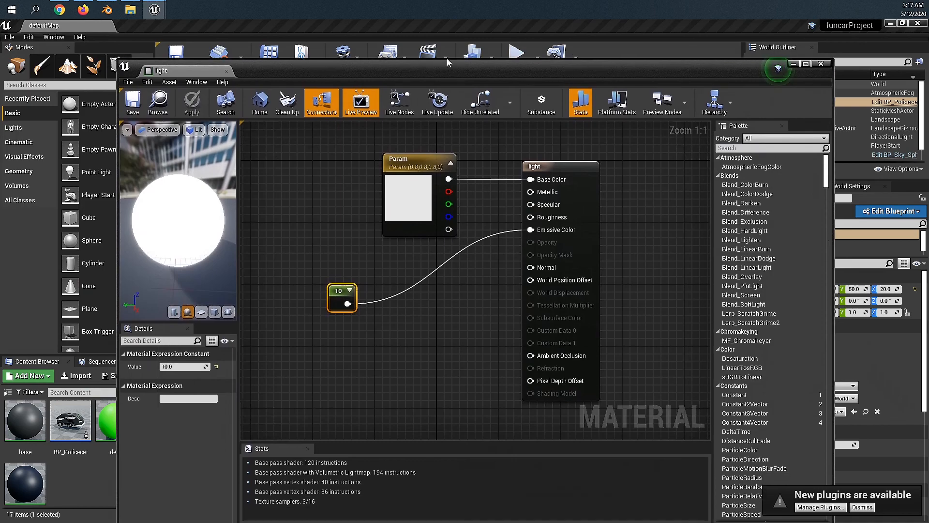
left_click(186, 367)
type("2")
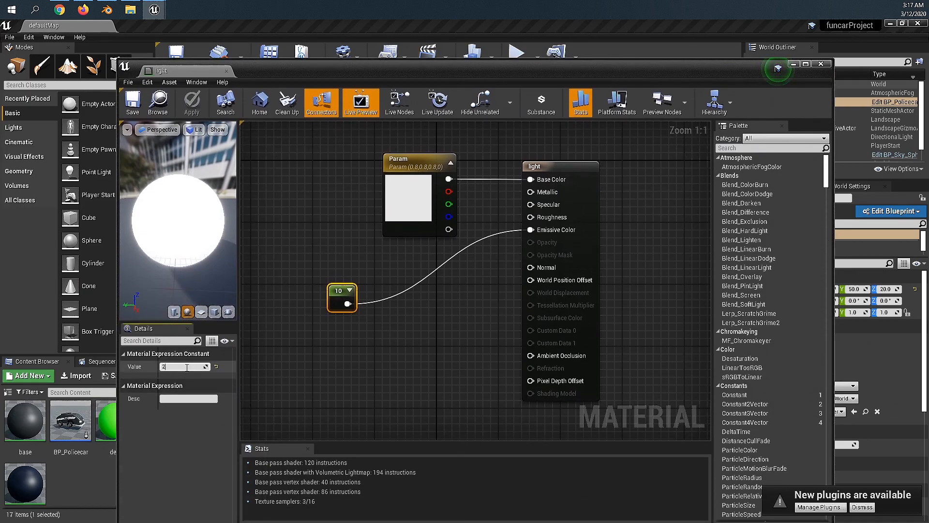
type("0")
key("Return")
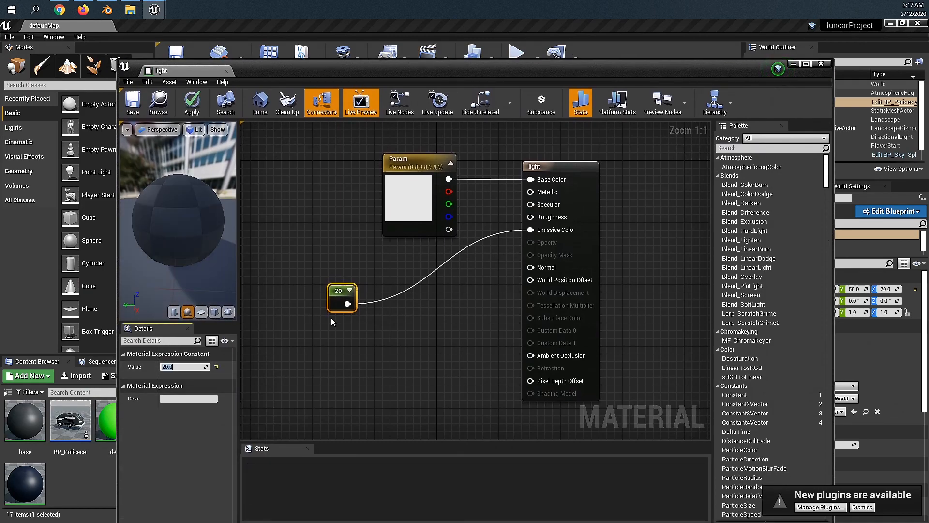
left_click(133, 105)
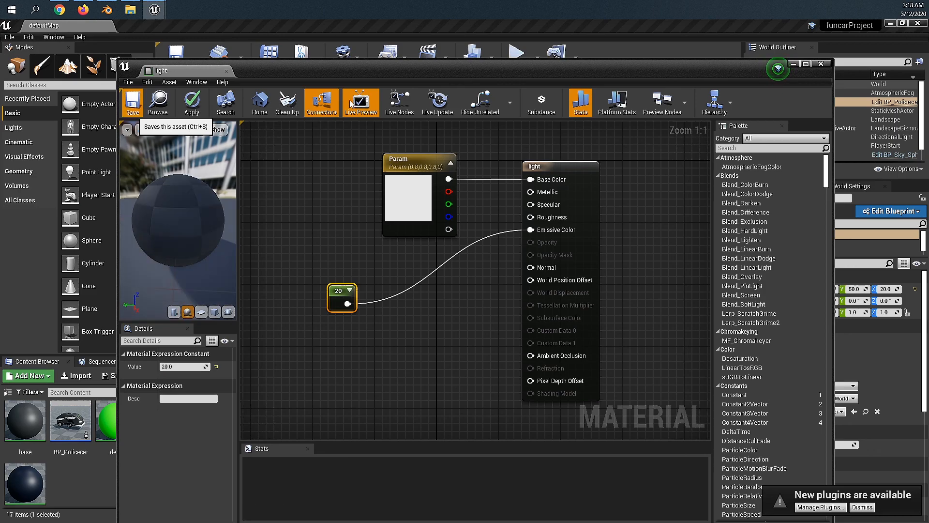
left_click(822, 65)
Open the sirin material, add a Constant node and connect it to Emissive Color
right_click_drag(448, 214, 610, 173)
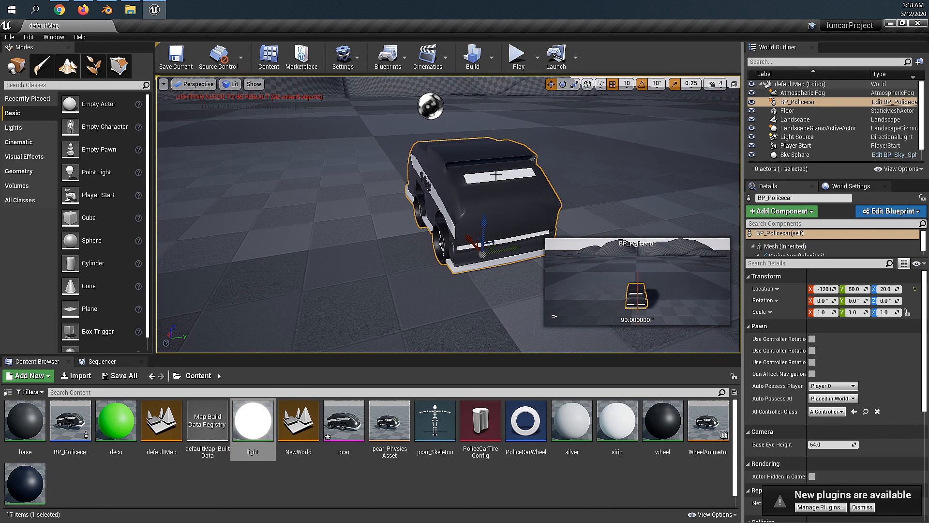
double_click(617, 421)
left_click_drag(467, 167, 425, 167)
right_click(352, 287)
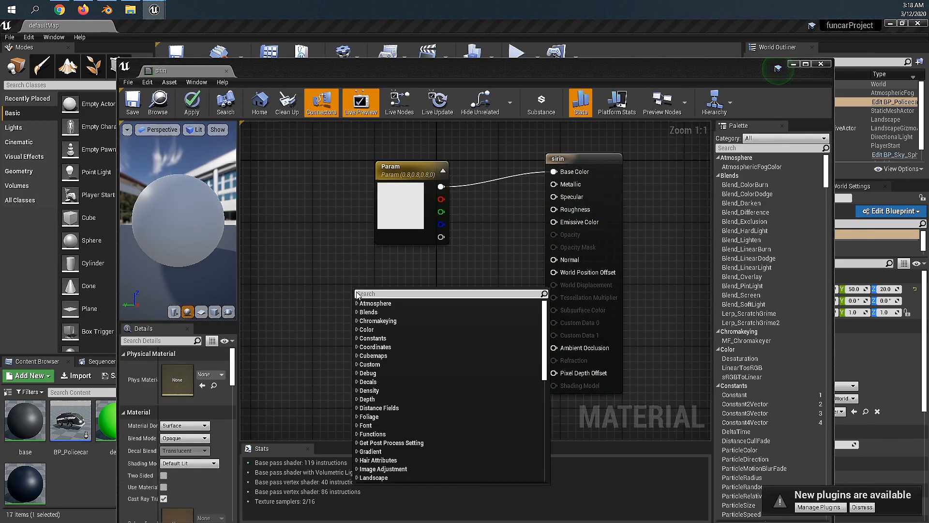
type("constant")
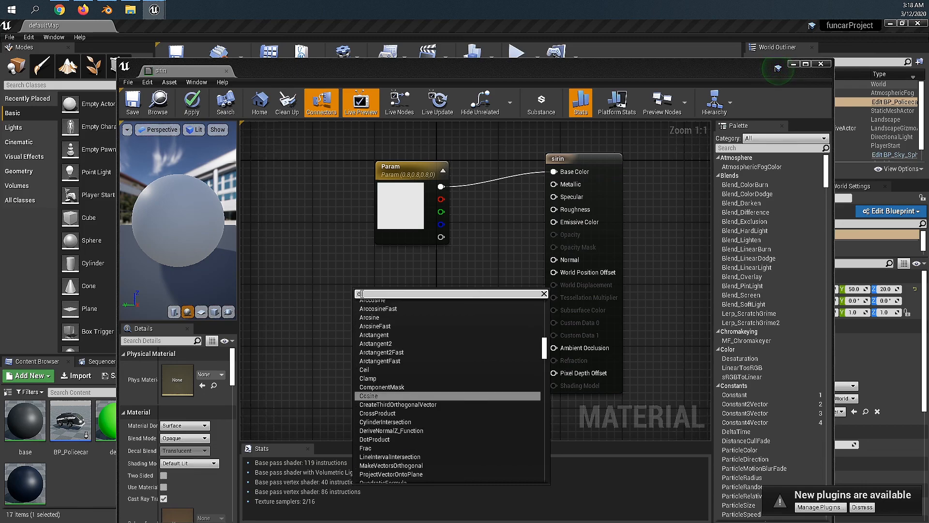
key("Return")
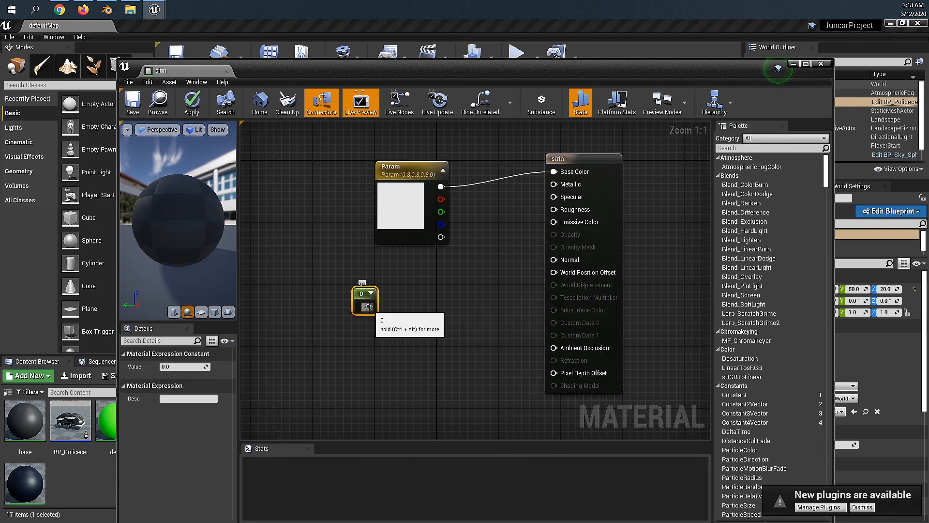
left_click_drag(515, 257, 565, 222)
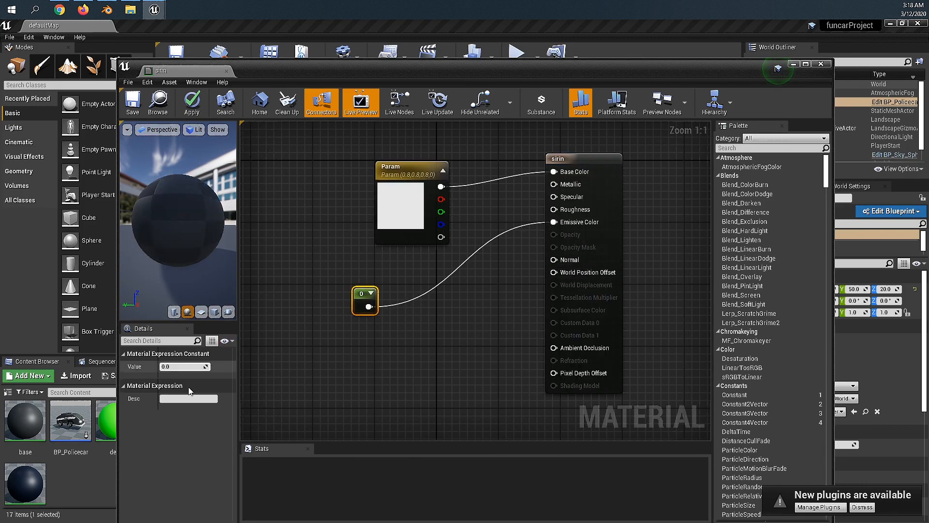
Space out the Param and Constant nodes in the sirin material and set the Constant to 20
left_click(420, 209)
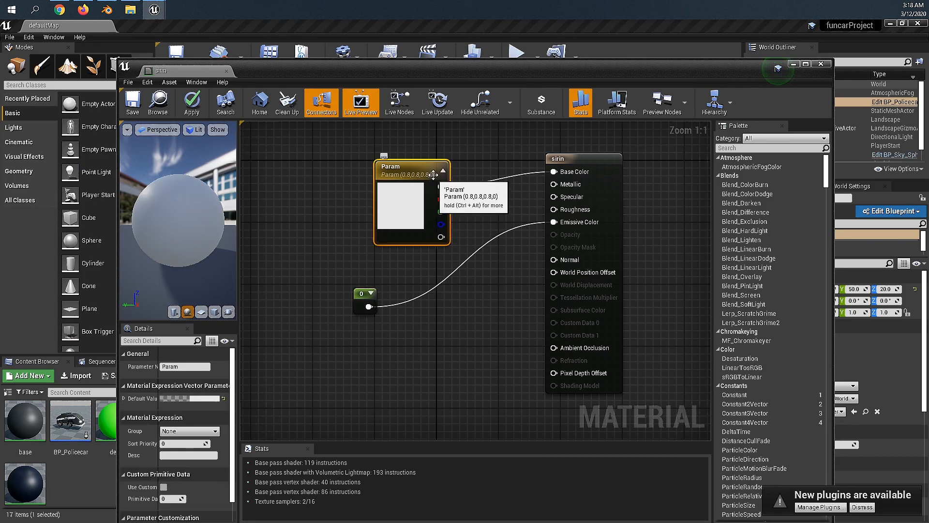
left_click_drag(423, 170, 391, 163)
left_click_drag(359, 293, 327, 298)
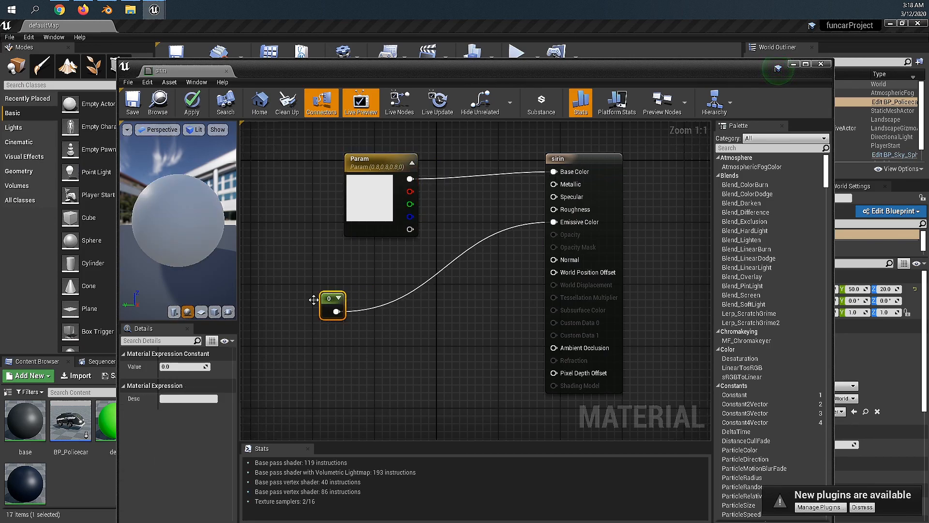
left_click(175, 367)
type("20")
key("Return")
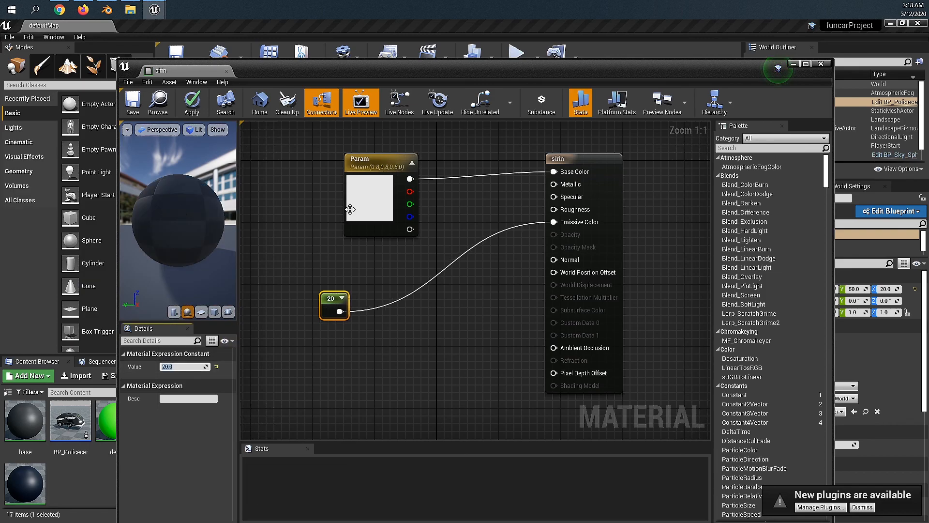
Change the sirin material's Param colour to orange-red with R 0.8, G 0.086875 and B 0.031117
double_click(350, 209)
left_click(467, 291)
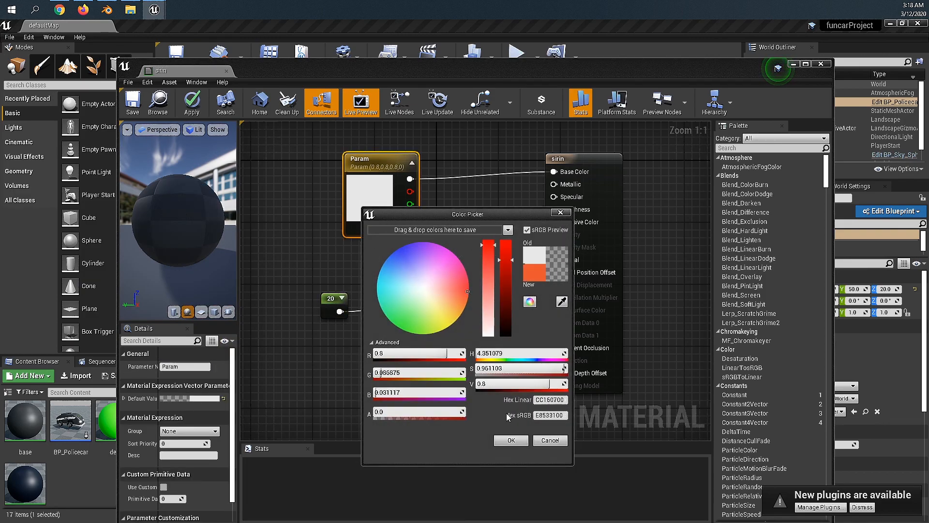
left_click(511, 439)
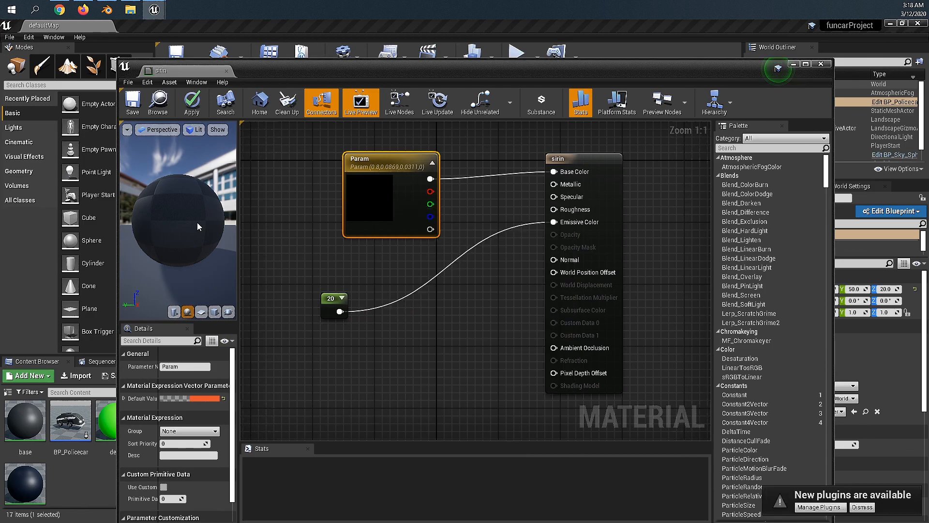
left_click_drag(383, 158, 376, 160)
left_click(329, 214)
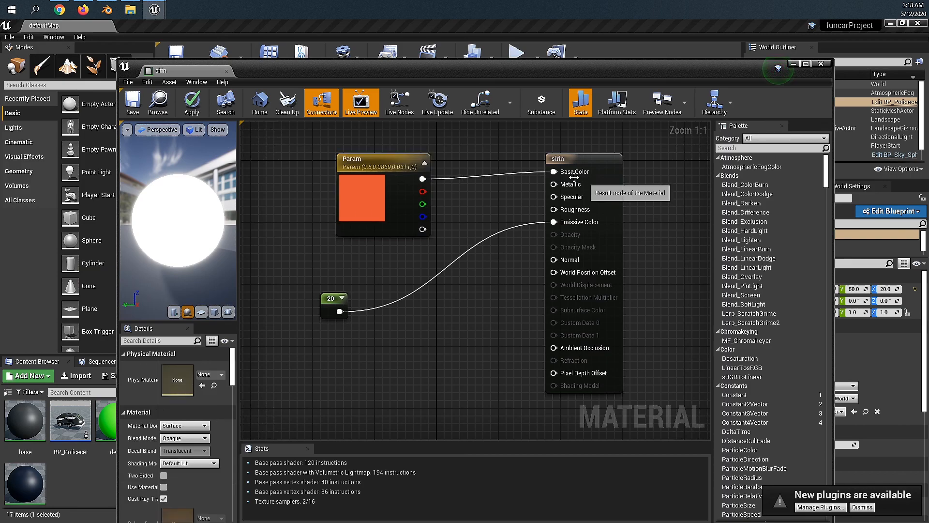
Break the Base Color link and move the Param and Constant nodes farther from the result node
right_click(553, 172)
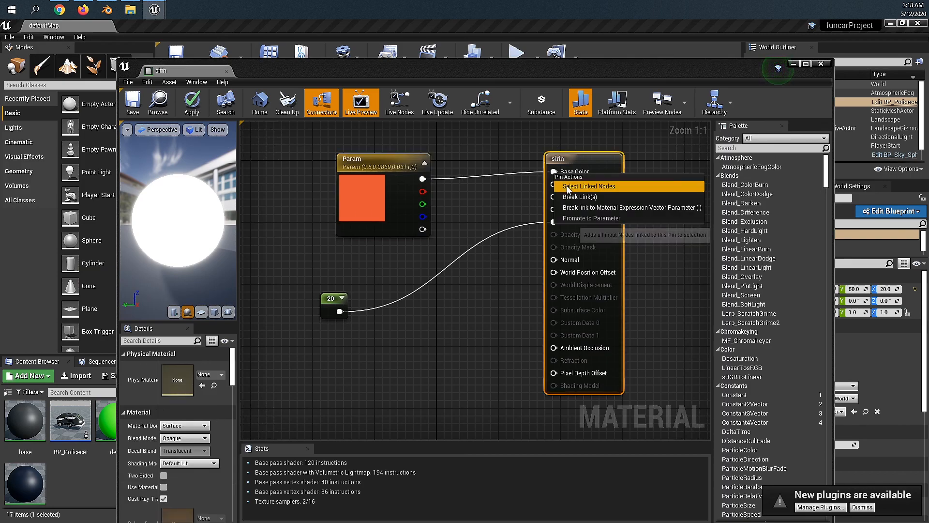
left_click(568, 197)
left_click_drag(393, 163, 322, 163)
left_click_drag(333, 306, 310, 291)
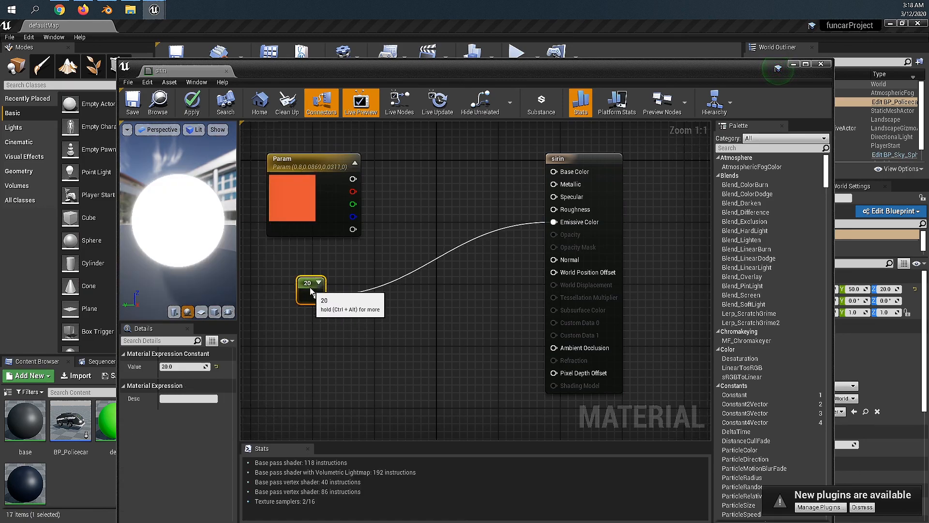
Add a math Multiply node between the Constant node and the sirin result node
left_click(406, 293)
right_click(406, 293)
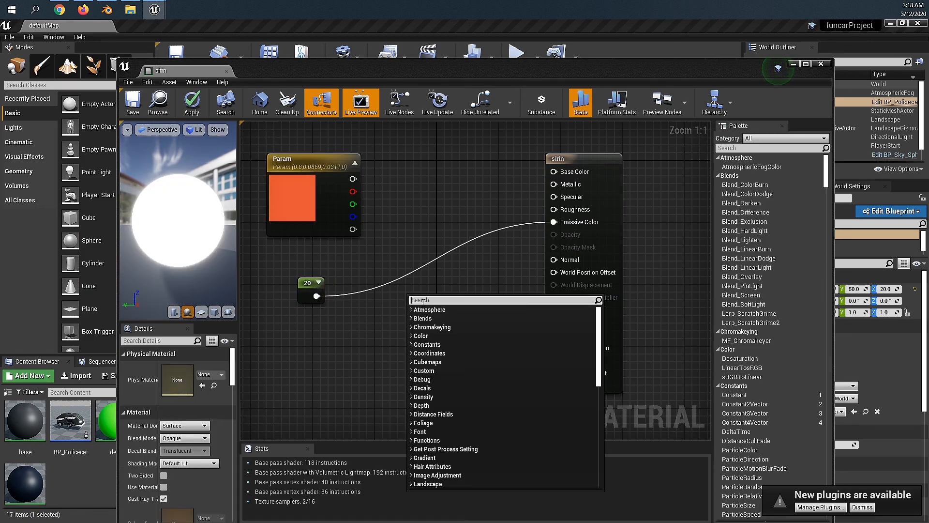
type("multiply")
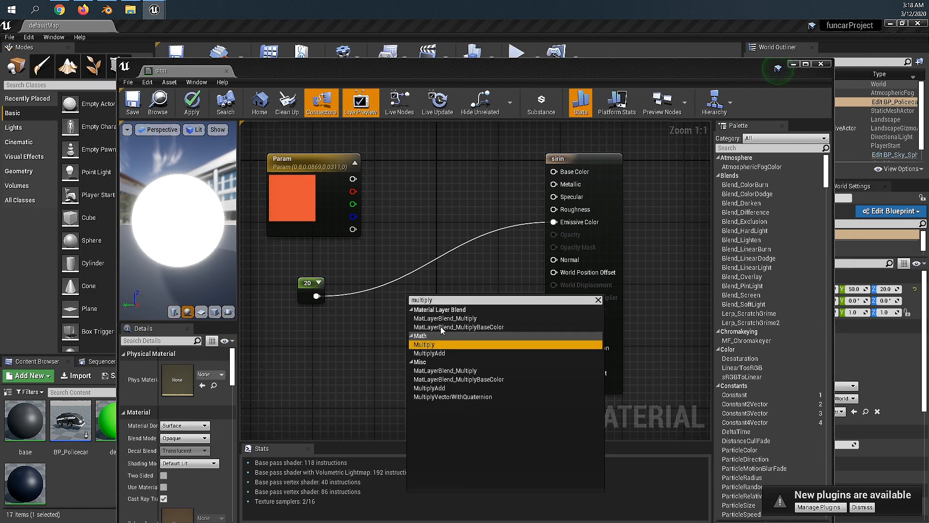
left_click(424, 344)
left_click_drag(437, 300, 465, 274)
Break the Emissive Color link, and connect Param to input A and the Constant to input B of the Multiply node
right_click(554, 221)
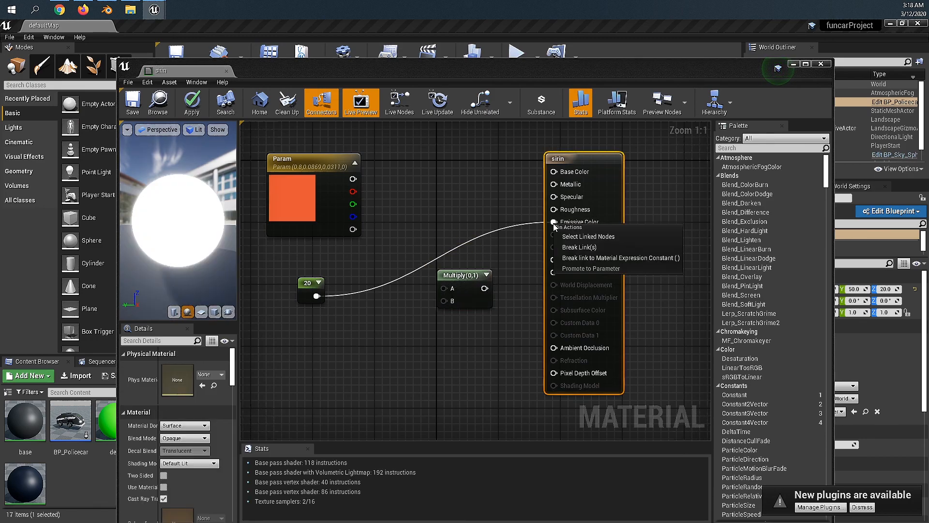
left_click(576, 248)
left_click_drag(317, 295, 434, 229)
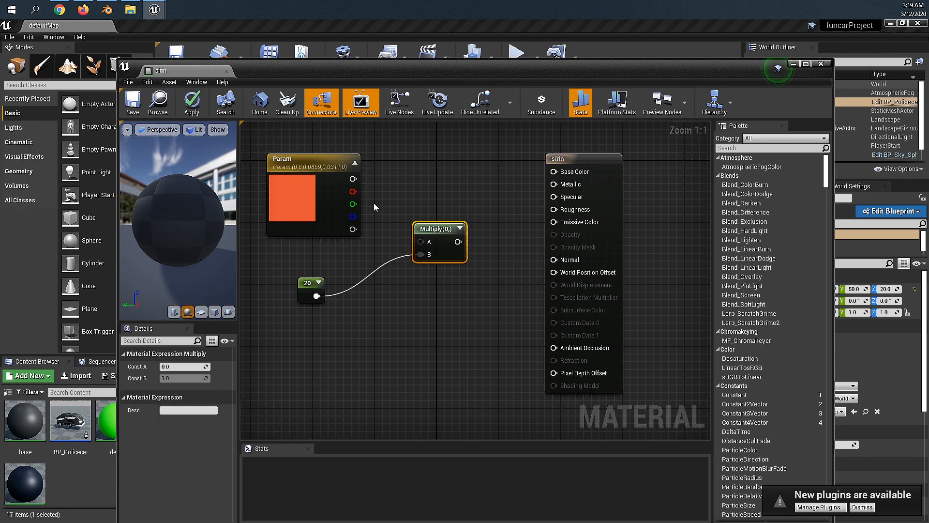
left_click_drag(353, 178, 415, 244)
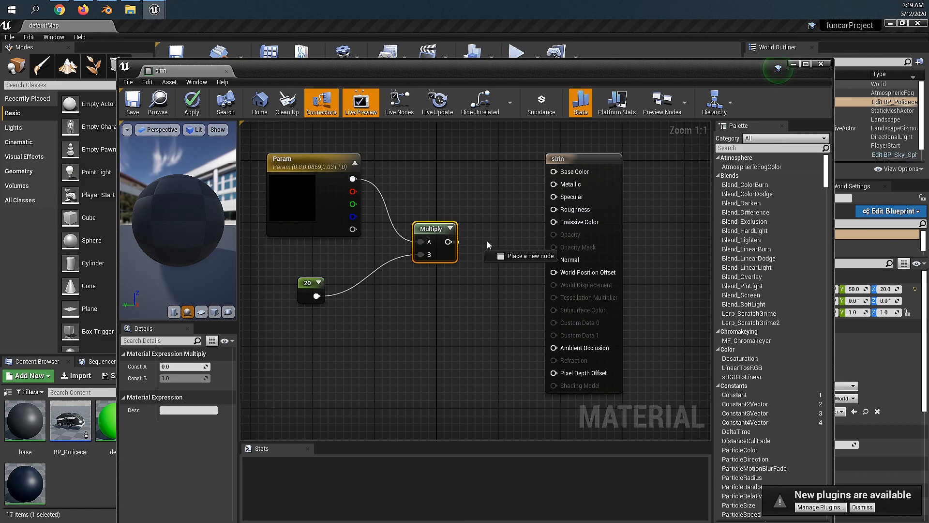
Connect the Multiply output to Emissive Color, space out the Param and Multiply nodes, and save and close the sirin material
left_click_drag(538, 221, 553, 221)
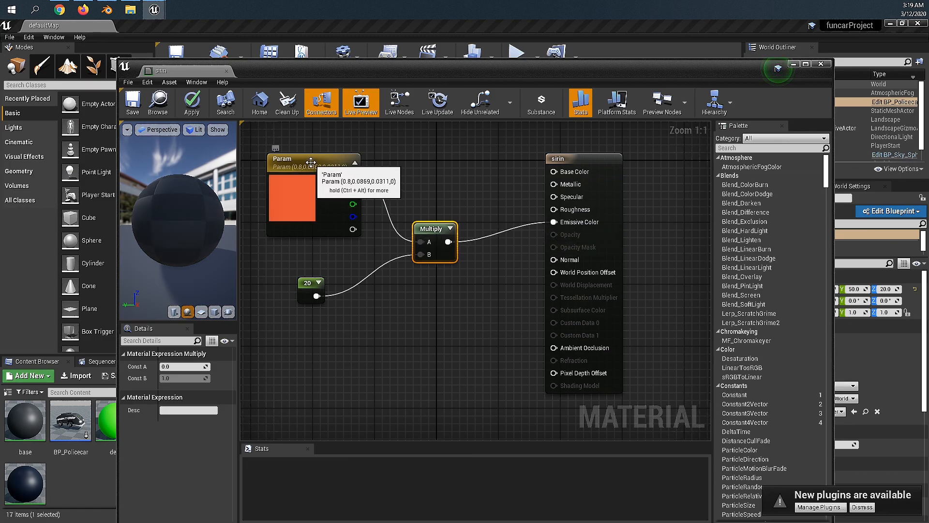
left_click_drag(312, 165, 312, 158)
left_click_drag(432, 232, 447, 233)
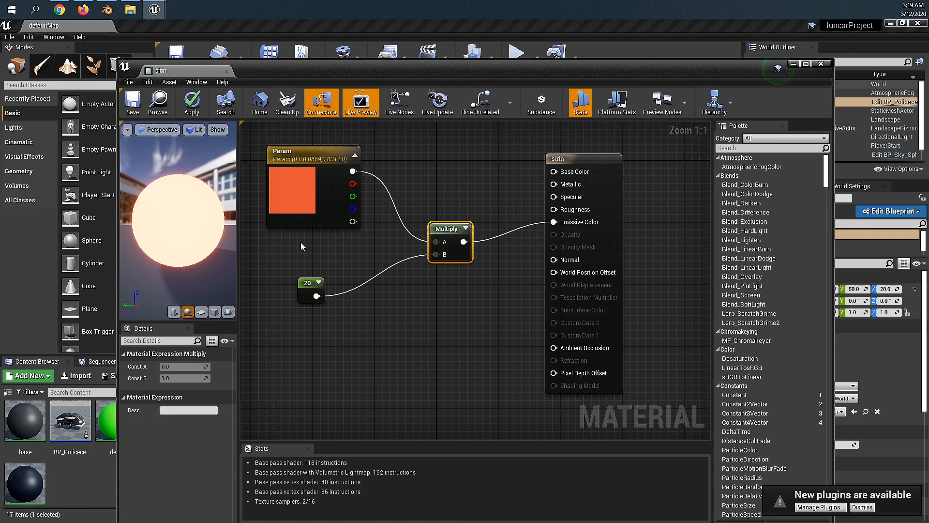
left_click(309, 290)
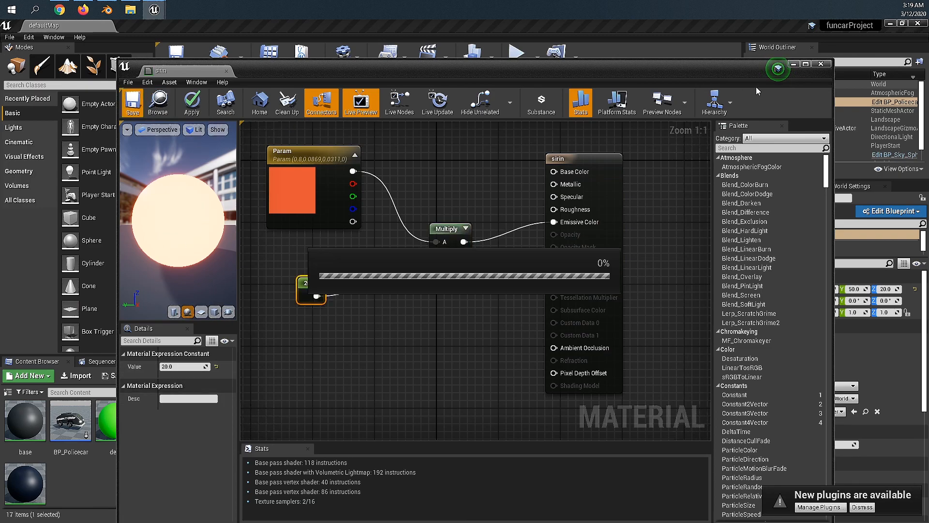
left_click(821, 64)
right_click_drag(440, 233, 460, 198)
right_click_drag(422, 251, 382, 244)
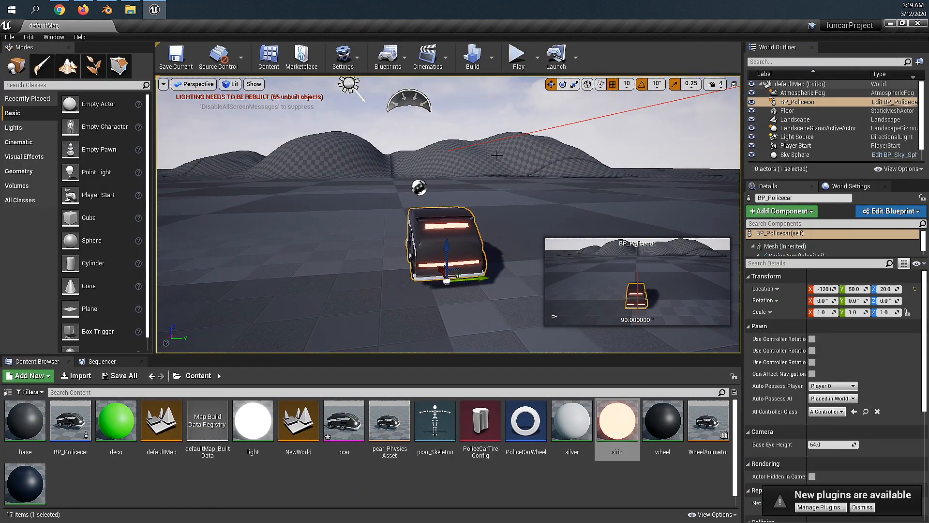
Delete the Sky Sphere actor from the level
scroll(784, 145, "down", 1)
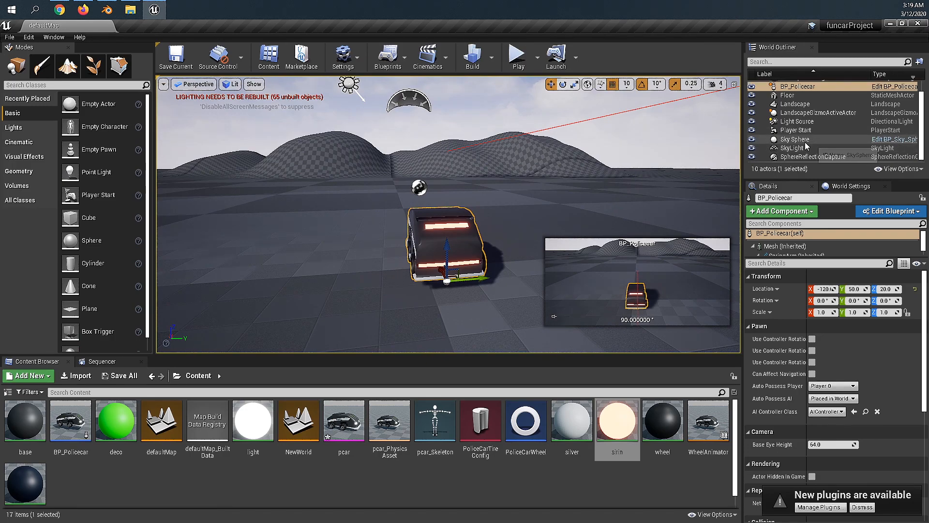
left_click(795, 140)
key("Delete")
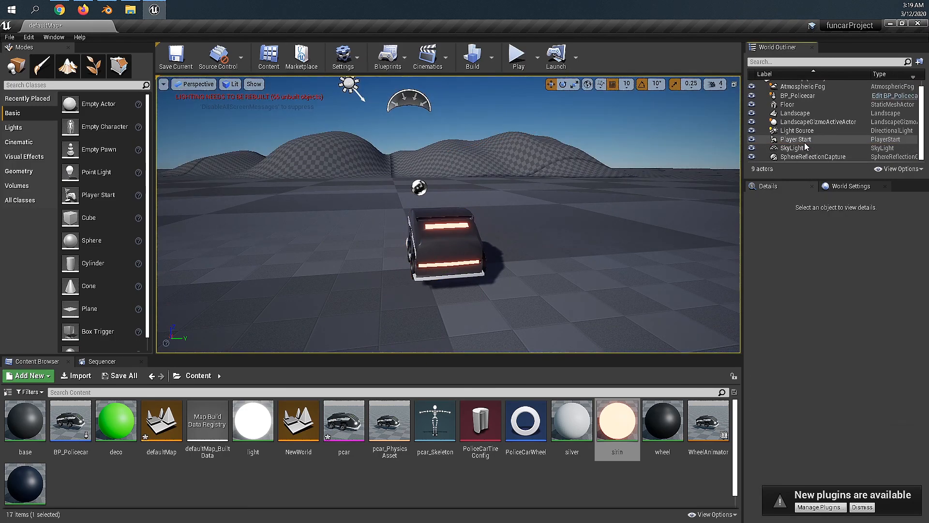
right_click_drag(505, 145, 484, 139)
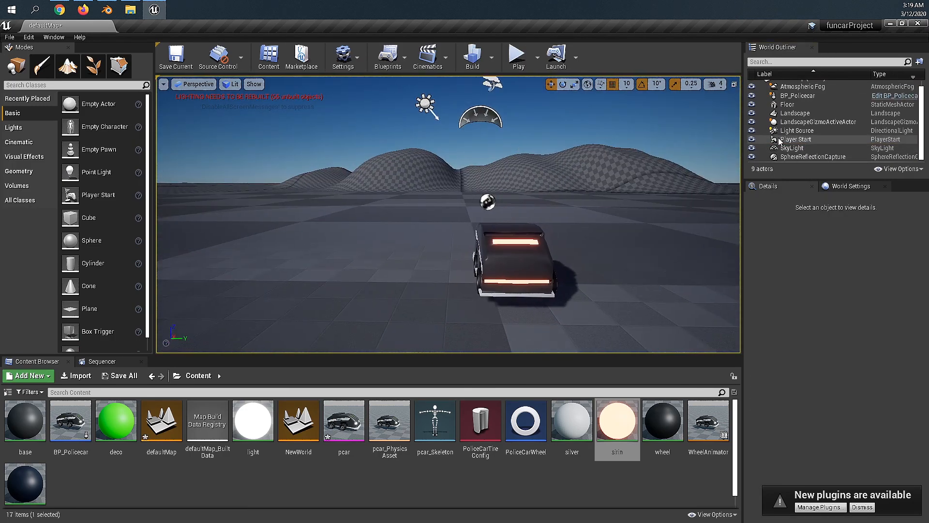
left_click(801, 150)
key("Delete")
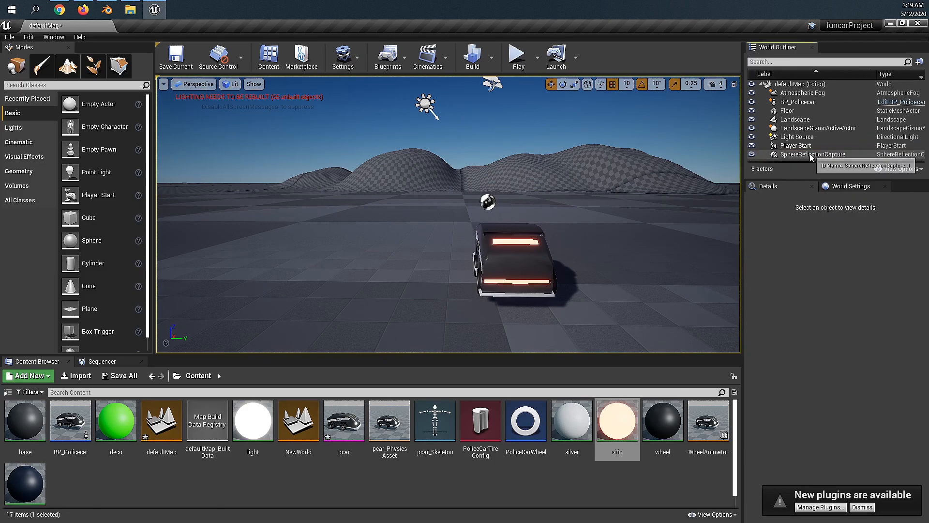
key("ctrl+z")
Delete the Light Source actor to darken the level, and save the map
left_click(798, 137)
key("Delete")
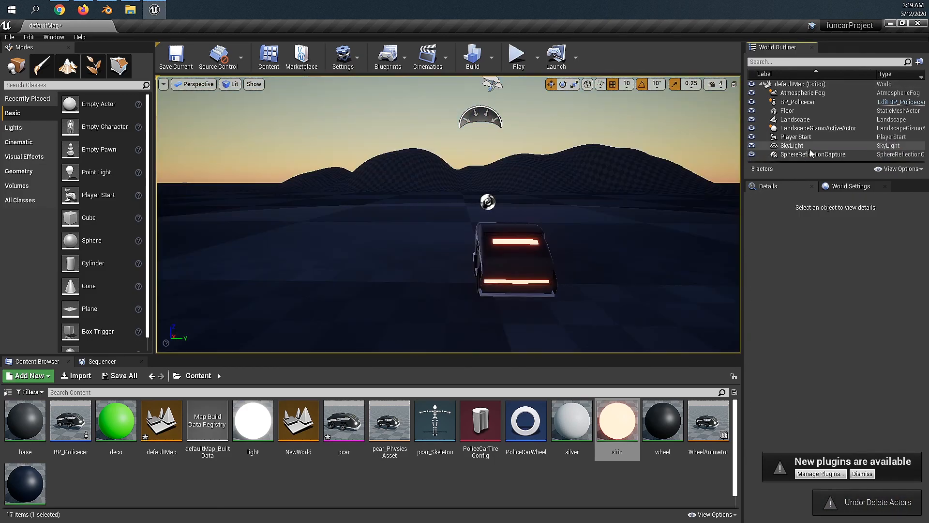
right_click_drag(543, 179, 454, 180)
key("ctrl+s")
Reopen the sirin material, set its Constant node's value to 35, and close the material
key("a")
key("w")
key("a")
key("d")
left_click(423, 152)
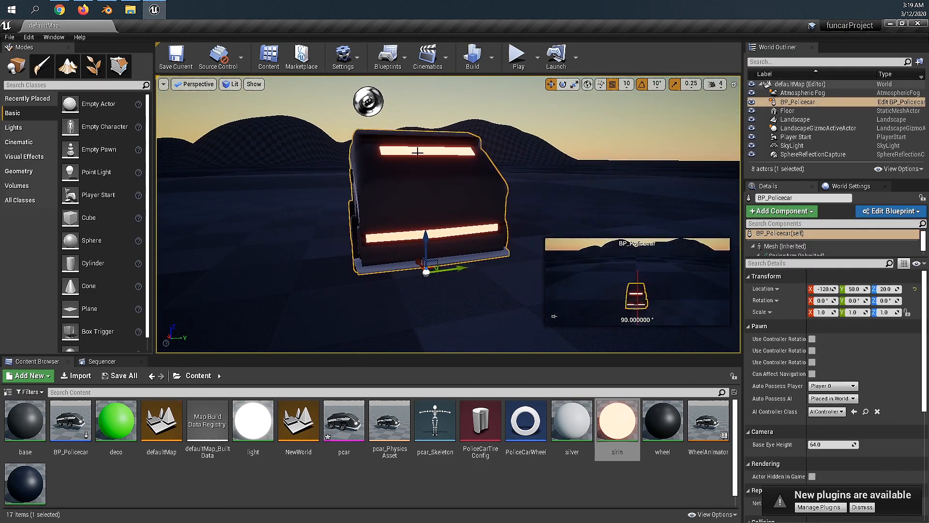
double_click(620, 426)
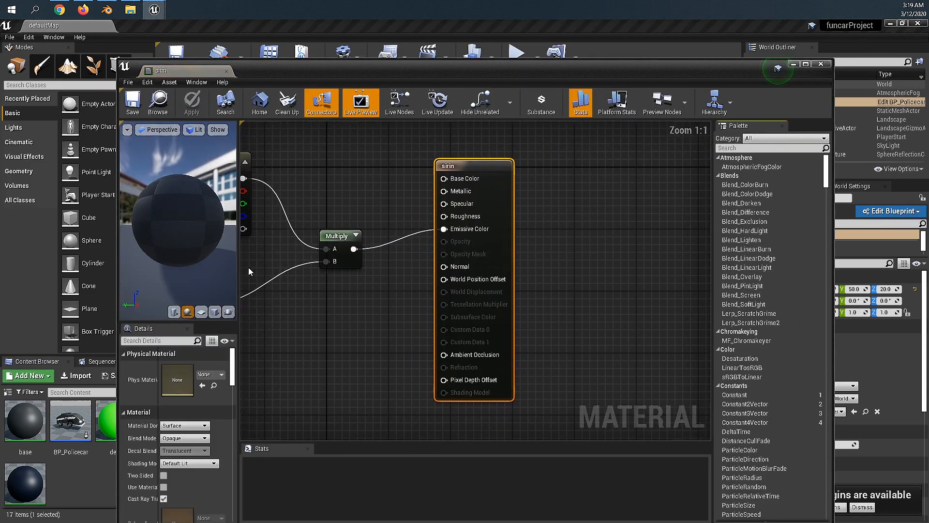
right_click_drag(321, 312, 463, 307)
left_click(337, 285)
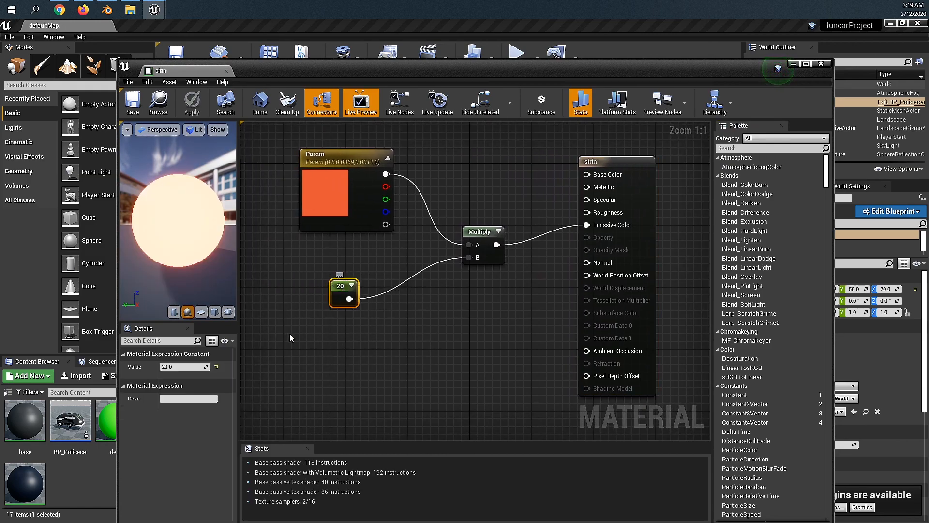
left_click(188, 365)
type("35")
key("Return")
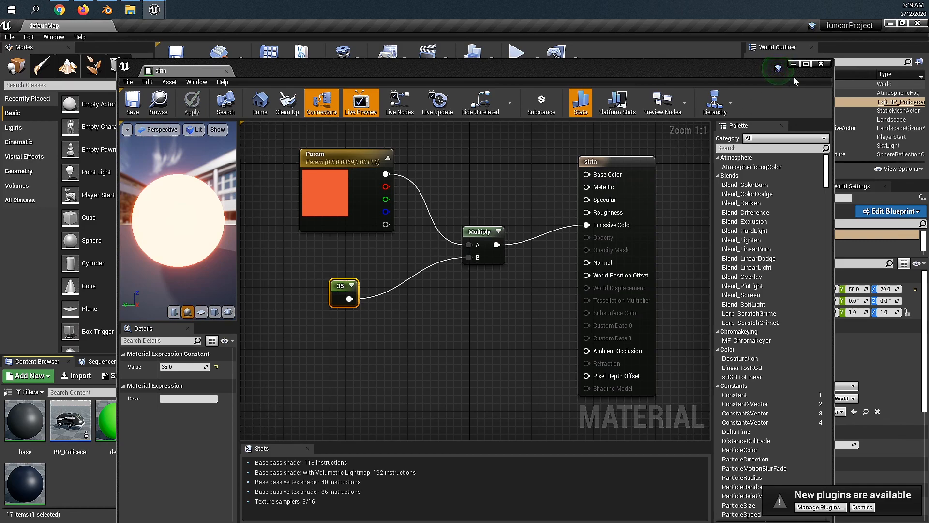
left_click(821, 64)
right_click_drag(384, 206, 413, 218)
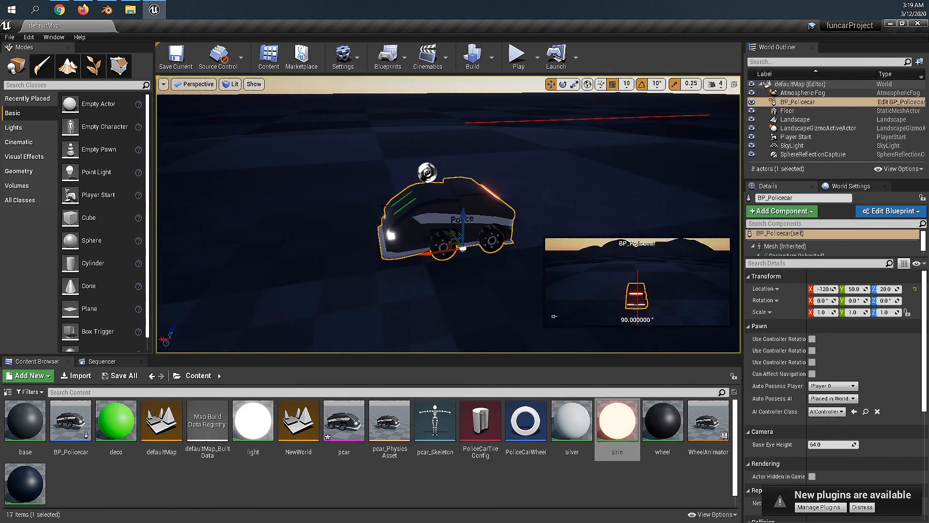
Open the BP_Policecar blueprint's 3D view and add a Spot Light component under the car's Mesh
double_click(68, 426)
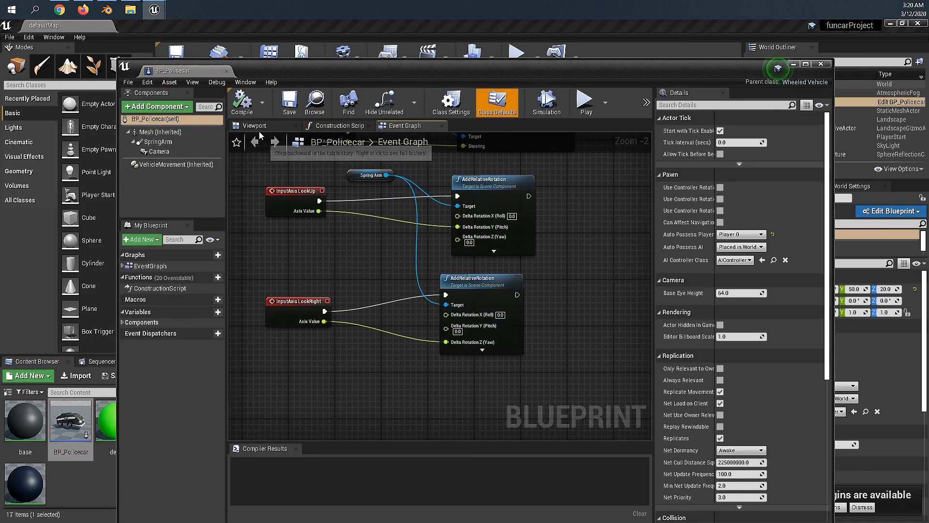
left_click(260, 127)
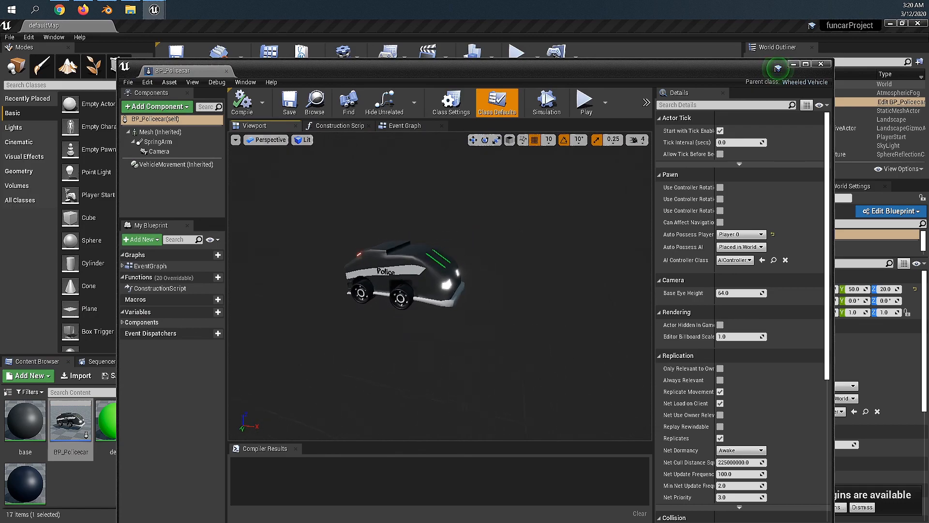
mouse_move(428, 237)
right_mouse_down()
mouse_move(418, 237)
mouse_move(428, 237)
right_mouse_up()
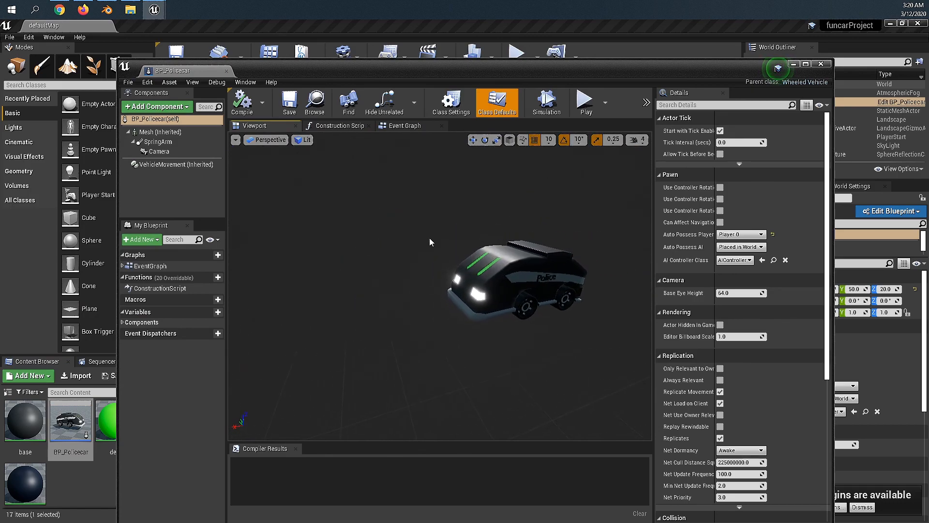
left_click(473, 293)
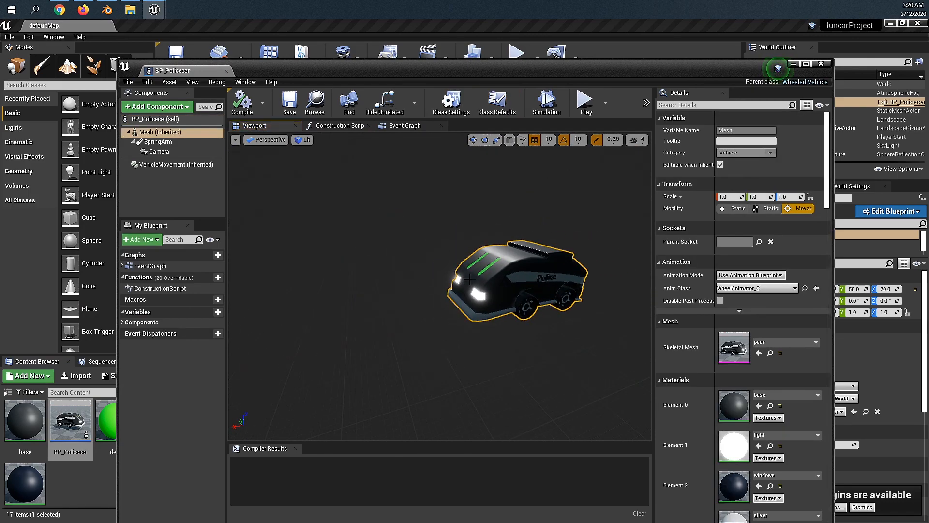
left_click(156, 106)
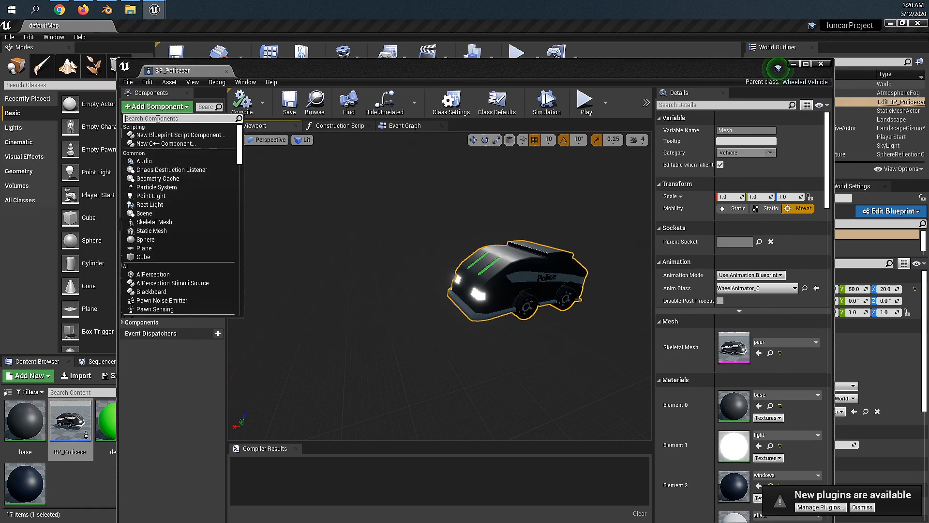
type("light")
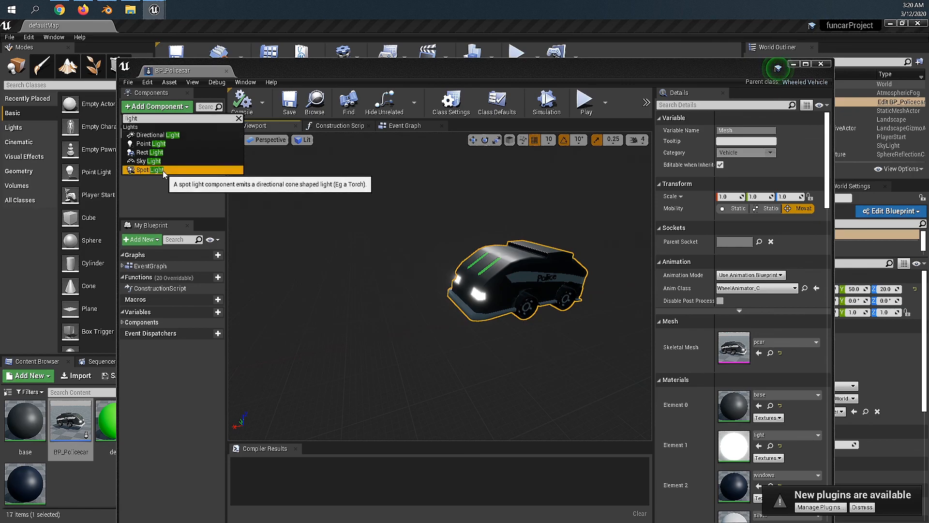
left_click(163, 170)
Move the spot light to one of the front headlights, at location X 190, Y 40, Z 100
left_click_drag(513, 312, 464, 291)
left_click_drag(449, 264, 455, 261, "alt")
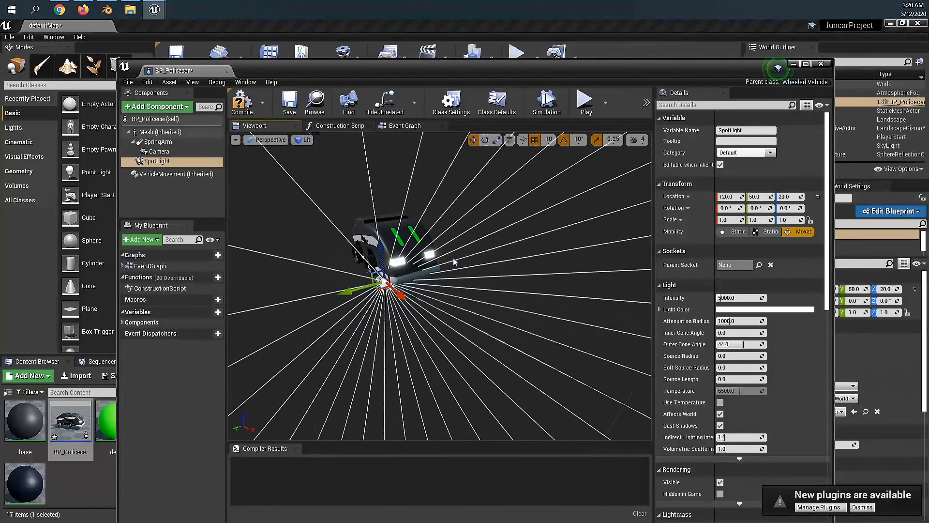
left_click_drag(388, 278, 373, 236)
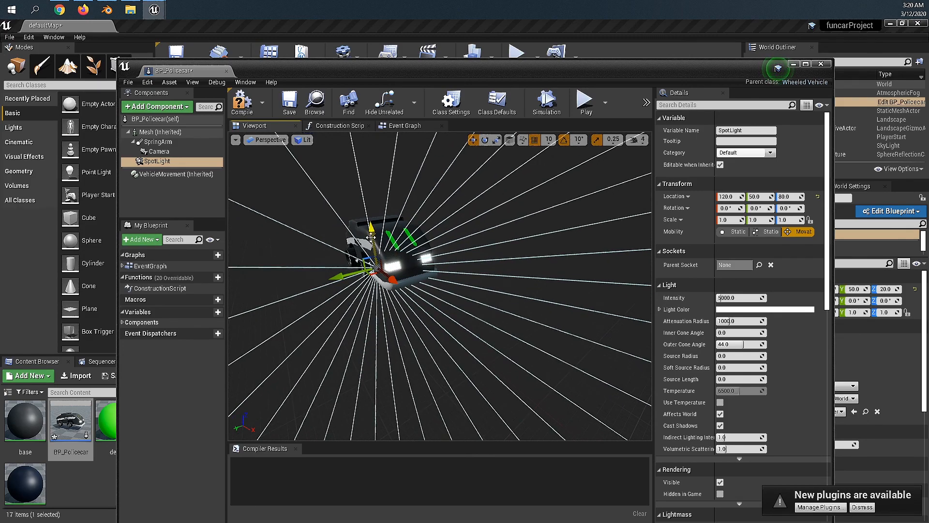
left_click_drag(339, 277, 415, 313)
left_click_drag(377, 279, 391, 244)
right_click_drag(457, 197, 320, 197)
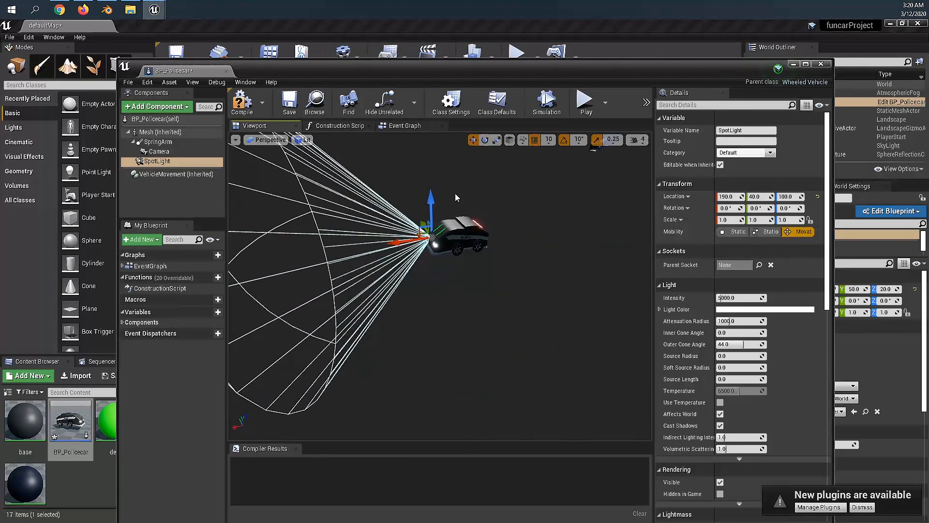
Compile and save BP_Policecar, and reposition its window to uncover the car in the level view
left_click(242, 101)
left_click(290, 102)
left_click_drag(320, 74, 338, 296)
right_click_drag(356, 278, 317, 291)
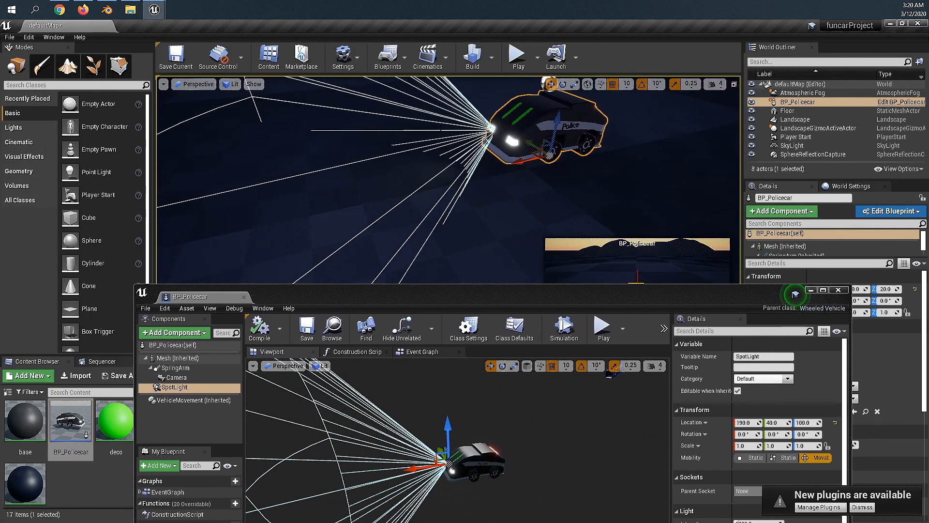
left_click_drag(460, 304, 447, 232)
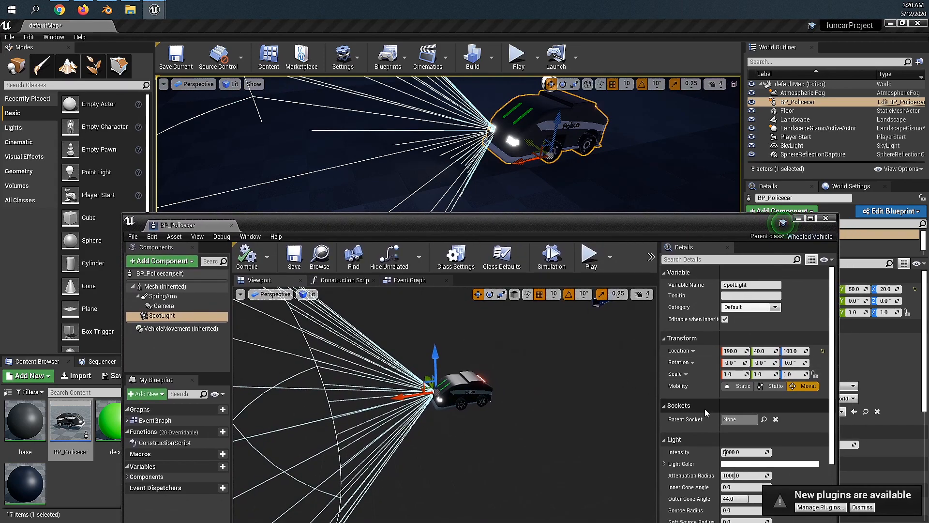
Set the spot light's intensity to about 15485, attenuation radius to about 305, inner cone angle to about 45.4 and outer to about 51.4
scroll(705, 412, "down", 5)
left_click_drag(731, 336, 757, 349)
mouse_move(733, 313)
left_mouse_down()
mouse_move(769, 313)
mouse_move(733, 313)
left_mouse_up()
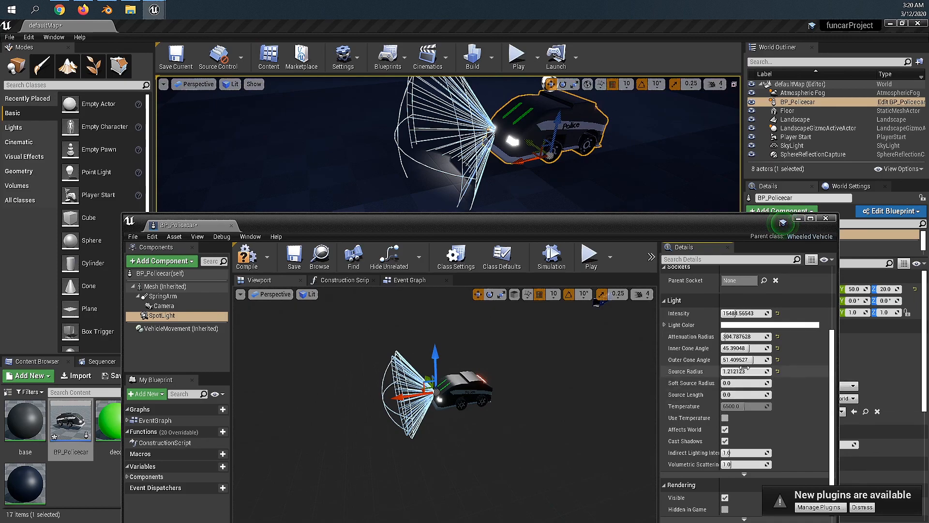
key("ctrl+z")
Reselect the SpotLight component and raise its intensity to about 47446 and attenuation radius to about 921
left_click(443, 400)
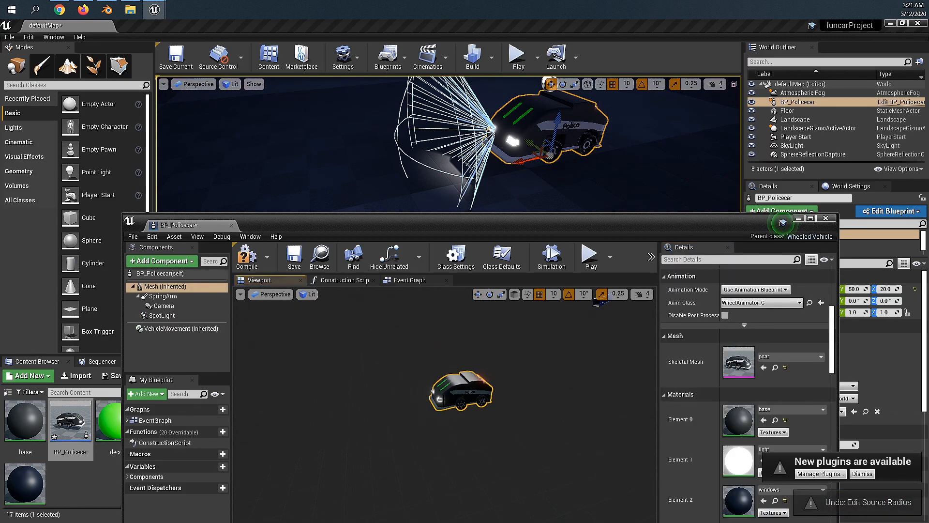
left_click(183, 315)
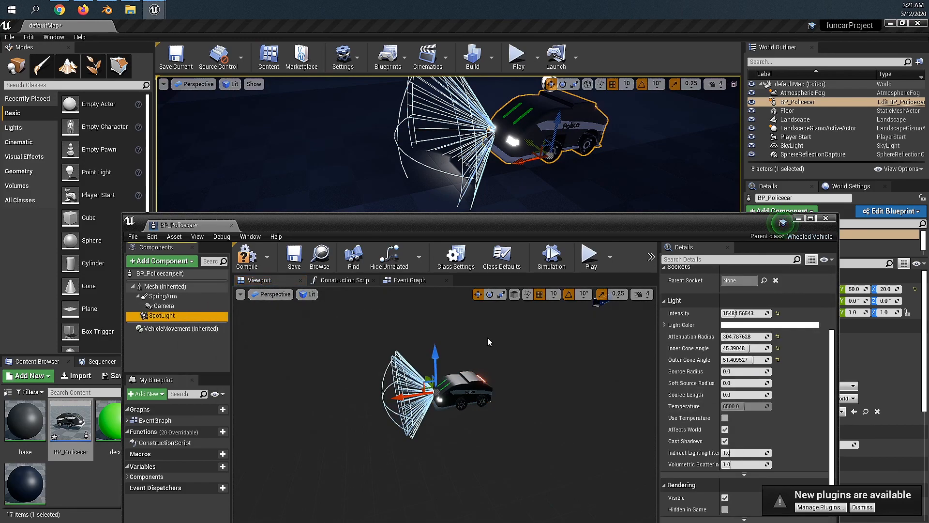
mouse_move(729, 337)
left_mouse_down()
mouse_move(745, 314)
mouse_move(735, 336)
left_mouse_up()
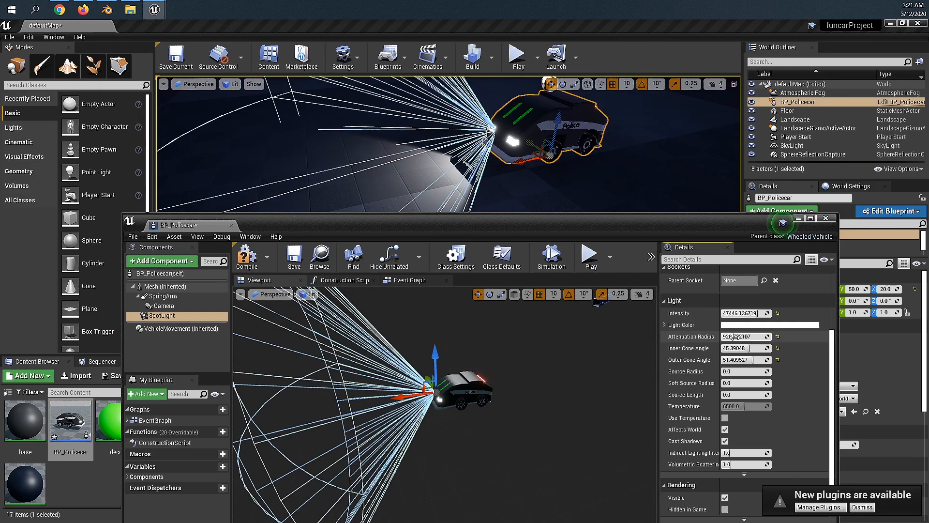
Duplicate the spot light and move the copy sideways to the car's other headlight
left_click_drag(484, 360, 481, 362)
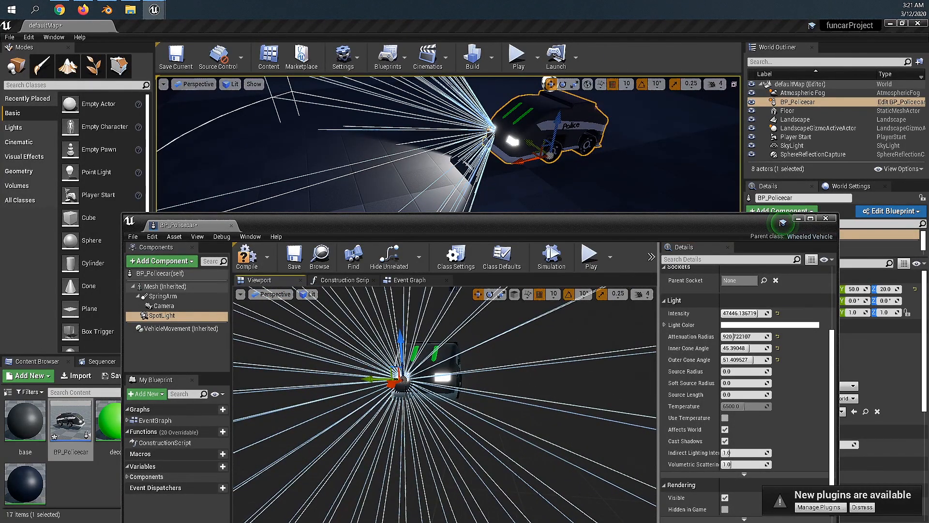
key("ctrl+w")
left_click_drag(367, 379, 414, 381)
left_click_drag(447, 347, 370, 356)
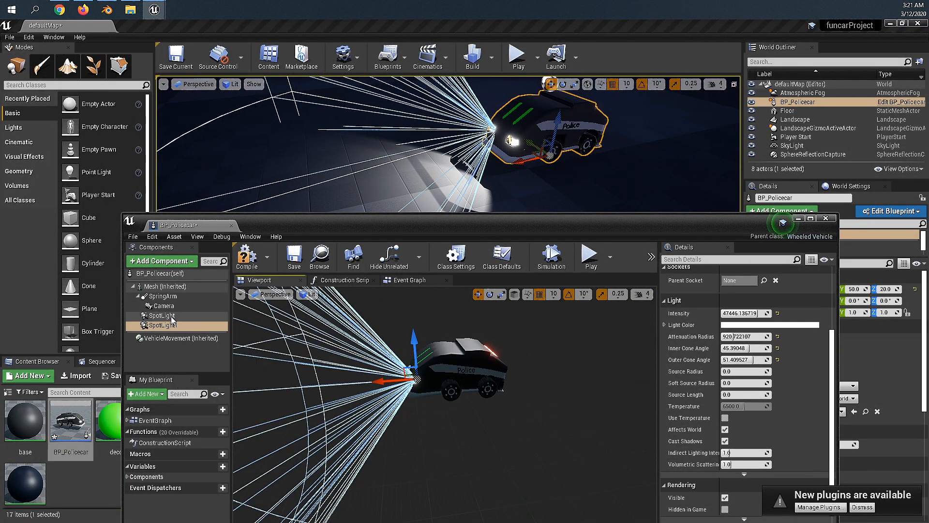
Adjust the headlight spot lights' position along the car's length and save the blueprint
left_click(323, 343)
left_click_drag(381, 378, 374, 381)
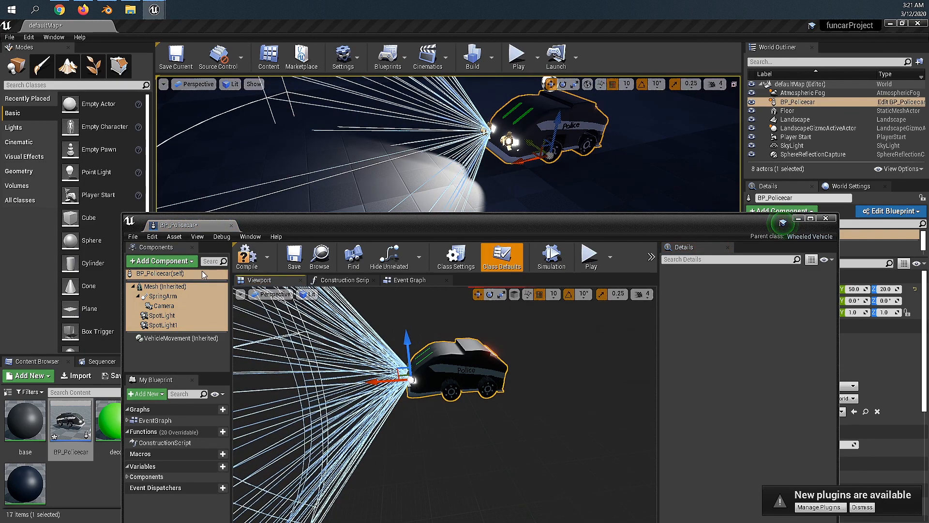
left_click(294, 257)
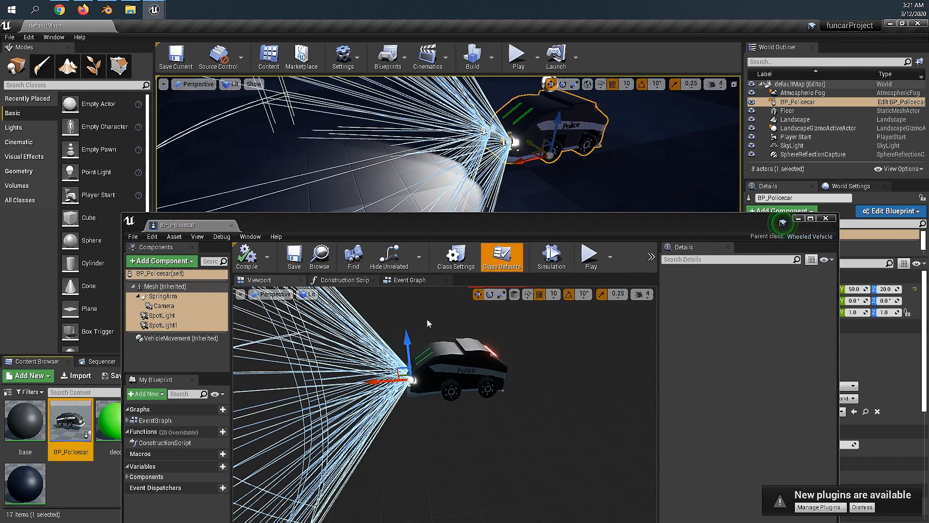
left_click_drag(390, 382, 407, 381)
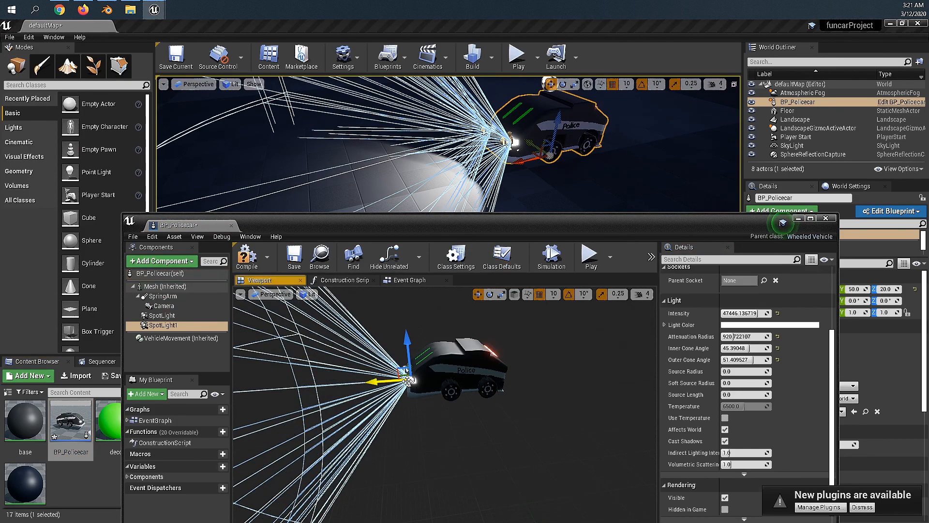
right_click_drag(568, 332, 484, 342)
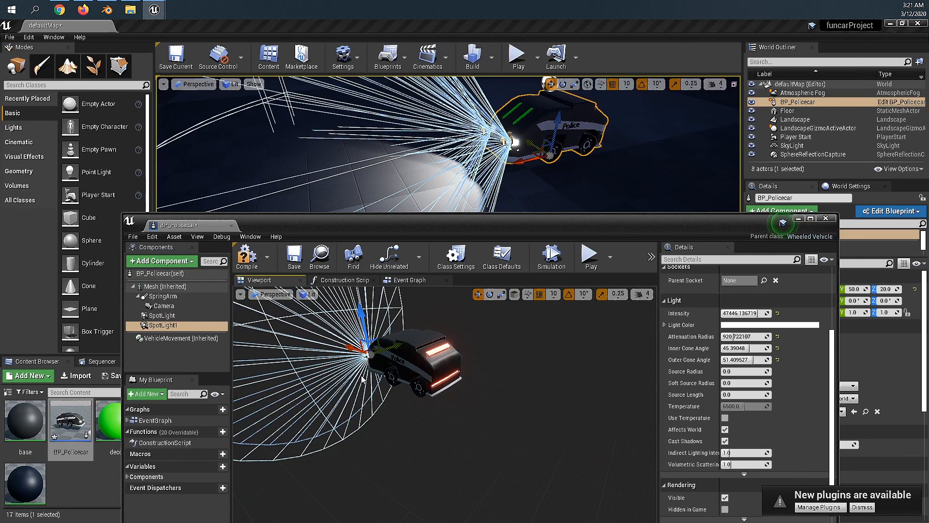
Duplicate the headlight spot light, move the copy to the rear of the car and rotate it to face backwards
key("ctrl+w")
left_click_drag(352, 348, 448, 409)
key("e")
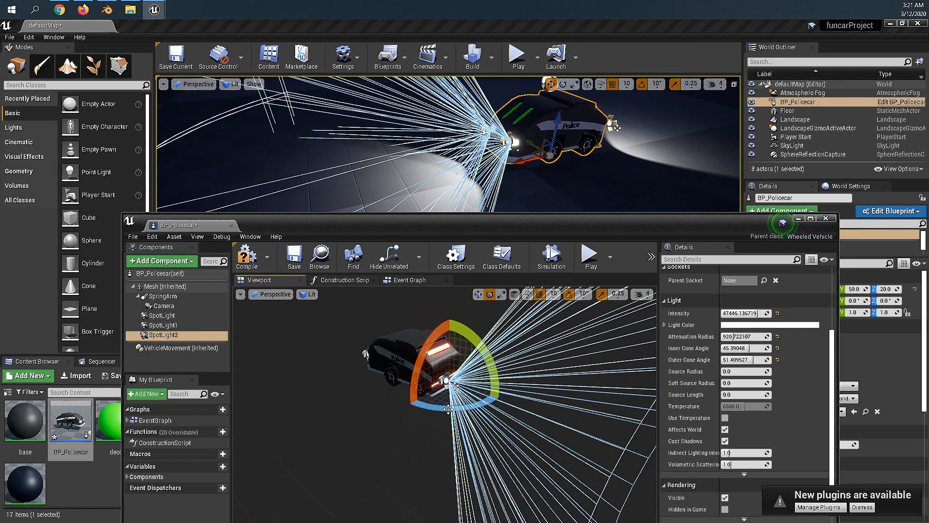
right_click_drag(368, 164, 290, 174)
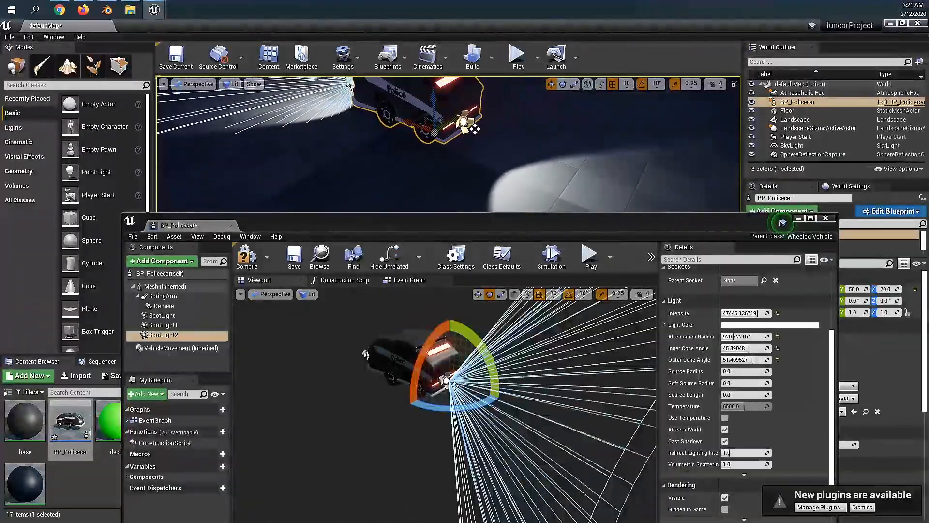
Move the rear spot light against the car's tail light and adjust its tilt towards the ground
left_click(454, 384)
key("w")
left_click_drag(483, 391, 420, 384)
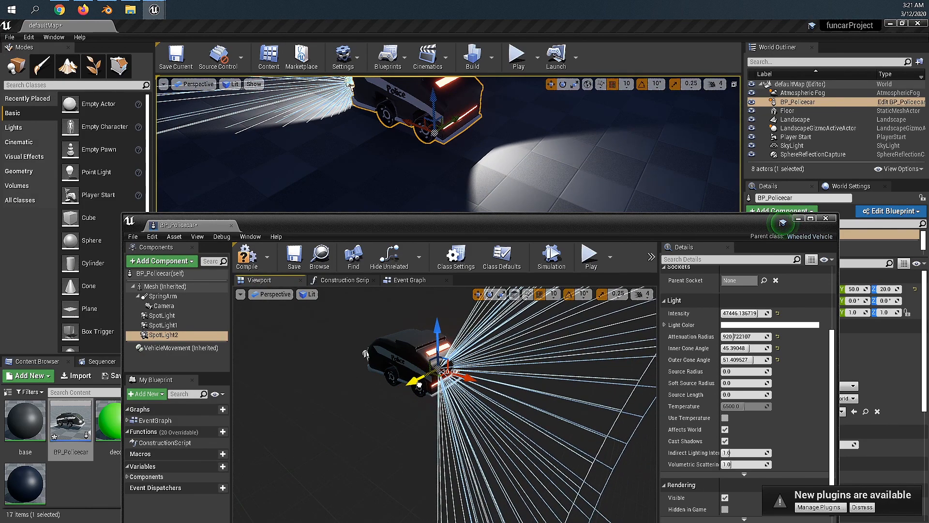
key("e")
left_click_drag(465, 321, 477, 386)
key("w")
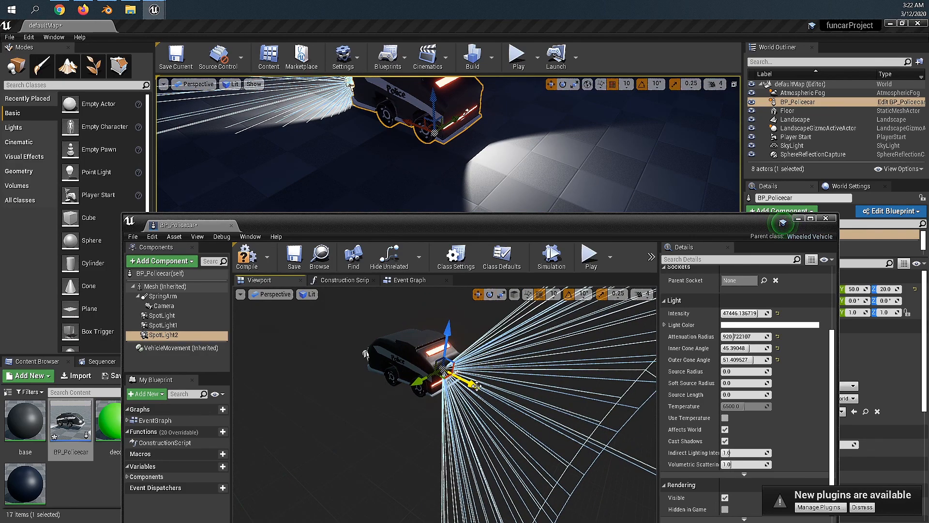
Give the rear spot light a red colour with 0.92 saturation, intensity about 13800, inner cone about 21.3 and outer cone about 60.4
left_click_drag(746, 316, 725, 313)
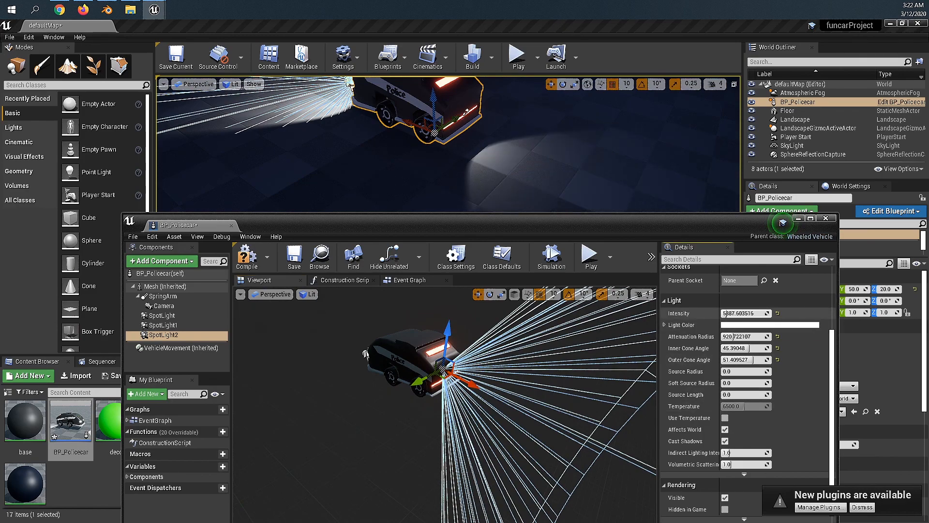
left_click(746, 325)
left_click_drag(660, 333, 659, 304)
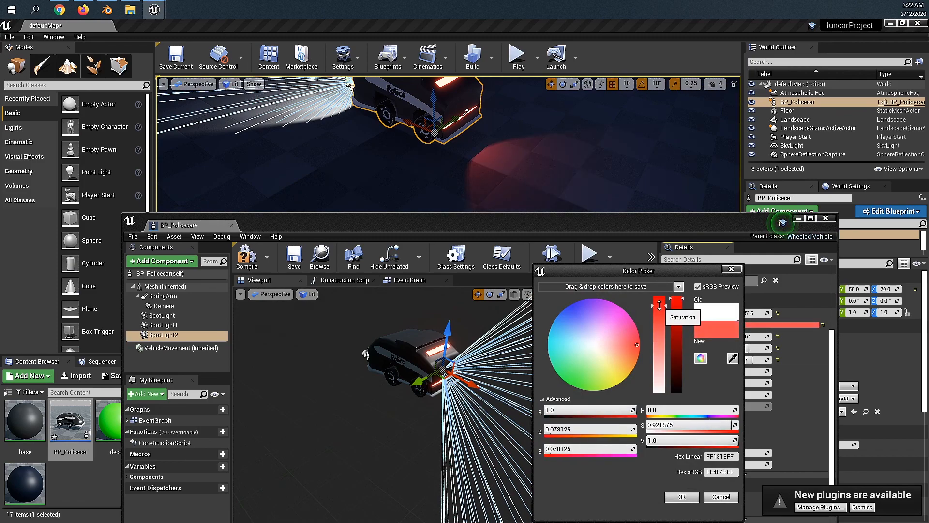
left_click(690, 499)
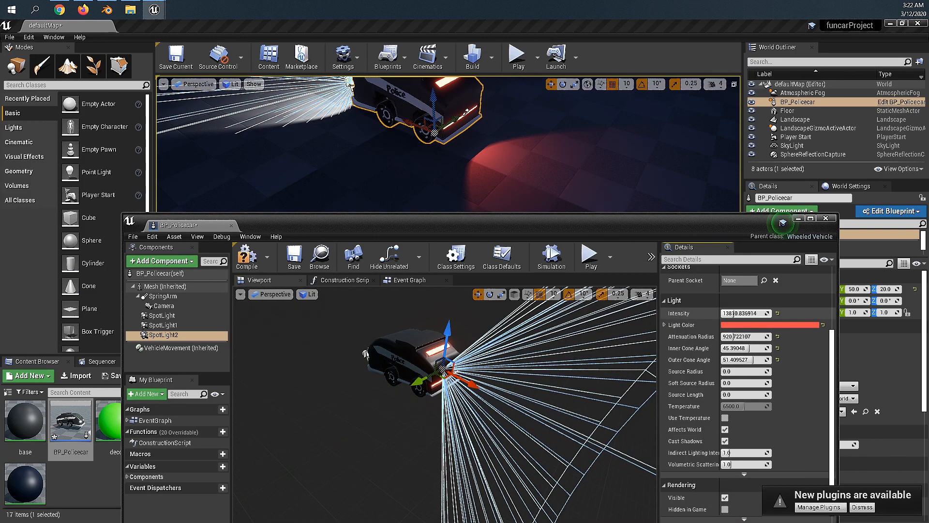
mouse_move(732, 358)
left_mouse_down()
mouse_move(760, 359)
mouse_move(719, 348)
mouse_move(732, 348)
left_mouse_up()
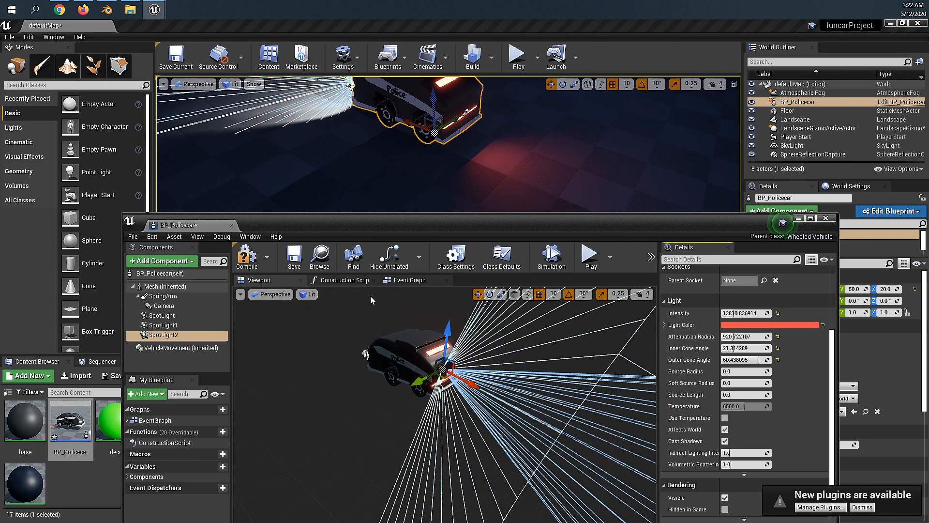
Compile and save the police car blueprint, and close its editor
left_click(245, 259)
left_click(294, 255)
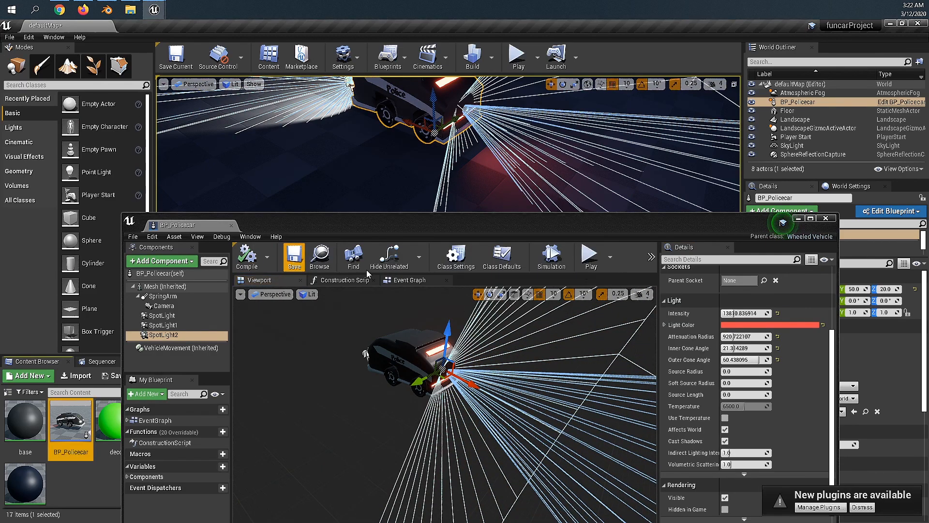
left_click(826, 218)
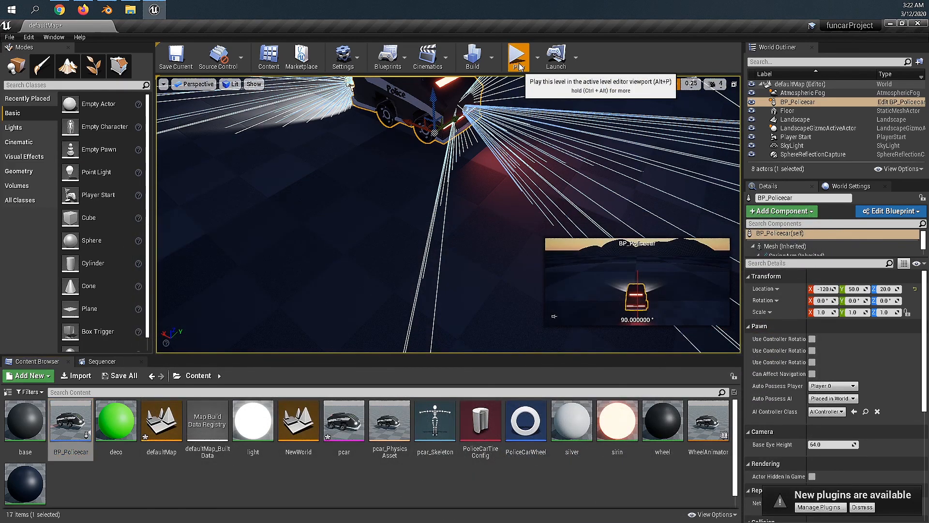
Play the level and test-drive the police car across the terrain to check its headlights and red tail light, and end the session
left_click(516, 56)
left_click(415, 208)
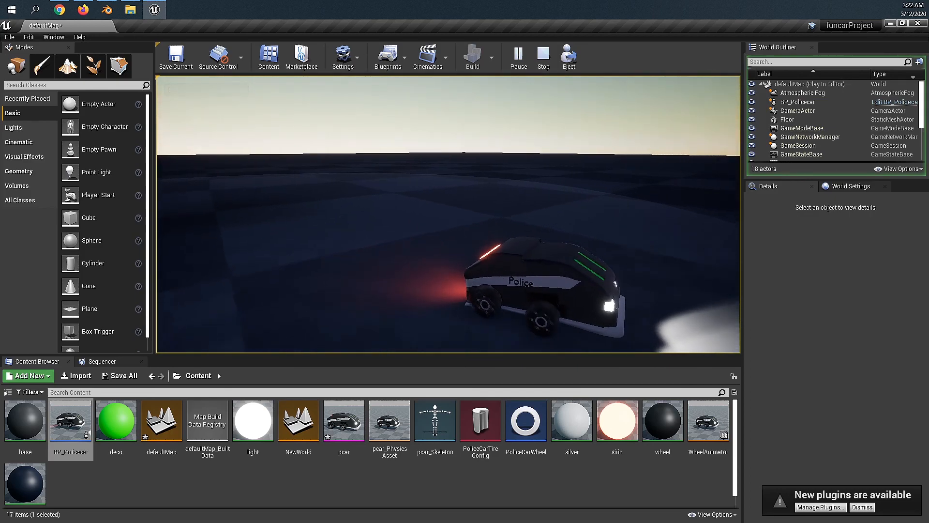
key("a")
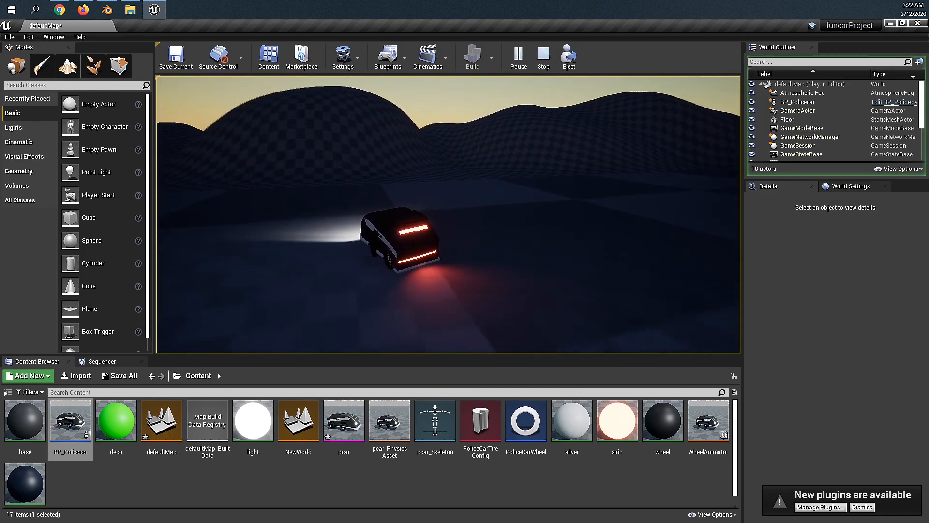
key("d")
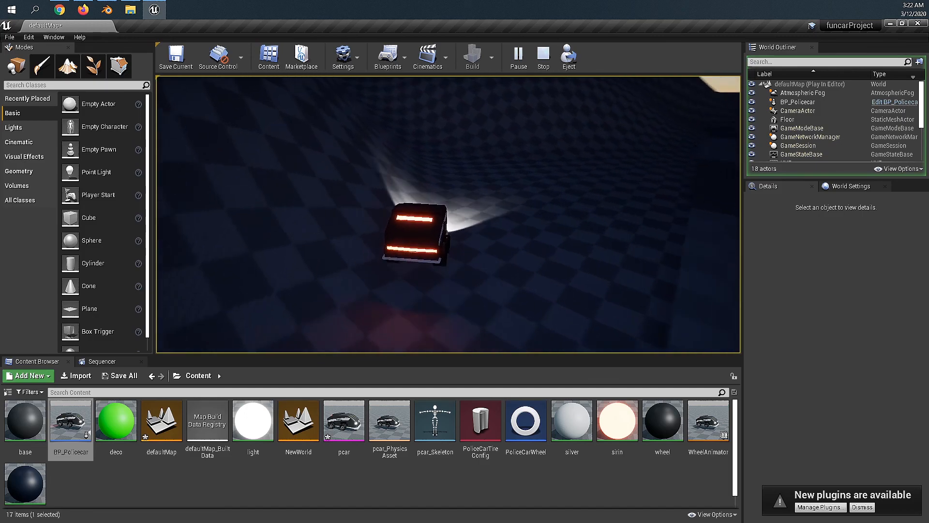
key("a")
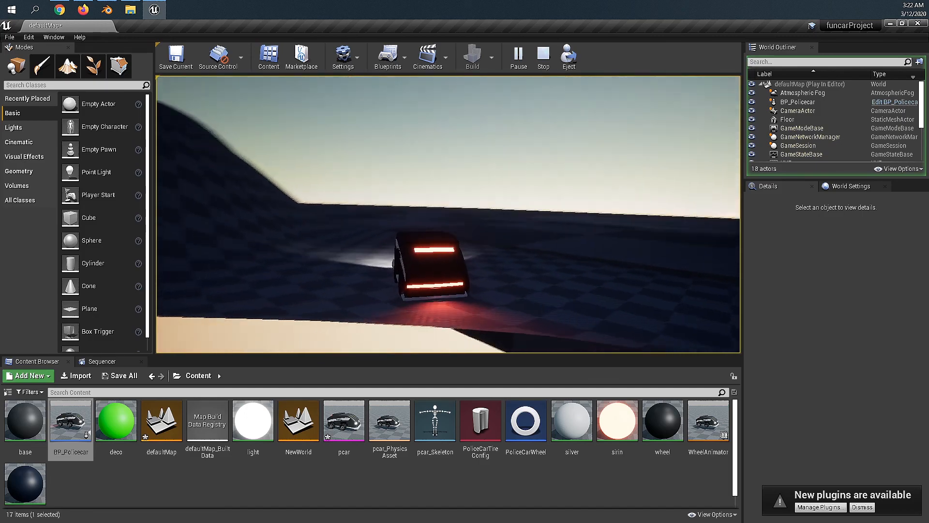
key("d")
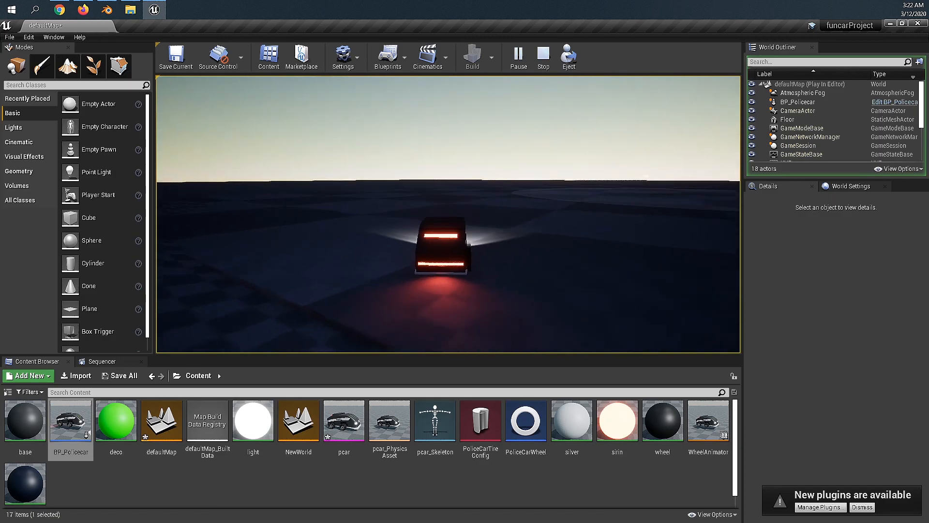
key("a")
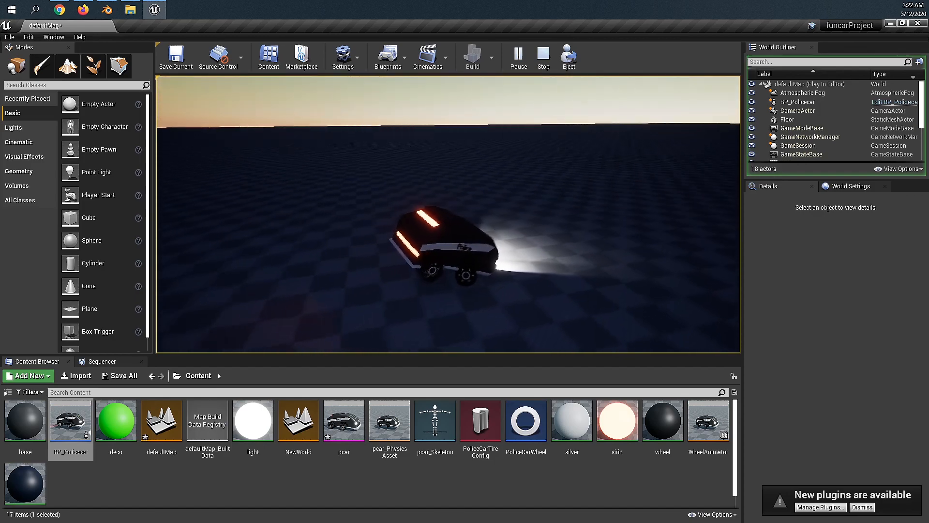
key("d")
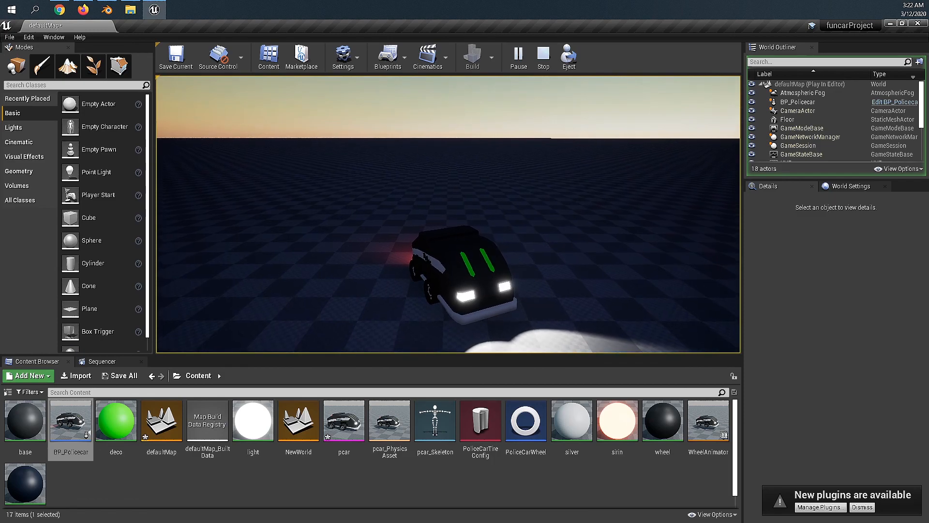
key("Escape")
Select the police car in the level and examine it up close from the side
key("w")
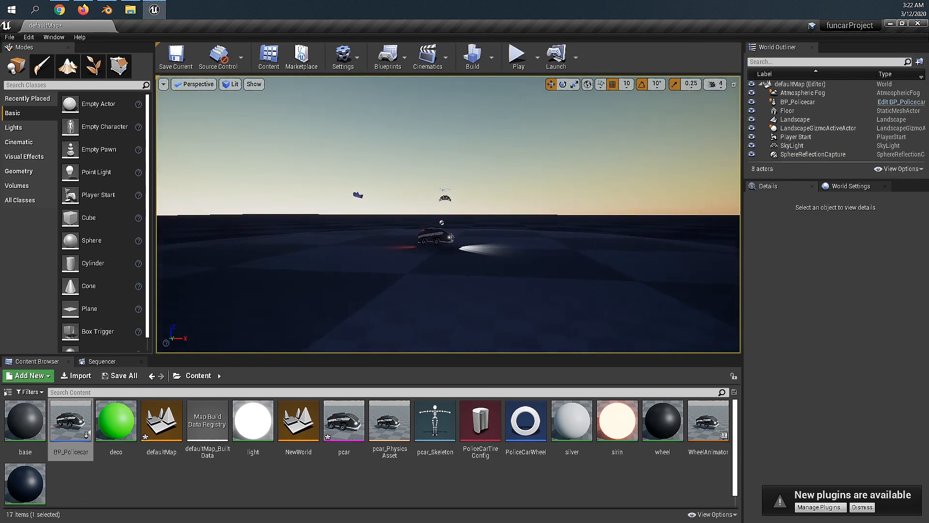
key("w")
left_click(420, 202)
right_click_drag(432, 172, 402, 178)
key("w")
key("w")
key("d")
key("s")
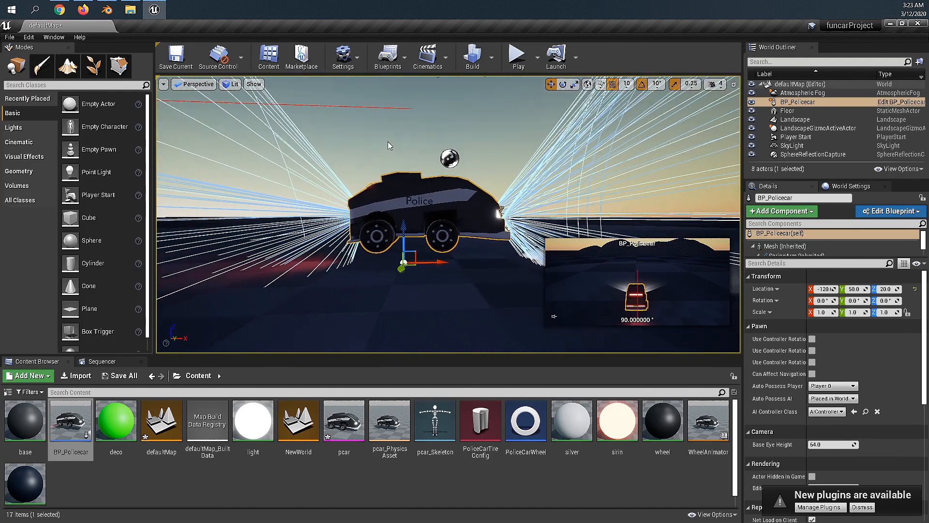
Try to raise the police car above the level floor
key("Escape")
left_click(406, 186)
left_click_drag(403, 240, 405, 140)
key("ctrl+z")
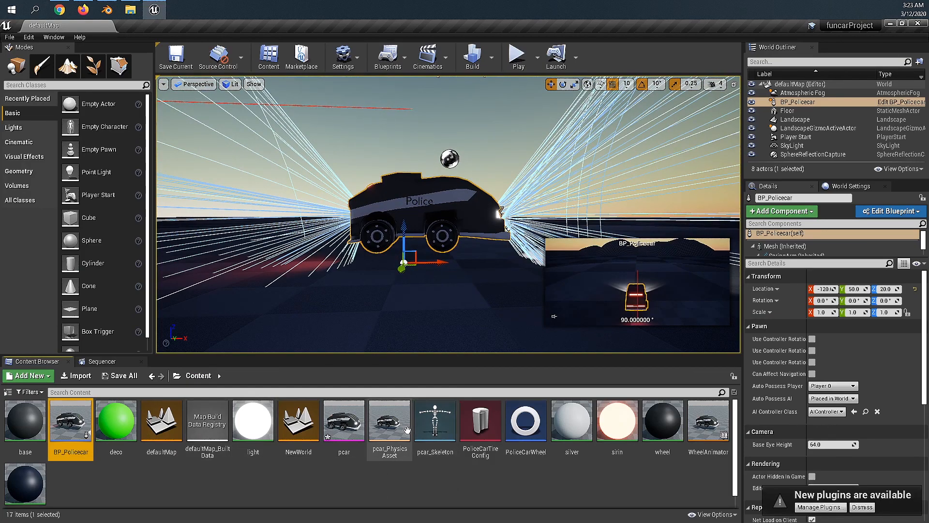
Open the pcar_PhysicsAsset, inspect the Root body's collision shape around the car, and close the asset
left_click(390, 420)
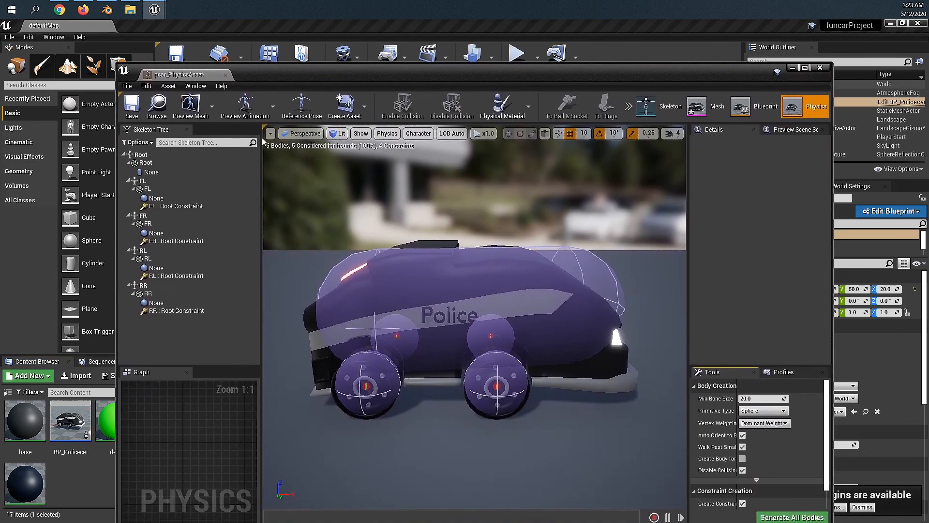
left_click(172, 172)
left_click(174, 165)
right_click_drag(397, 203, 266, 198)
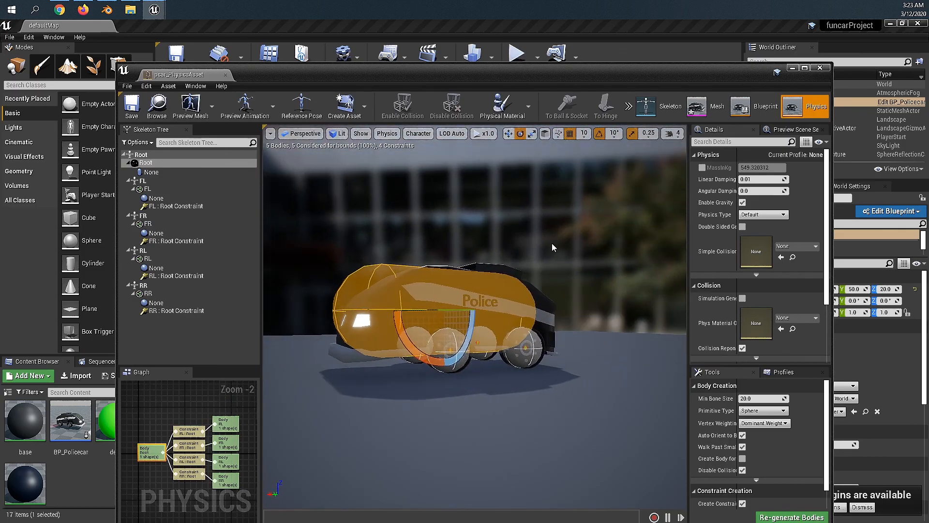
left_click(820, 70)
Save the current level
right_click_drag(411, 232, 402, 244)
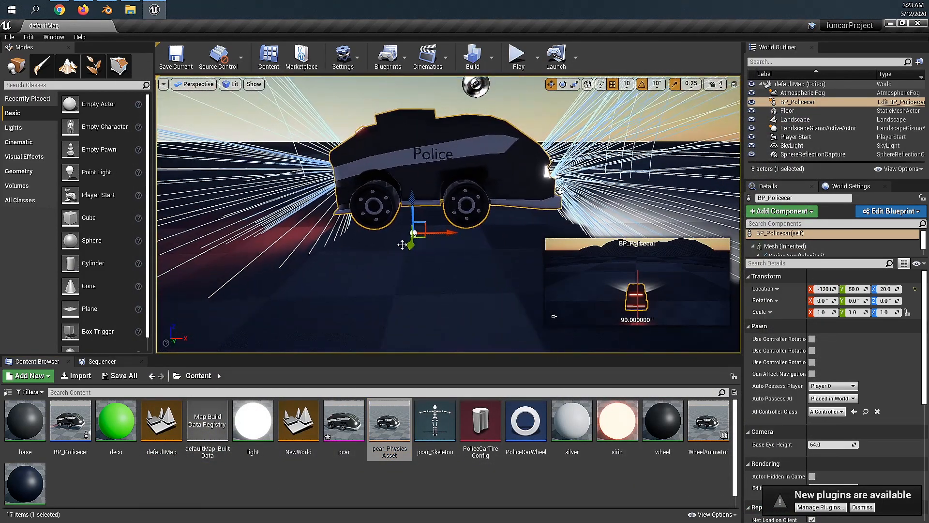
left_click(184, 57)
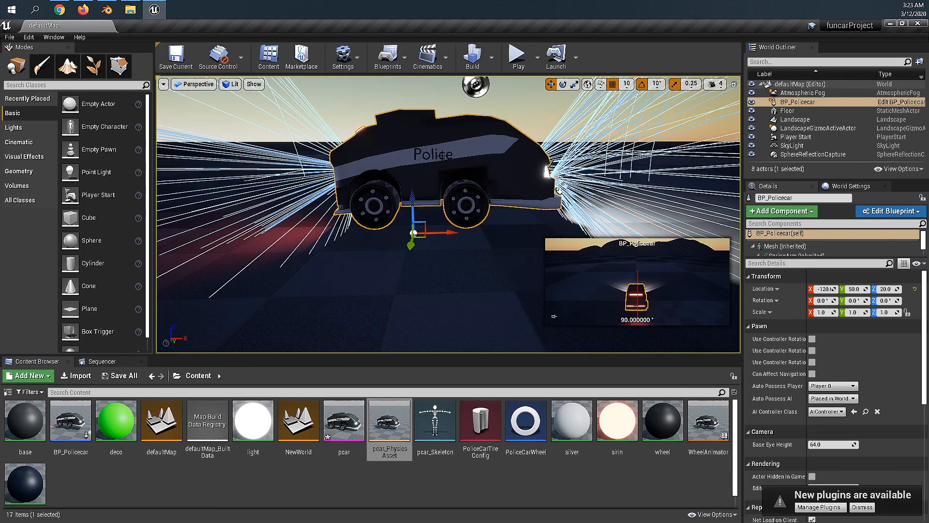
mouse_move(448, 215)
right_mouse_down()
mouse_move(448, 200)
mouse_move(450, 232)
mouse_move(448, 196)
mouse_move(448, 242)
mouse_move(450, 226)
right_mouse_up()
key("w")
key("s")
key("s")
key("w")
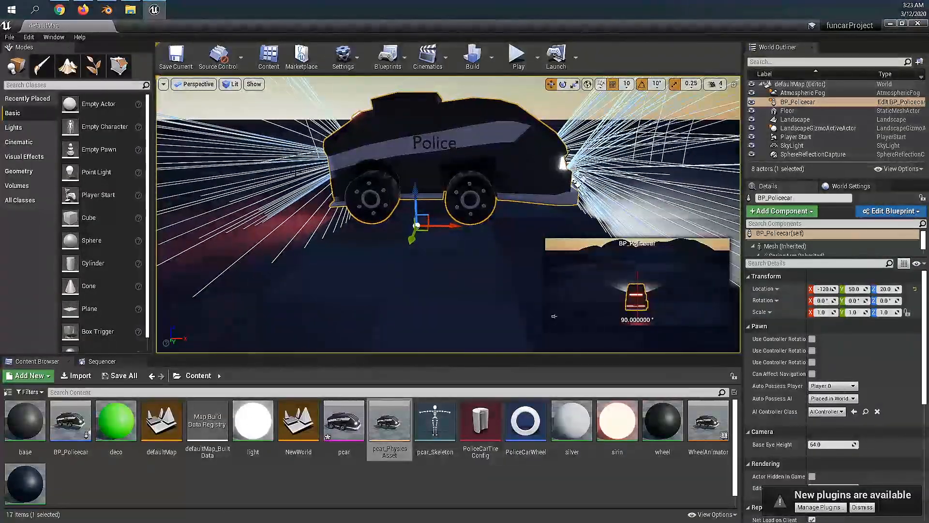
mouse_move(230, 96)
right_mouse_down()
mouse_move(245, 92)
mouse_move(230, 96)
right_mouse_up()
key("s")
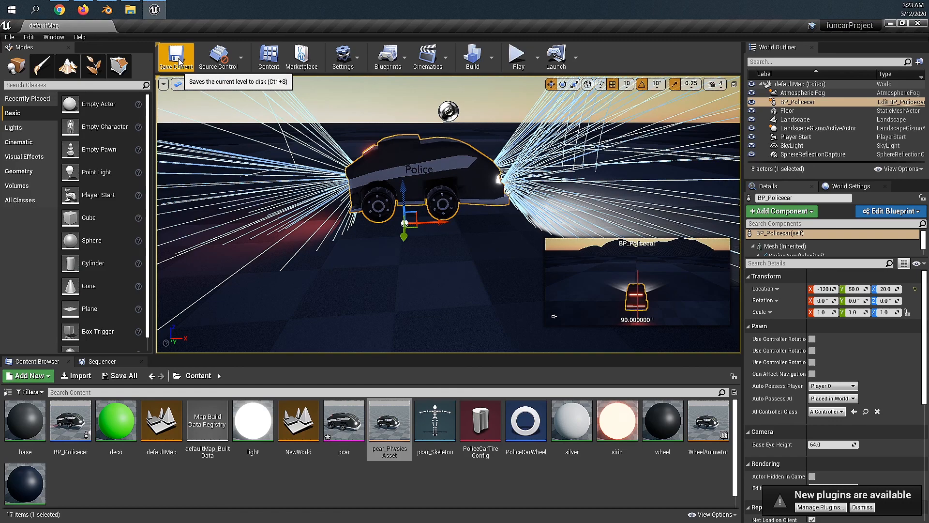
Play-test the level, restarting the session once, and drive the police car around the dark floor, steering both ways to examine its lights and wheels
left_click(518, 55)
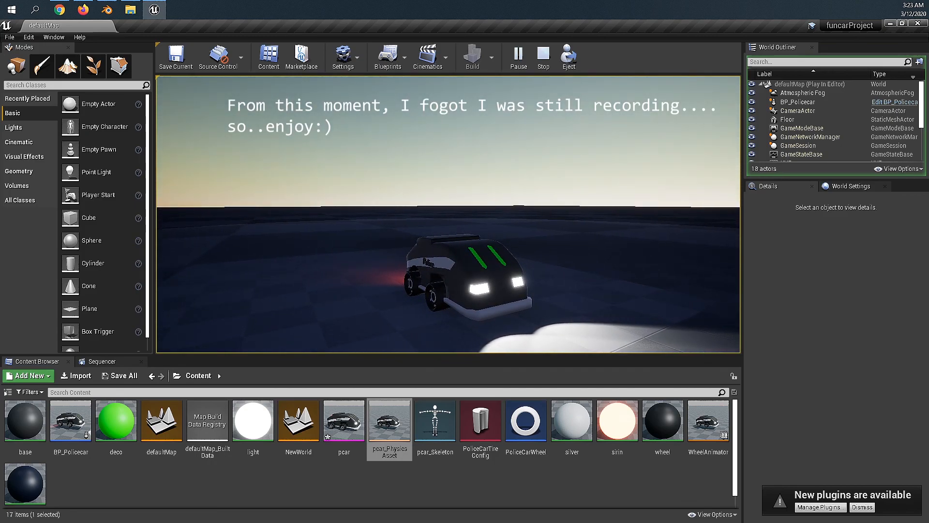
key("Escape")
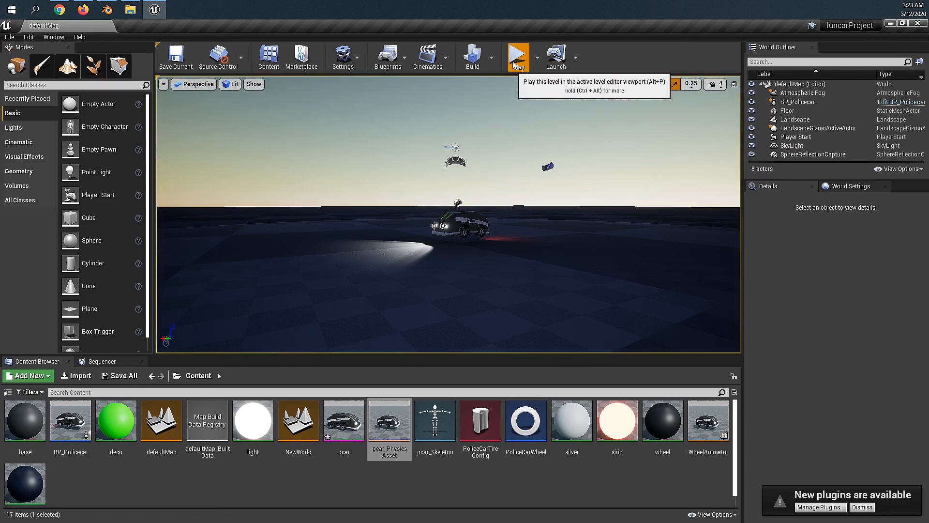
left_click(514, 65)
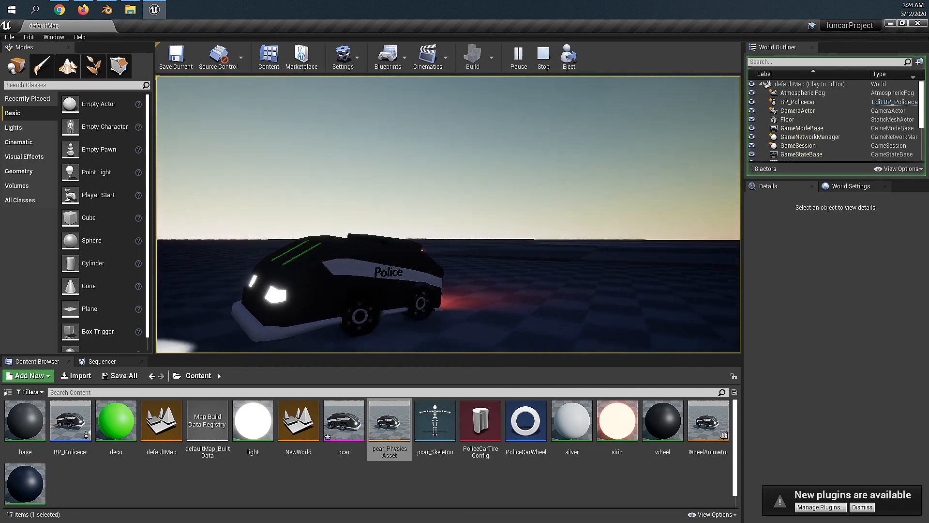
key("a")
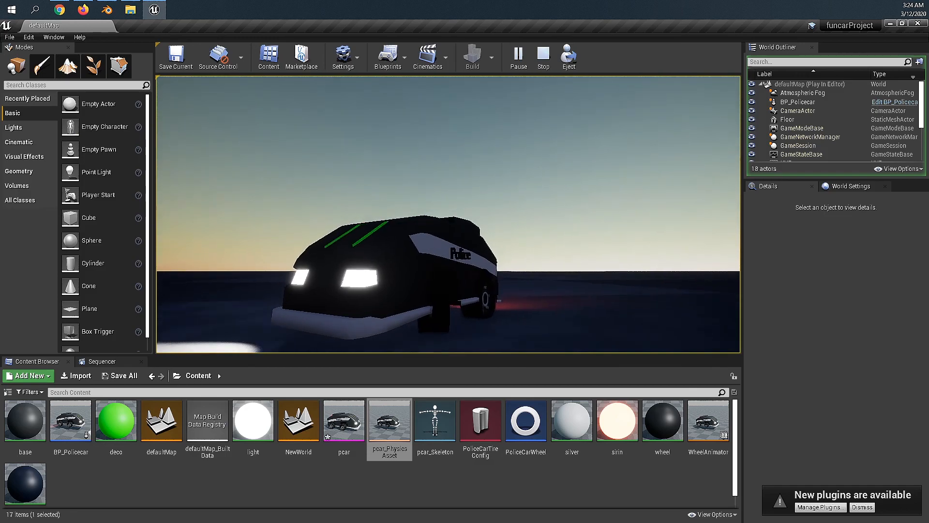
key("d")
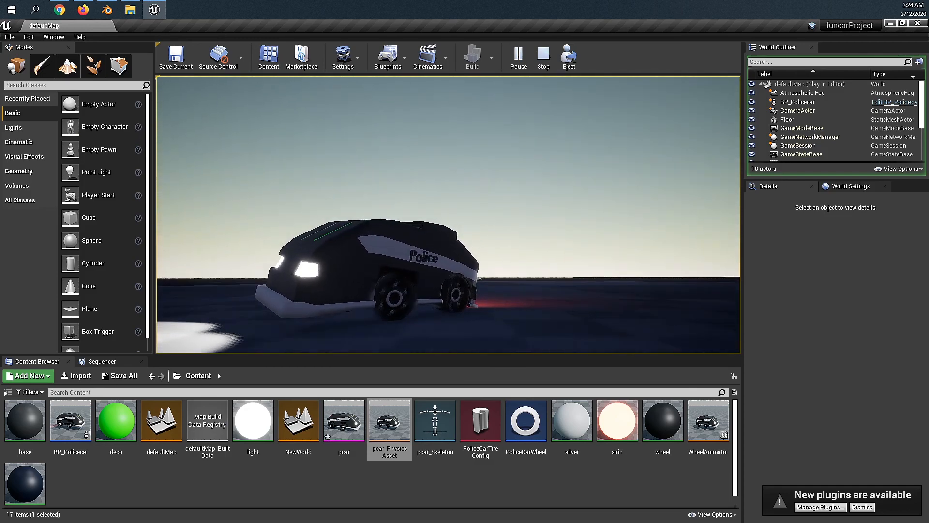
key("a")
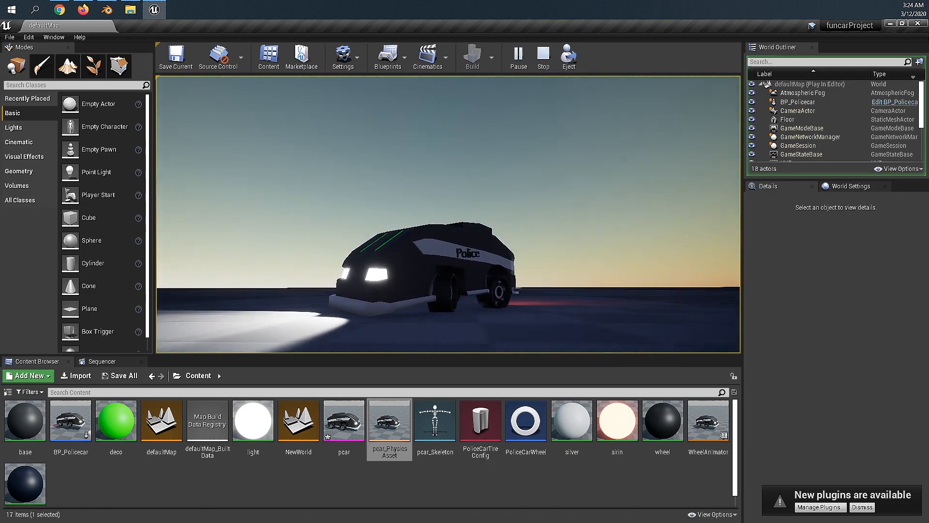
key("d")
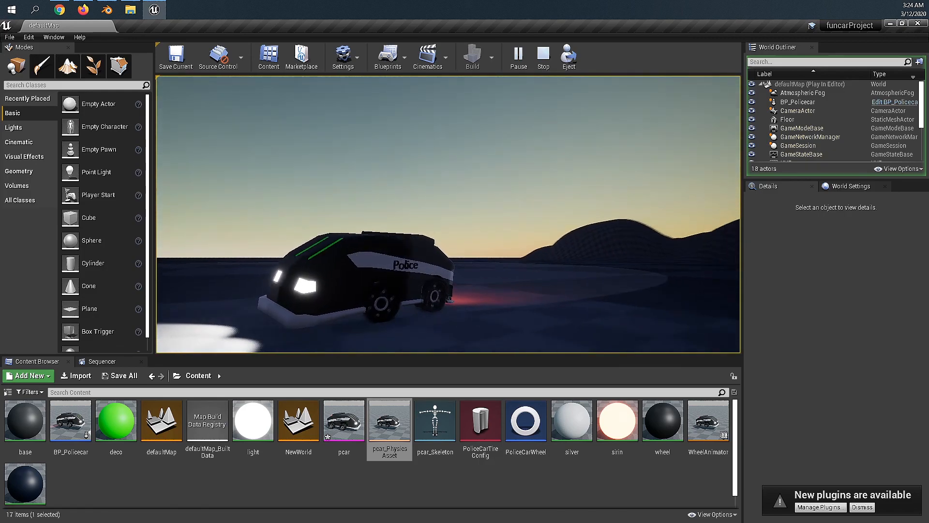
key("a")
key("a")
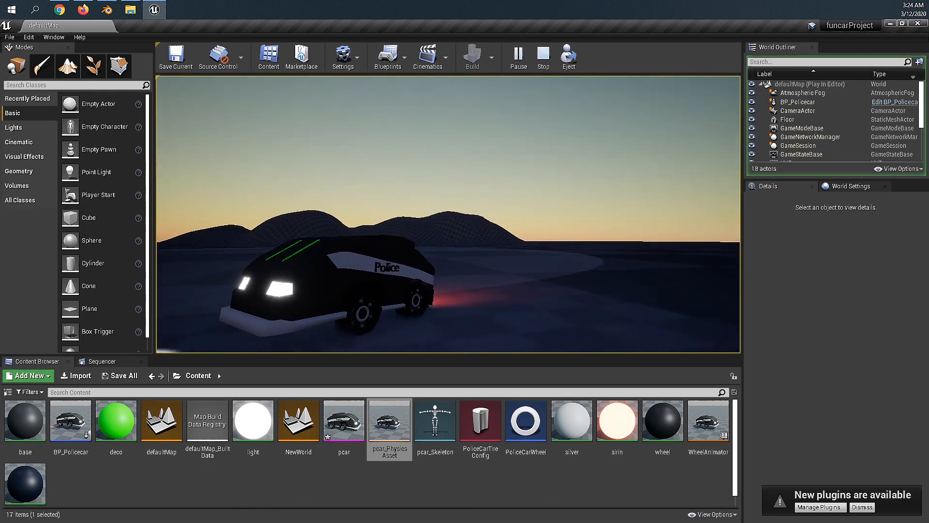
key("a")
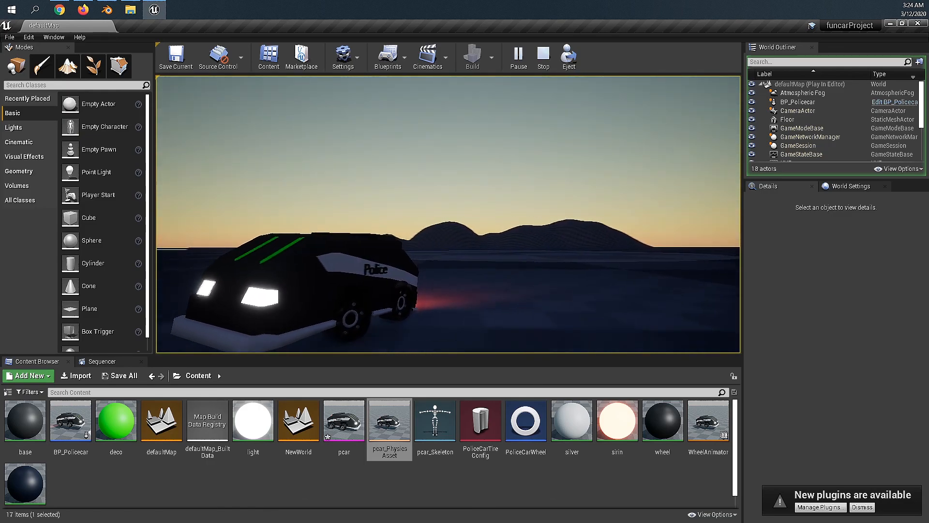
key("a")
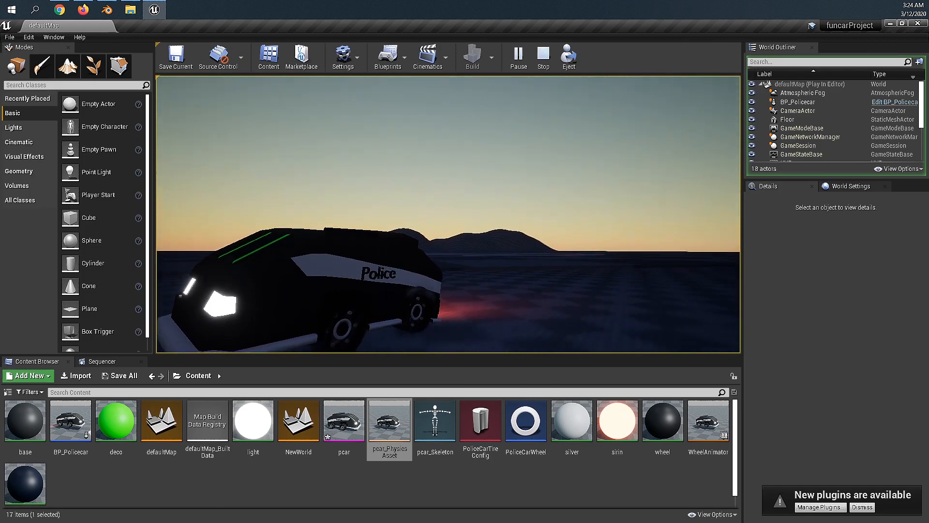
key("a")
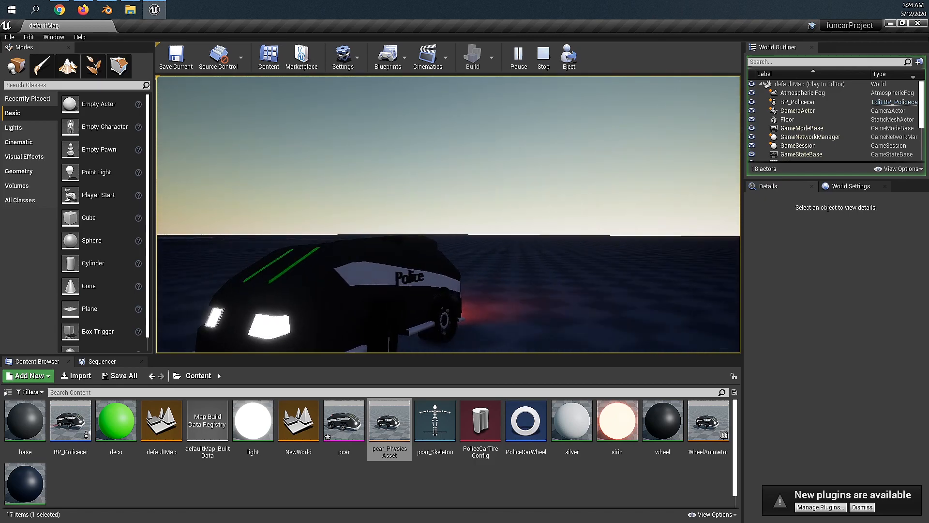
key("a")
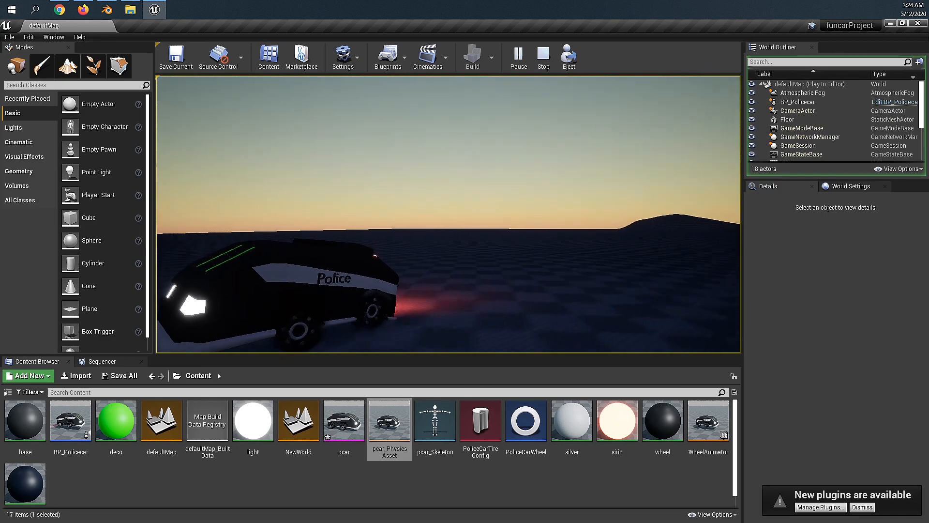
key("w")
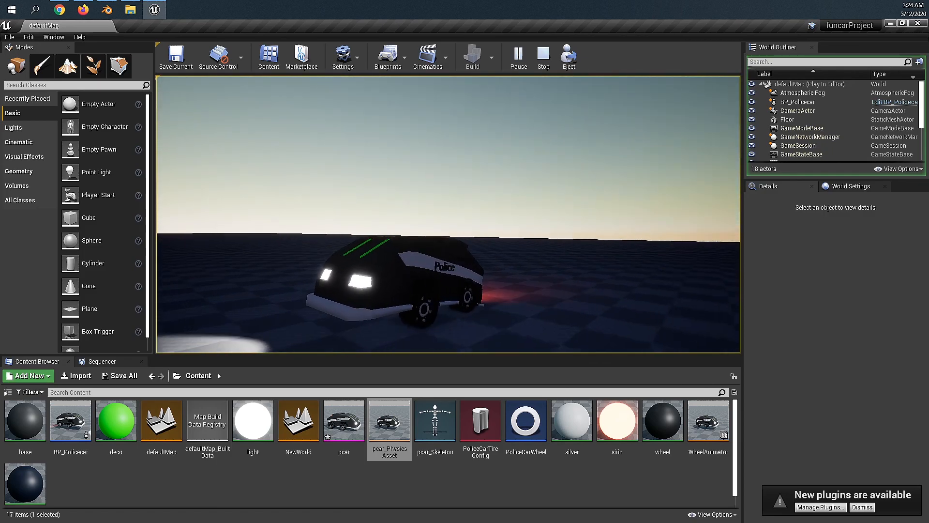
key("w")
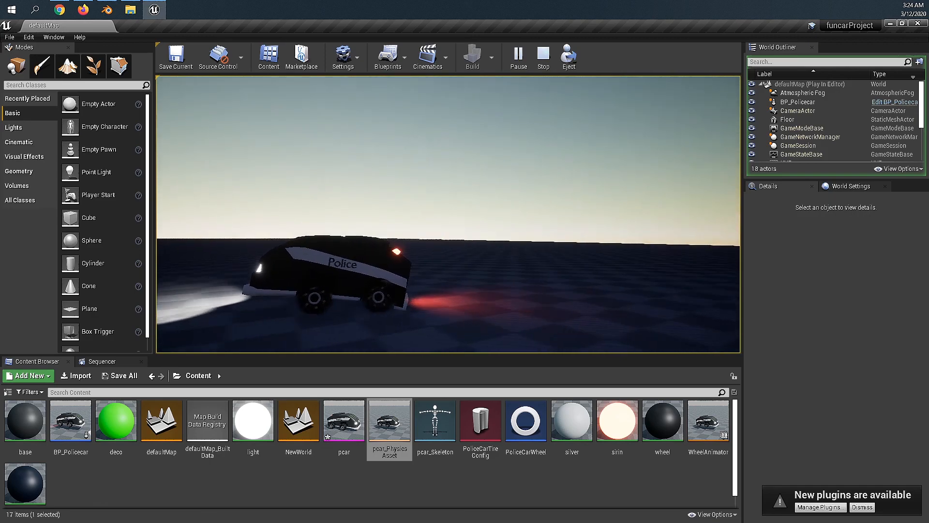
key("a")
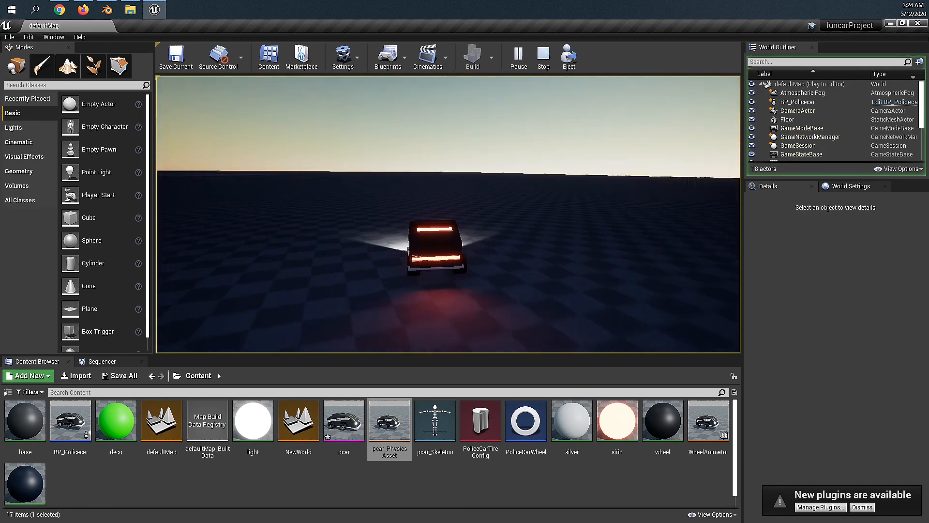